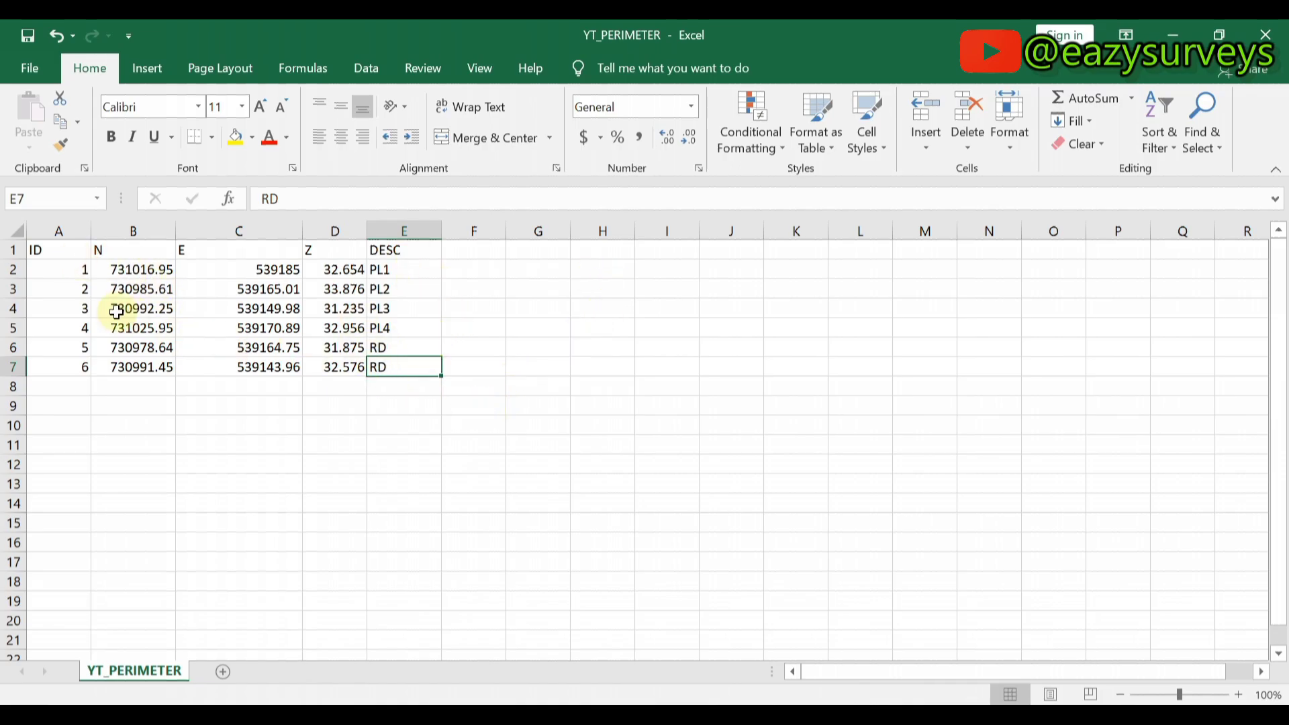
Delete the header row with ID, N, E, Z and DESC from the coordinate sheet
click(500, 389)
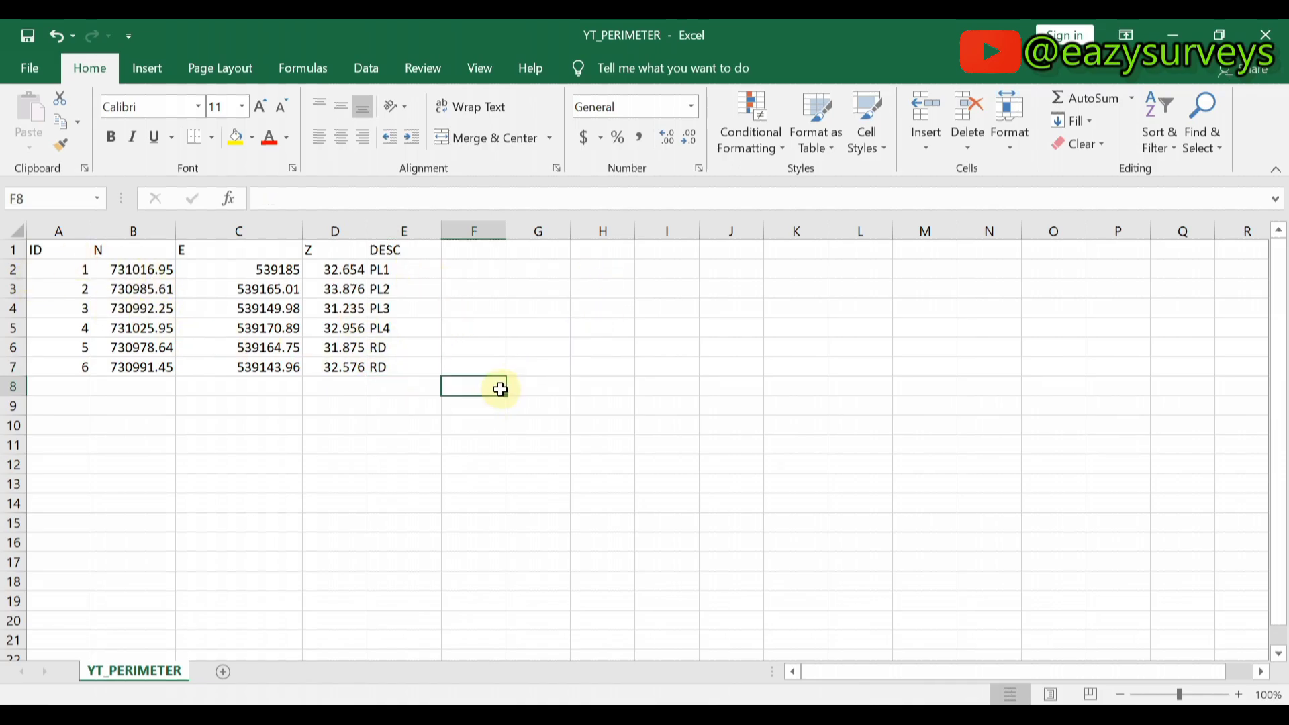
click(18, 250)
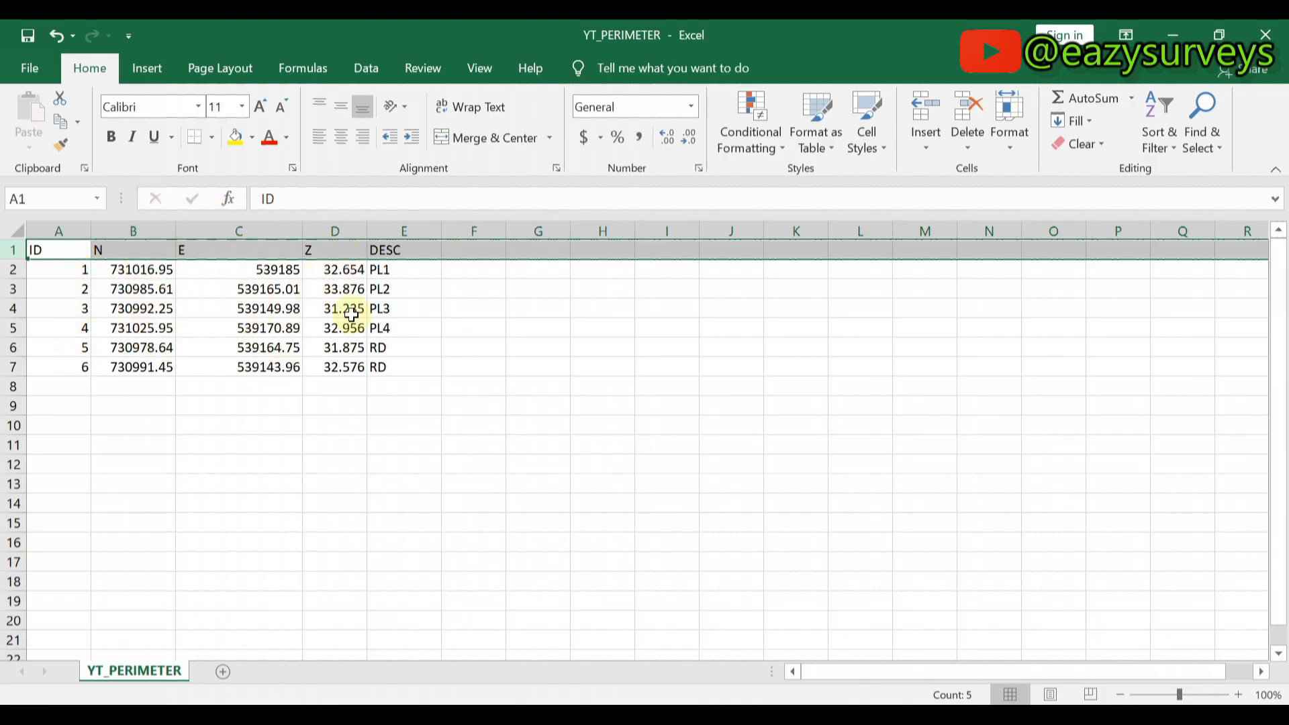
right_click(19, 256)
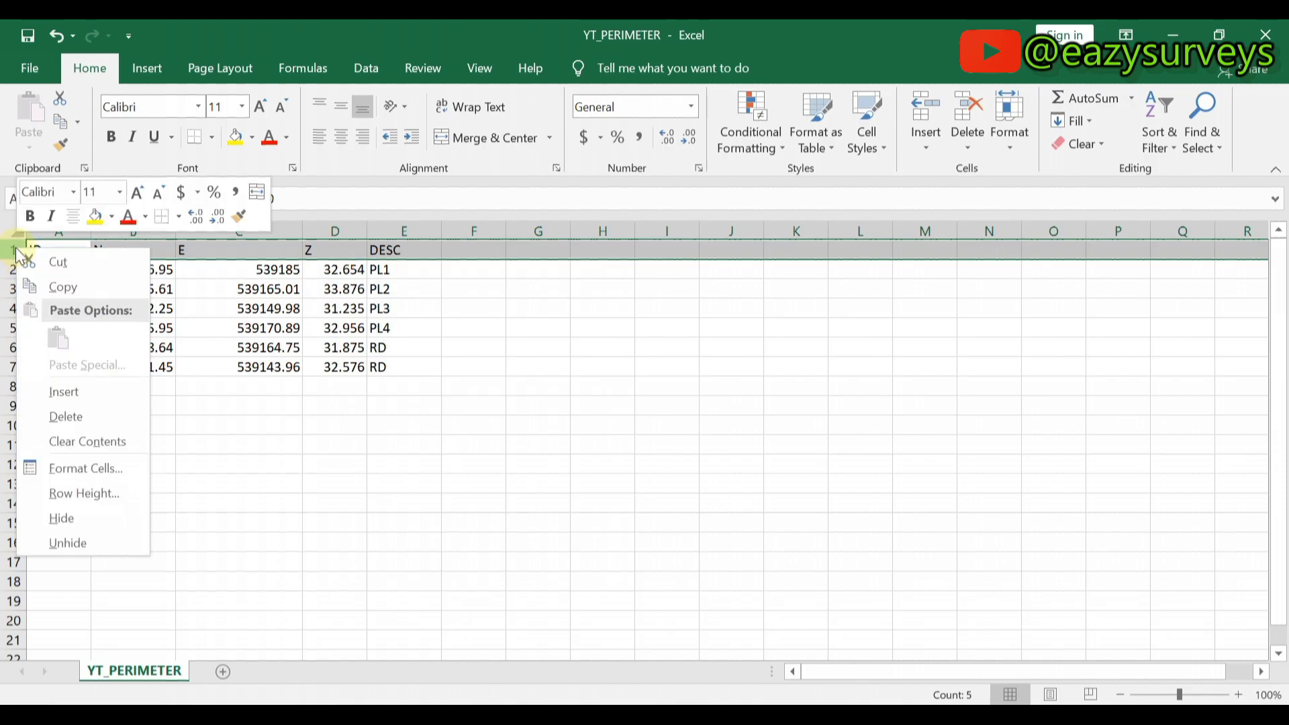
click(74, 415)
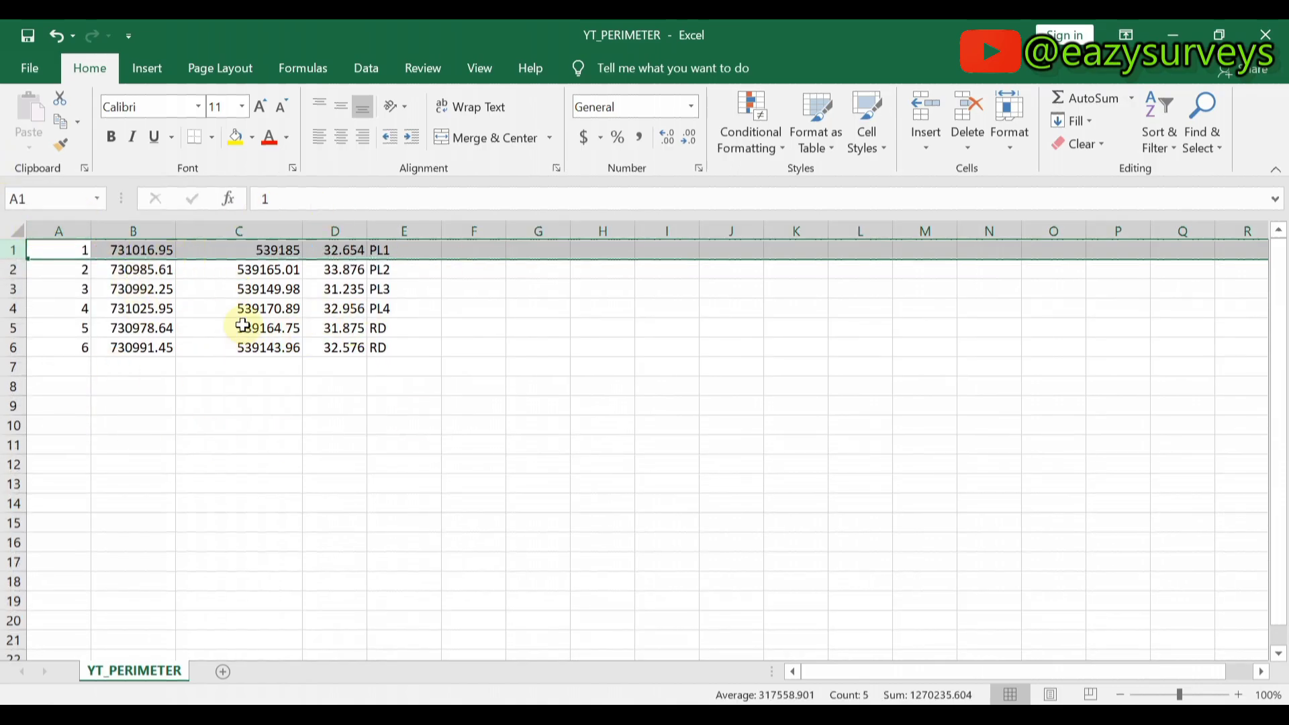
click(501, 390)
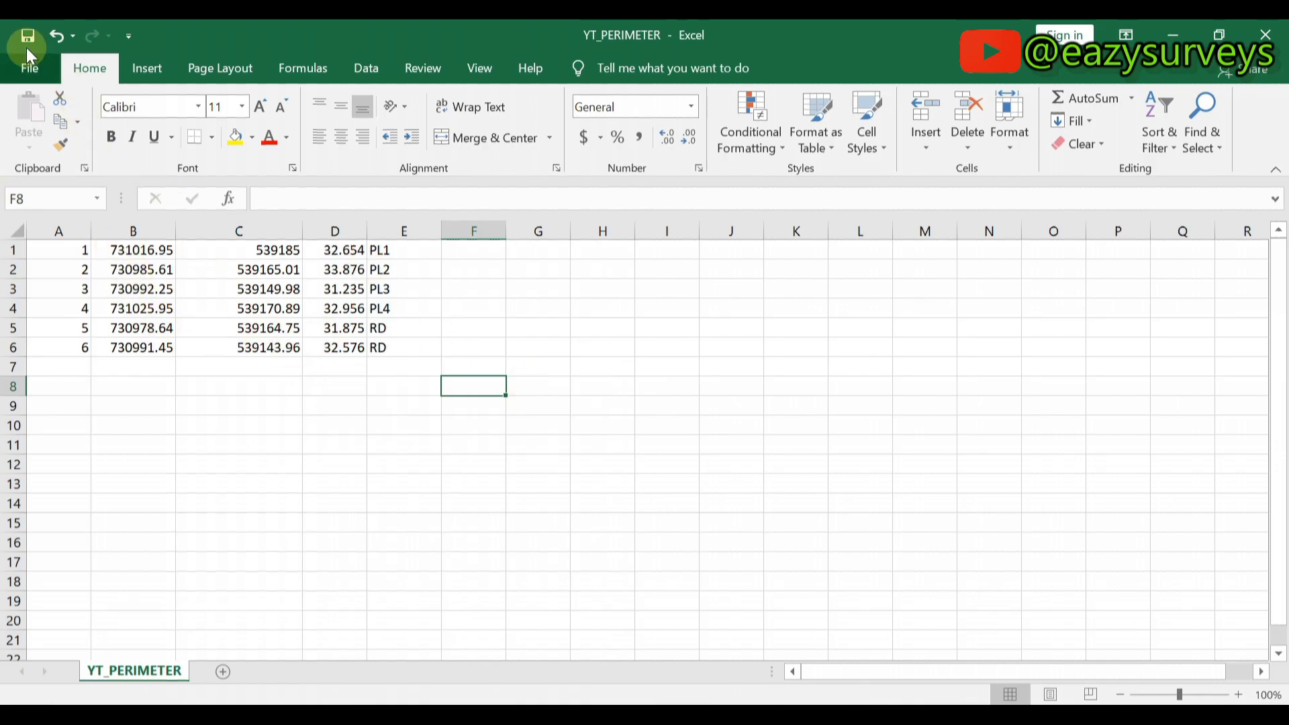
Save the sheet as YT_PERIMETER in CSV (Comma delimited) format in the desktop YOUTUBE folder, replacing the existing file
click(24, 65)
click(67, 333)
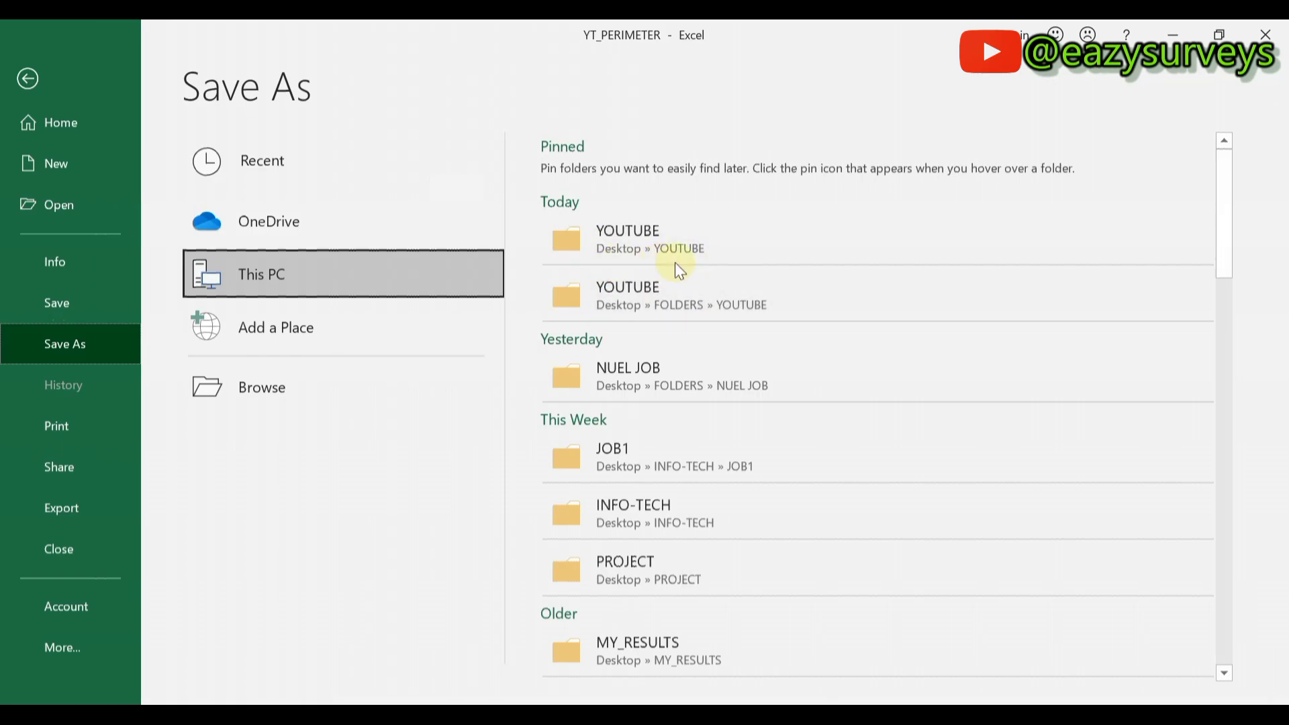
click(675, 258)
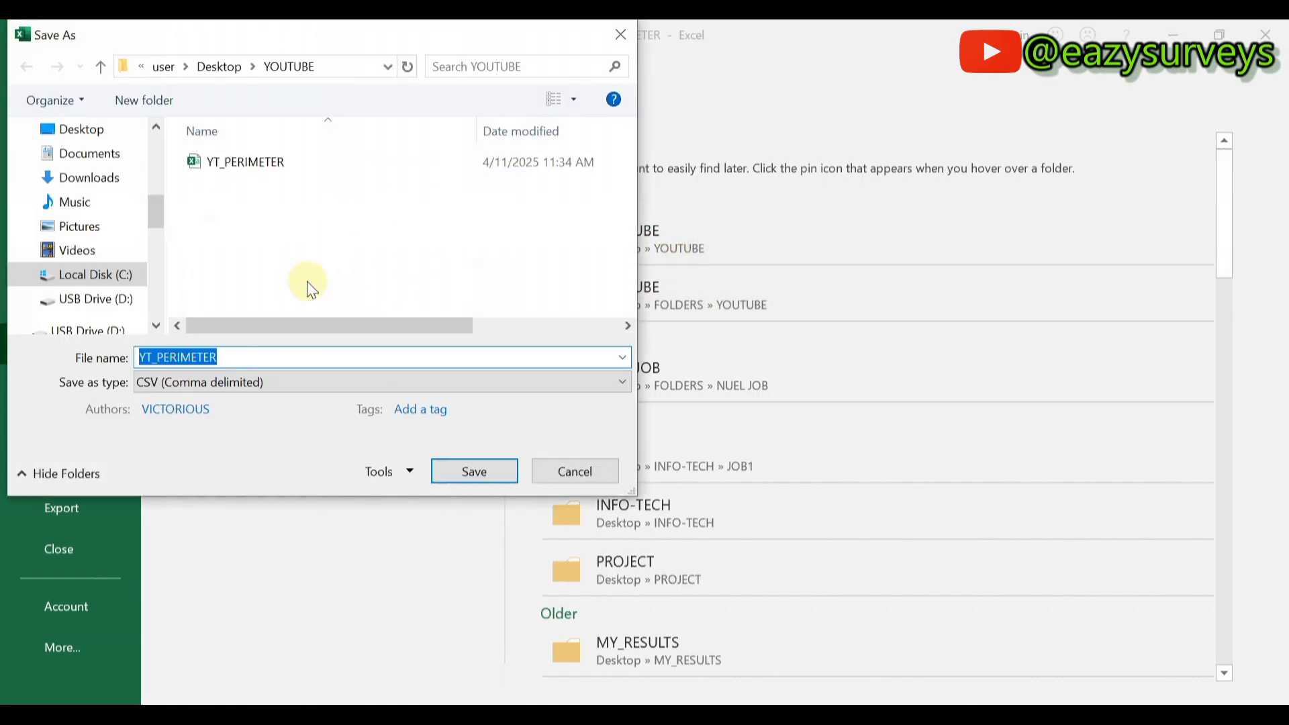
click(240, 156)
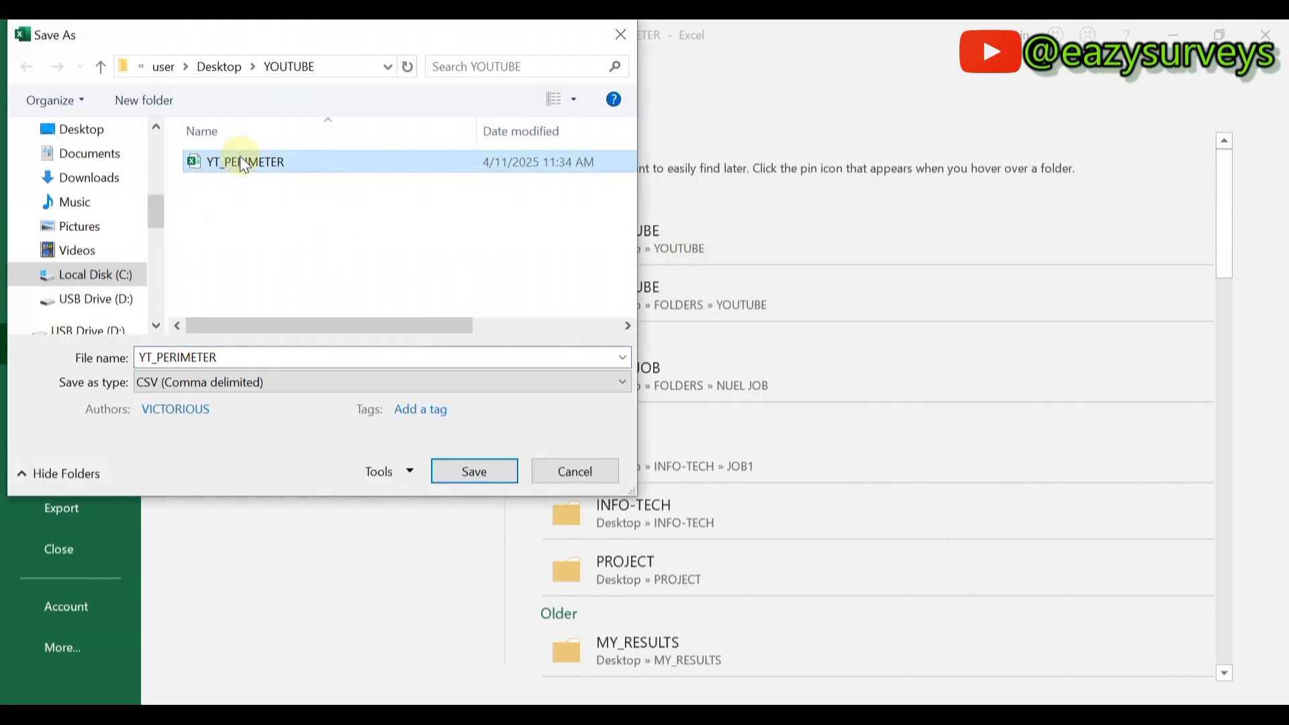
click(258, 382)
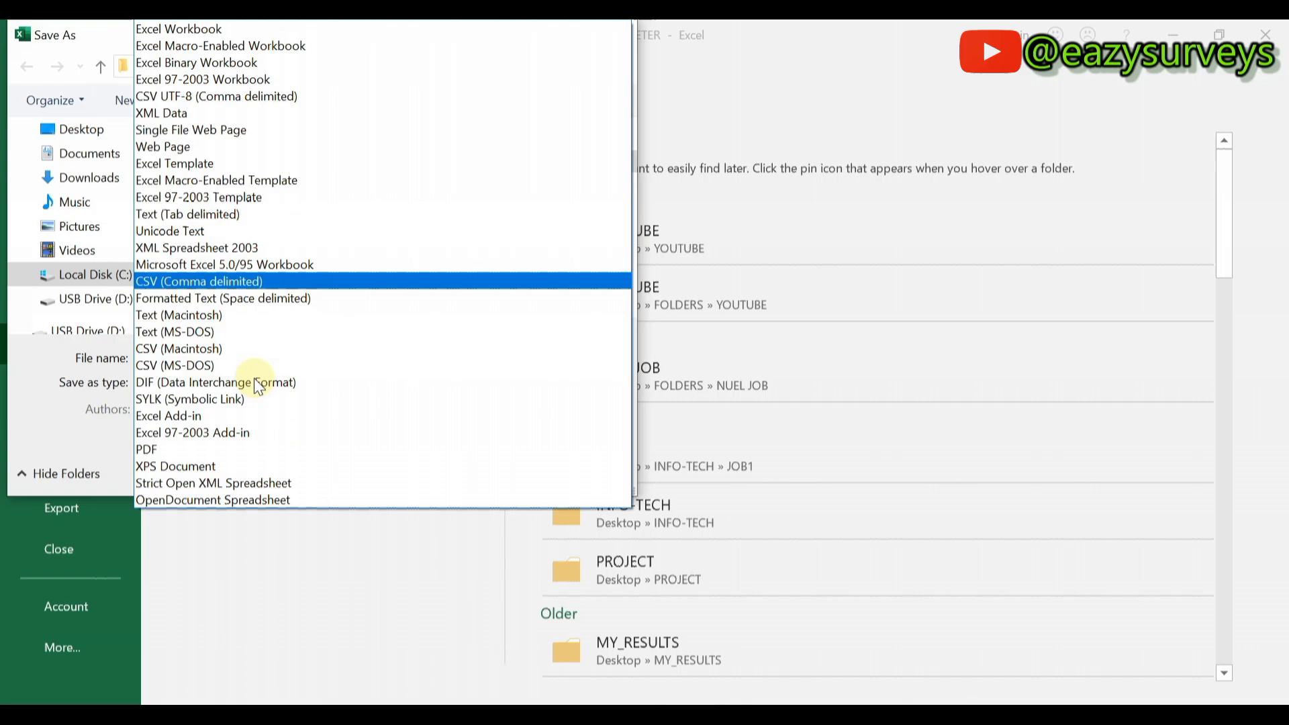
click(236, 284)
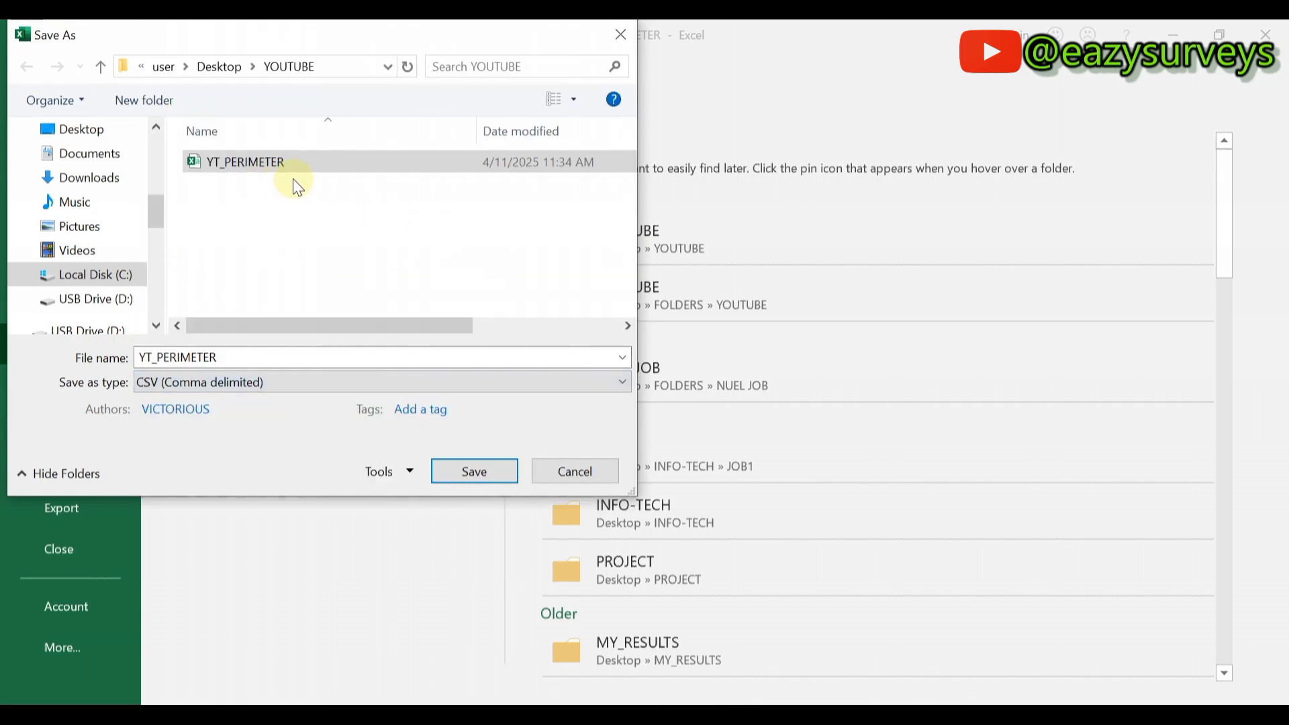
click(474, 473)
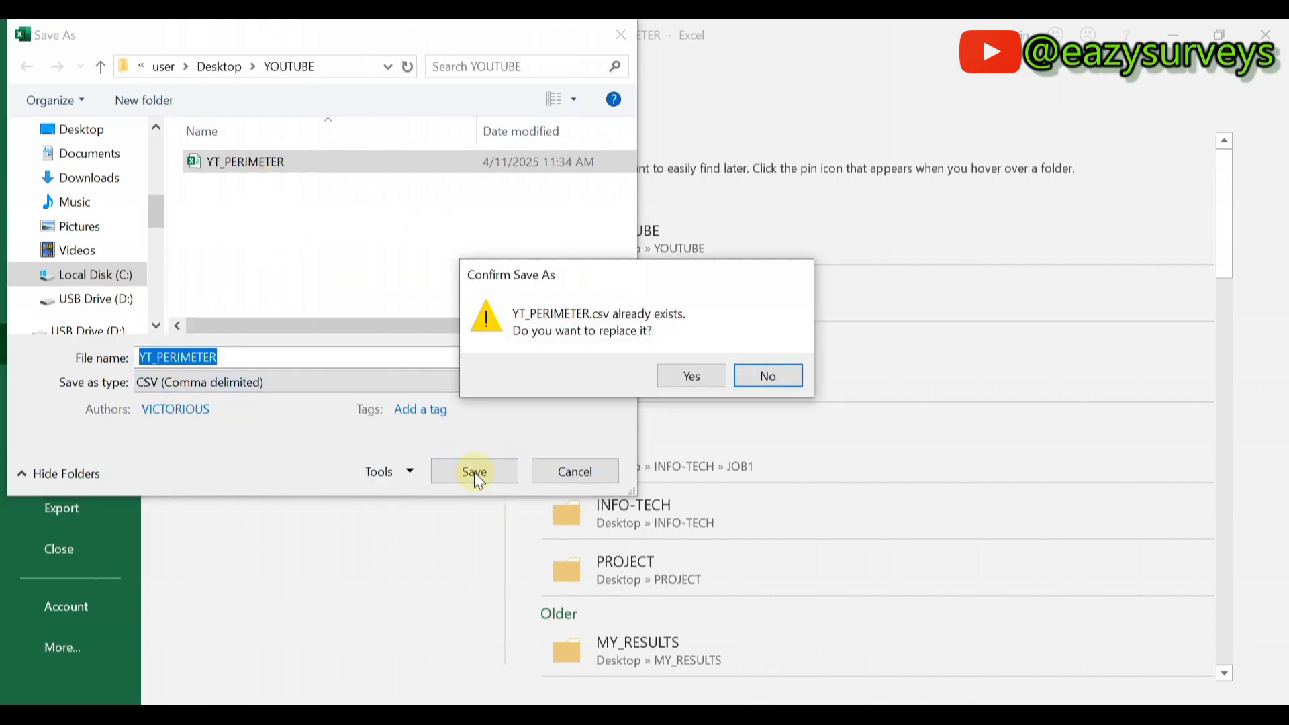
click(694, 377)
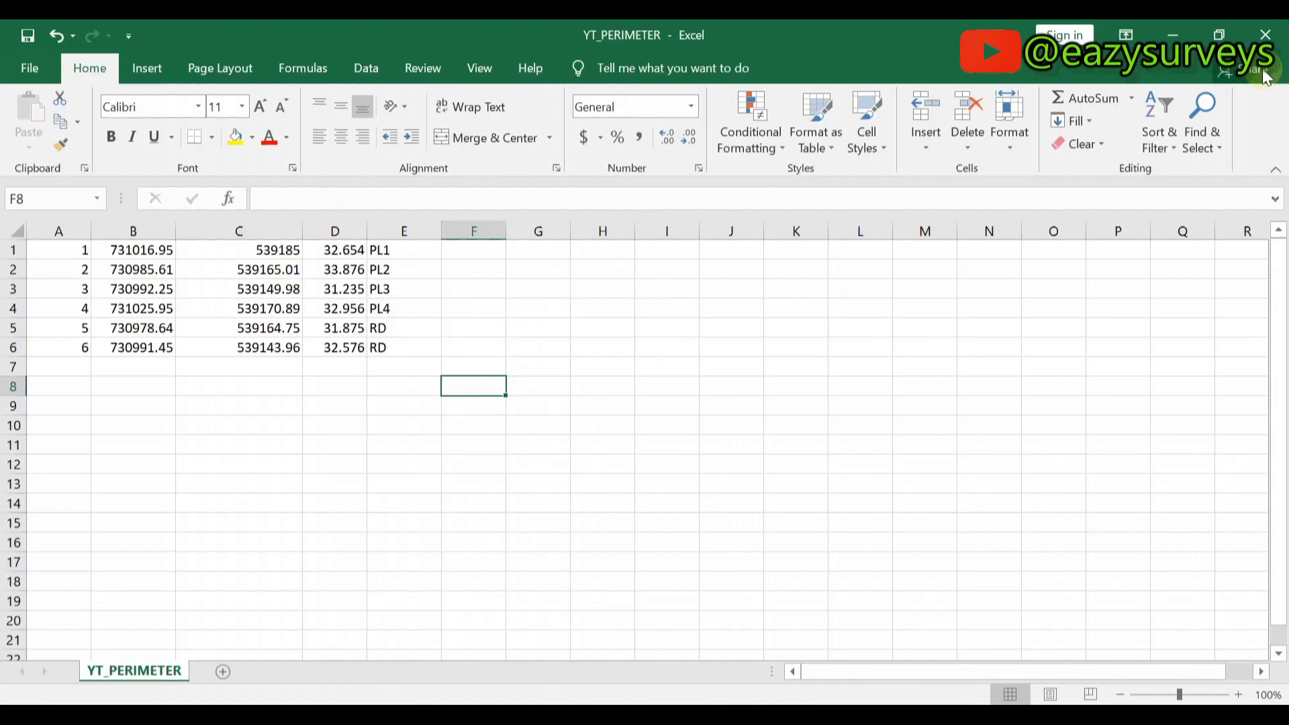
Close the spreadsheet and the YOUTUBE folder window, and launch Civil 3D 2022 Metric from the desktop
click(1260, 37)
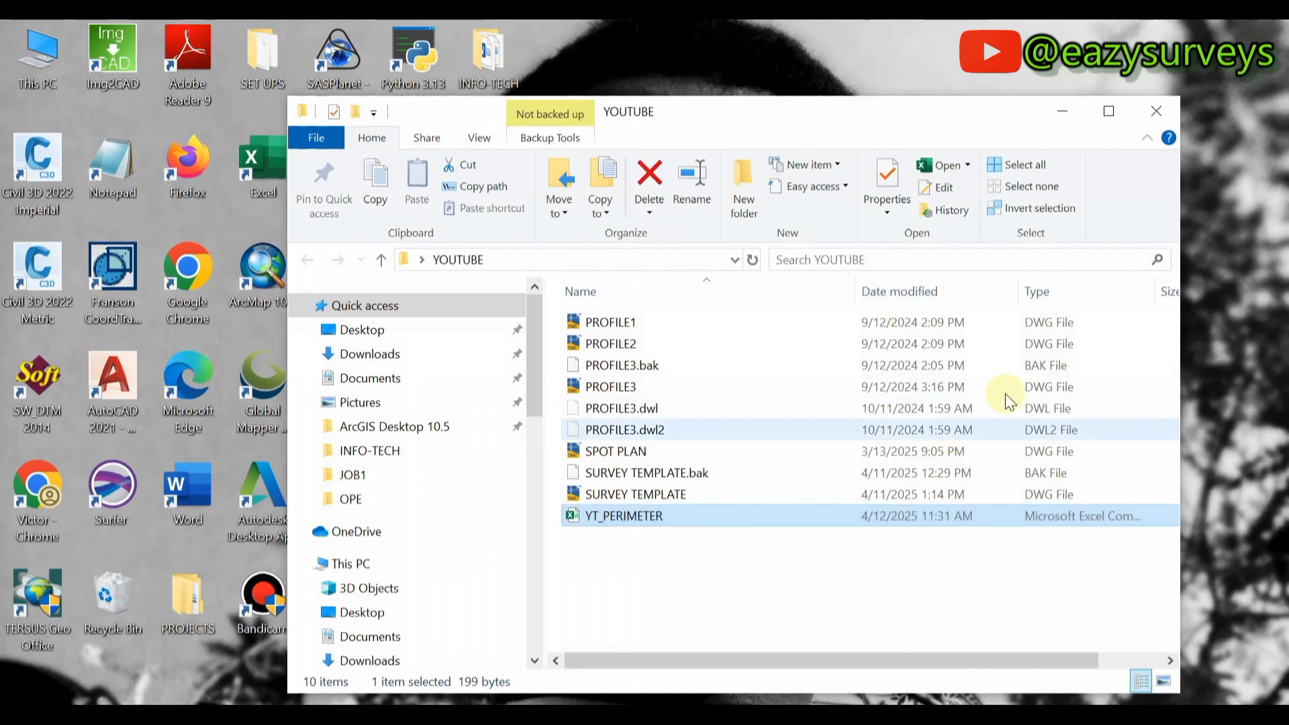
click(1157, 111)
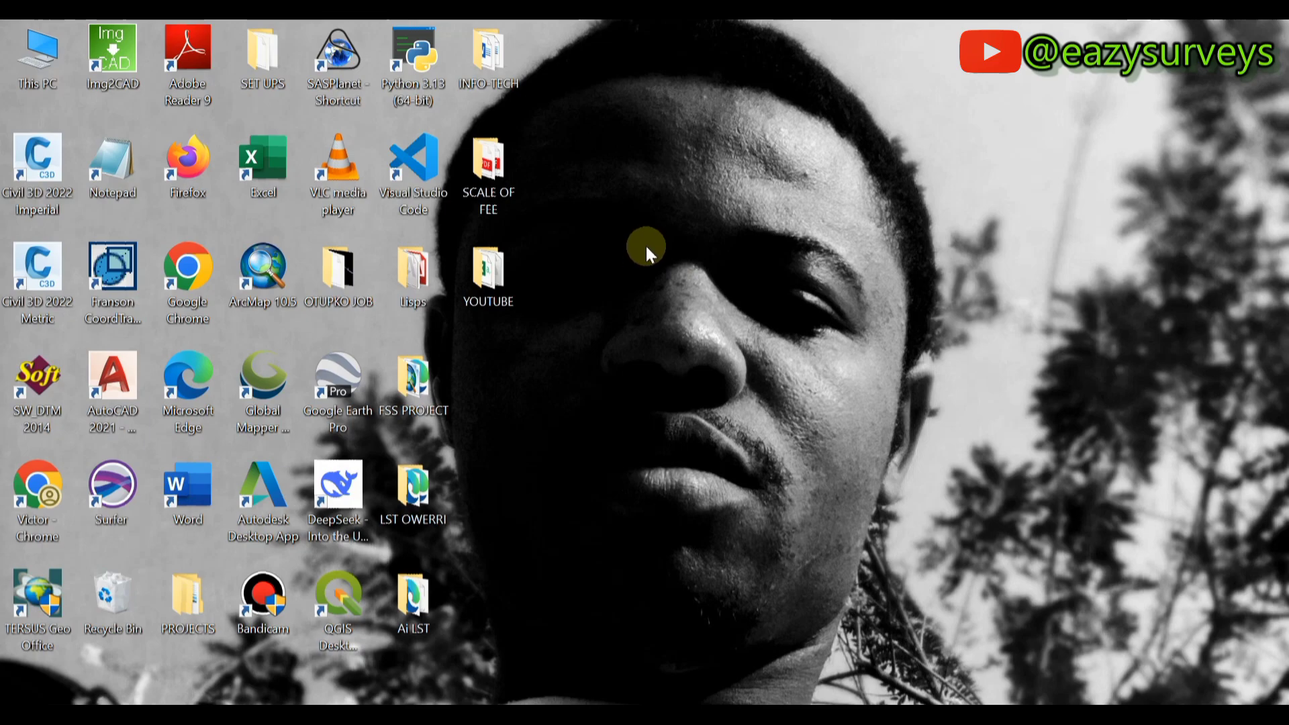
double_click(58, 268)
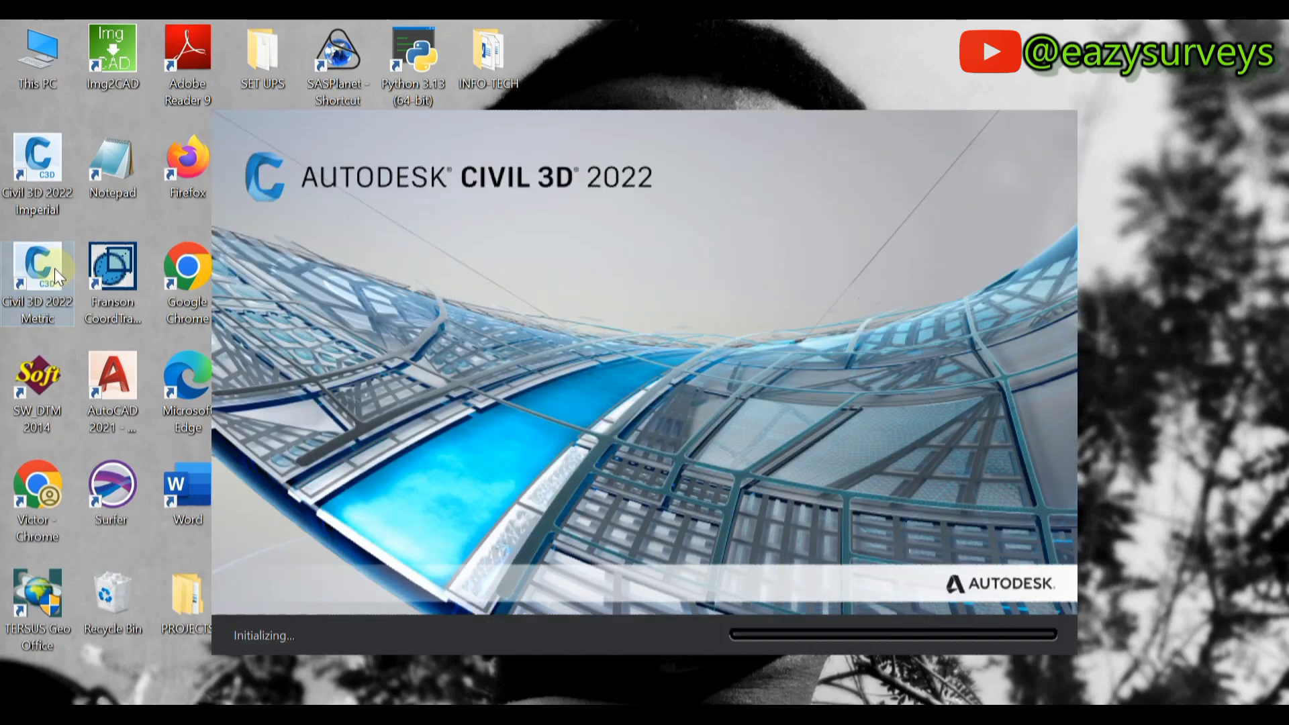
click(770, 410)
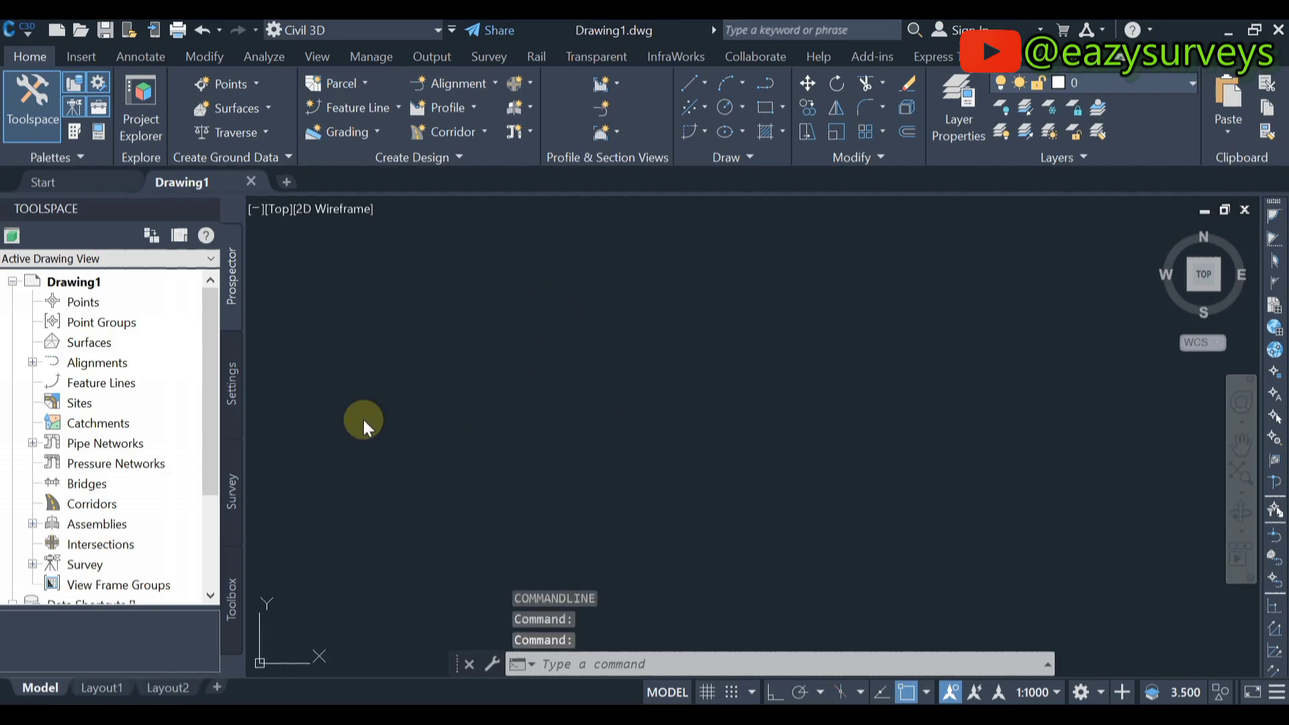
Set the drawing units to Meters in the Drawing Settings and apply them
click(27, 32)
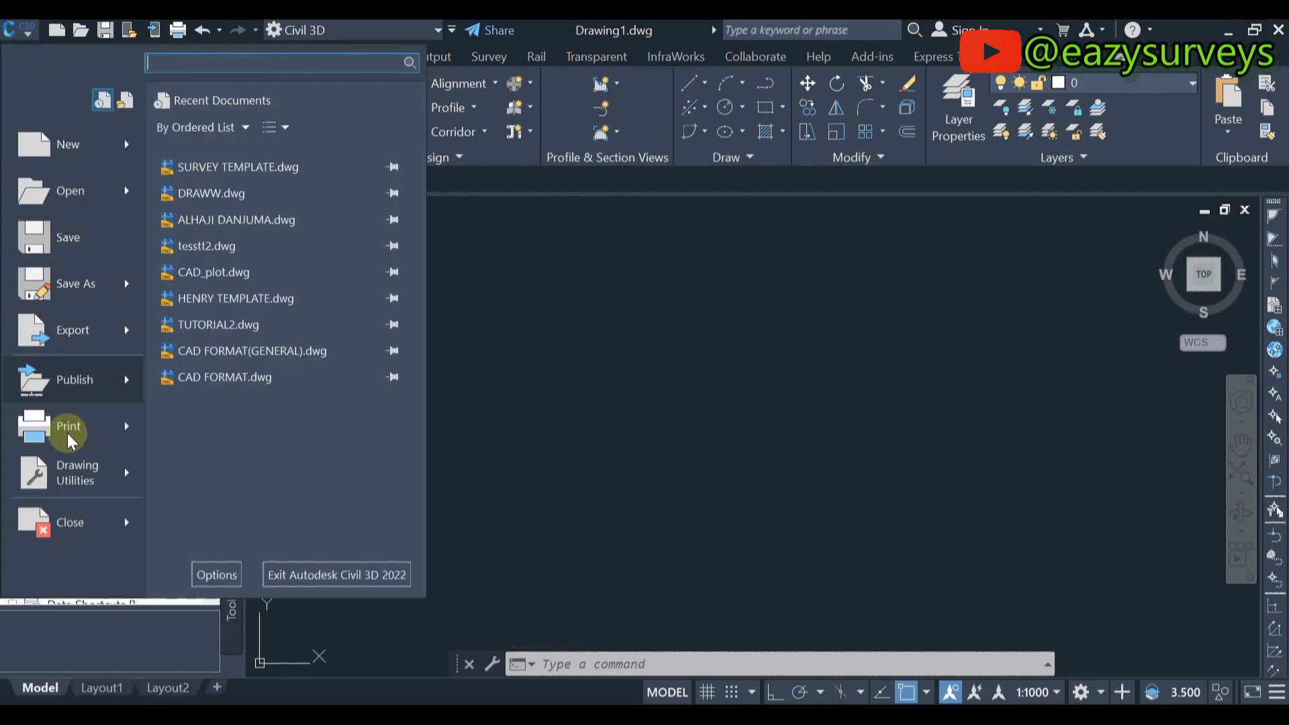
click(79, 475)
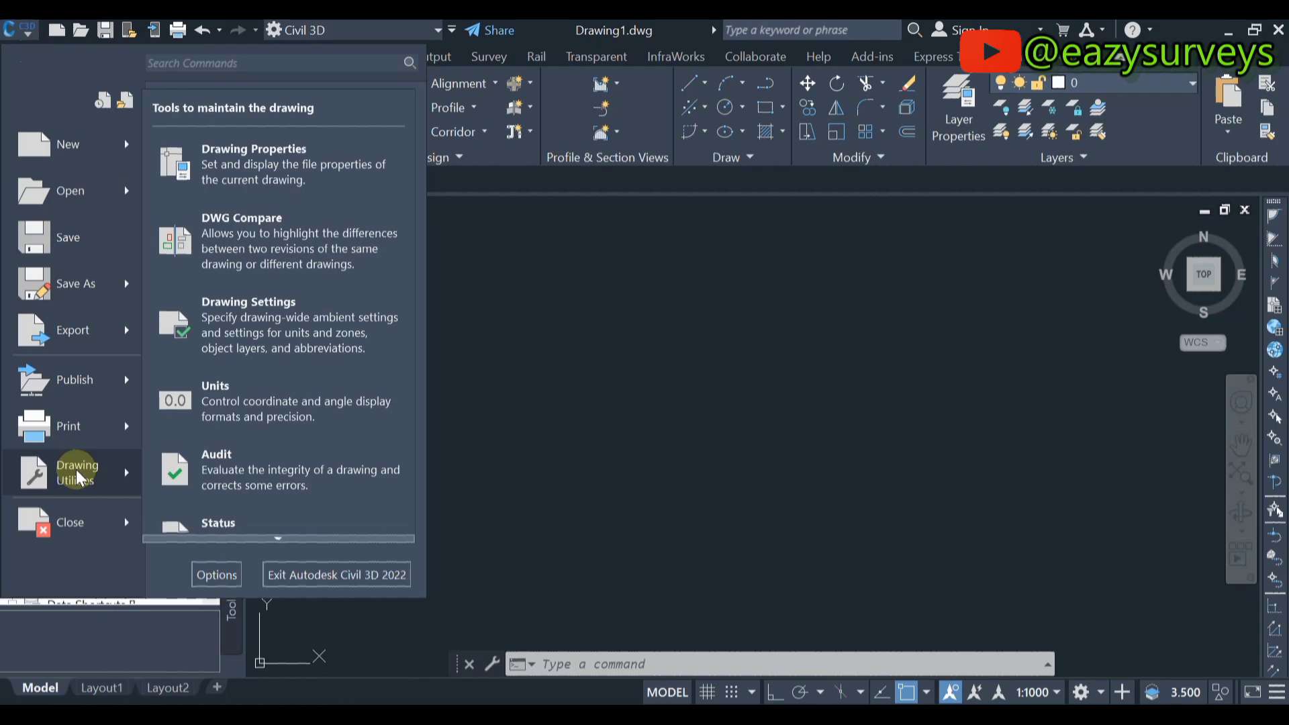
click(287, 325)
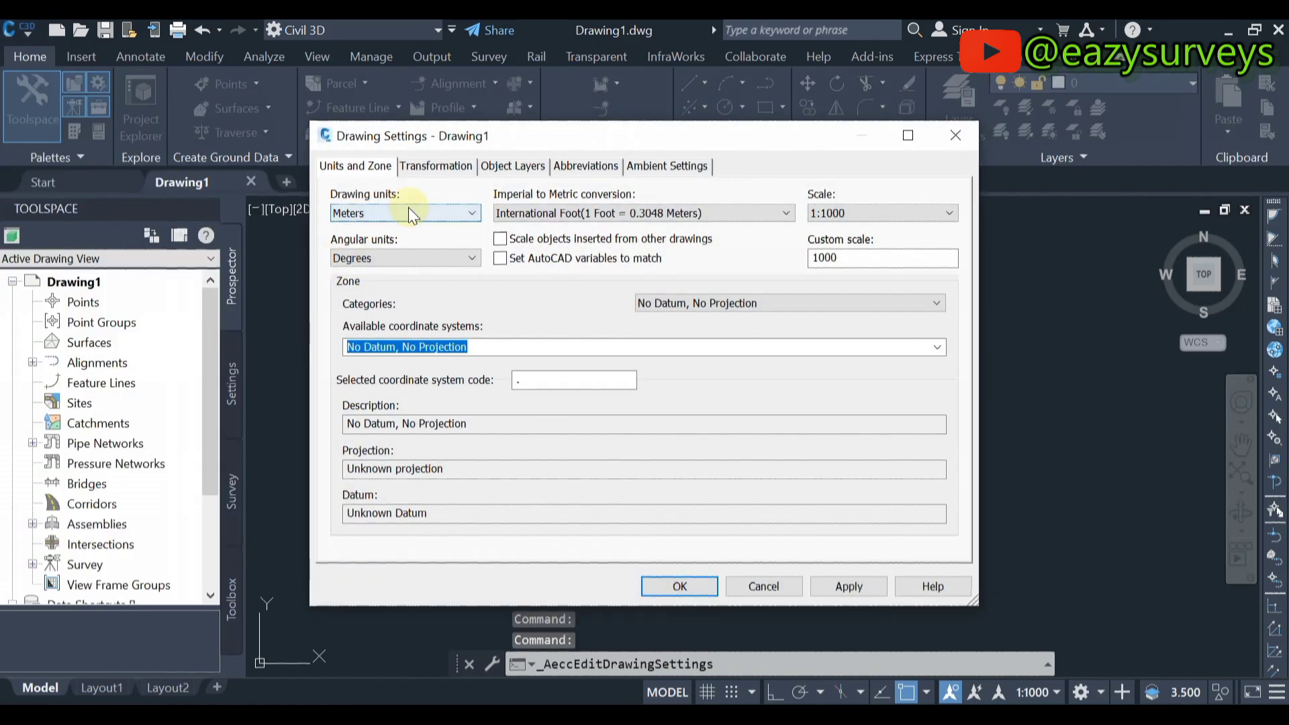
click(409, 212)
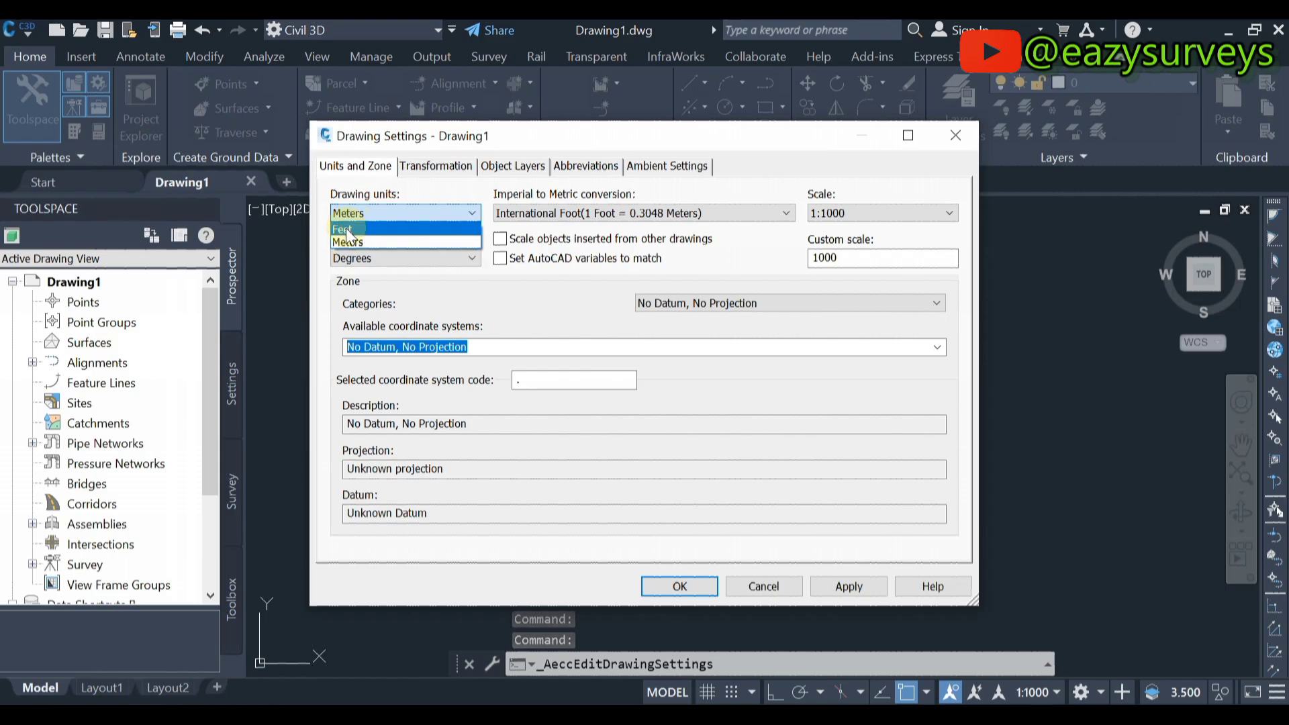
click(347, 231)
click(369, 213)
click(360, 241)
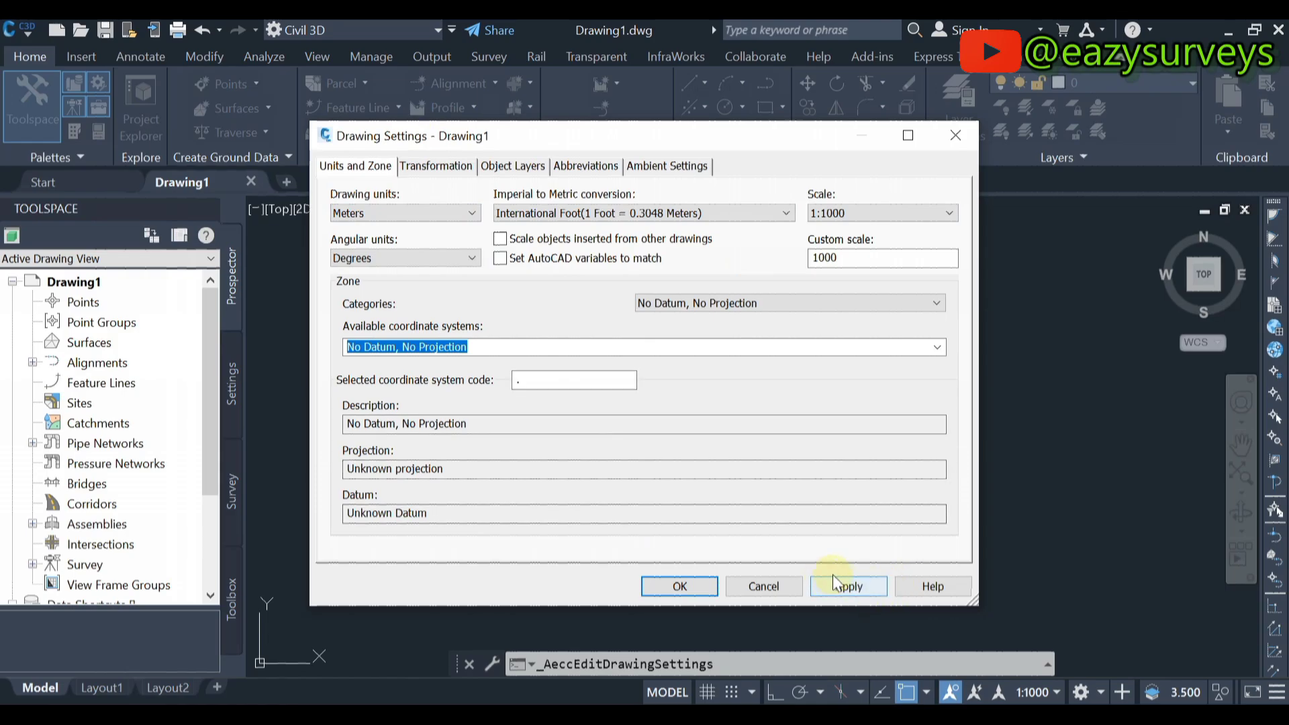
click(849, 586)
click(680, 586)
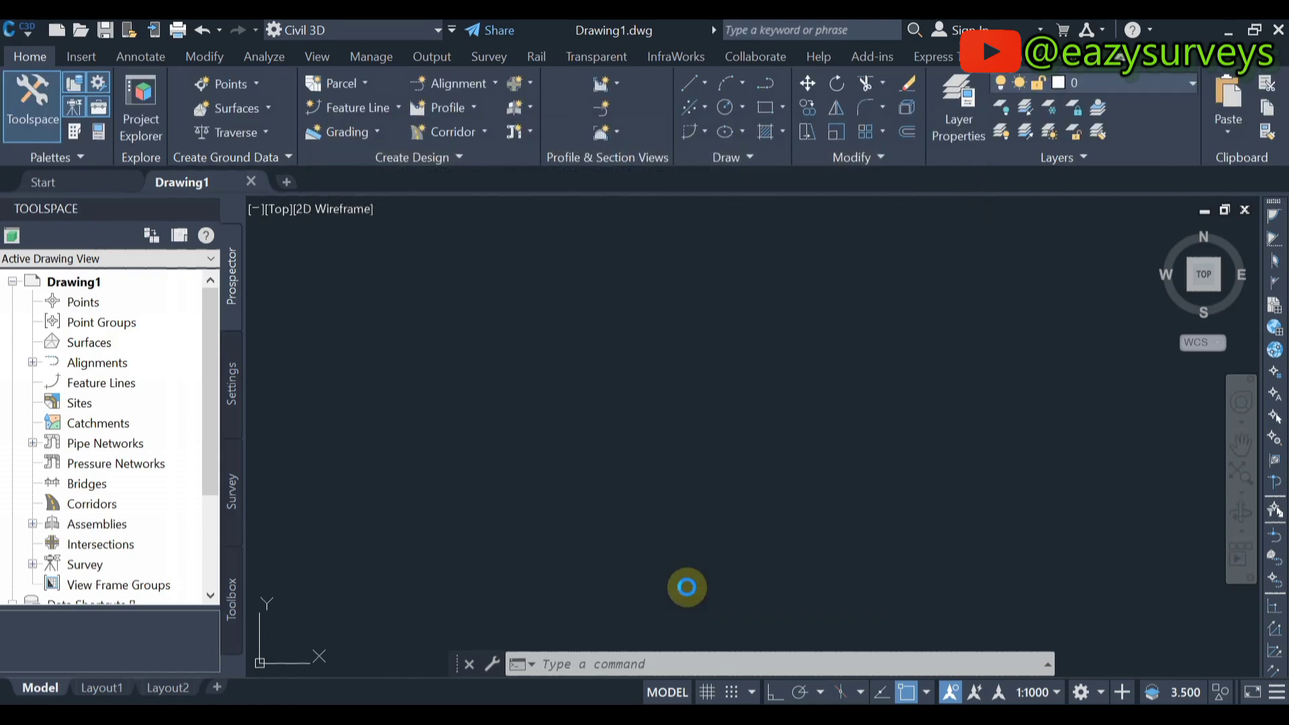
Open the Drawing Units settings and set the length precision to 0.00, keeping the Decimal type
click(30, 31)
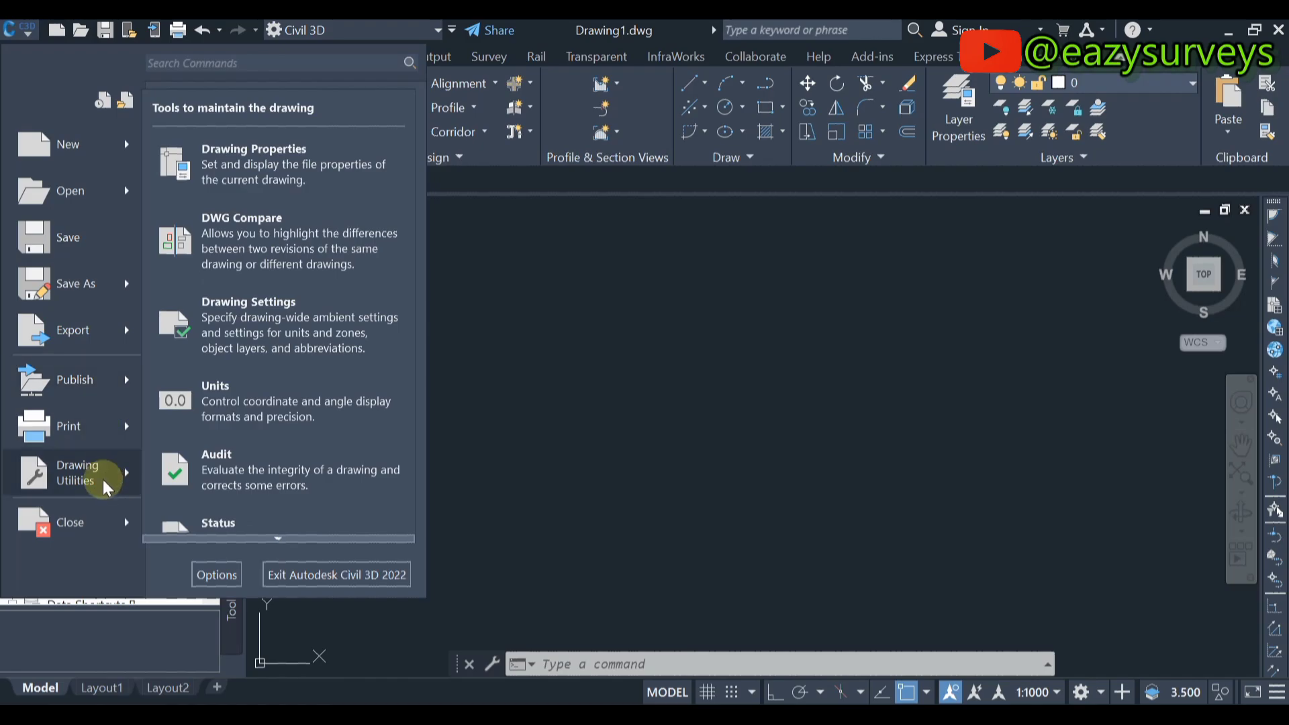
click(250, 406)
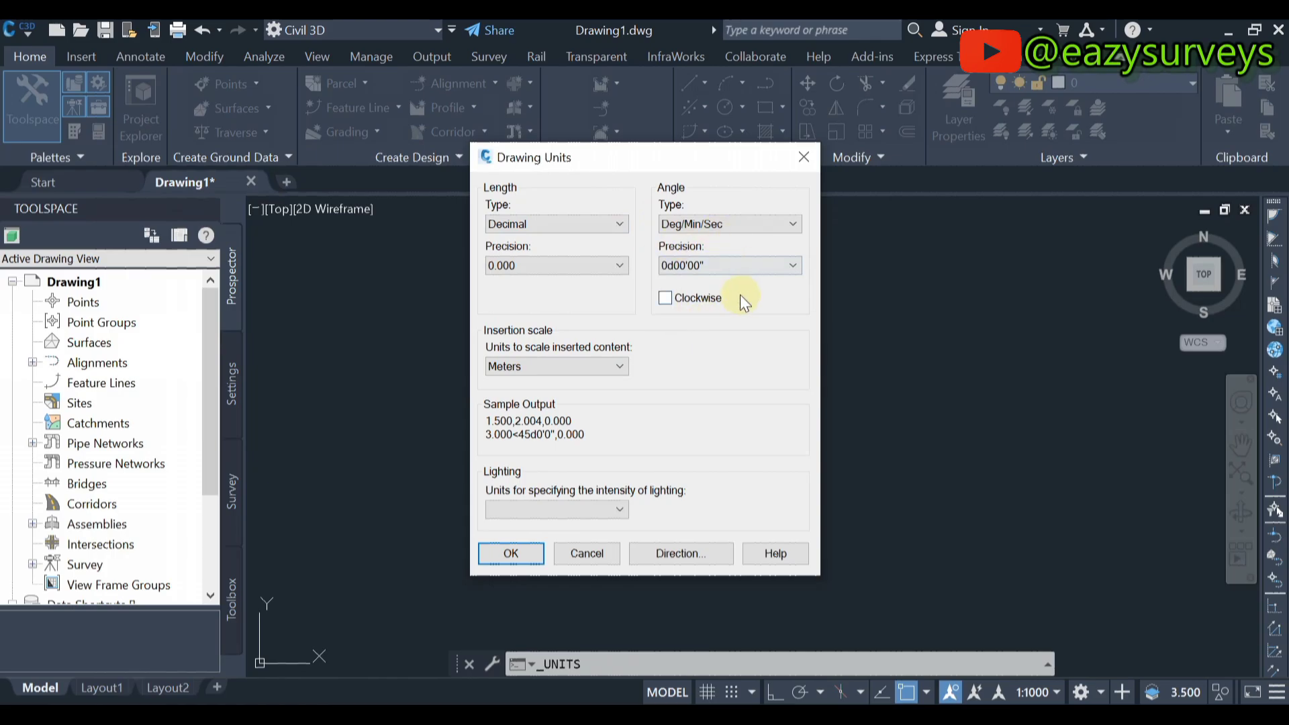
click(618, 226)
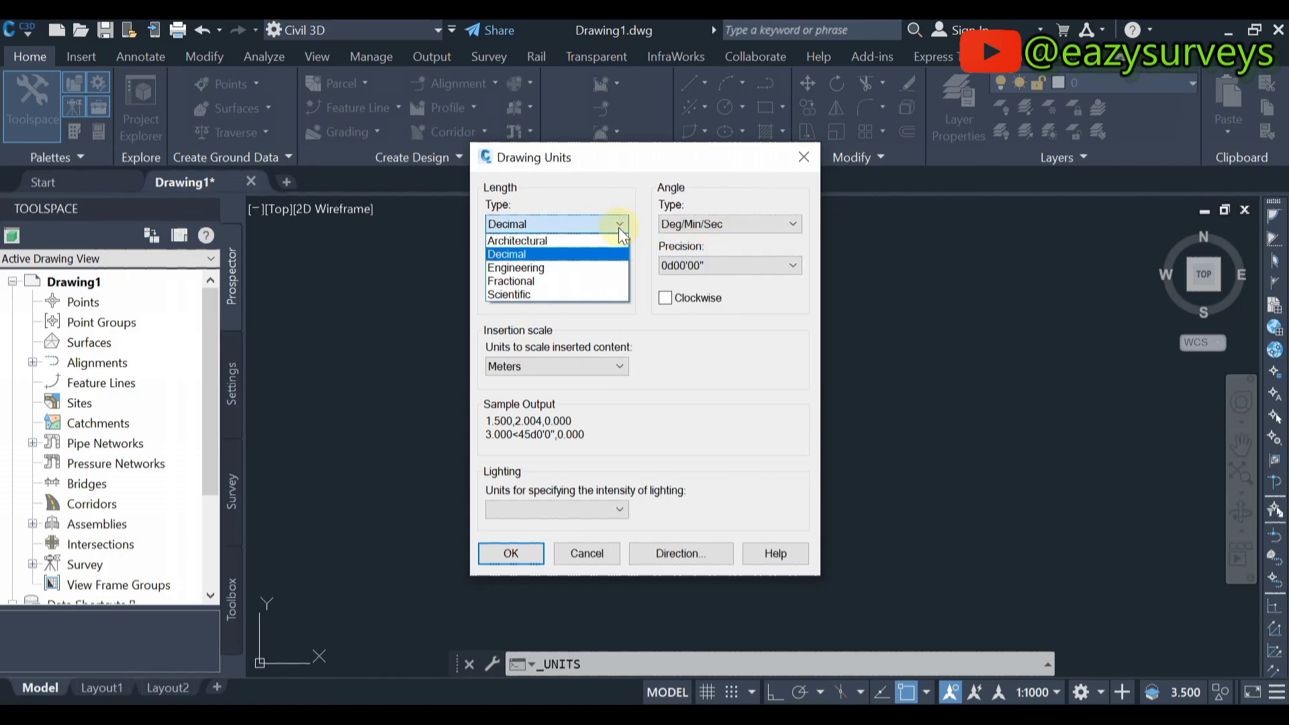
click(620, 228)
click(534, 263)
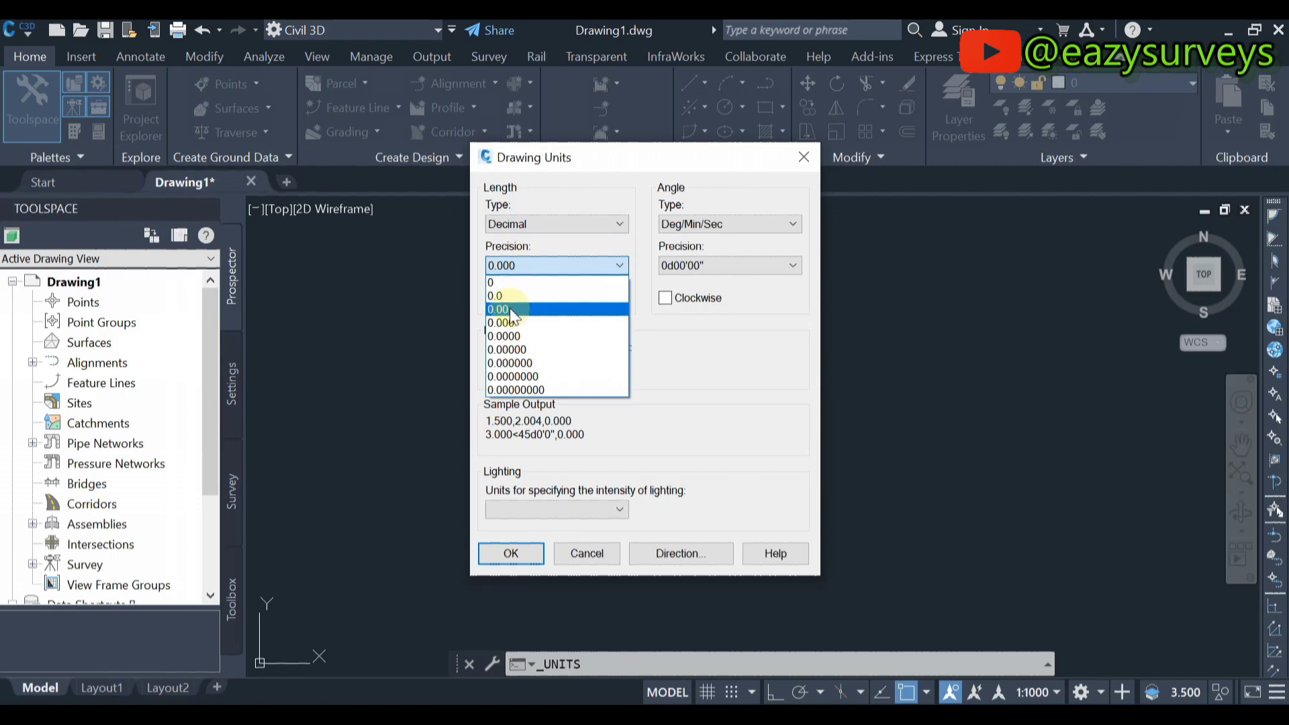
click(510, 308)
Set the angle type to Deg/Min/Sec with precision 0d00' and measure angles clockwise
click(747, 227)
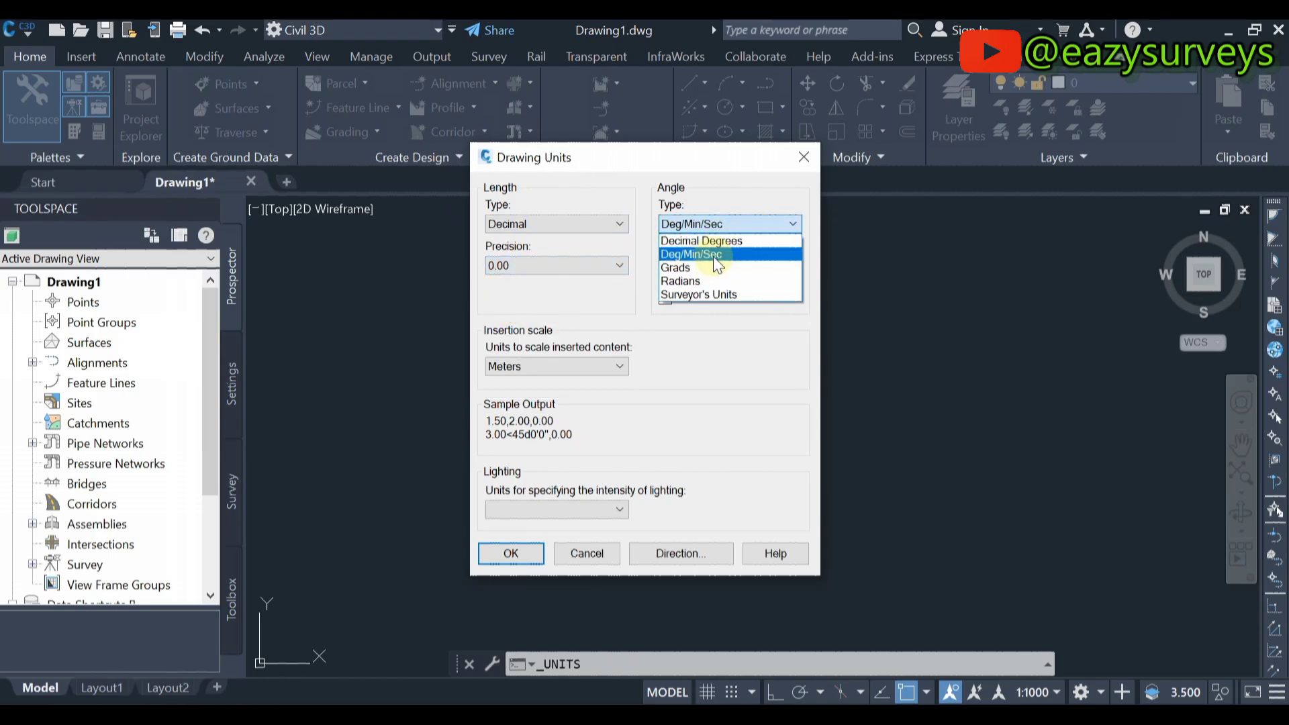
click(718, 257)
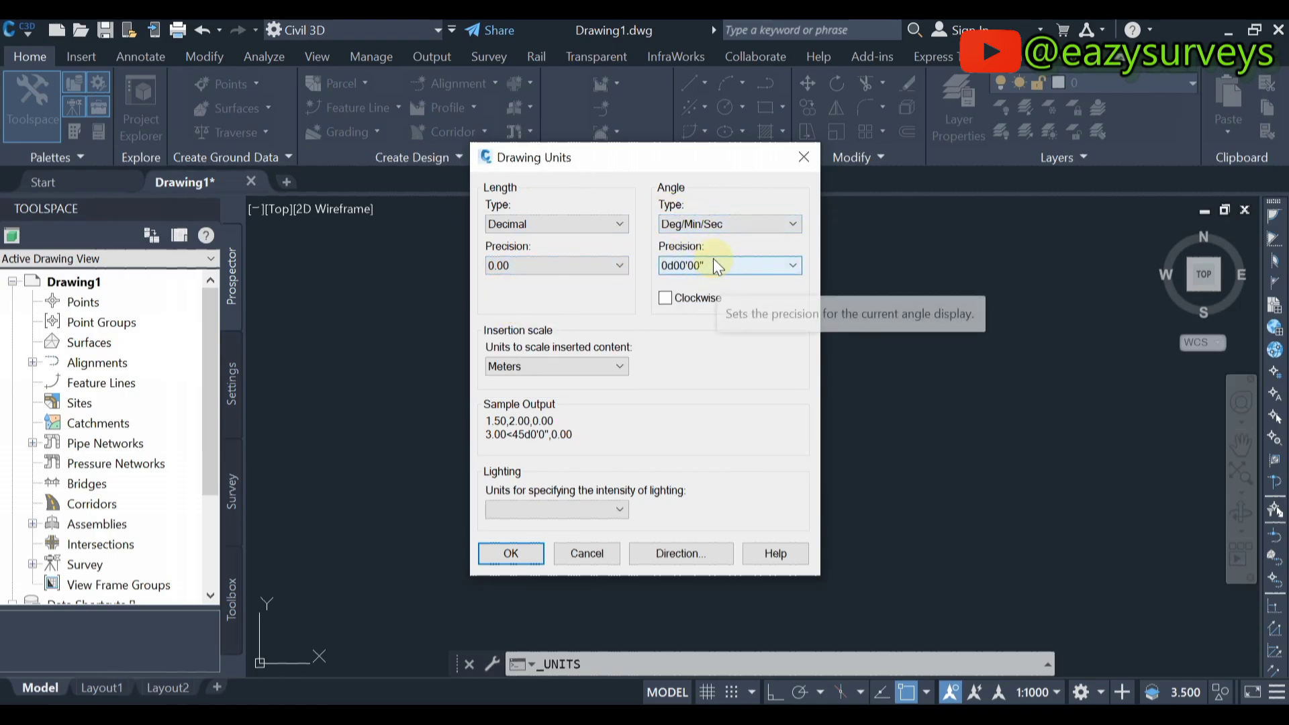
click(702, 271)
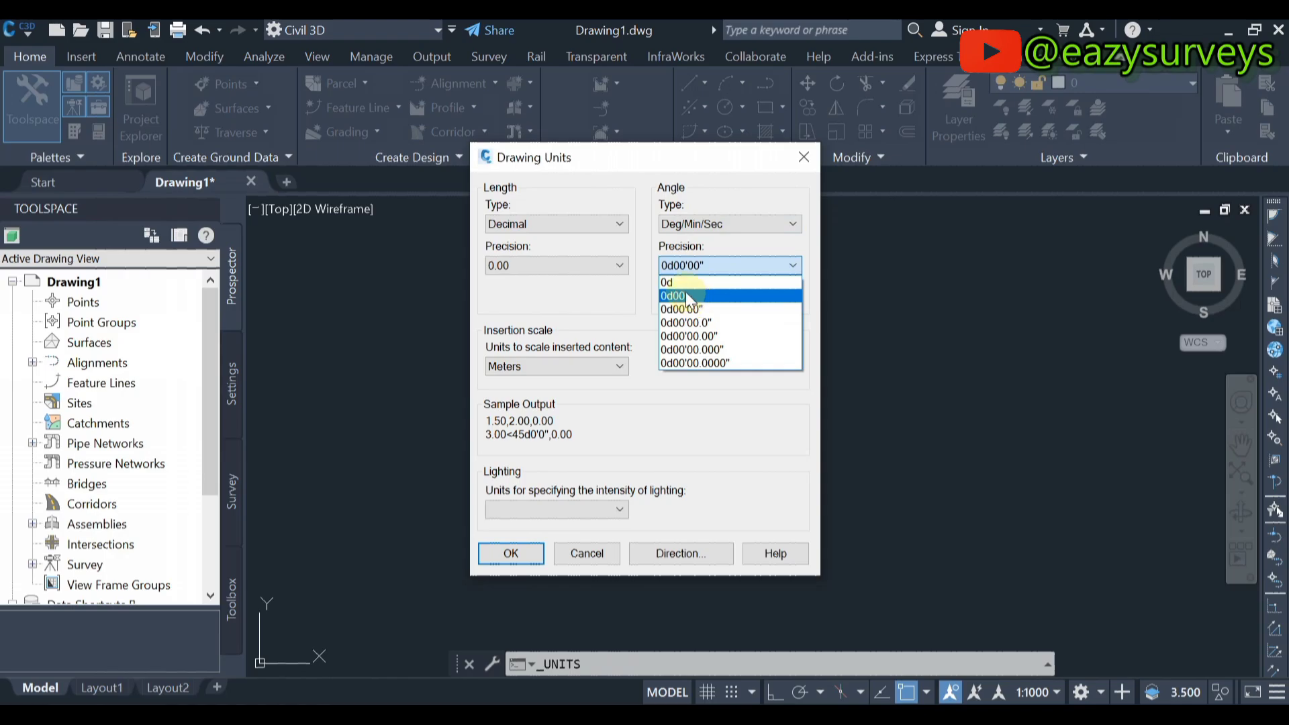
click(689, 296)
click(664, 298)
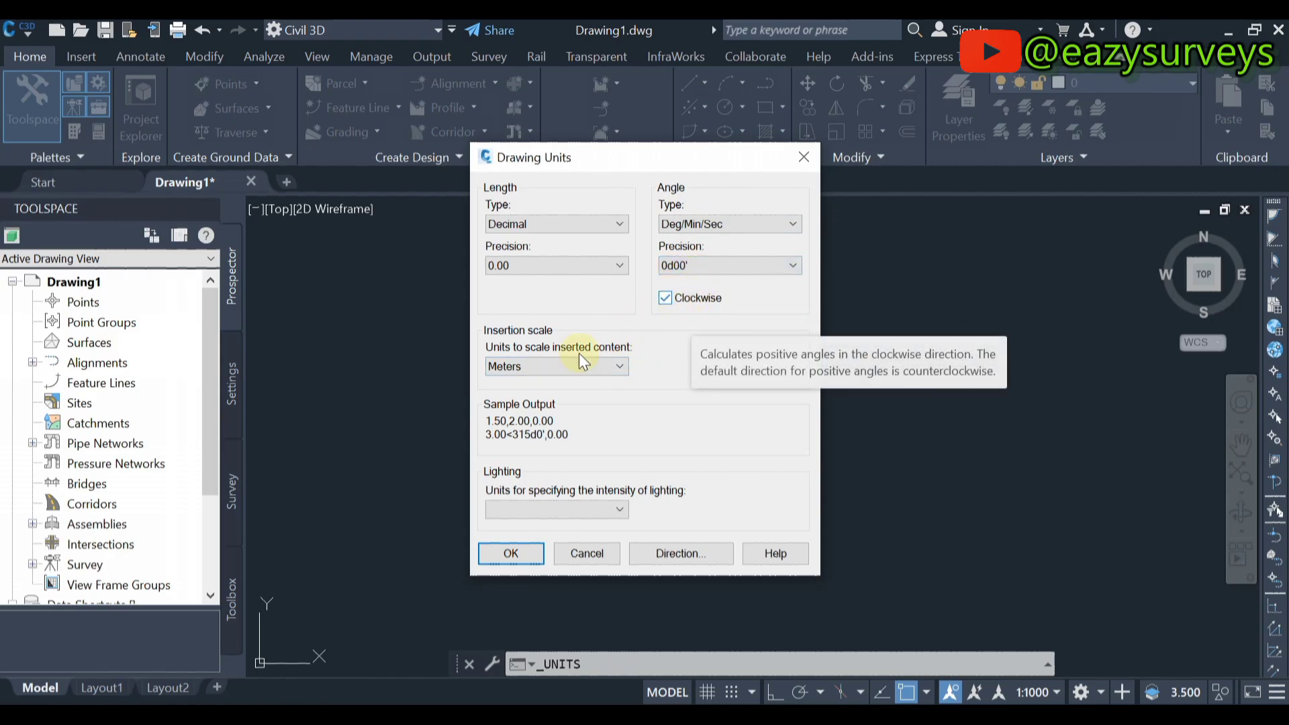
Select Meters as the insertion scale for inserted content
click(550, 370)
click(526, 487)
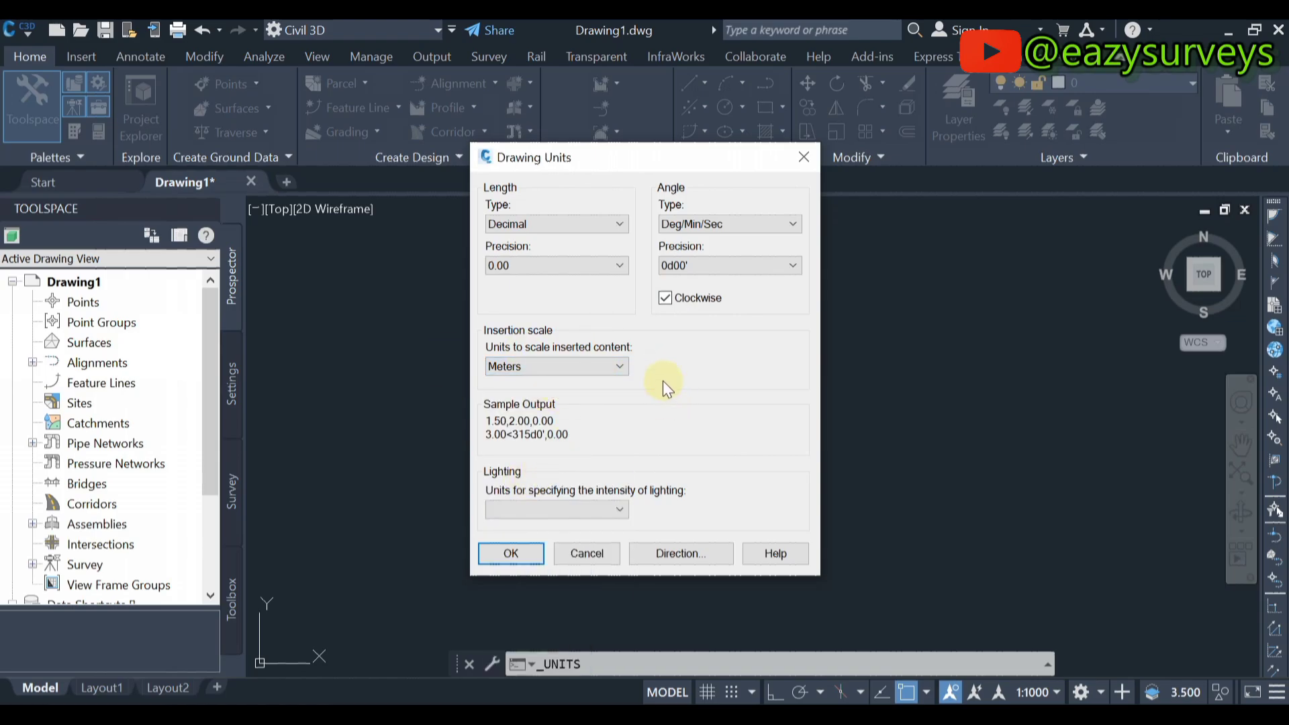
click(576, 364)
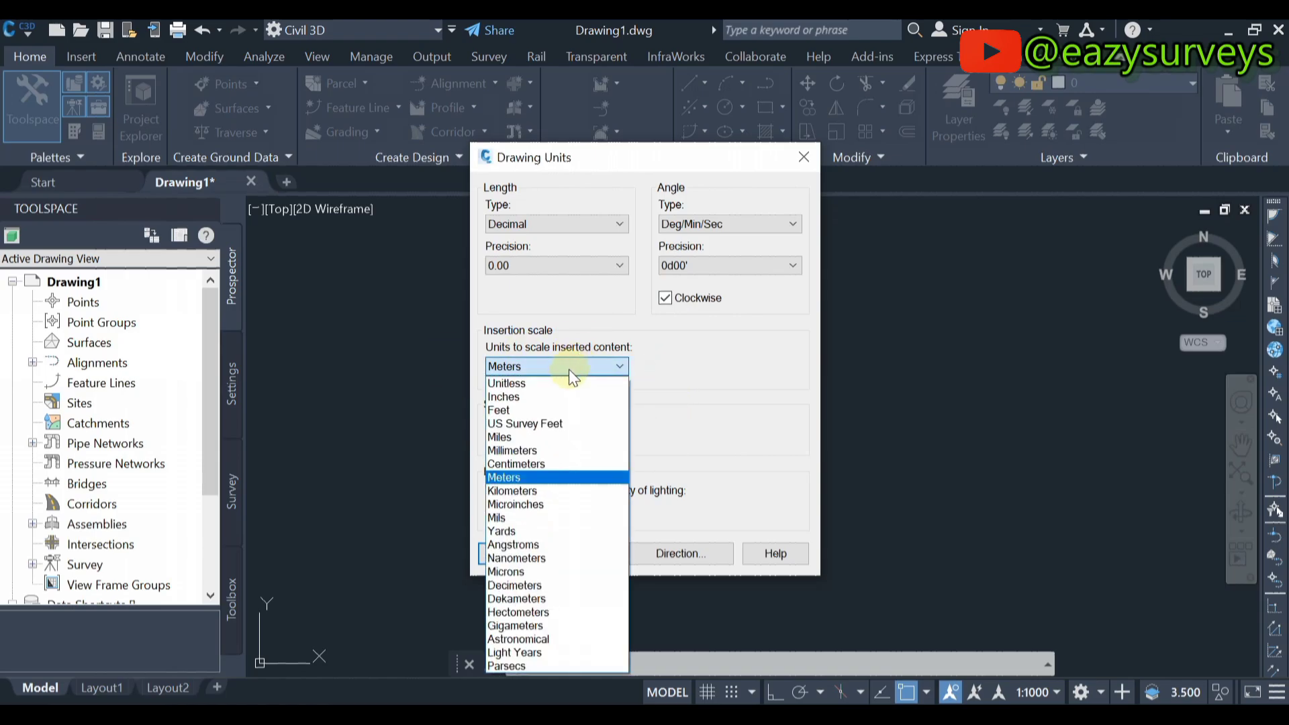
click(524, 477)
Set the base angle direction to North and accept the drawing units
click(687, 555)
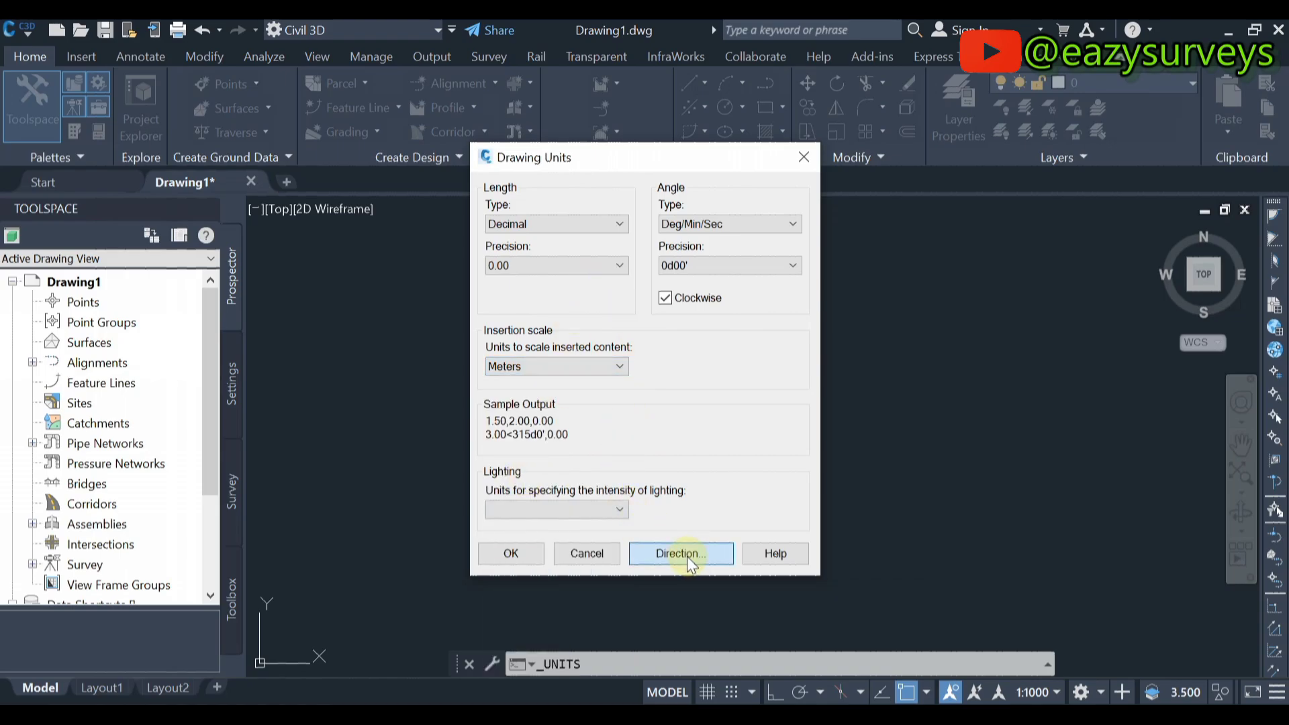
click(573, 320)
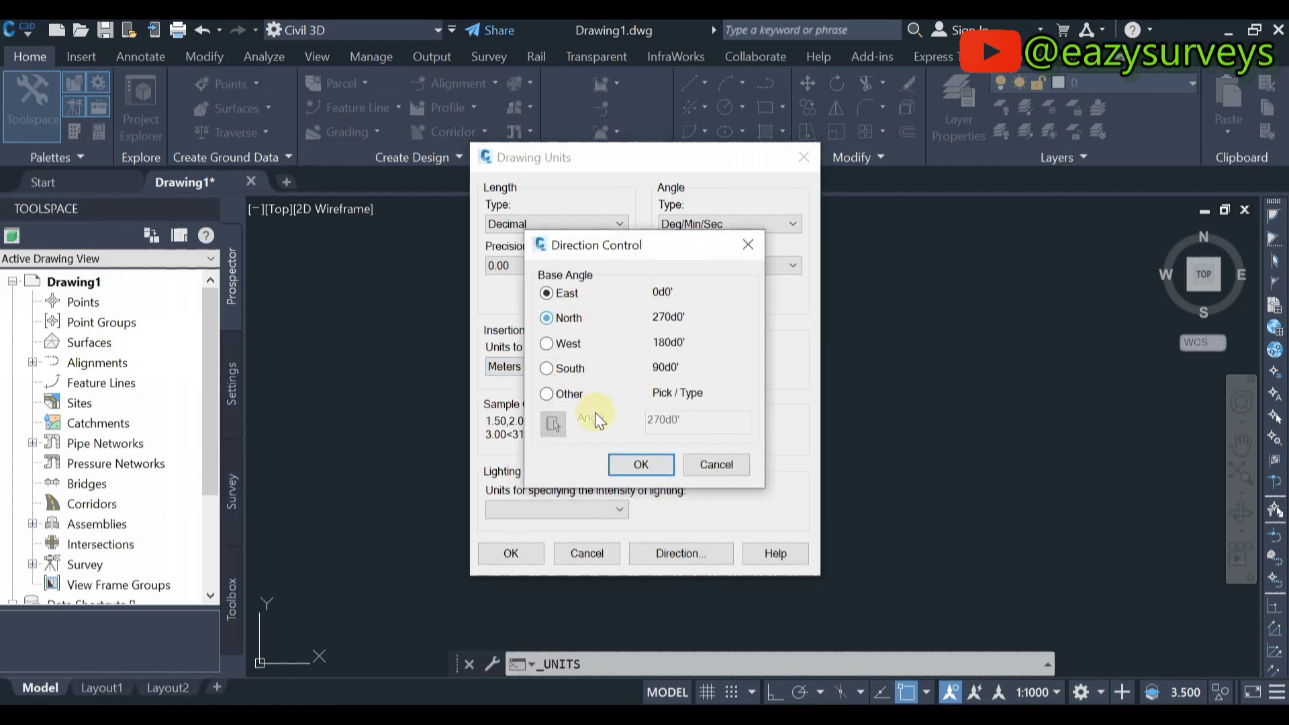
click(640, 464)
click(512, 556)
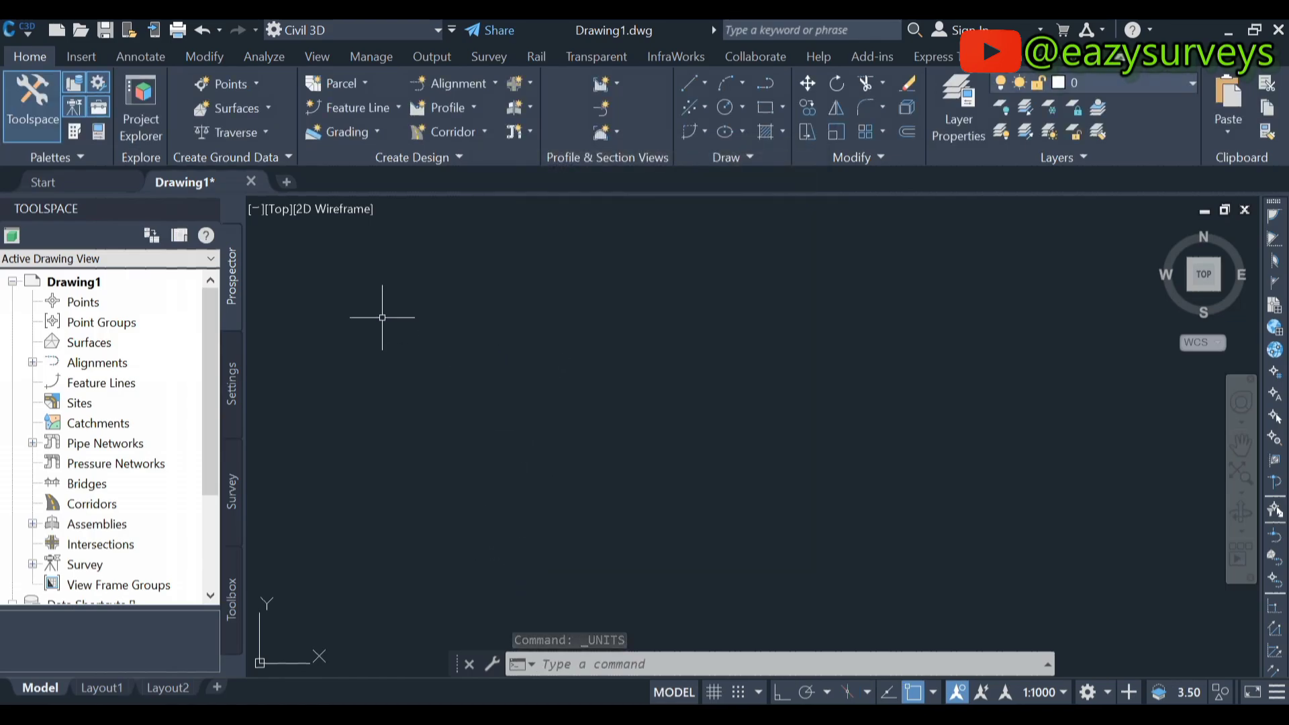
click(107, 322)
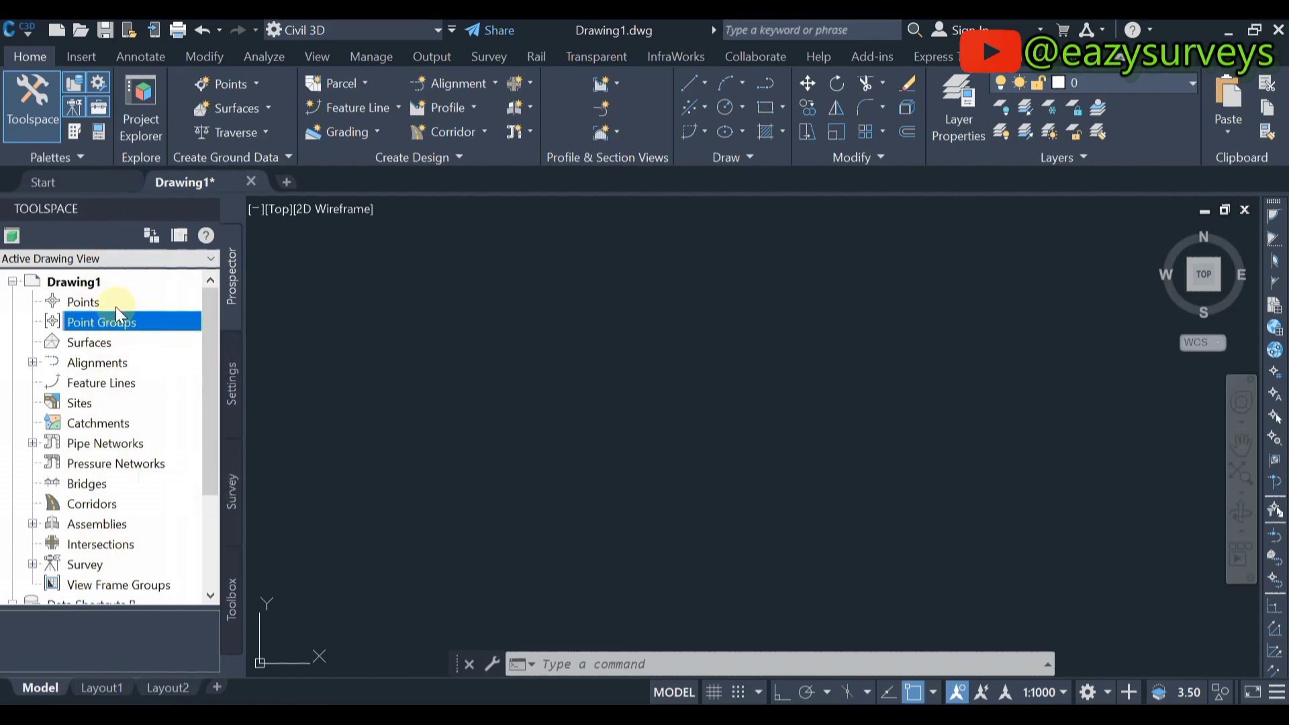
click(79, 83)
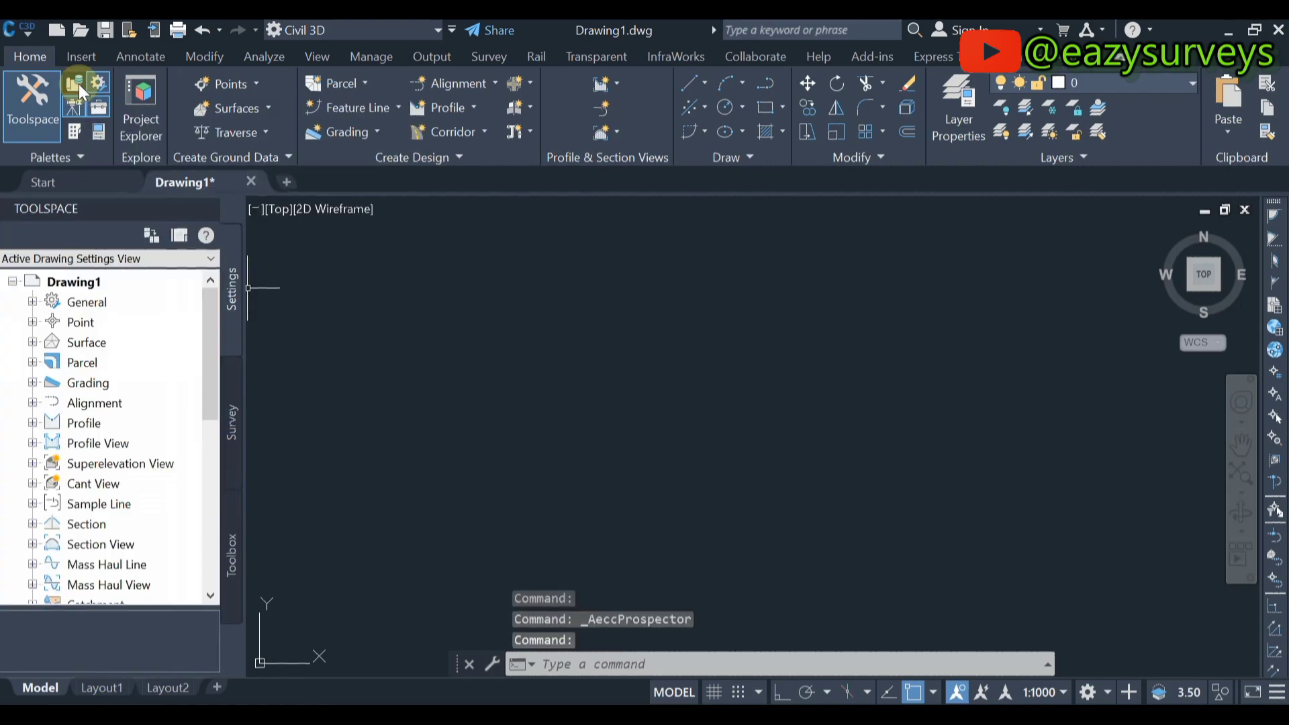
click(79, 83)
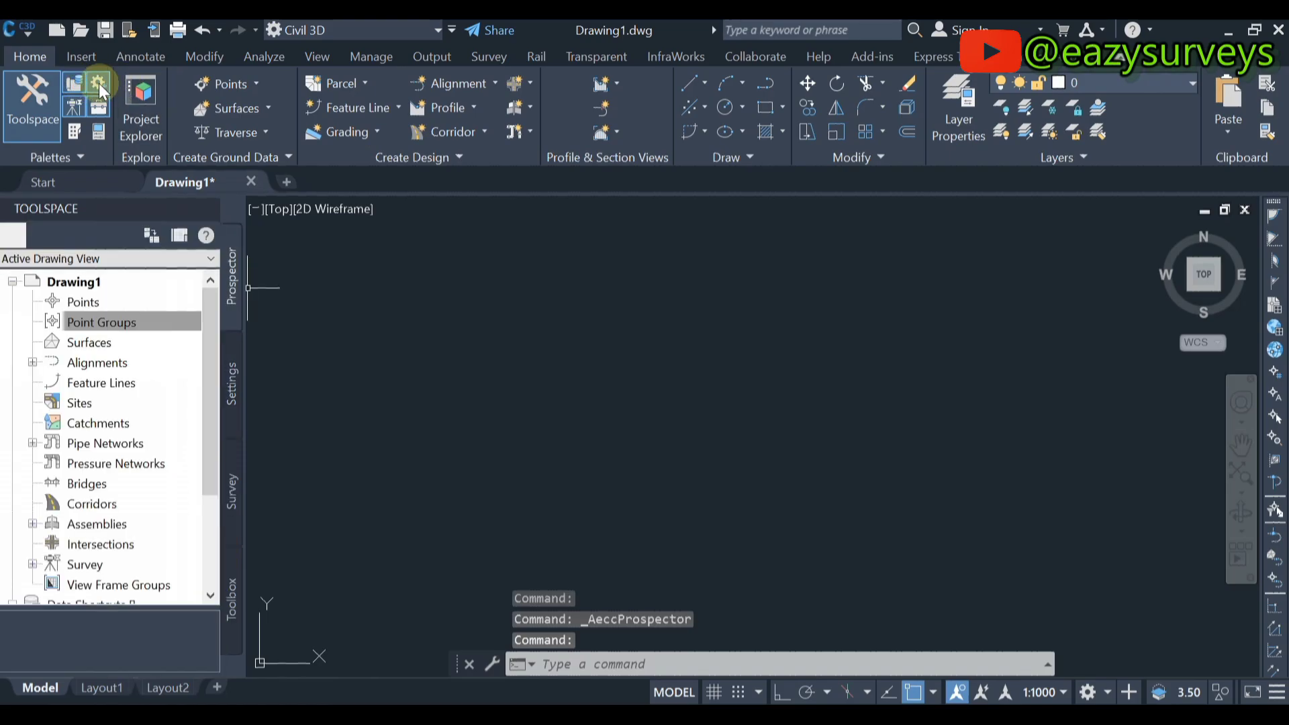
click(99, 87)
click(99, 88)
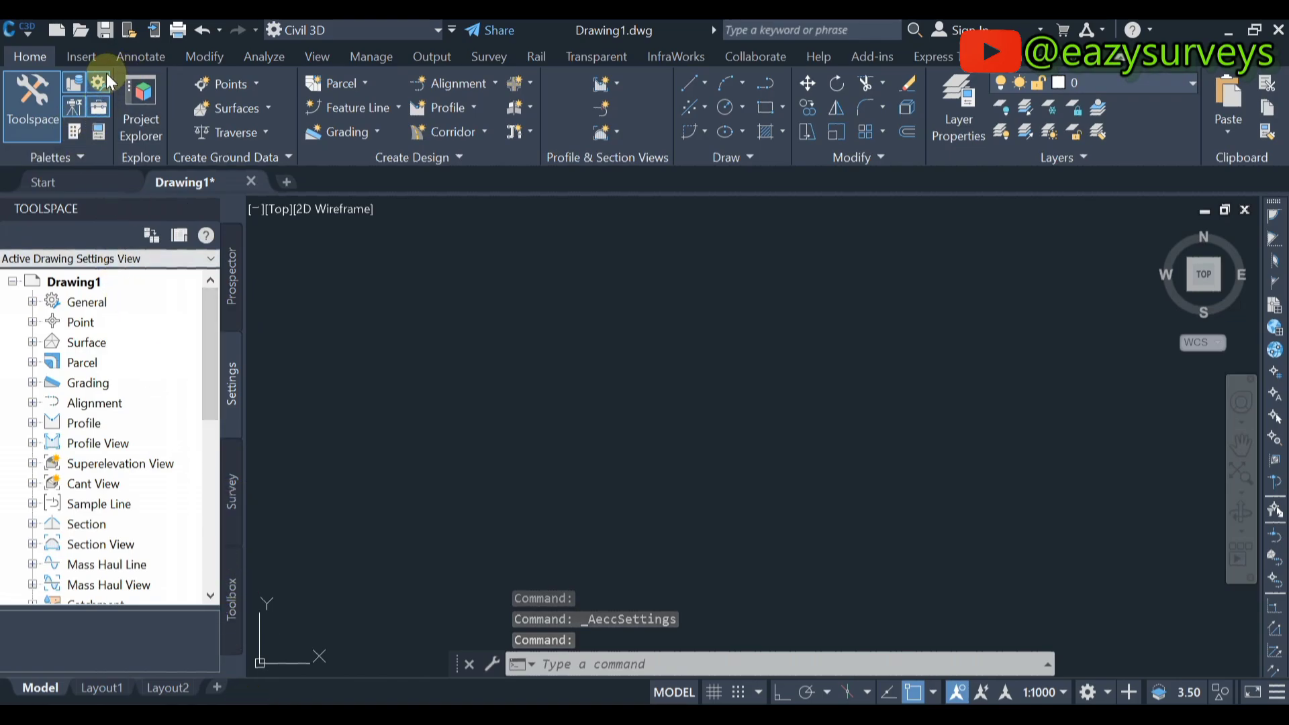
click(168, 323)
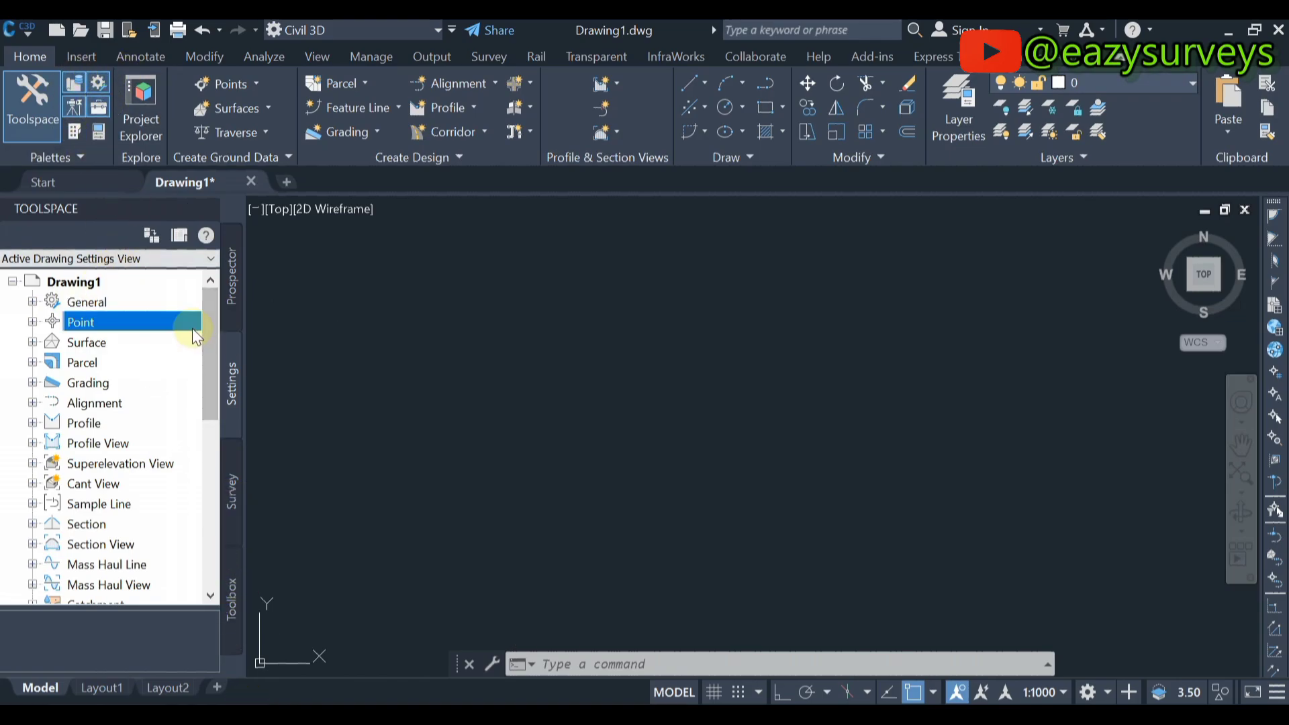
Create a new point group in the drawing and name it SURVEY POINTS
click(237, 275)
click(89, 324)
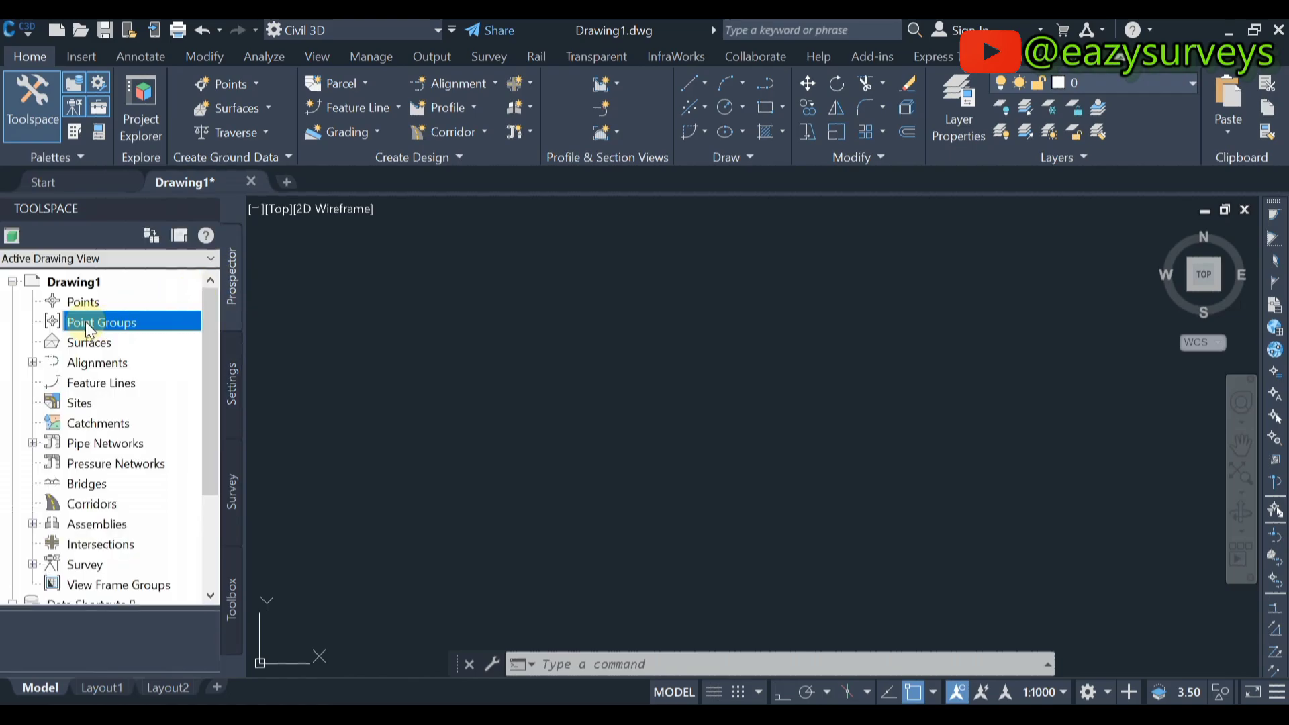
right_click(90, 330)
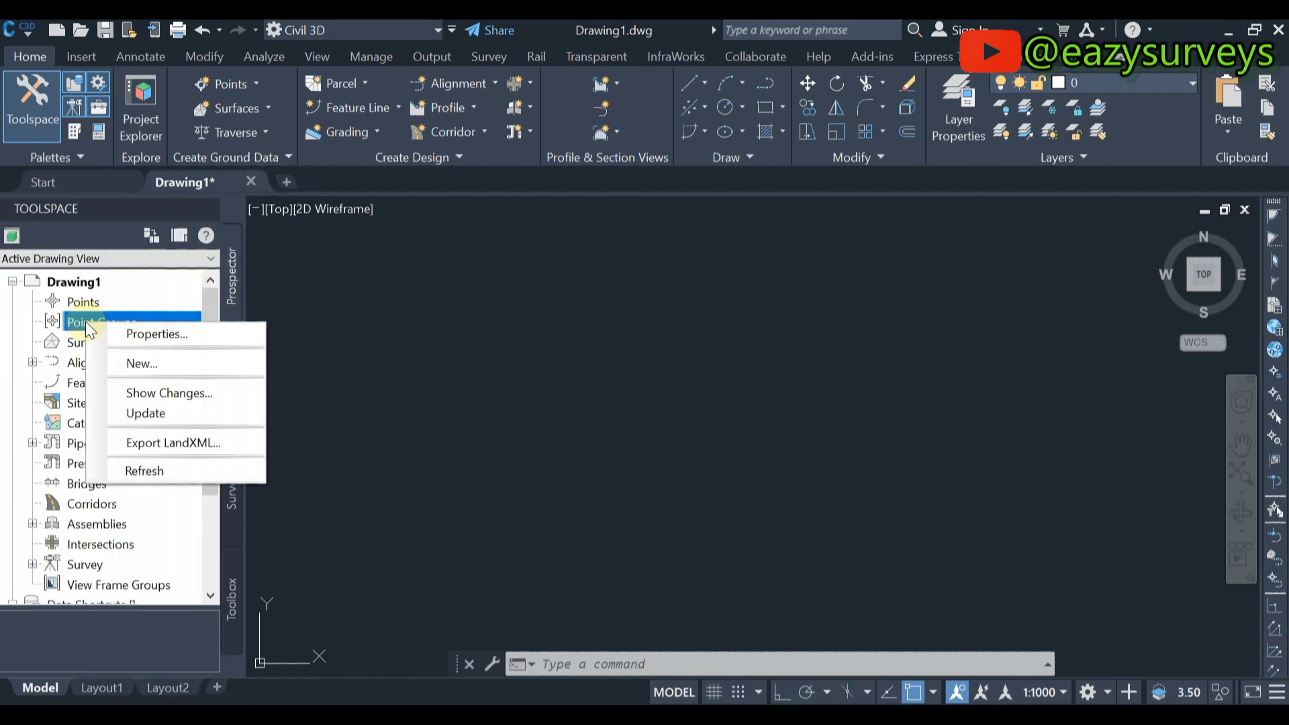
click(145, 362)
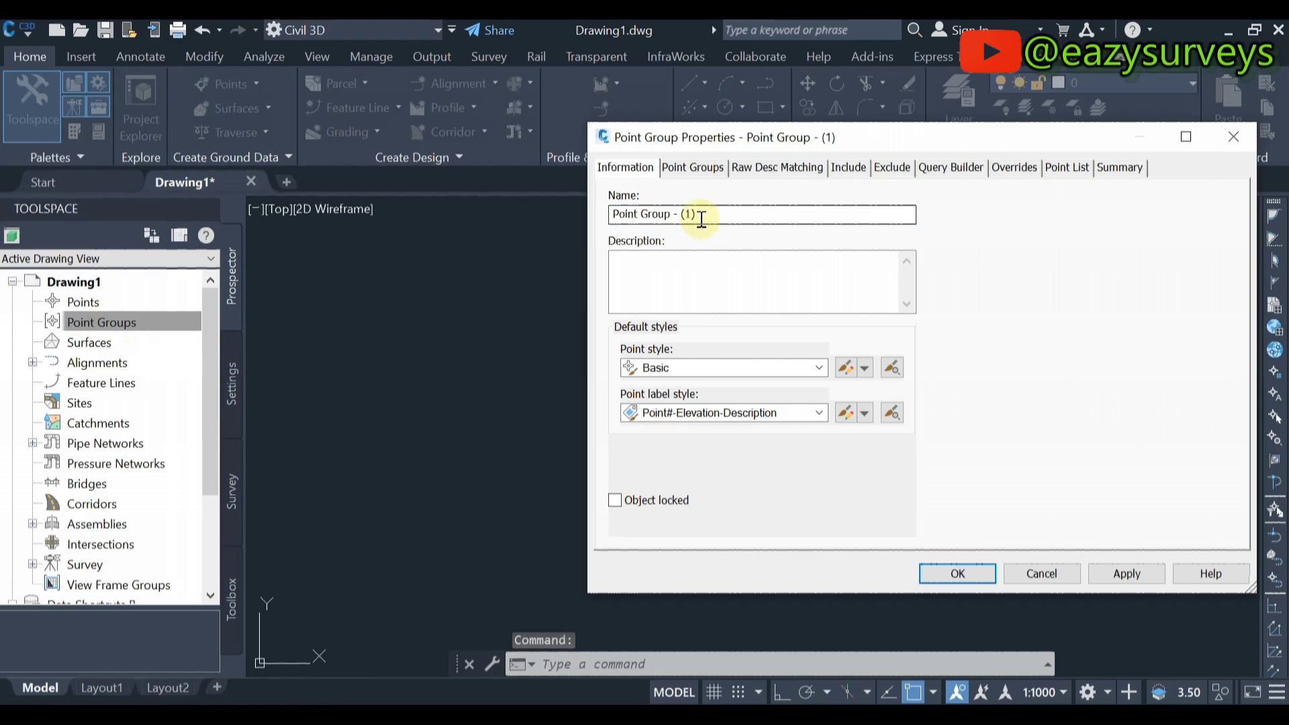
drag(701, 217, 601, 220)
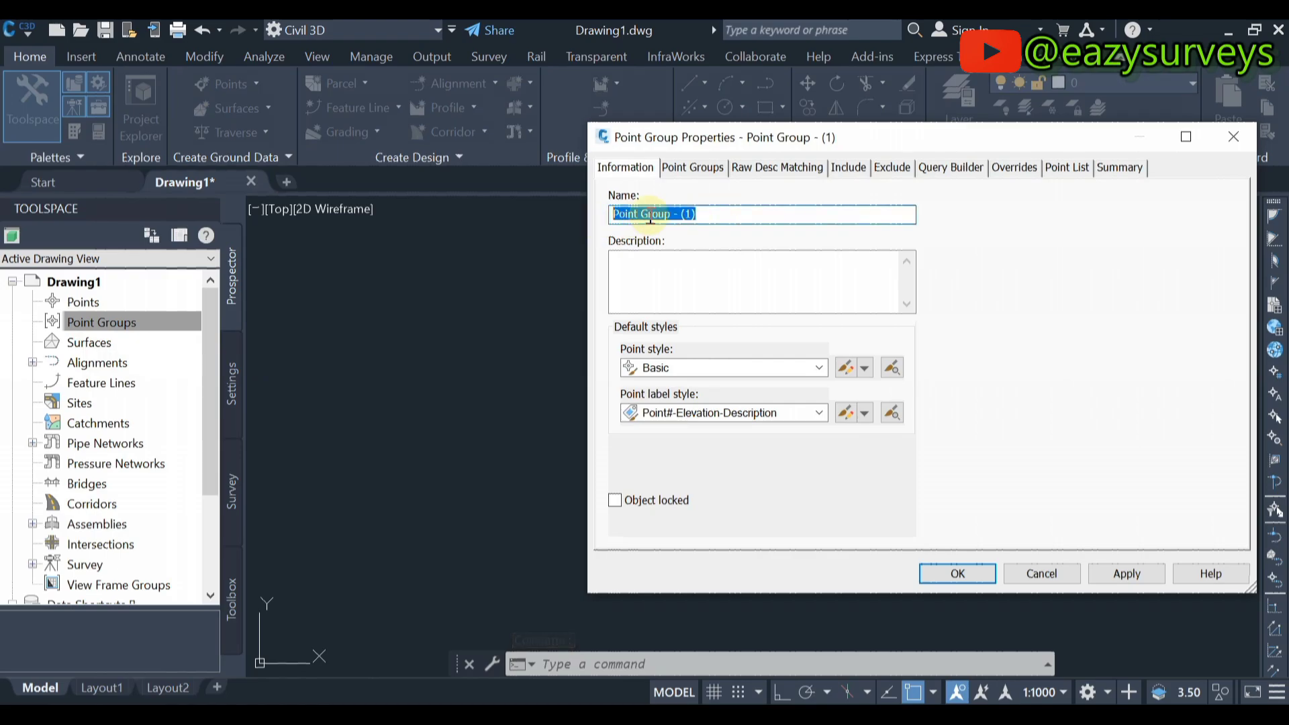
text(SURVEY PO)
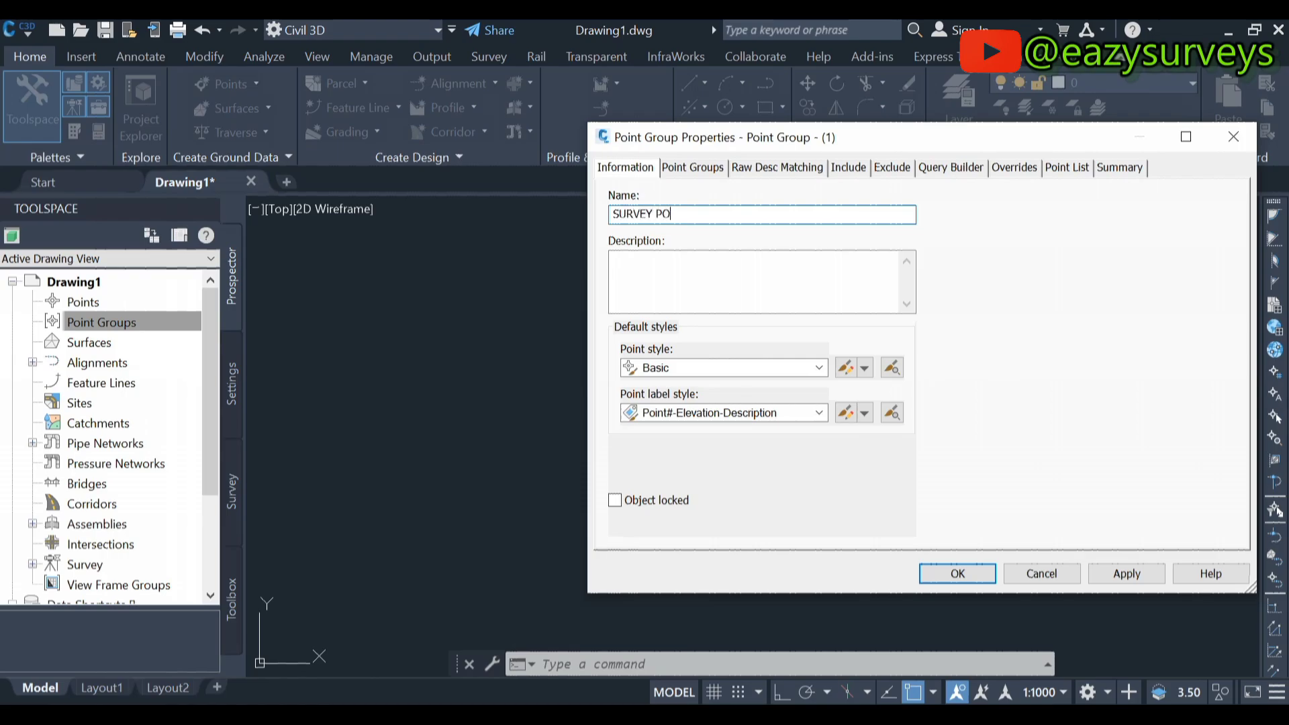
text(TS)
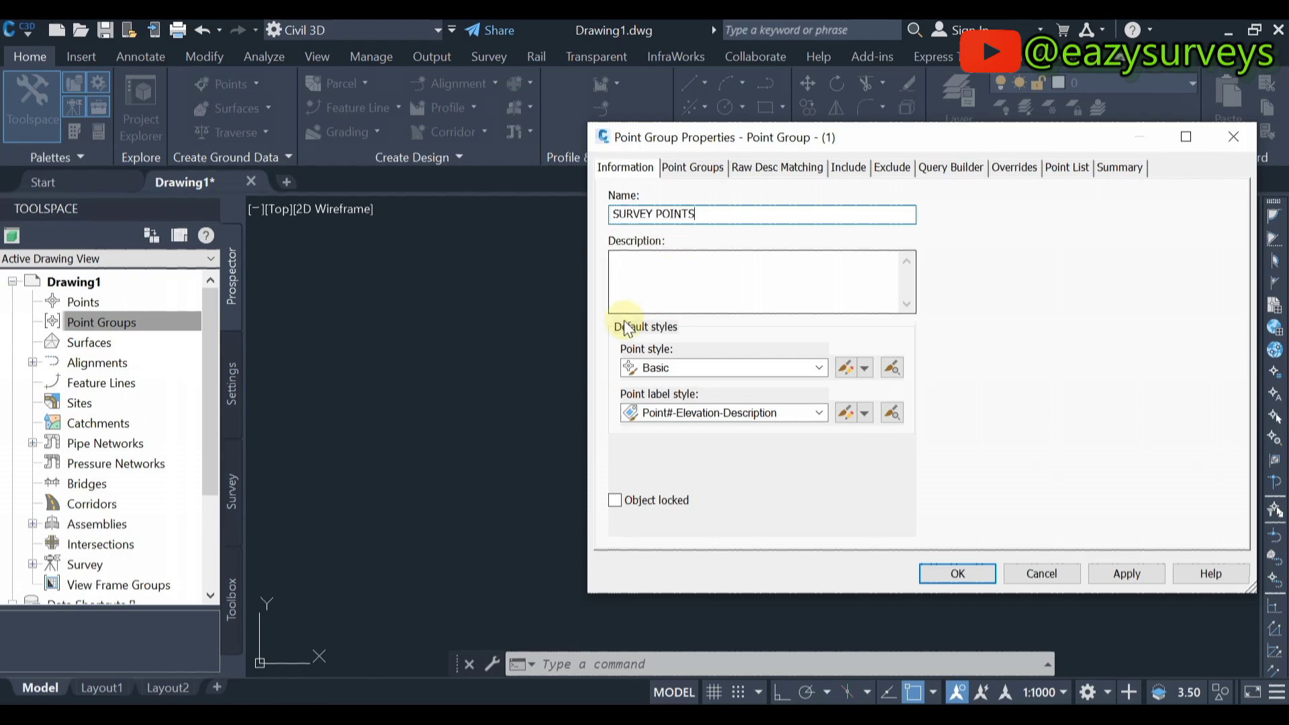
Keep Basic as the group's point style and edit it to use a dot inside a square as the custom marker
click(819, 367)
click(674, 387)
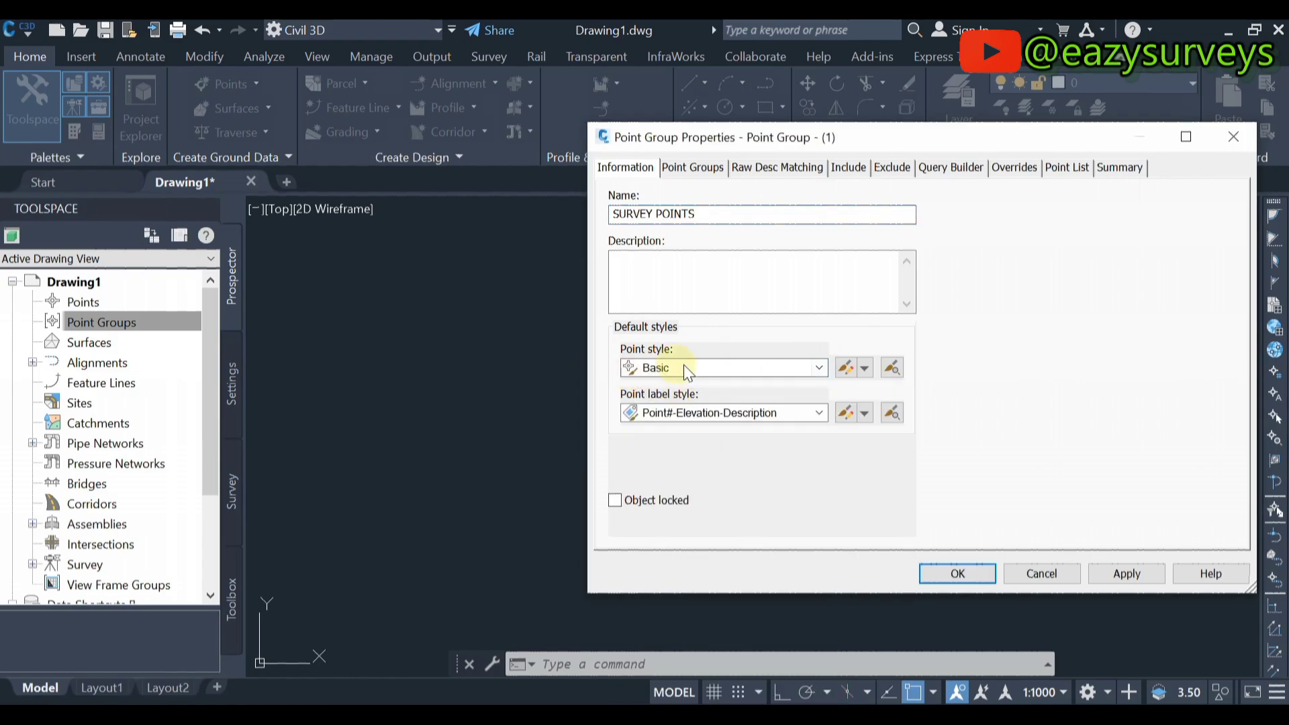
click(846, 364)
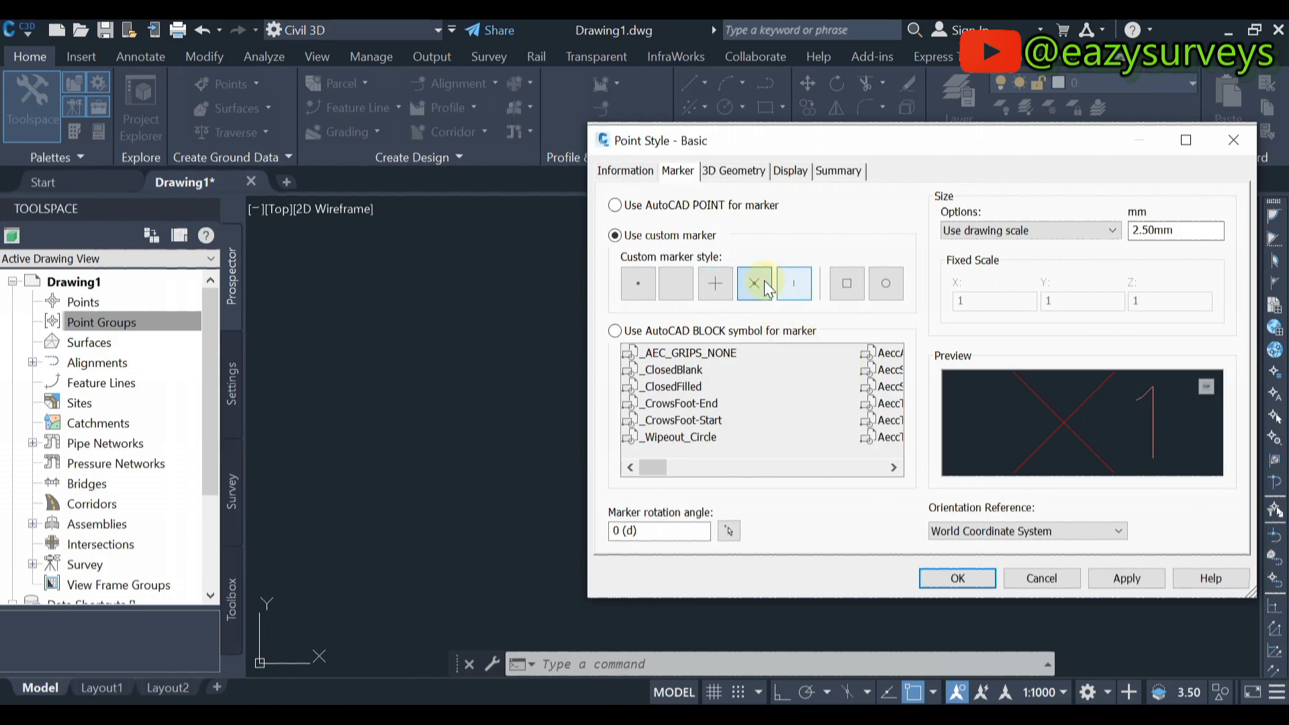
click(846, 284)
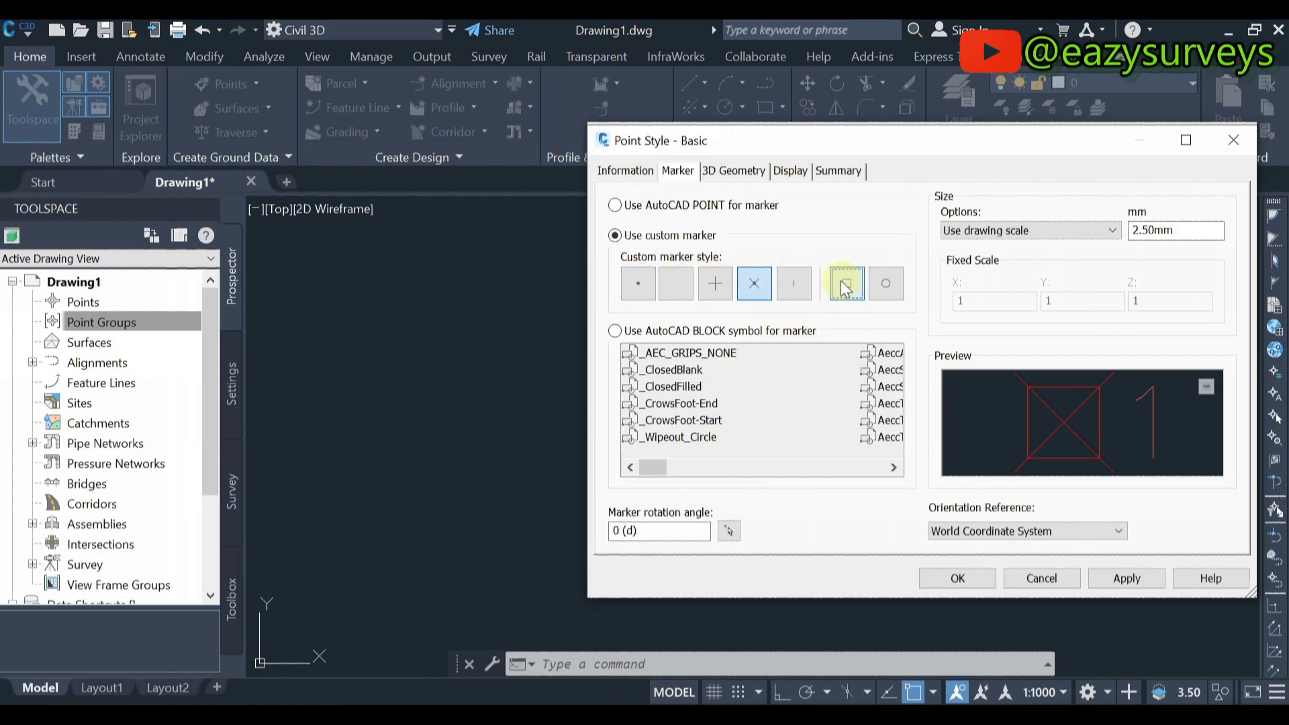
click(639, 285)
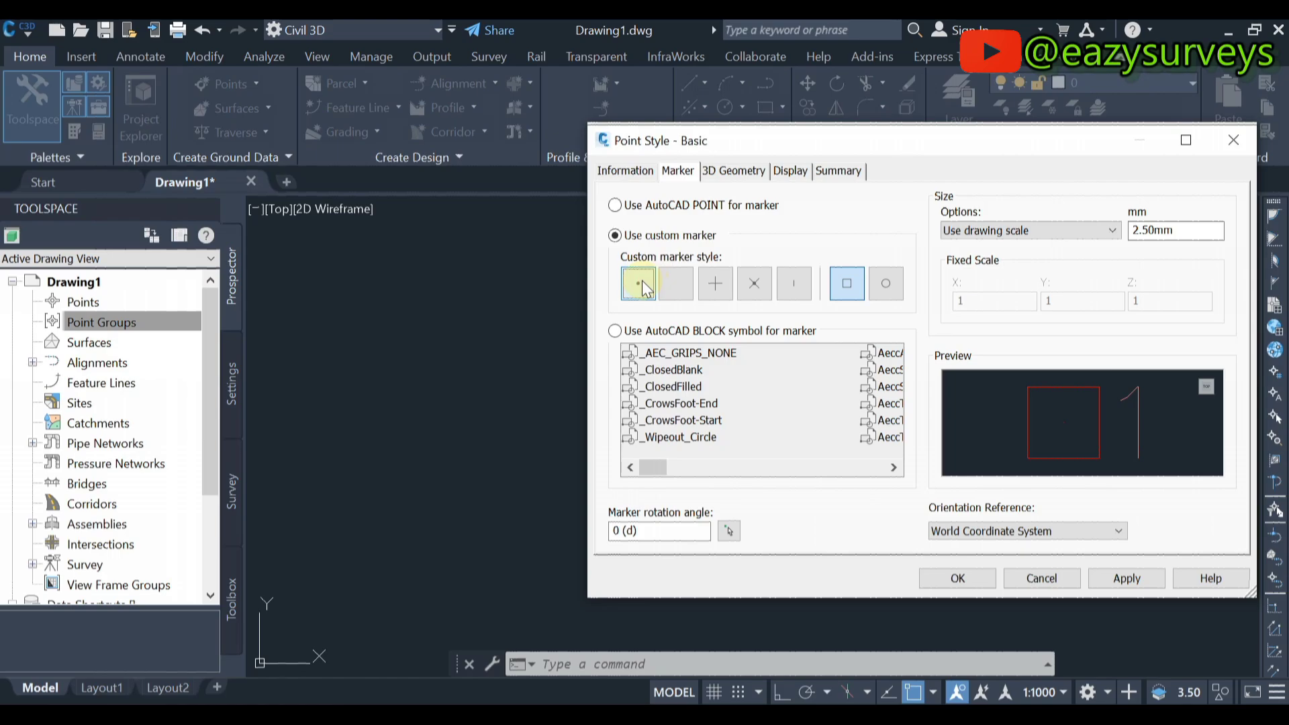
click(718, 285)
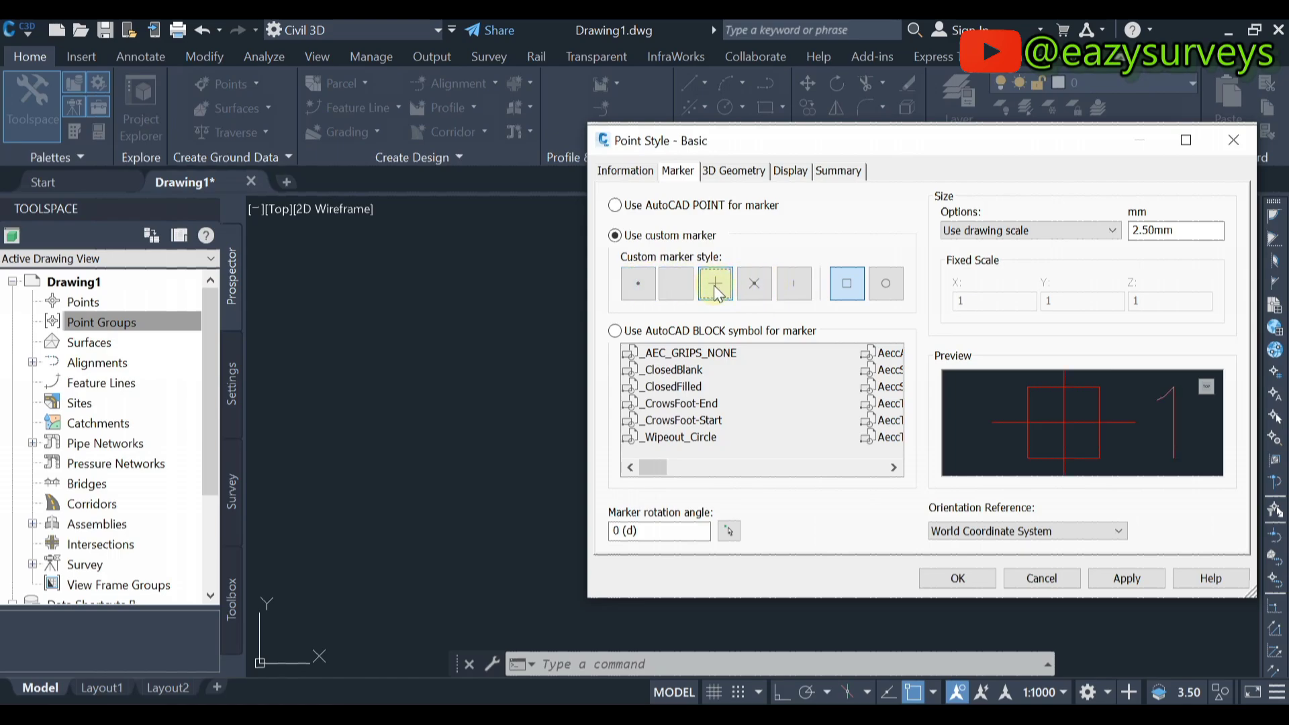
click(648, 291)
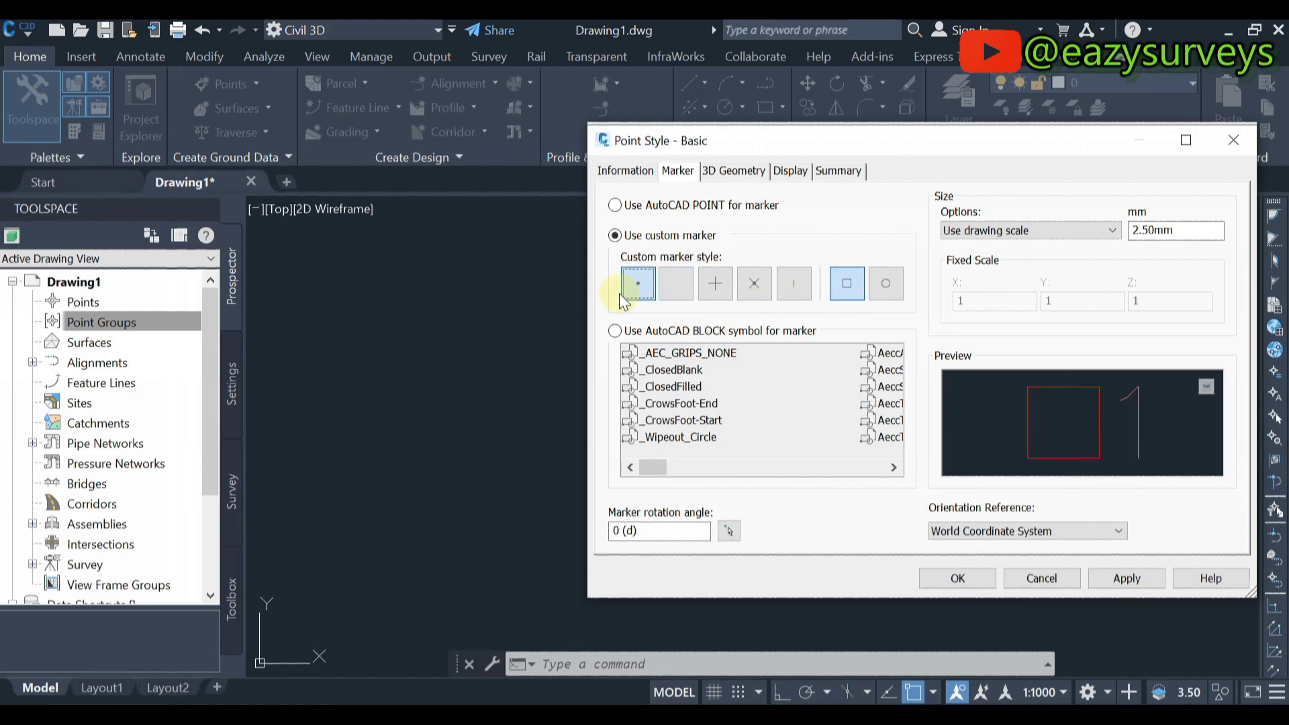
Size the point marker in absolute units and set it to 1 m
click(1055, 234)
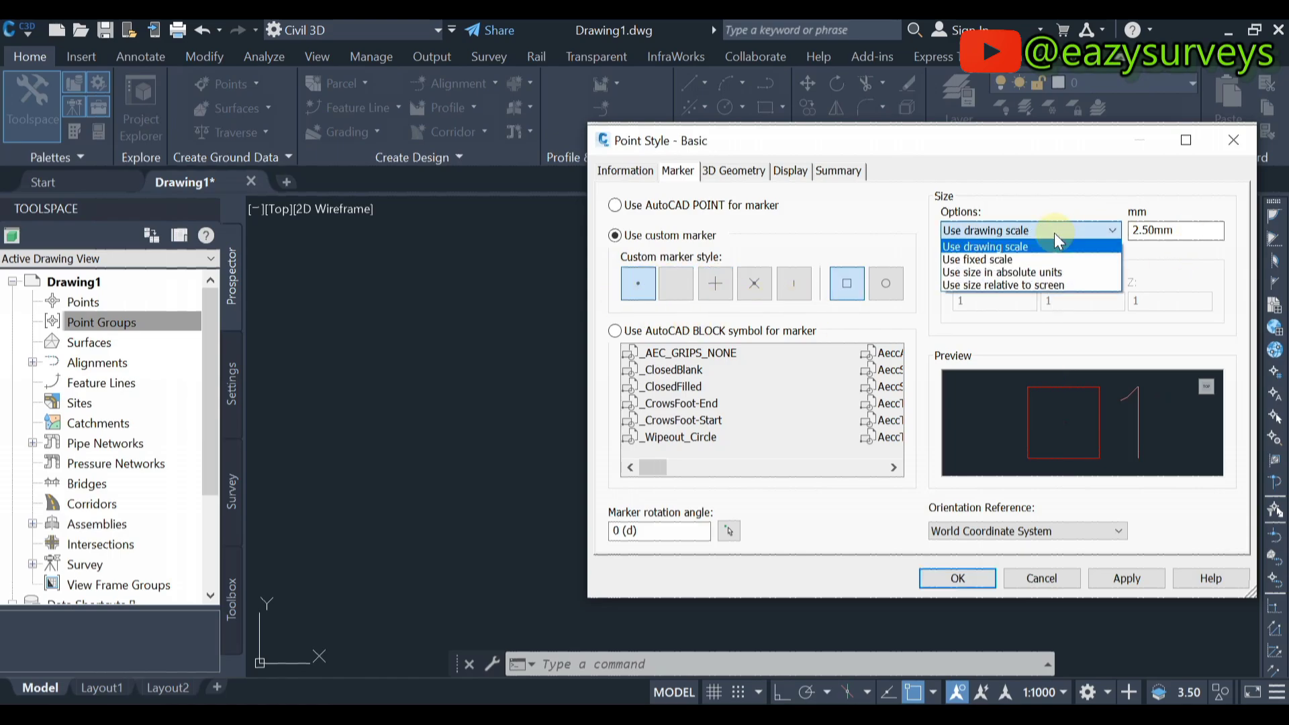
click(1033, 274)
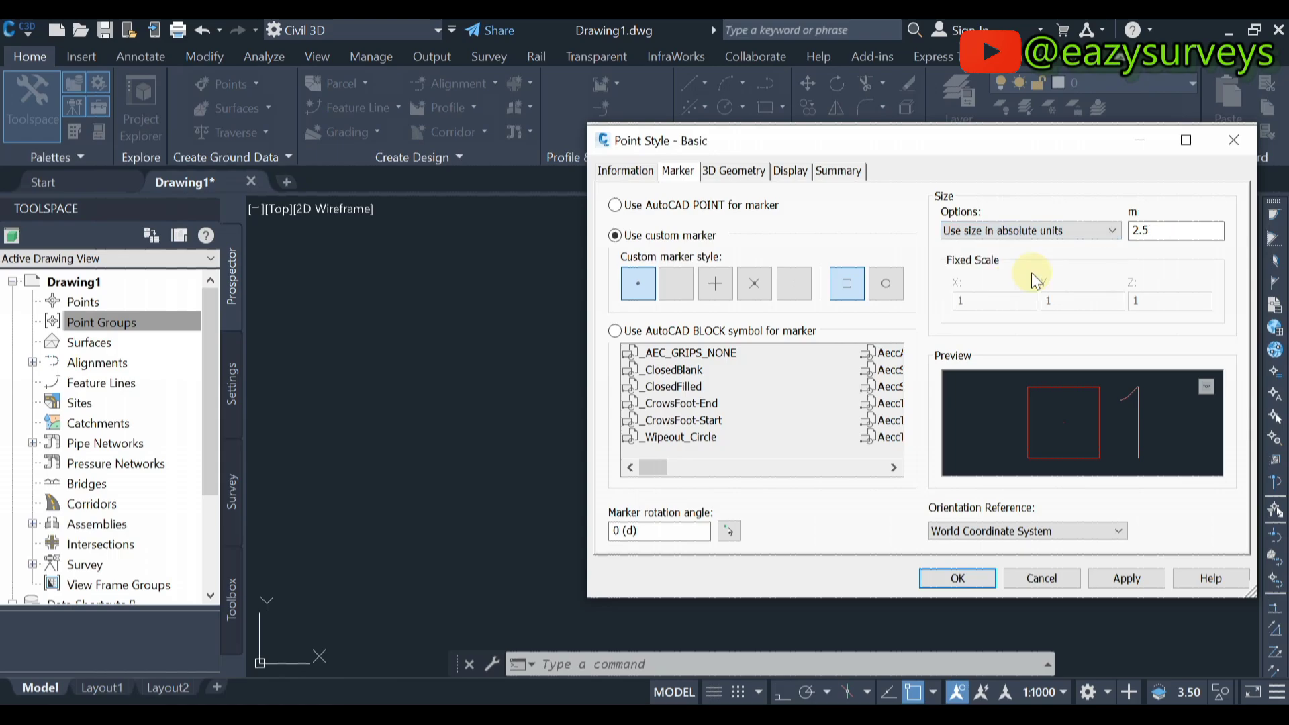
double_click(1161, 231)
text(1)
Set the marker's plan display color to white and accept the changes to the Basic point style
click(791, 172)
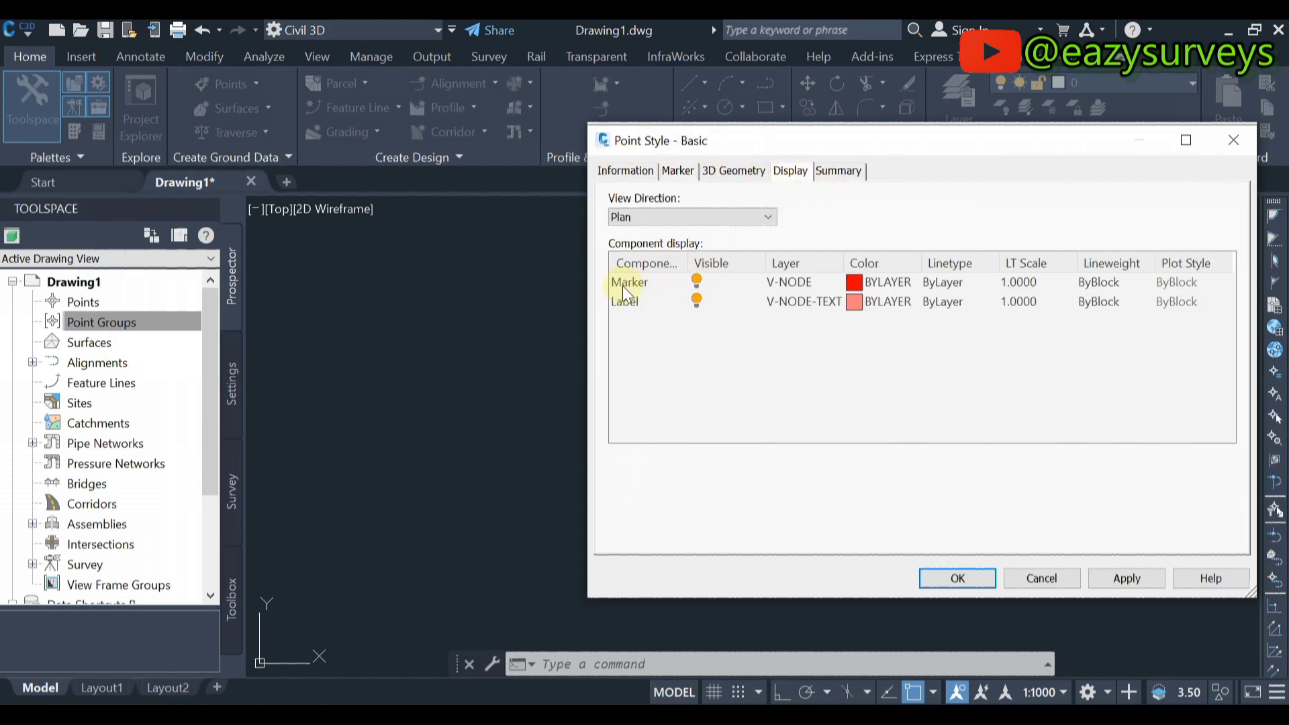
click(855, 282)
click(596, 411)
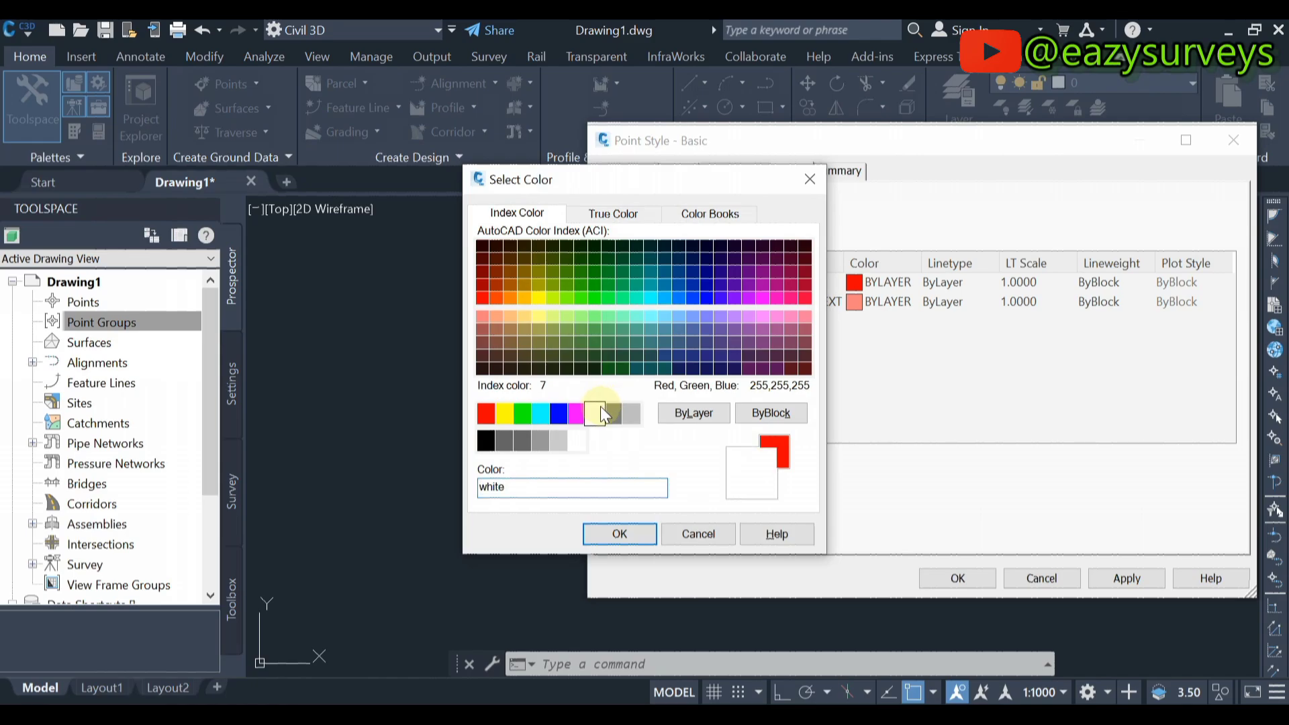
click(628, 532)
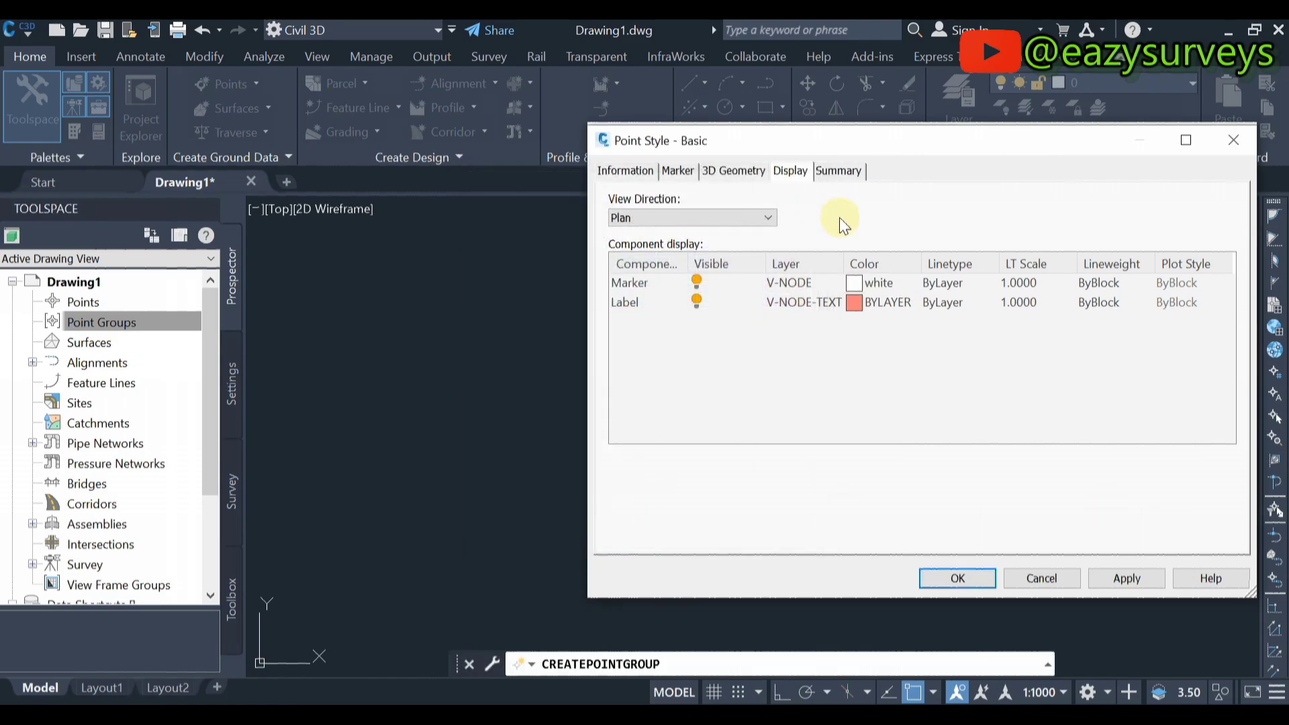
click(1147, 582)
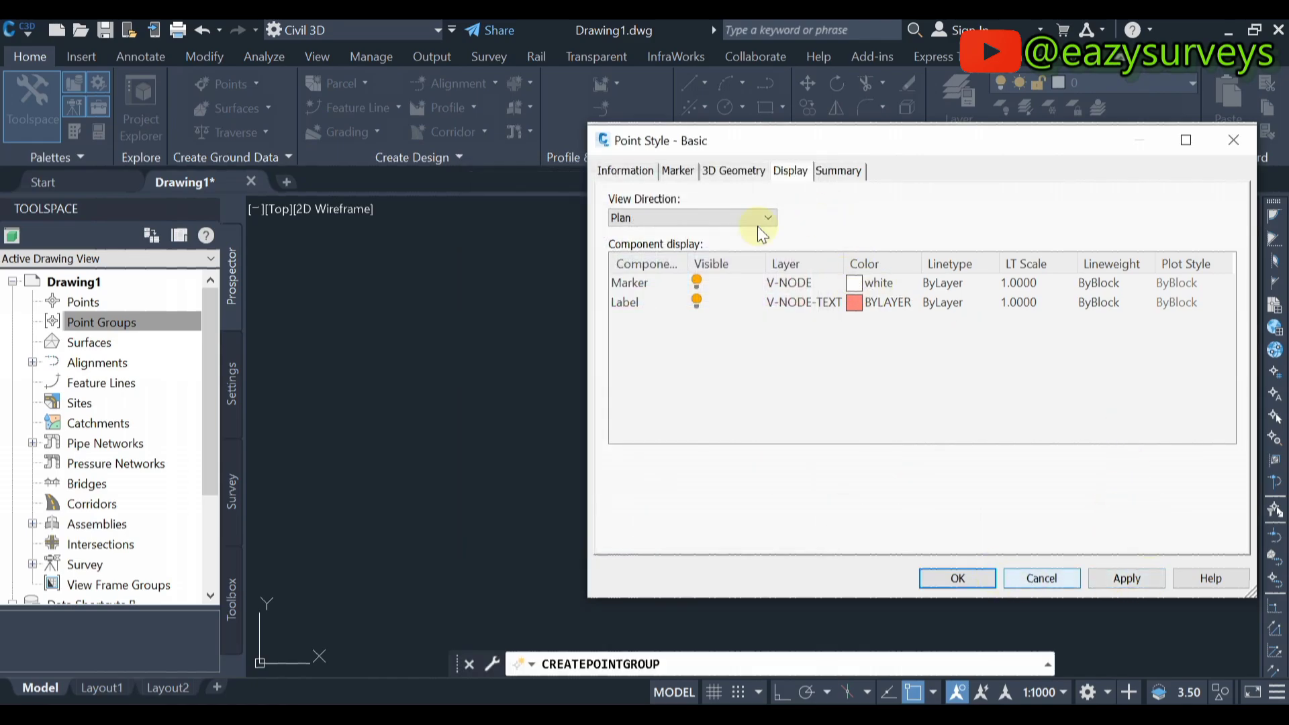
click(676, 170)
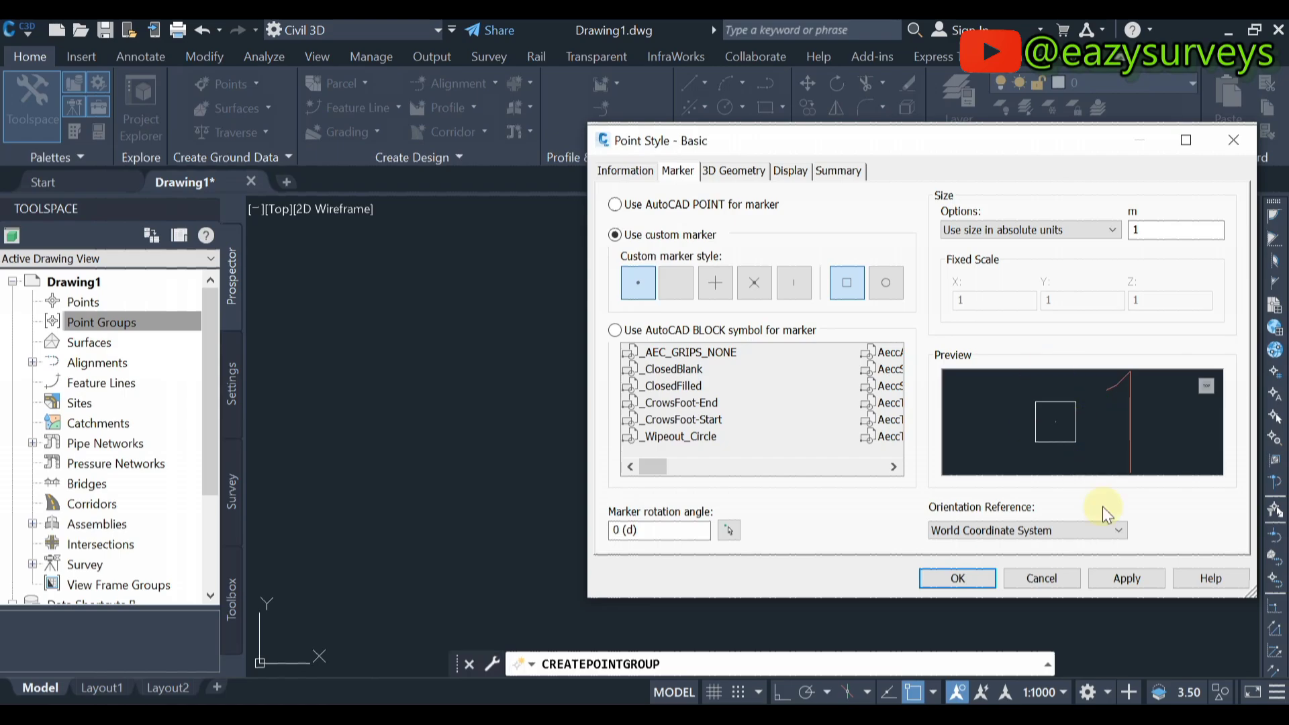
click(1135, 576)
click(958, 579)
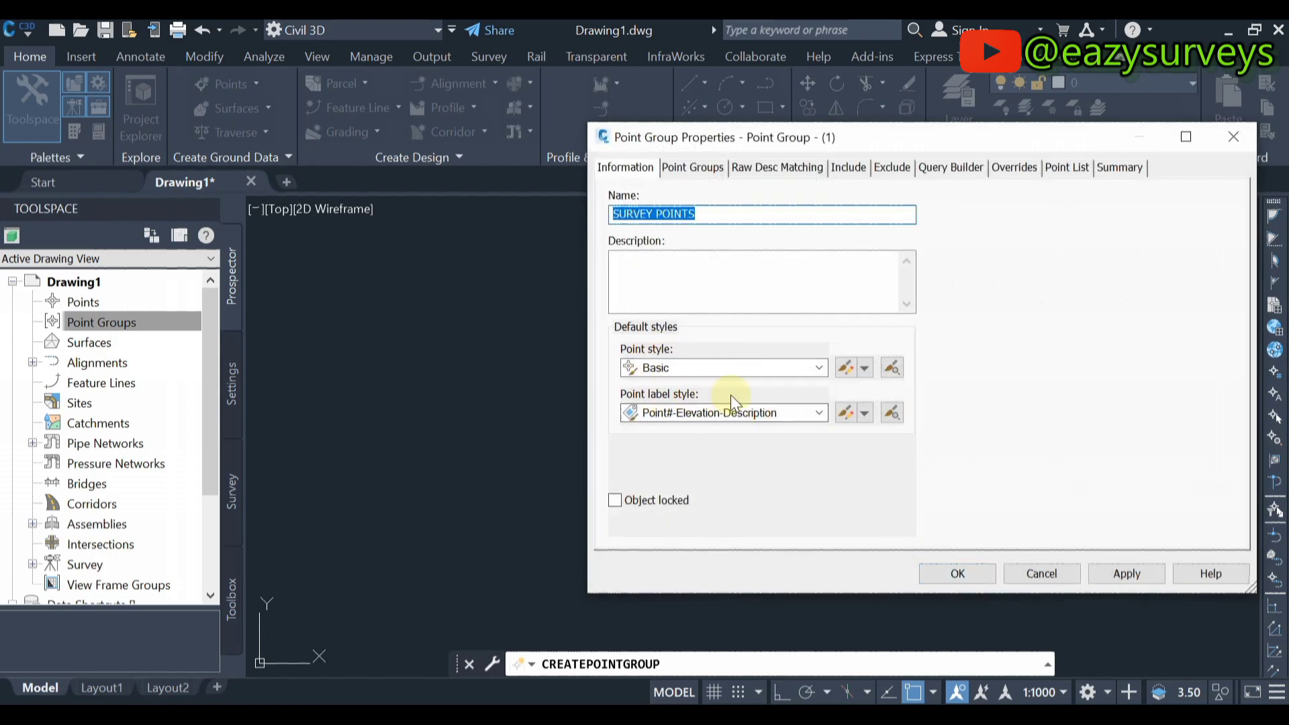
Choose Point# and Description as the point group's point label style
click(819, 412)
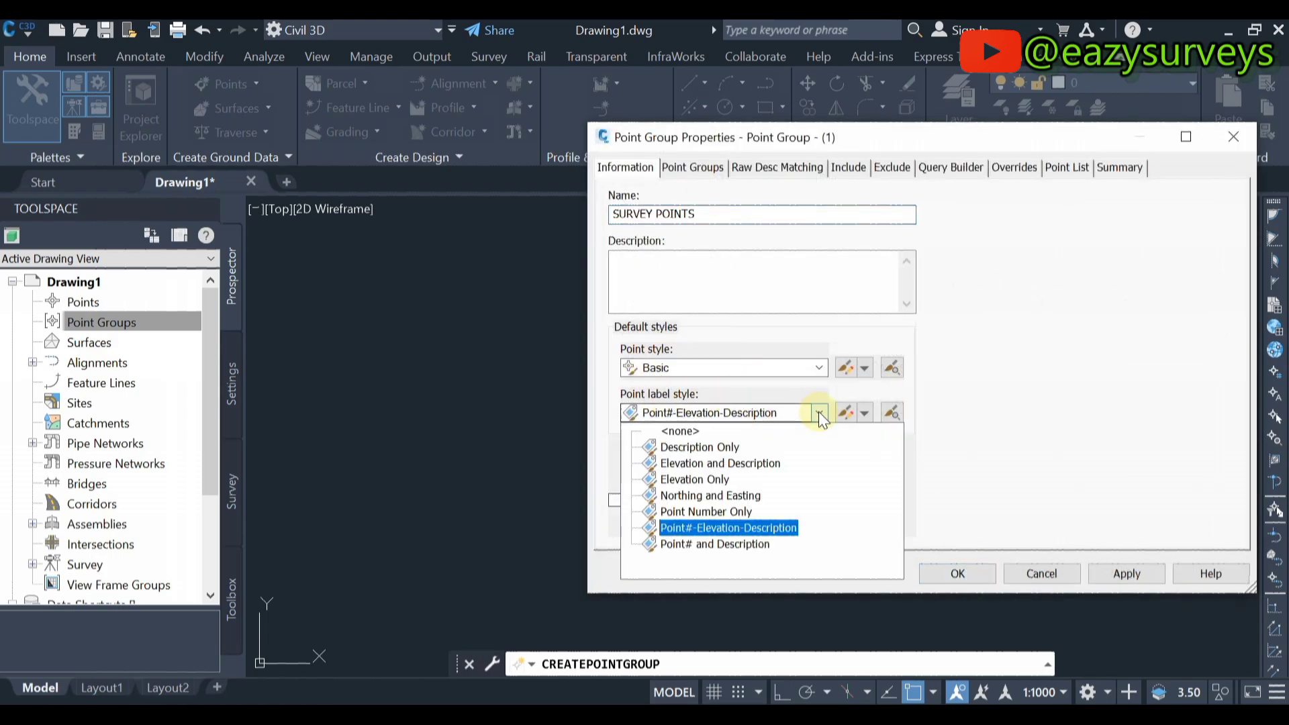
click(713, 544)
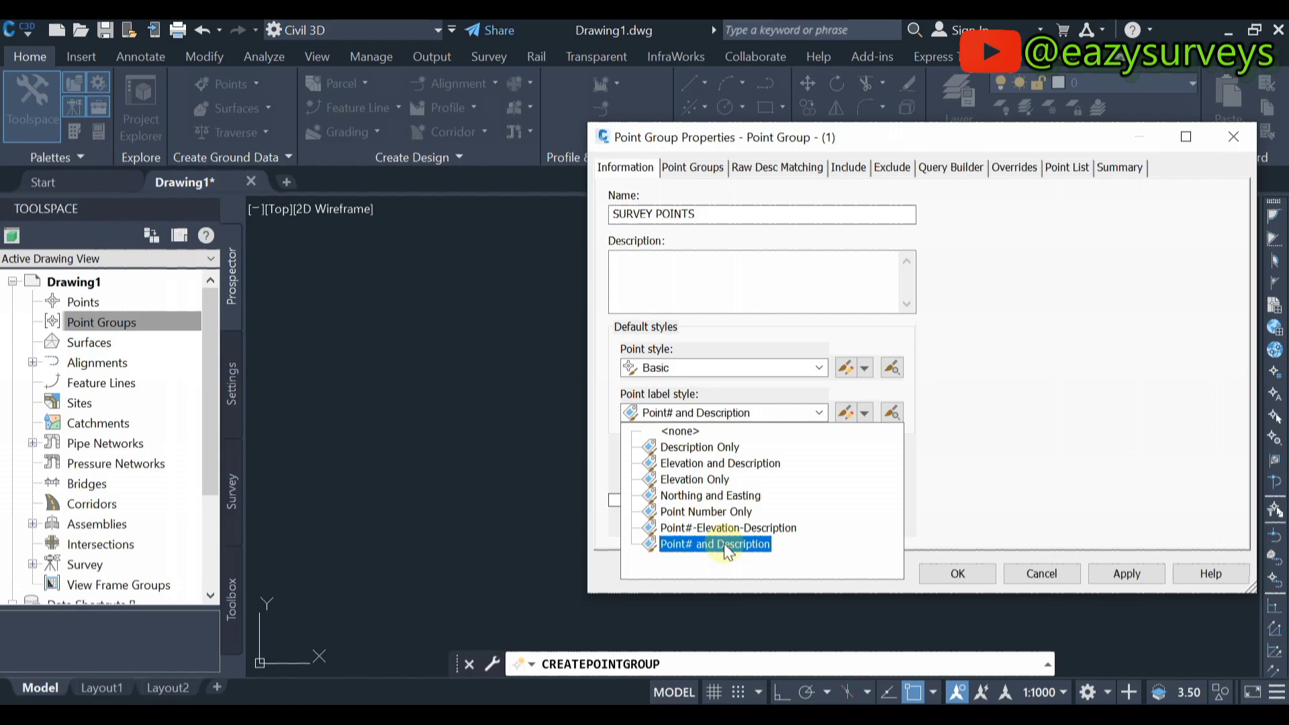
click(715, 543)
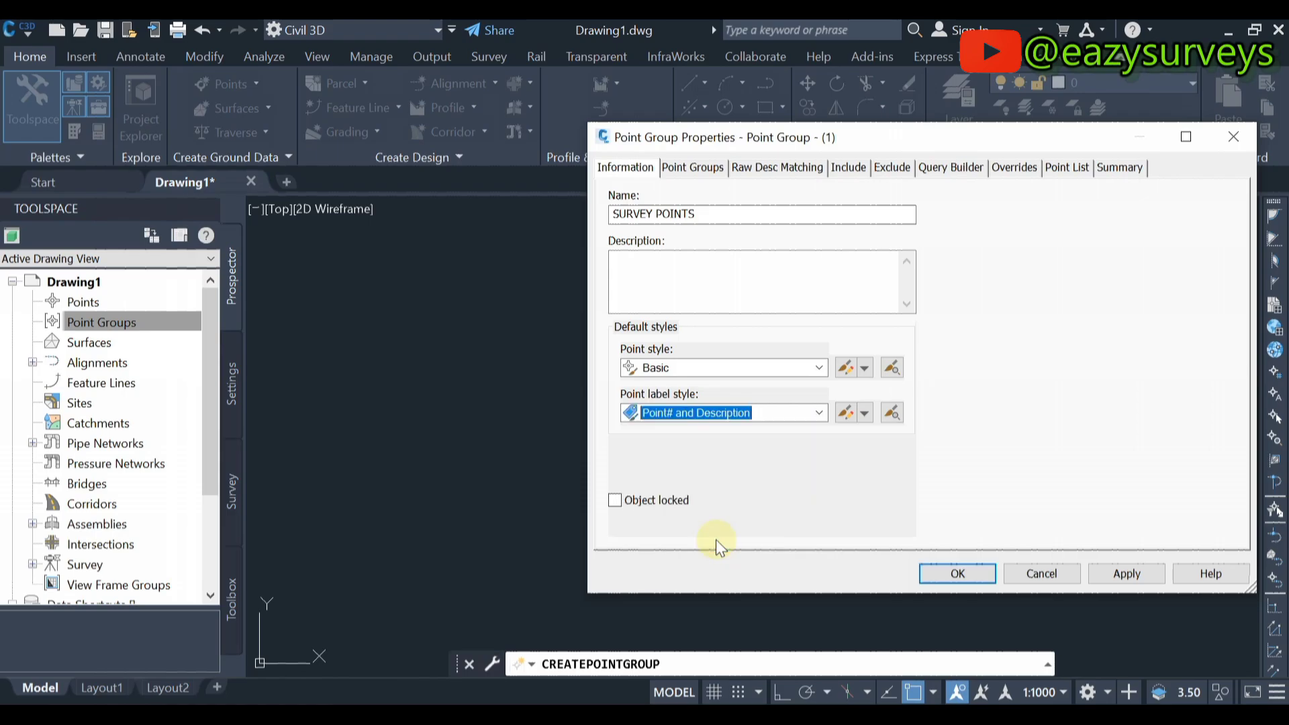
Edit the Point# and Description label style and set the Point Description component's text height to 1.20 mm
click(847, 413)
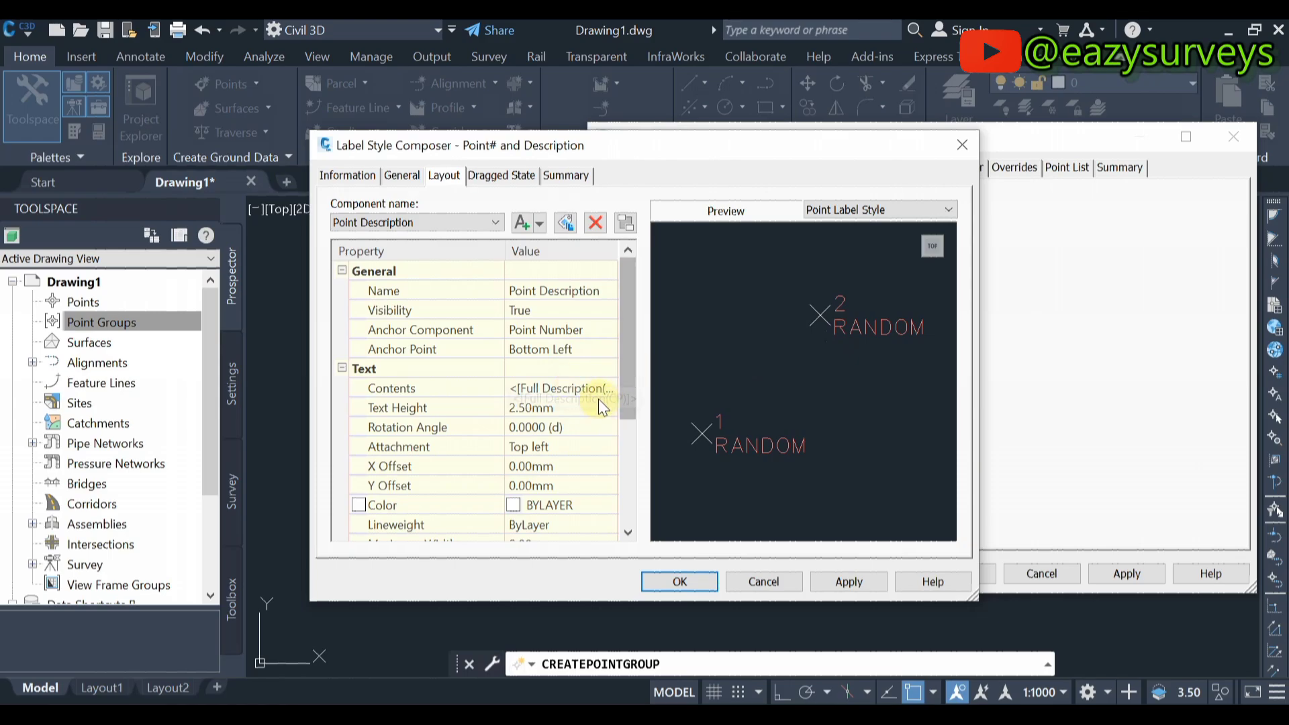
click(469, 267)
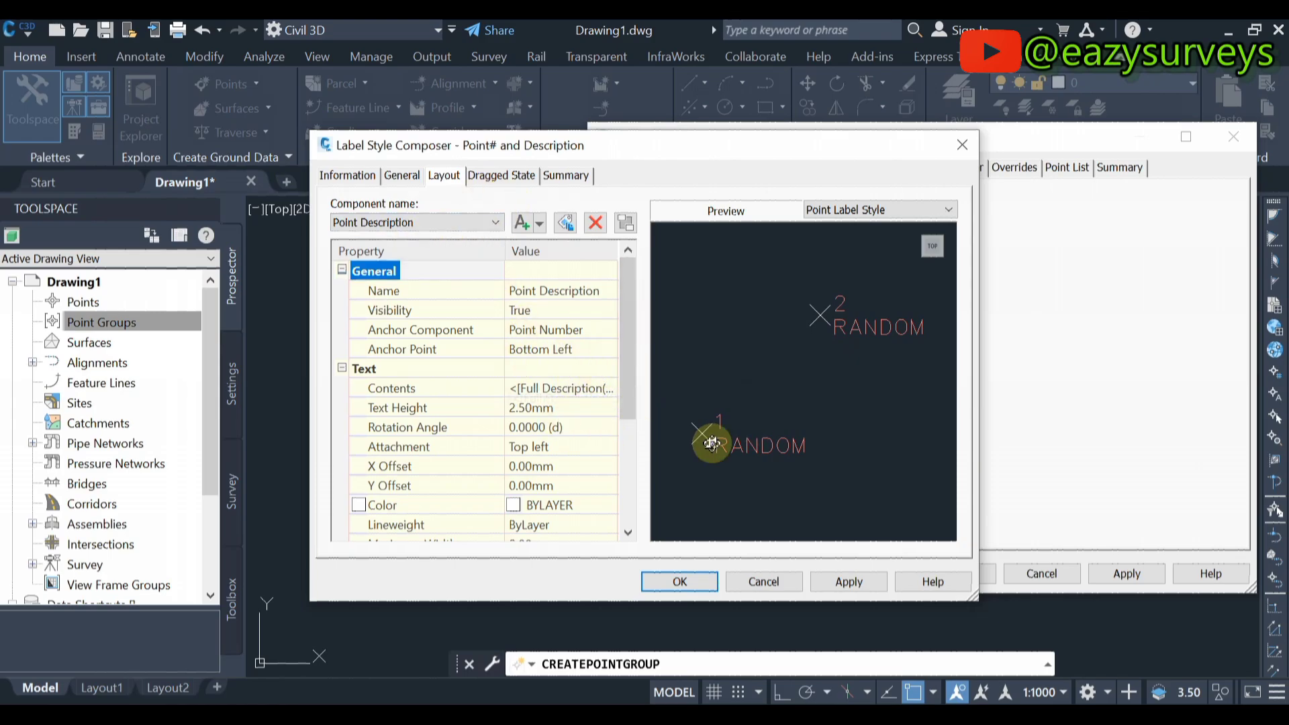
click(425, 219)
click(425, 219)
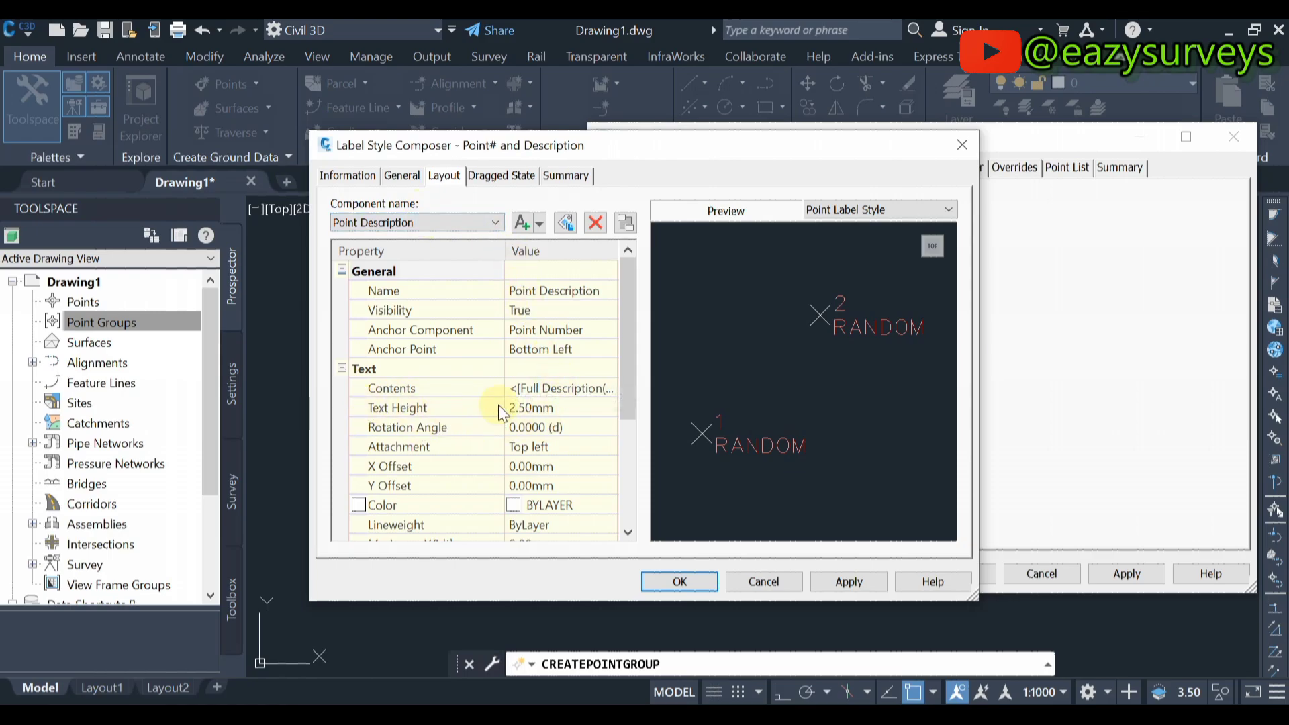
click(529, 407)
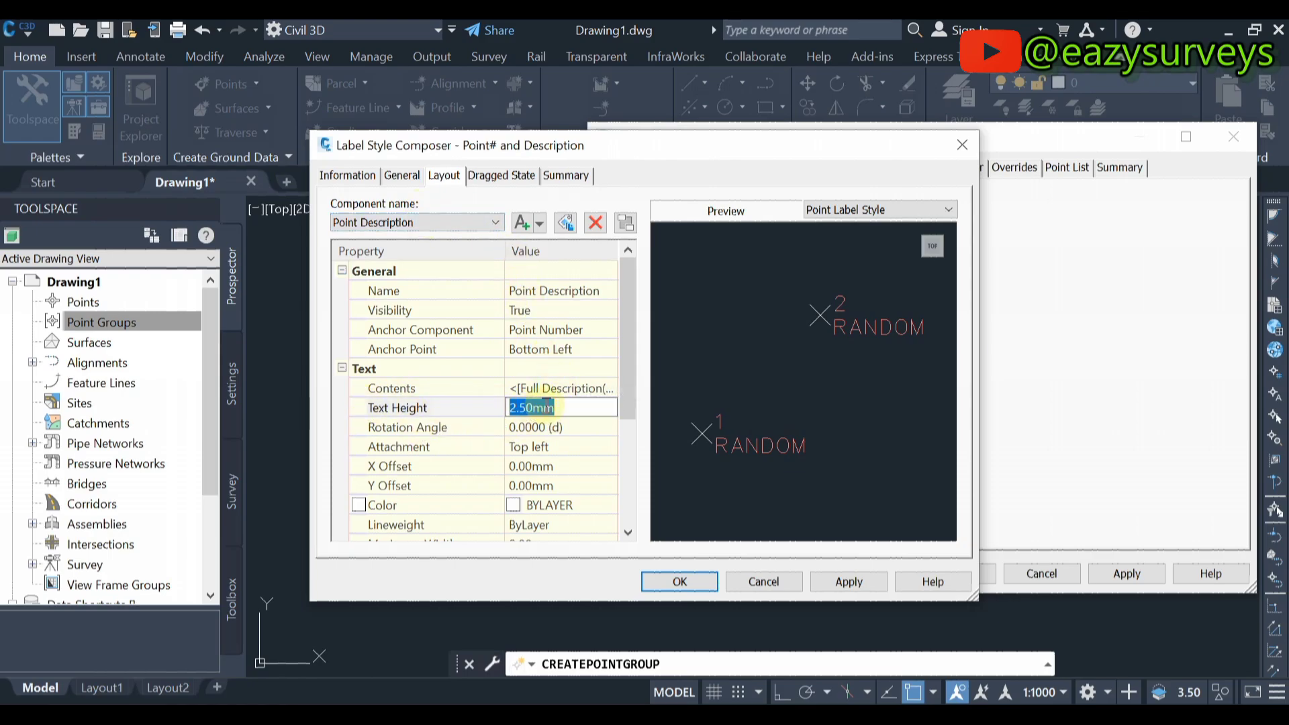
text(1.2)
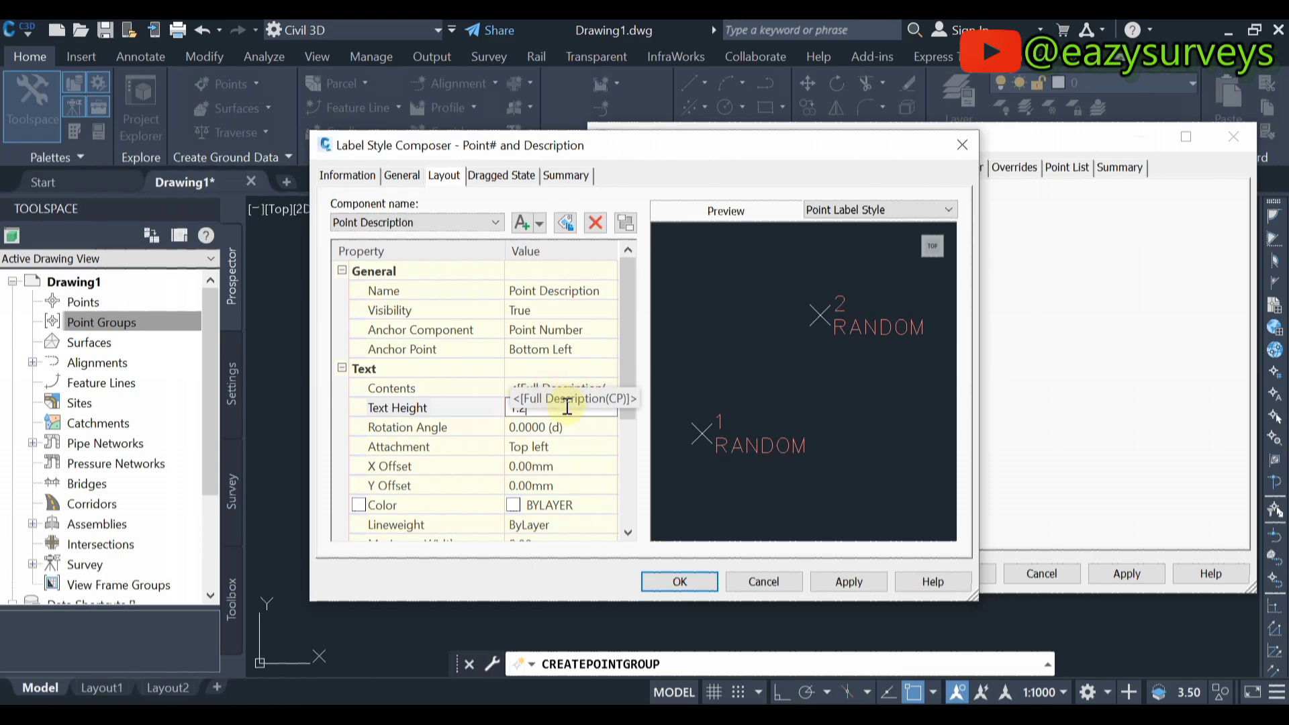
click(570, 427)
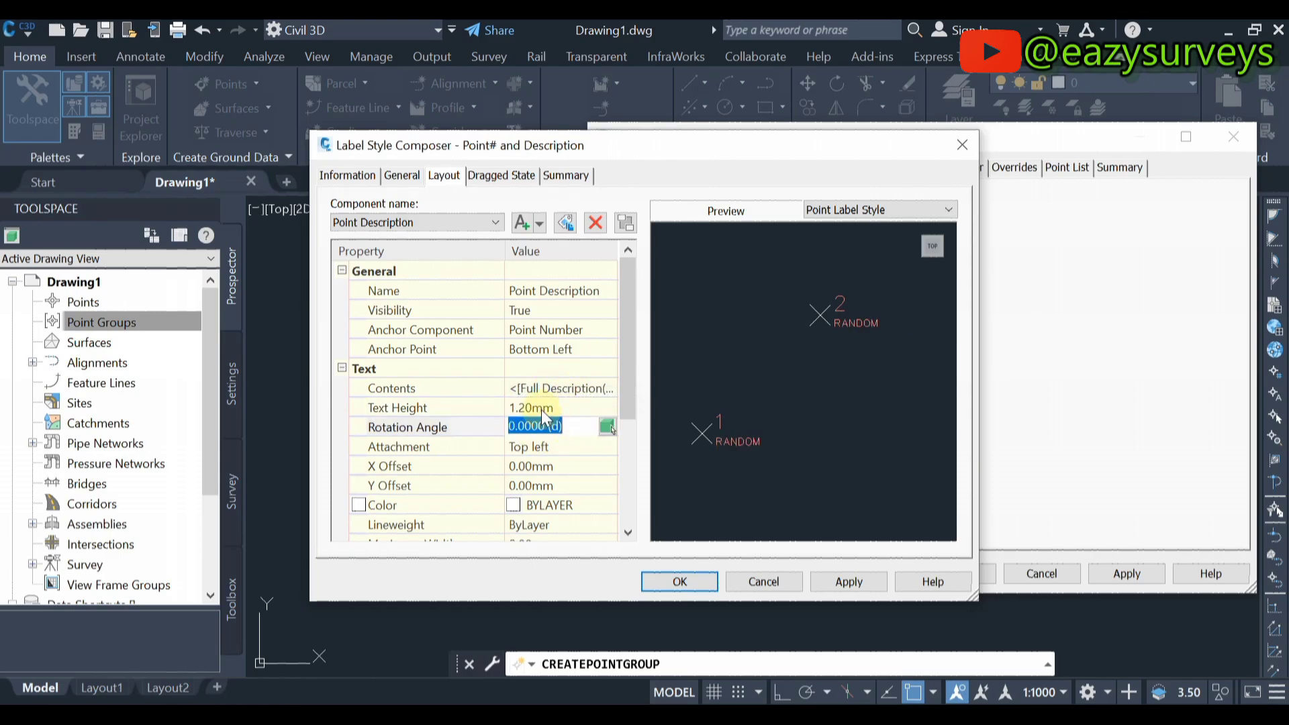
Format the Point Description component's full description text in Times New Roman with white color and accept the contents
click(611, 390)
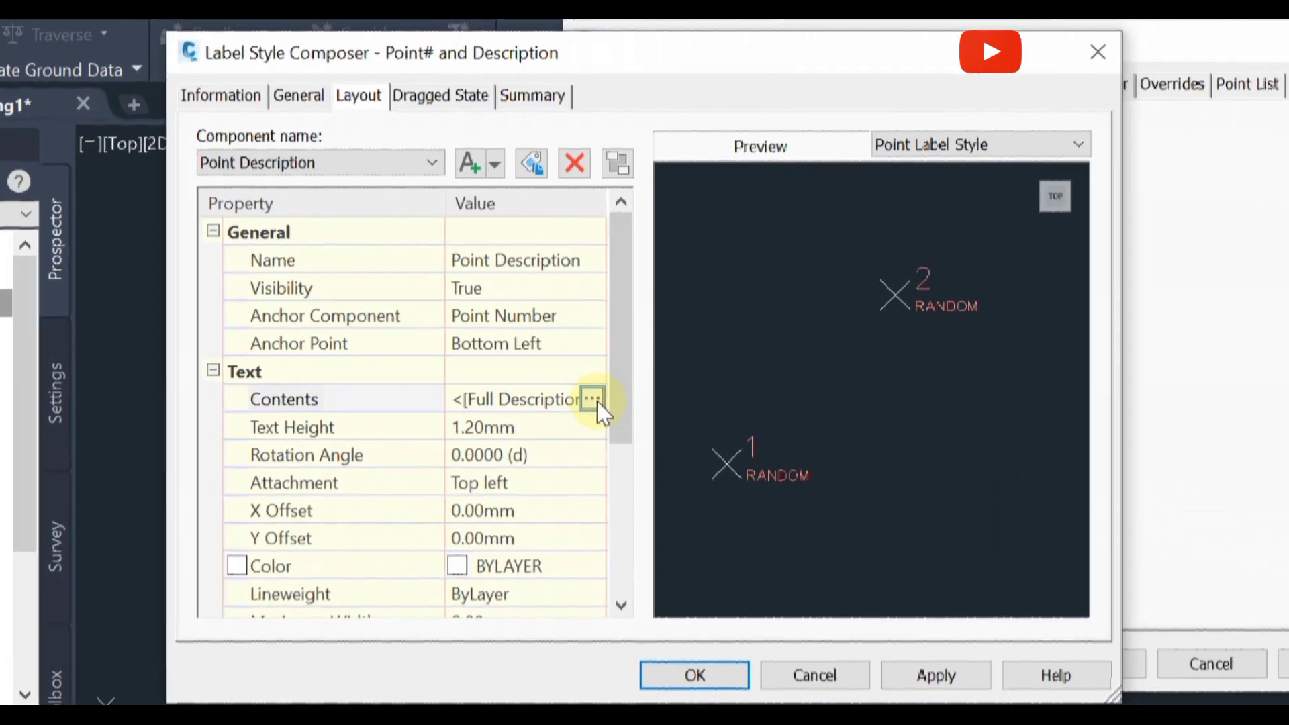
click(609, 390)
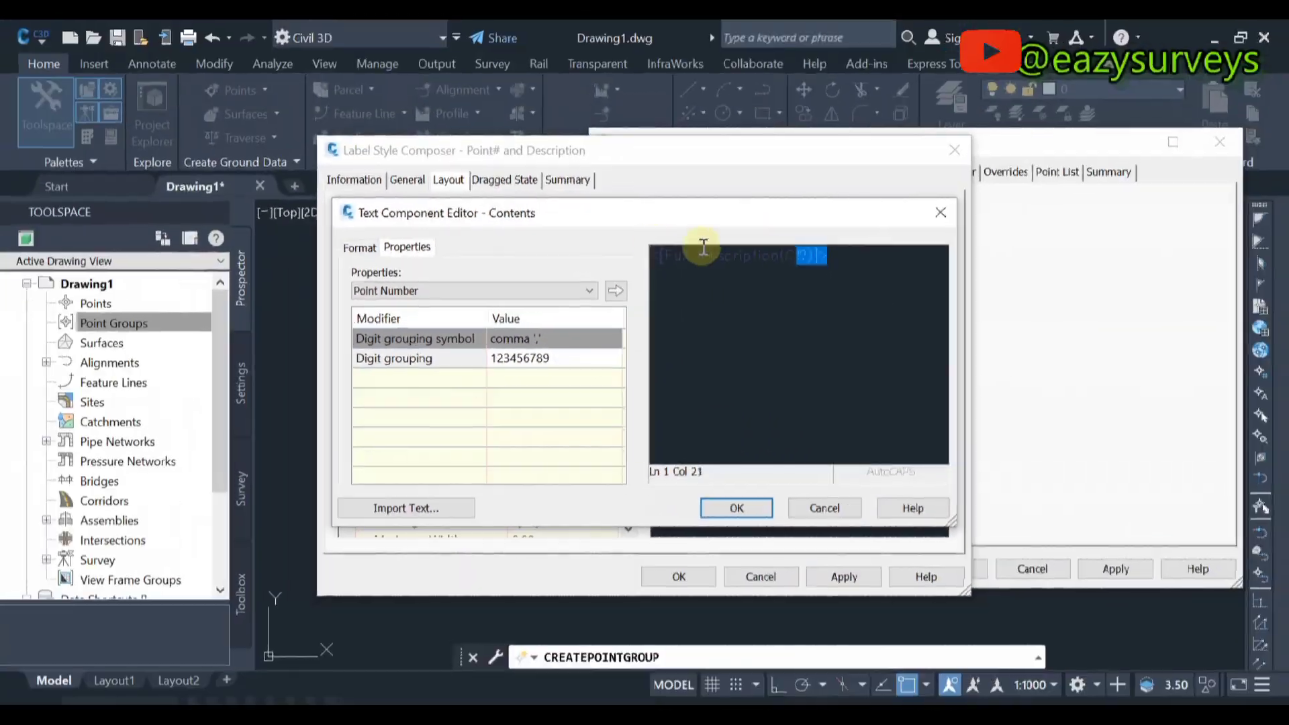
click(786, 171)
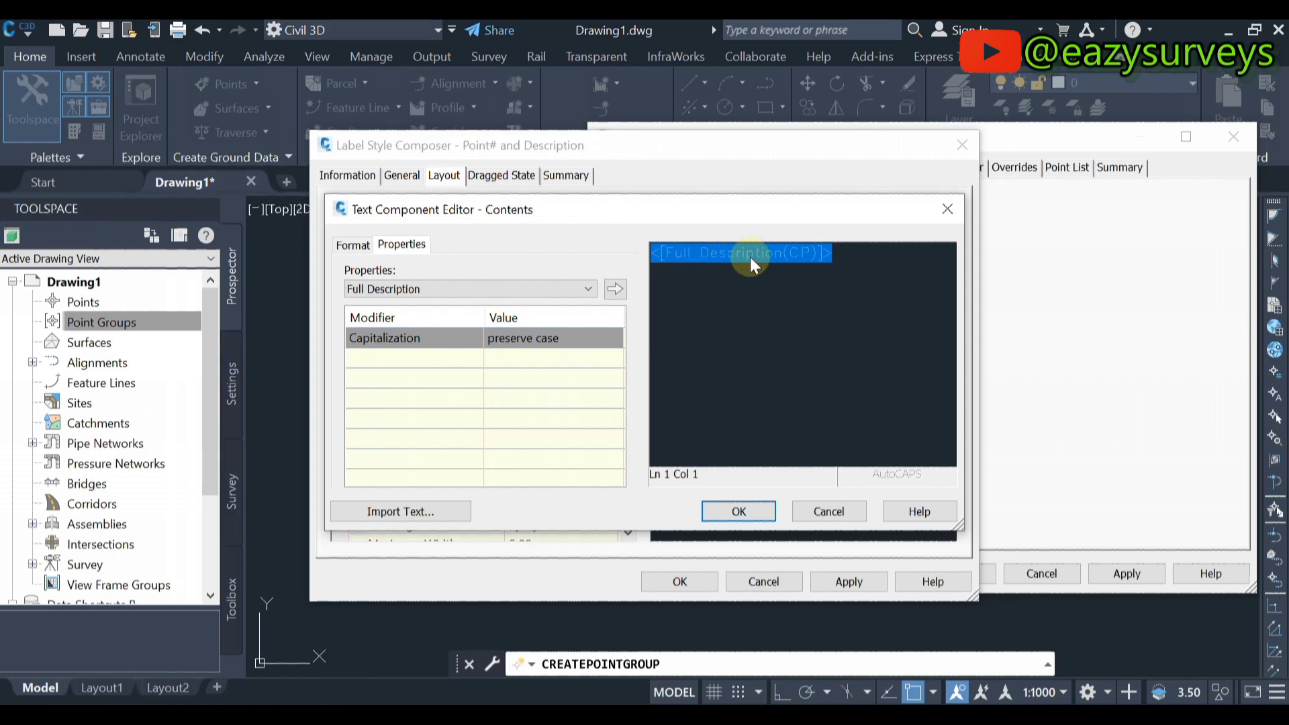
click(615, 289)
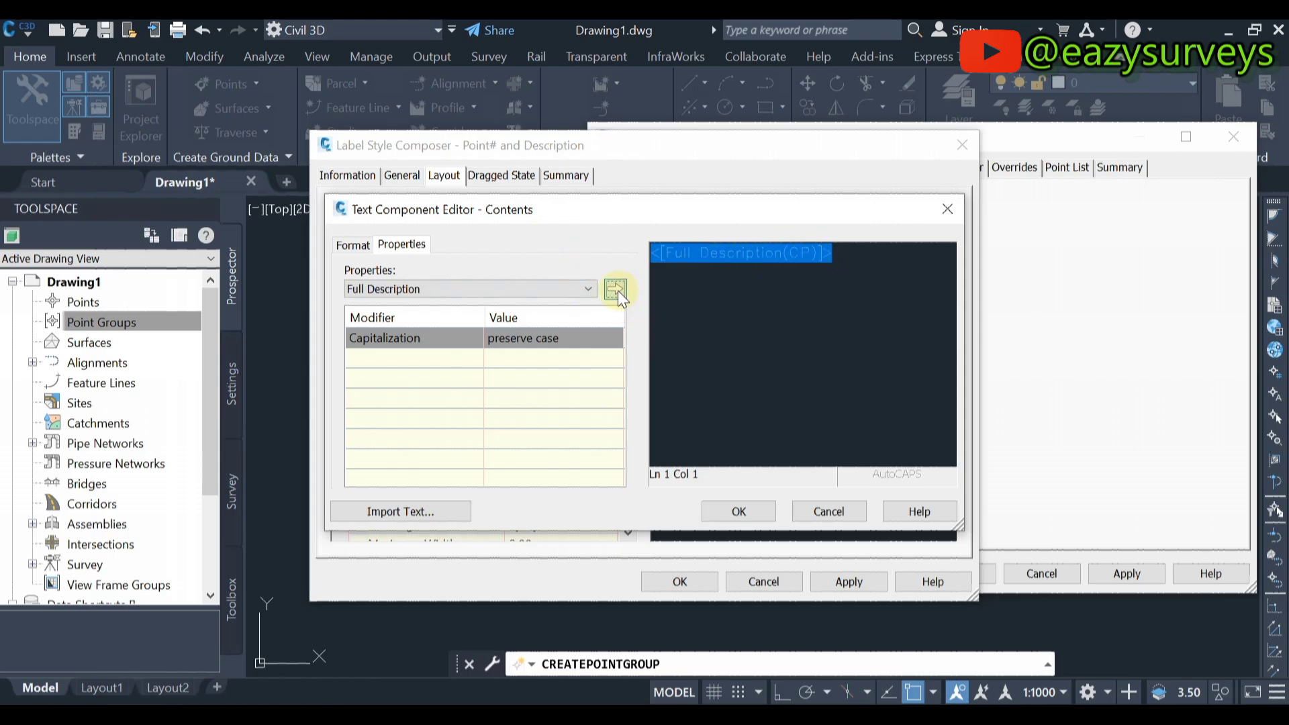
click(346, 246)
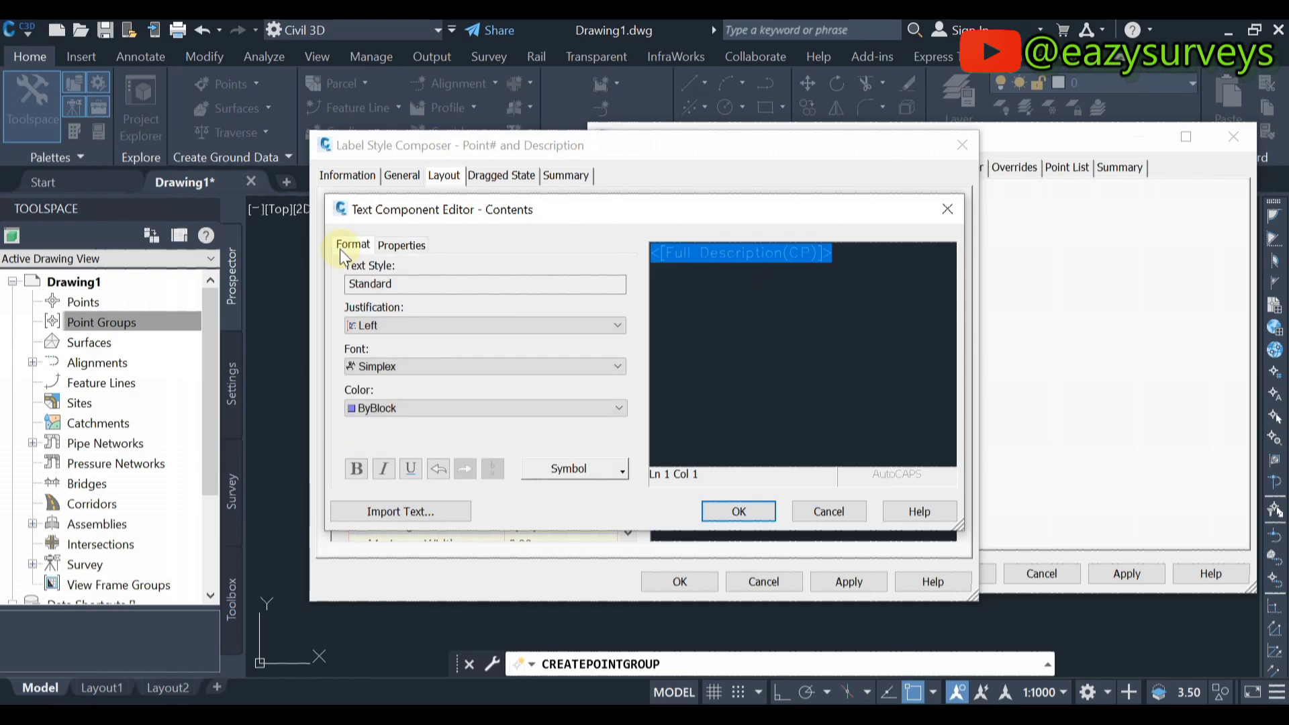
click(392, 364)
key(t)
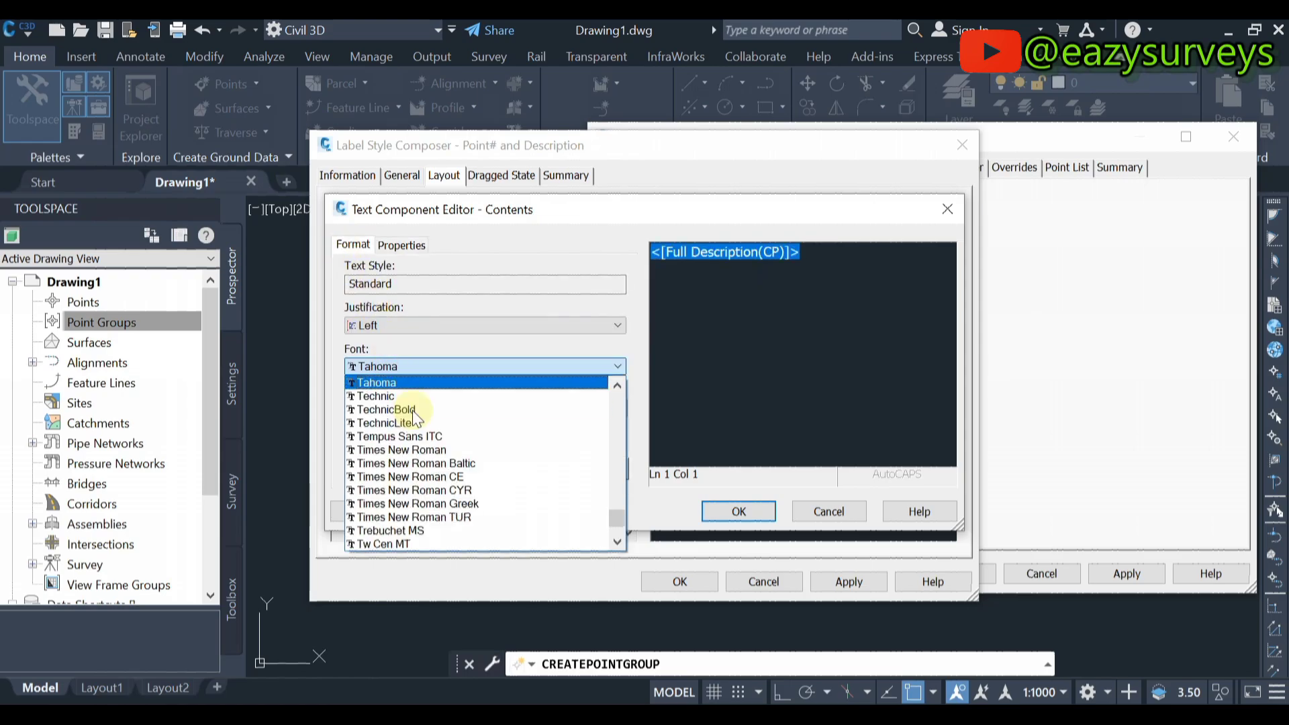
click(417, 449)
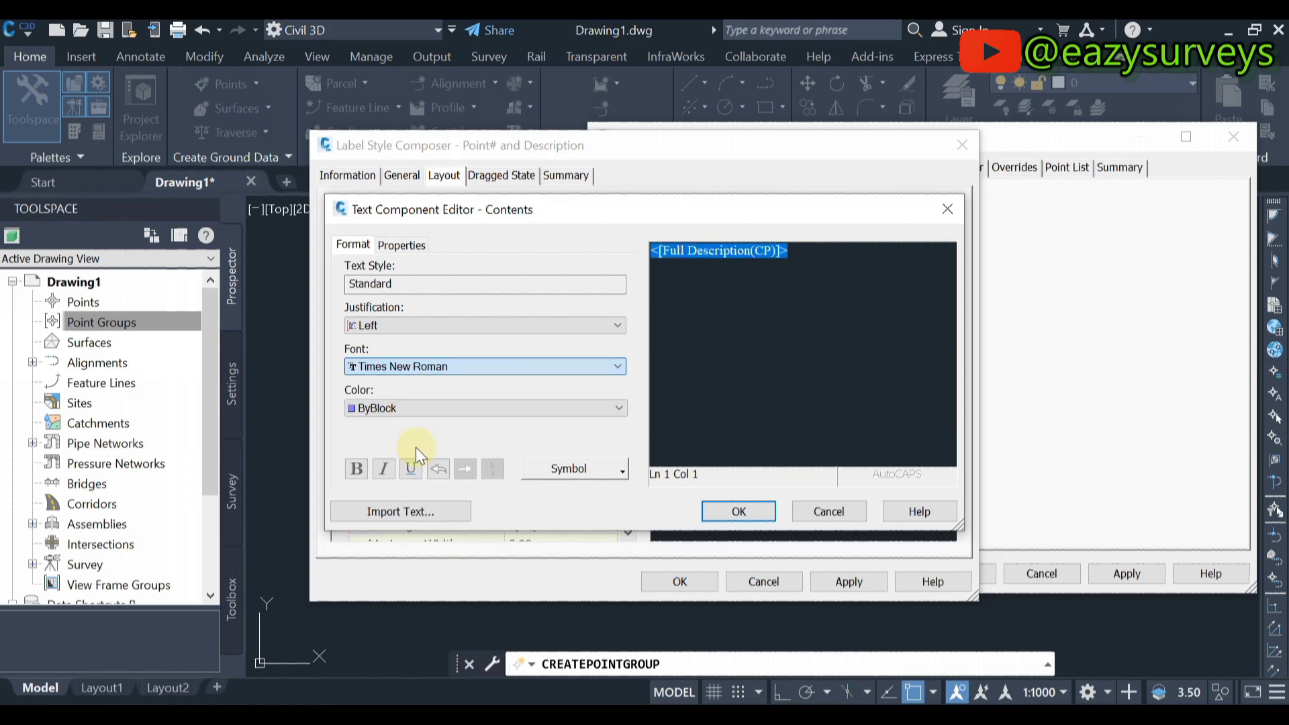
click(422, 407)
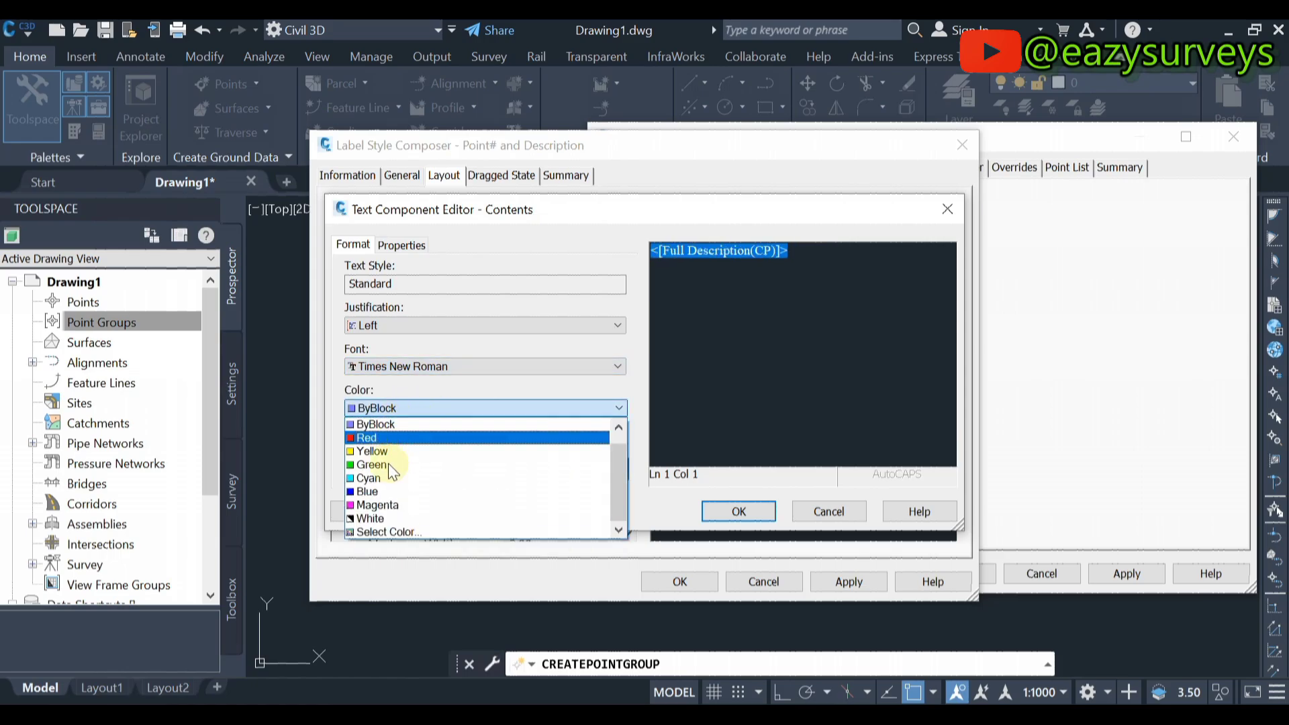
click(373, 519)
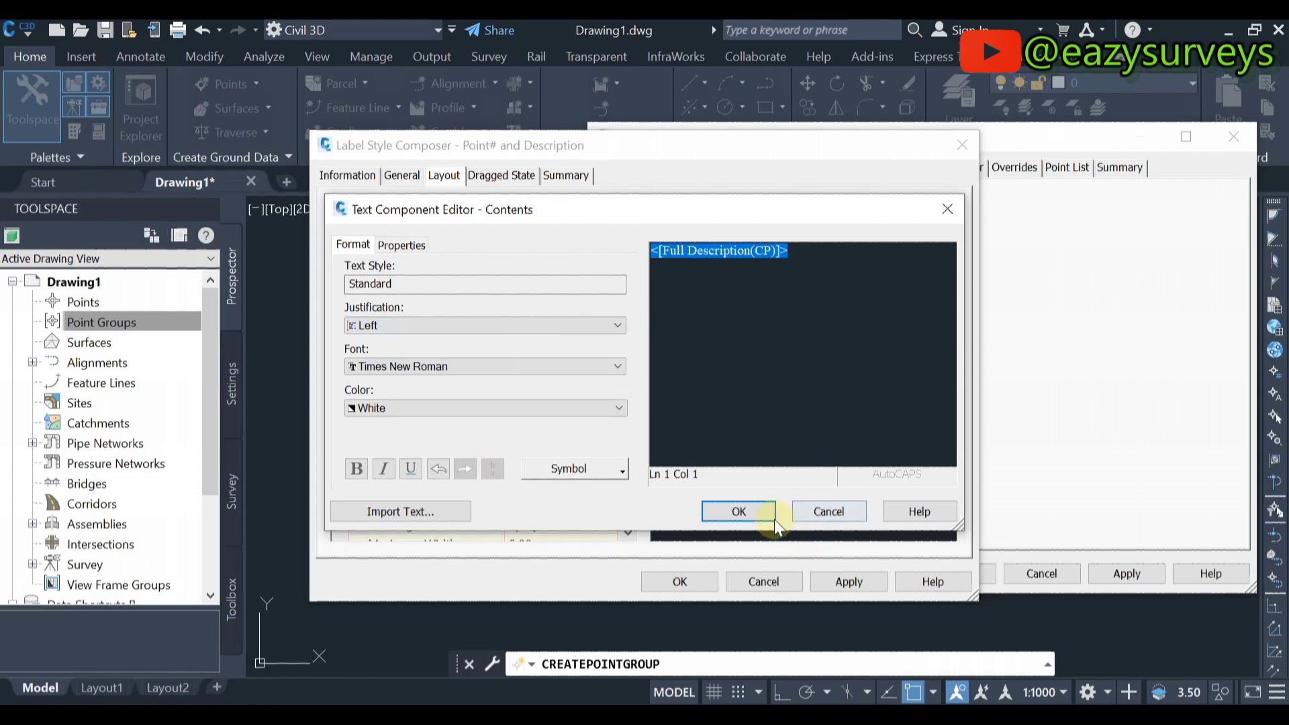
click(746, 511)
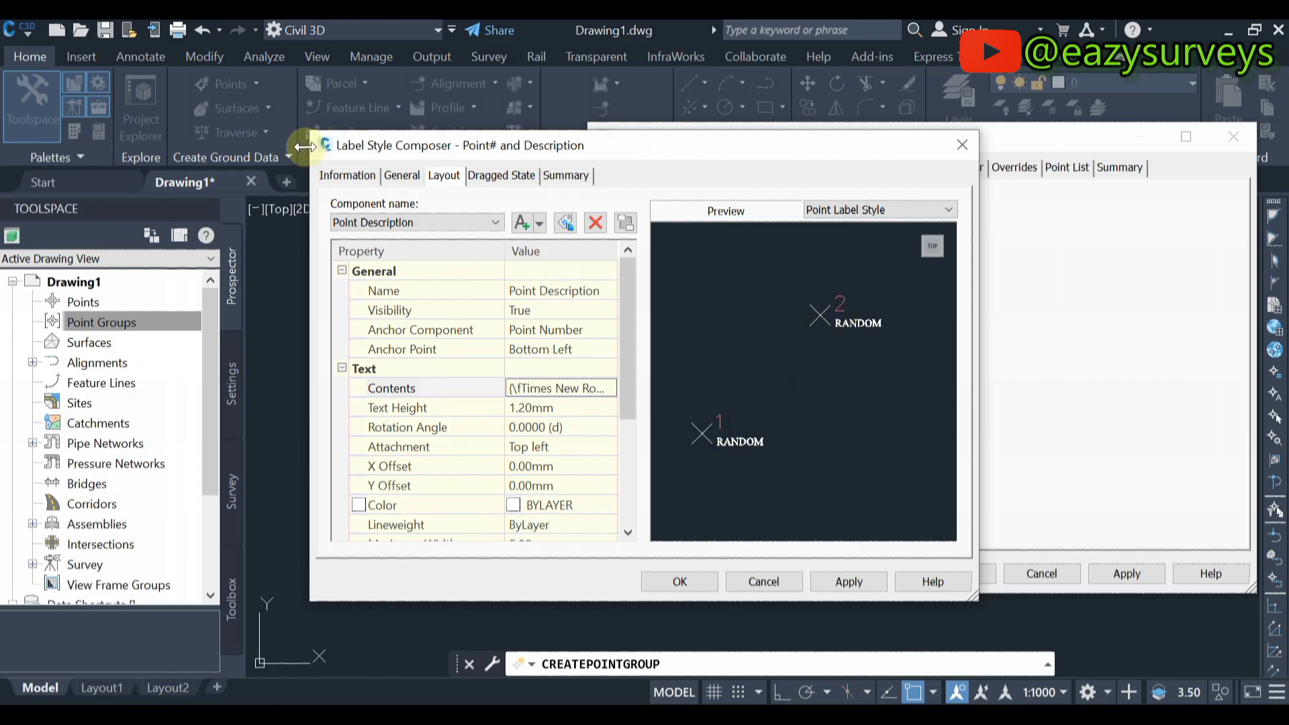
Set the Point Number component's visibility to False and accept the changes to the label style
click(368, 220)
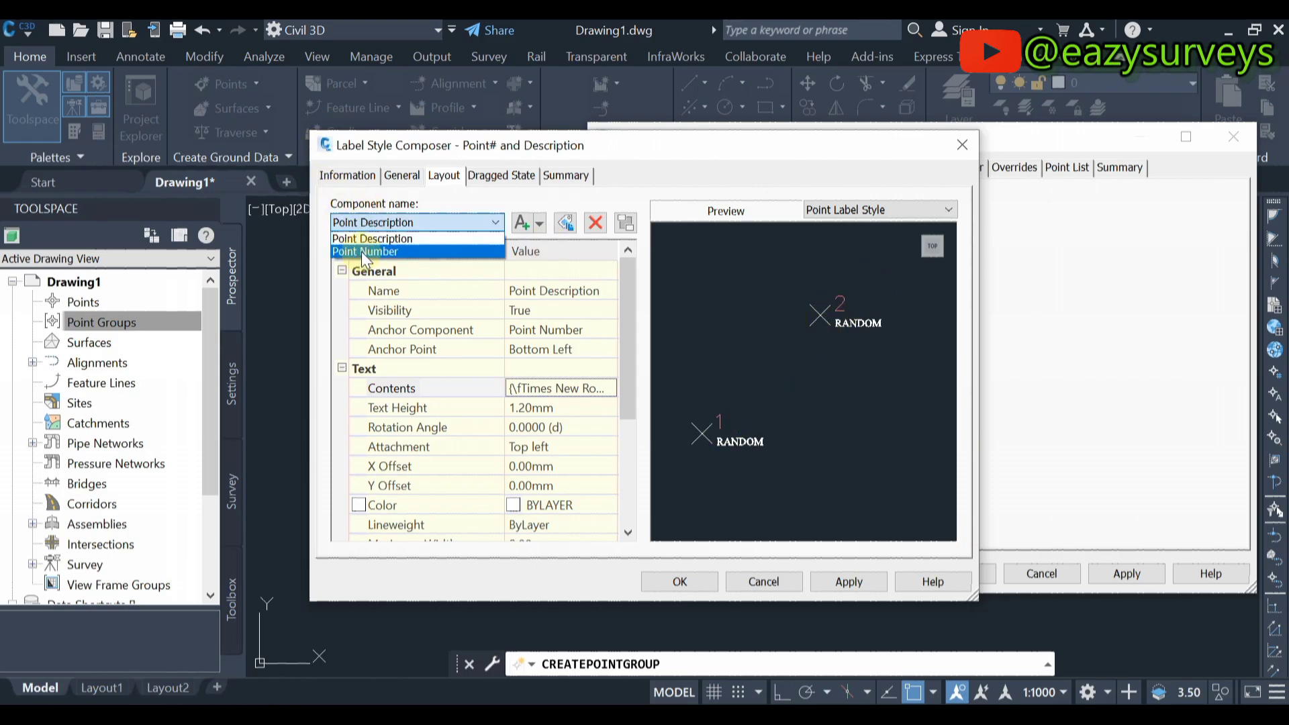
click(361, 251)
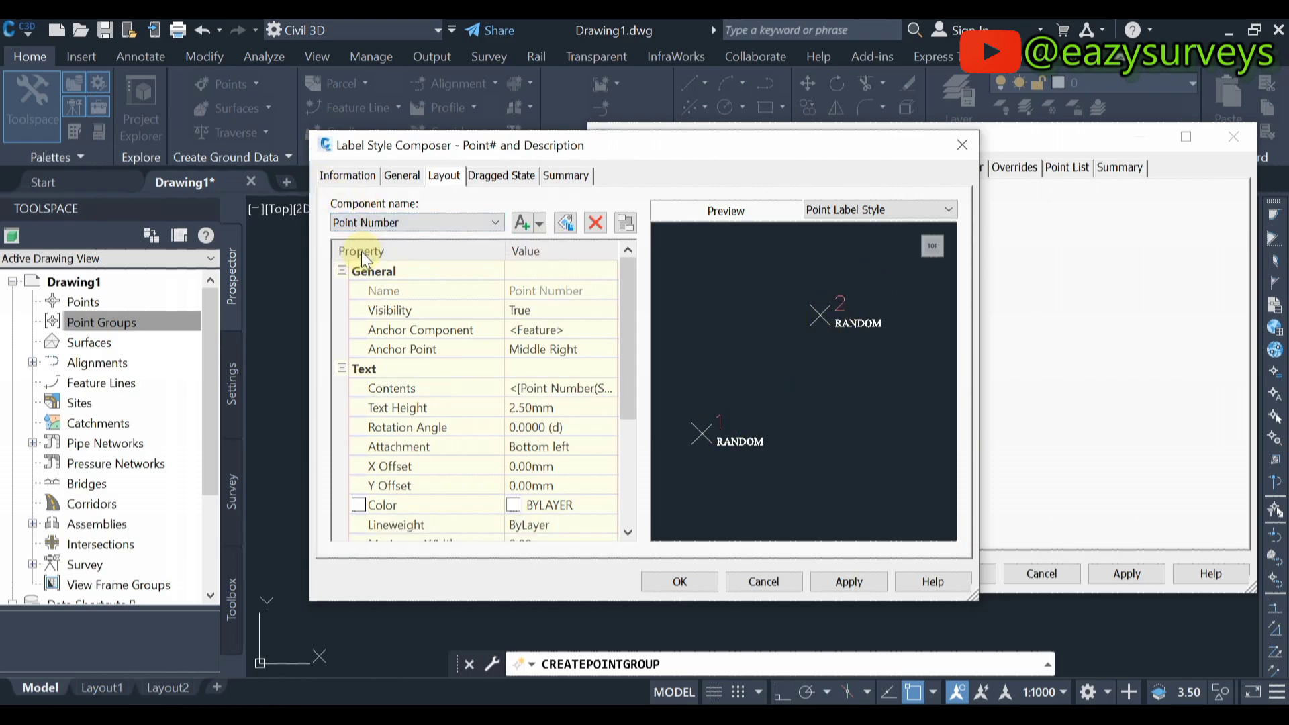
click(558, 309)
click(557, 308)
click(550, 332)
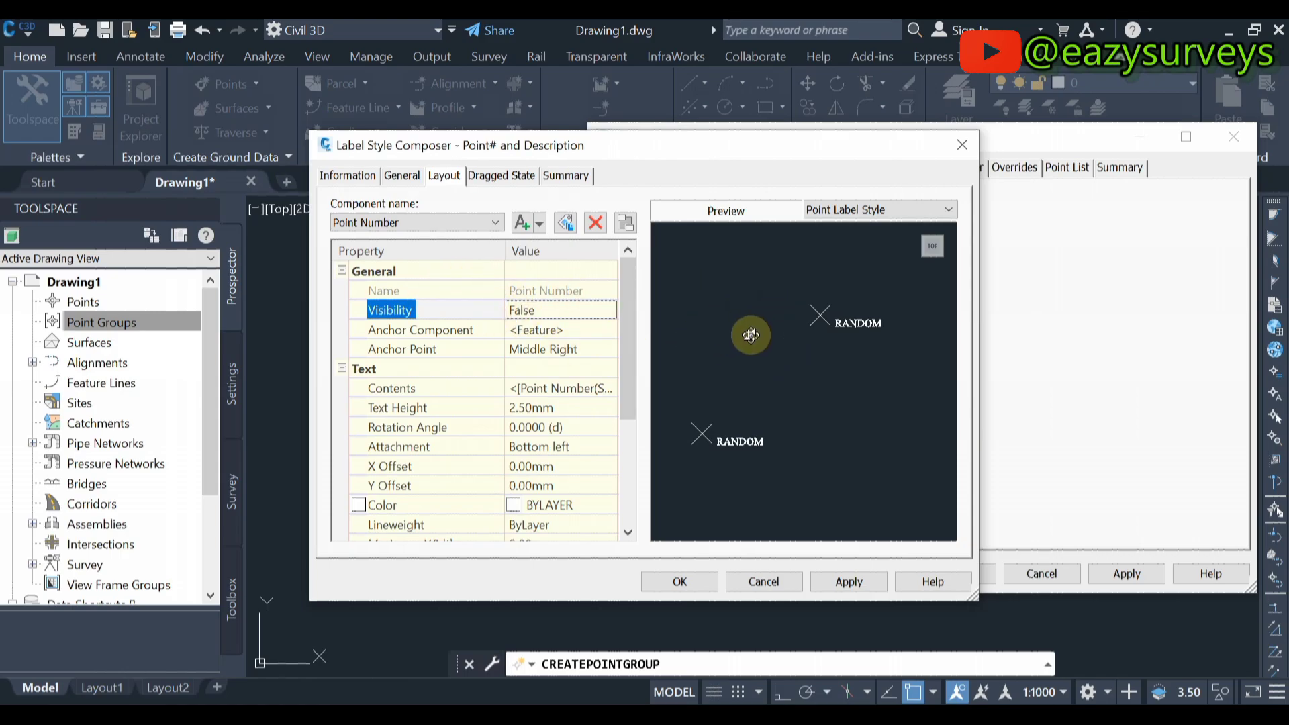
click(864, 587)
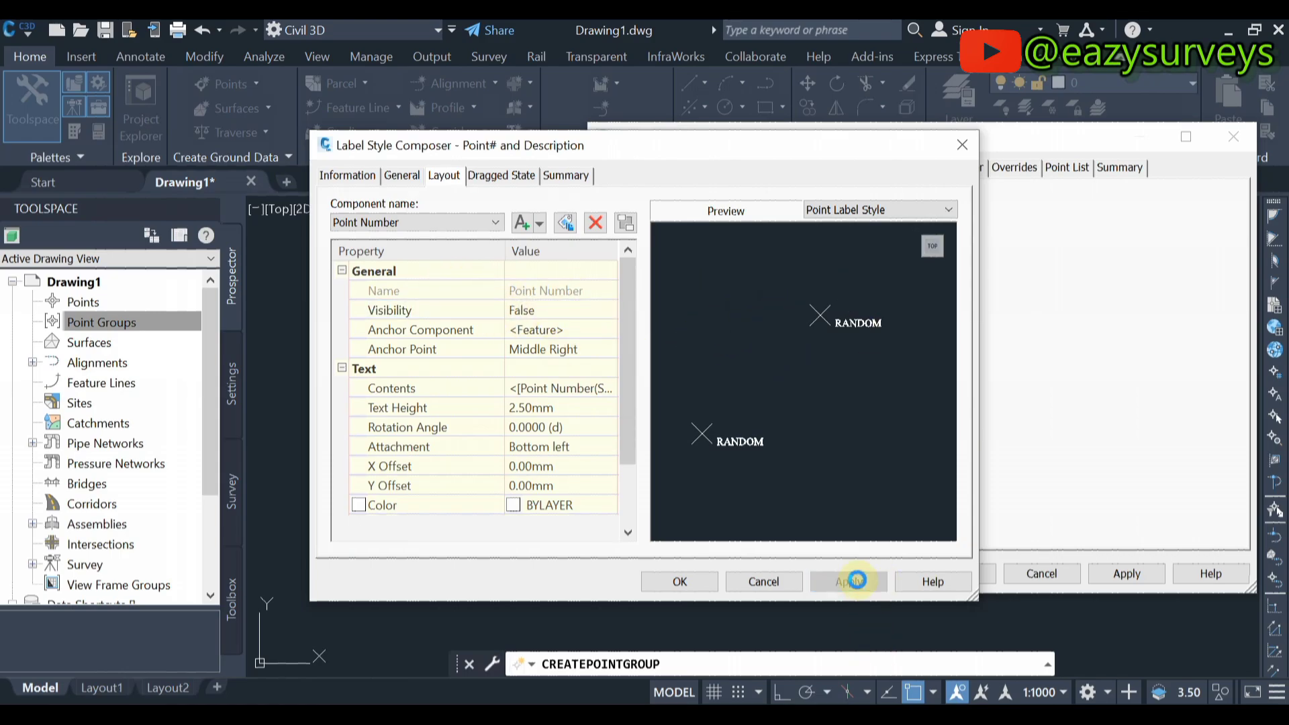
click(675, 577)
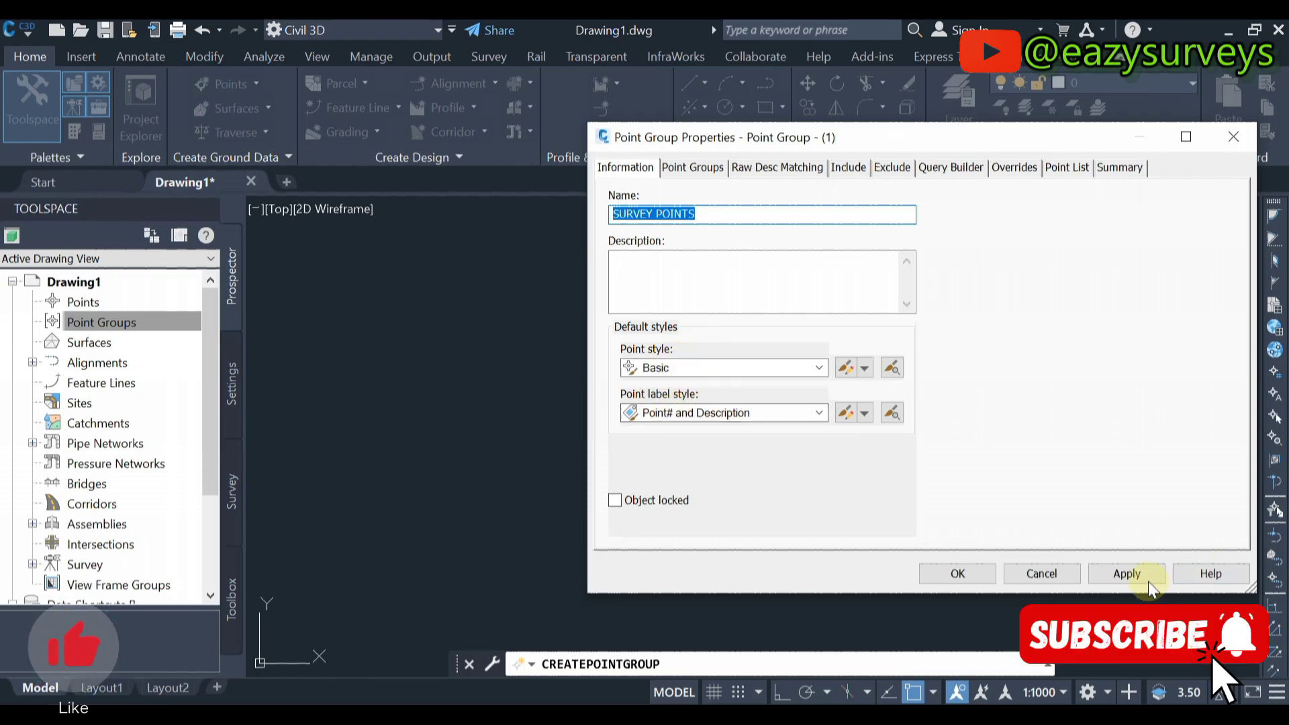
Apply and accept the SURVEY POINTS group's properties
click(1128, 572)
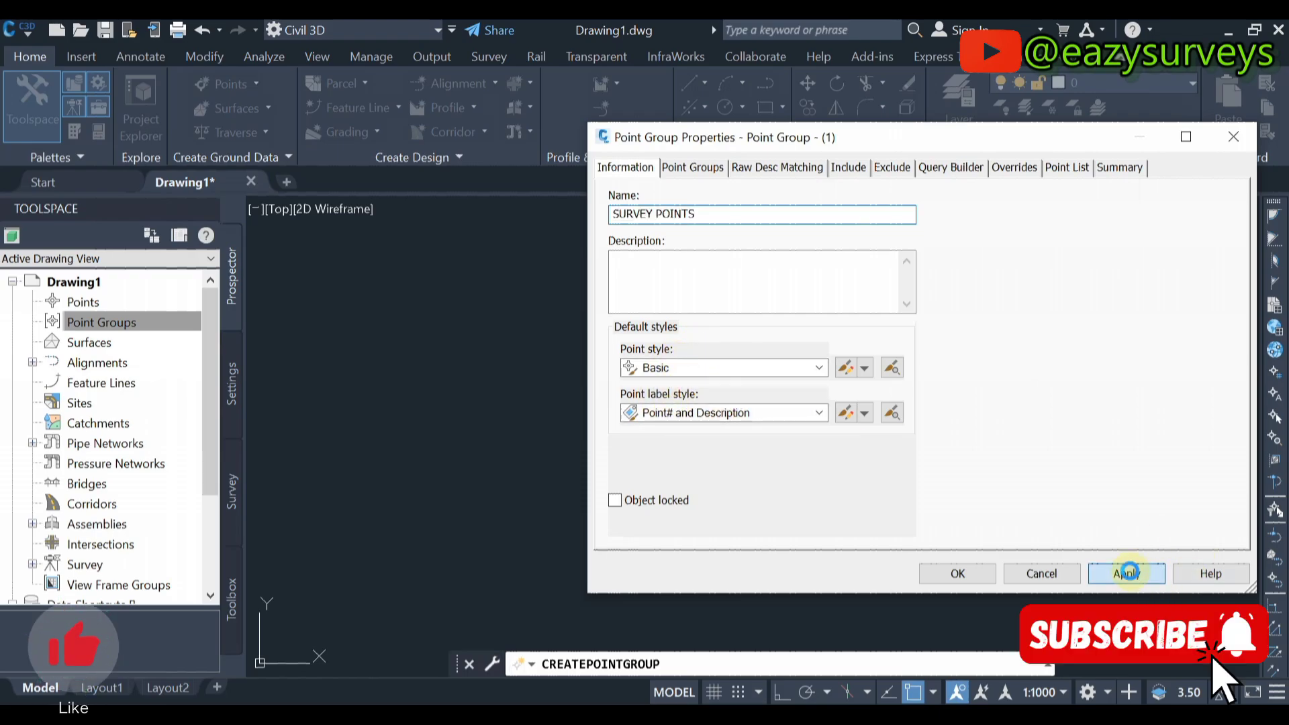
click(977, 573)
click(102, 323)
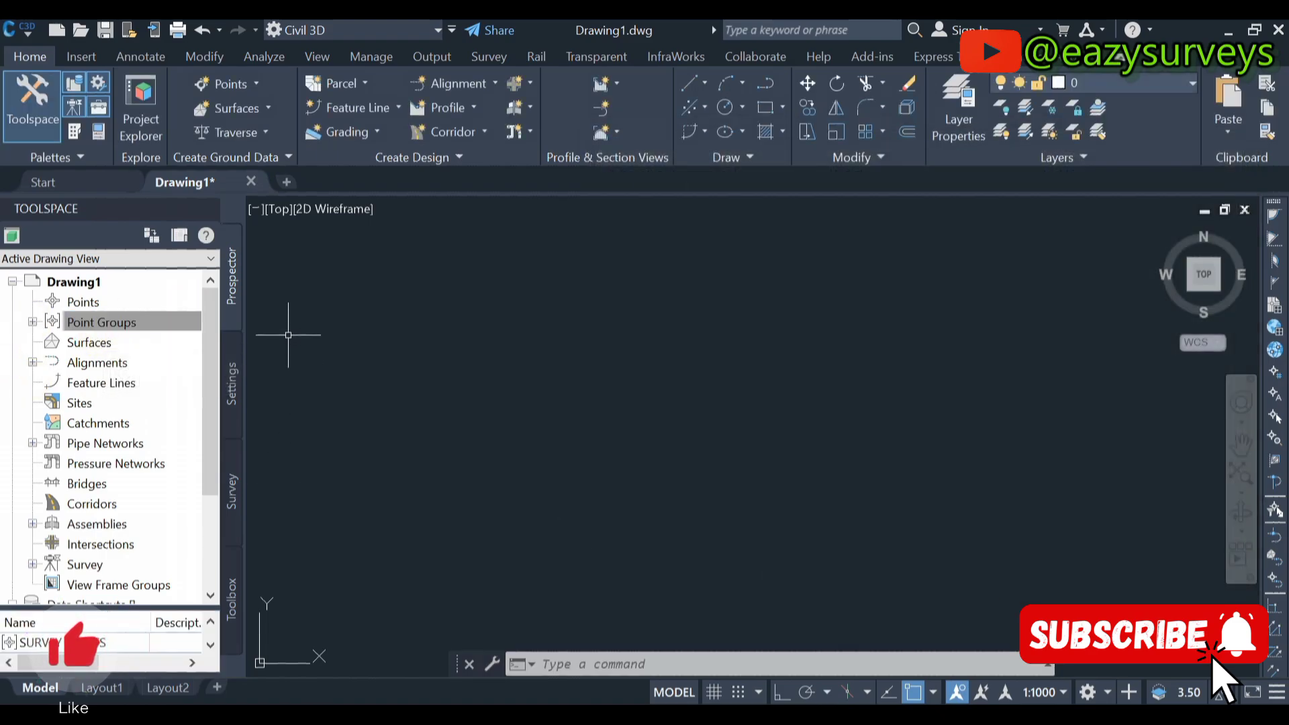
Open the point creation tools and start Import Points
click(83, 306)
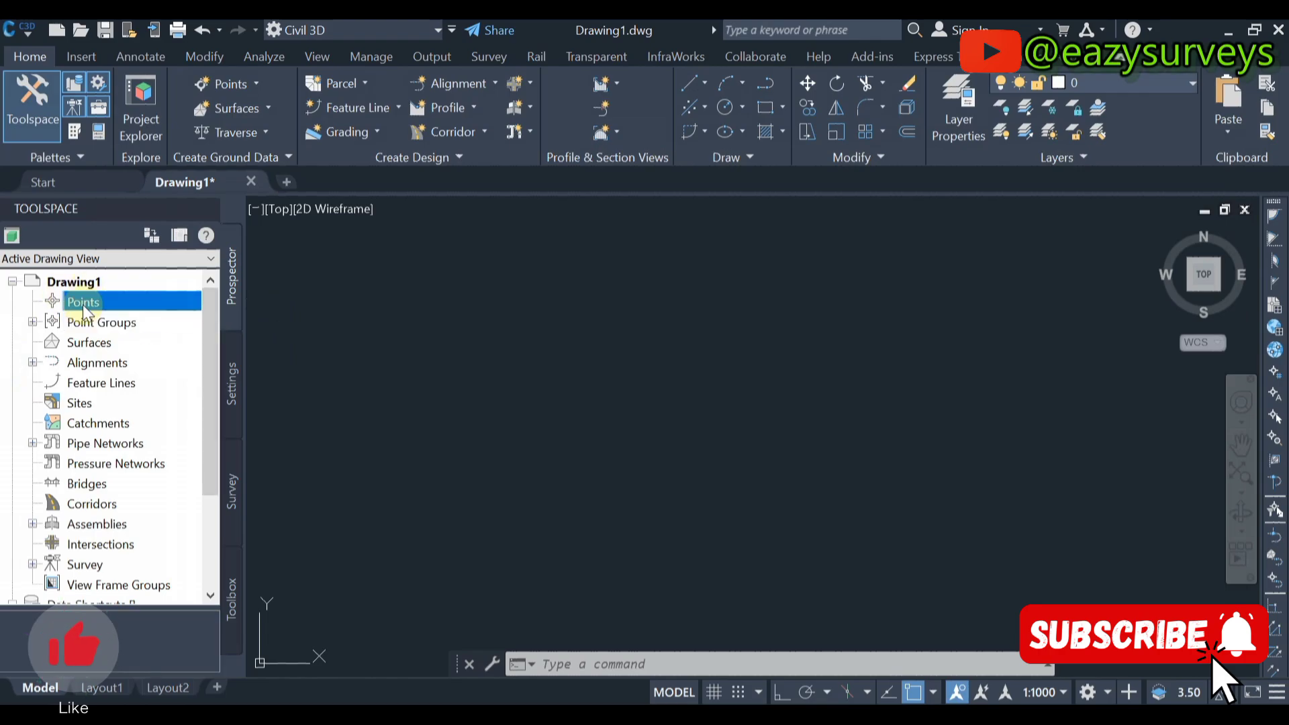
right_click(83, 307)
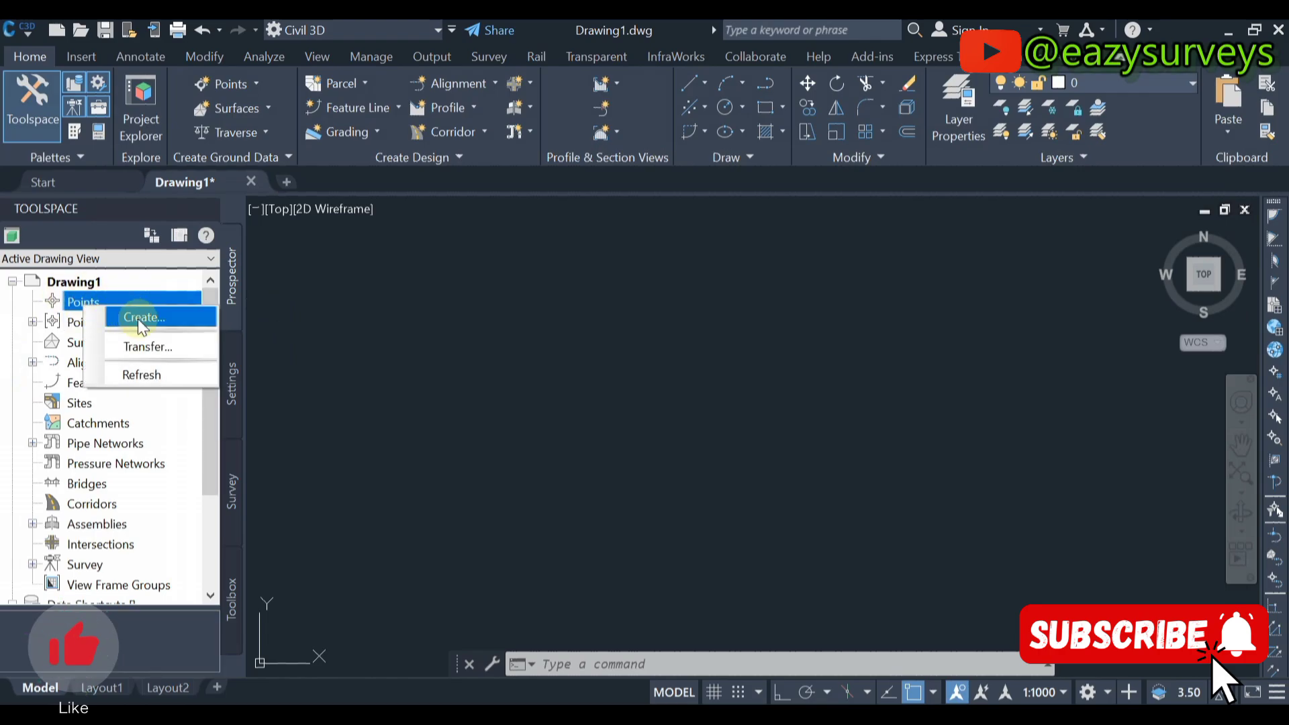
click(143, 318)
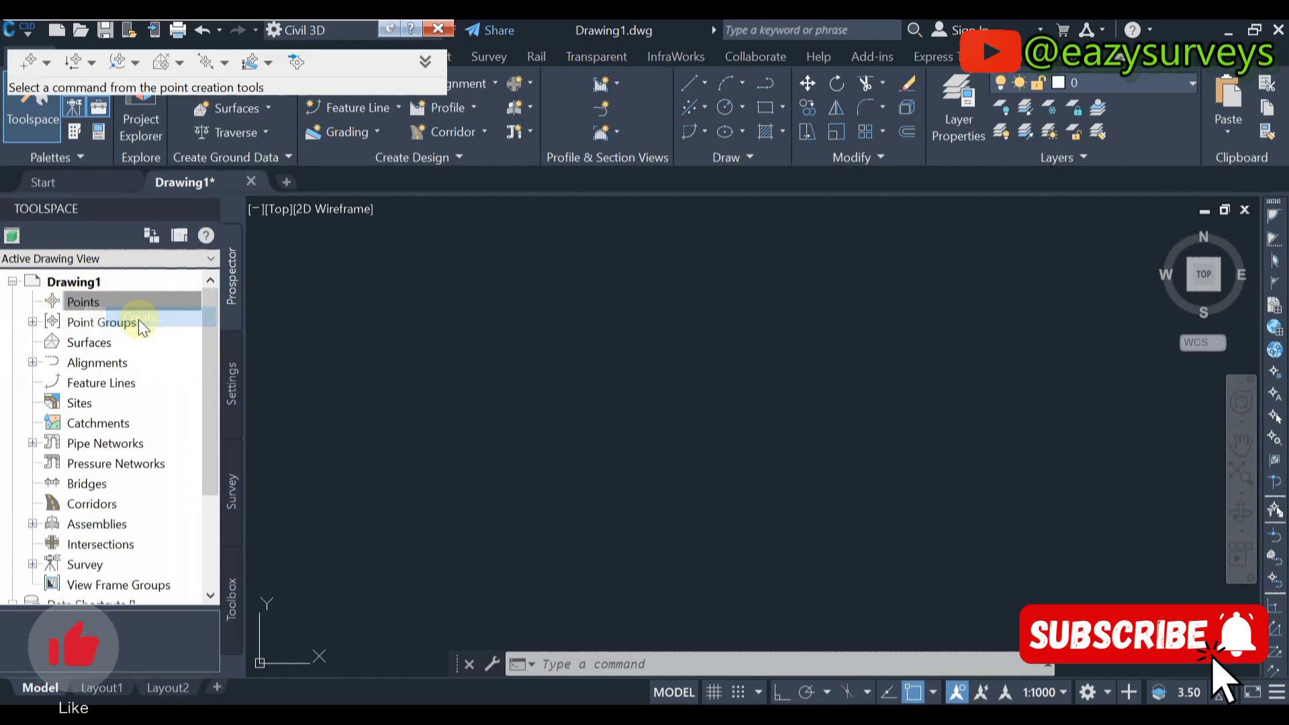
click(303, 66)
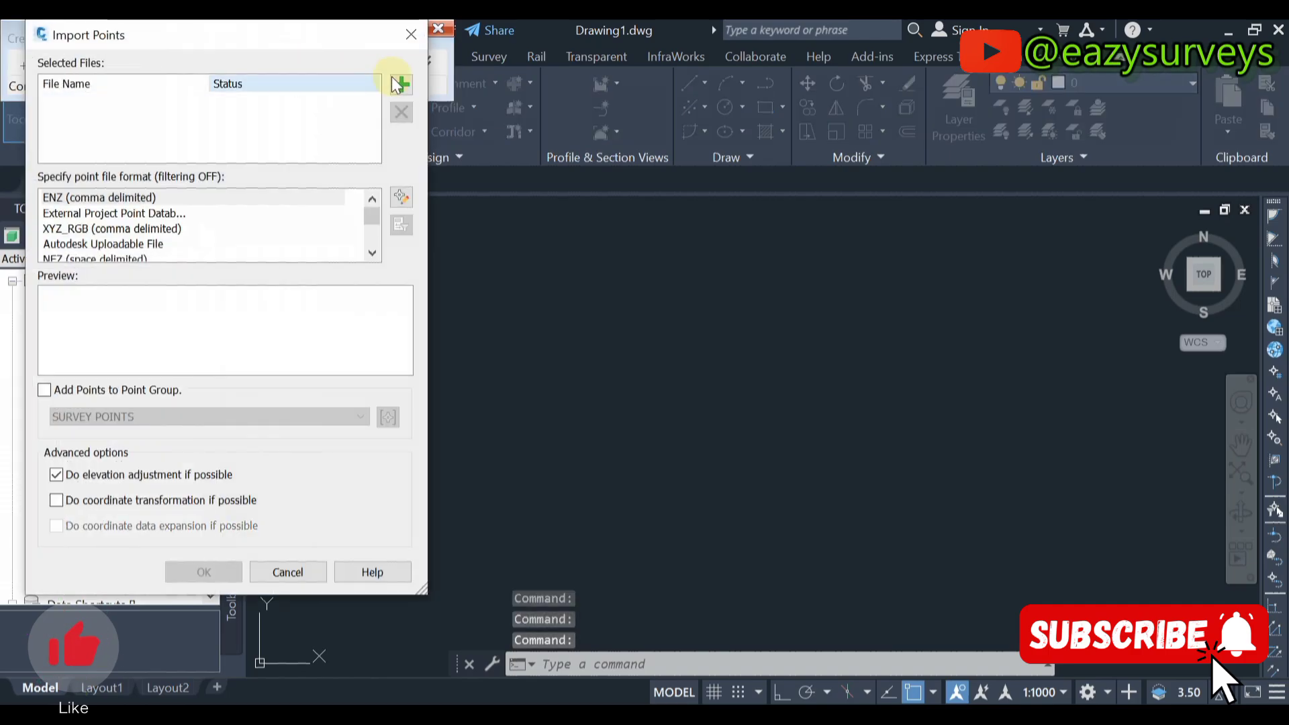
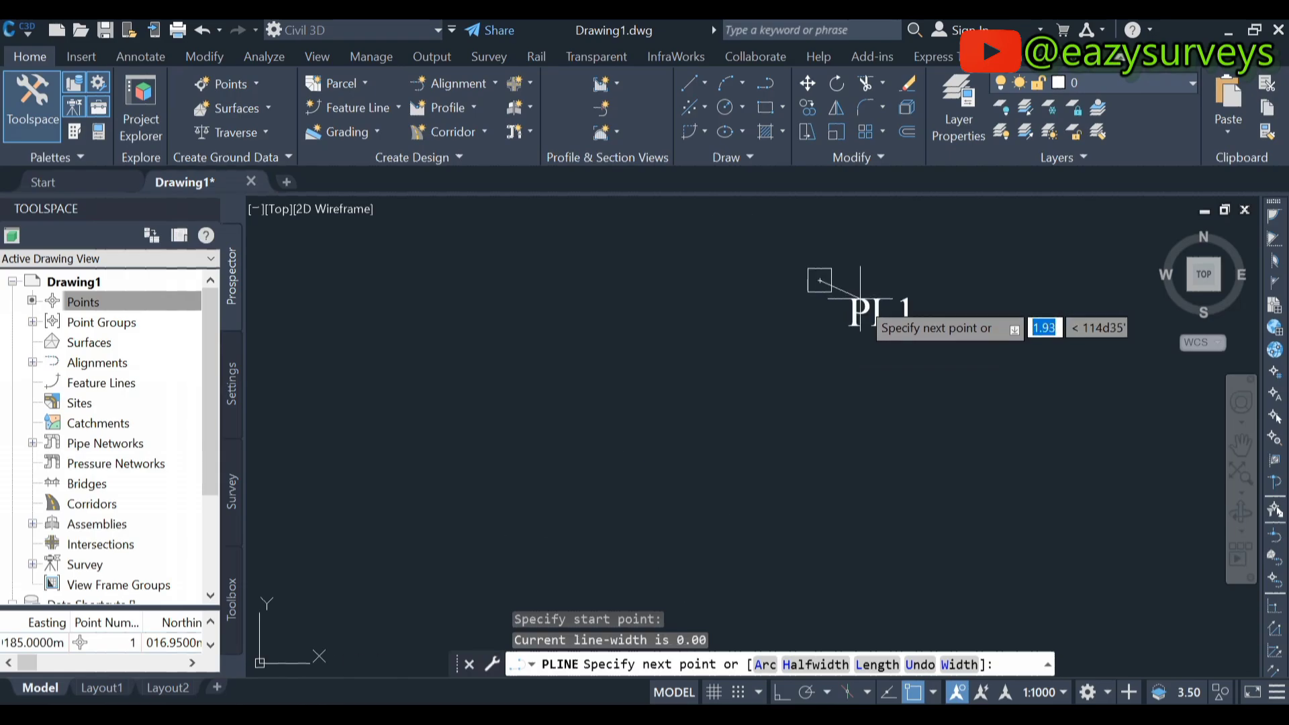
Continue the boundary polyline from PL1 through PL2, PL3 and PL4, bring it back to PL1 and finish it
scroll(783, 374, down, 3)
scroll(779, 411, up, 4)
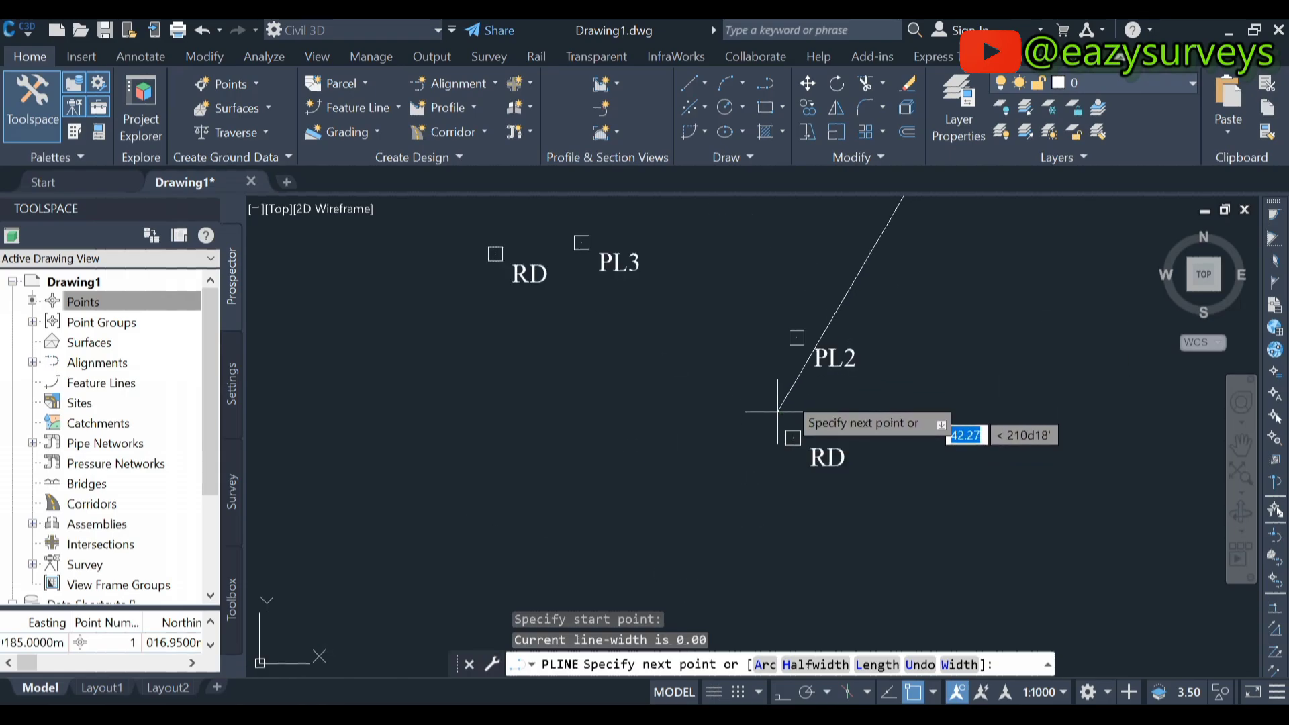
click(797, 337)
scroll(683, 316, down, 2)
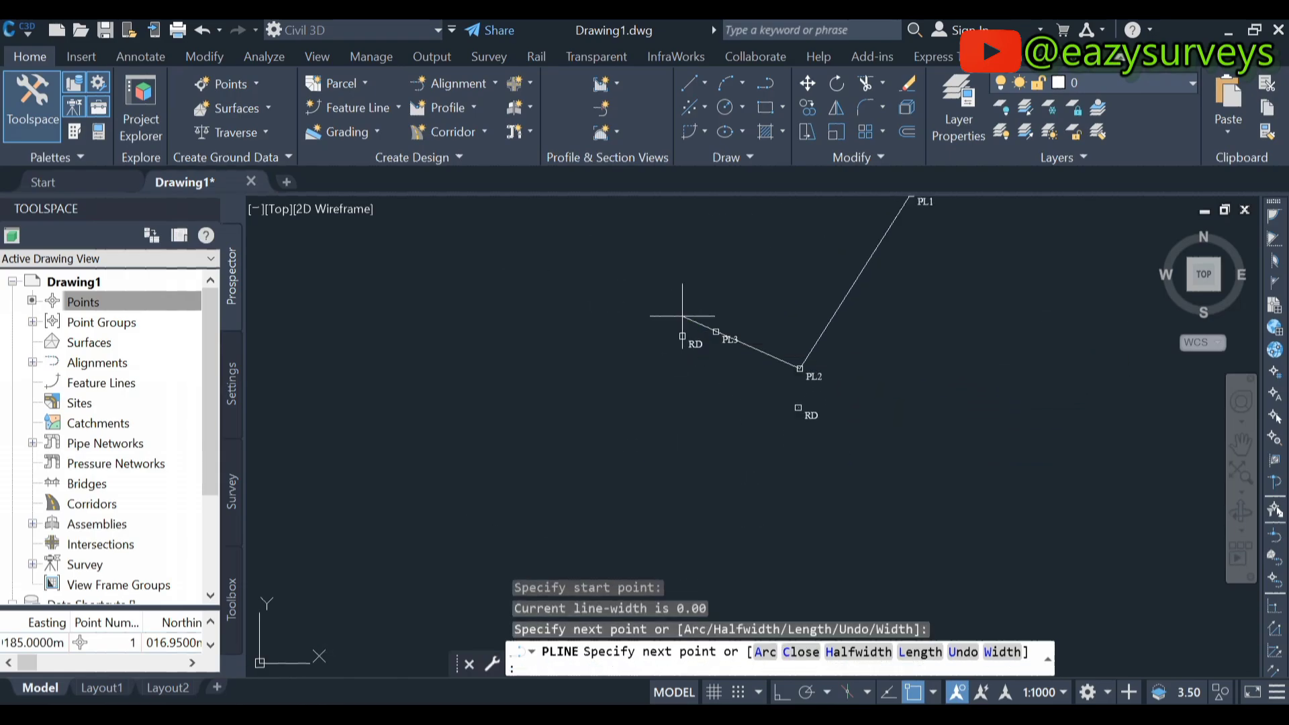
scroll(713, 325, up, 2)
click(714, 325)
scroll(722, 366, down, 4)
scroll(725, 376, up, 5)
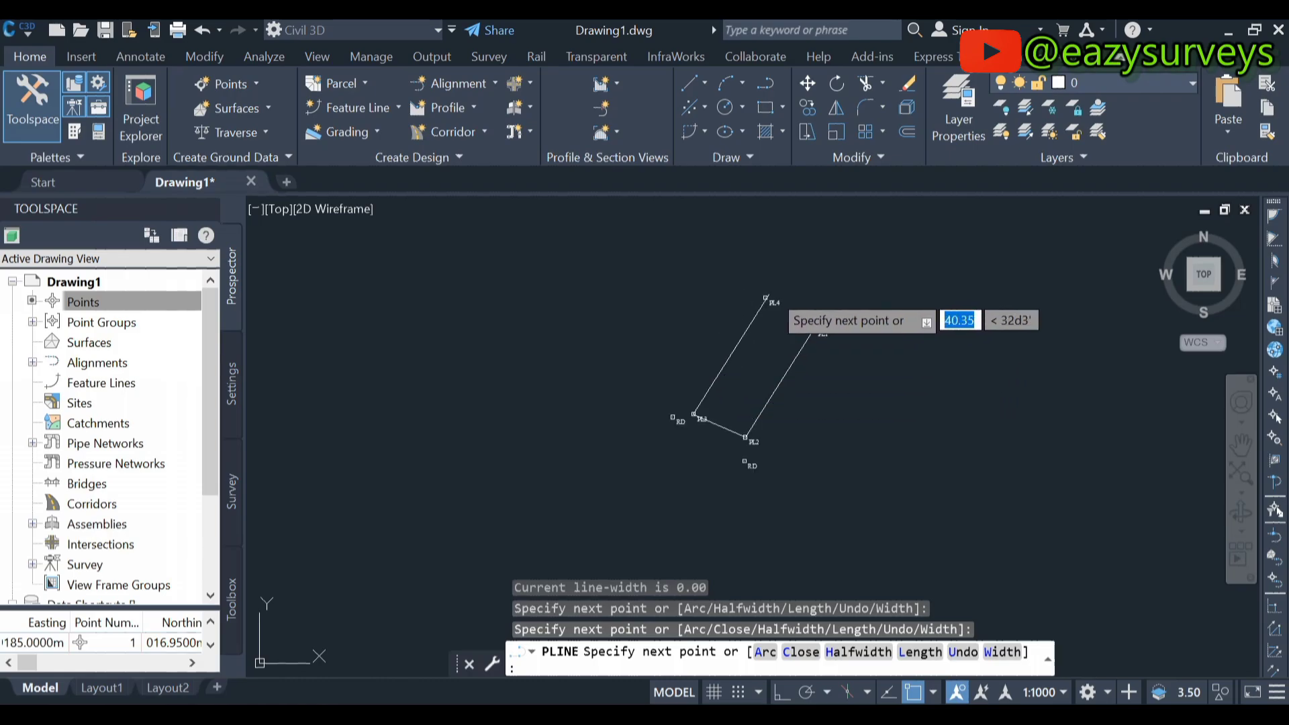
click(702, 328)
scroll(820, 382, down, 3)
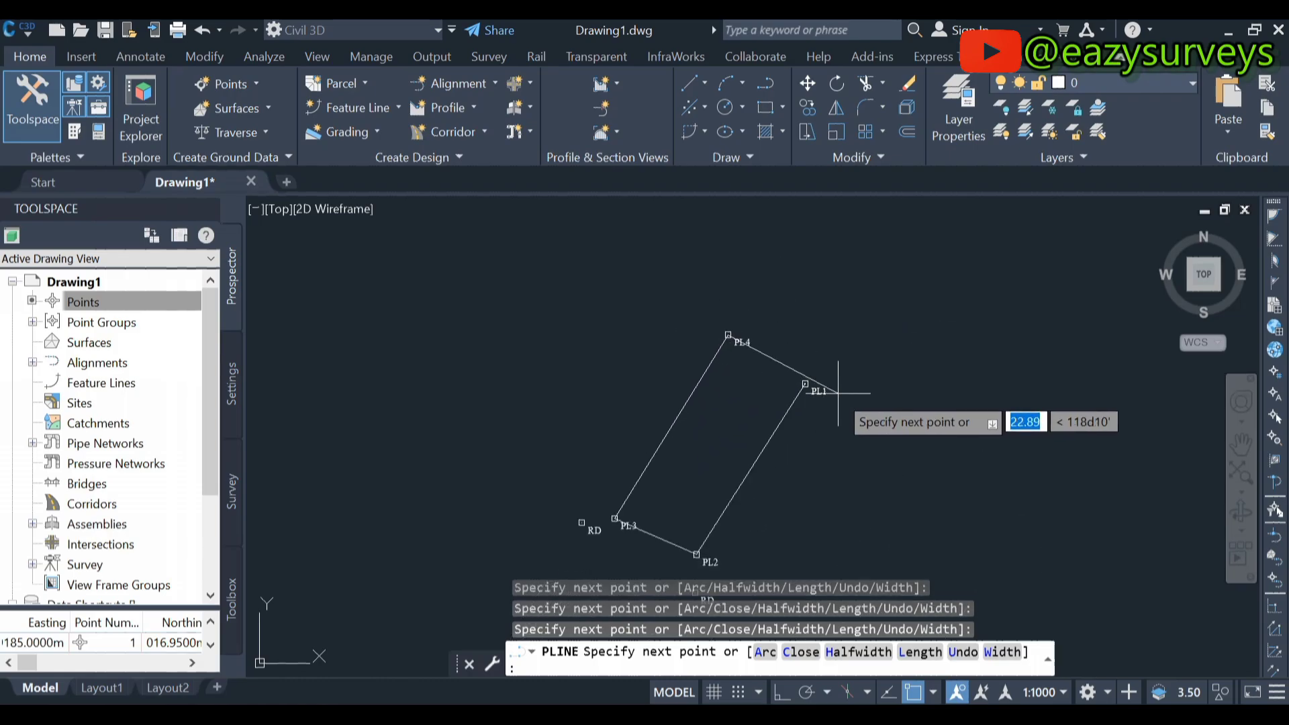
scroll(800, 376, up, 3)
click(803, 380)
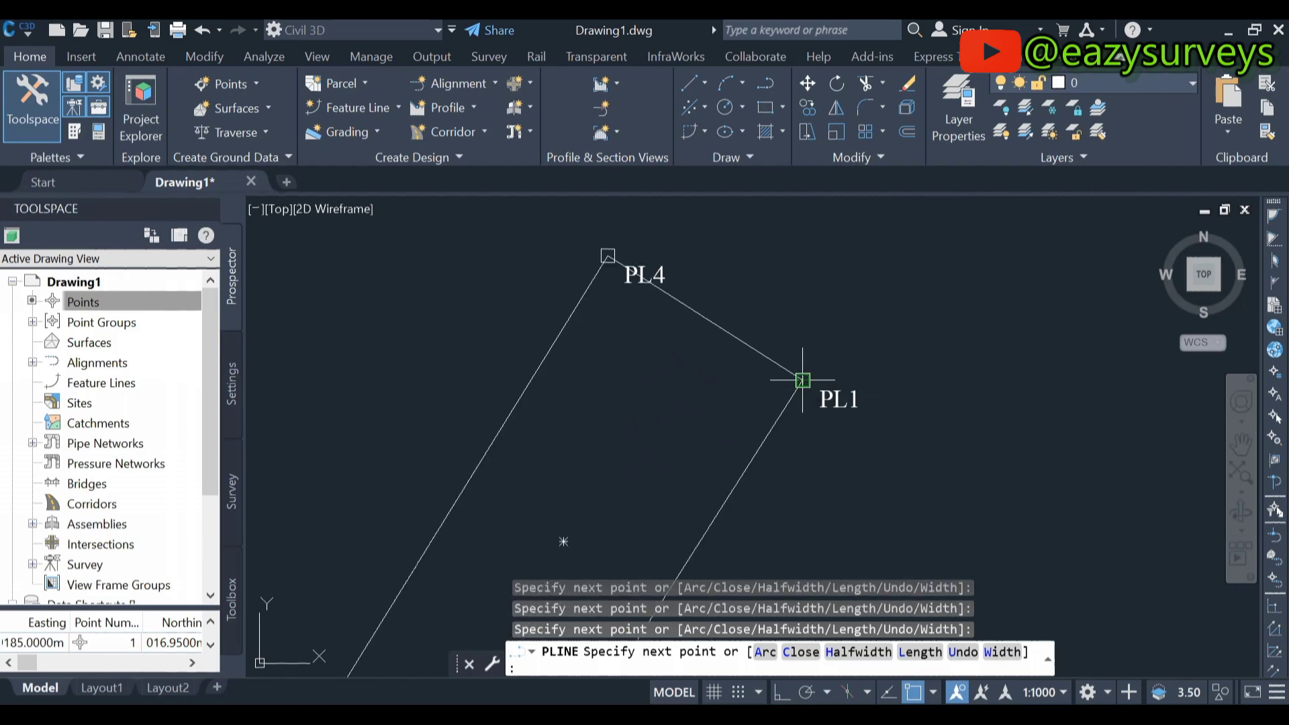
key(Return)
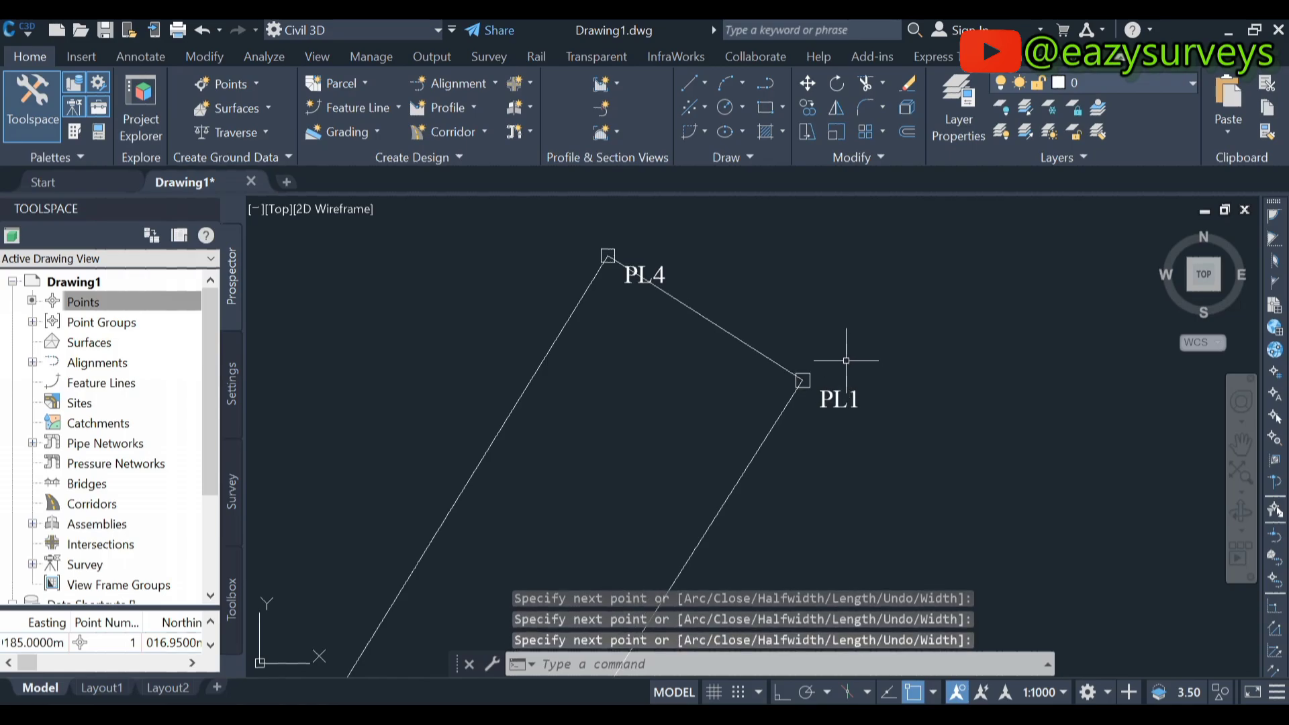
Add multiple-segment parcel labels to all sides of the PL1–PL4 boundary
scroll(839, 359, down, 3)
scroll(782, 410, up, 2)
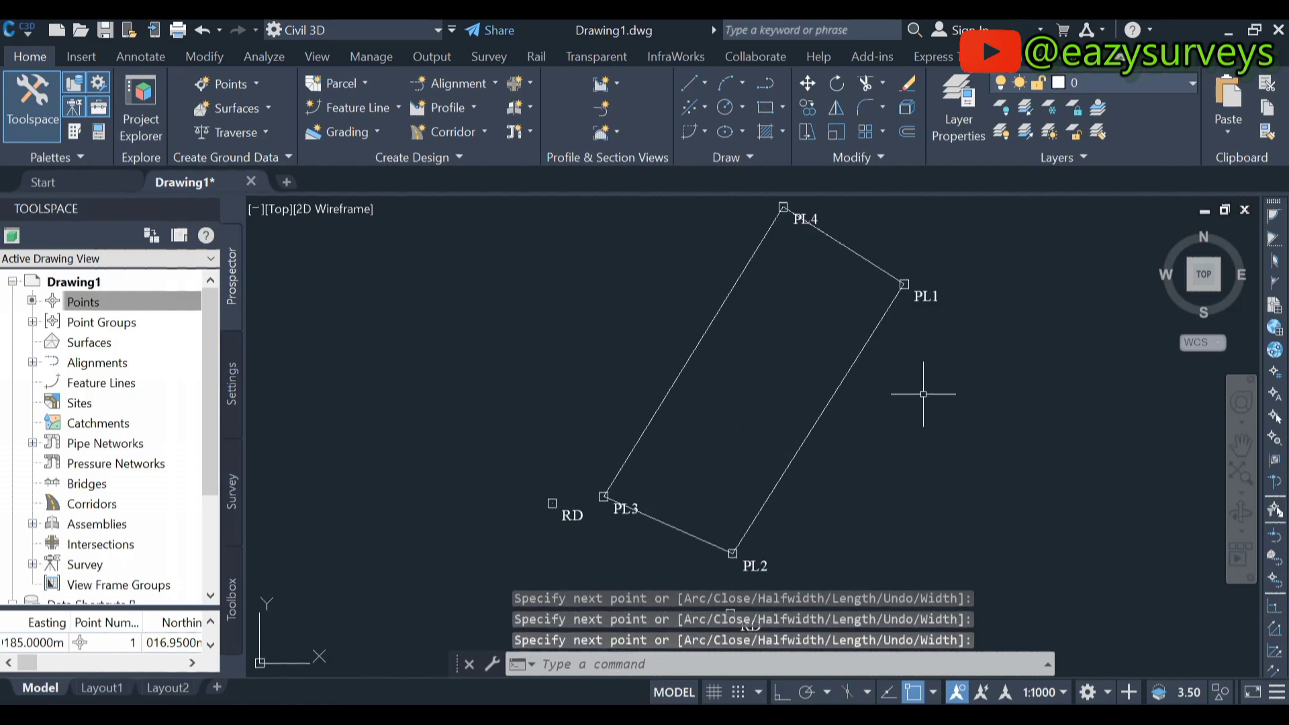
scroll(559, 387, down, 3)
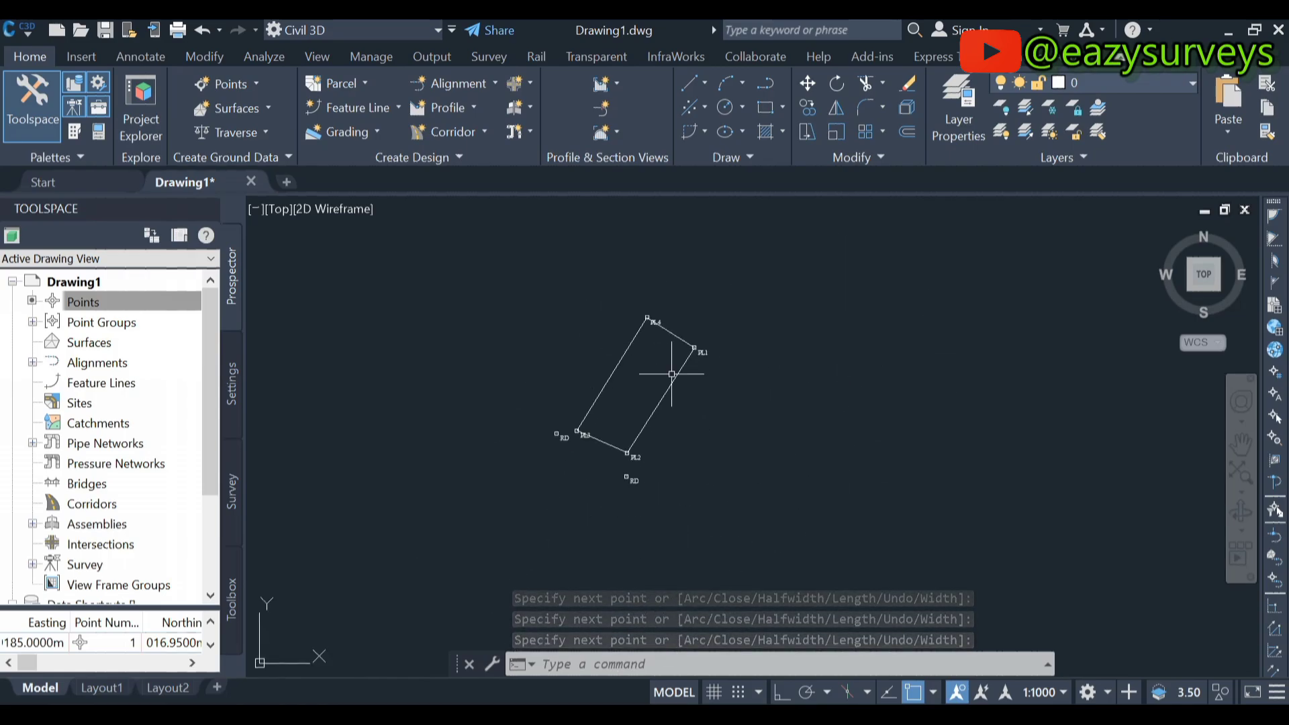
scroll(628, 359, up, 3)
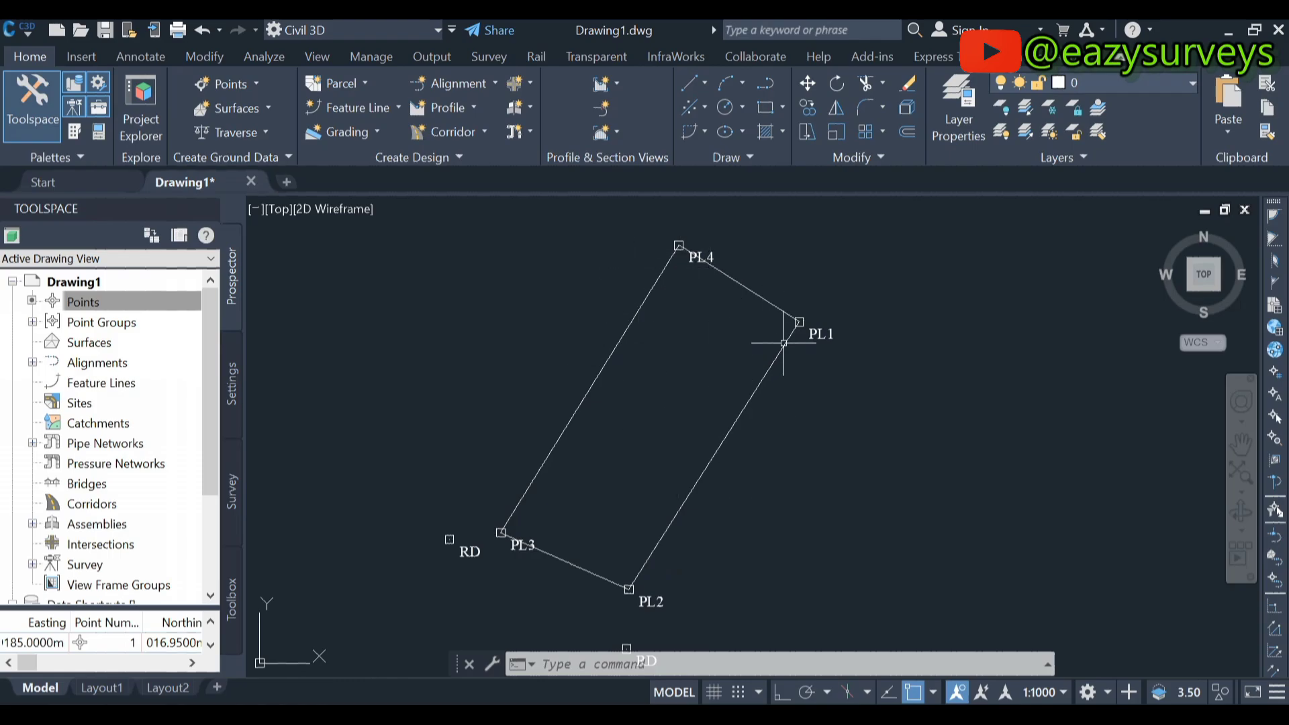
click(141, 57)
click(41, 128)
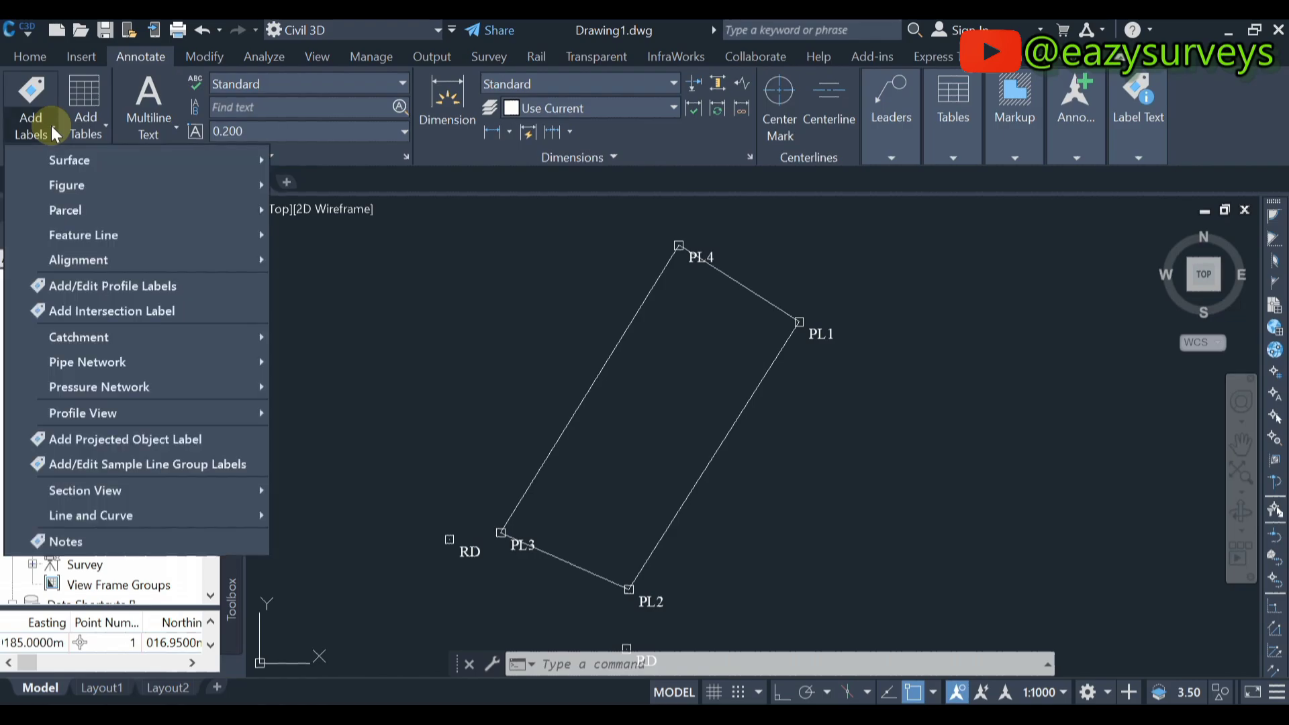
mouse_move(96, 212)
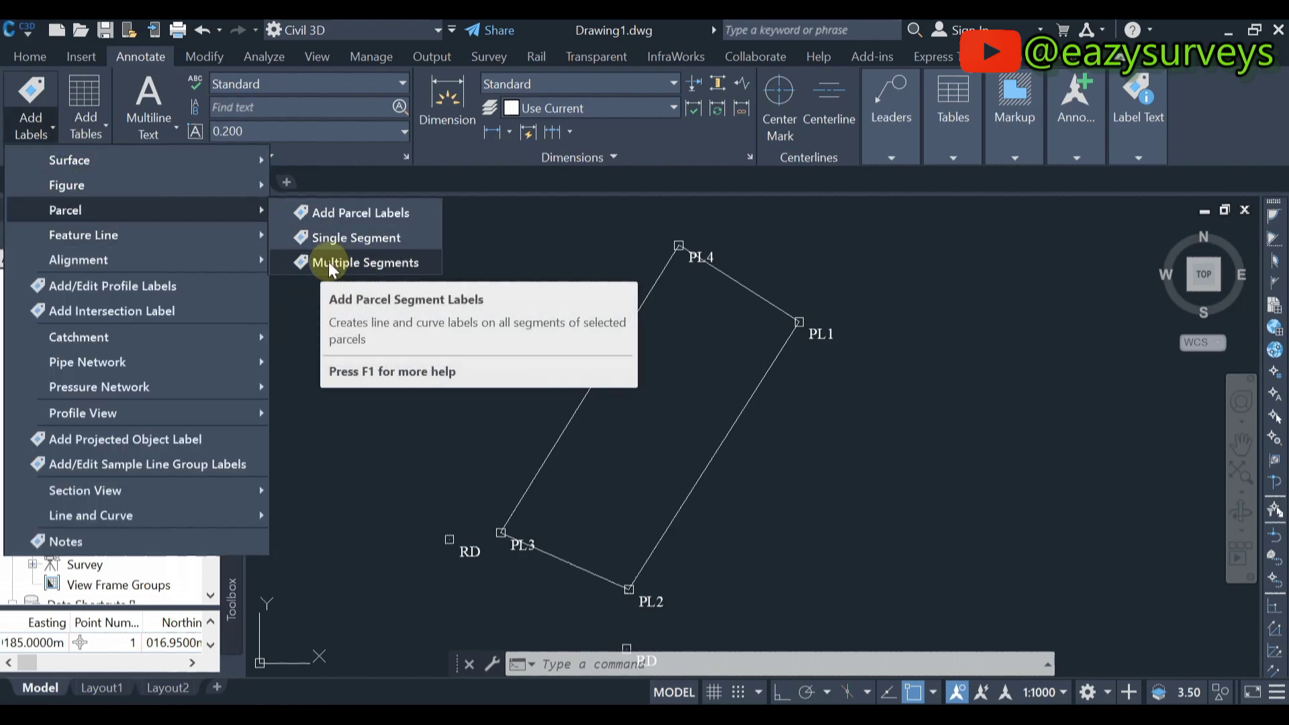
click(374, 264)
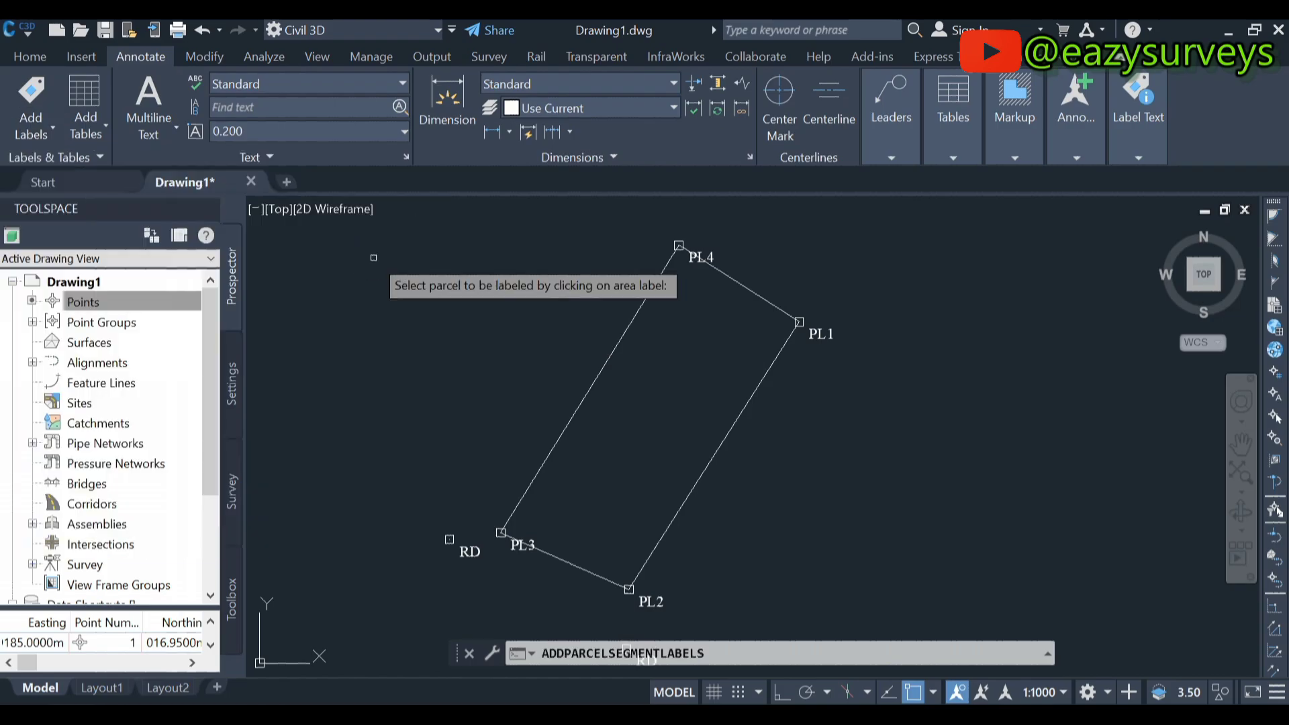
click(609, 361)
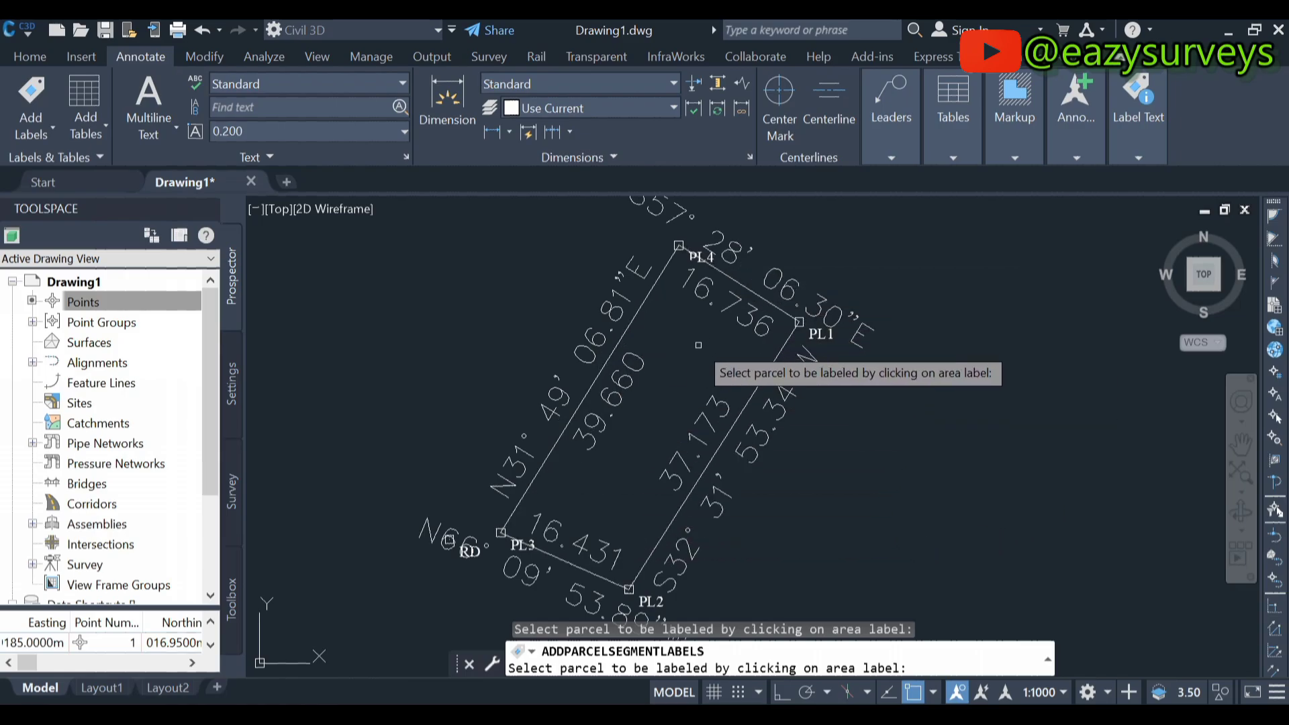
End parcel labelling and open the Bearing over Distance style of the PL3–PL4 side's label for editing
key(Escape)
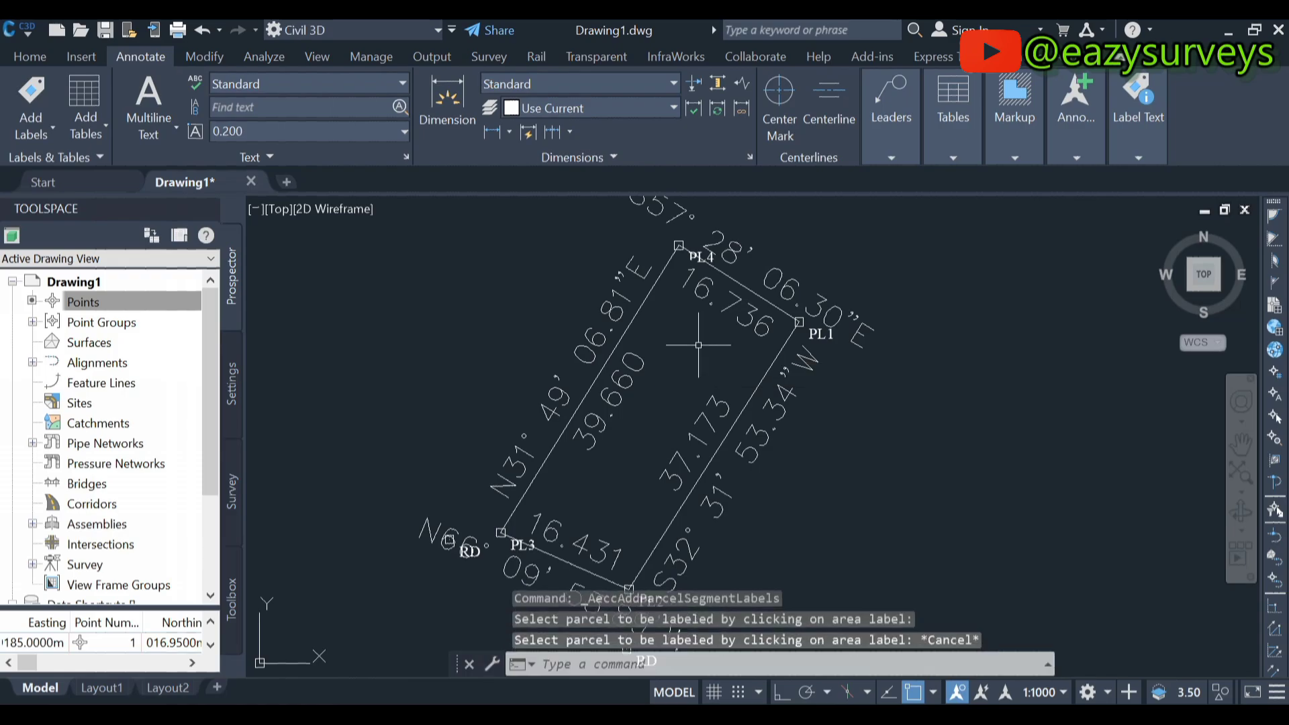
click(616, 311)
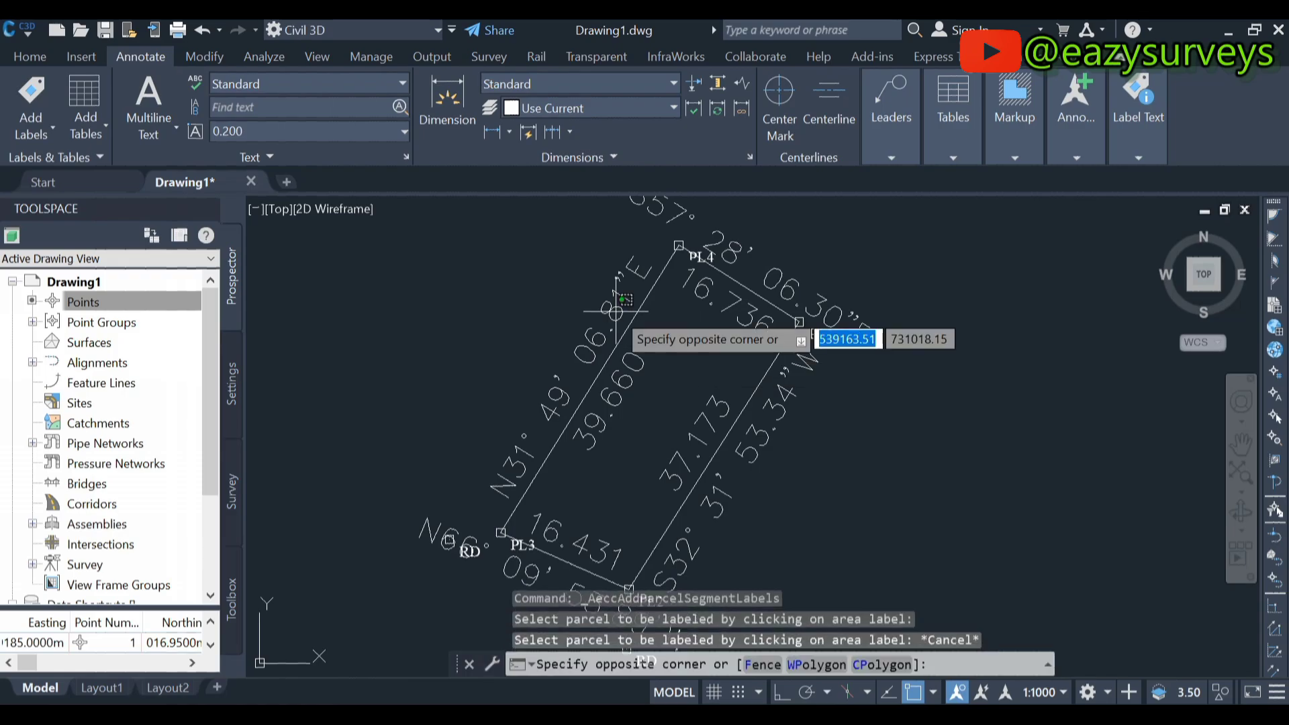
click(608, 311)
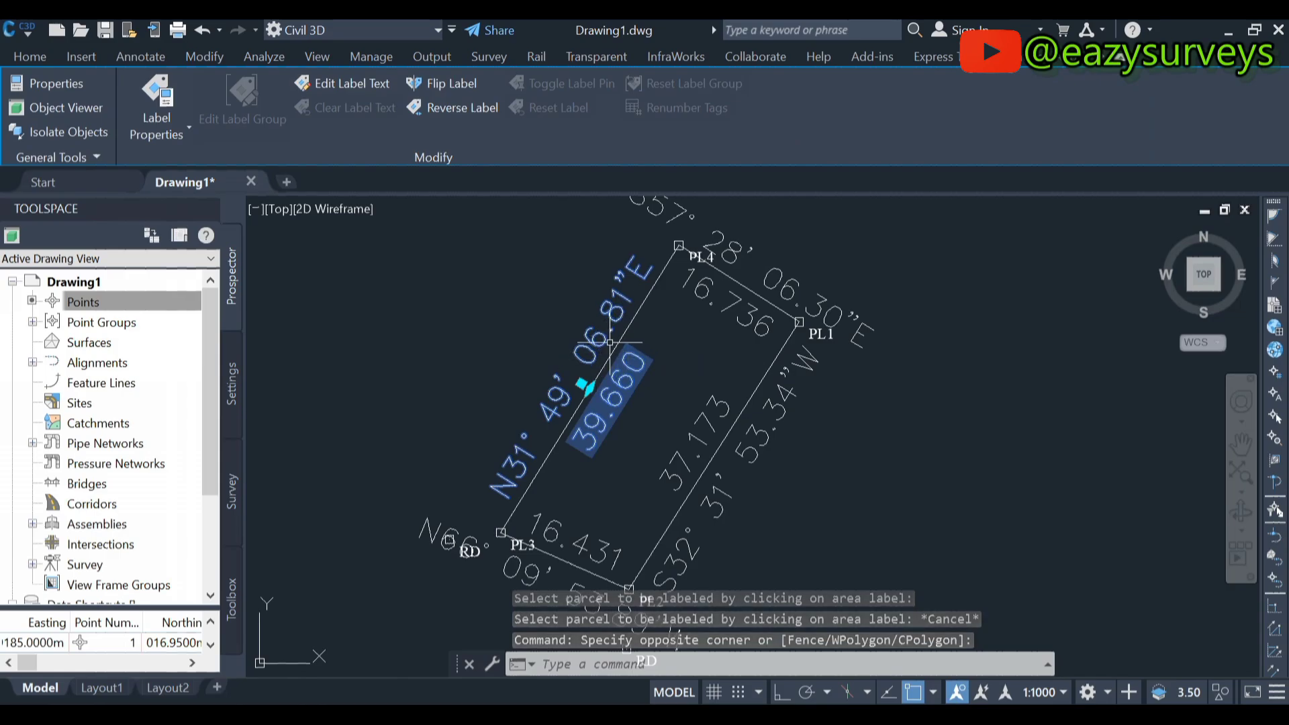
click(178, 131)
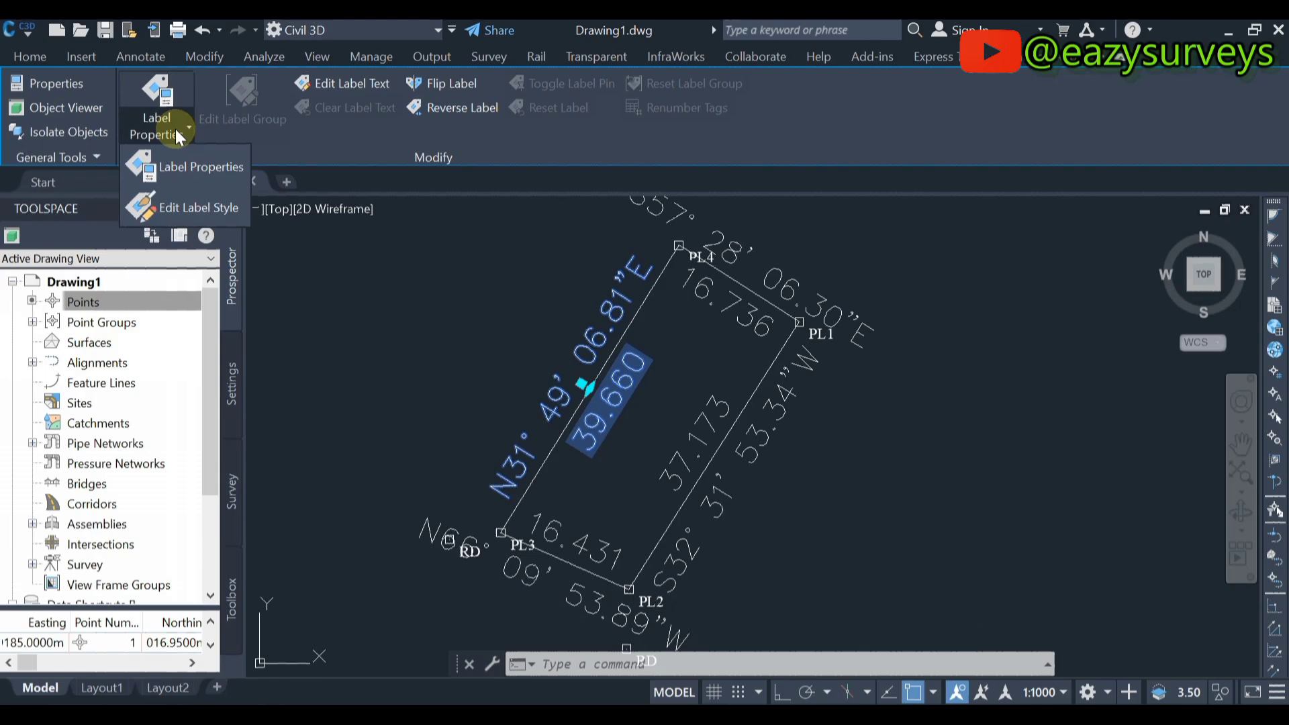
click(178, 214)
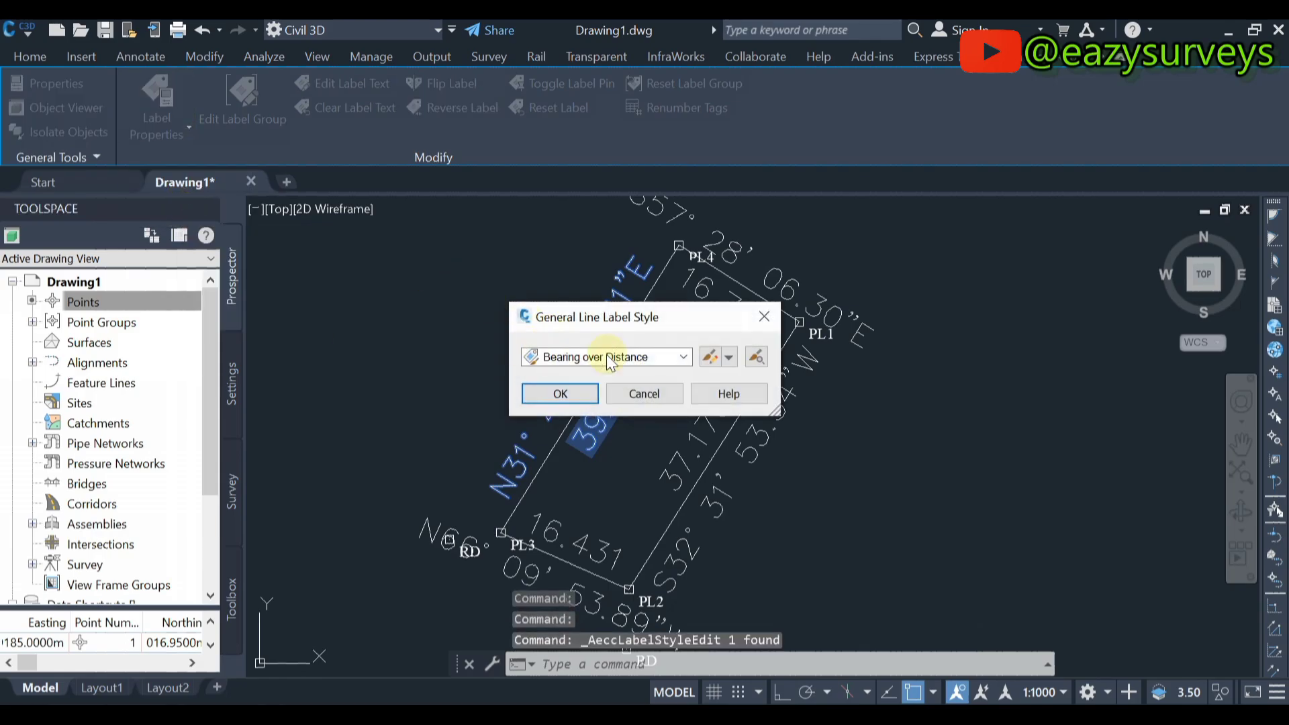
click(683, 356)
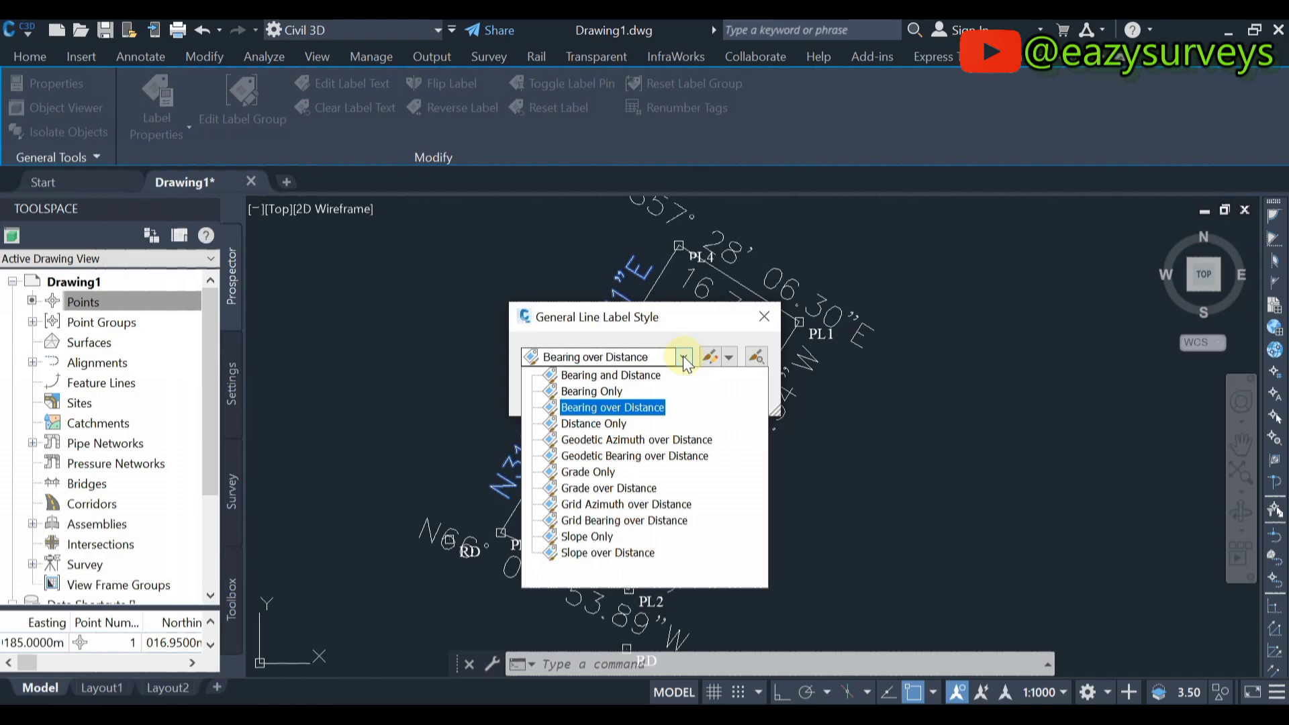
click(684, 358)
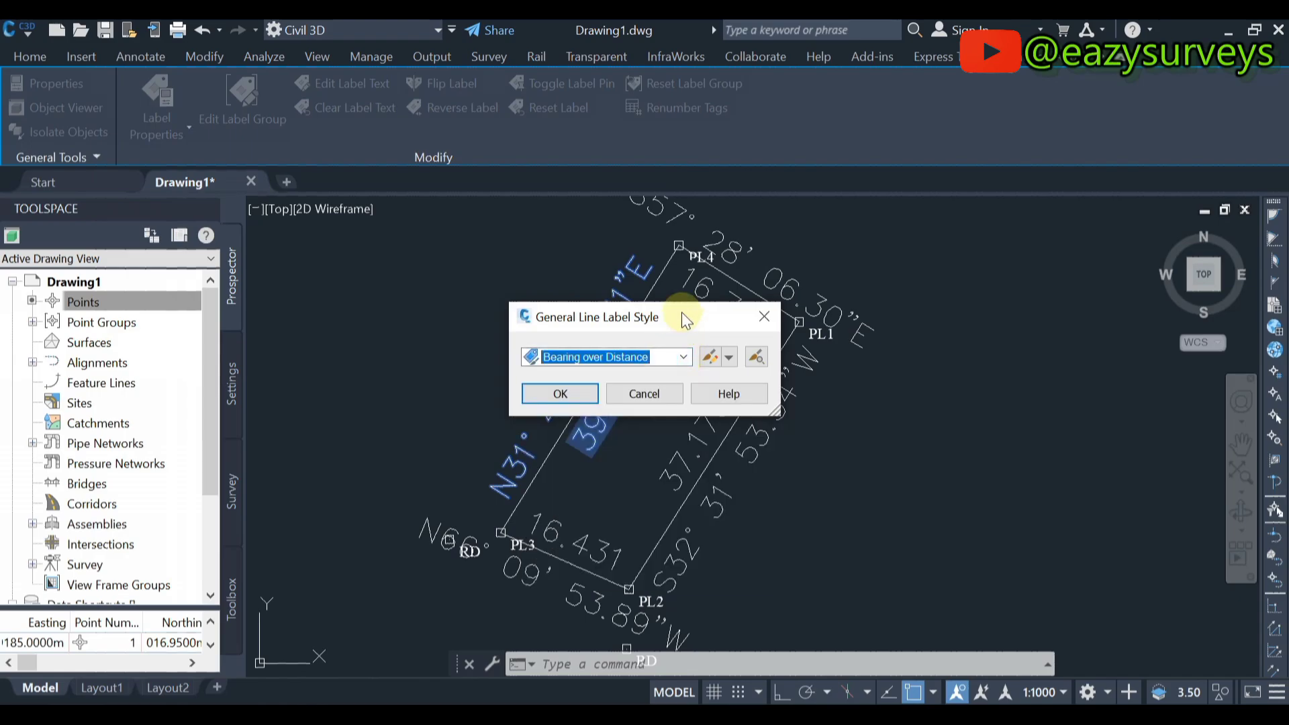
drag(682, 312, 659, 281)
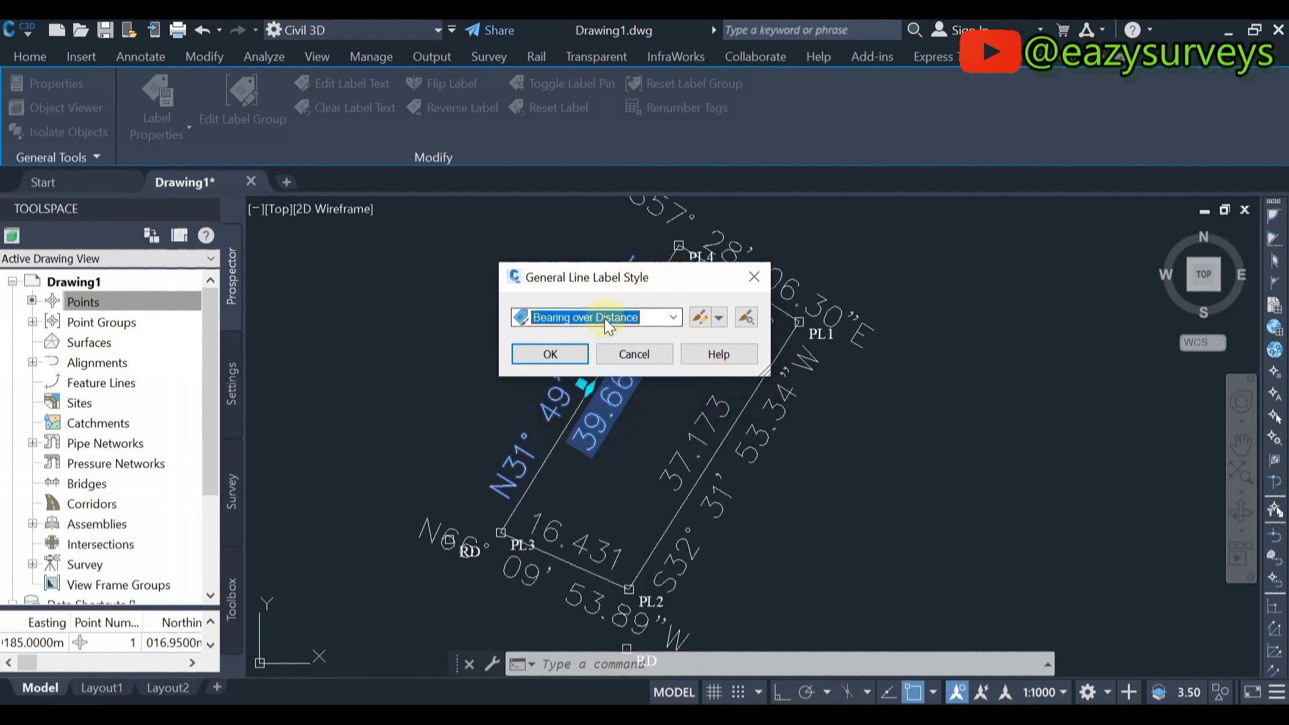
click(700, 317)
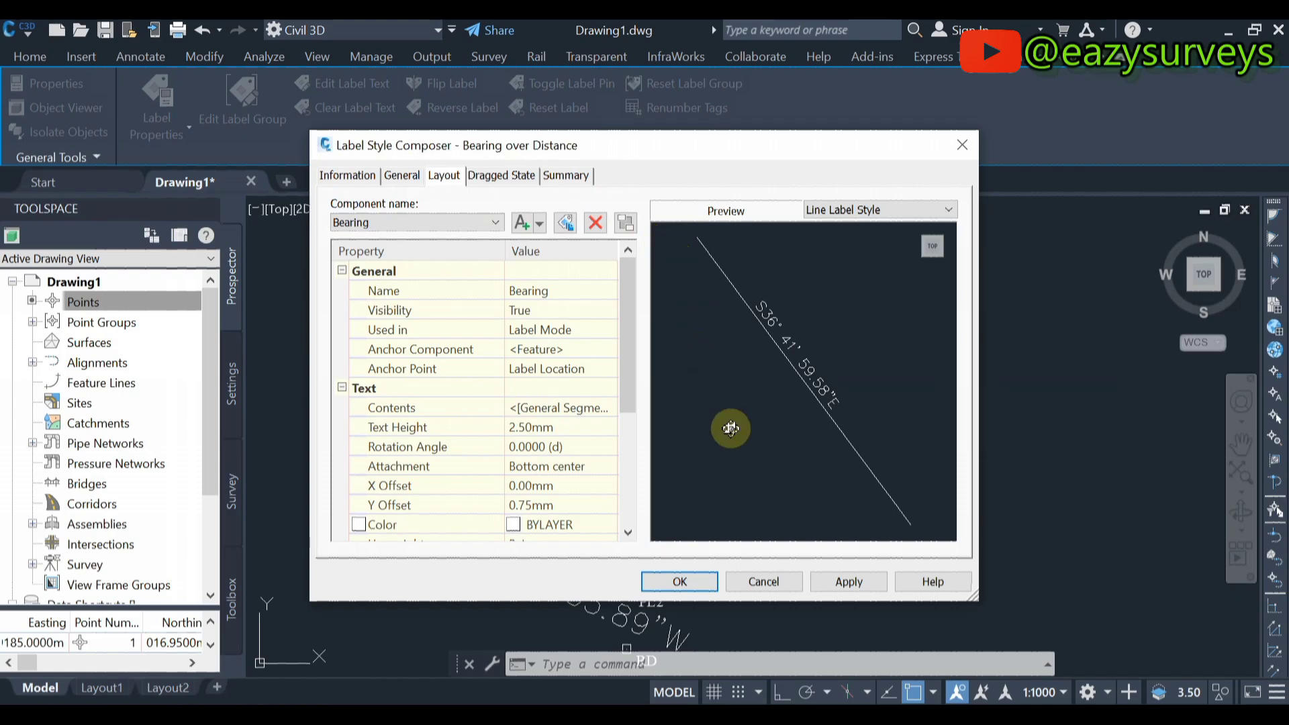
Choose the Bearing component in the label style's layout and open its text contents for editing
click(348, 178)
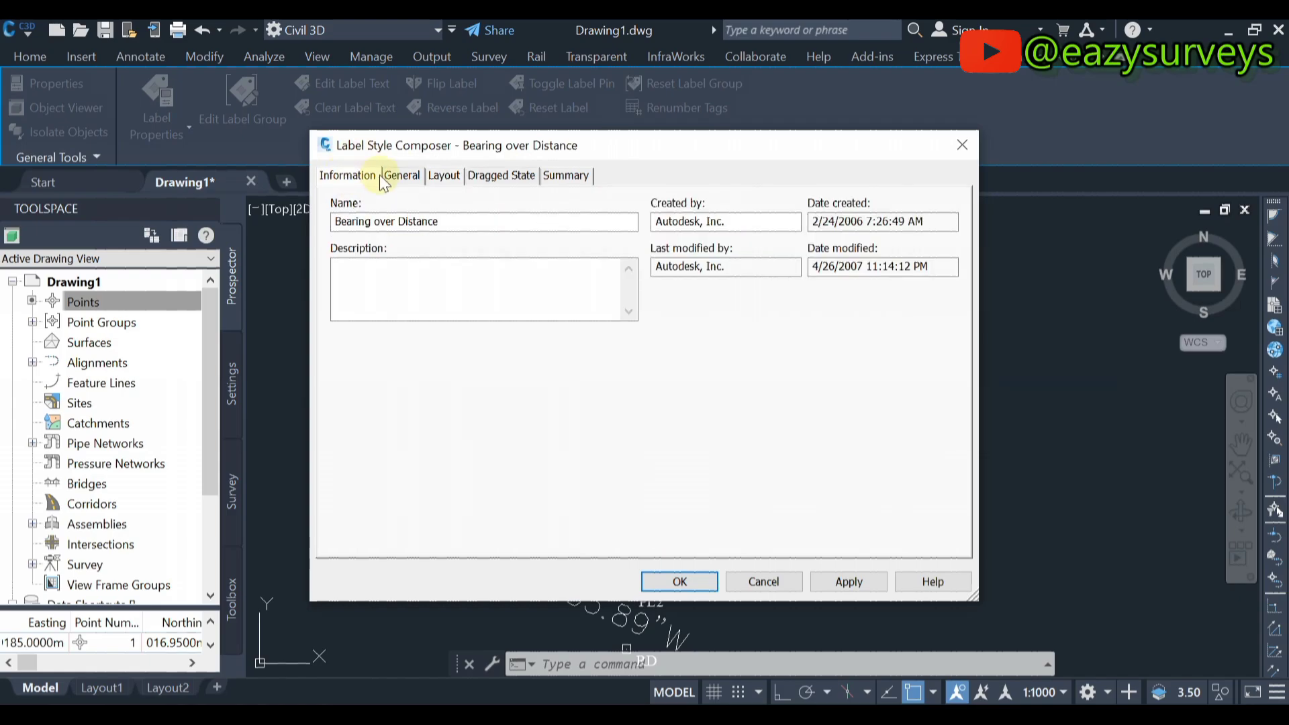
click(454, 182)
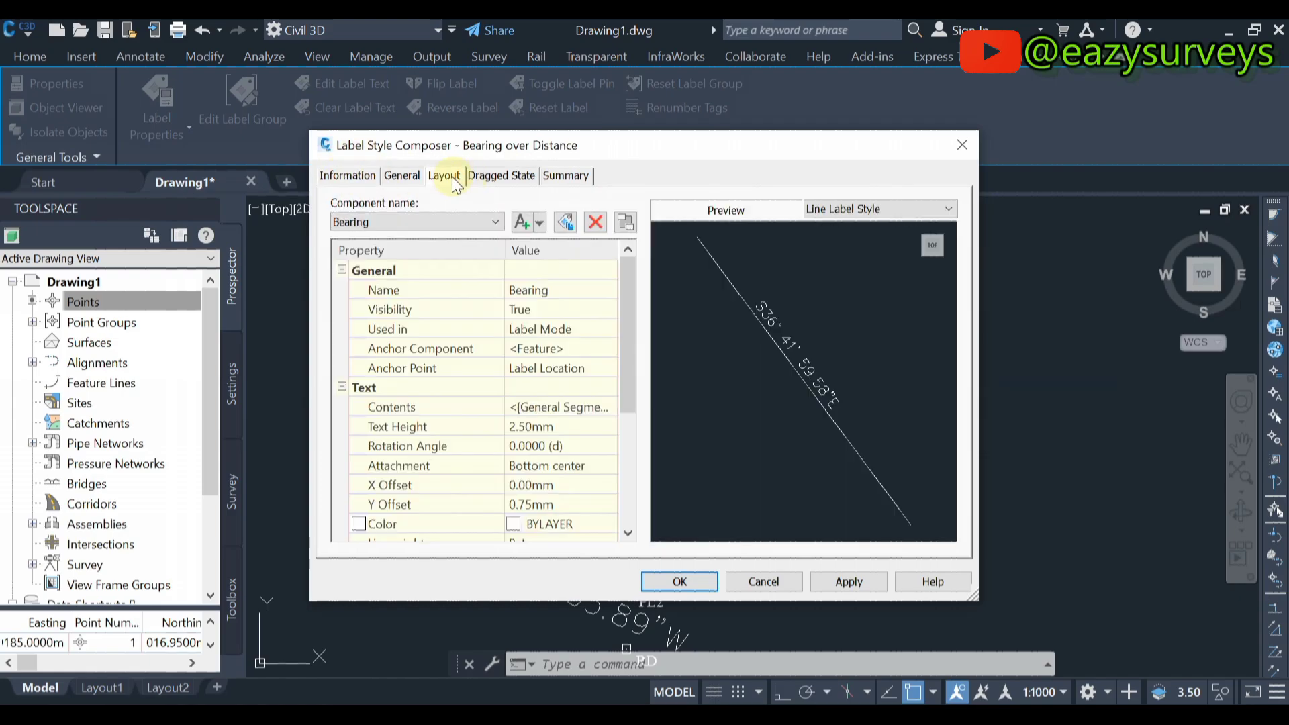
click(453, 220)
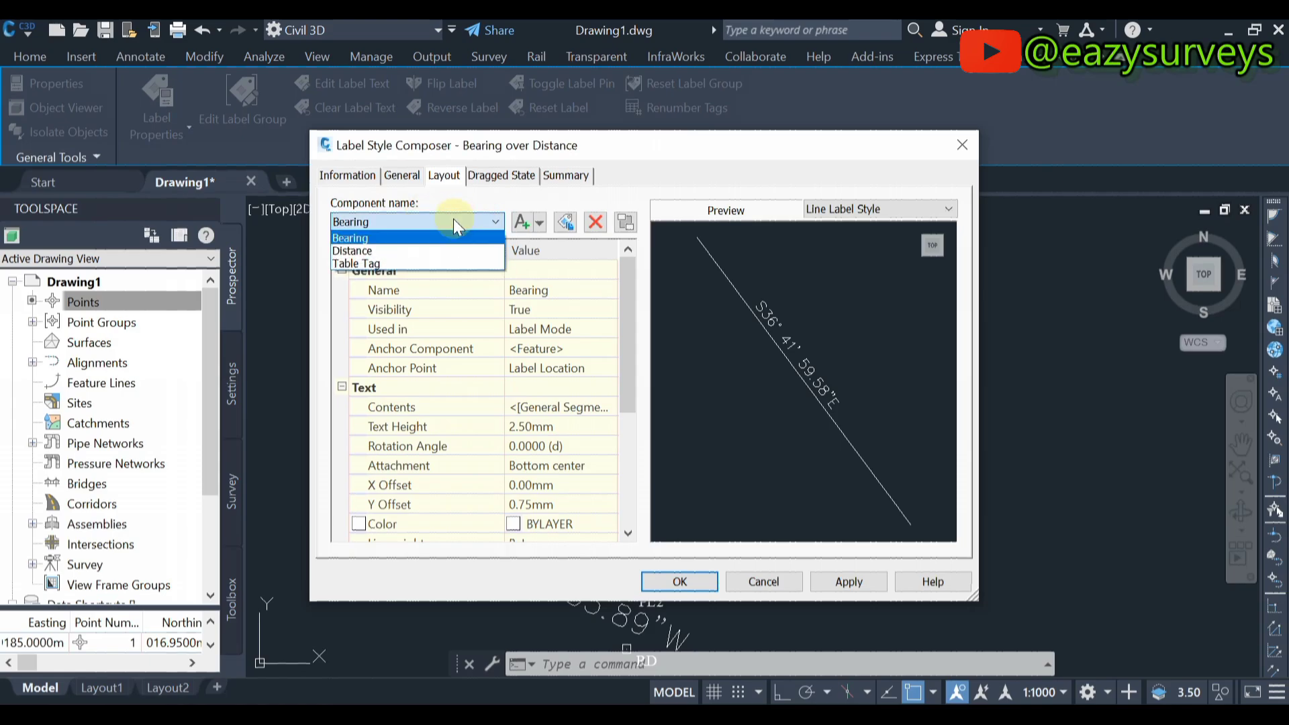
click(381, 240)
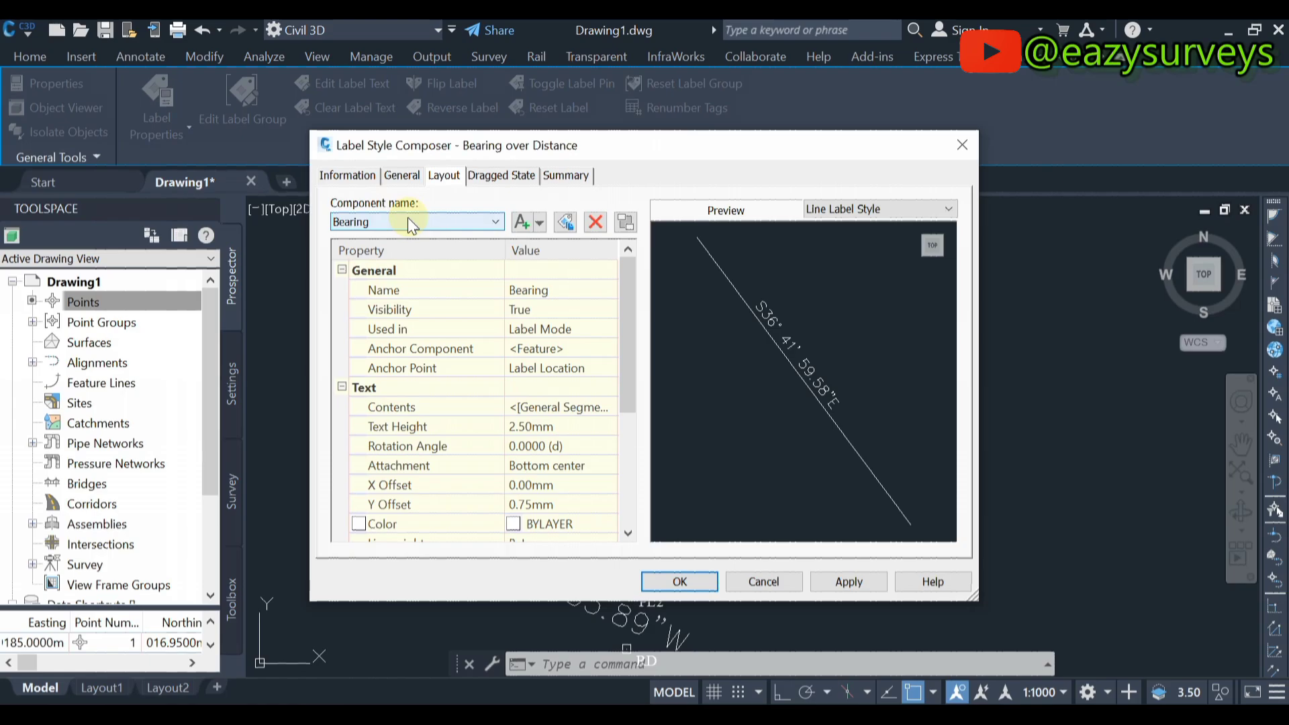
click(554, 309)
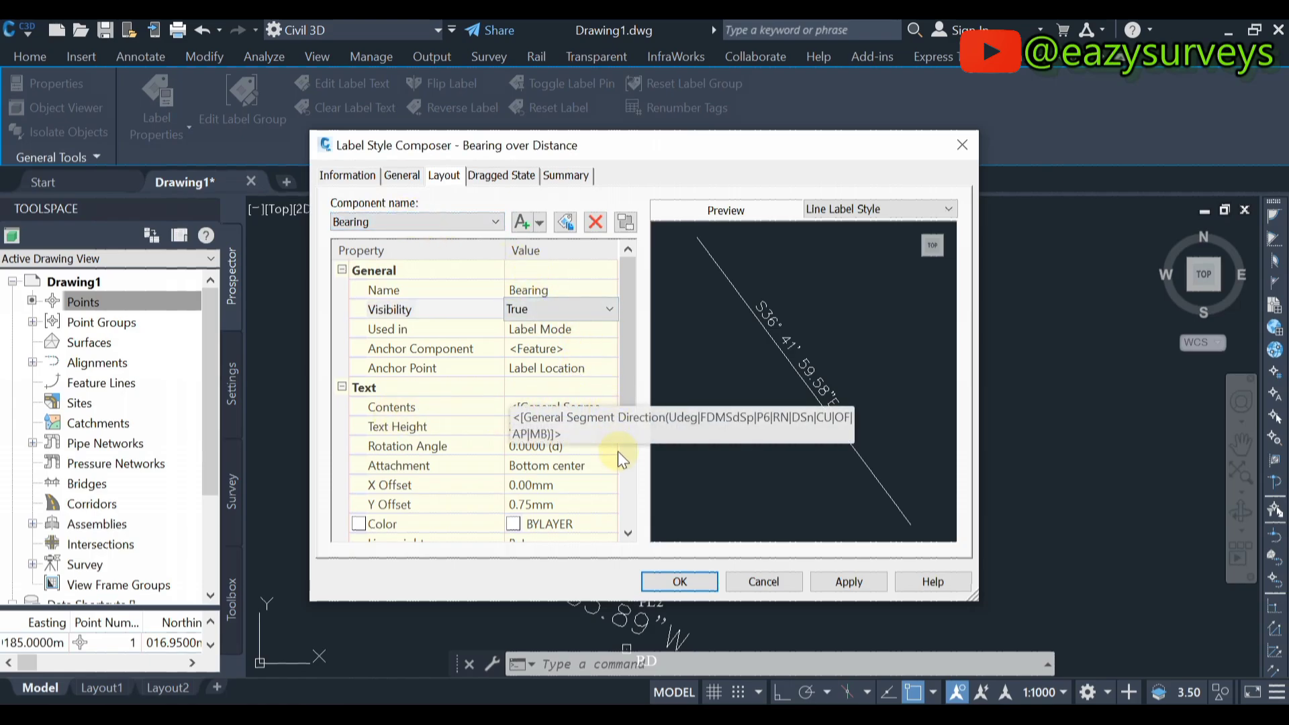
click(607, 409)
click(608, 406)
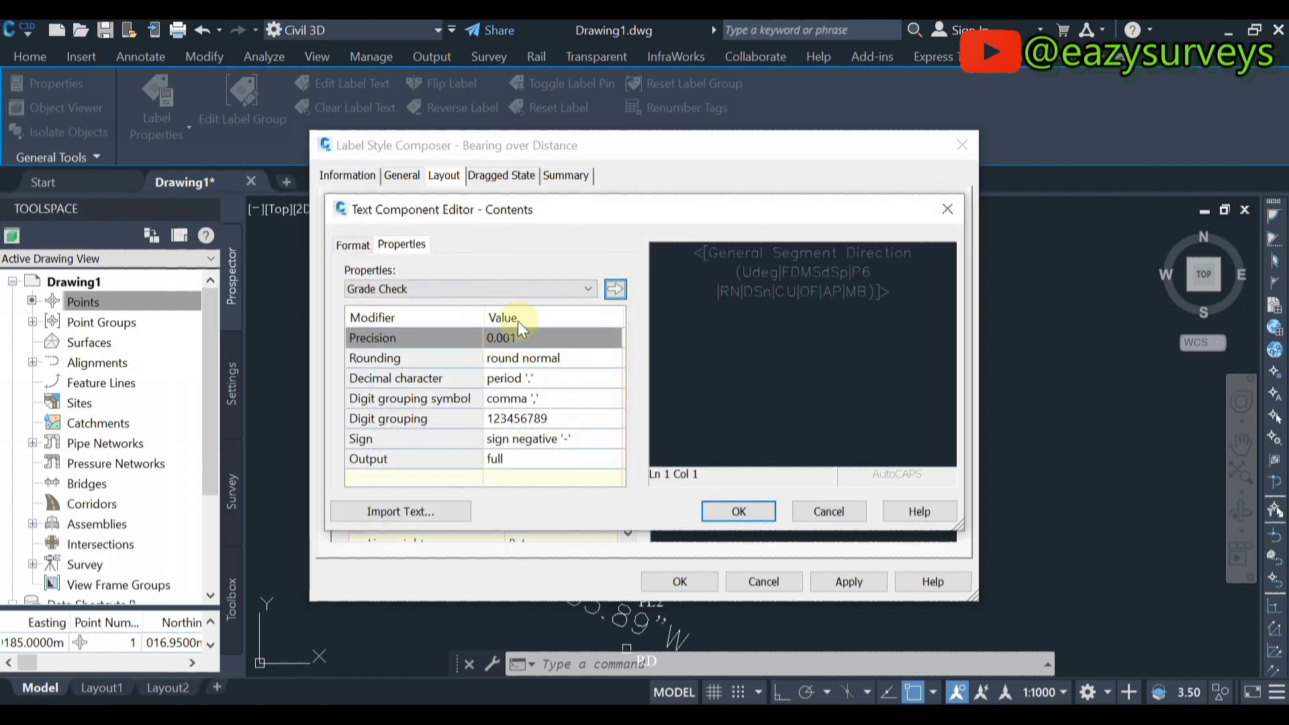
Select the whole General Segment Direction expression and choose degree units with the DD° MM' SS.SS" (spaced) format
drag(898, 291, 697, 243)
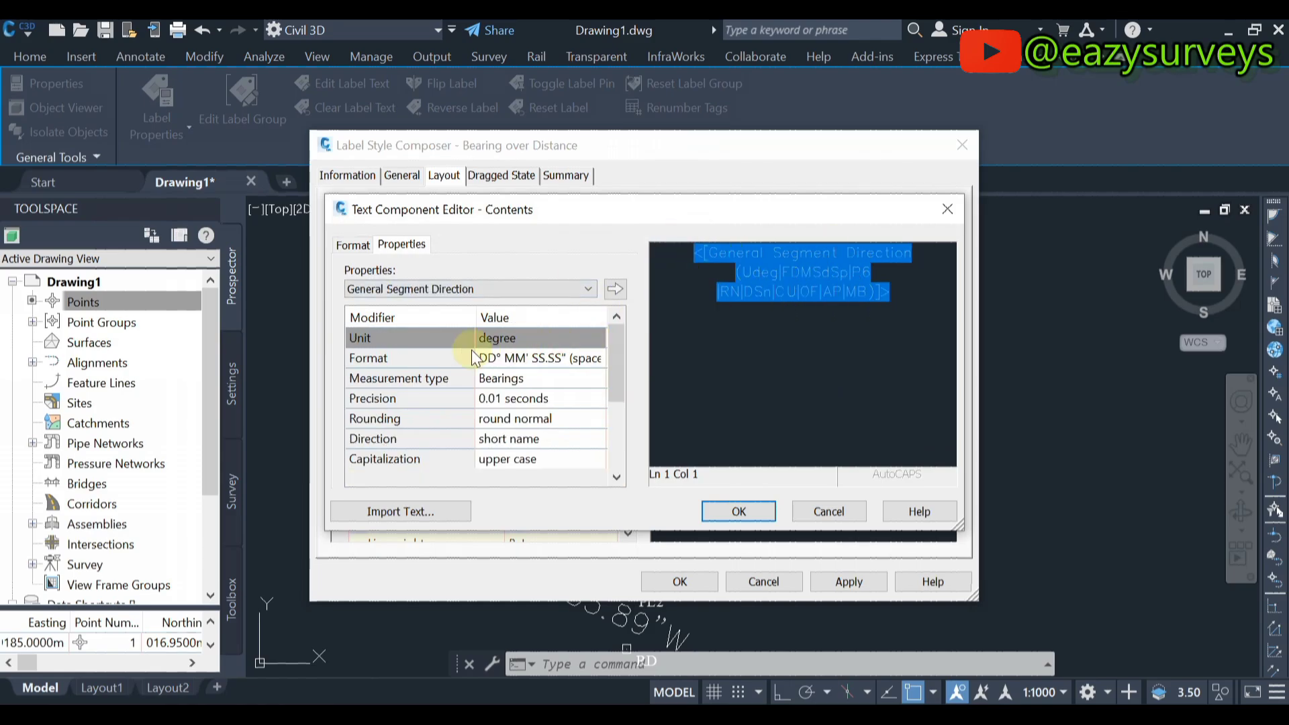
click(548, 339)
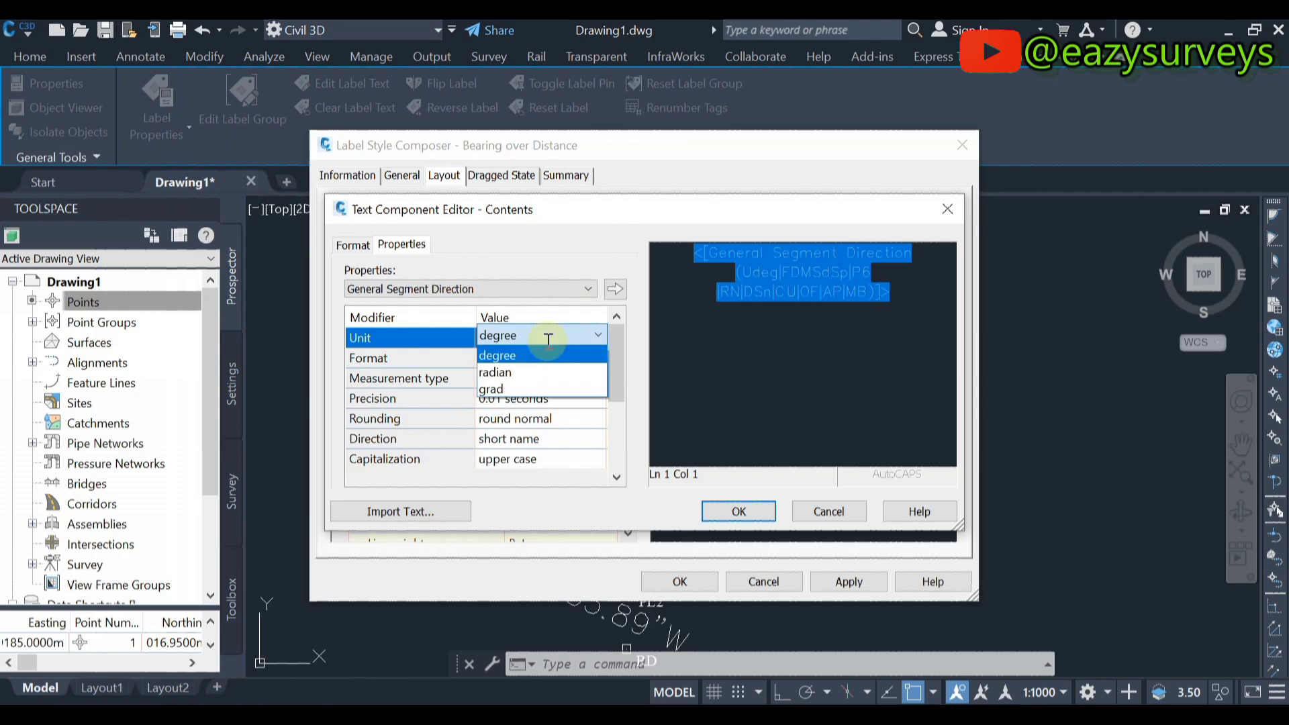
click(548, 338)
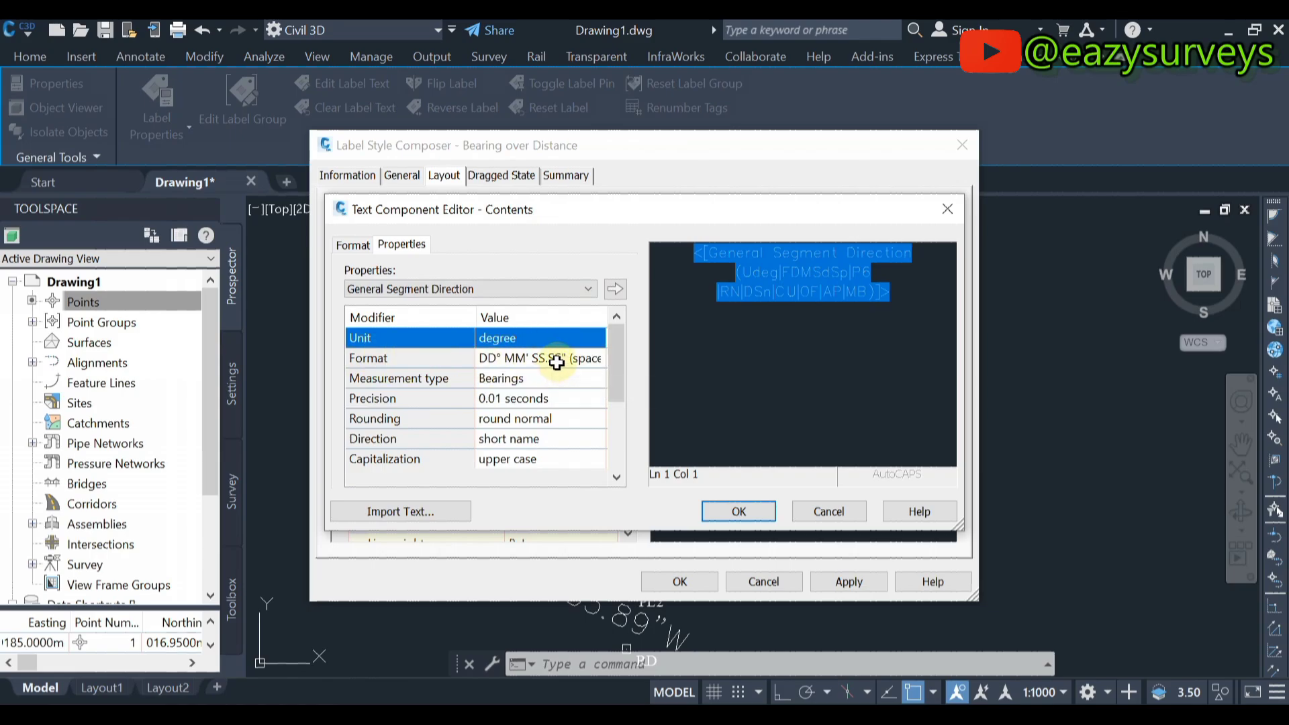
click(558, 361)
click(558, 360)
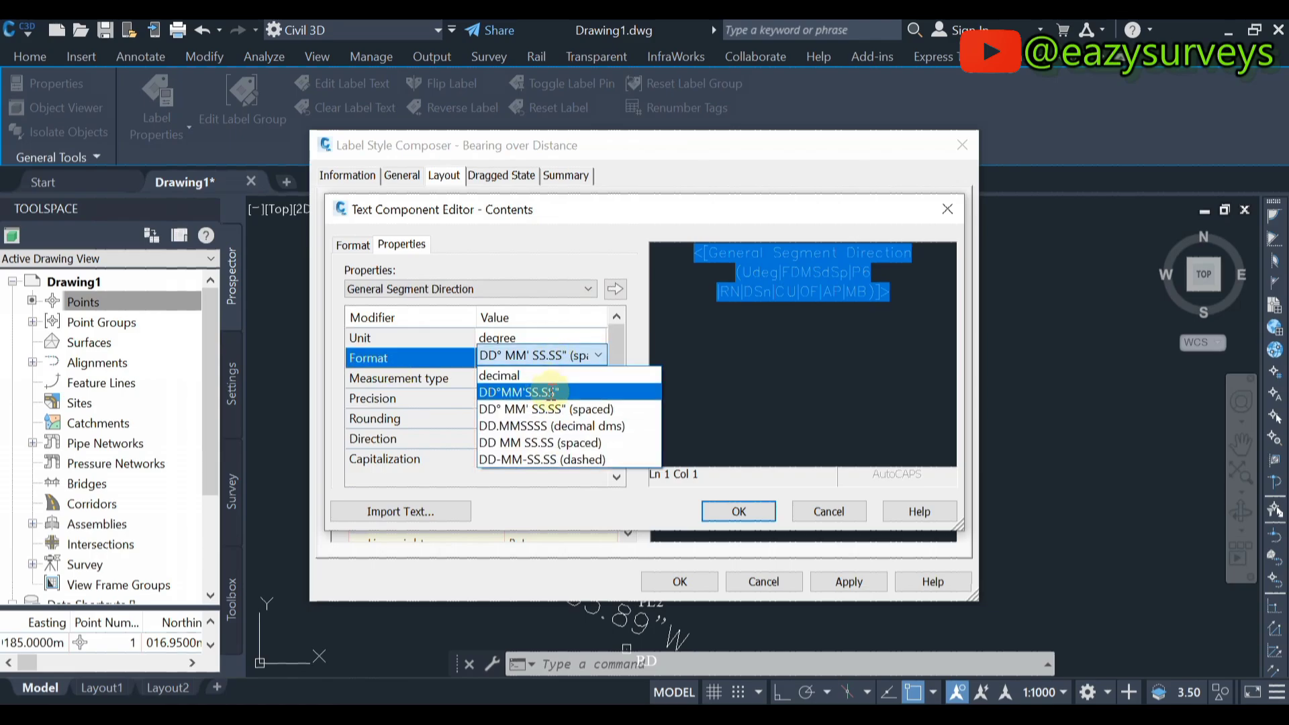
click(555, 410)
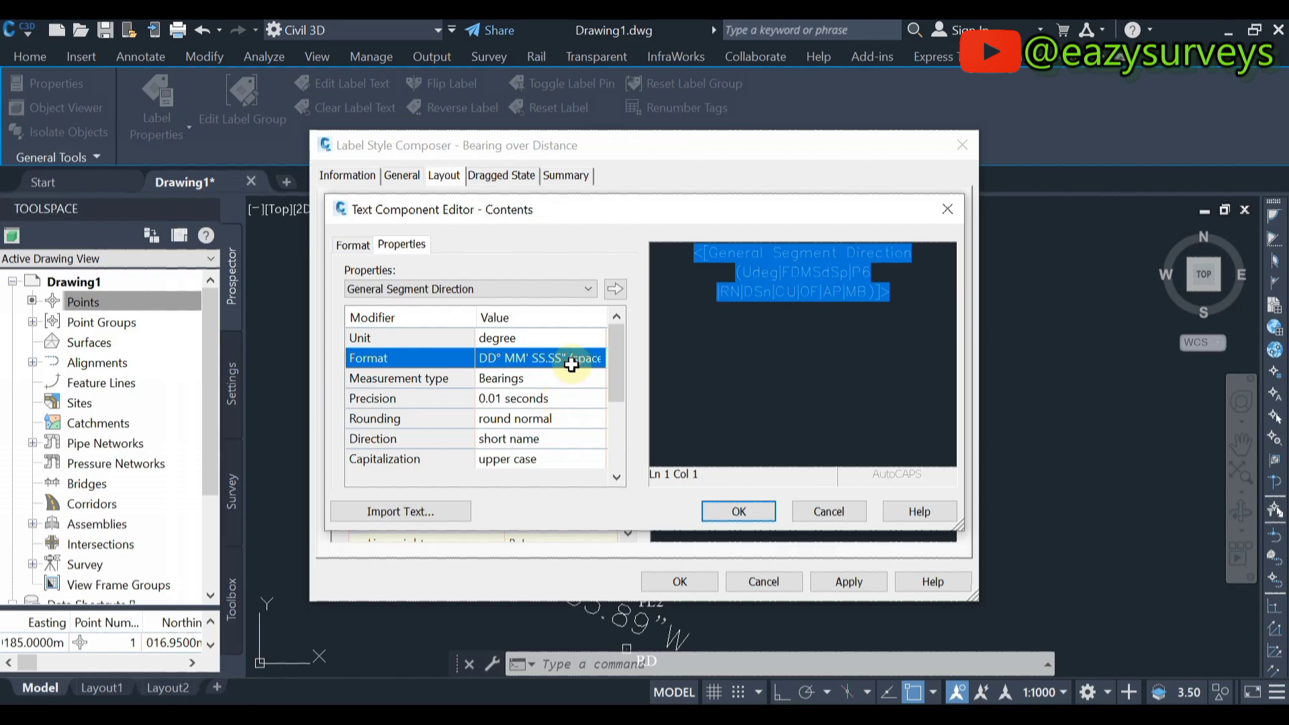
Set the direction's measurement type to North Azimuth and precision to 1 minute, and update the expression with these settings
click(524, 378)
click(528, 378)
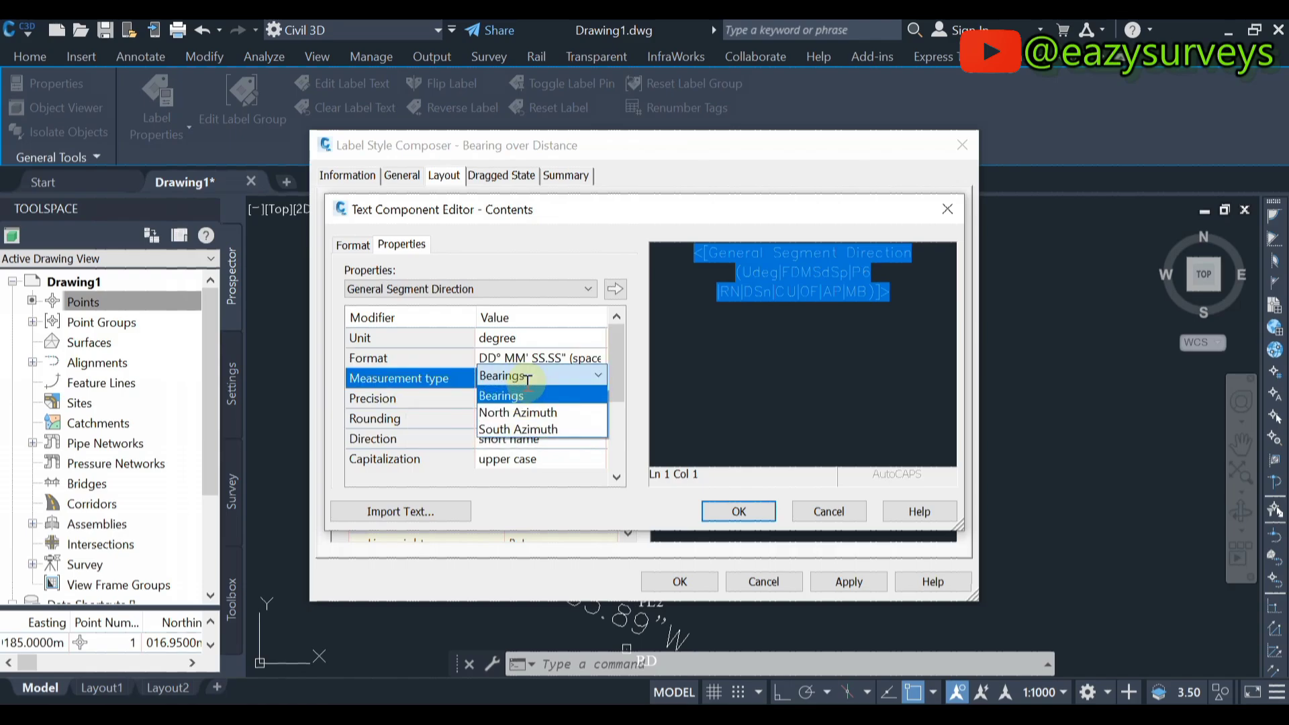
click(526, 414)
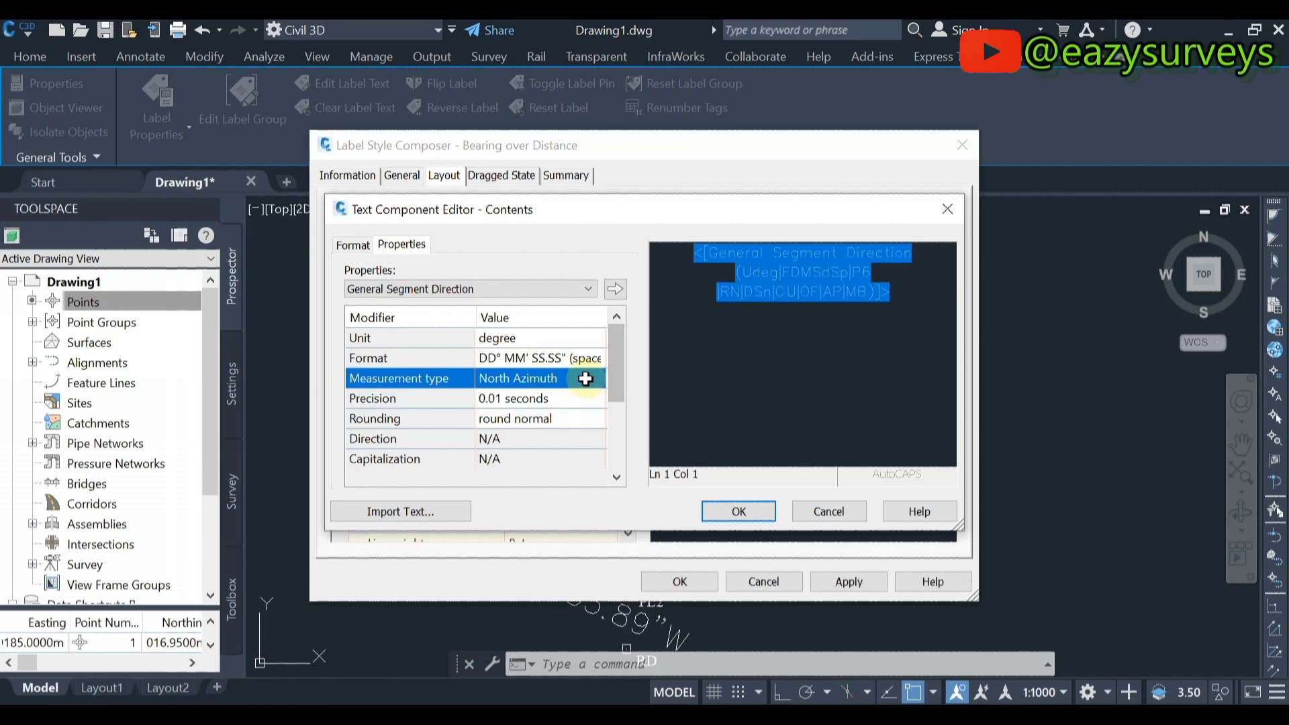
click(511, 398)
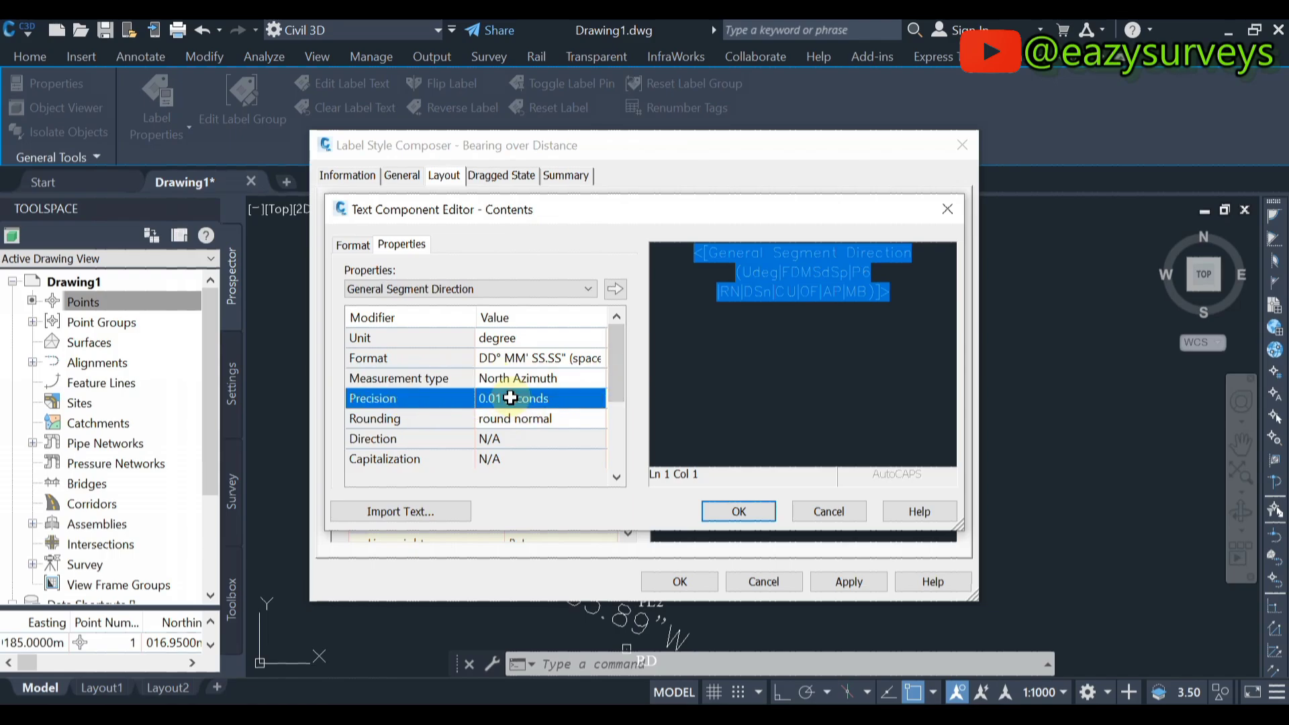
click(510, 398)
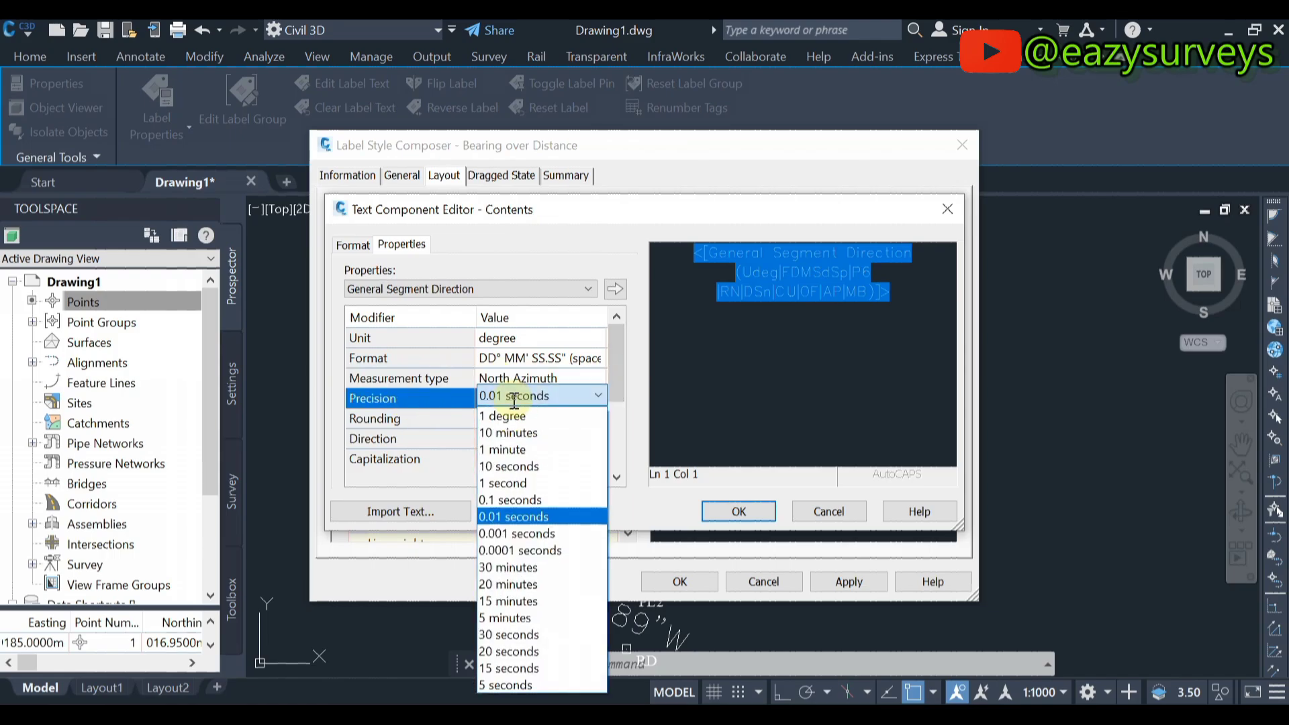
click(521, 446)
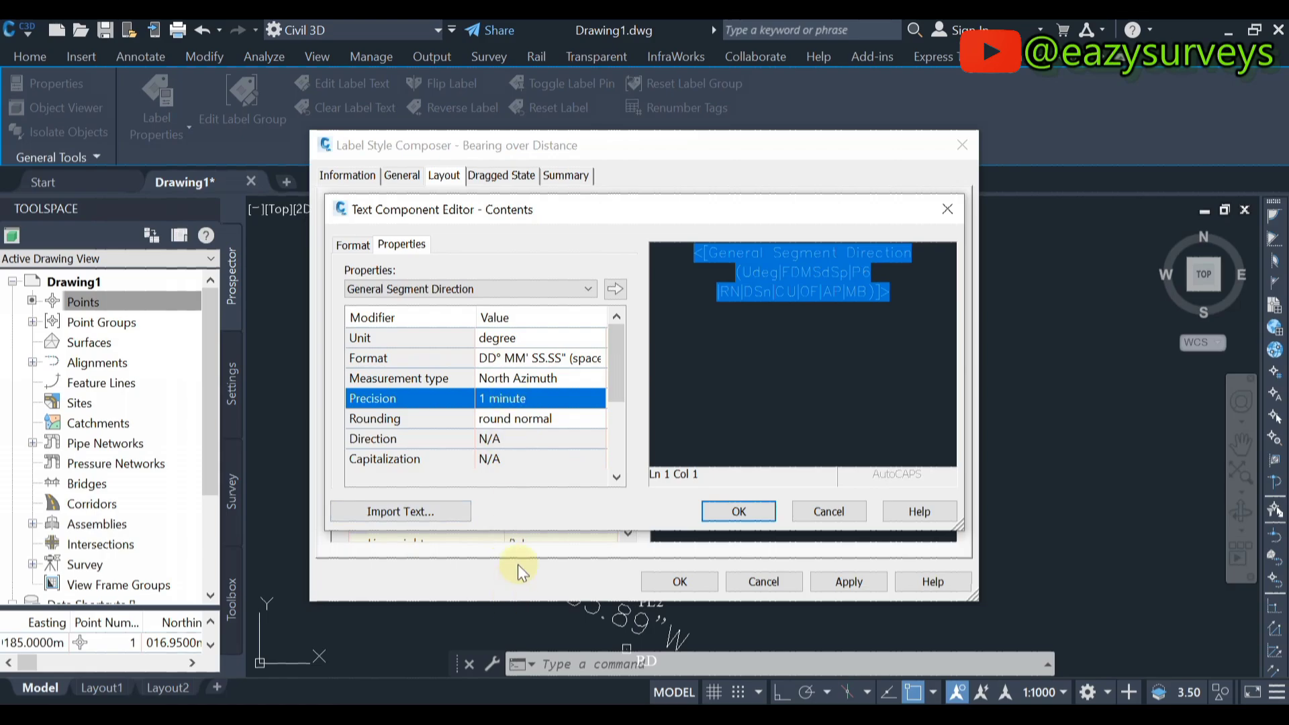
click(614, 289)
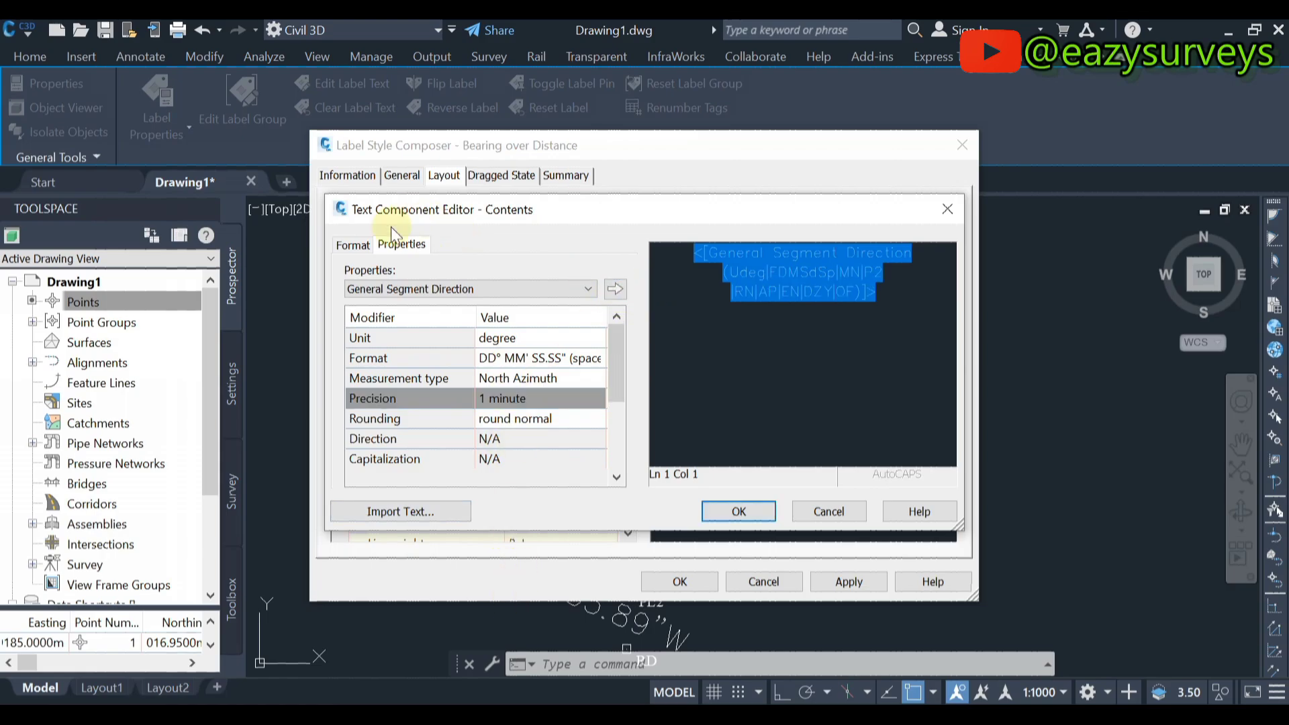
Format the bearing text in Times New Roman with red color and accept the edited contents
click(363, 246)
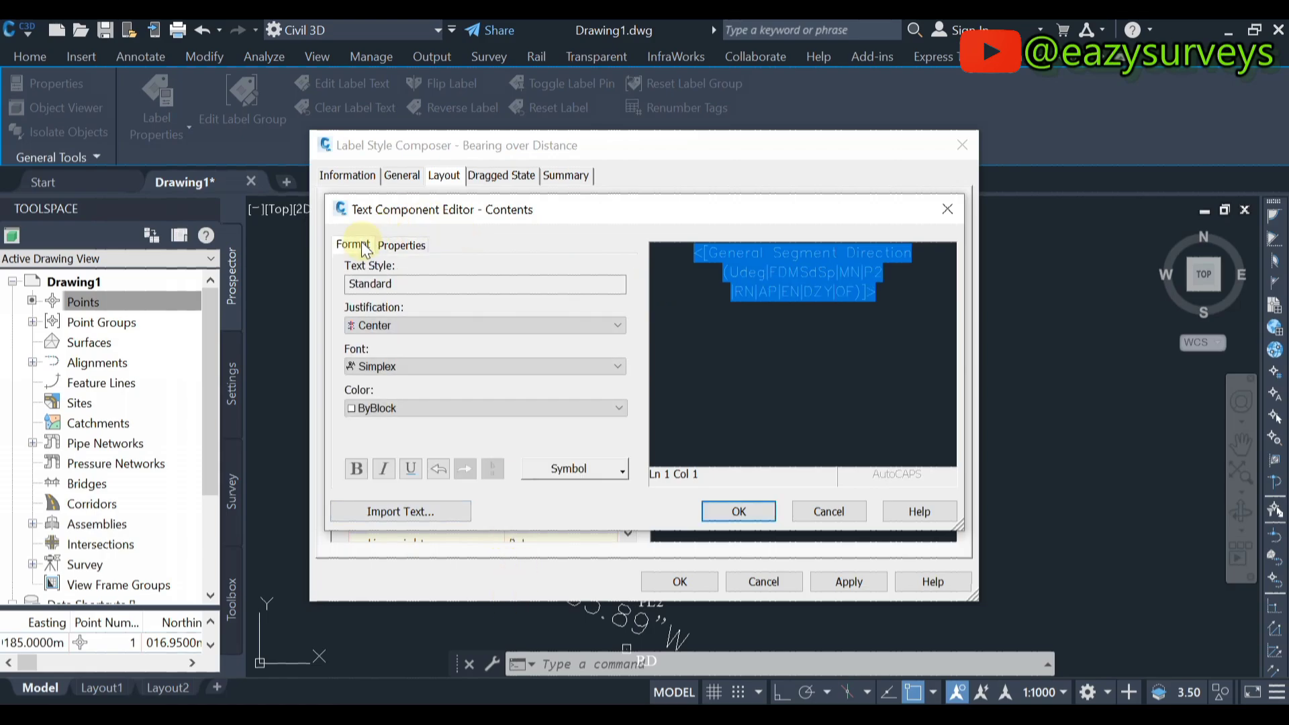
click(386, 366)
key(t)
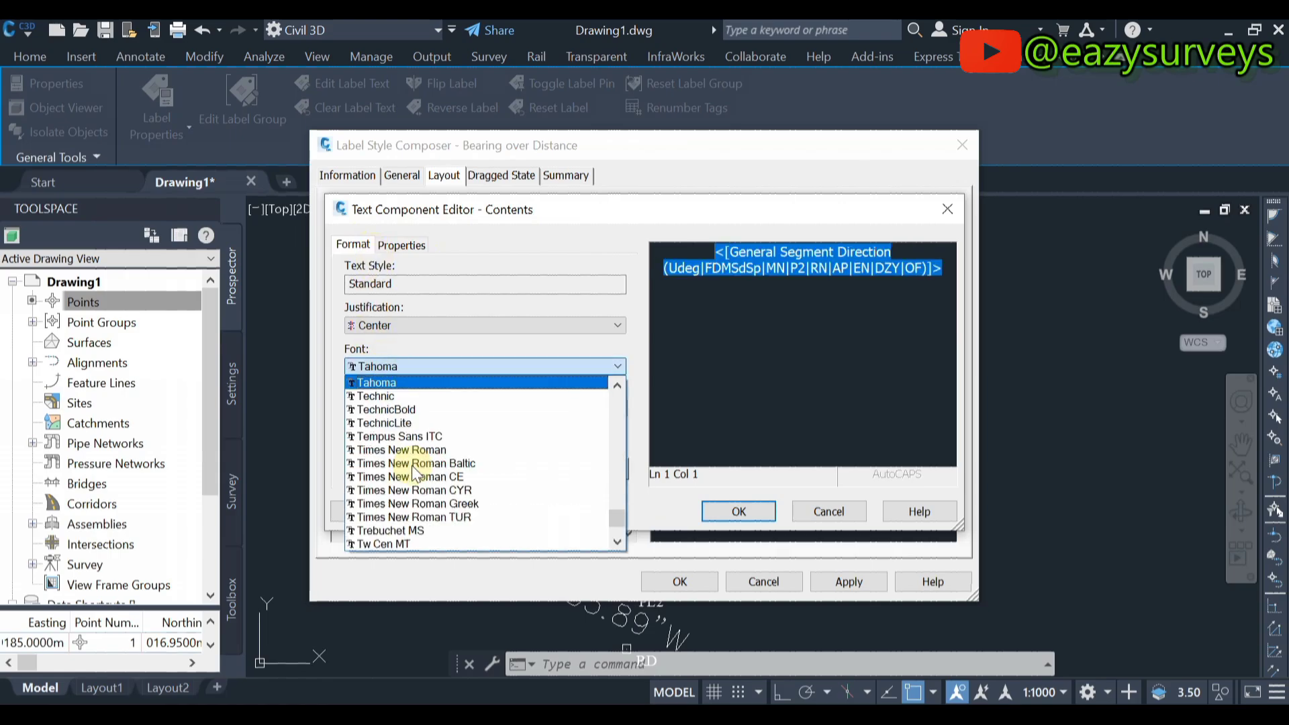
click(415, 450)
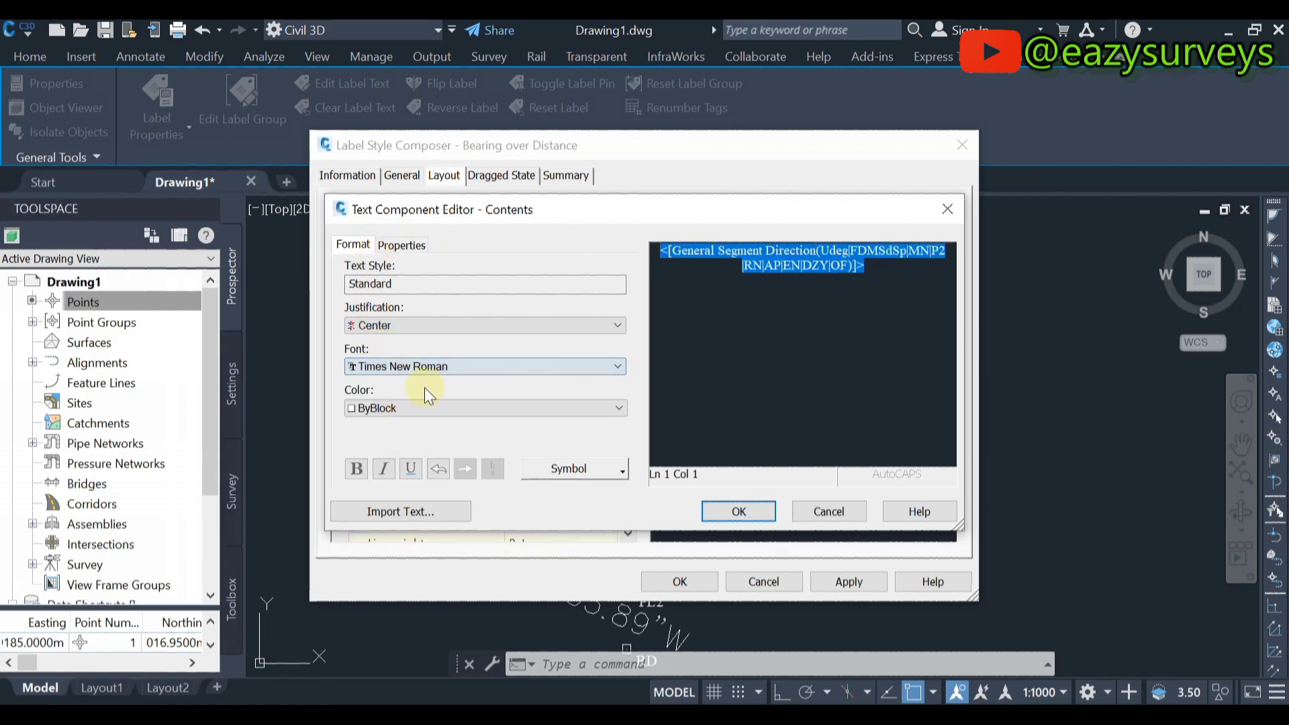
click(362, 407)
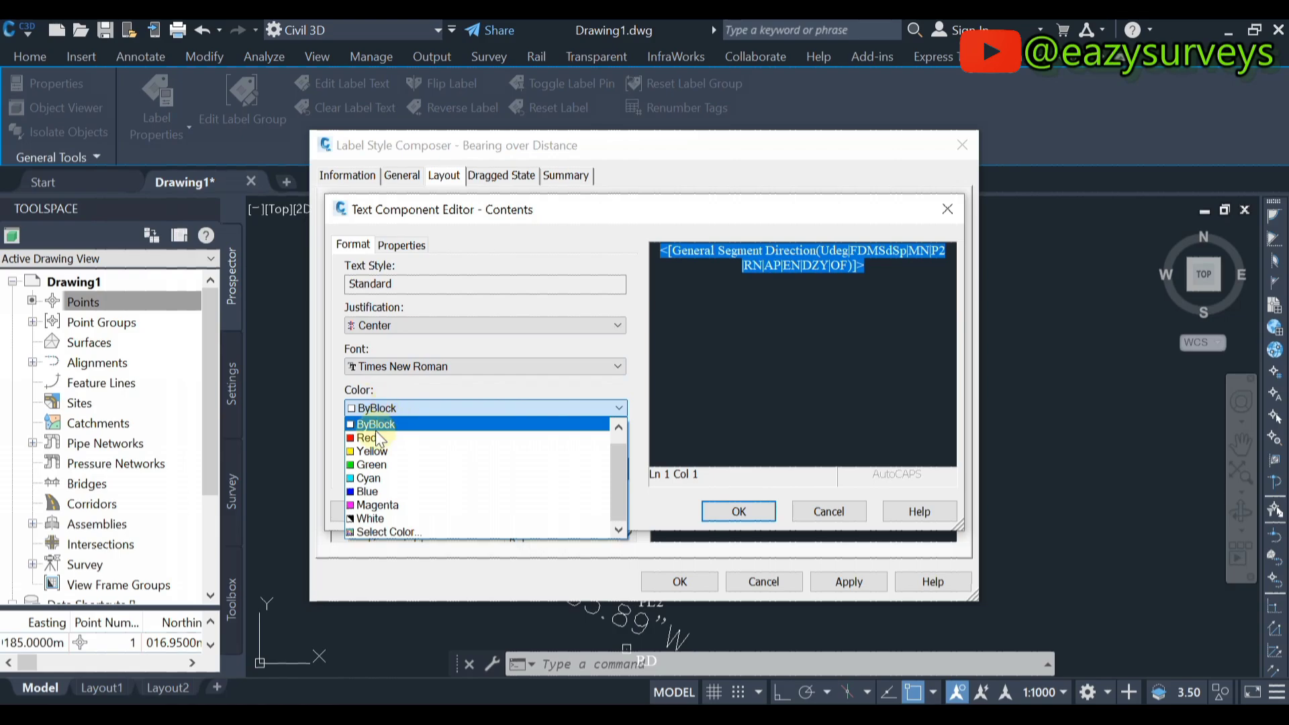
click(372, 438)
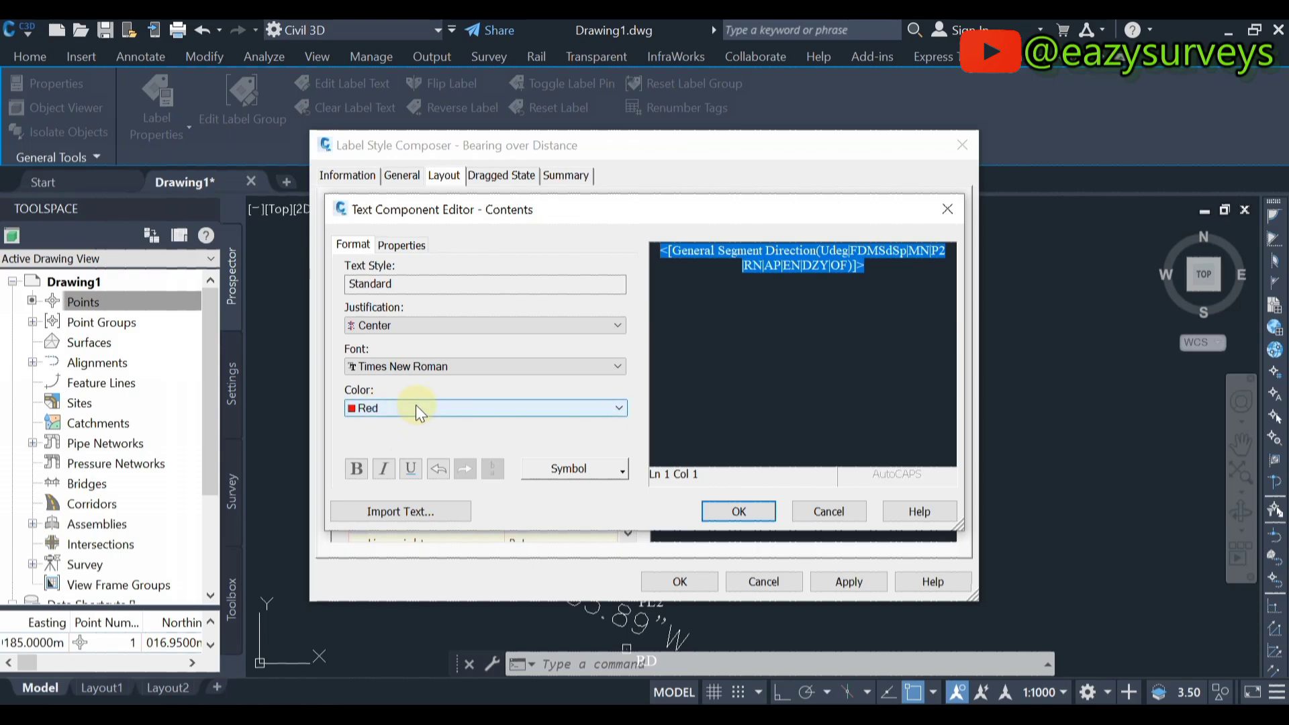
click(737, 512)
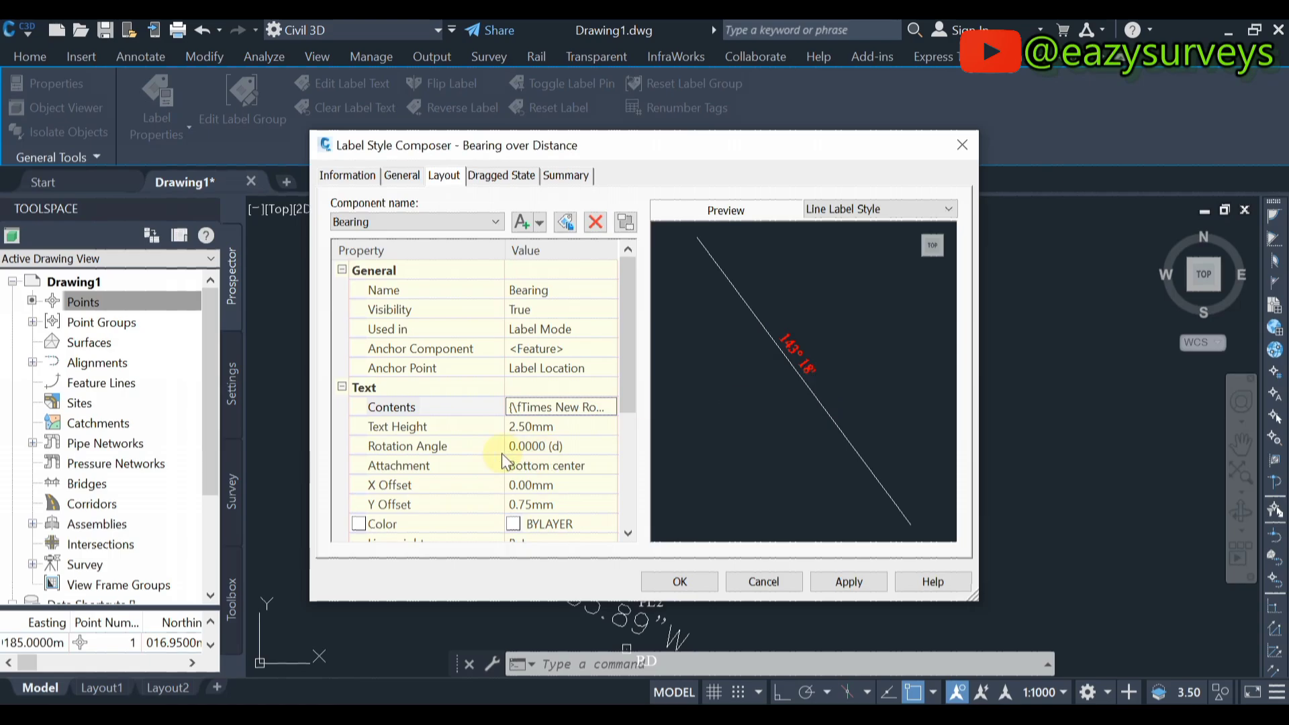
Set the Bearing component's text height to 1.2 mm
click(587, 426)
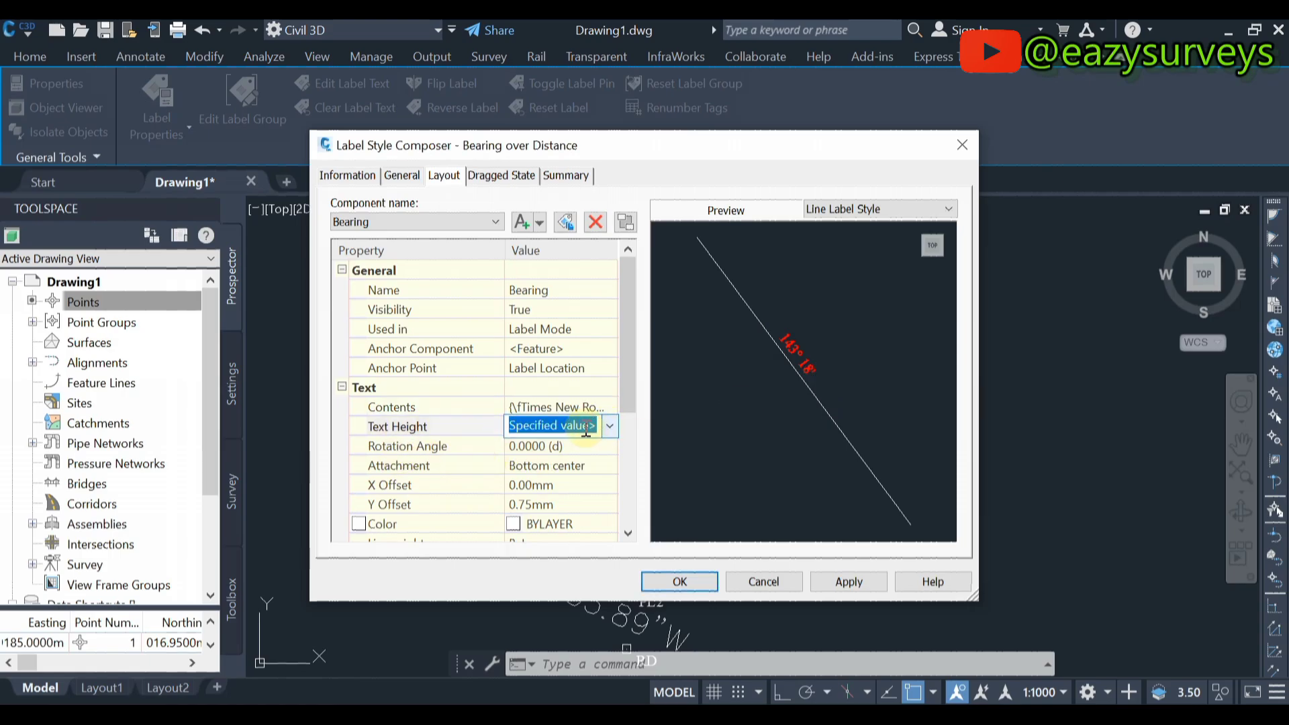
text(1)
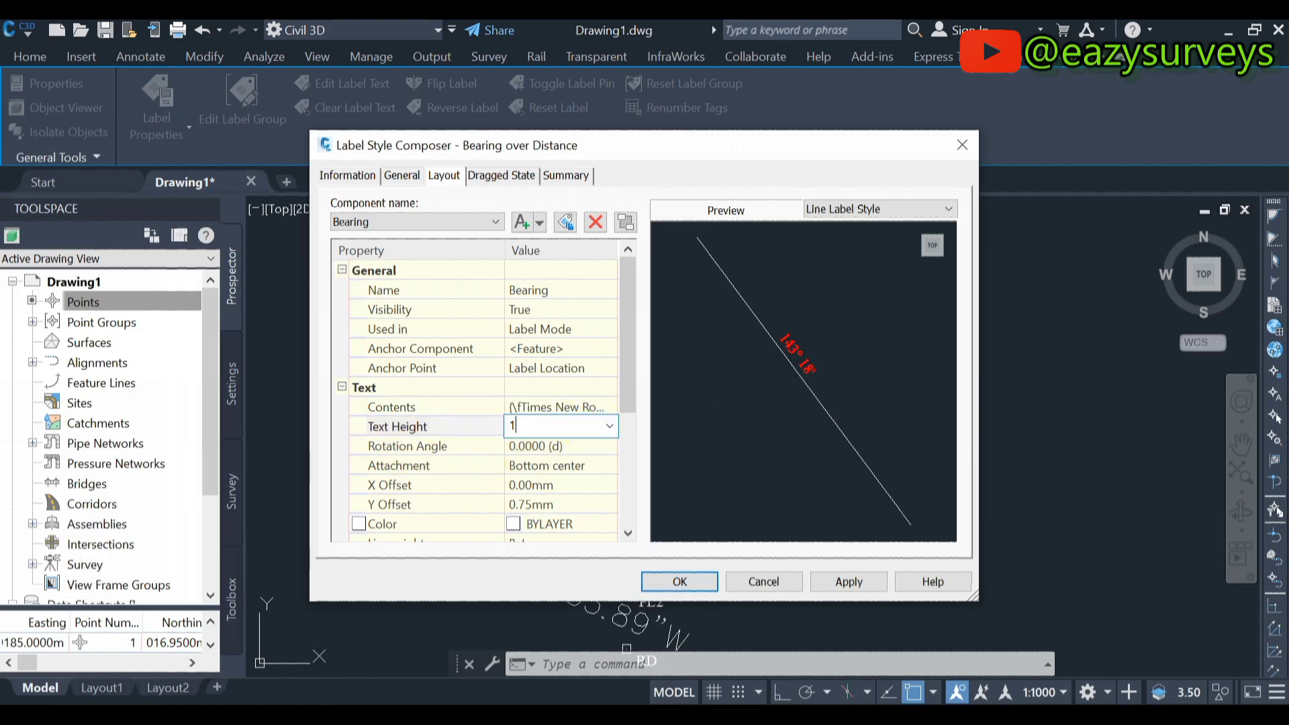
text(.2)
click(562, 458)
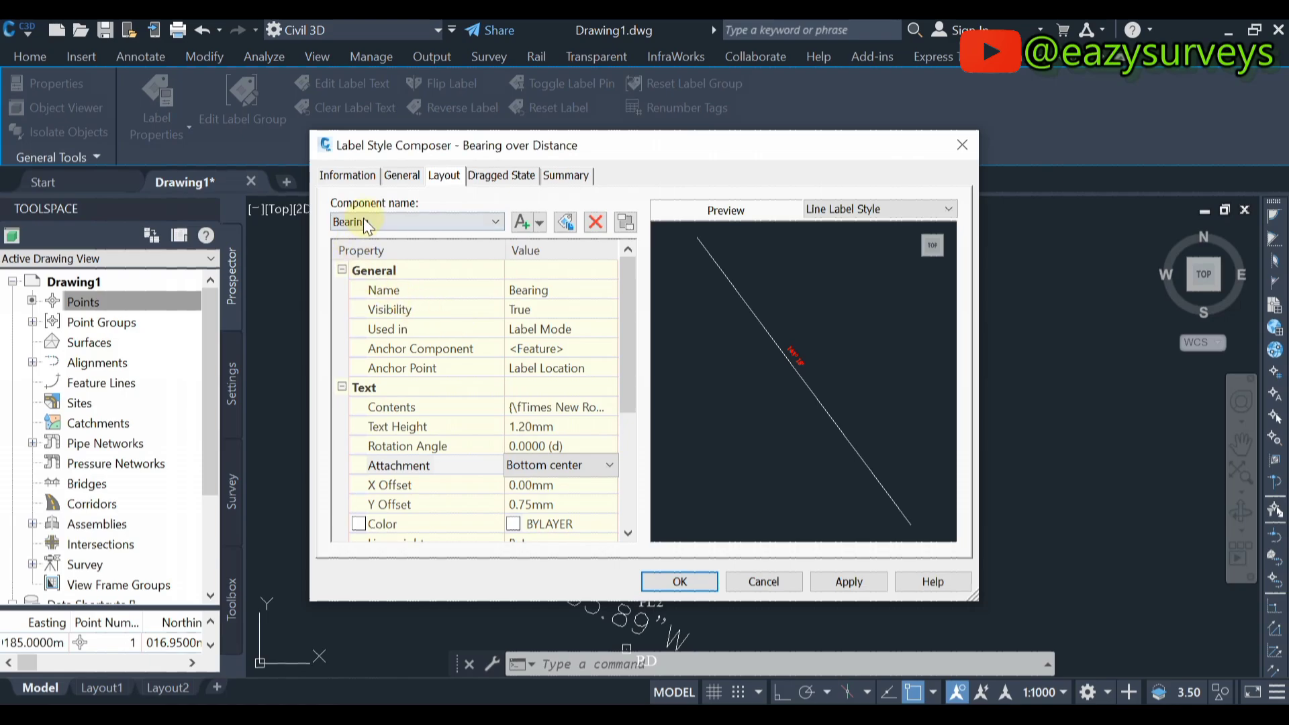
Switch to the Distance component of the label style and set its text height to 1.2 mm
click(396, 220)
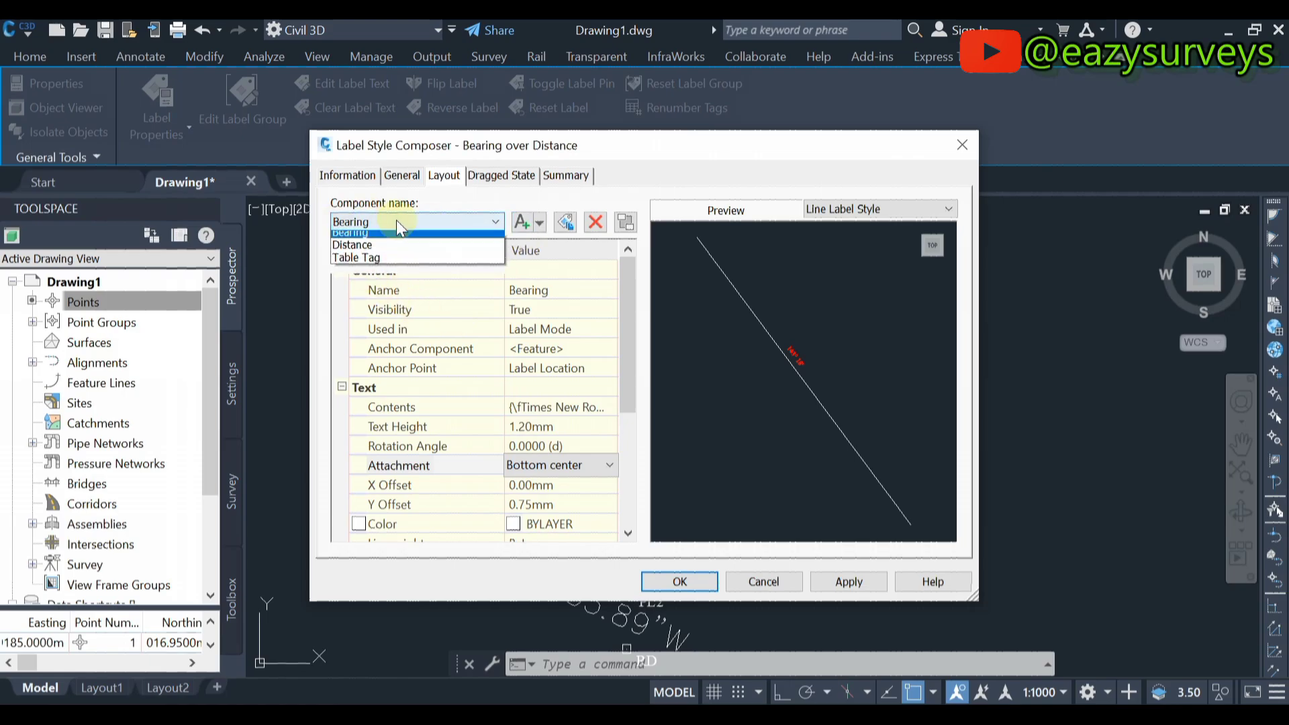
click(363, 249)
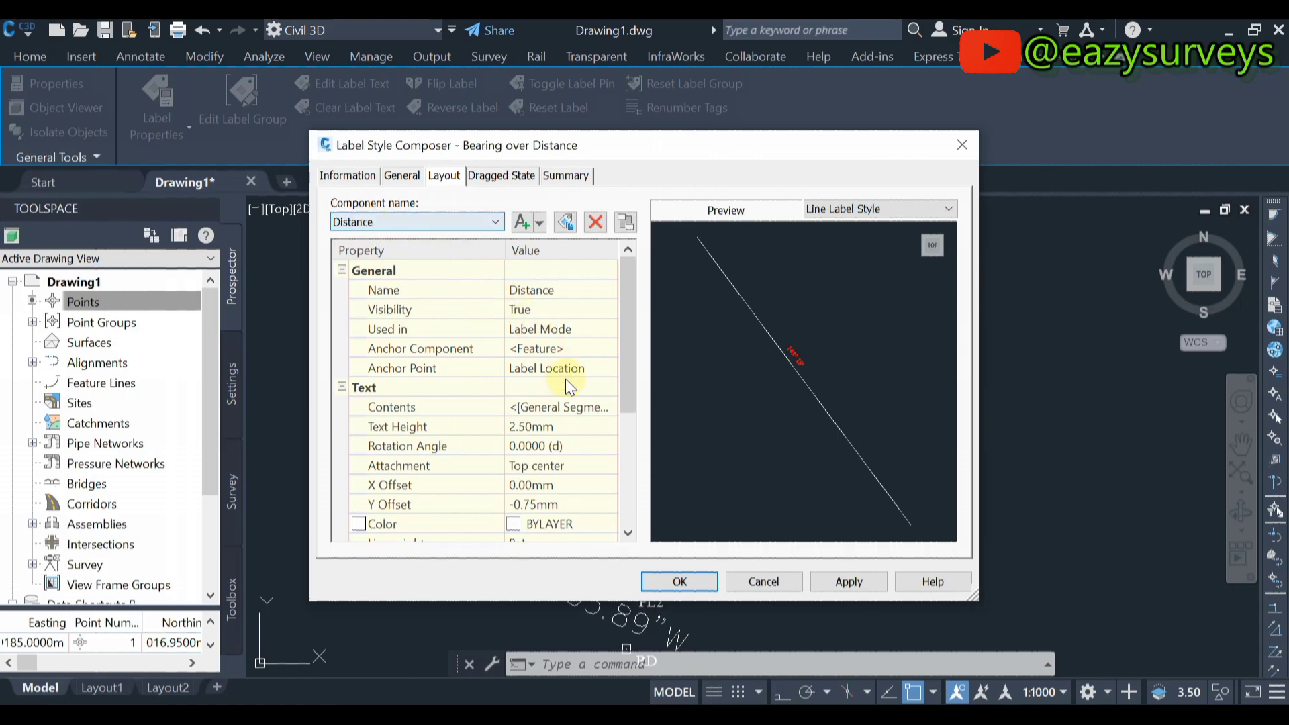
click(523, 428)
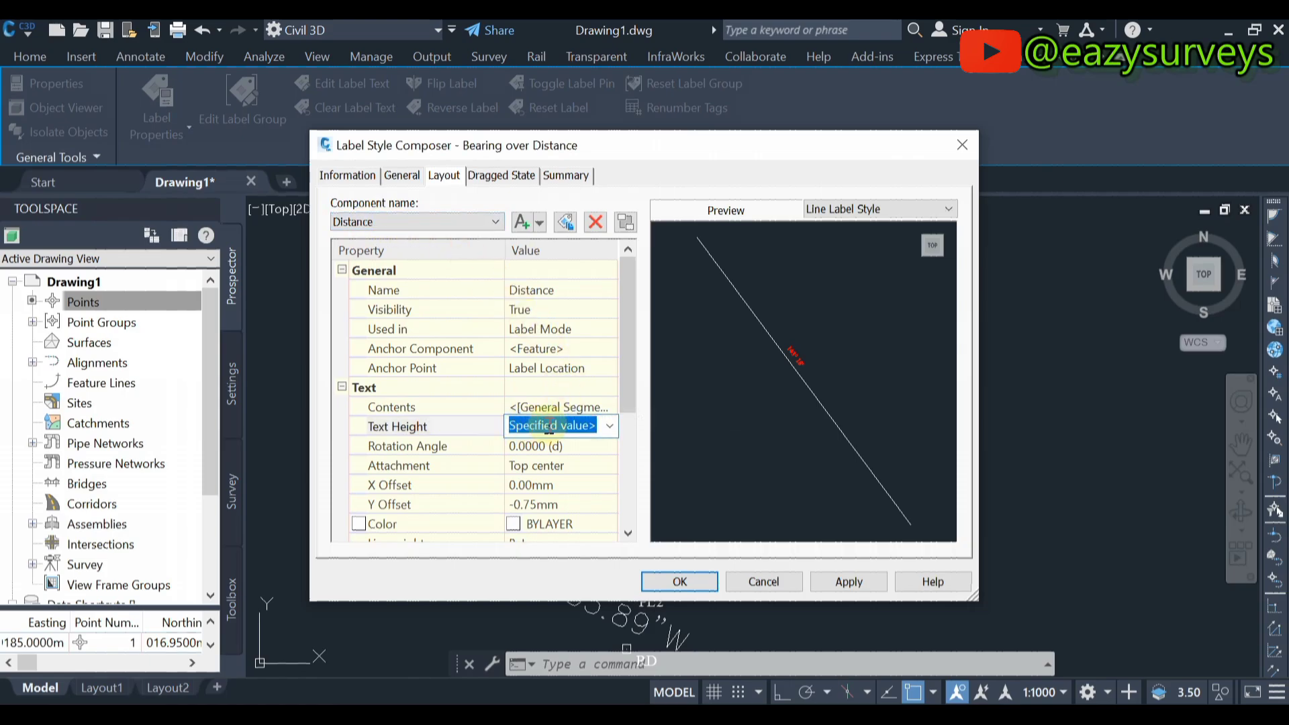
text(1.)
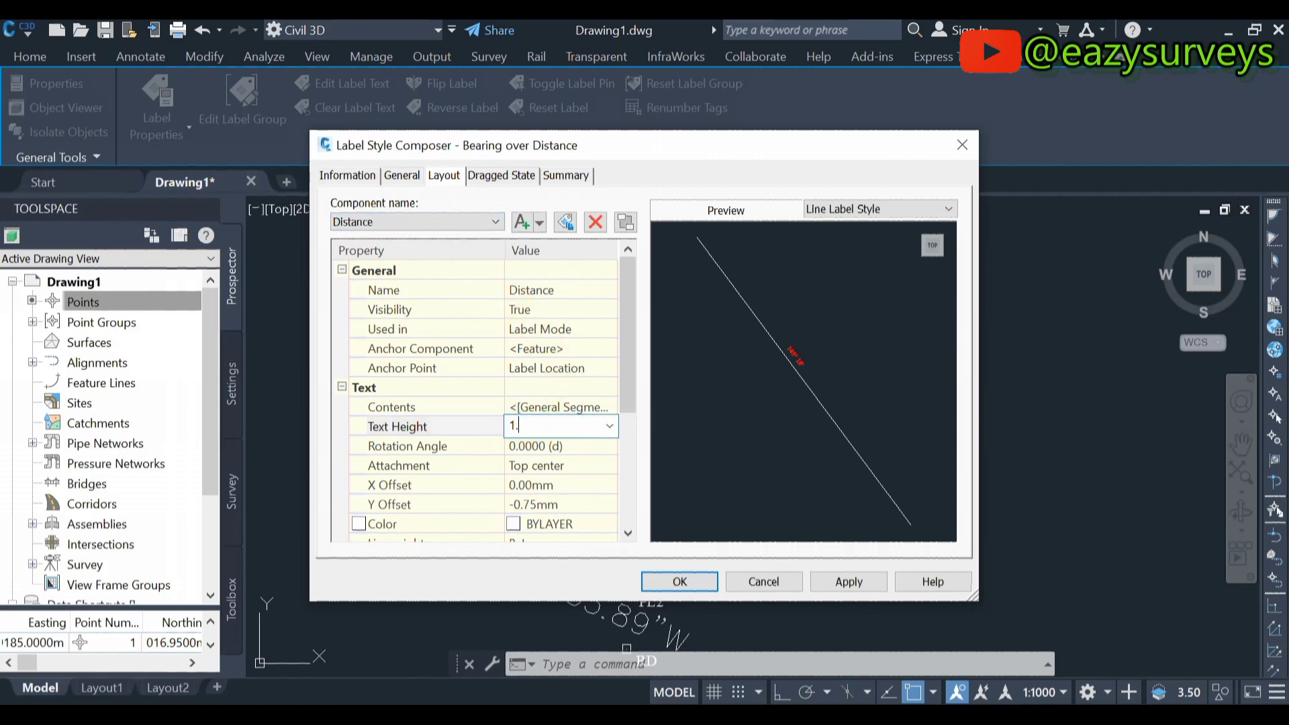
text(2)
click(581, 465)
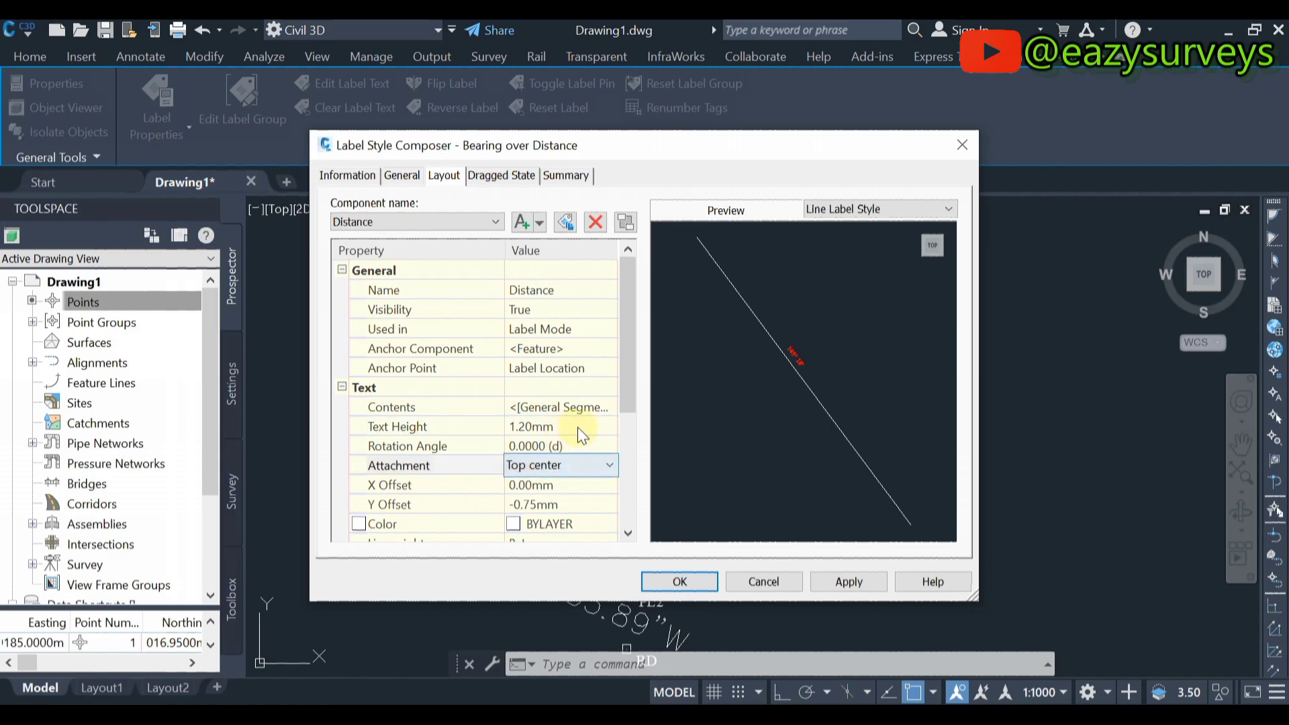
Set the Distance contents' General Segment Length to meter units with 0.01 precision, and update the whole expression with these settings
click(608, 407)
click(607, 407)
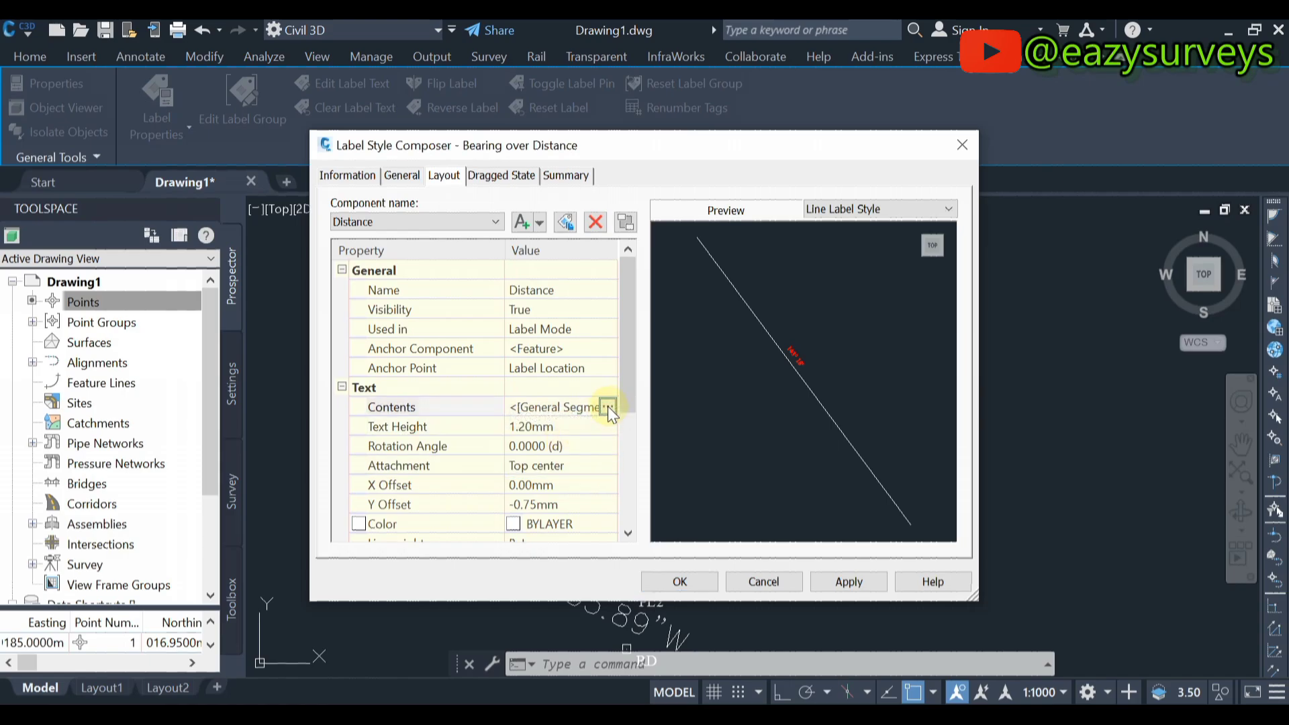
drag(871, 286, 653, 262)
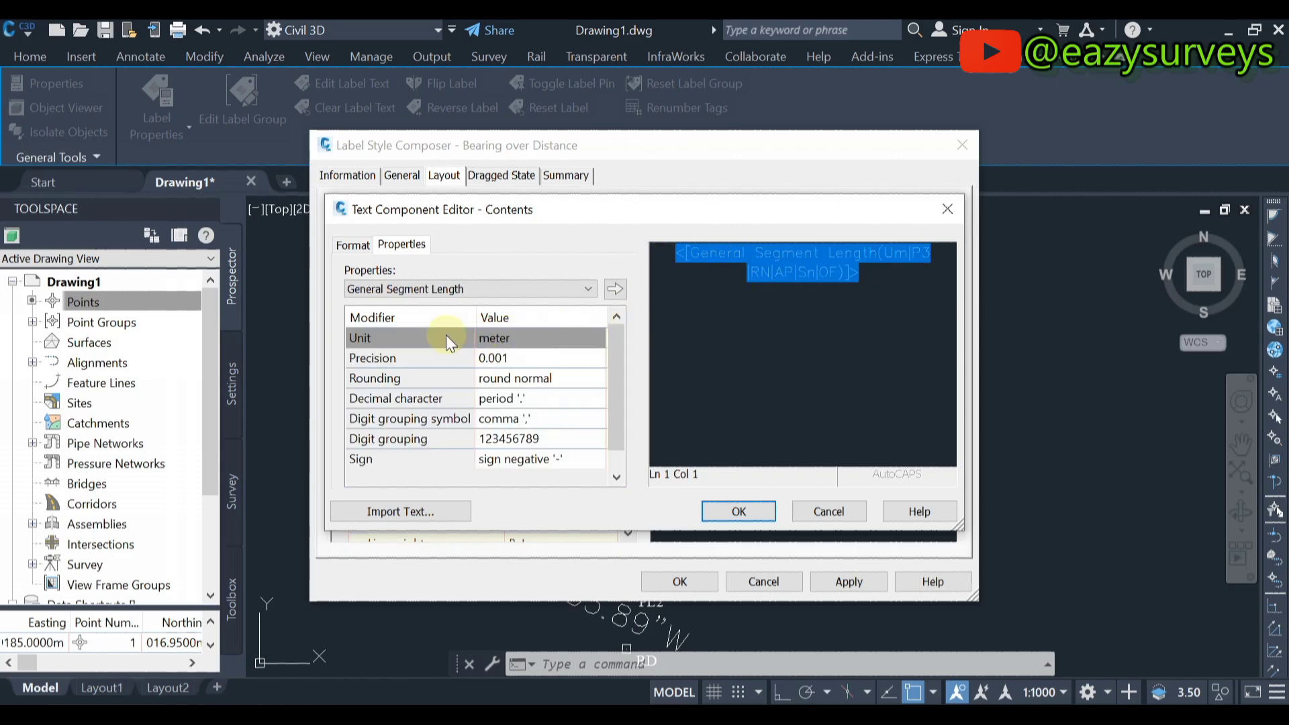
click(535, 342)
click(537, 341)
click(540, 340)
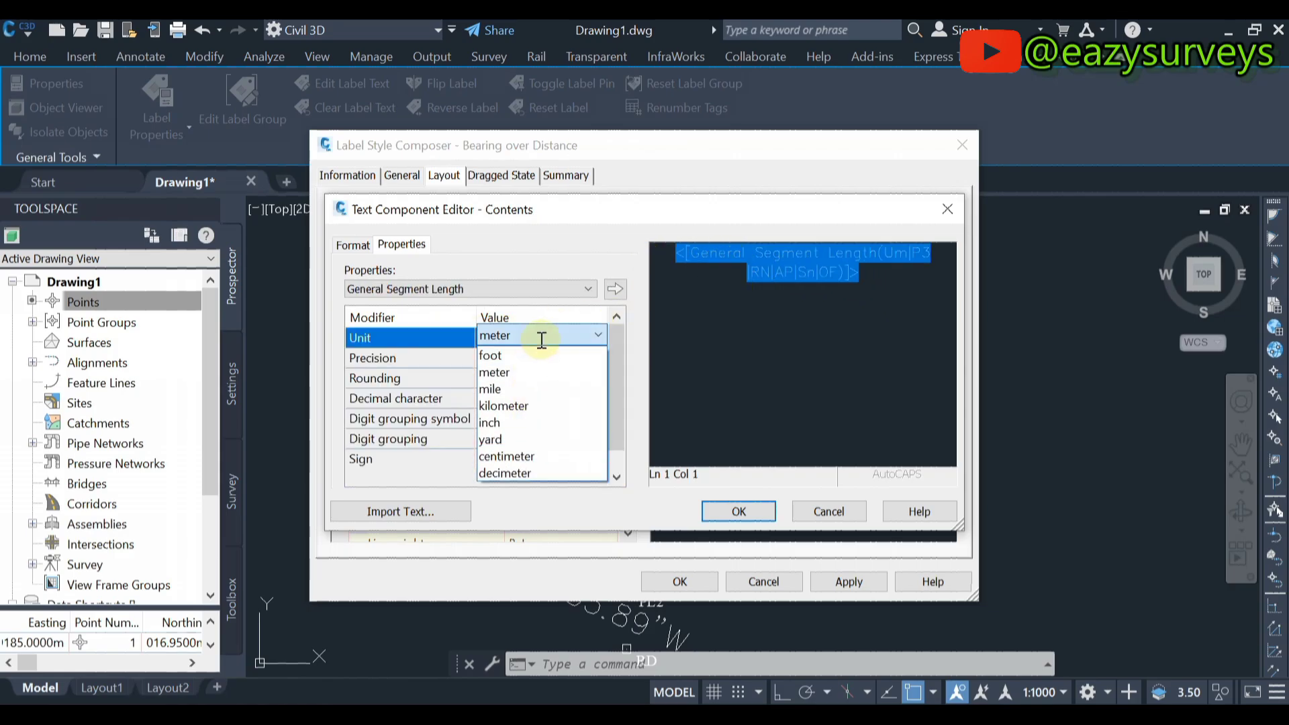
click(525, 373)
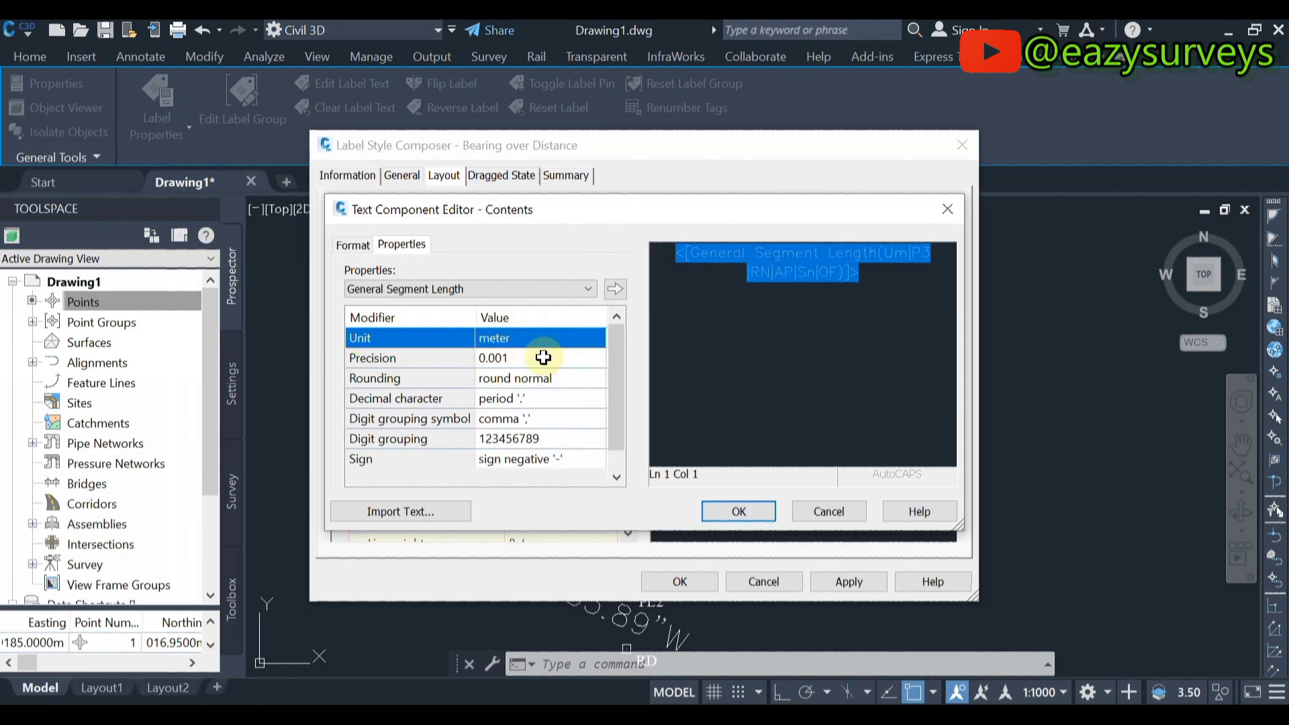
click(543, 357)
click(543, 357)
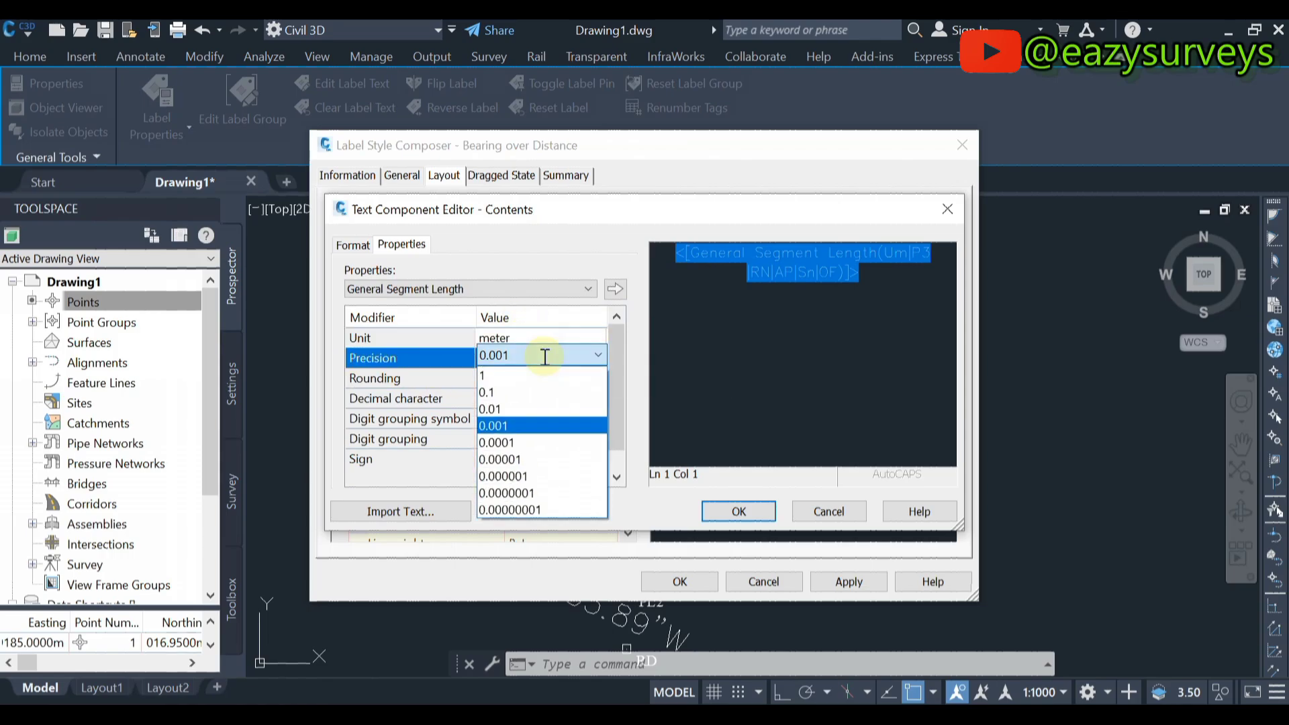
click(500, 409)
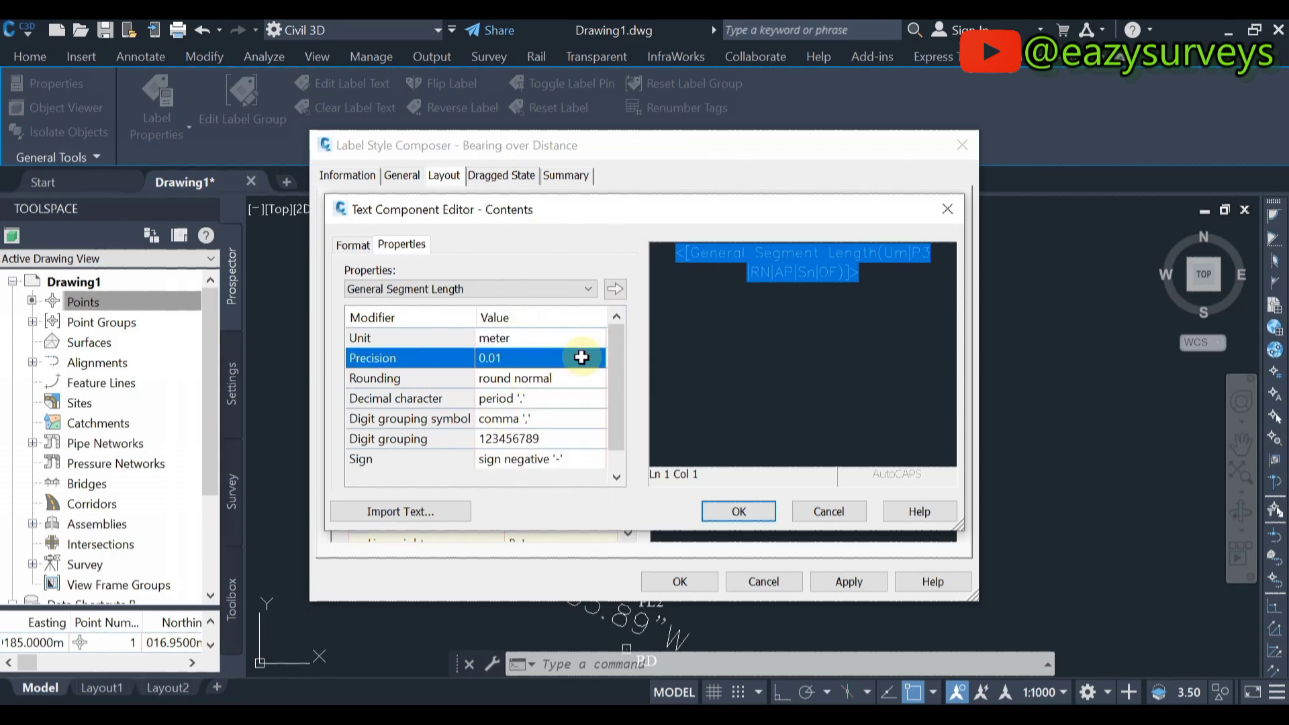
click(616, 288)
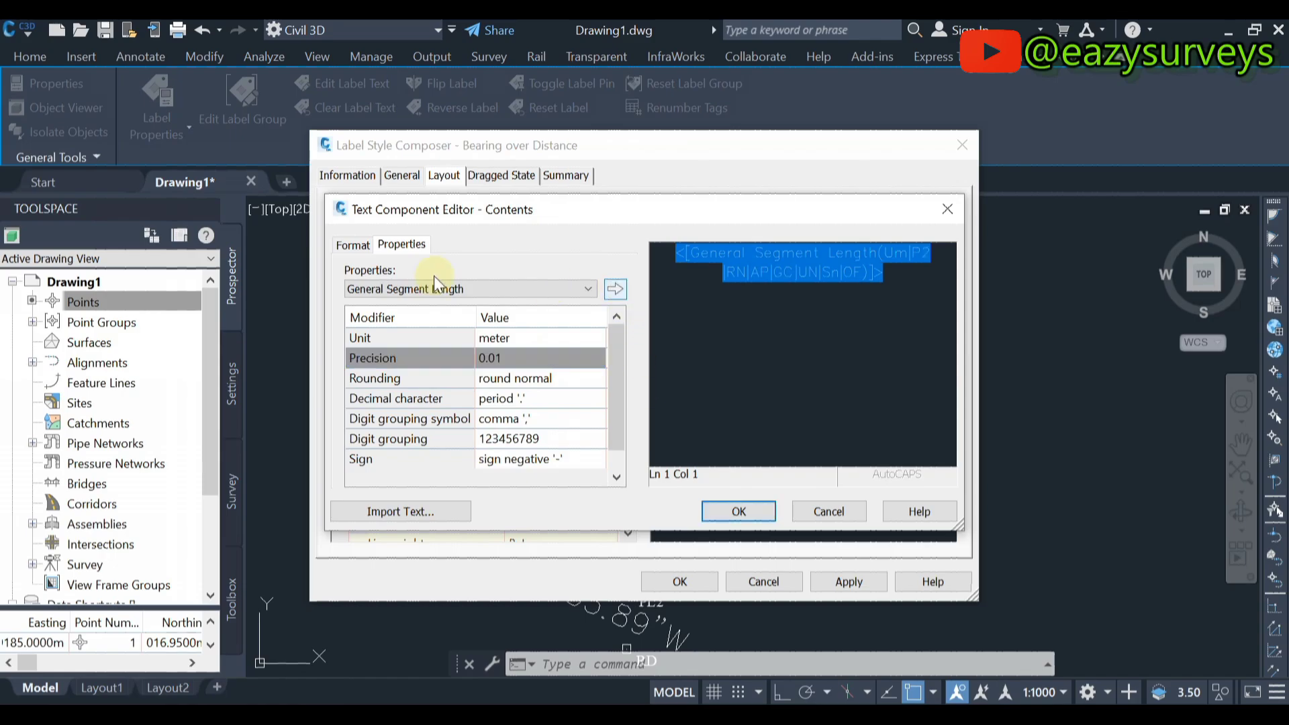
Format the distance text in Times New Roman with red color and accept the edited contents
click(353, 245)
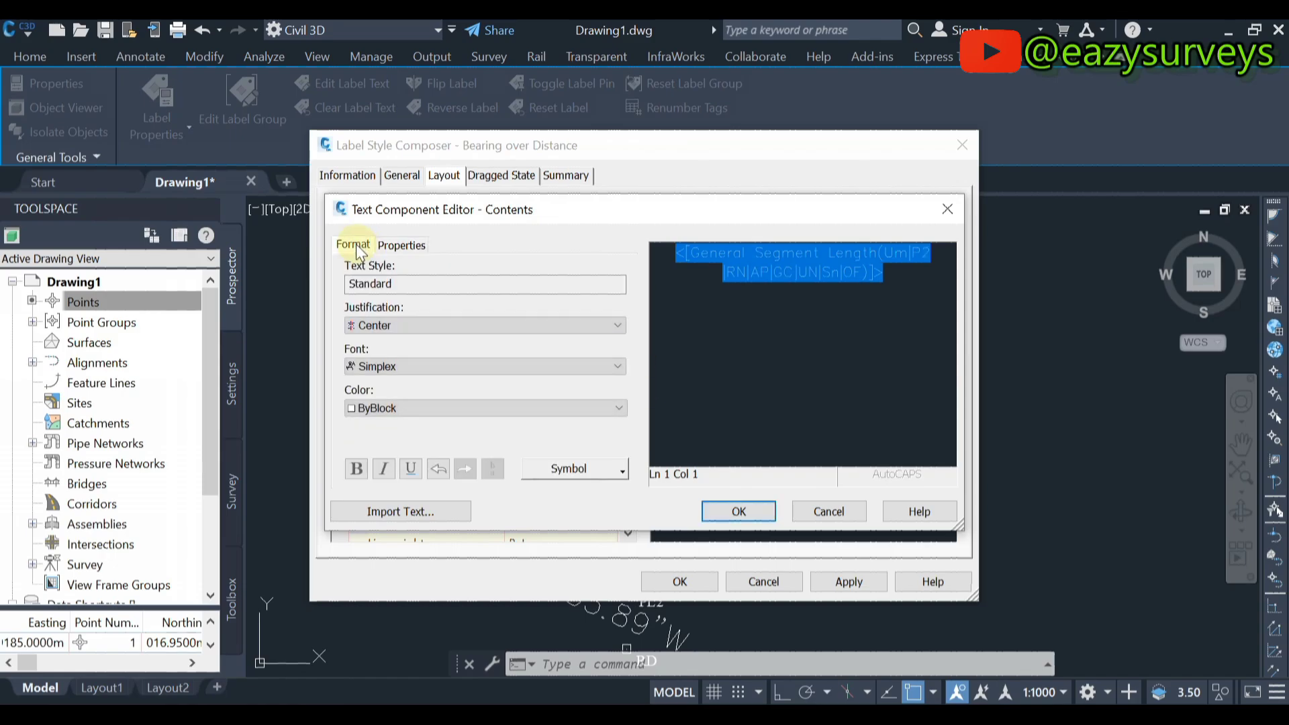
click(393, 366)
key(t)
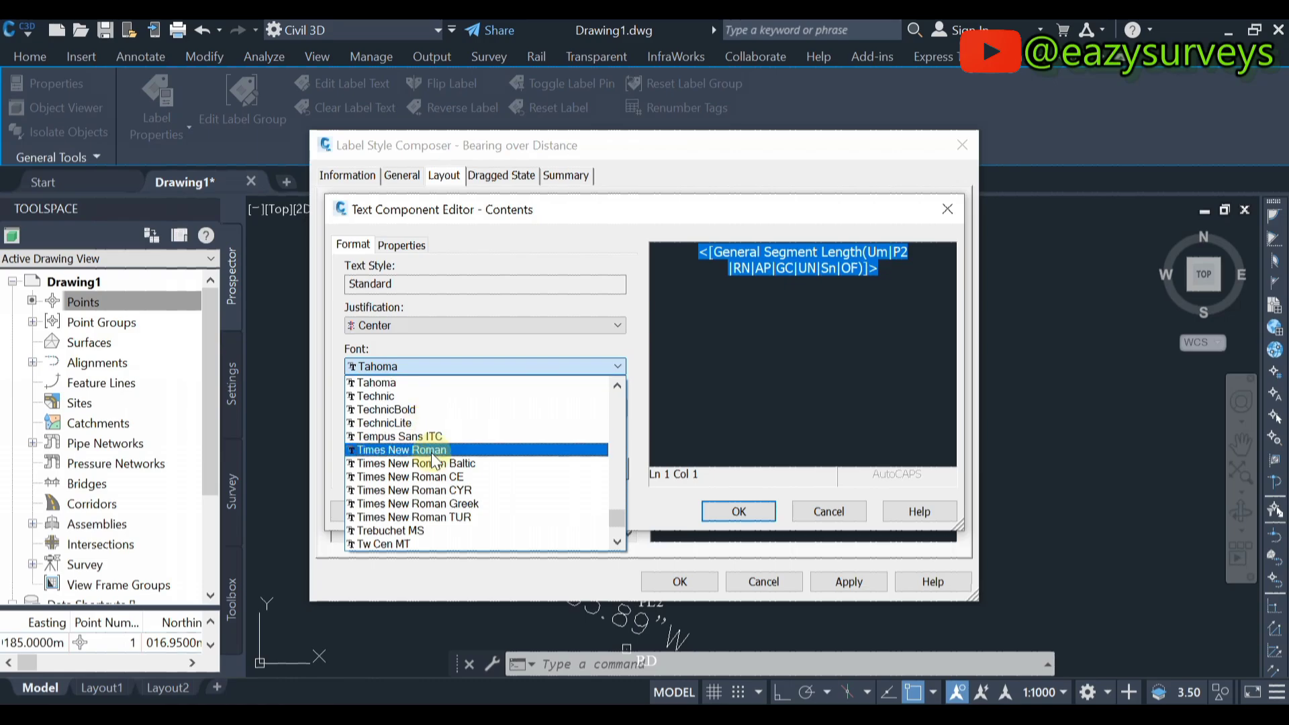
click(435, 450)
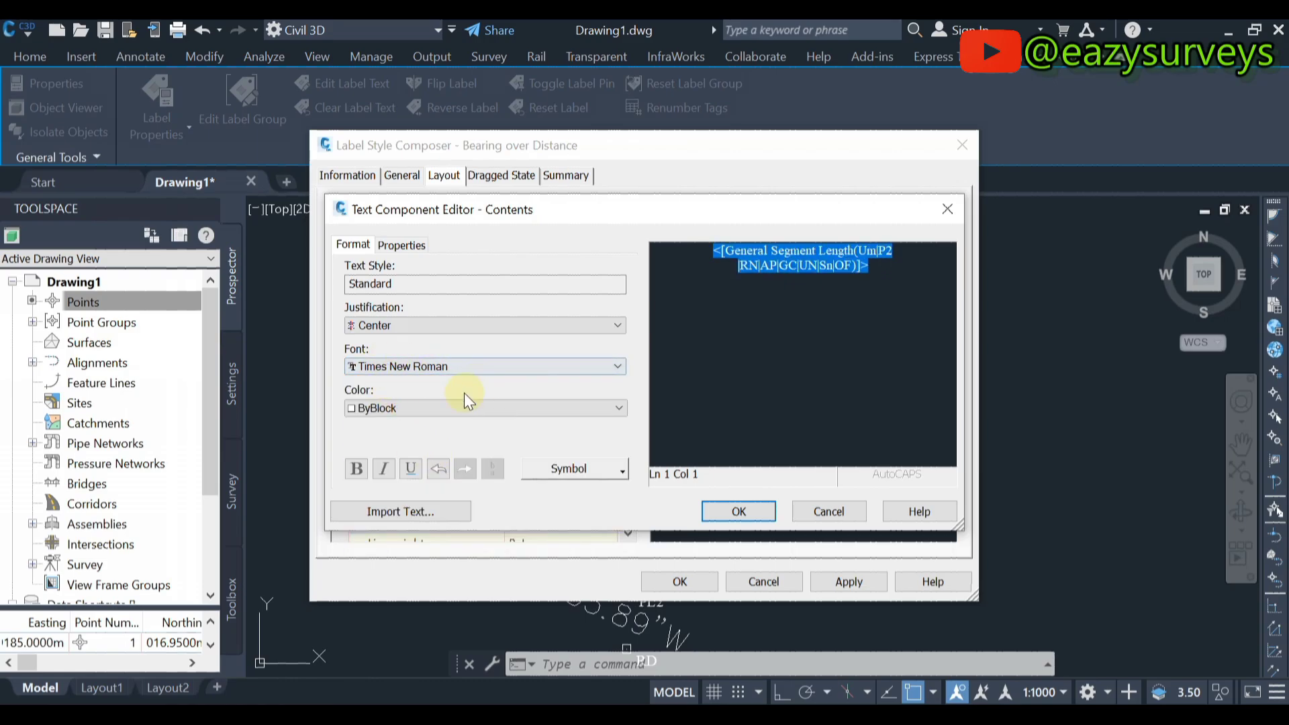
click(410, 409)
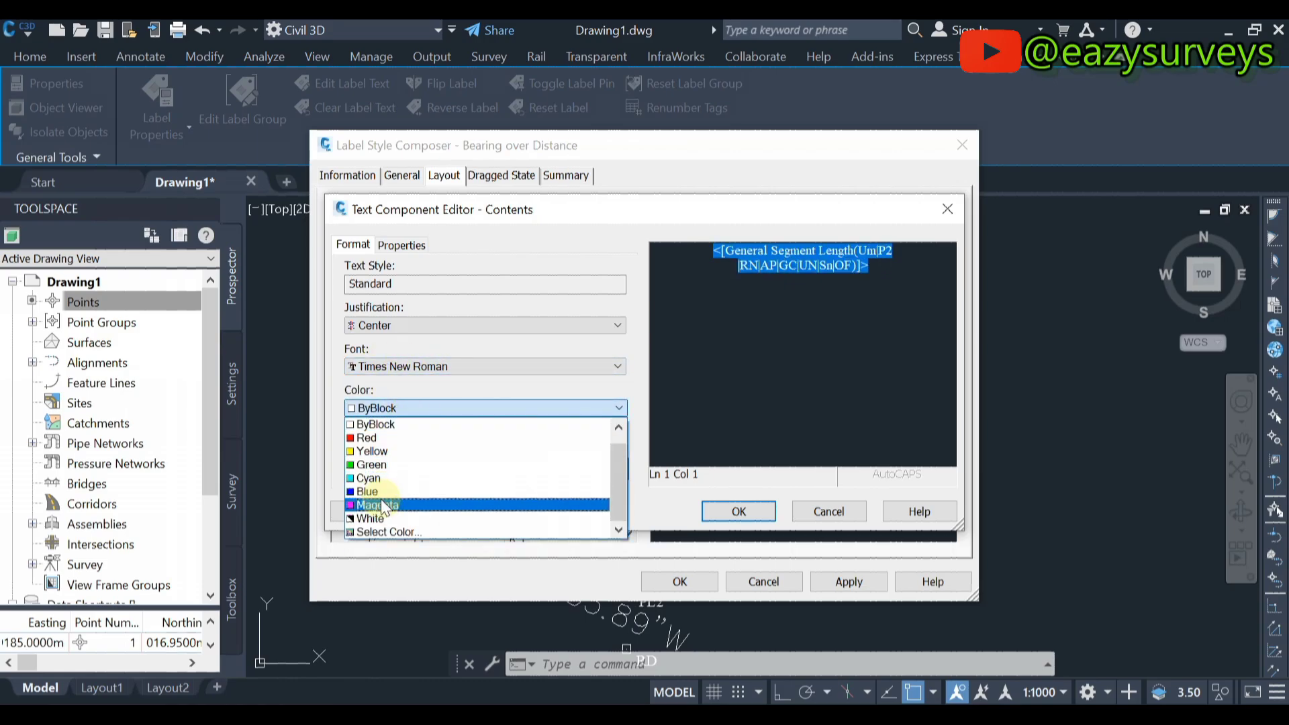
click(377, 437)
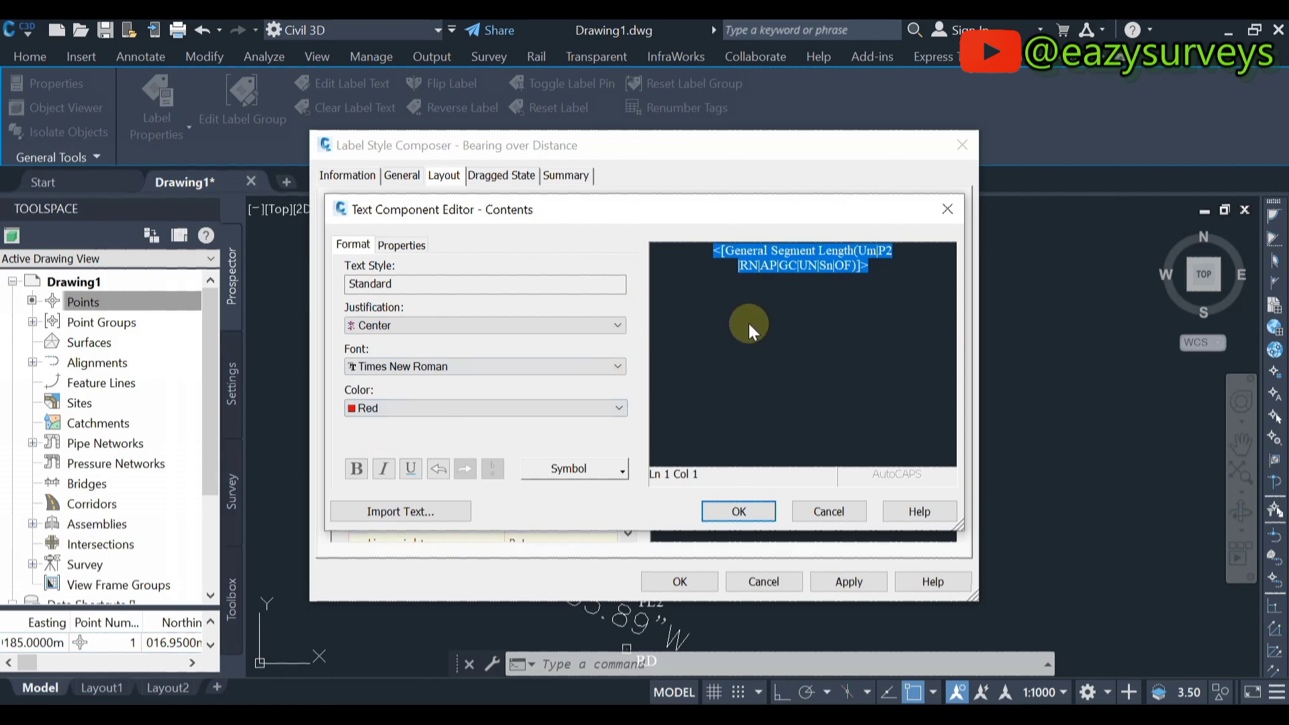
click(722, 508)
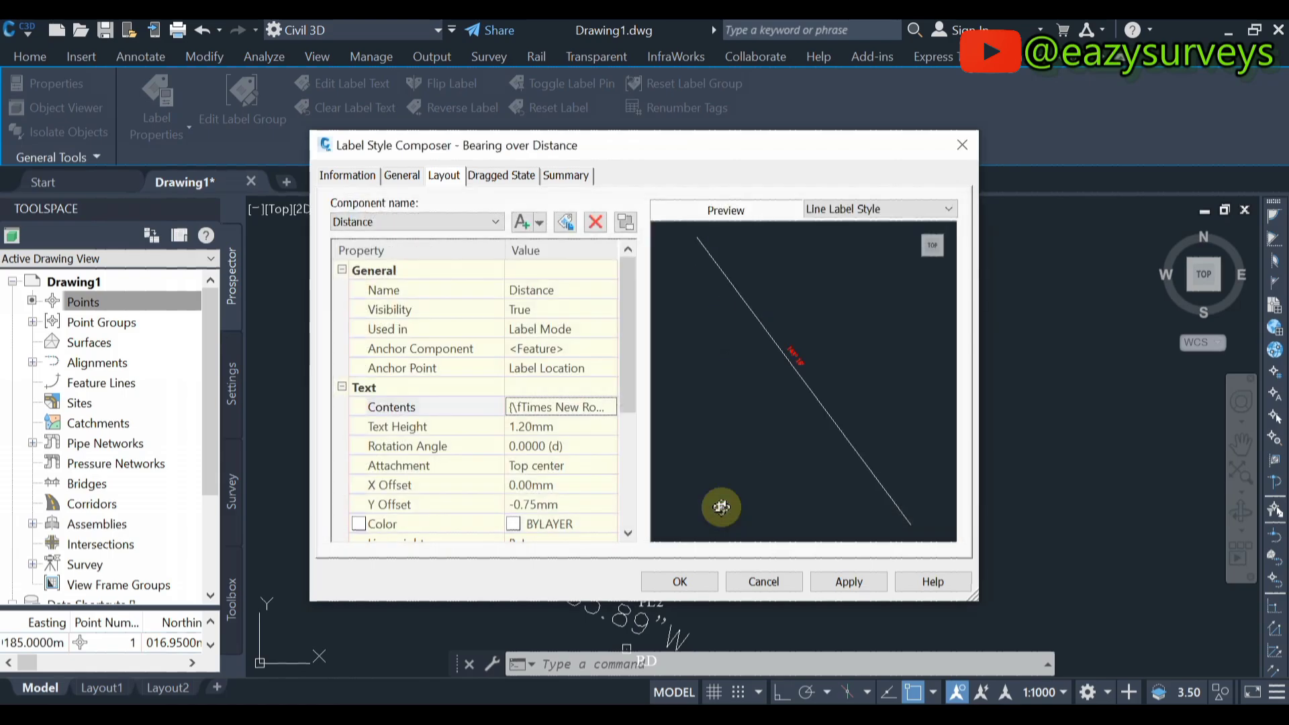
Append the unit suffix "m" to the end of the Distance component's length expression and accept the contents
double_click(610, 407)
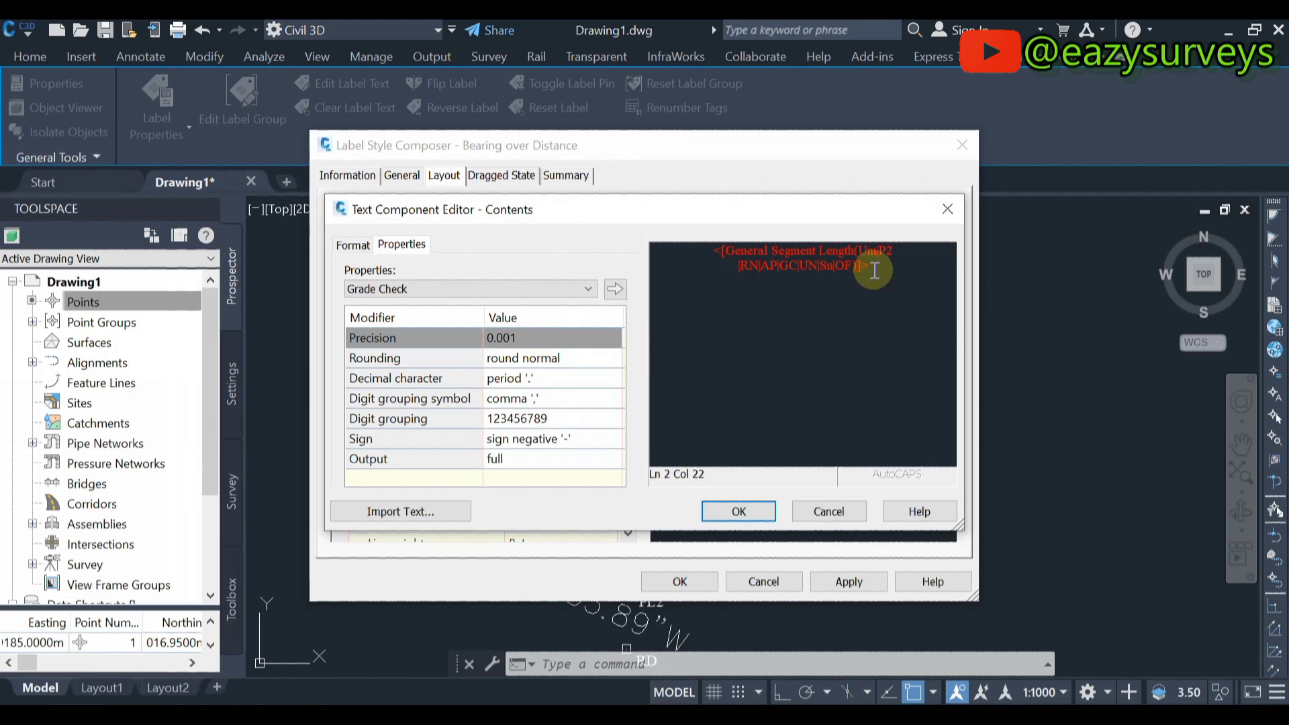
text(m)
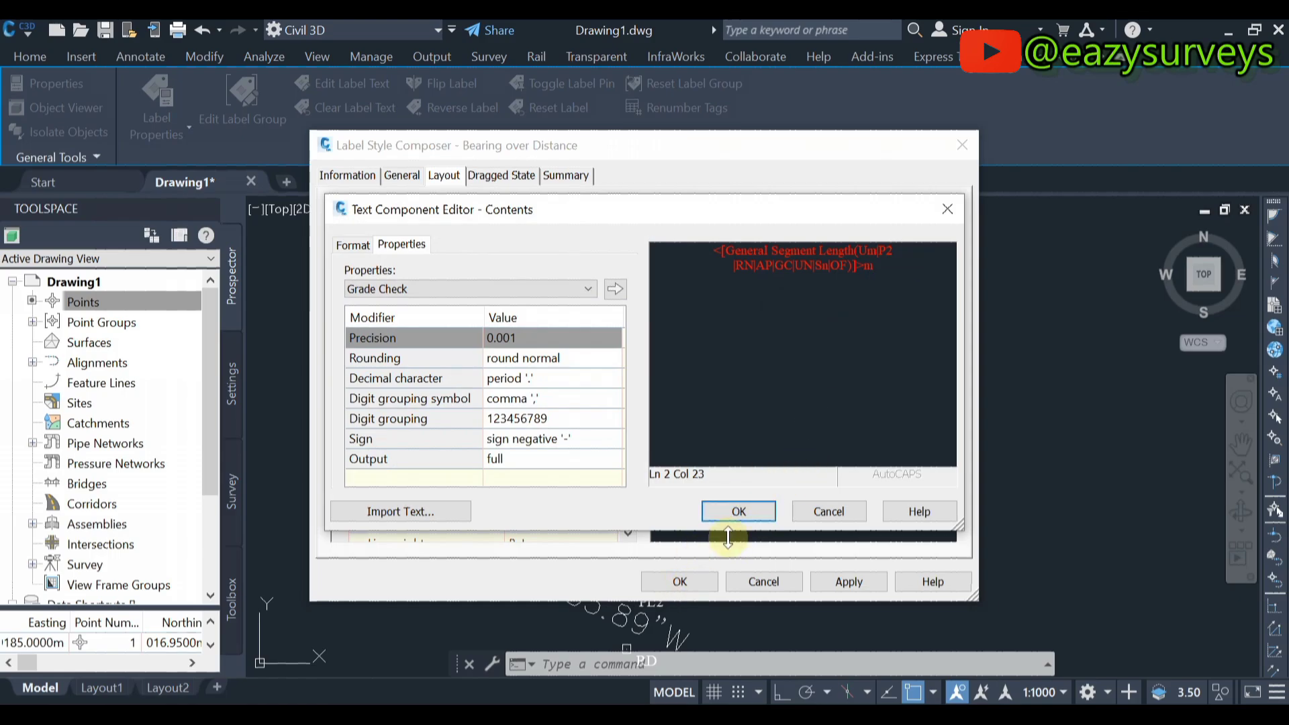
click(740, 512)
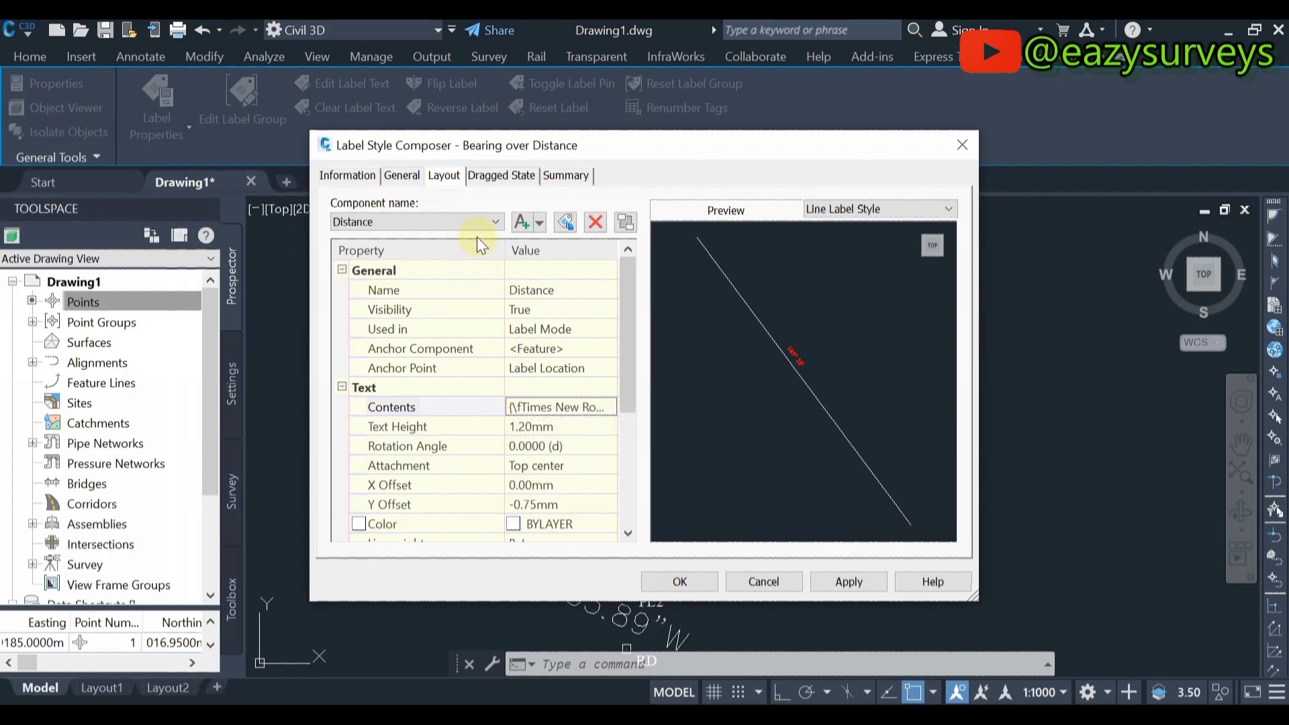
Apply the edited Bearing over Distance style and accept it for the boundary's line labels
click(850, 580)
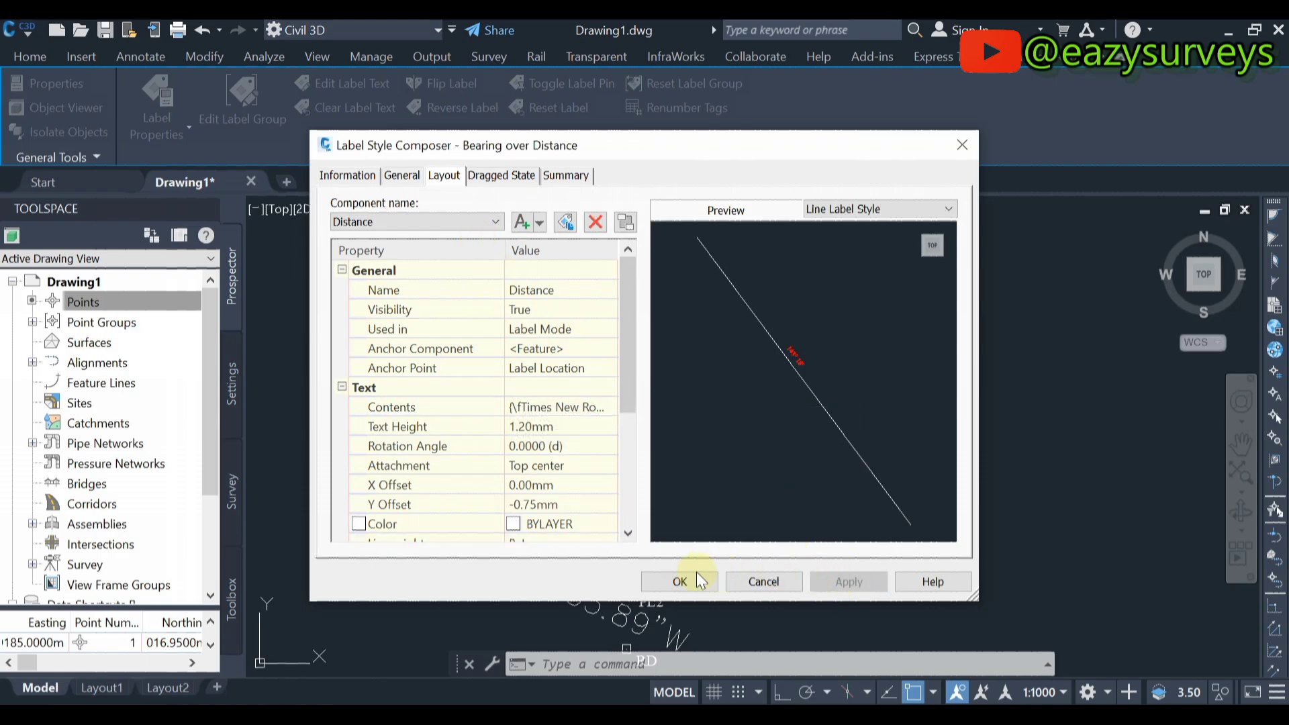
click(680, 578)
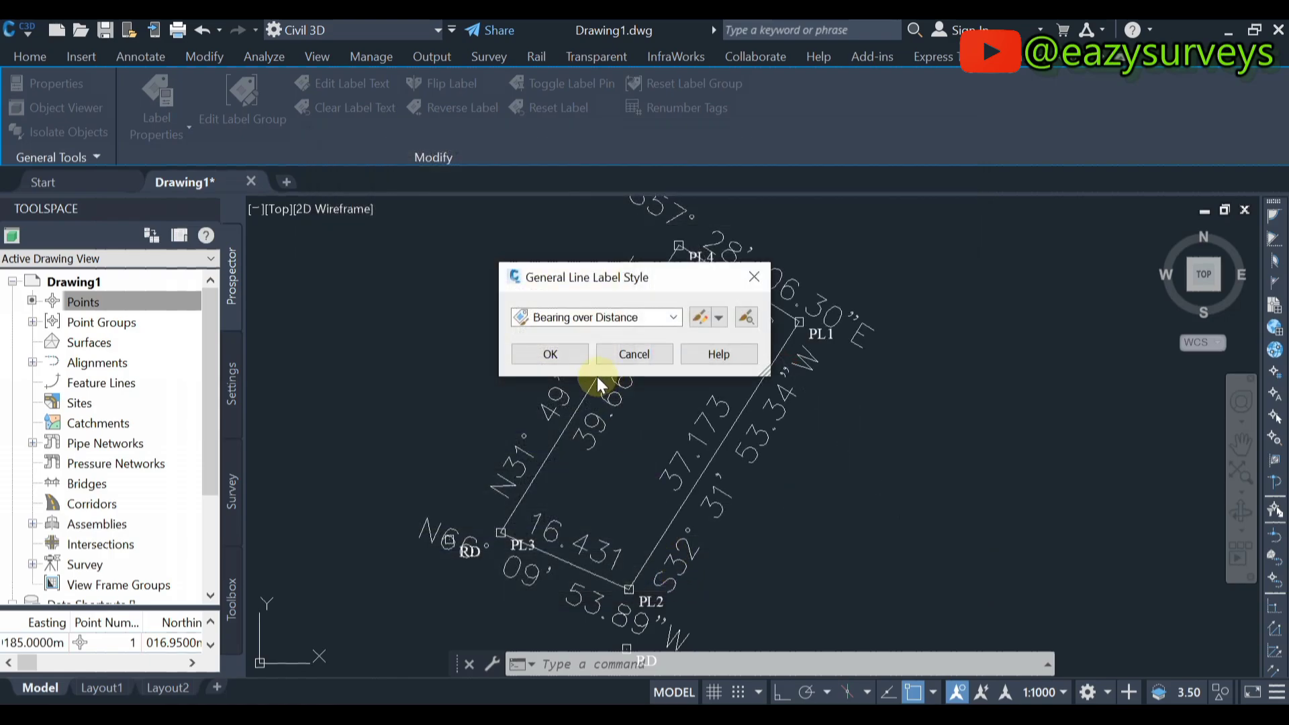
click(562, 360)
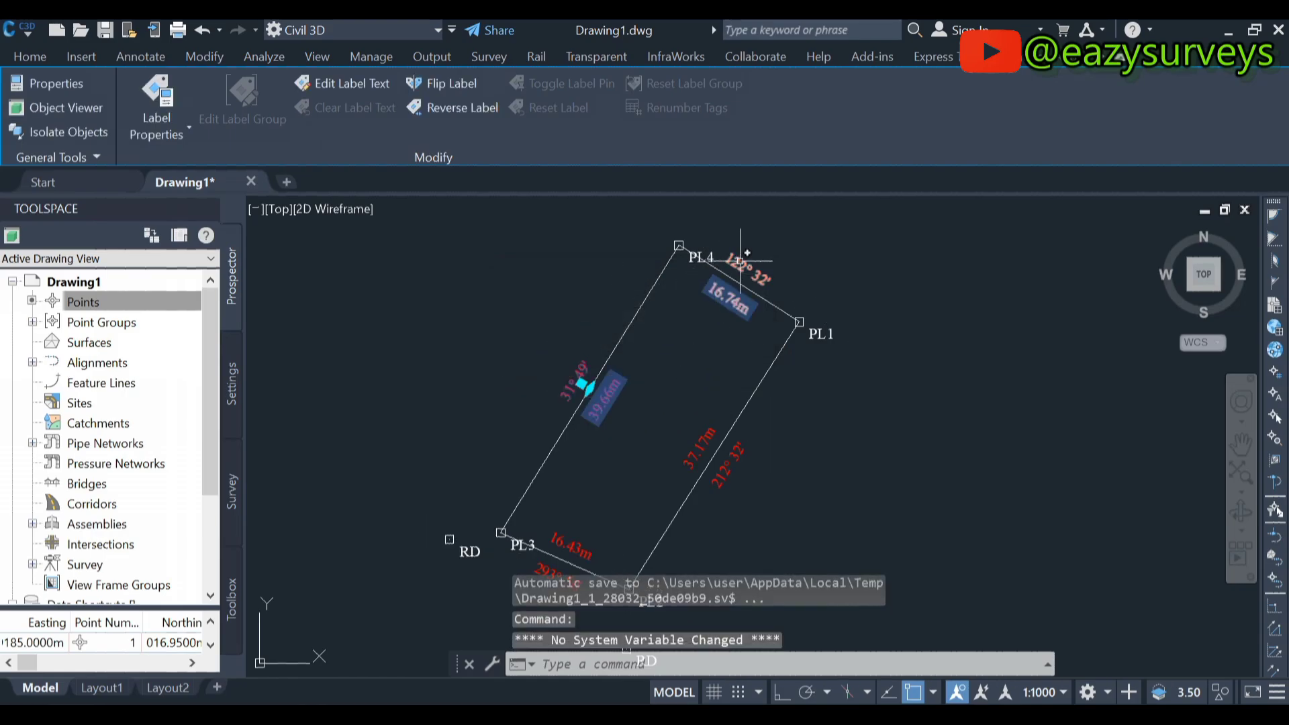
Examine the restyled bearing and distance labels on the boundary sides and the point labels at its corners
scroll(739, 288, up, 2)
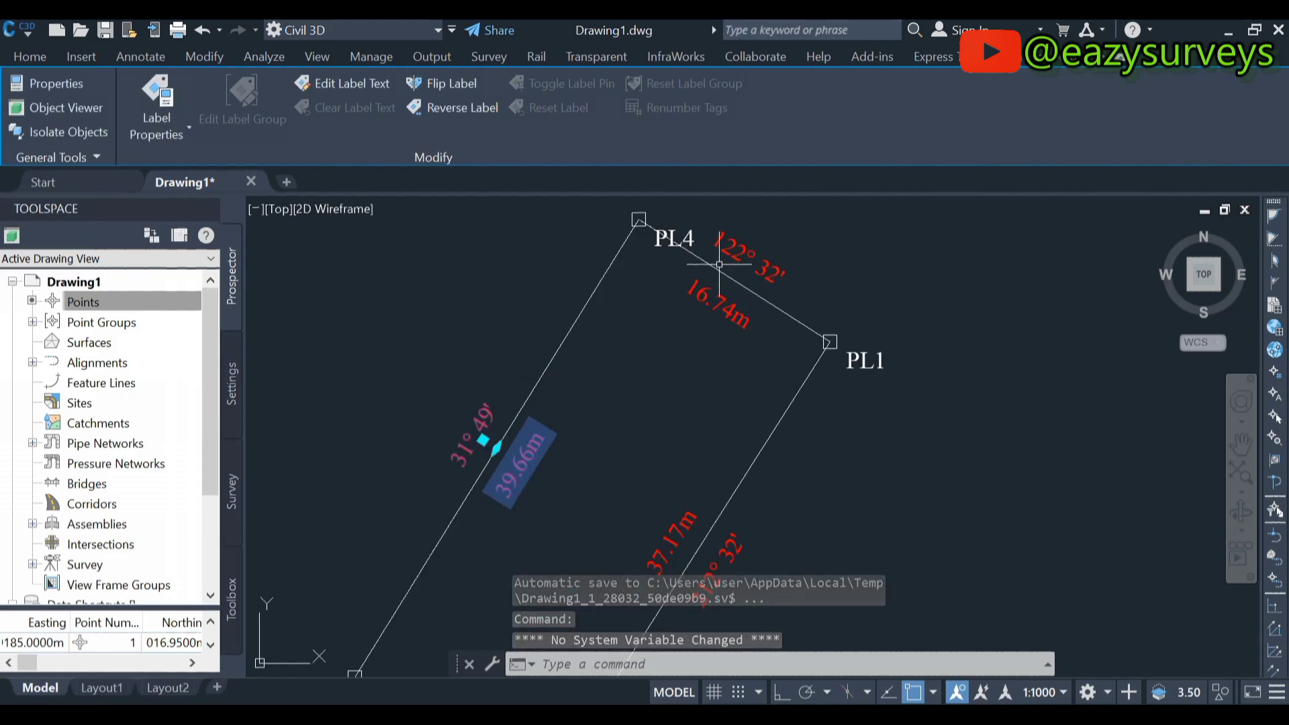
scroll(808, 410, down, 4)
scroll(681, 423, up, 5)
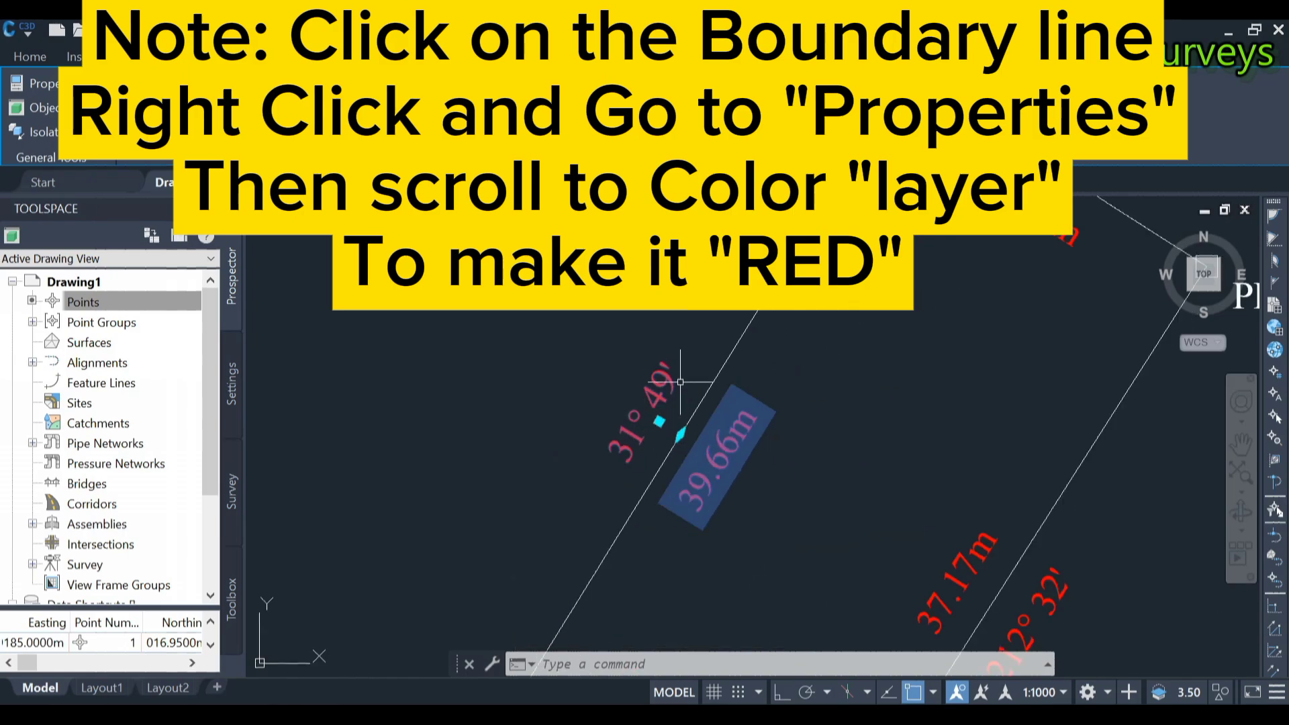
scroll(702, 463, down, 1)
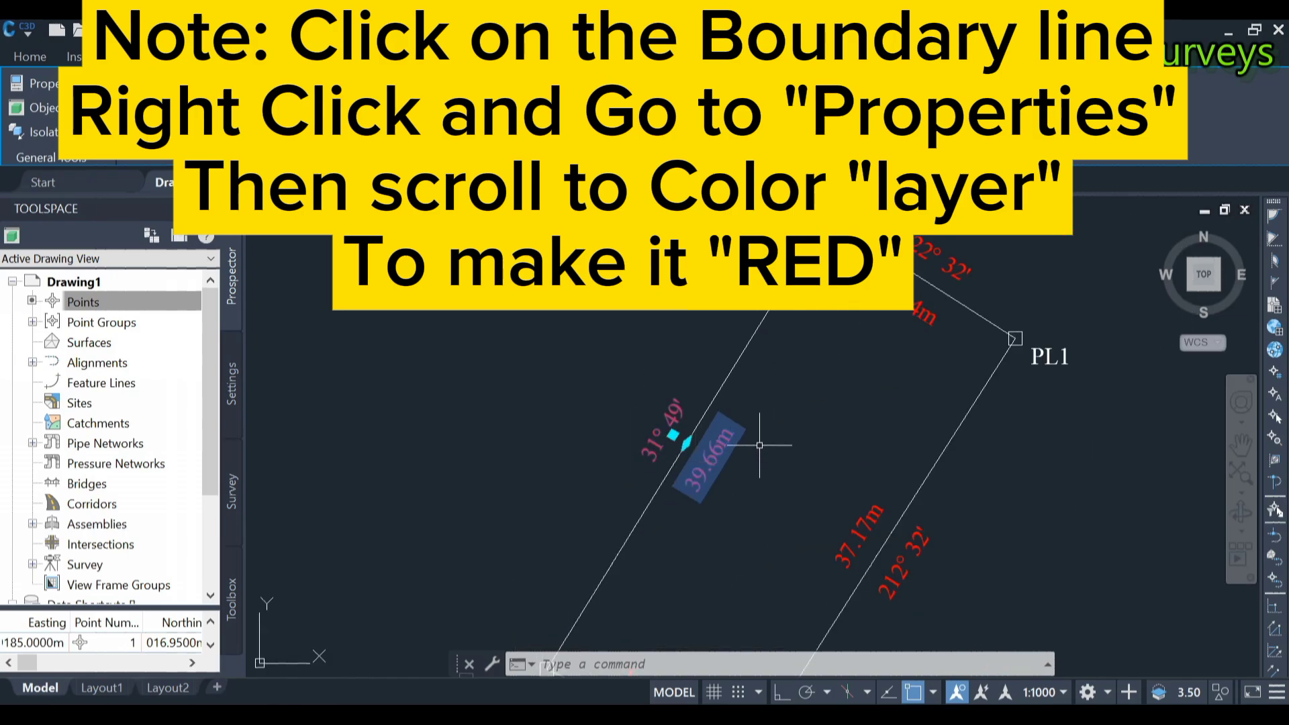
key(Escape)
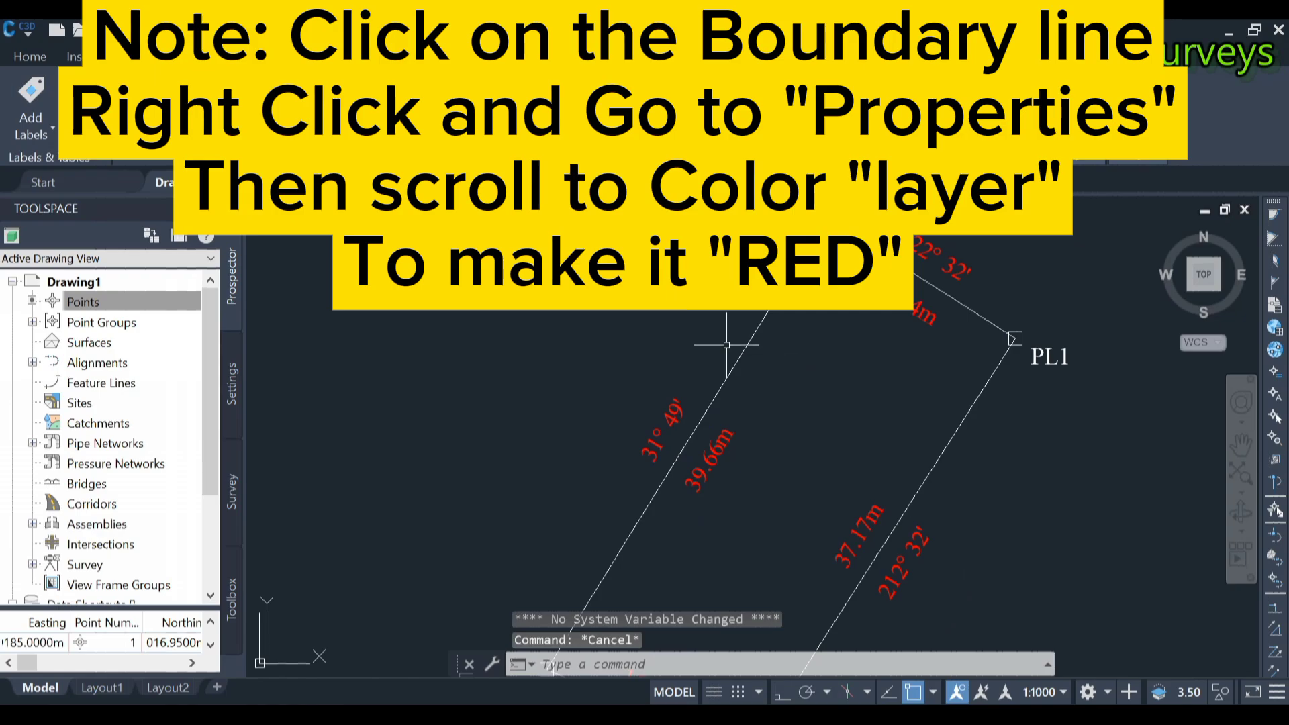
scroll(728, 349, down, 3)
scroll(761, 386, up, 1)
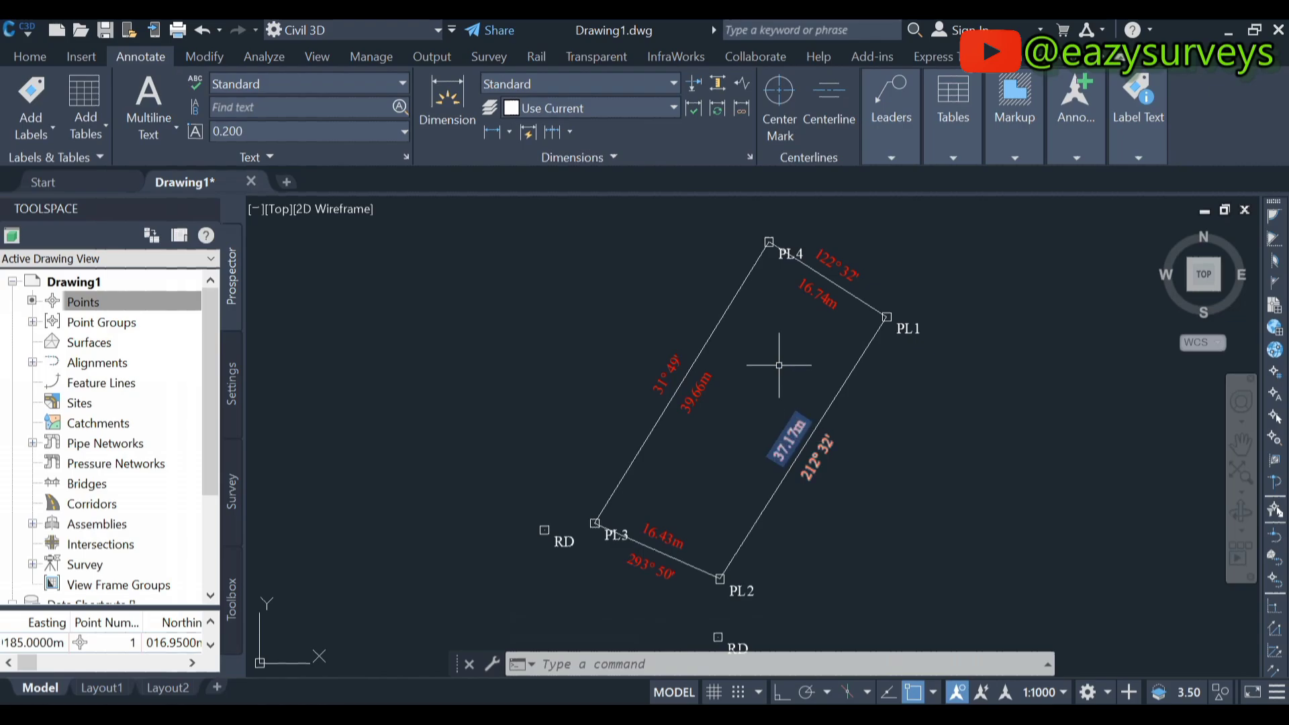
mouse_move(836, 338)
middle_down()
mouse_move(768, 380)
mouse_move(768, 357)
middle_up()
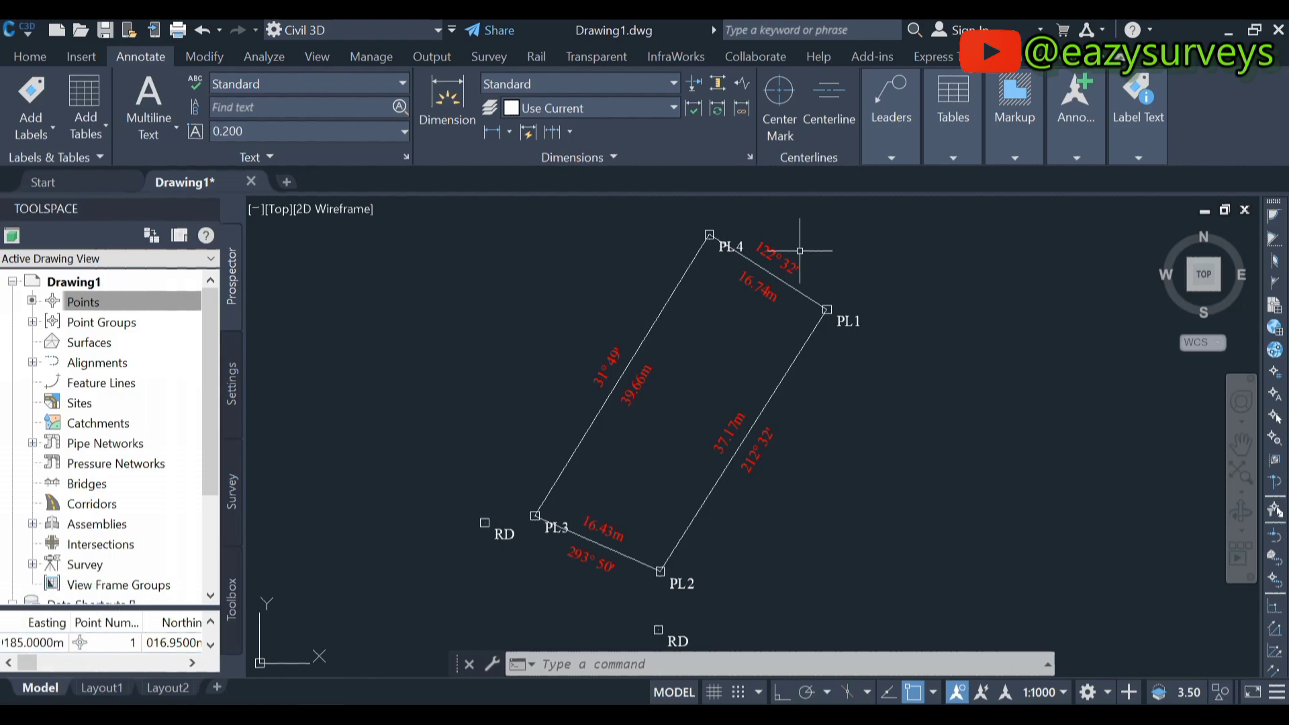
scroll(800, 250, up, 2)
click(769, 253)
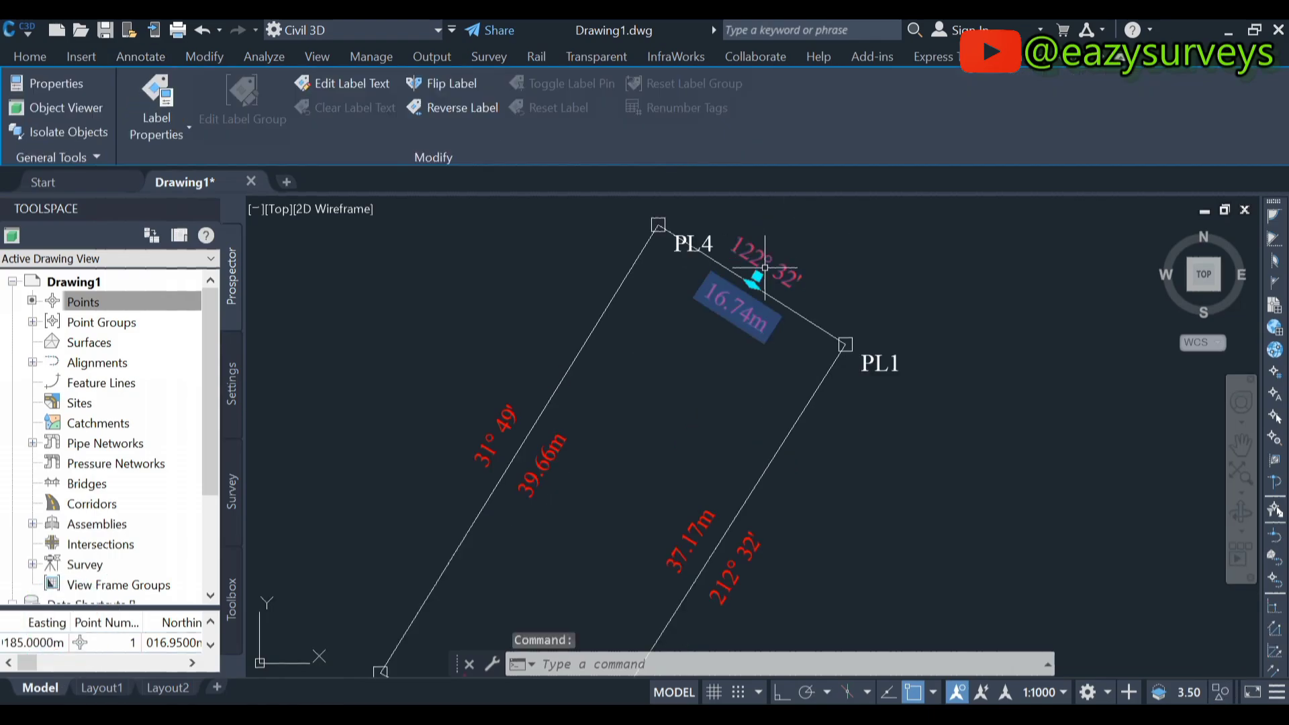
key(Escape)
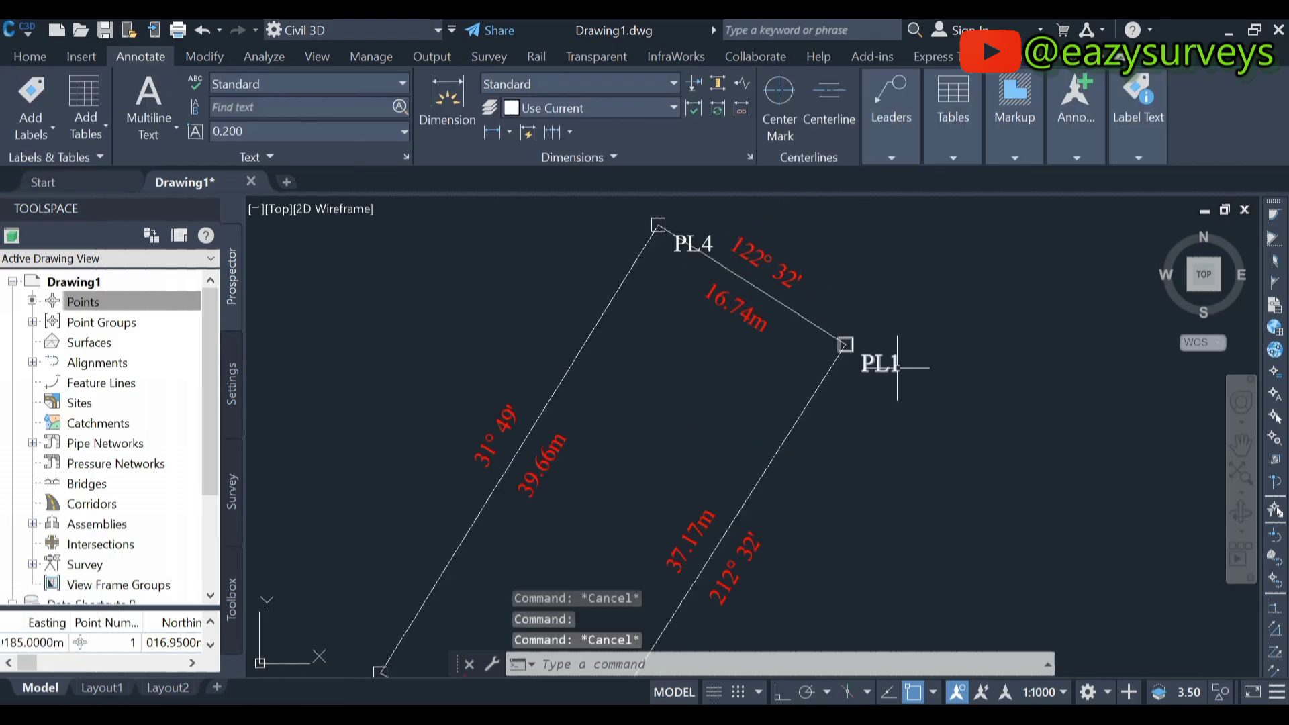
click(873, 362)
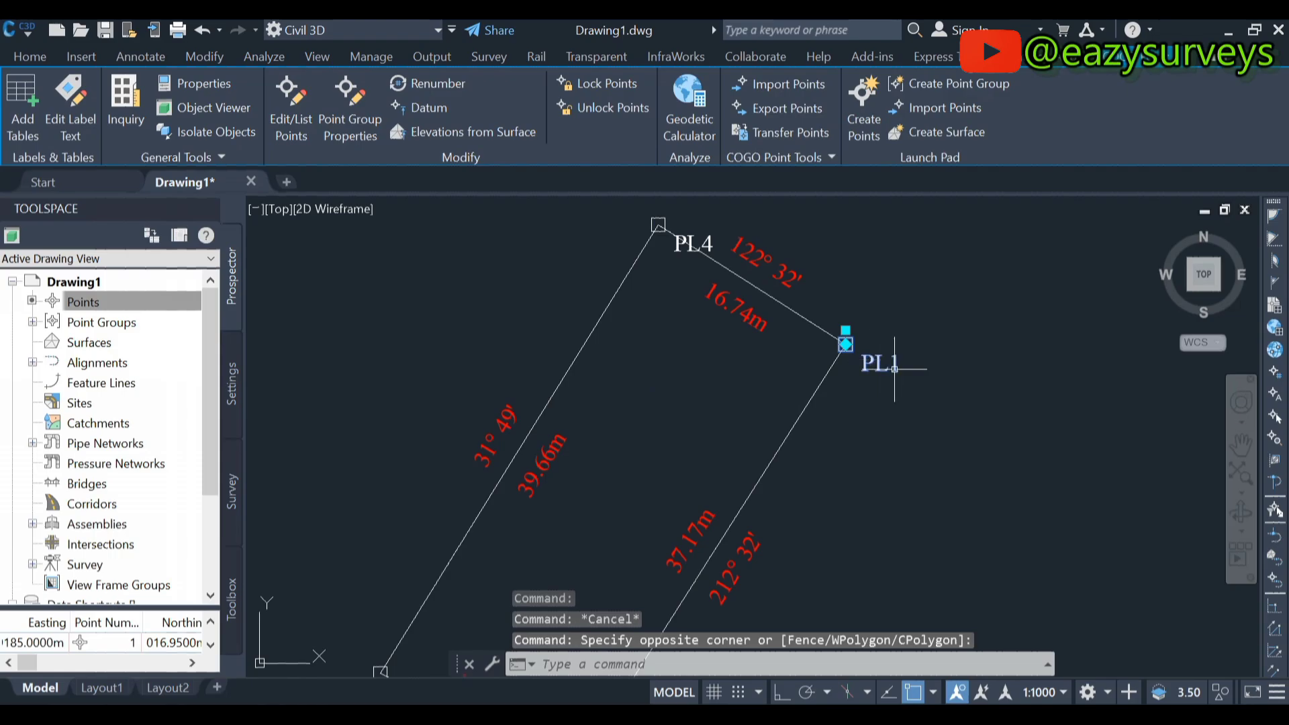
key(Escape)
Explode the bearing and distance labels on all four boundary sides together with points PL1 to PL4 and both RD points
scroll(886, 366, down, 2)
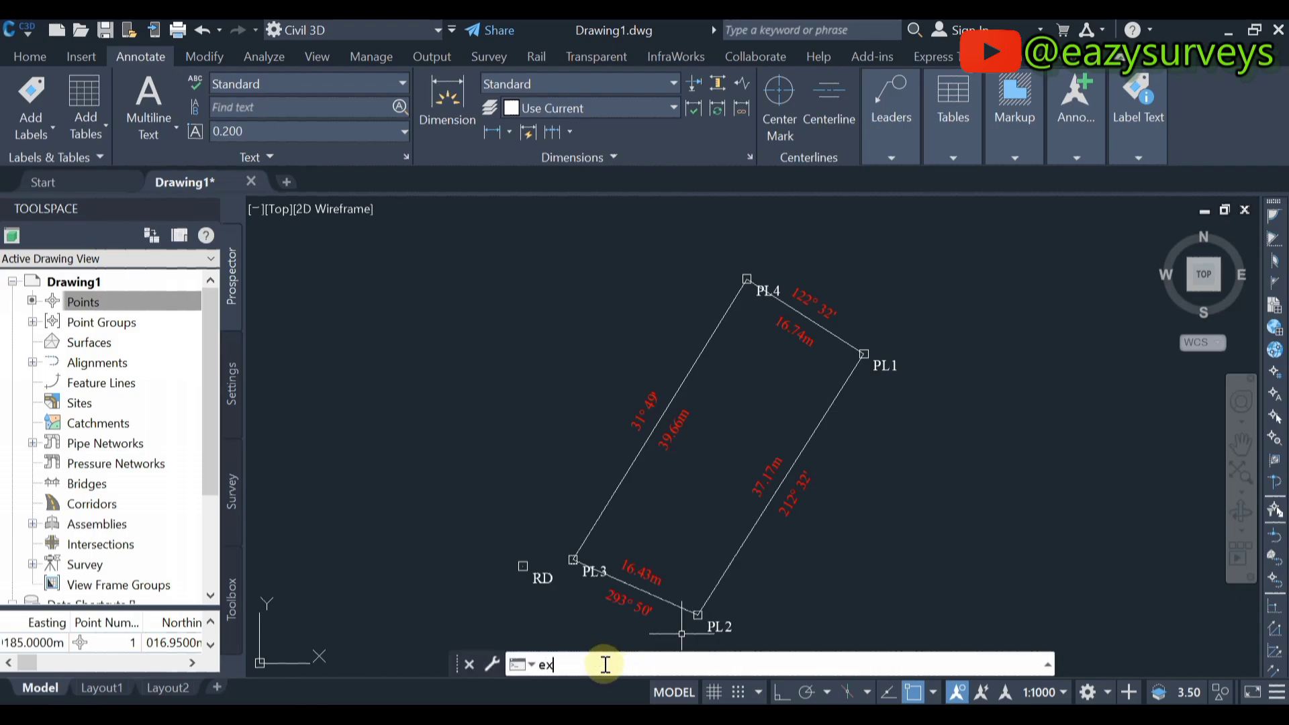
text(pl)
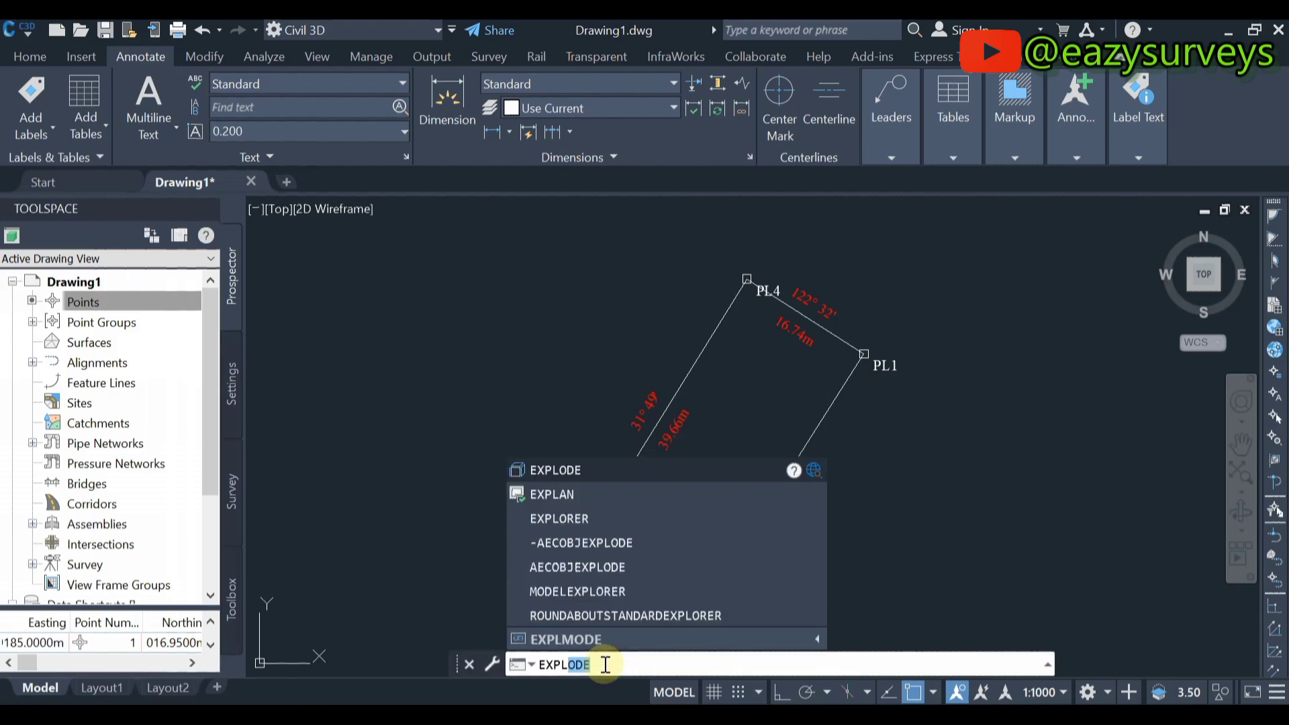
click(581, 472)
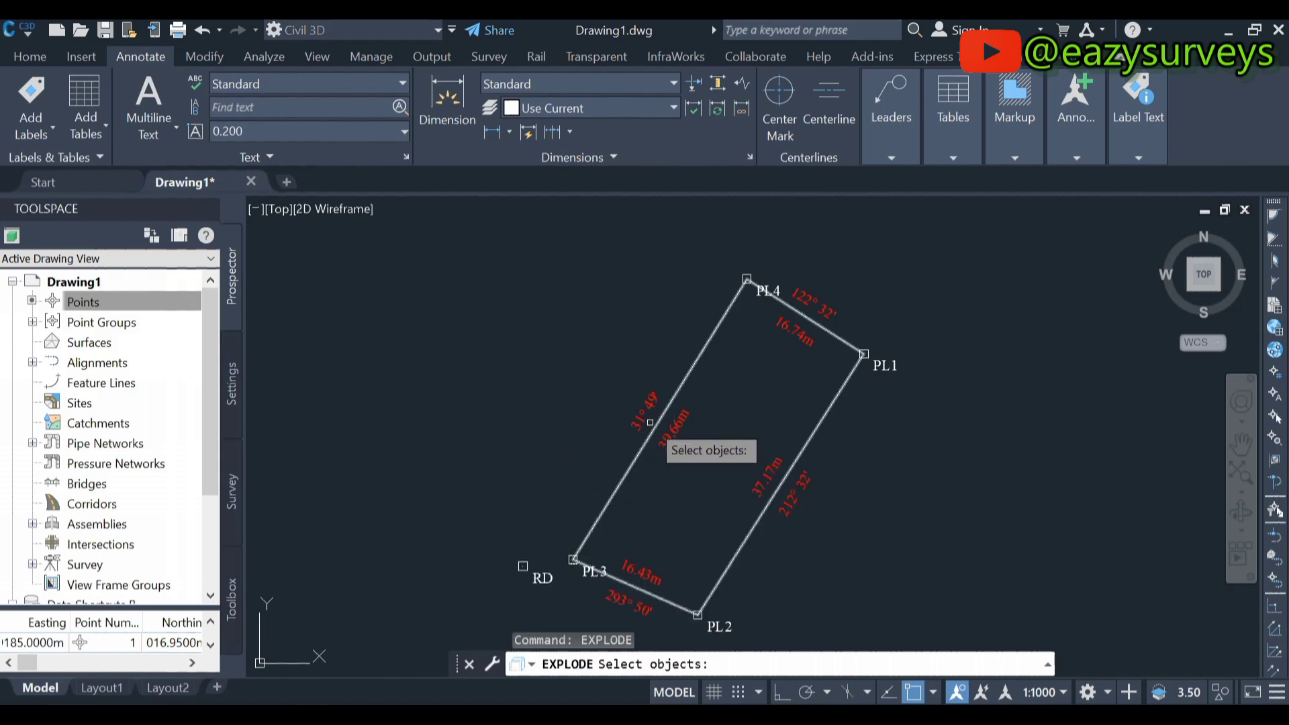
middle_drag(650, 484, 625, 475)
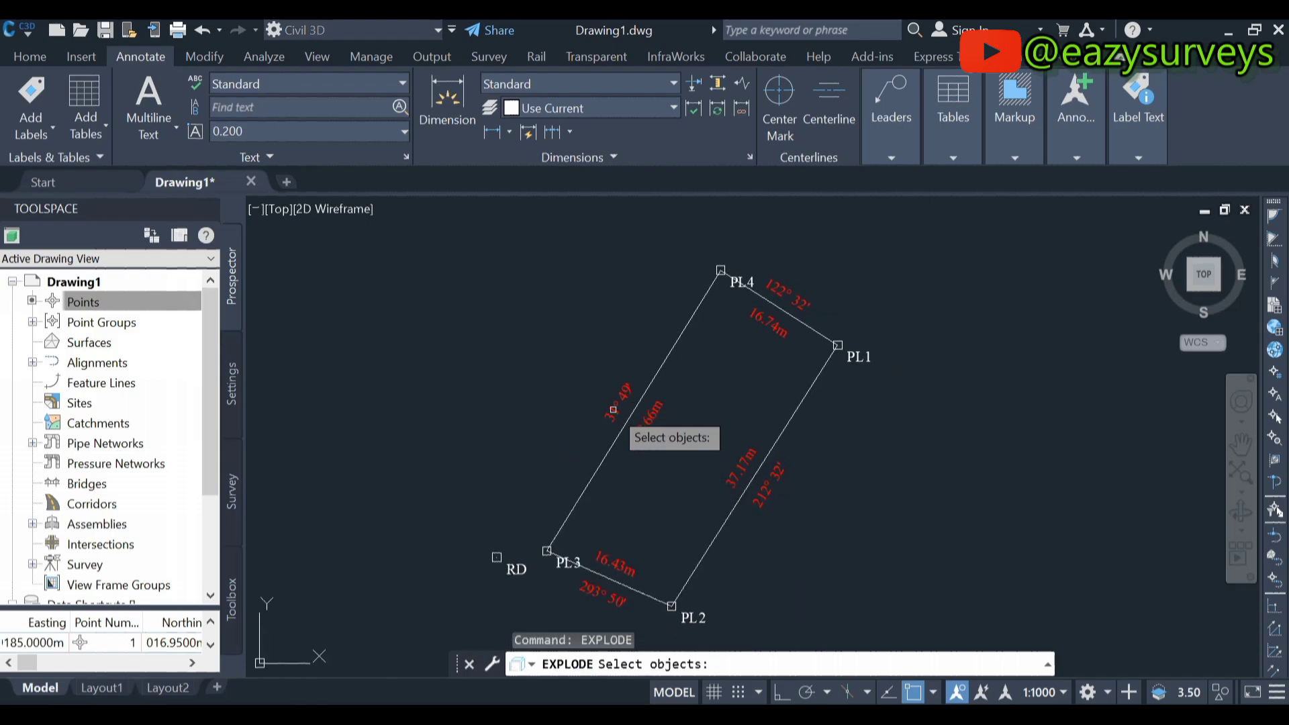
click(621, 393)
scroll(746, 271, up, 4)
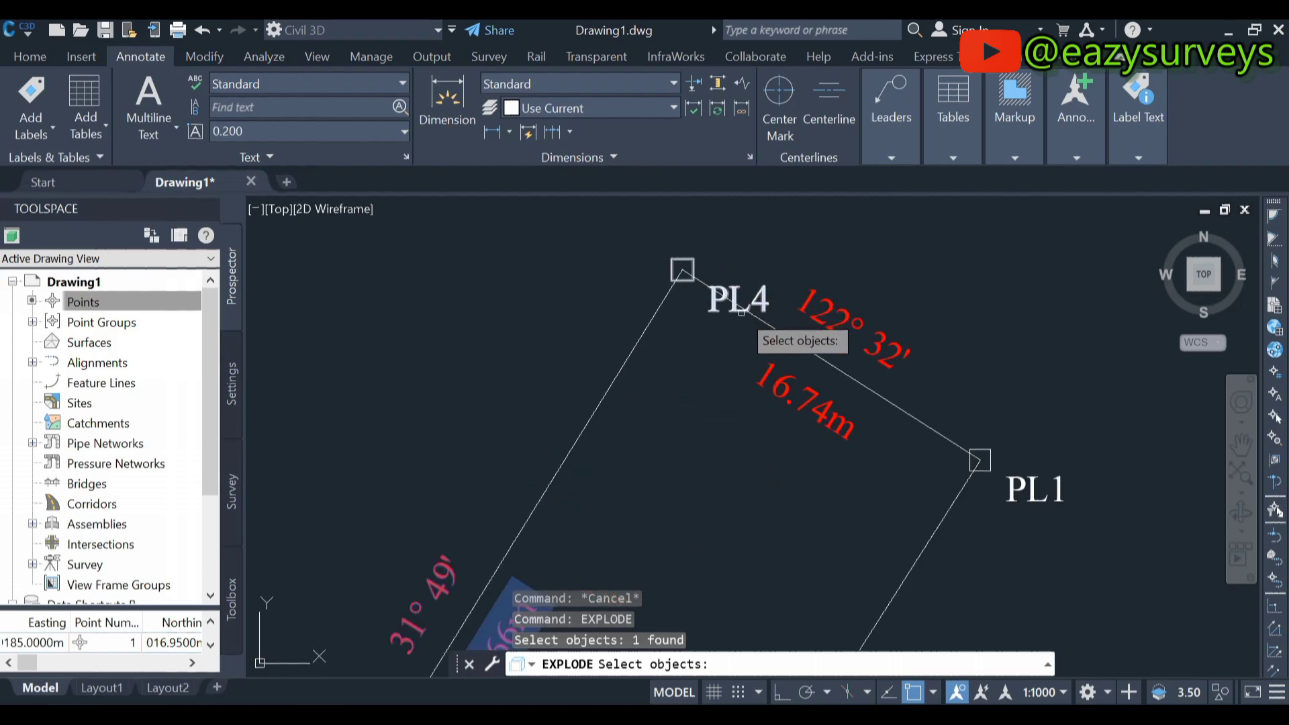
click(755, 307)
click(829, 303)
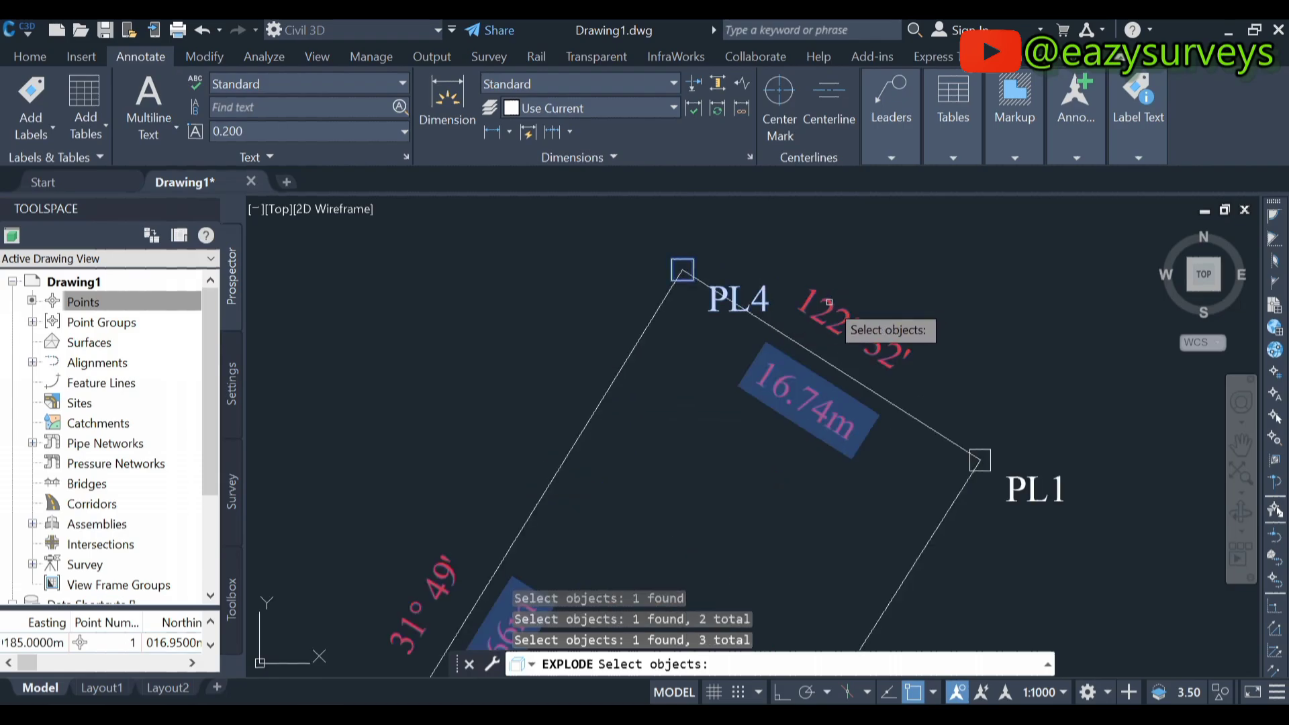
scroll(944, 325, down, 3)
scroll(907, 383, up, 4)
click(906, 360)
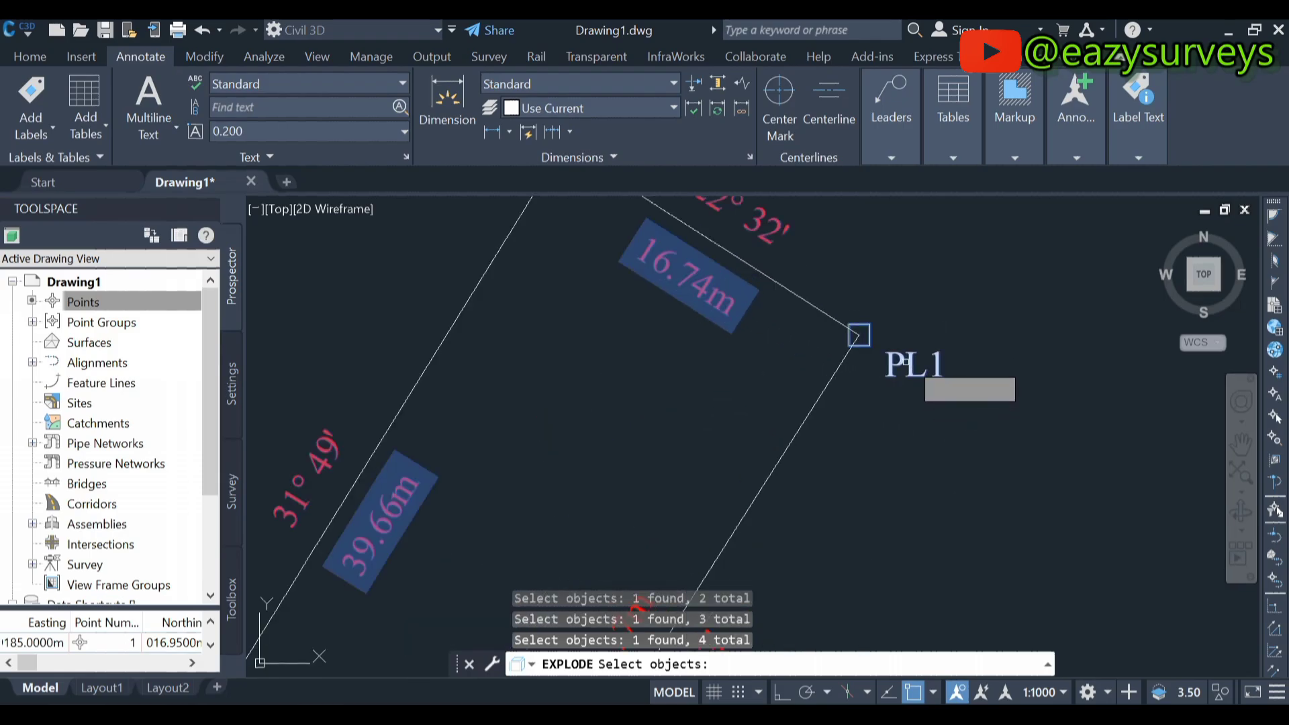
scroll(880, 406, down, 3)
scroll(877, 443, up, 4)
click(868, 419)
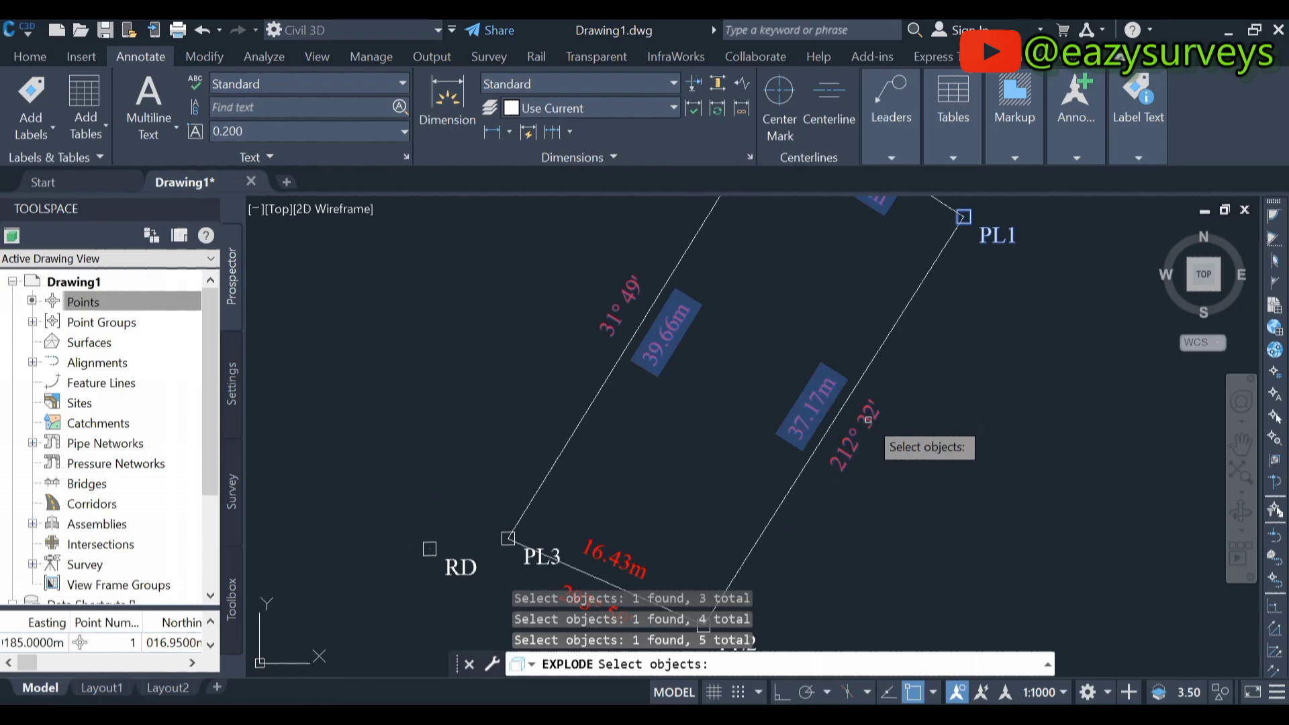
scroll(846, 462, down, 4)
scroll(783, 495, up, 2)
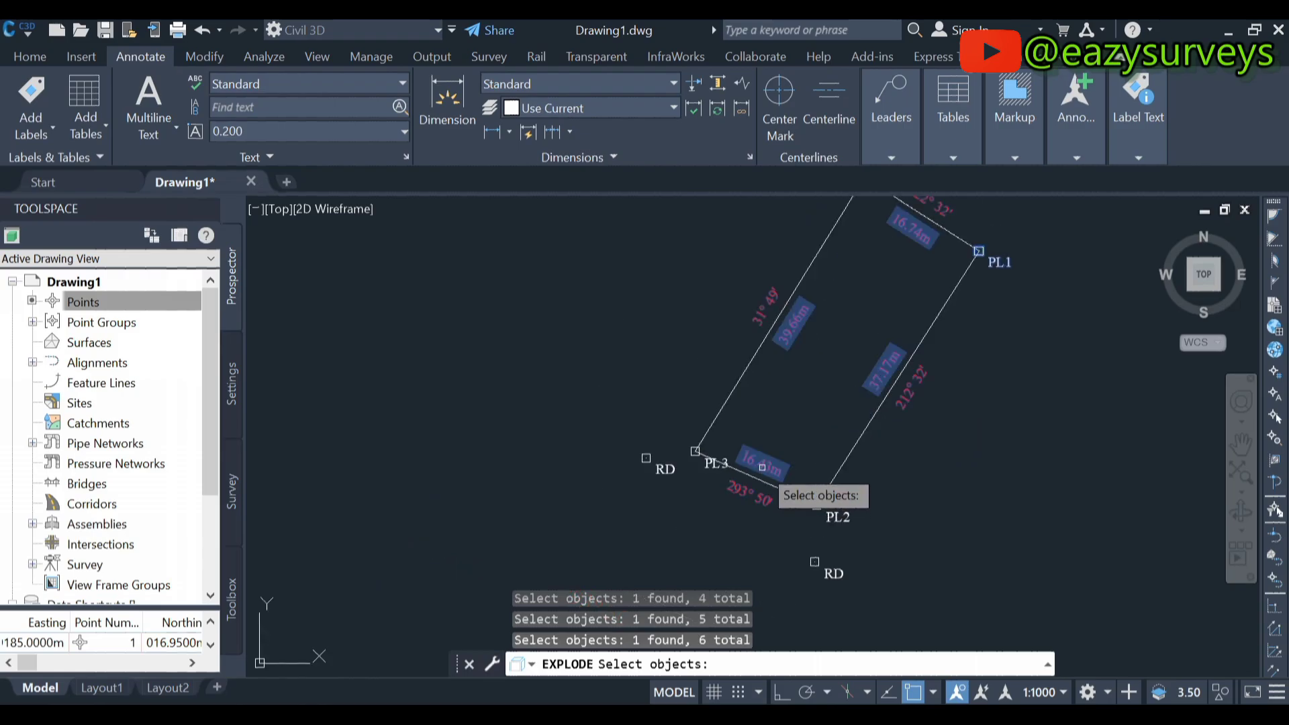
scroll(728, 473, up, 4)
click(693, 433)
scroll(692, 433, down, 4)
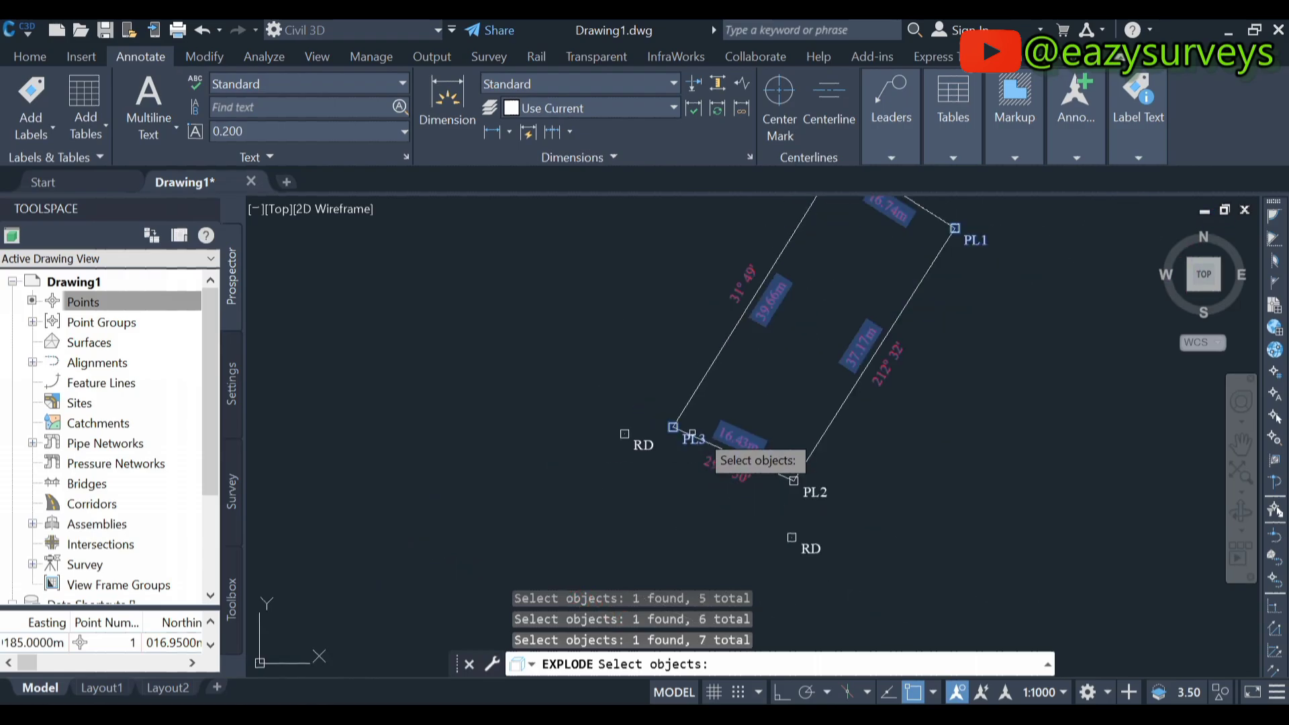
scroll(819, 500, up, 4)
click(828, 487)
scroll(842, 475, down, 6)
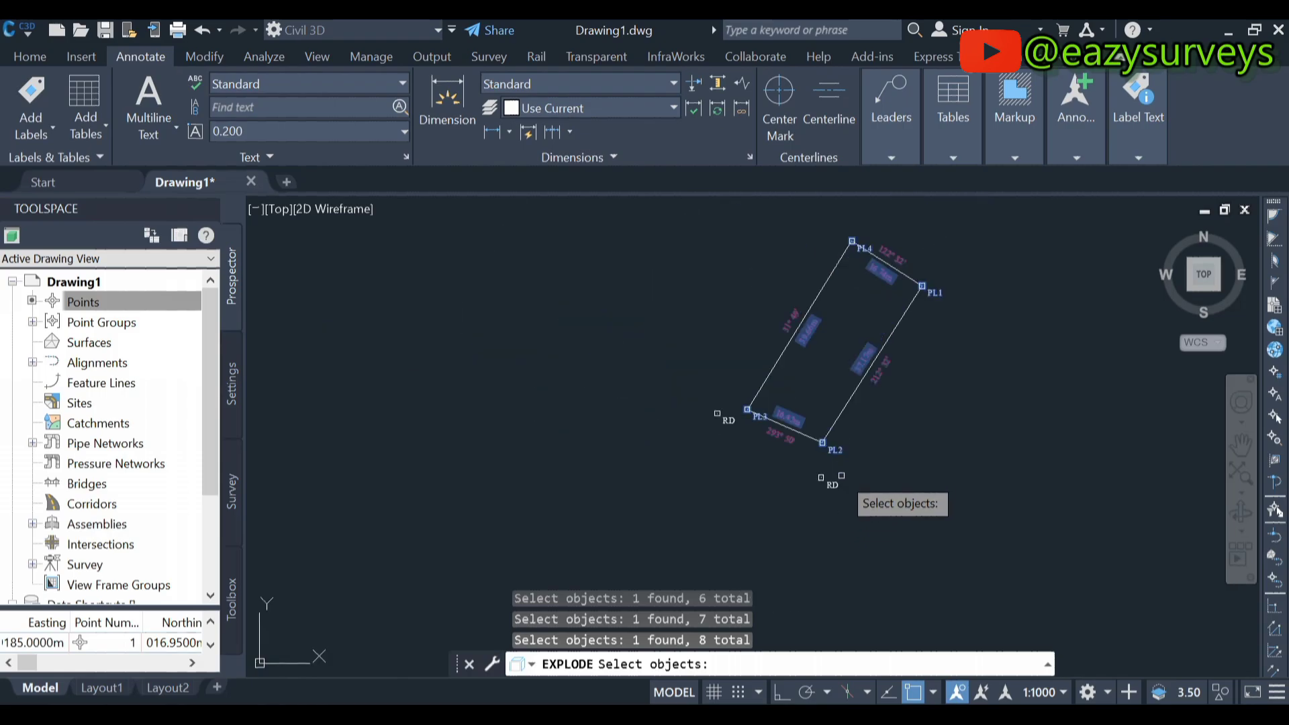
scroll(840, 479, up, 4)
click(765, 445)
scroll(762, 444, down, 4)
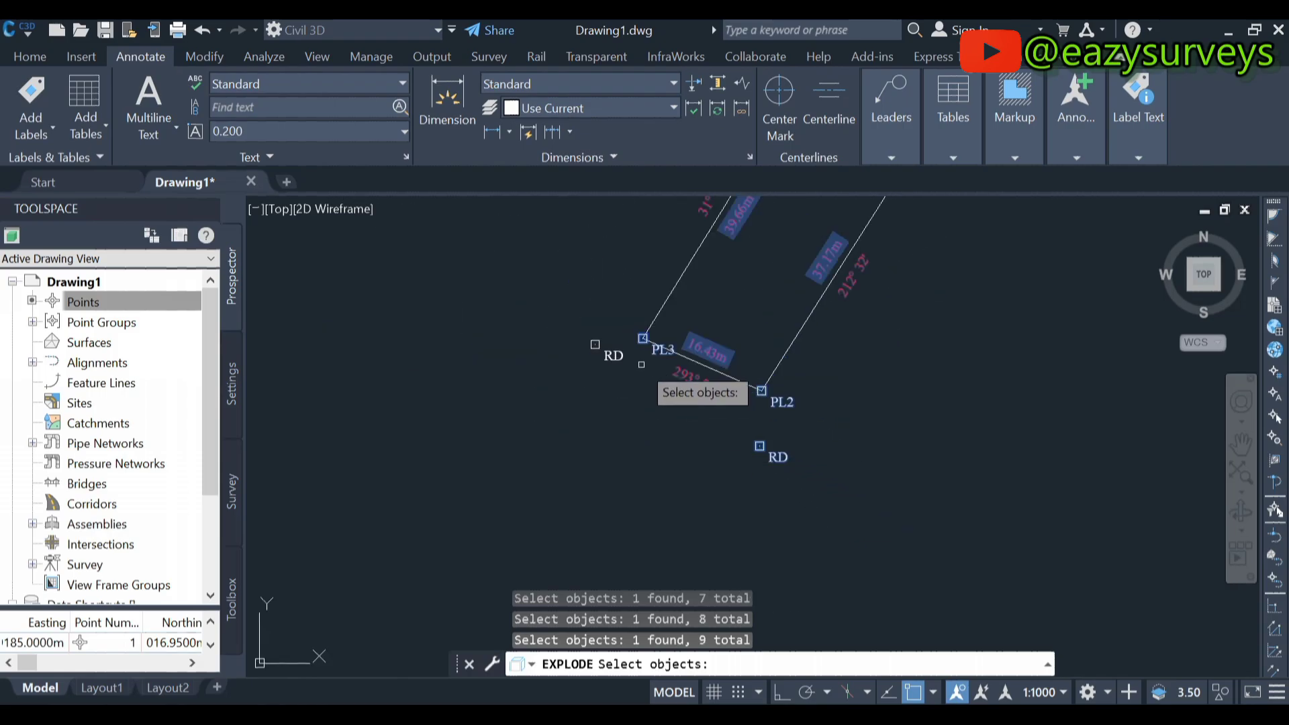
scroll(609, 345, up, 2)
click(615, 361)
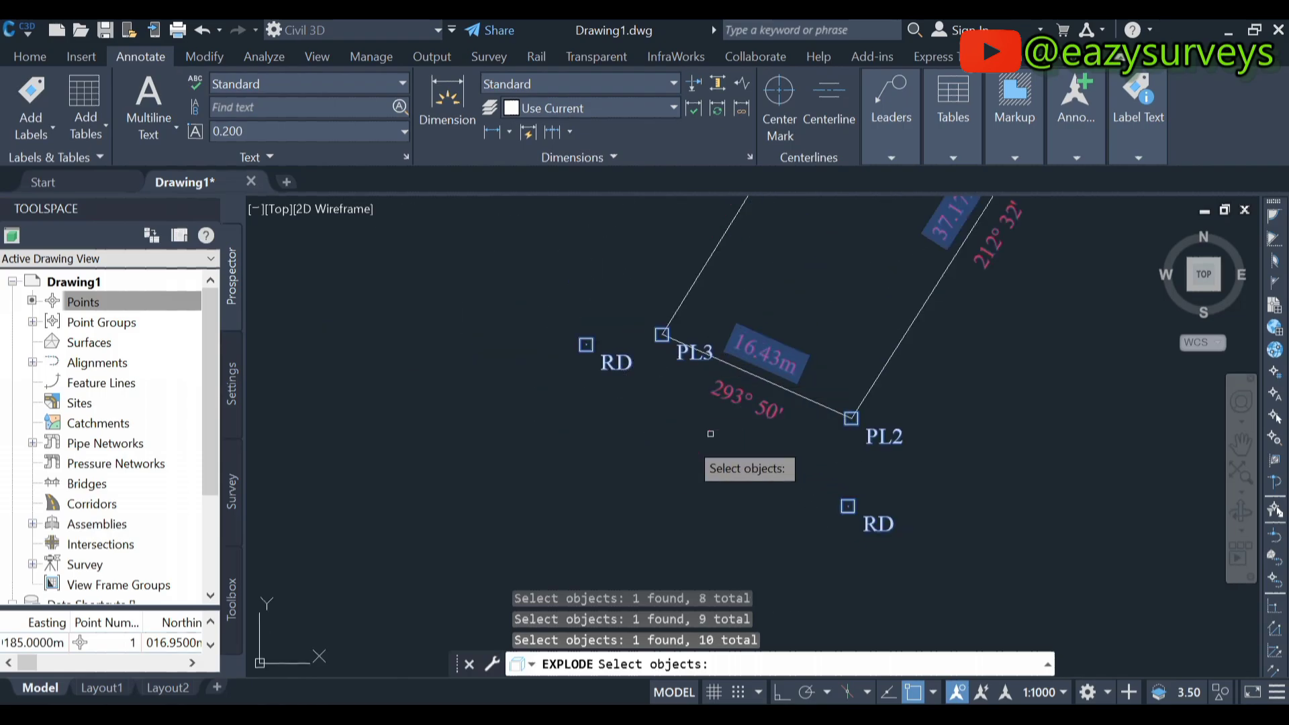
scroll(711, 434, down, 4)
key(Return)
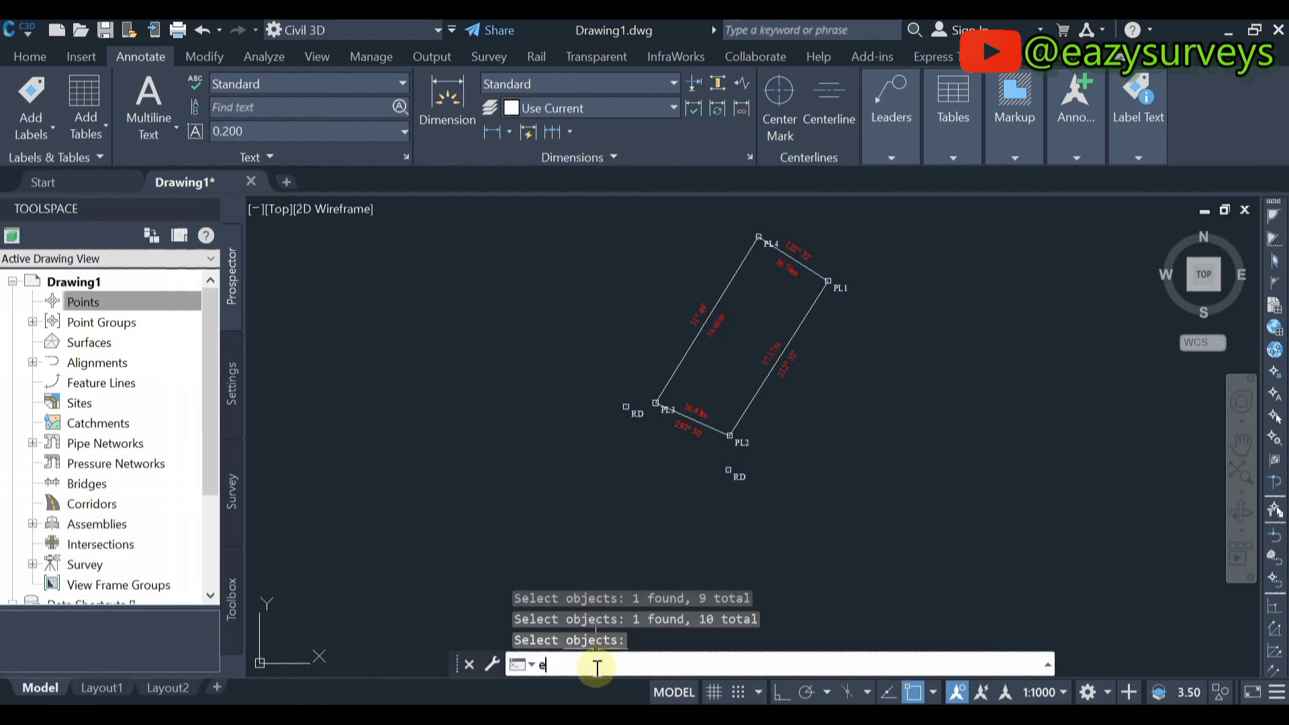
Explode the four side labels, the PL1 to PL4 points and both RD points a second time to break them into individual text
text(exp)
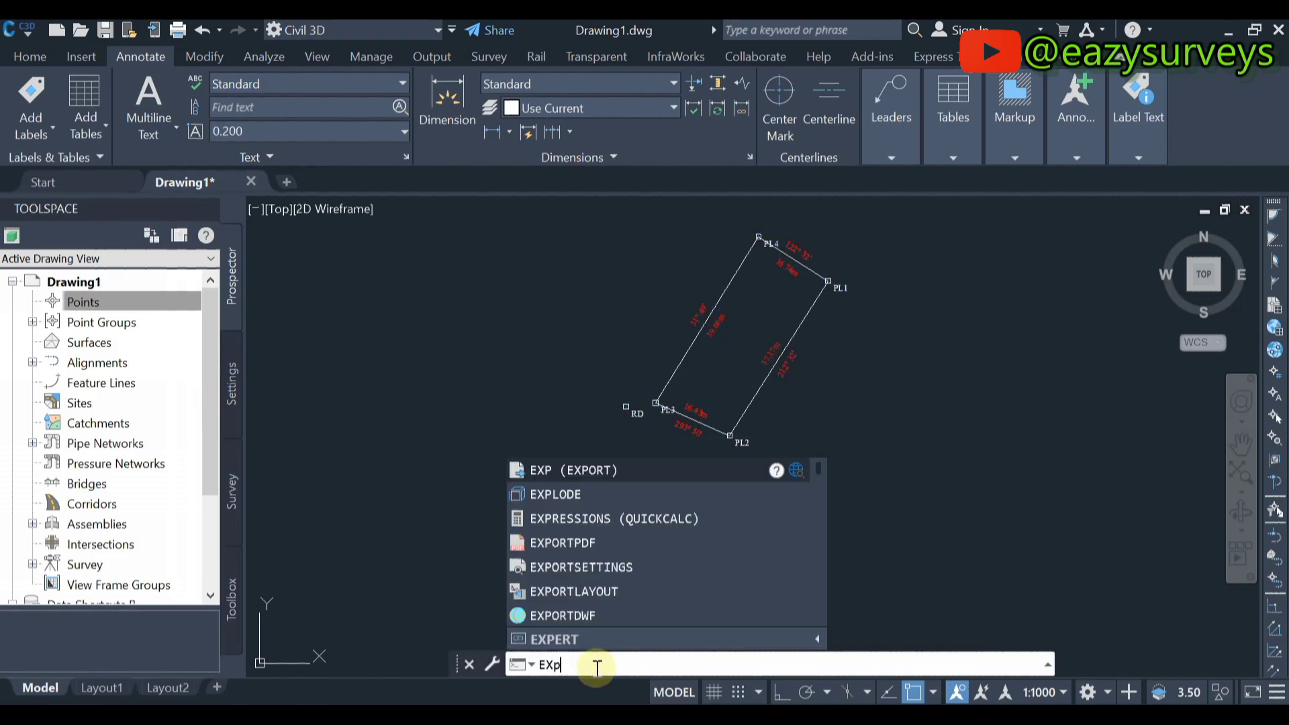
click(574, 495)
scroll(693, 442, up, 5)
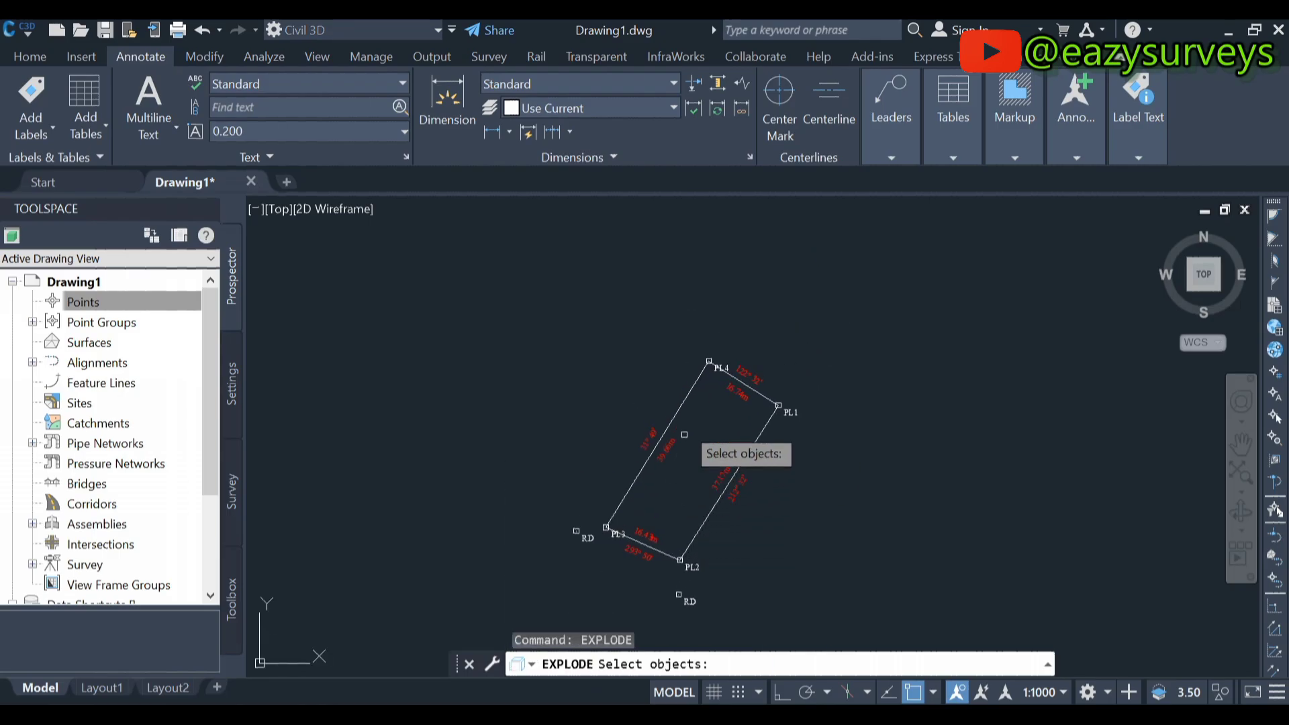
click(672, 462)
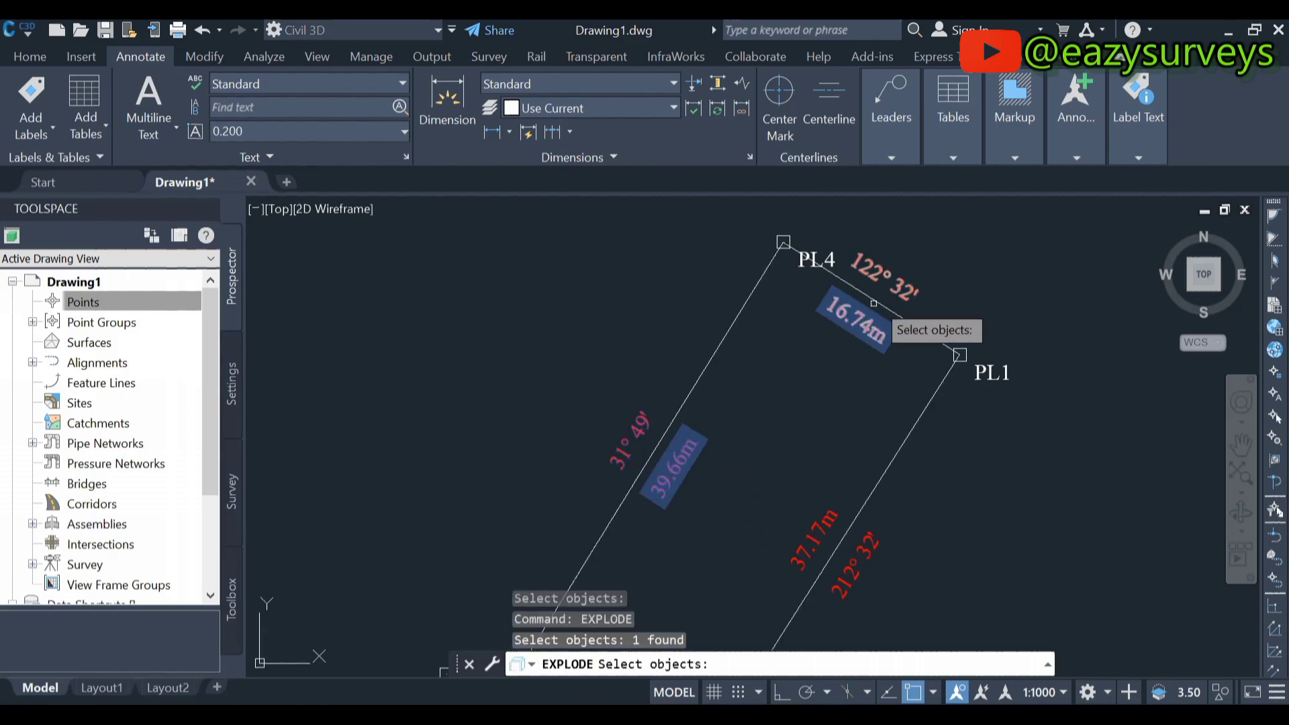
click(891, 270)
click(823, 256)
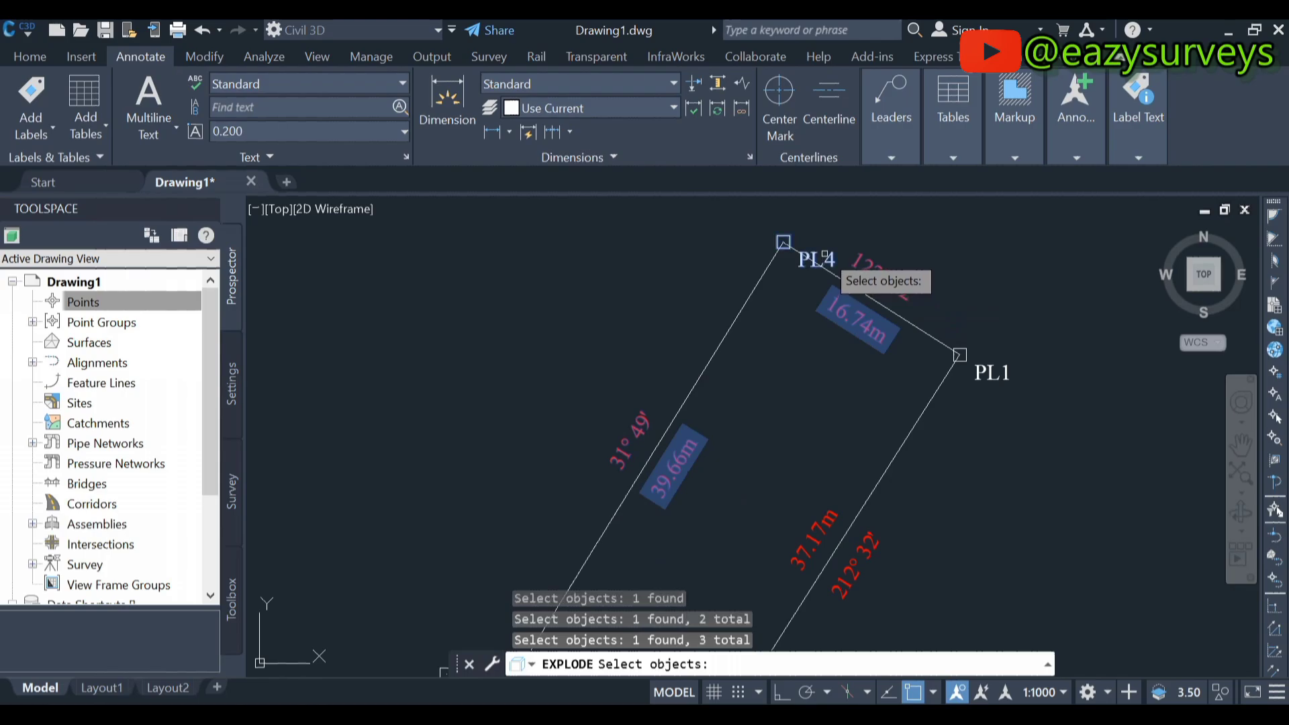
scroll(824, 254, down, 2)
scroll(927, 322, up, 2)
click(931, 322)
scroll(920, 336, down, 2)
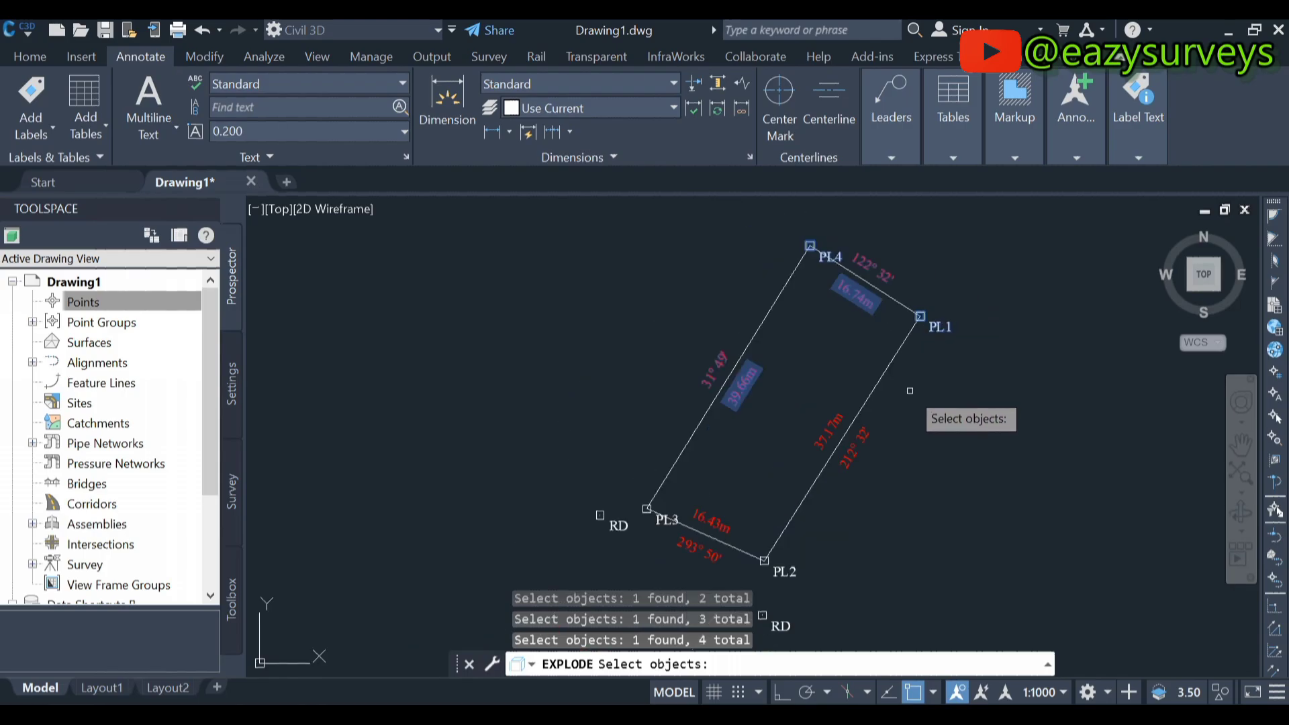
scroll(867, 439, up, 4)
click(868, 439)
scroll(899, 409, down, 4)
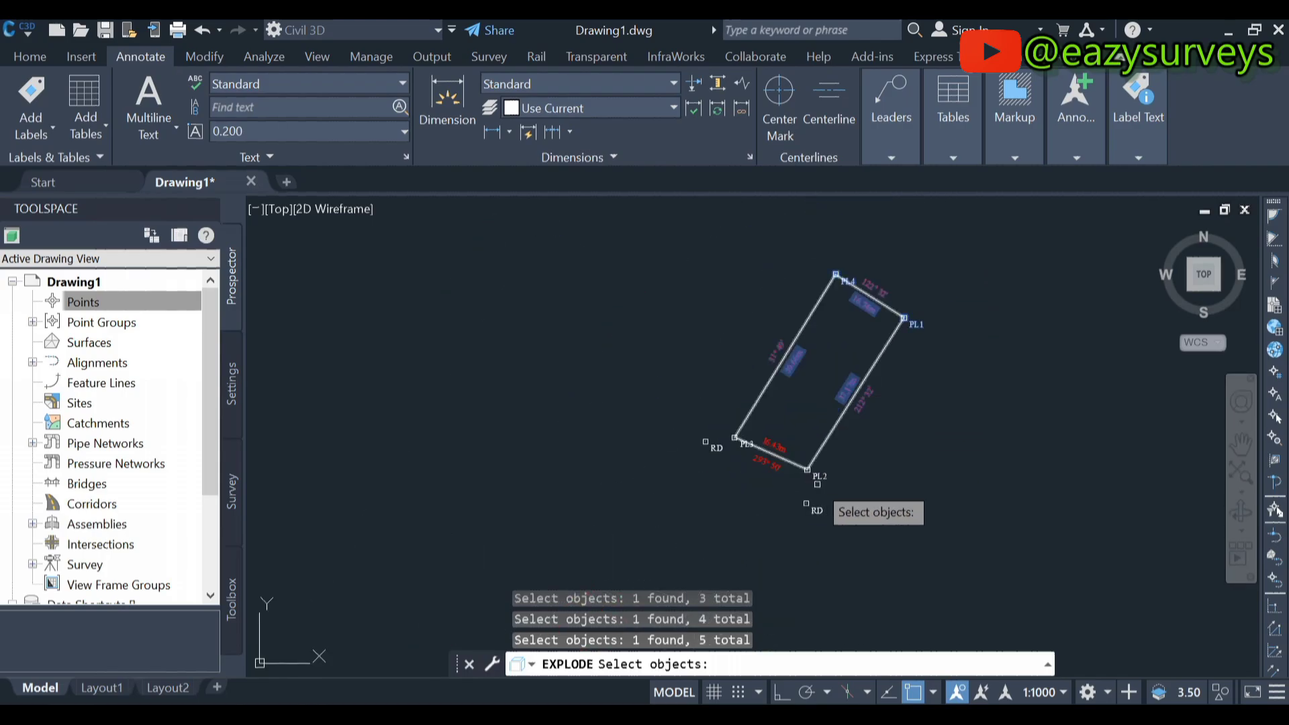
scroll(823, 483, up, 2)
click(814, 465)
click(732, 395)
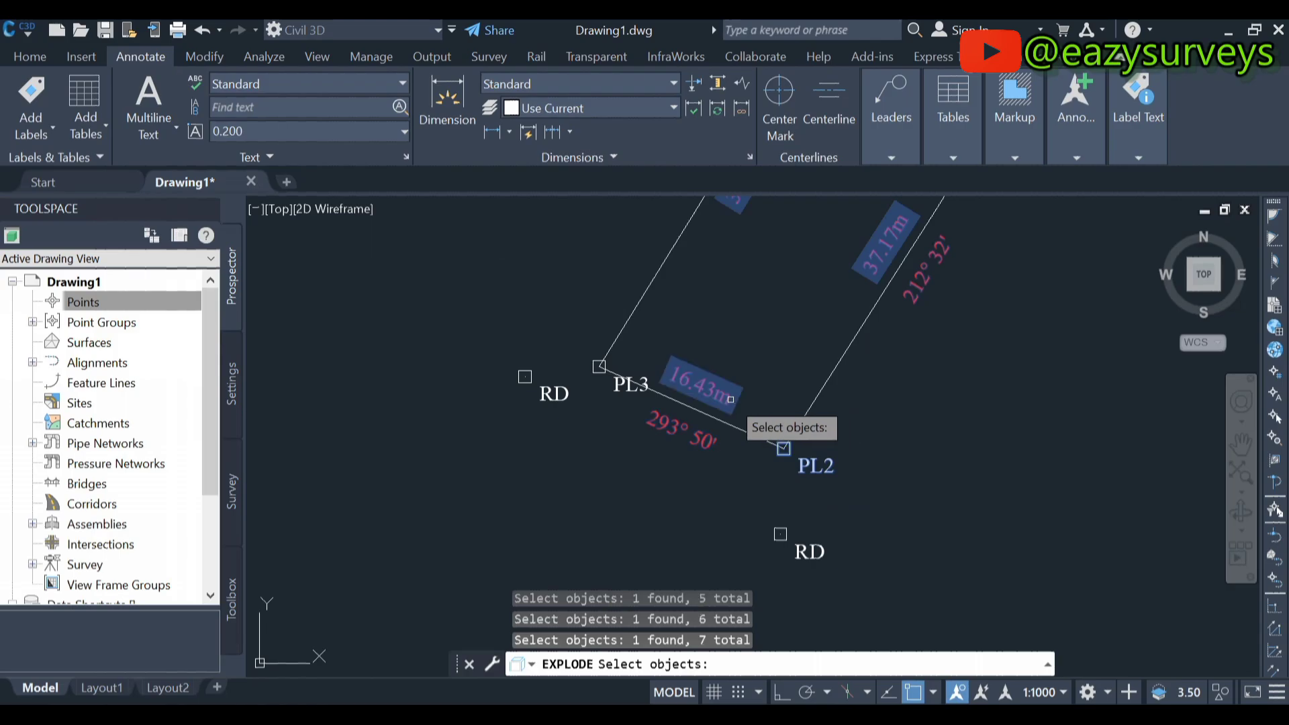
click(629, 389)
click(554, 394)
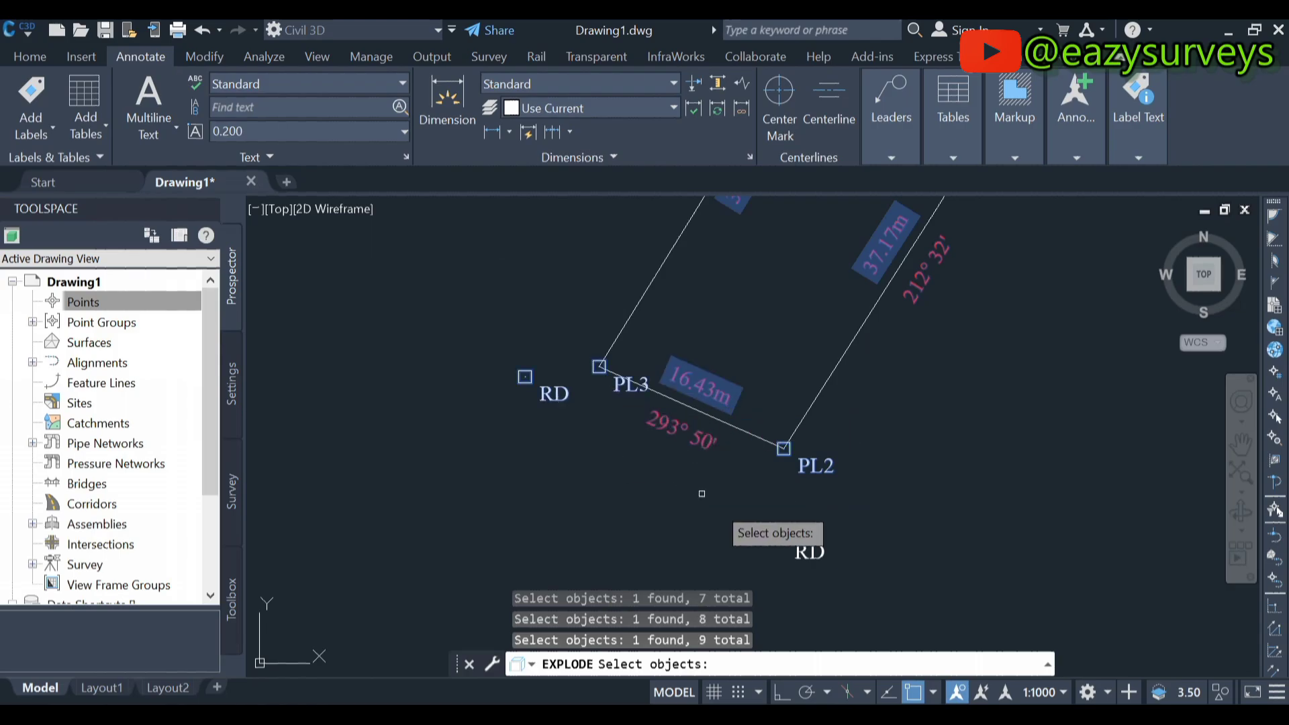
click(816, 555)
scroll(808, 487, down, 4)
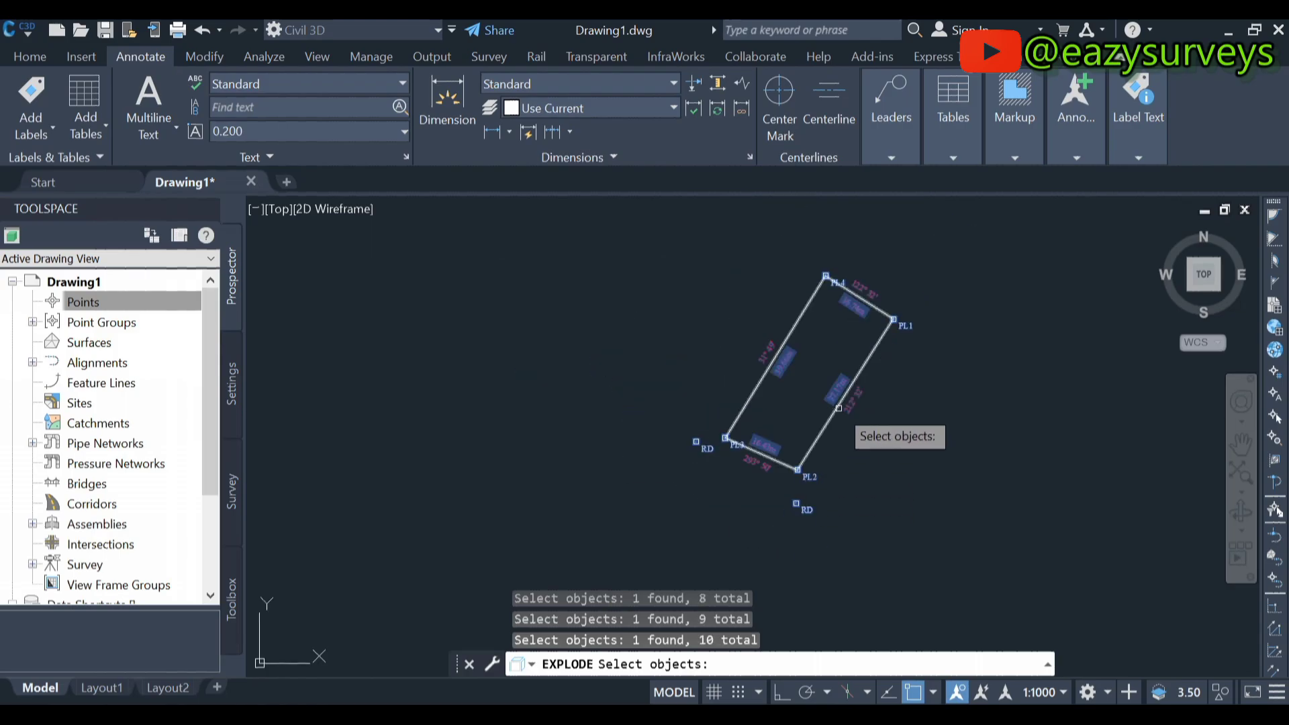
scroll(907, 340, up, 2)
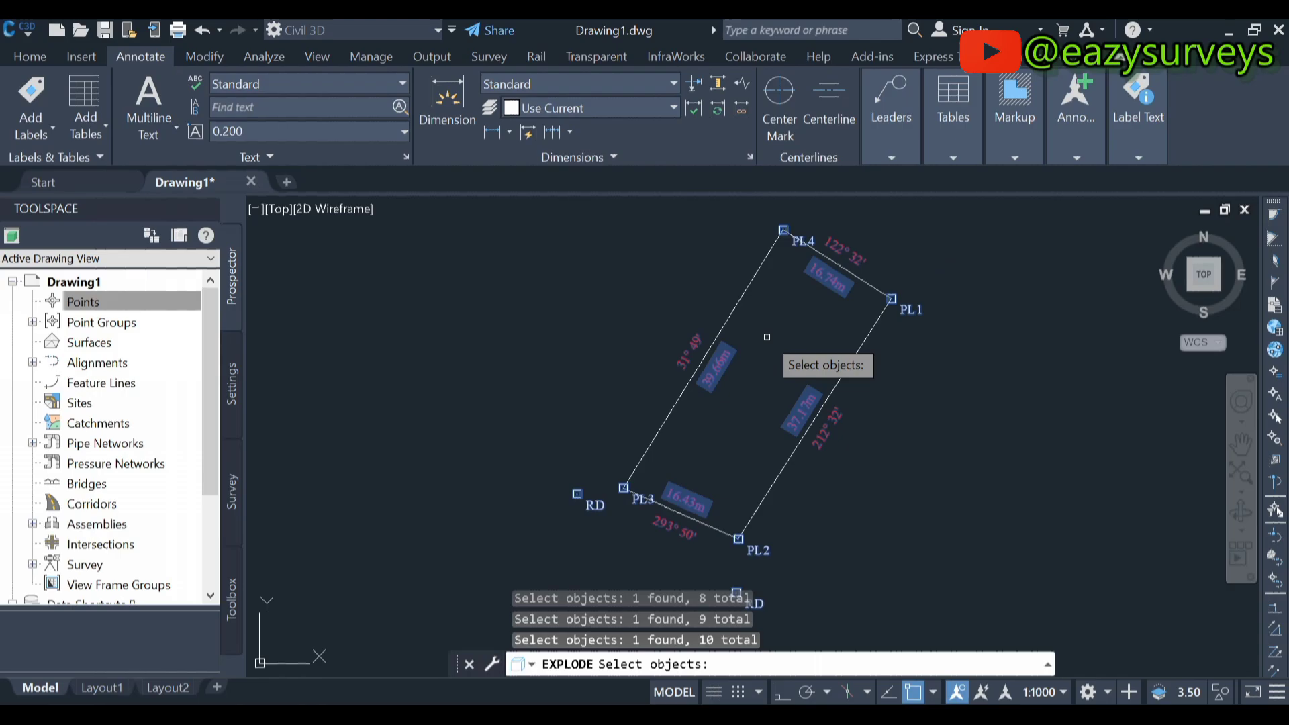
key(Return)
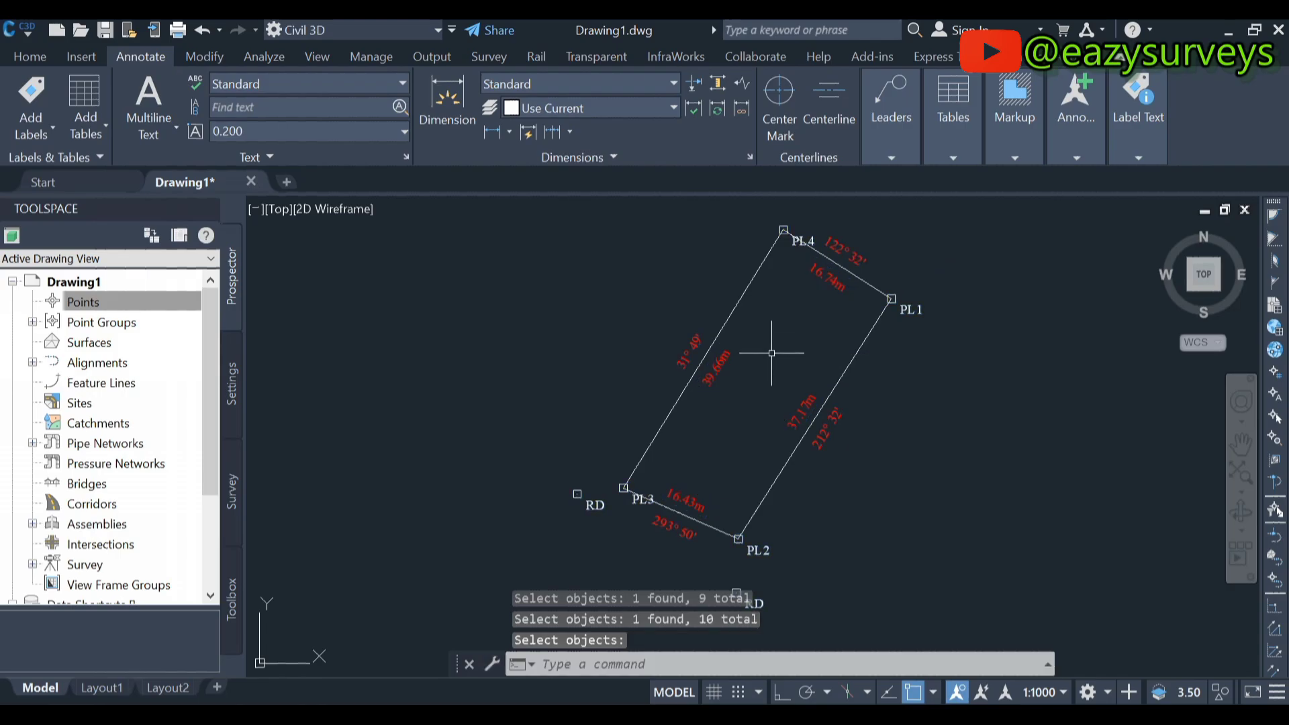
Edit the bearing text on the PL4–PL1 side, adding spaces between 122° and 32'
scroll(861, 229, up, 4)
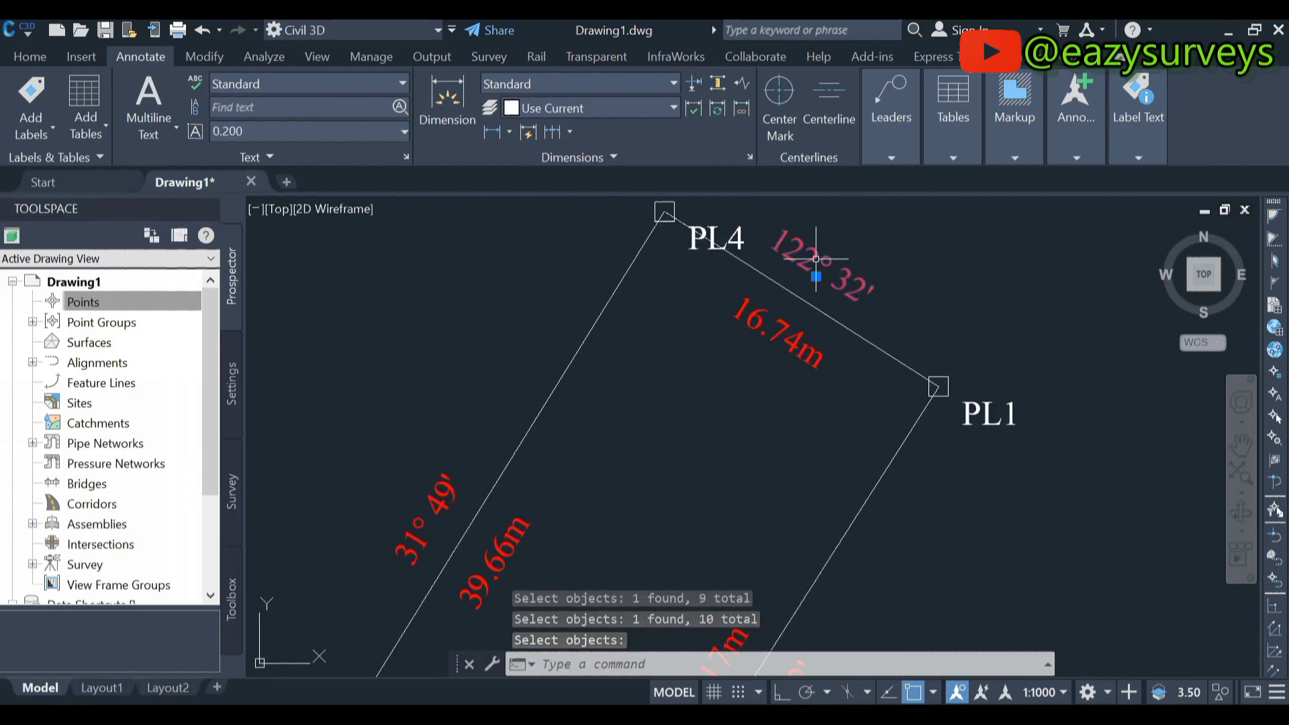
click(844, 254)
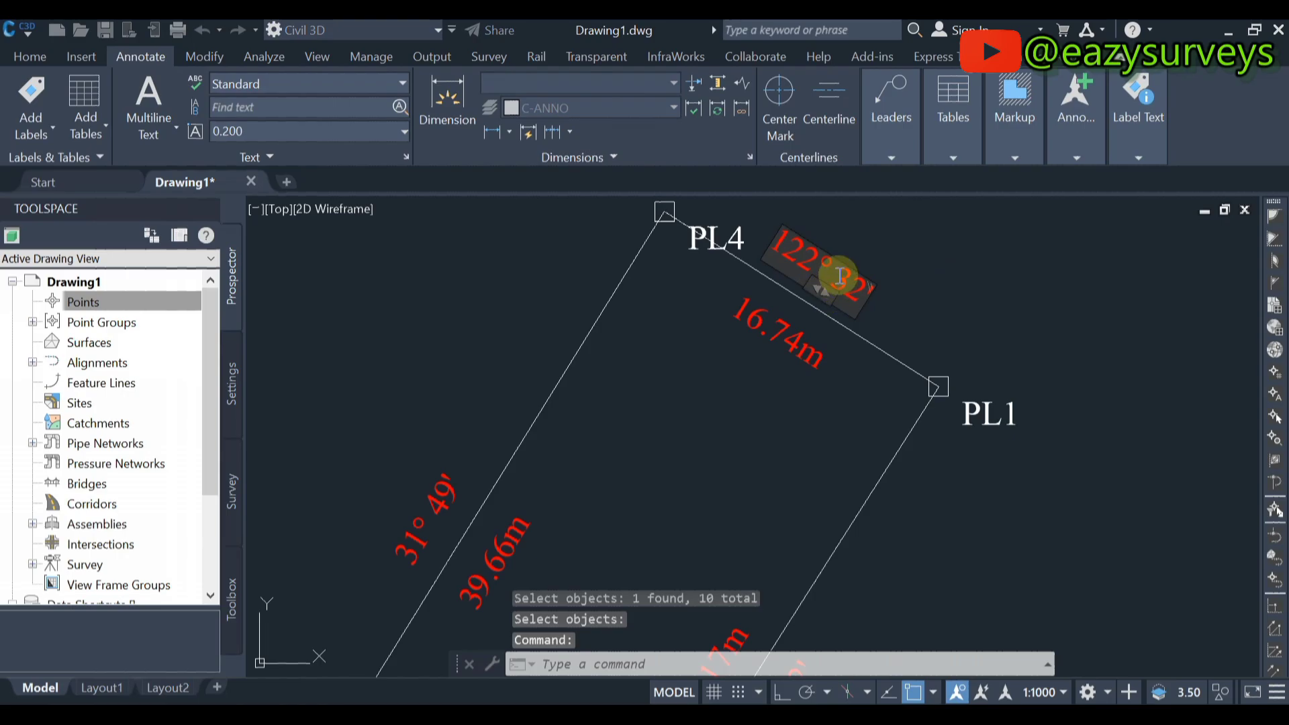
double_click(836, 269)
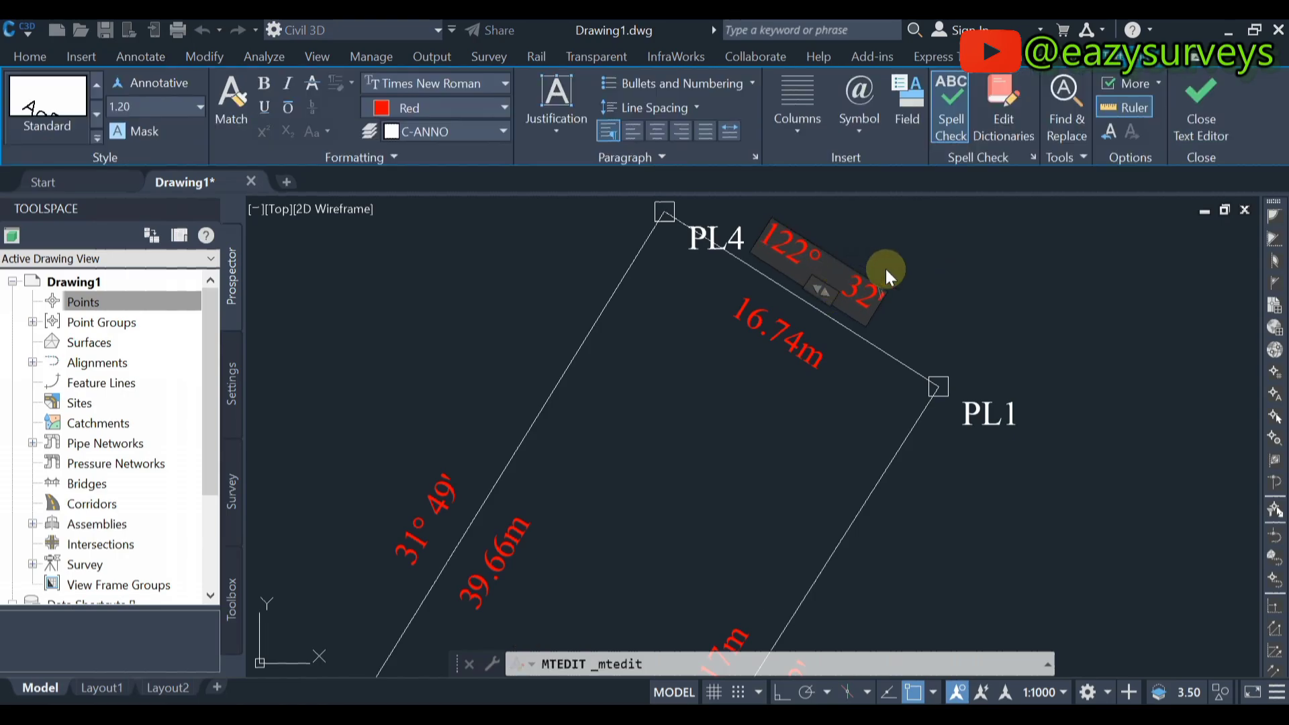
click(939, 395)
Move the PL1, PL4, PL3 and PL2 text clear of the boundary lines, beside their corner markers
click(987, 408)
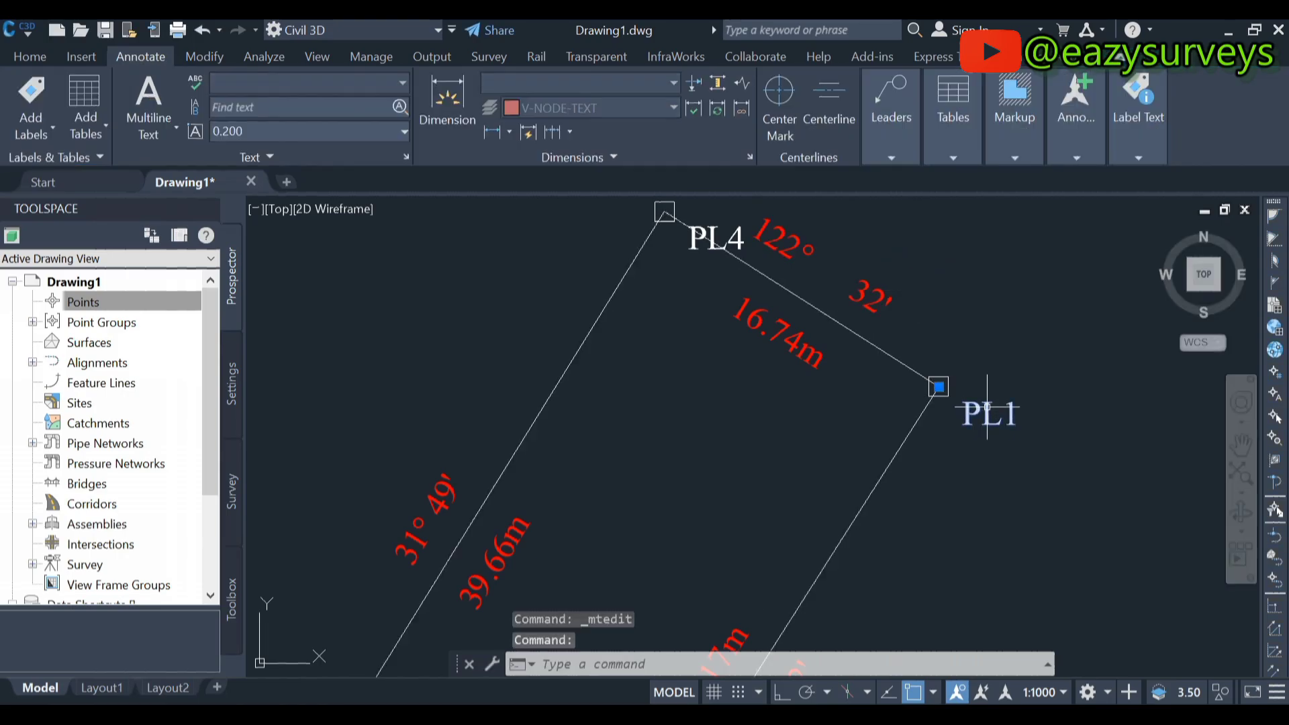
mouse_move(988, 407)
mouse_down()
mouse_move(991, 364)
mouse_move(987, 380)
mouse_up()
middle_drag(722, 307, 753, 472)
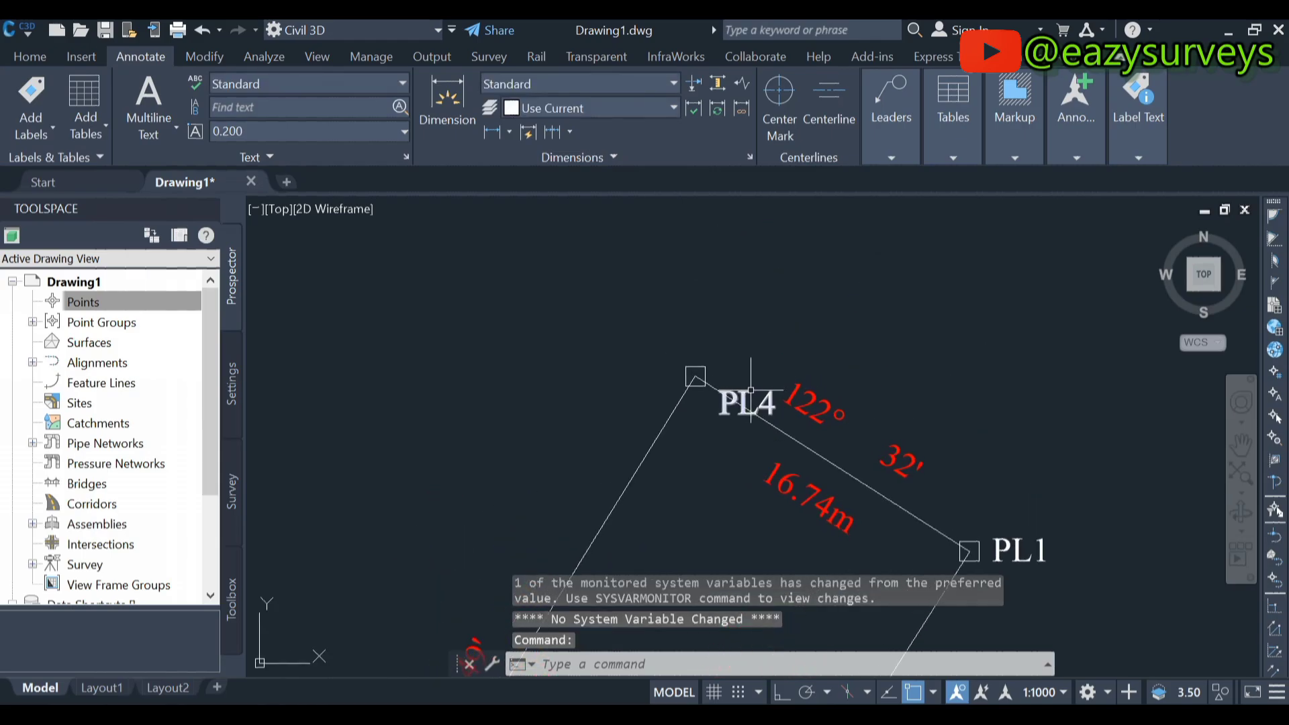
click(751, 390)
drag(751, 390, 648, 351)
scroll(692, 340, down, 8)
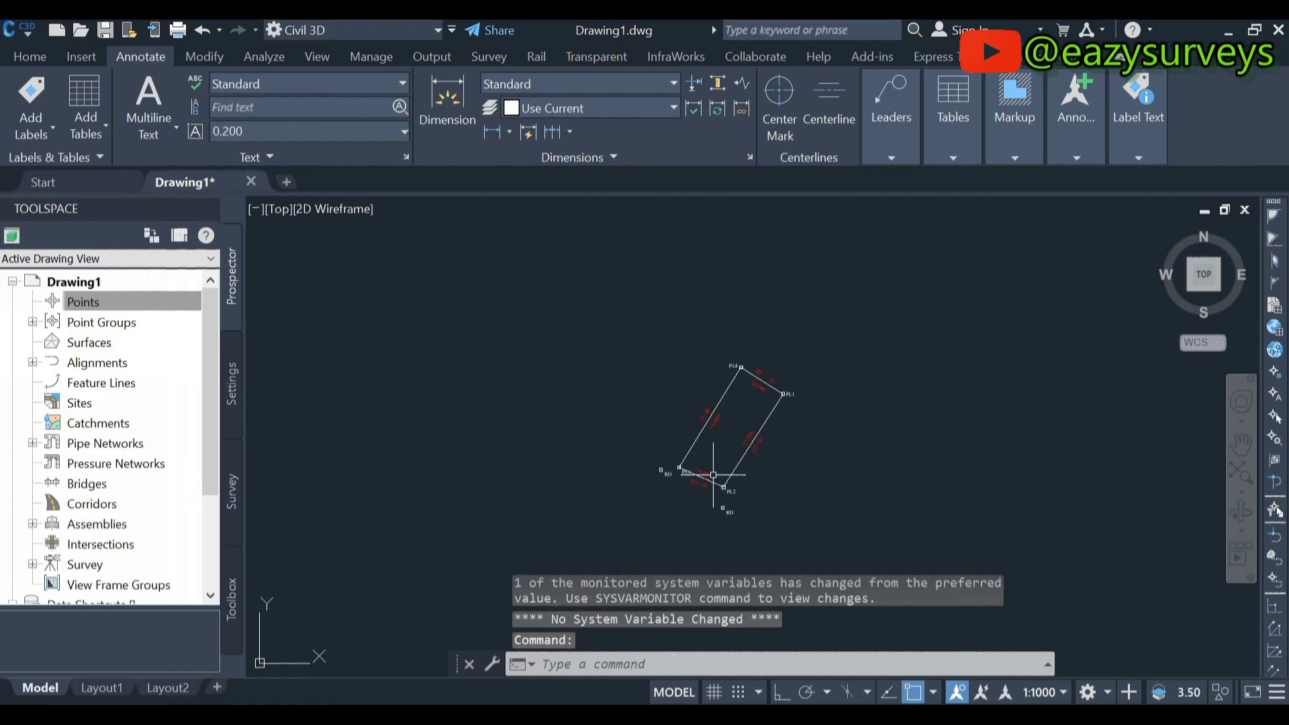
Draw a straight line from the RD point below PL2 to the RD point beside PL3
scroll(718, 494, up, 6)
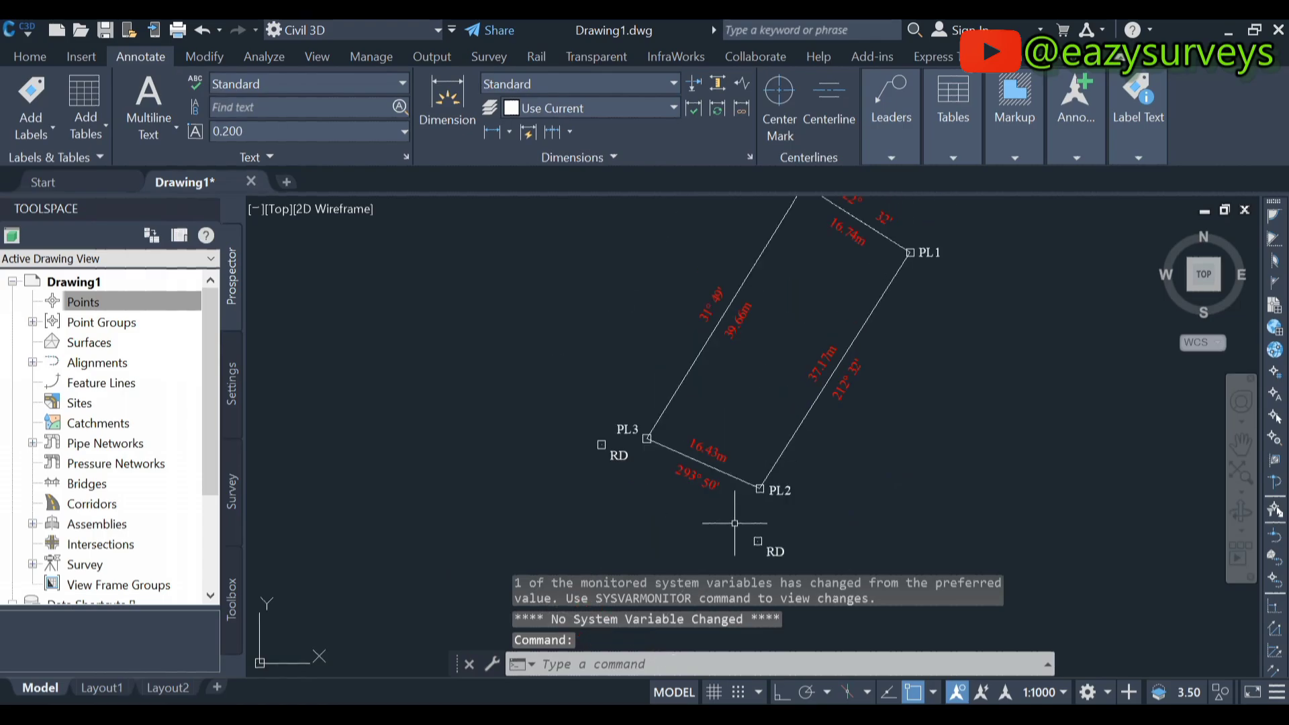
scroll(742, 528, up, 3)
middle_drag(742, 528, 700, 440)
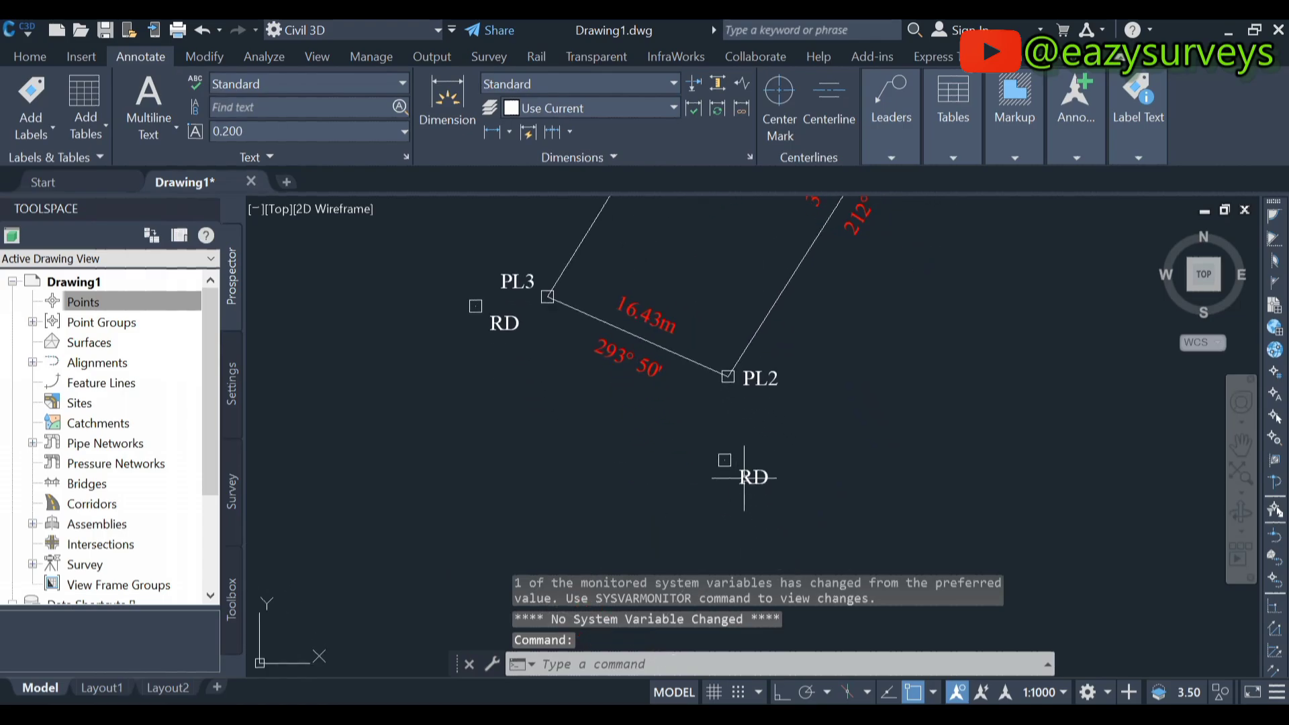
click(30, 57)
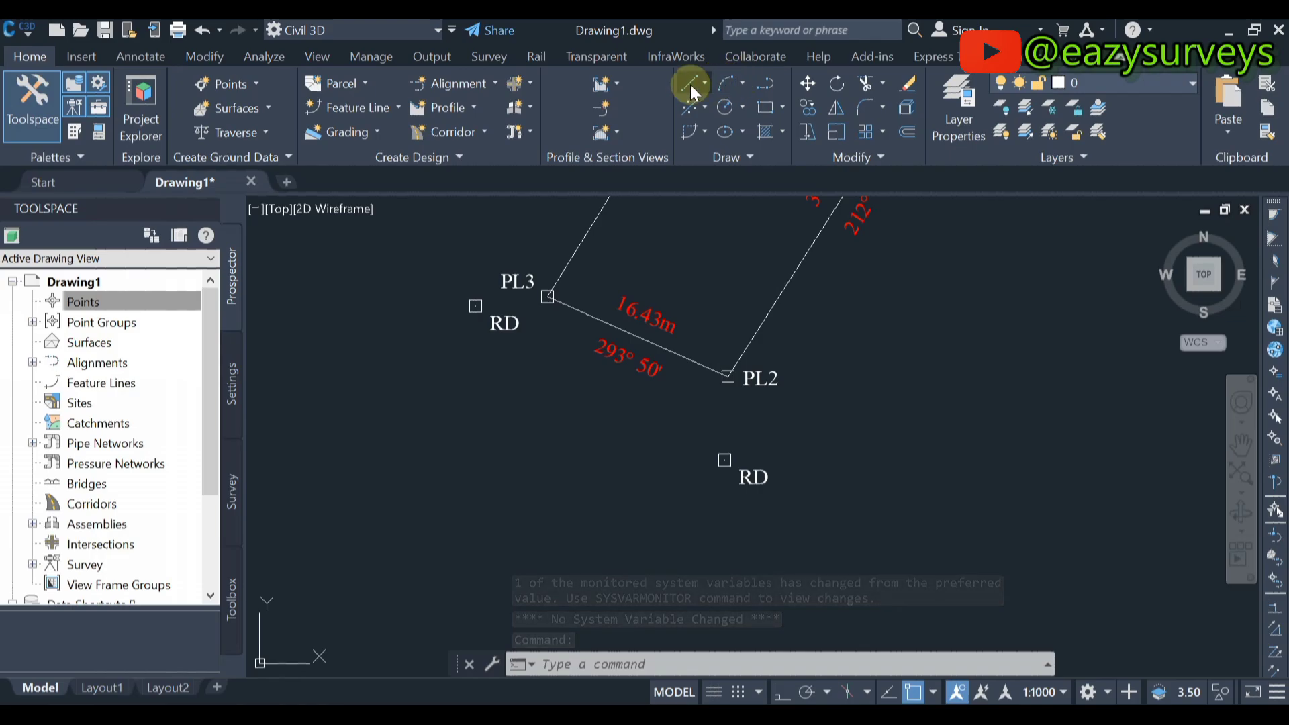
click(707, 79)
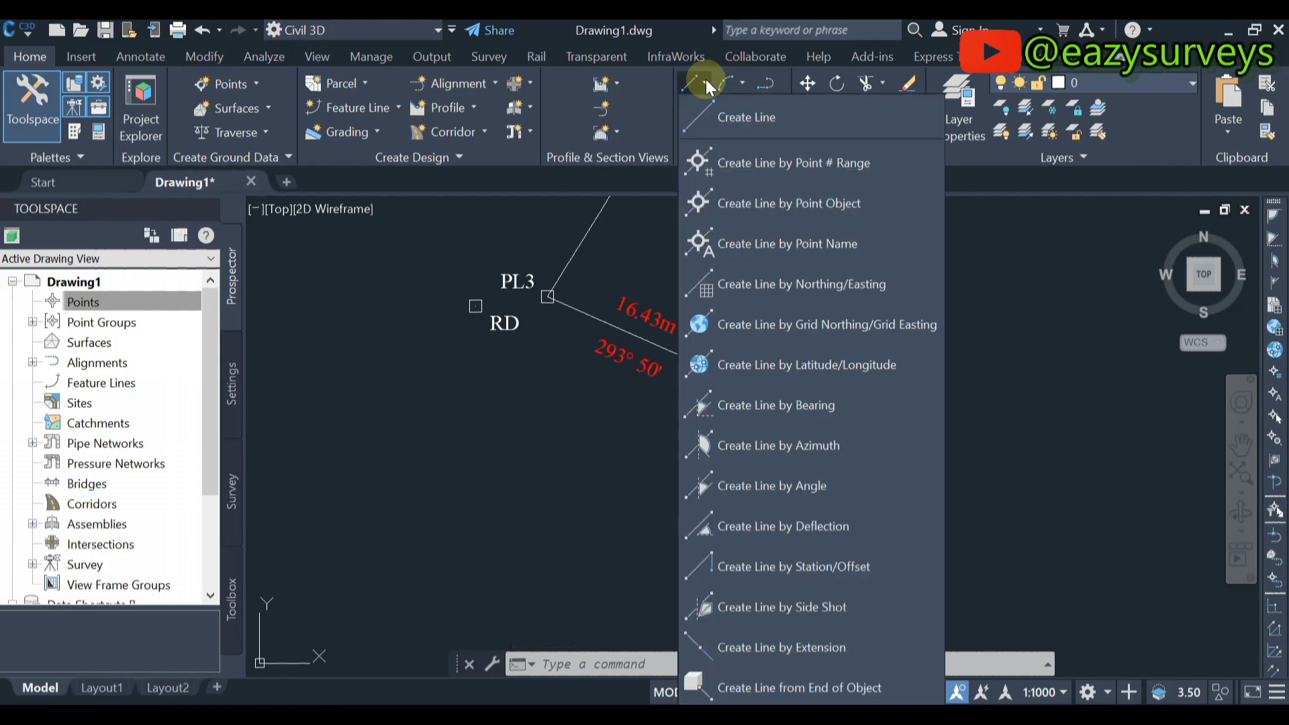
click(706, 120)
scroll(713, 456, up, 2)
scroll(705, 450, up, 2)
click(697, 448)
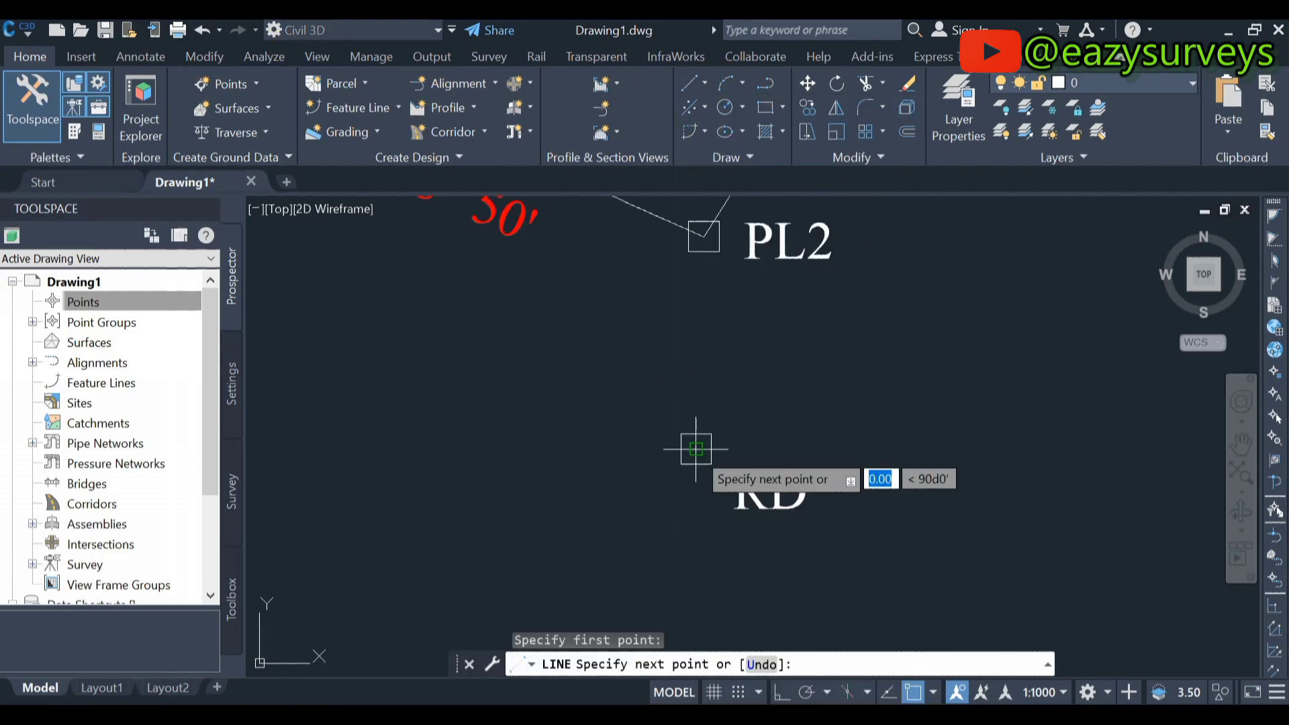
scroll(699, 450, down, 5)
scroll(591, 382, up, 5)
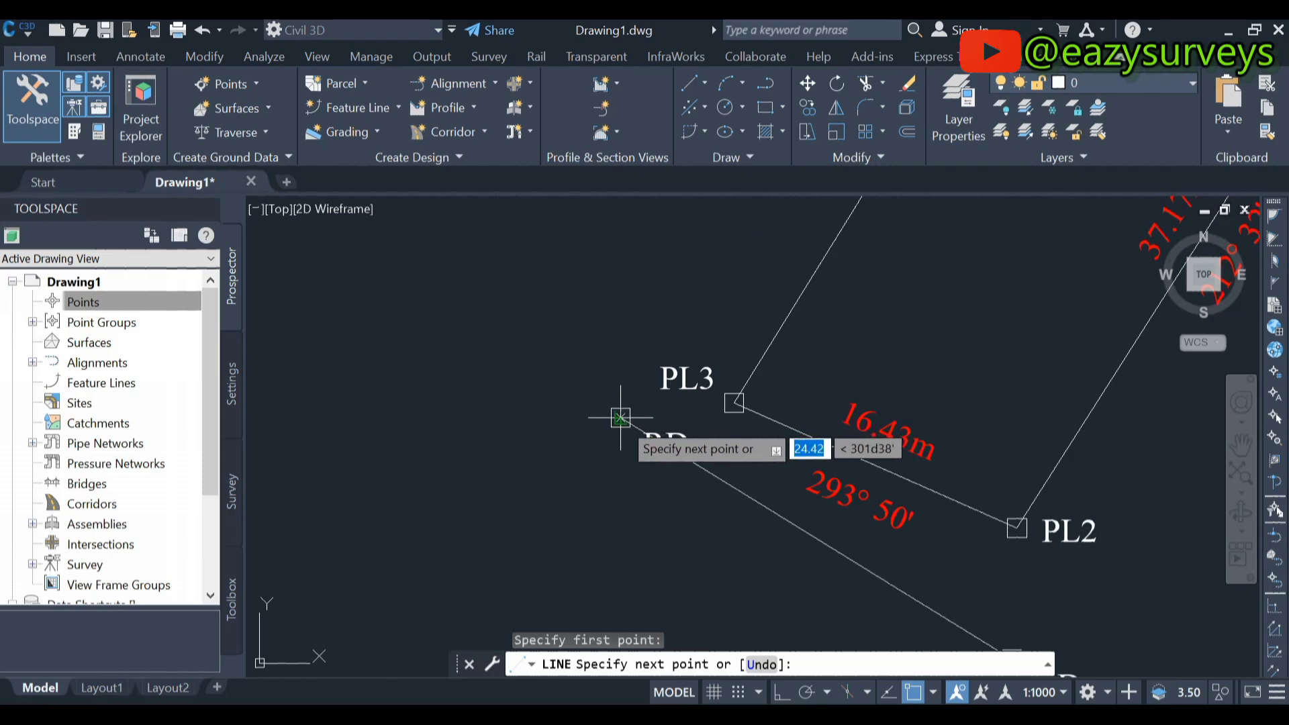
click(621, 420)
key(Return)
key(Return)
click(622, 421)
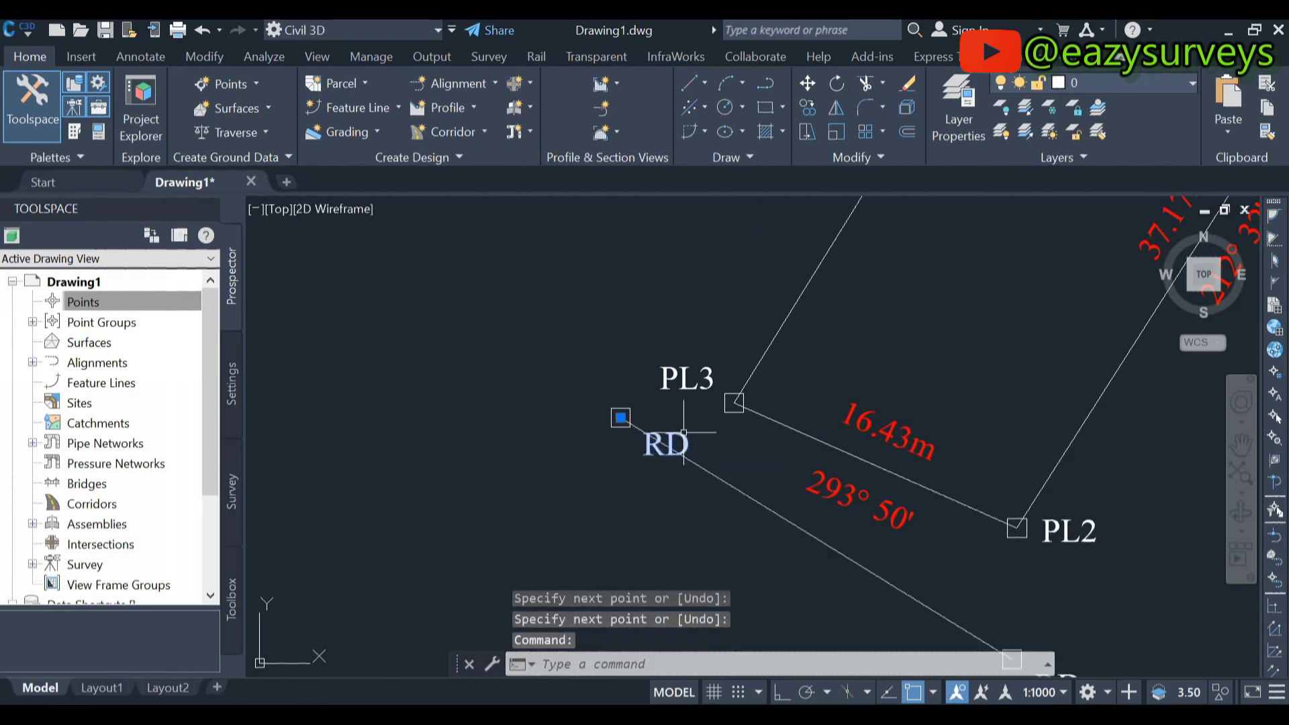
scroll(693, 424, down, 4)
scroll(870, 536, up, 2)
text(l)
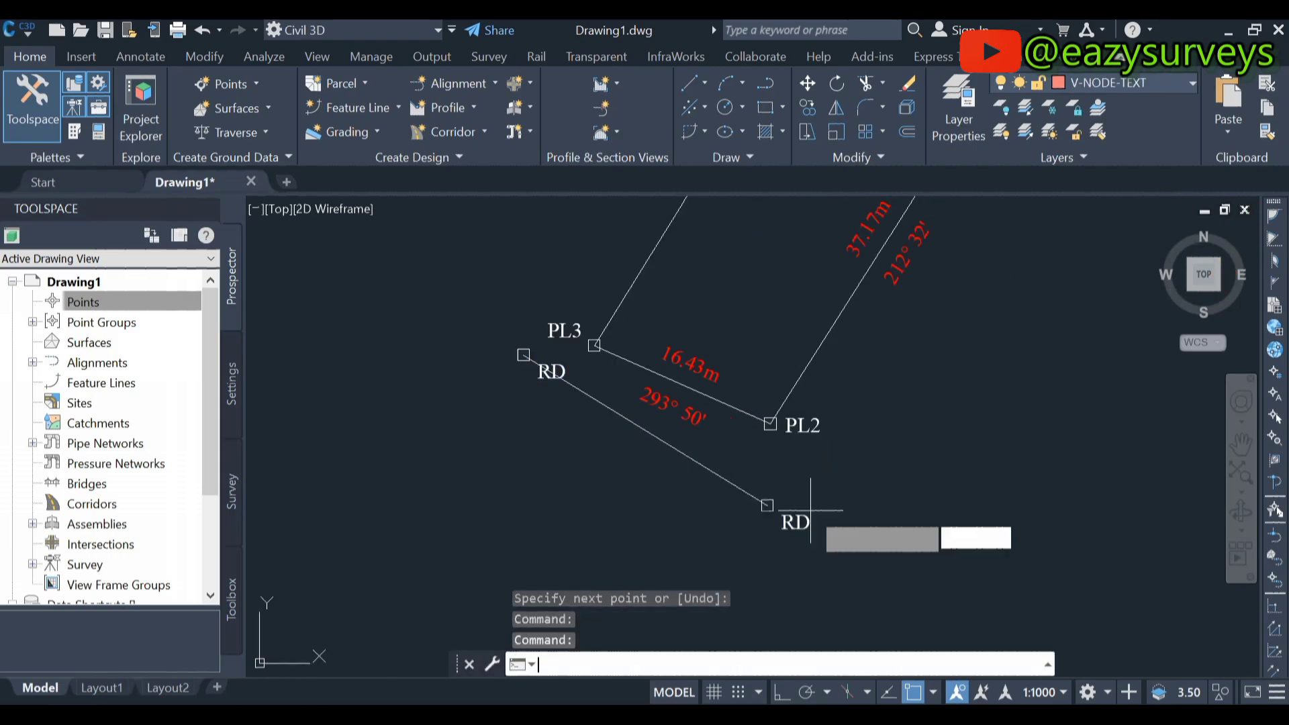
key(Return)
key(Escape)
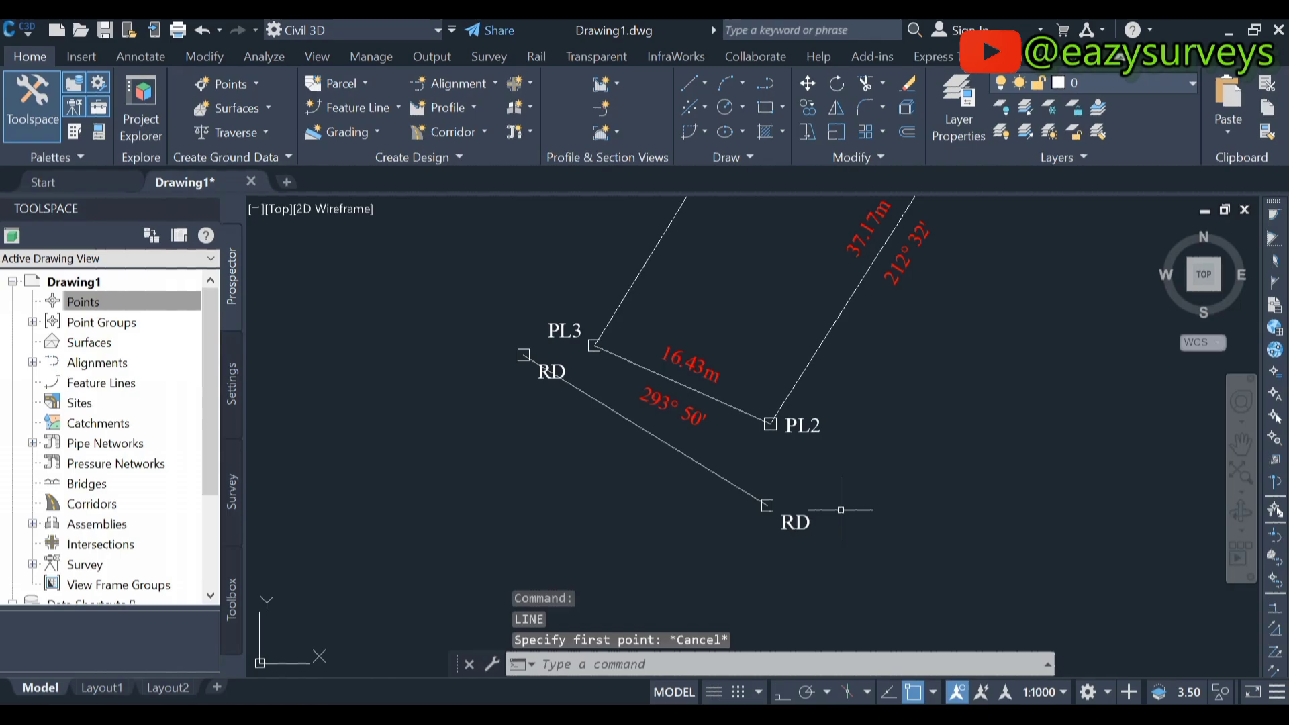
Erase the two RD labels at the ends of the road line beside PL3 and PL2
click(799, 522)
click(568, 371)
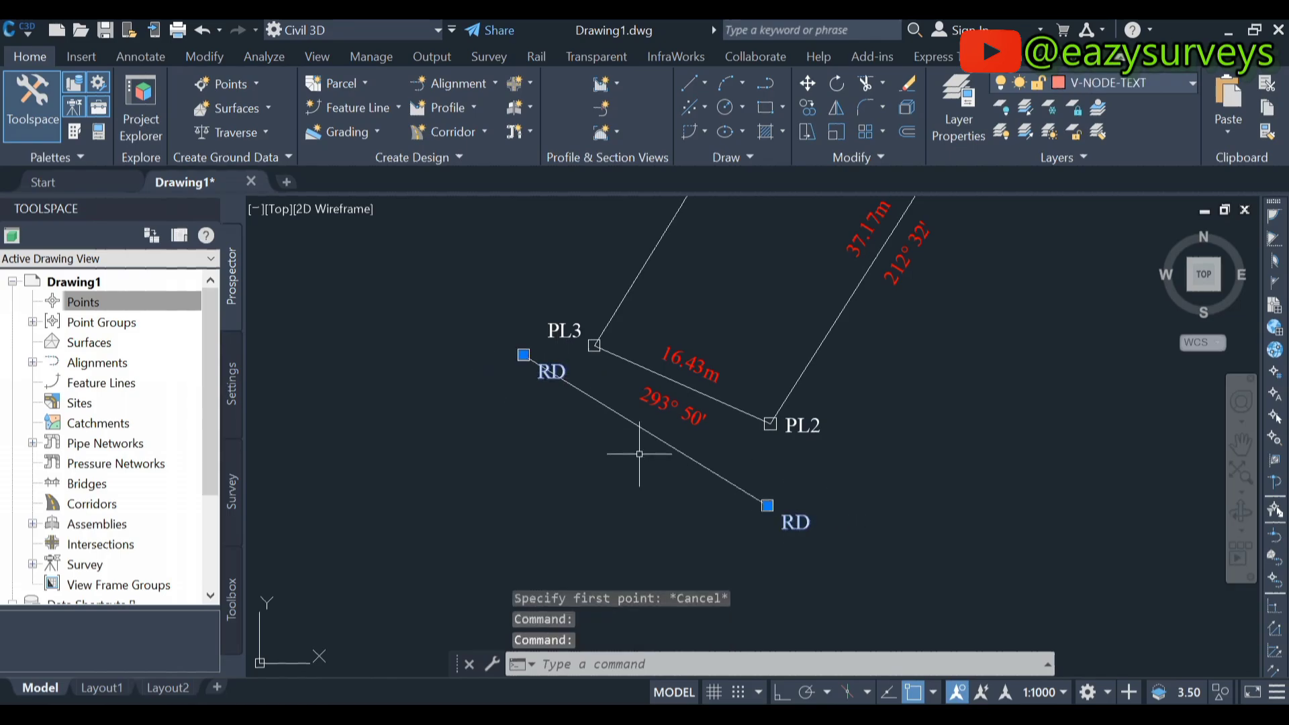
key(Delete)
Erase the square point markers at both ends of the road line, keeping the line itself
scroll(754, 495, up, 4)
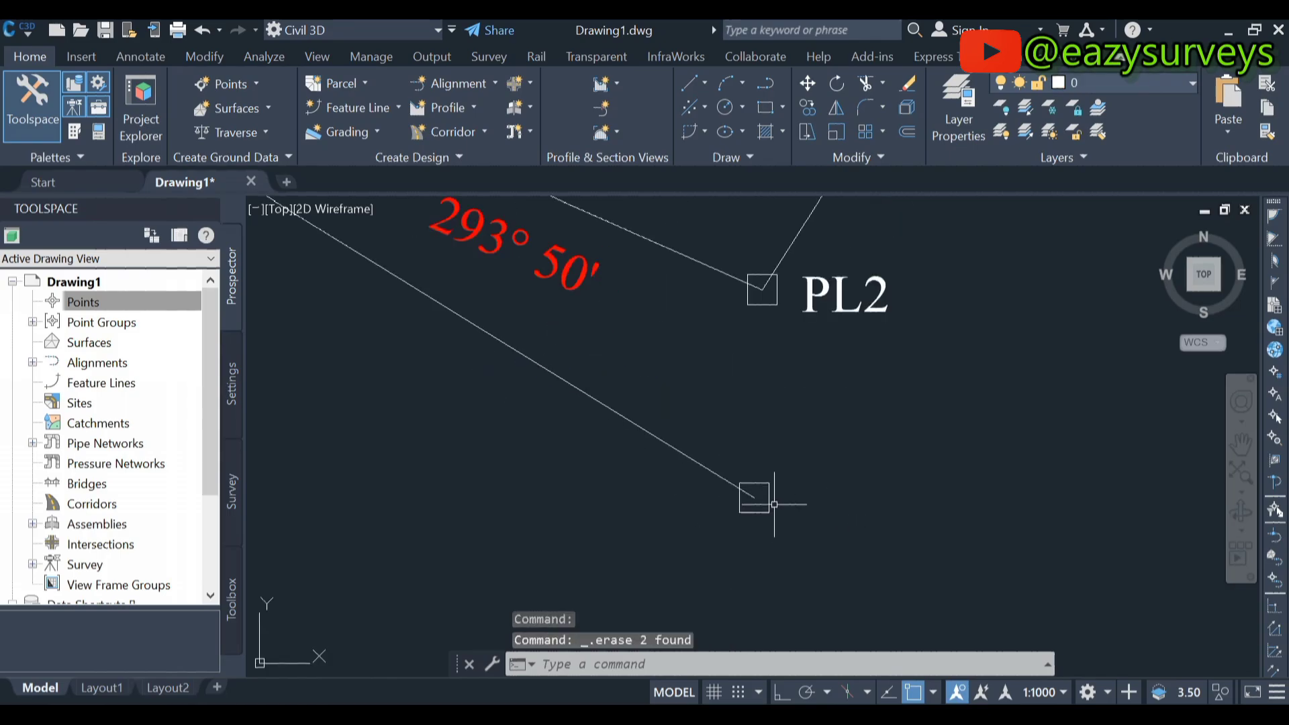
click(779, 495)
scroll(743, 490, down, 4)
scroll(501, 325, up, 5)
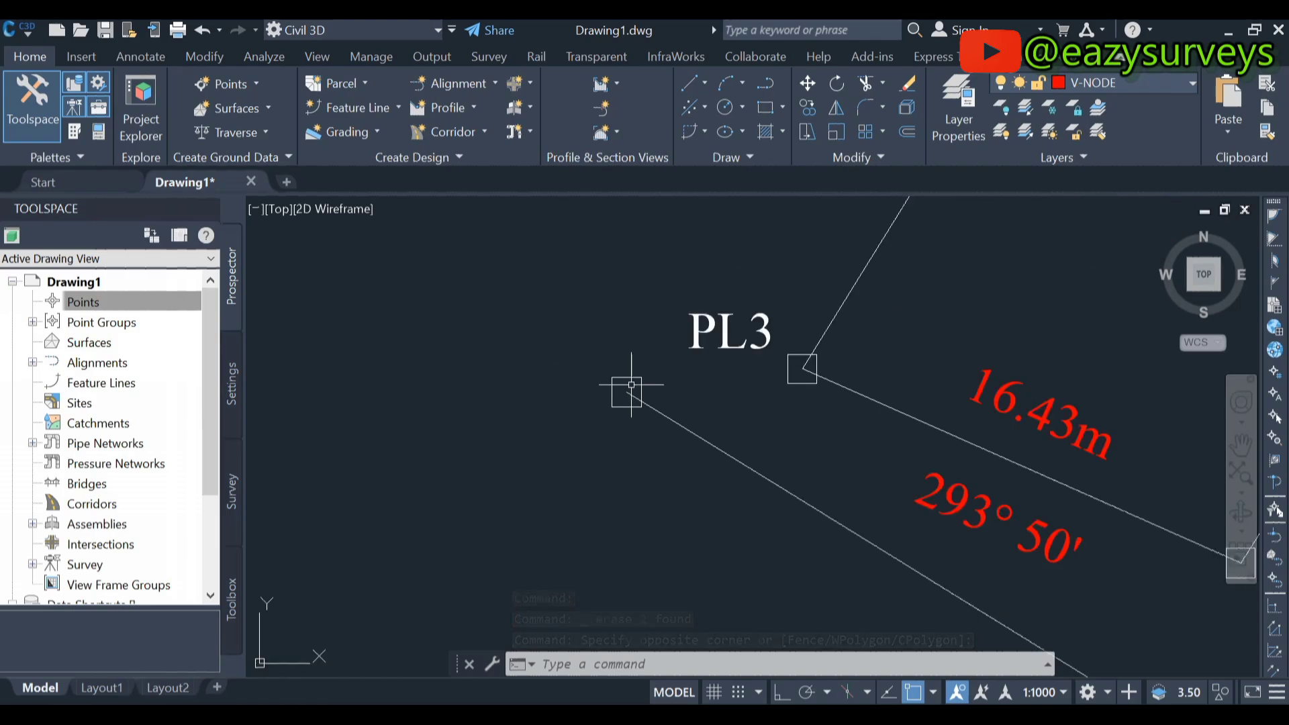
click(575, 356)
key(Delete)
scroll(575, 356, down, 4)
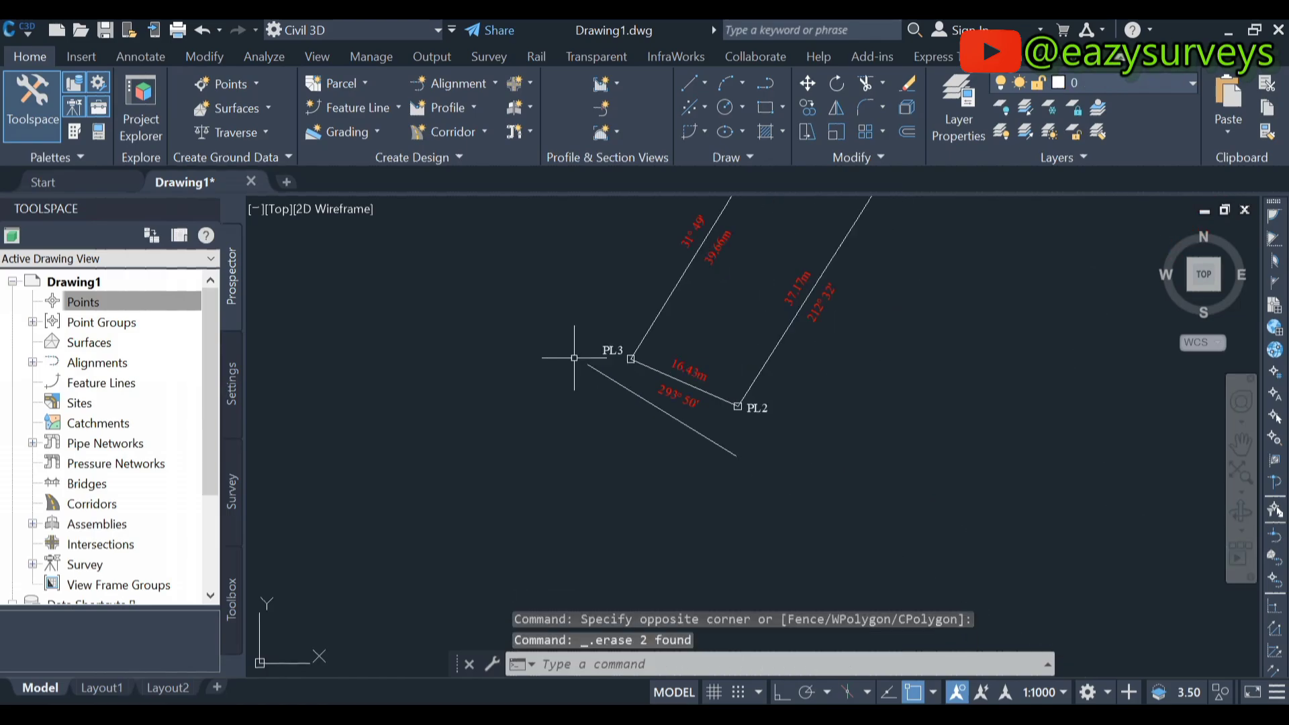
Copy the 293° 50' bearing text a short distance below the original, towards the road line
scroll(666, 366, up, 4)
scroll(657, 433, down, 4)
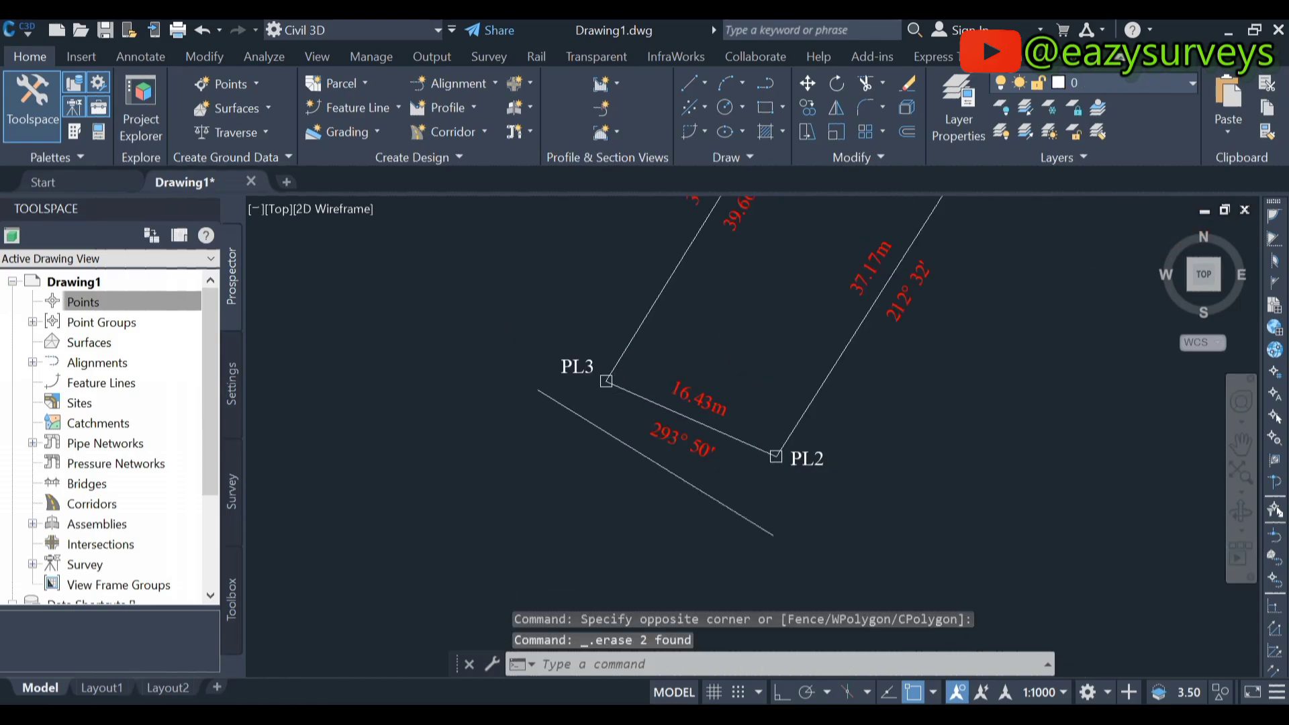
middle_drag(672, 407, 668, 493)
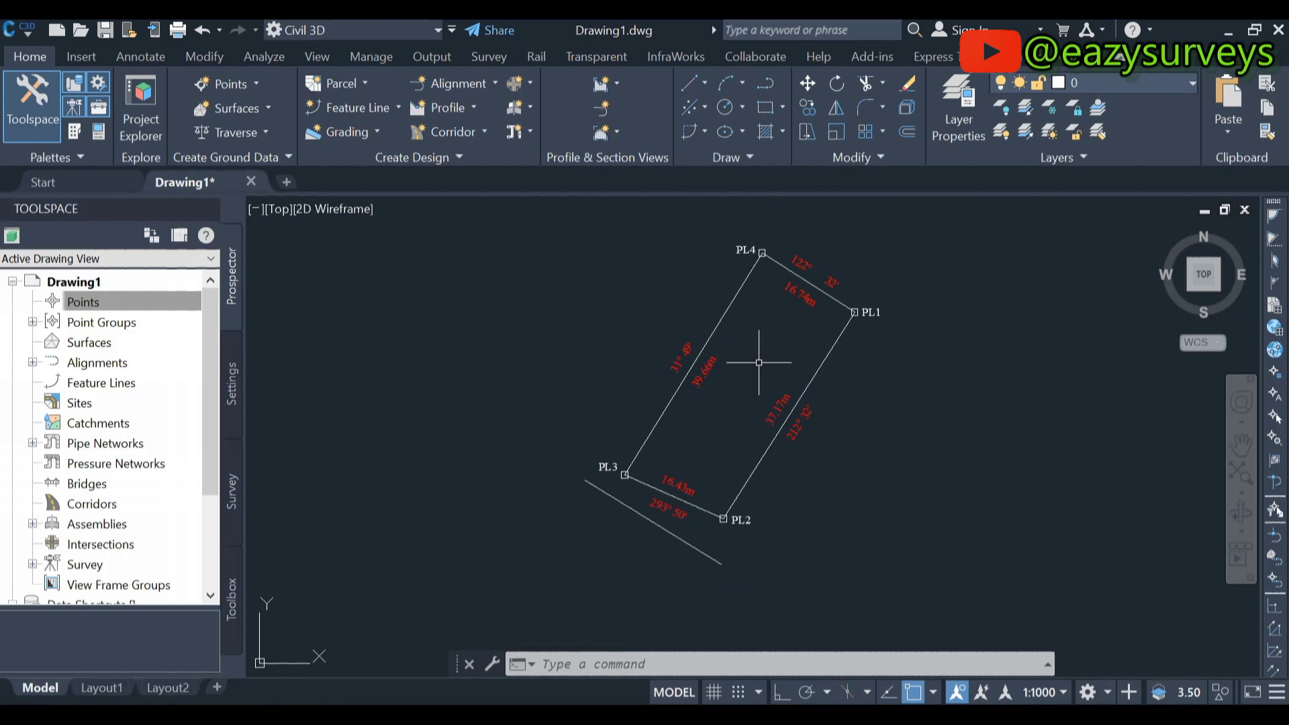
middle_drag(739, 457, 723, 419)
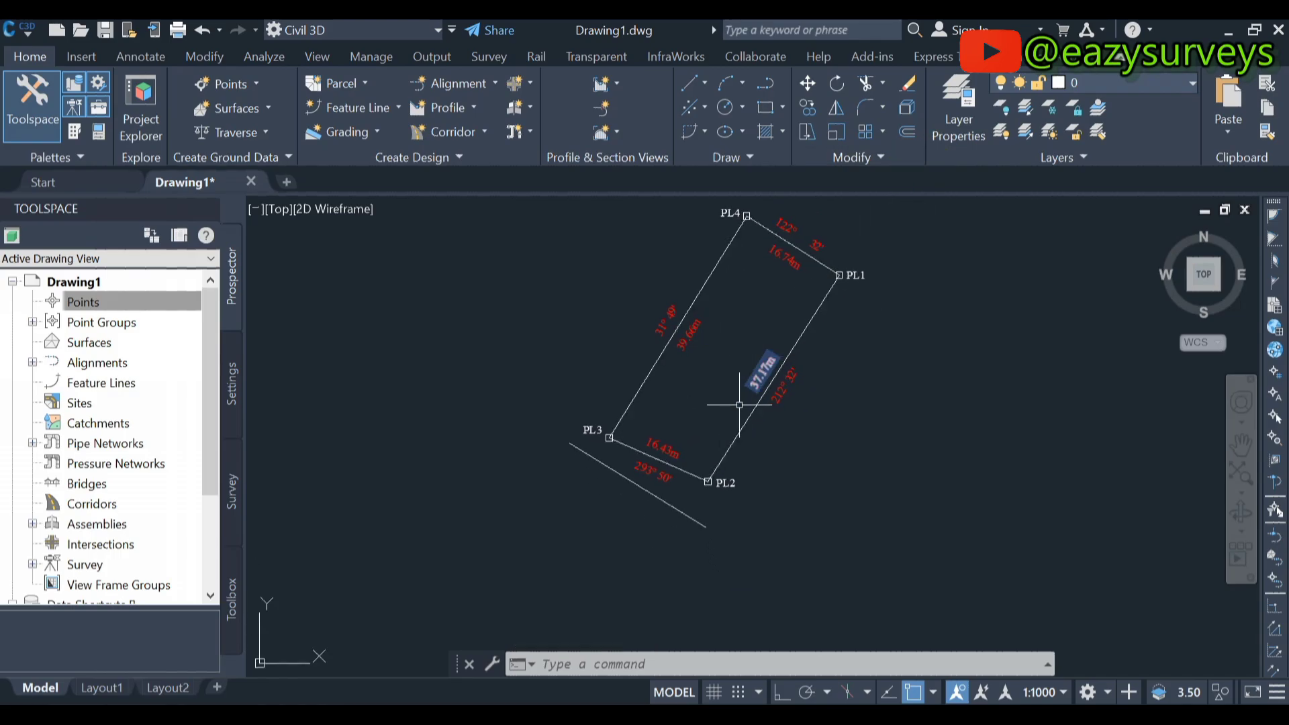
scroll(663, 479, up, 2)
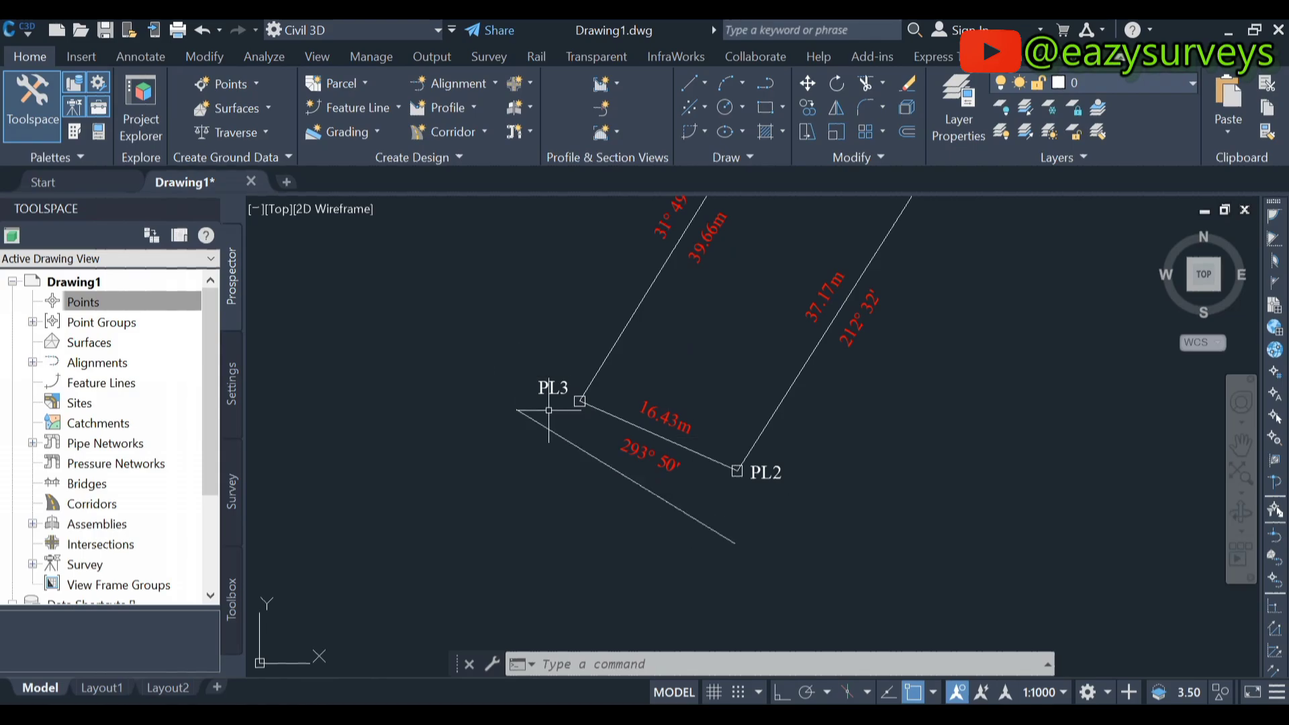
scroll(642, 465, up, 2)
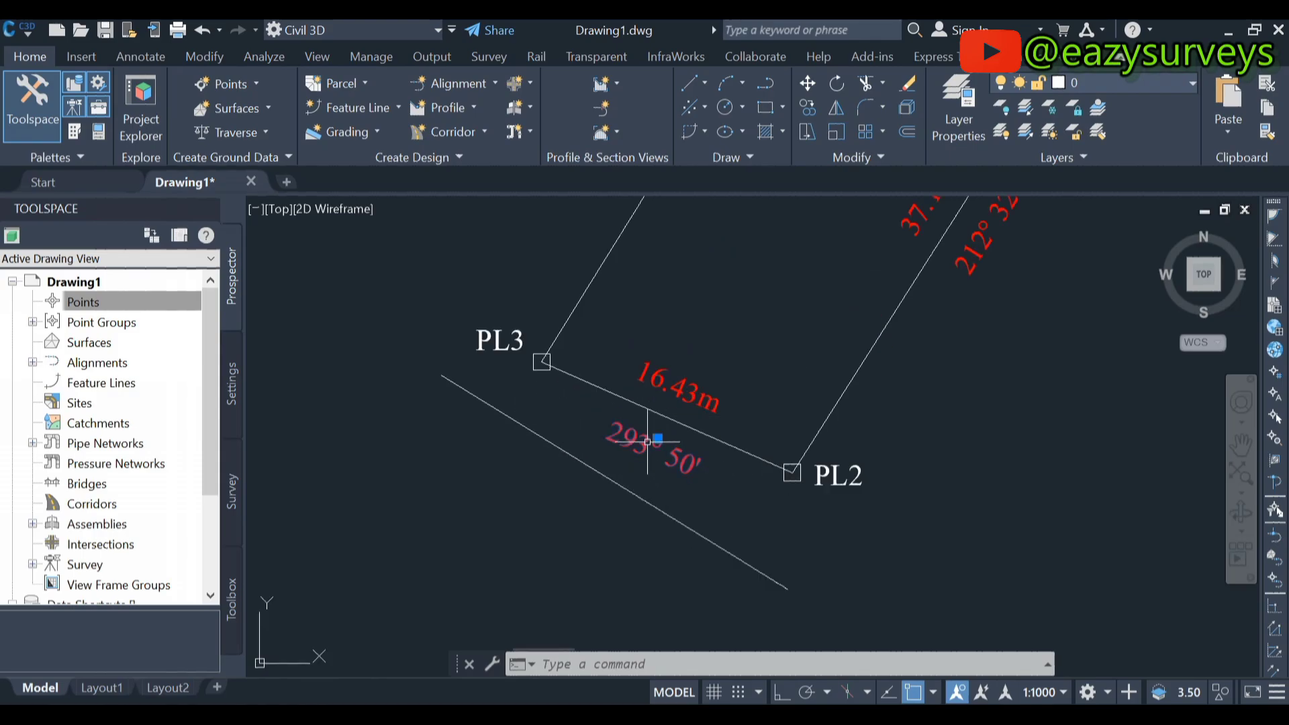
right_click(645, 442)
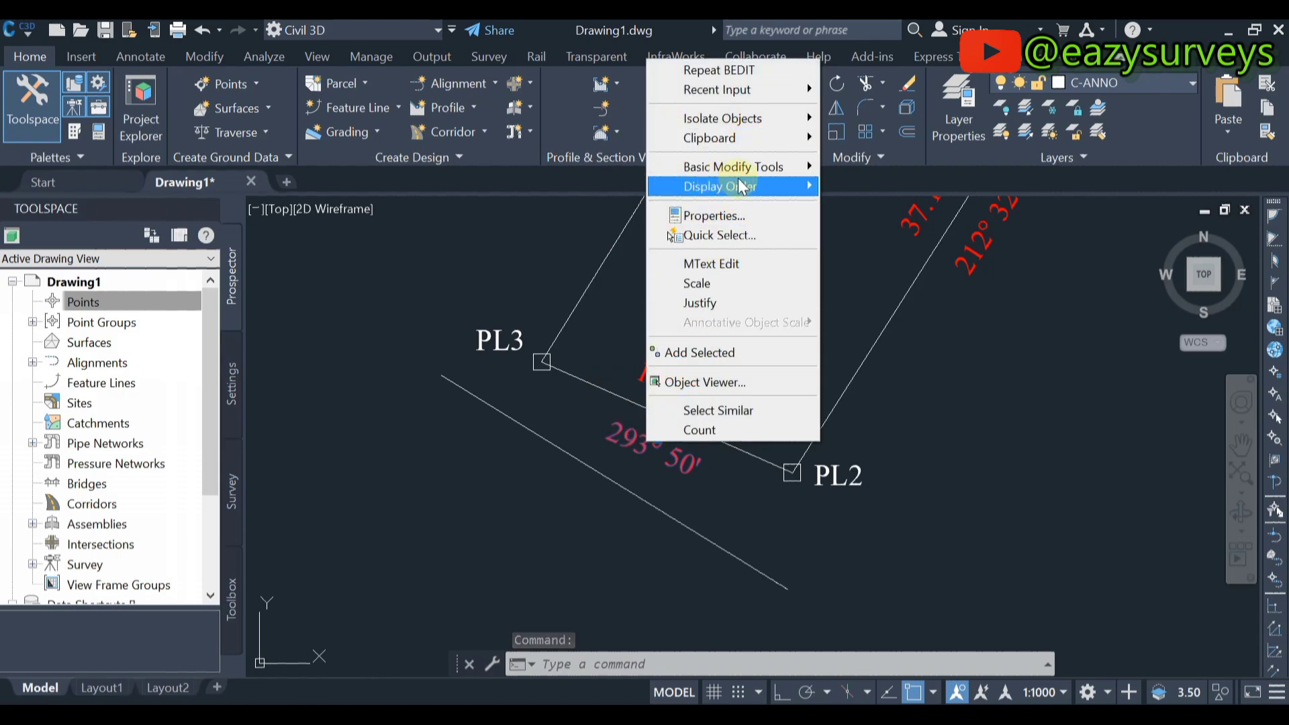
mouse_move(746, 165)
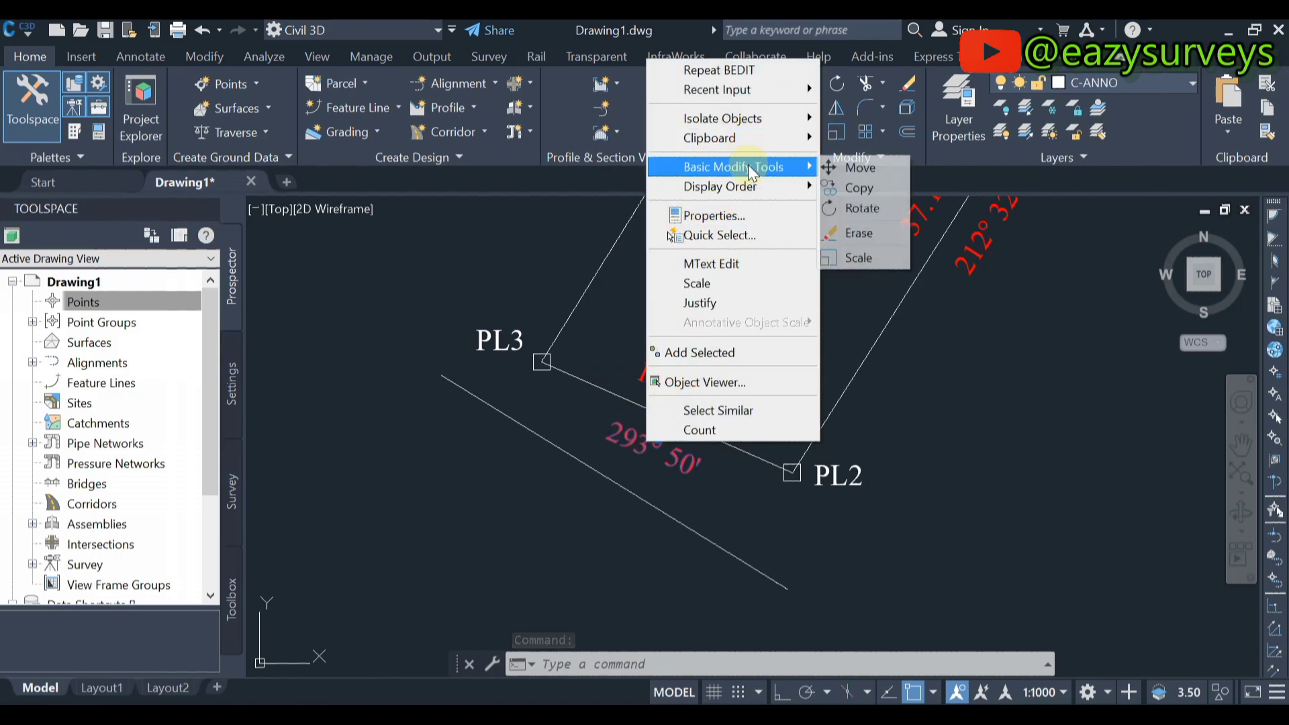
click(867, 191)
click(874, 290)
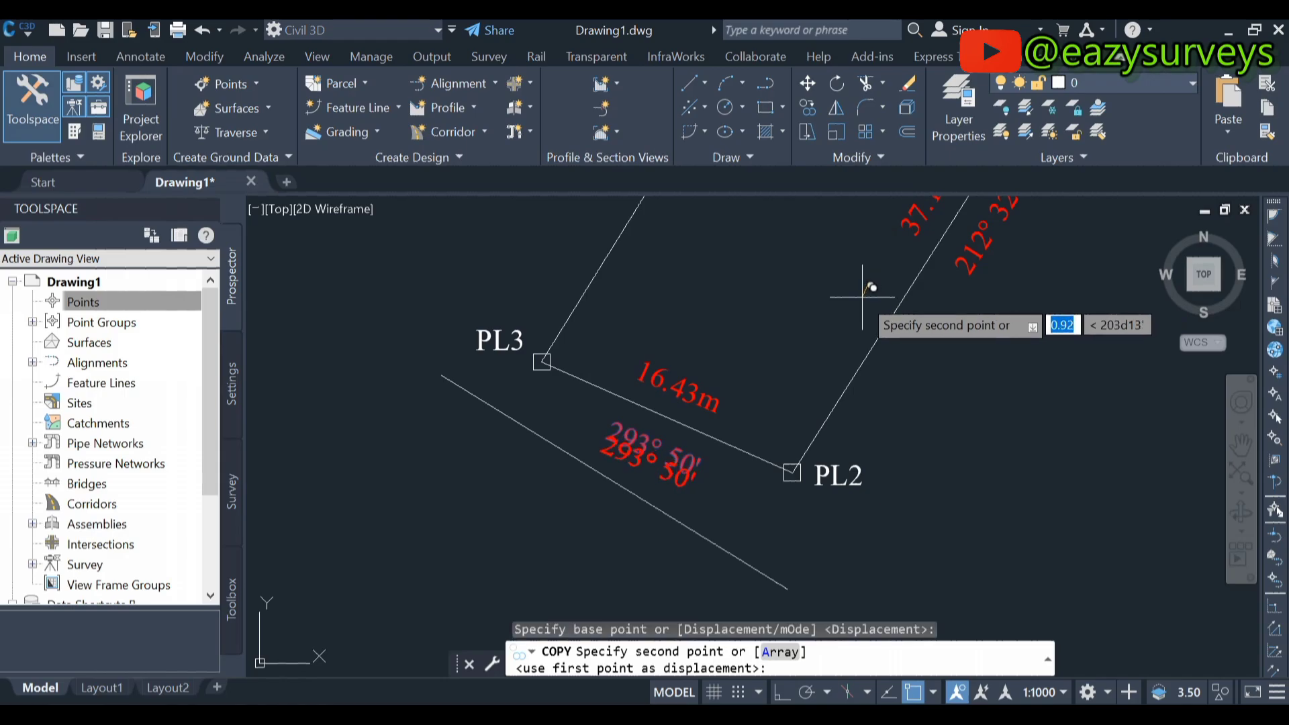
key(Escape)
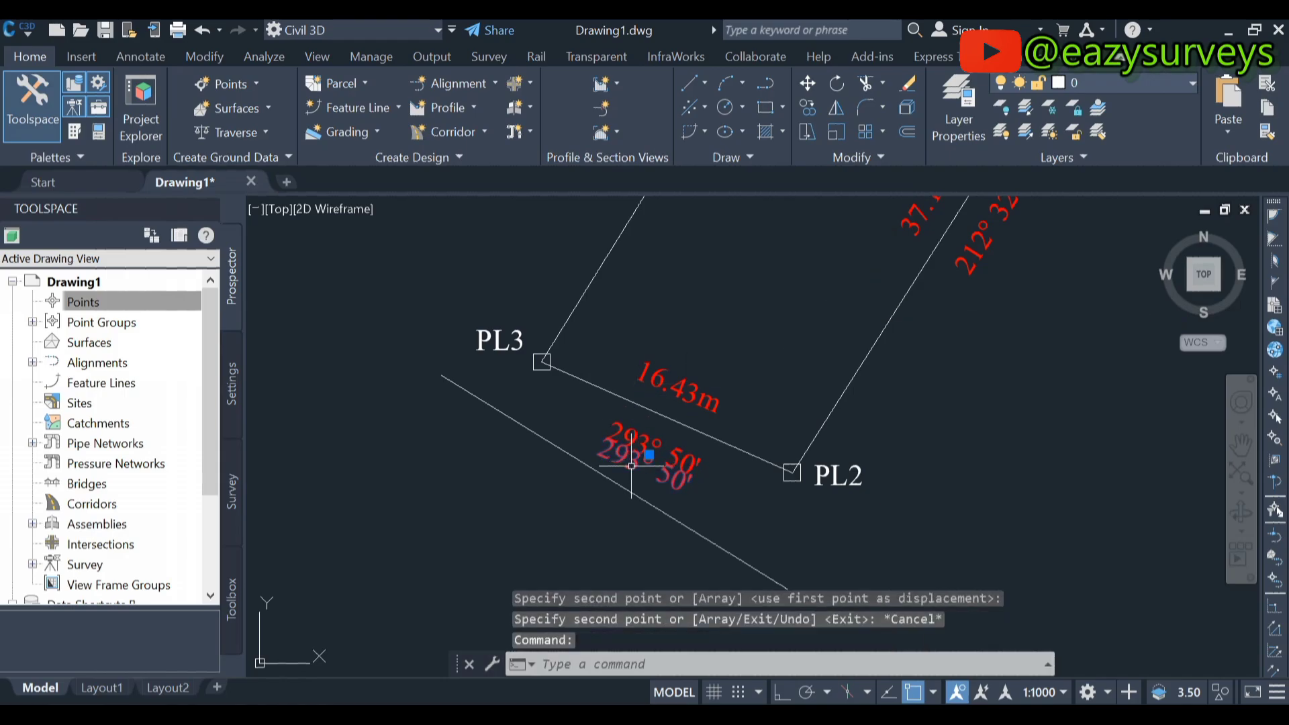
Replace the copied bearing text with ACCESS ROAD in capital letters
click(633, 467)
double_click(633, 467)
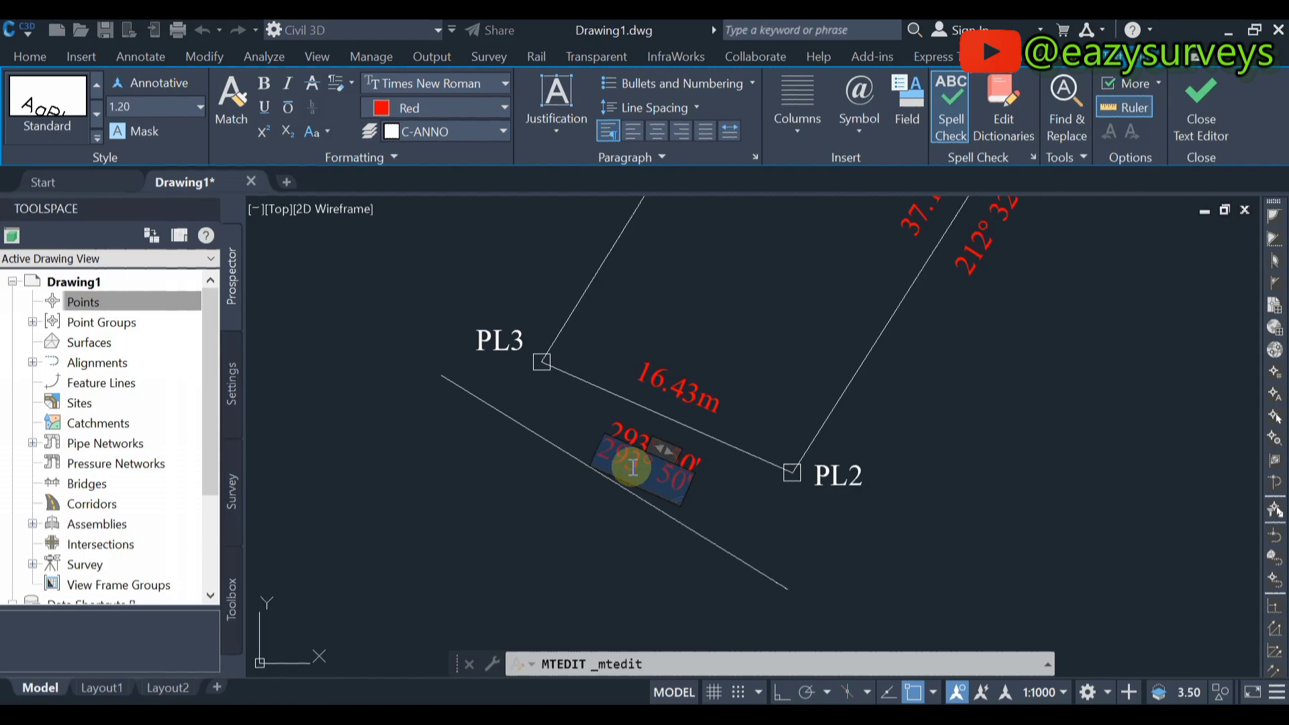
text(access)
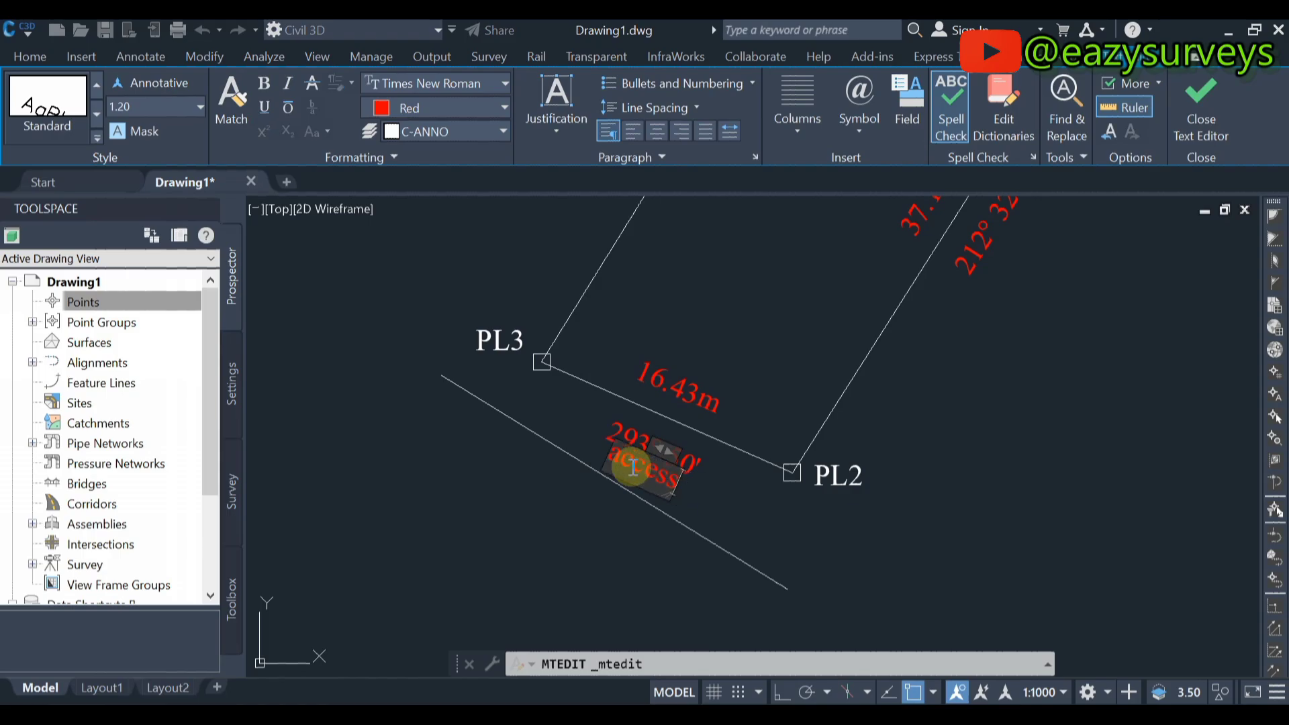
key(BackSpace)
key(BackSpace)
key(BackSpace)
key(BackSpace)
key(BackSpace)
key(BackSpace)
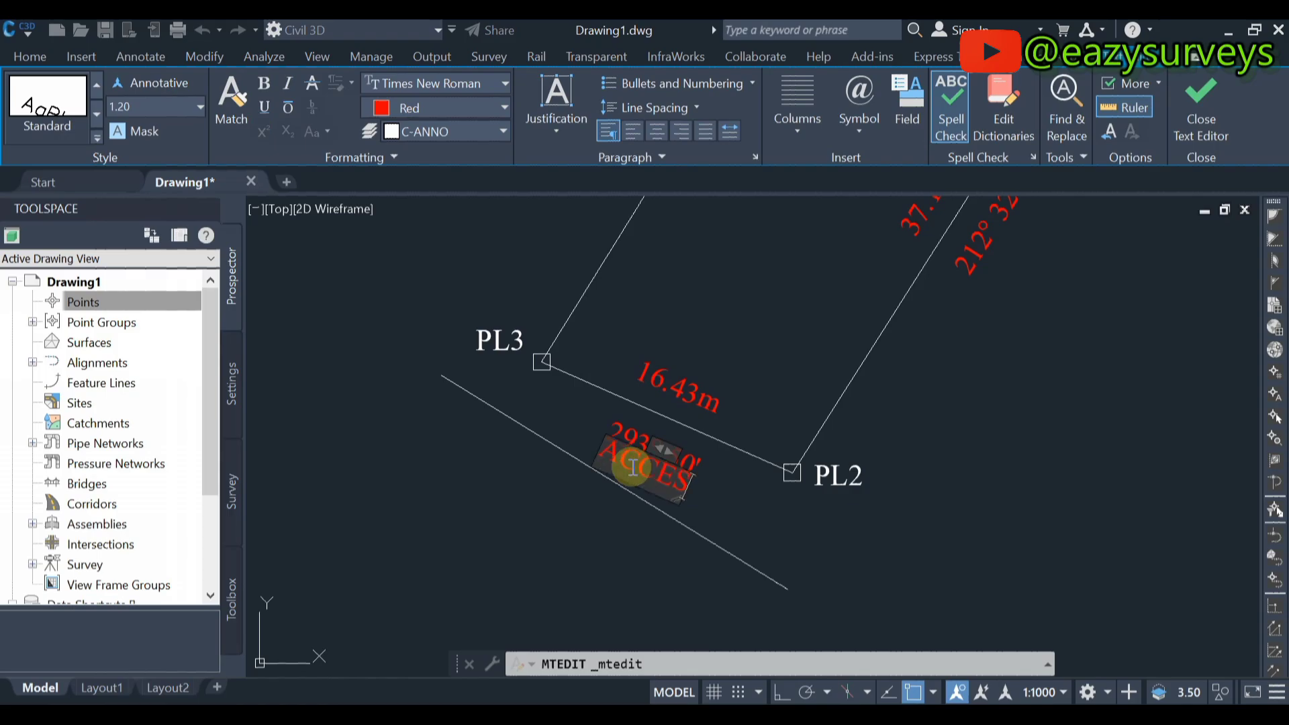
text(ACCESS ROAD)
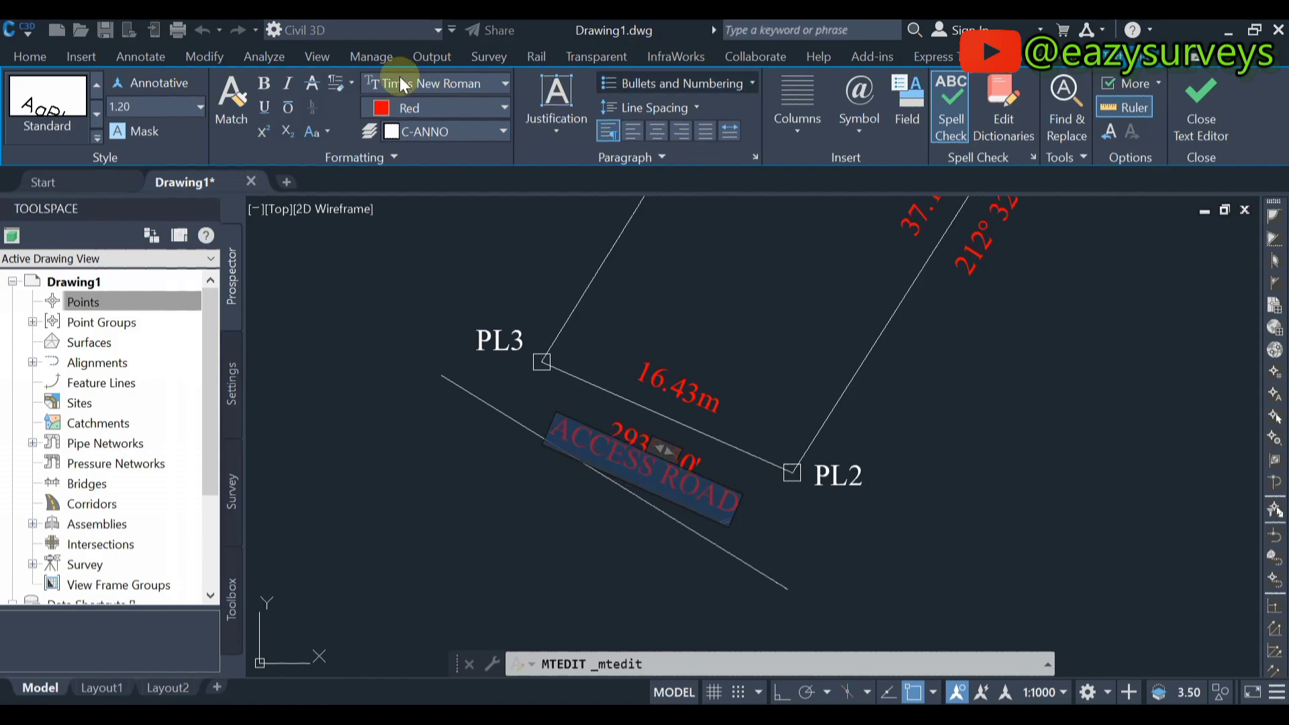
Set the ACCESS ROAD text colour to ByLayer and finish editing the text
click(445, 106)
click(421, 138)
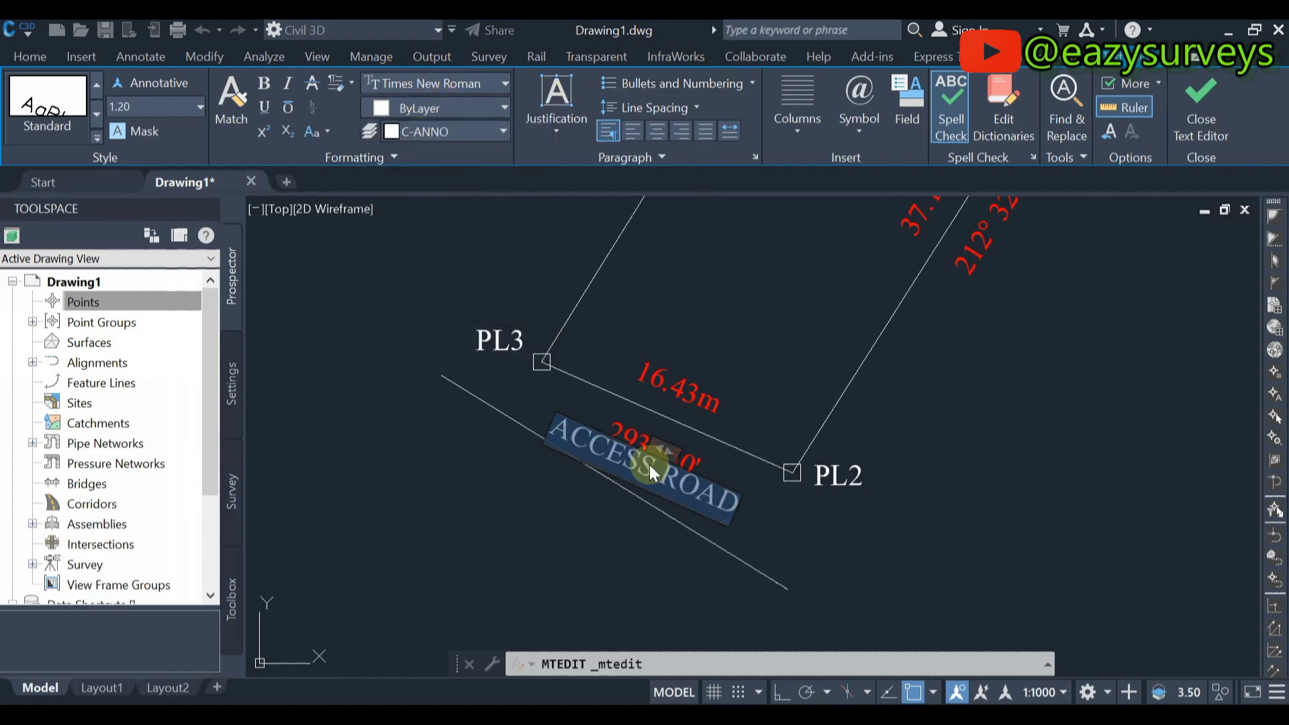
click(609, 537)
Rotate the ACCESS ROAD text clockwise to run roughly parallel to the road line
click(636, 470)
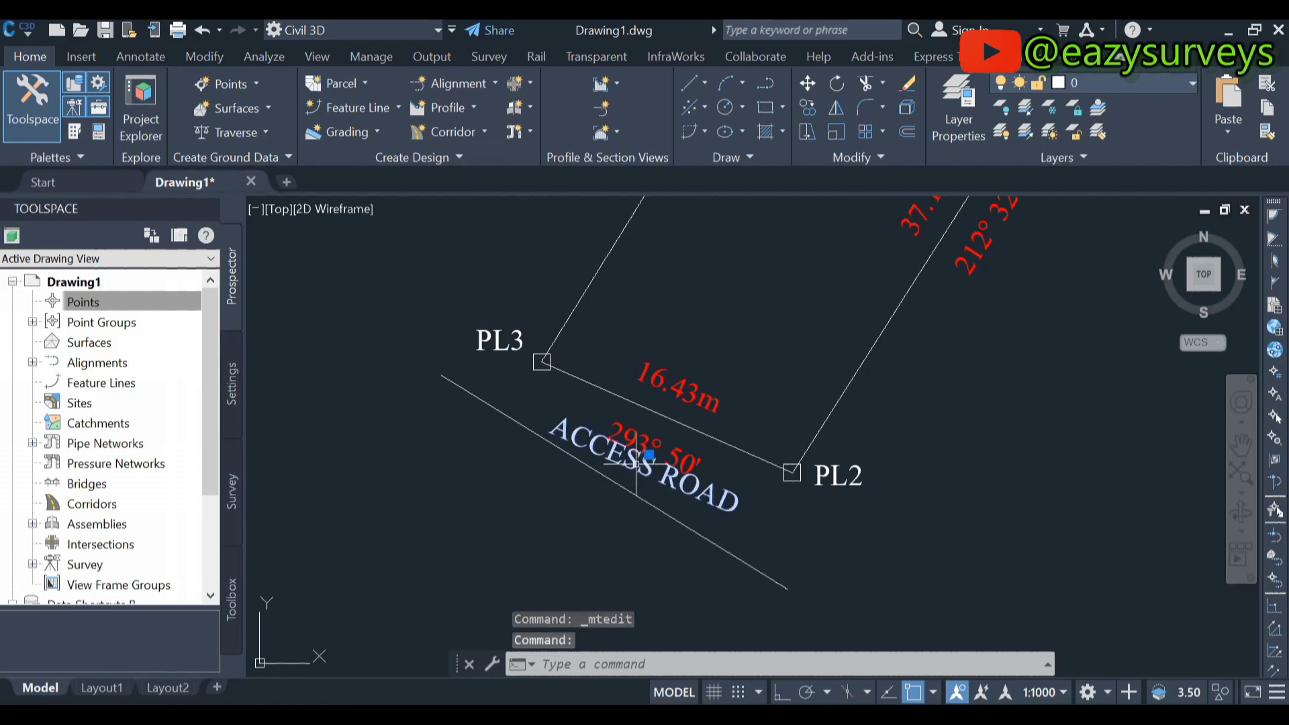
right_click(636, 470)
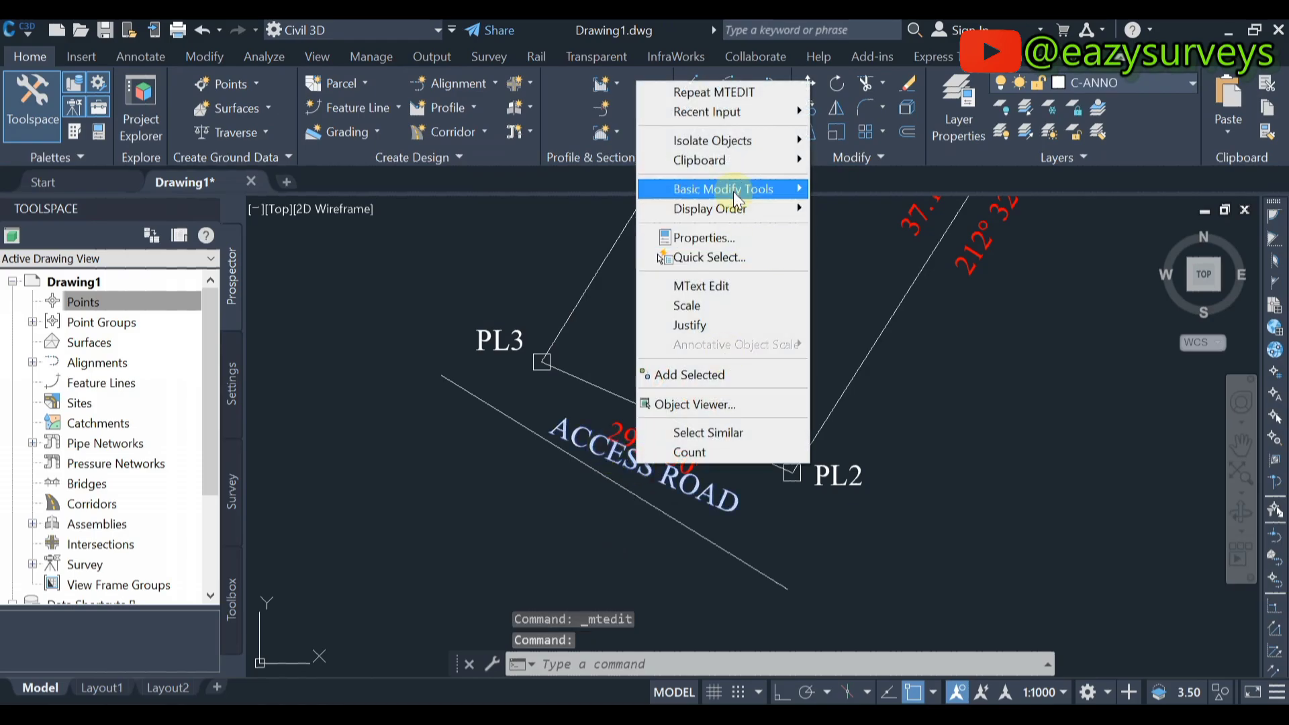
mouse_move(733, 190)
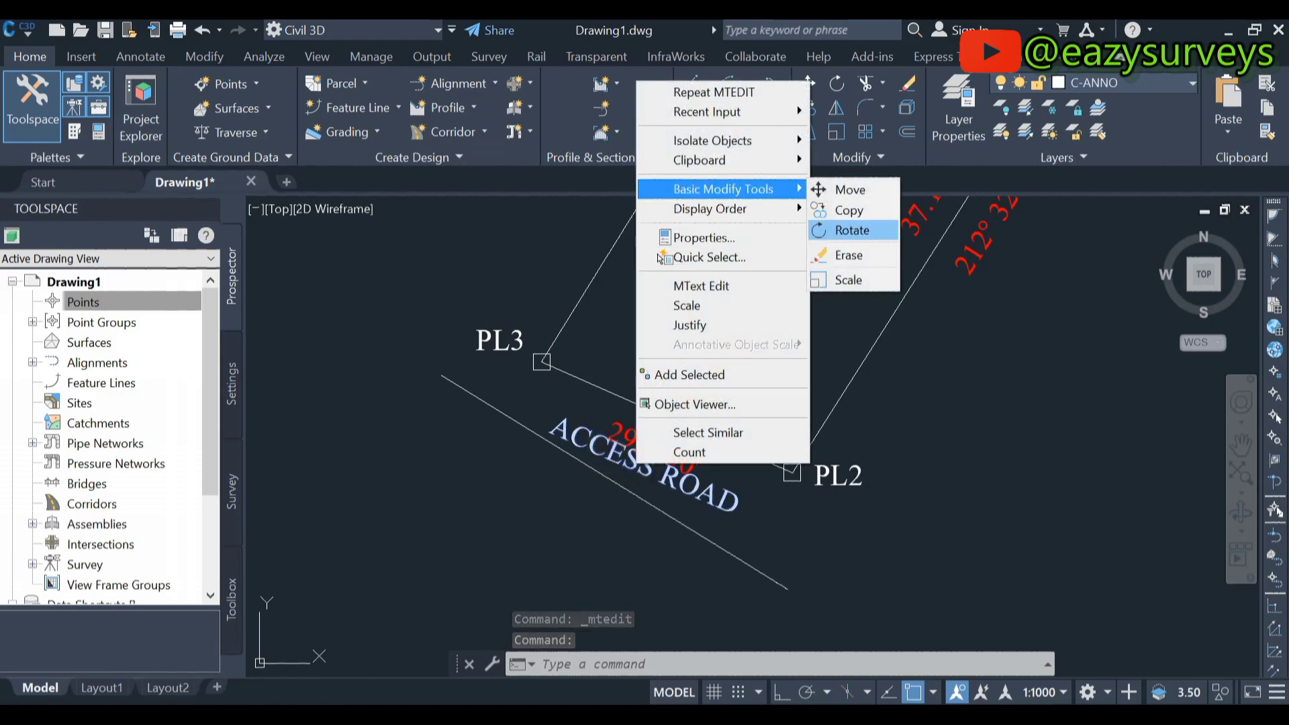
click(851, 230)
click(537, 550)
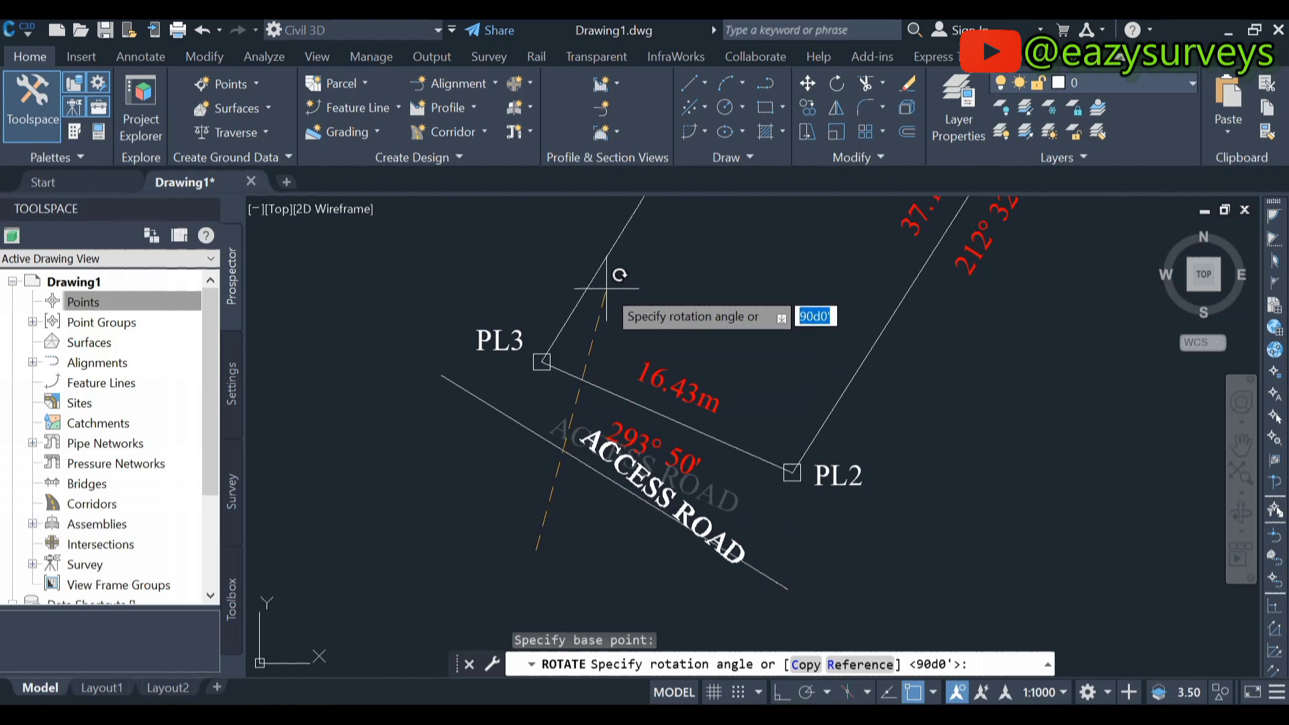
click(581, 295)
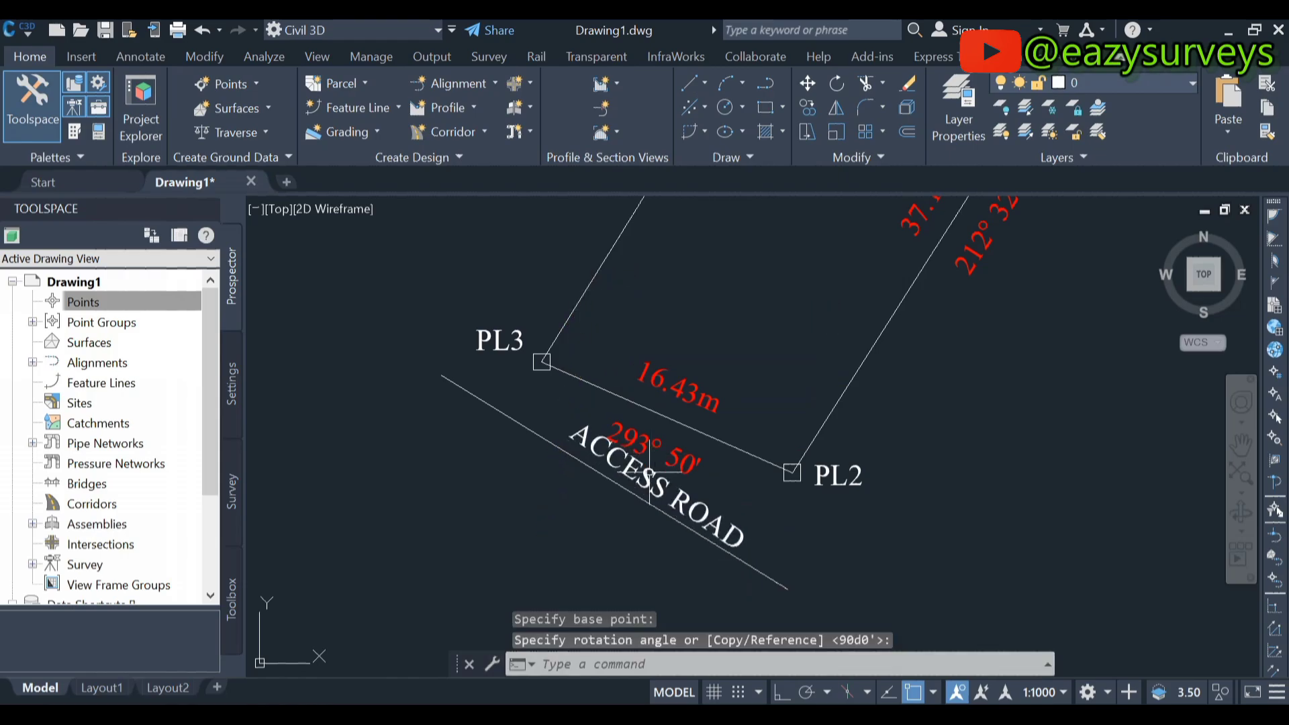
Insert a wide gap of spaces between ACCESS and ROAD so the words sit either side of the bearing text
scroll(650, 474, up, 2)
click(650, 473)
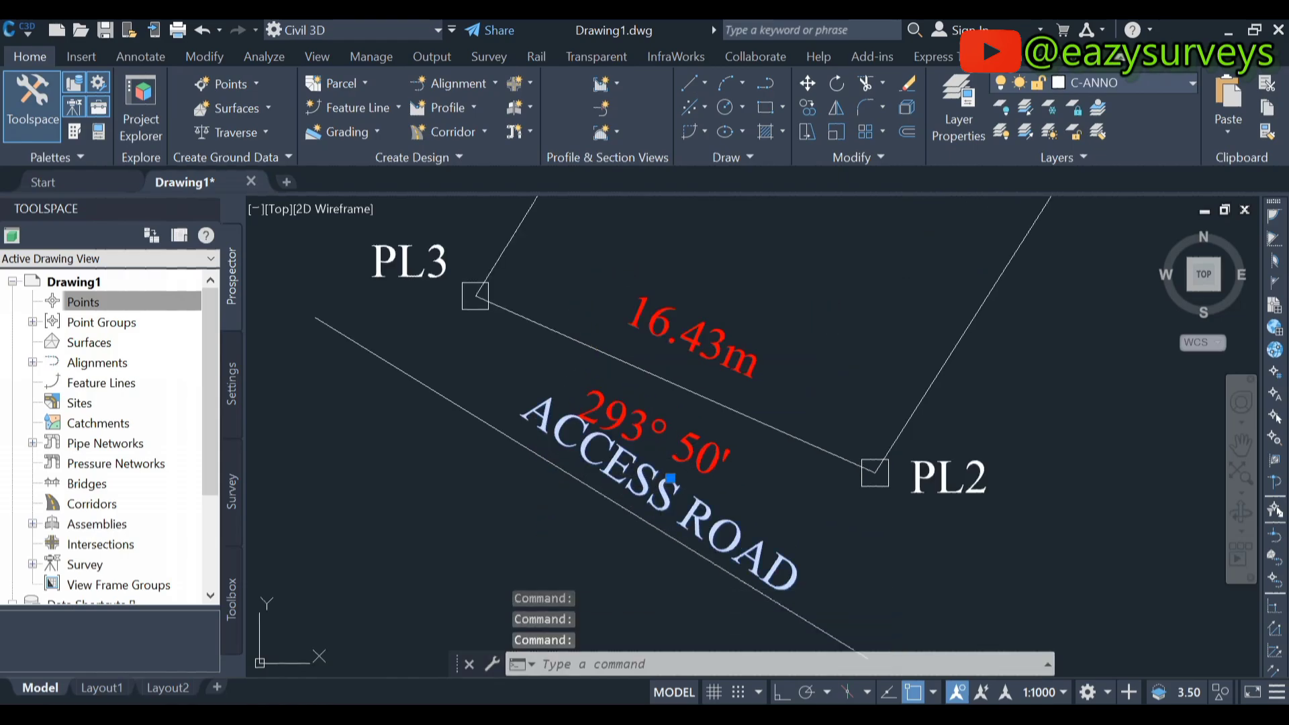
double_click(683, 500)
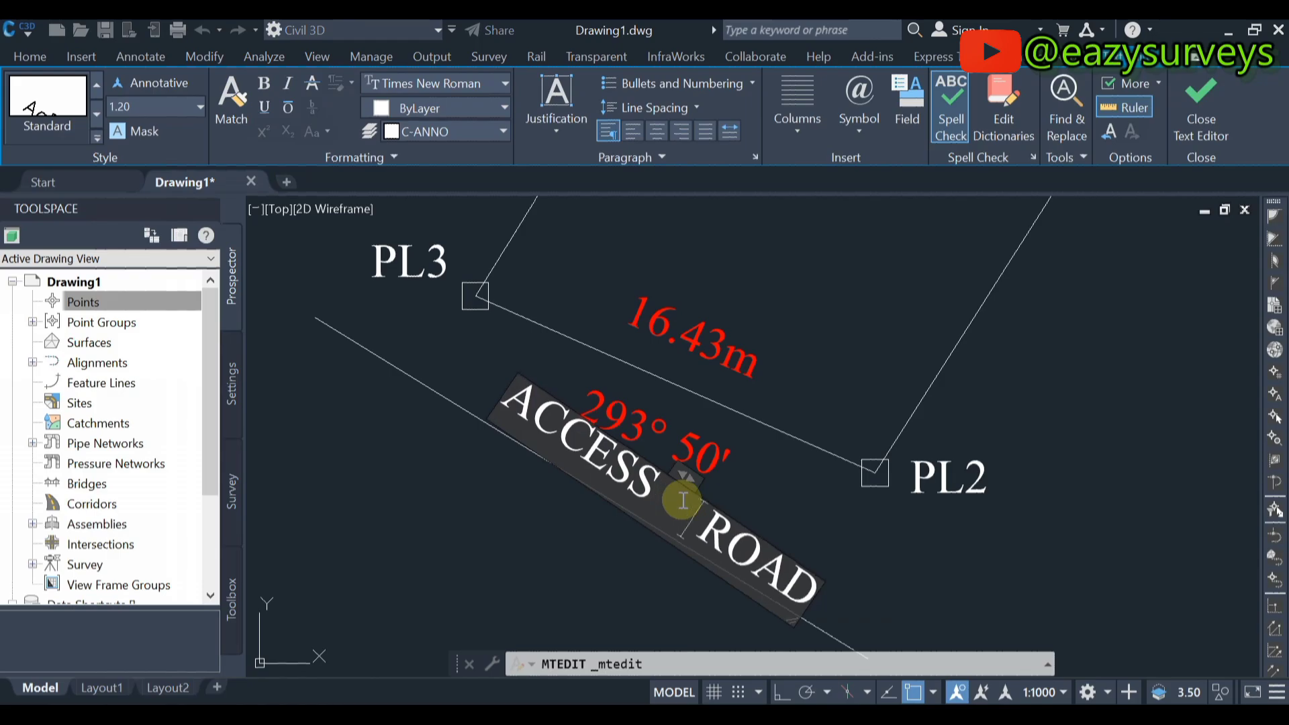
click(517, 490)
scroll(446, 430, down, 4)
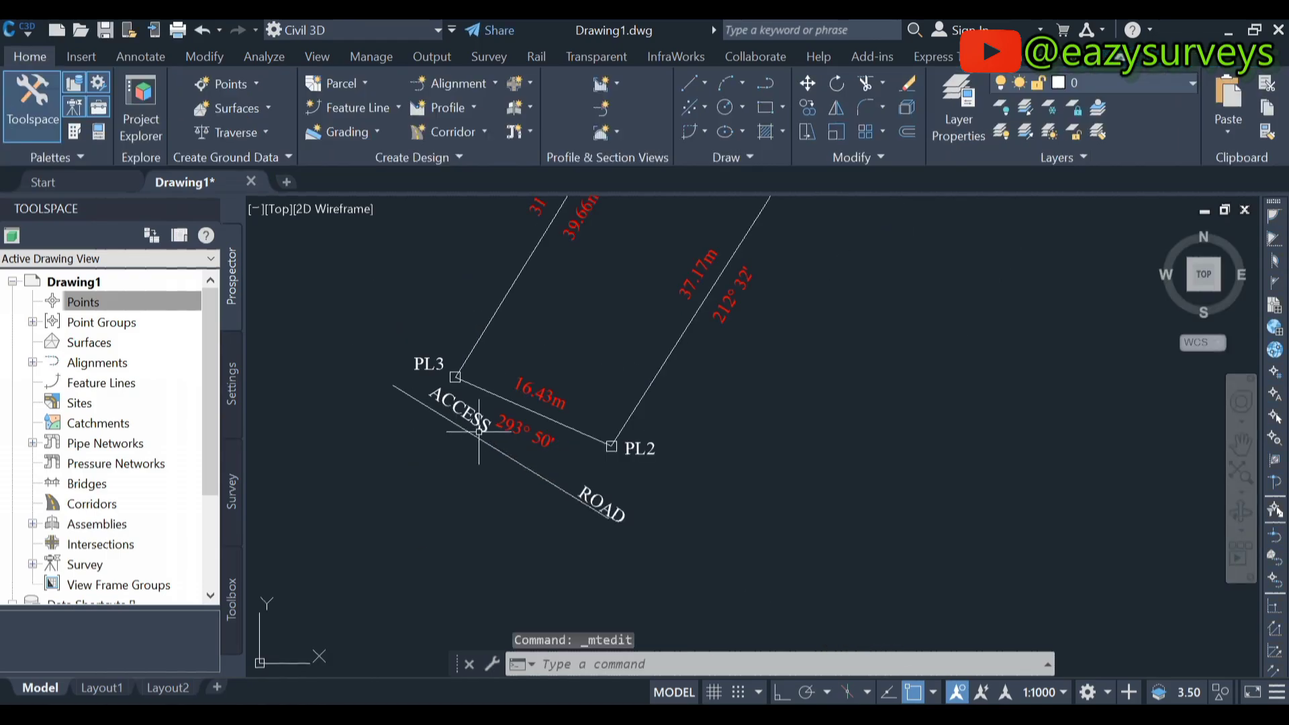
Turn object snap off and rotate the ACCESS ROAD text slightly to align it with the road line
scroll(634, 491, up, 2)
click(635, 491)
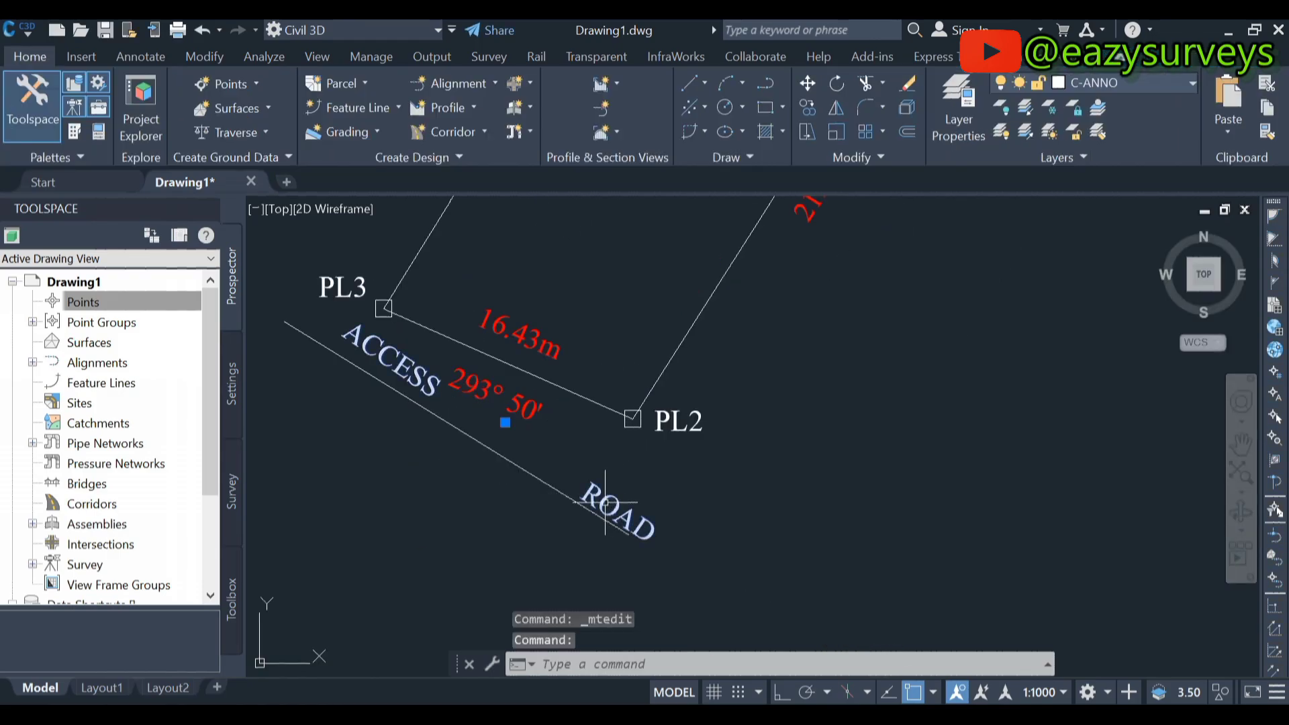
right_click(607, 501)
mouse_move(694, 233)
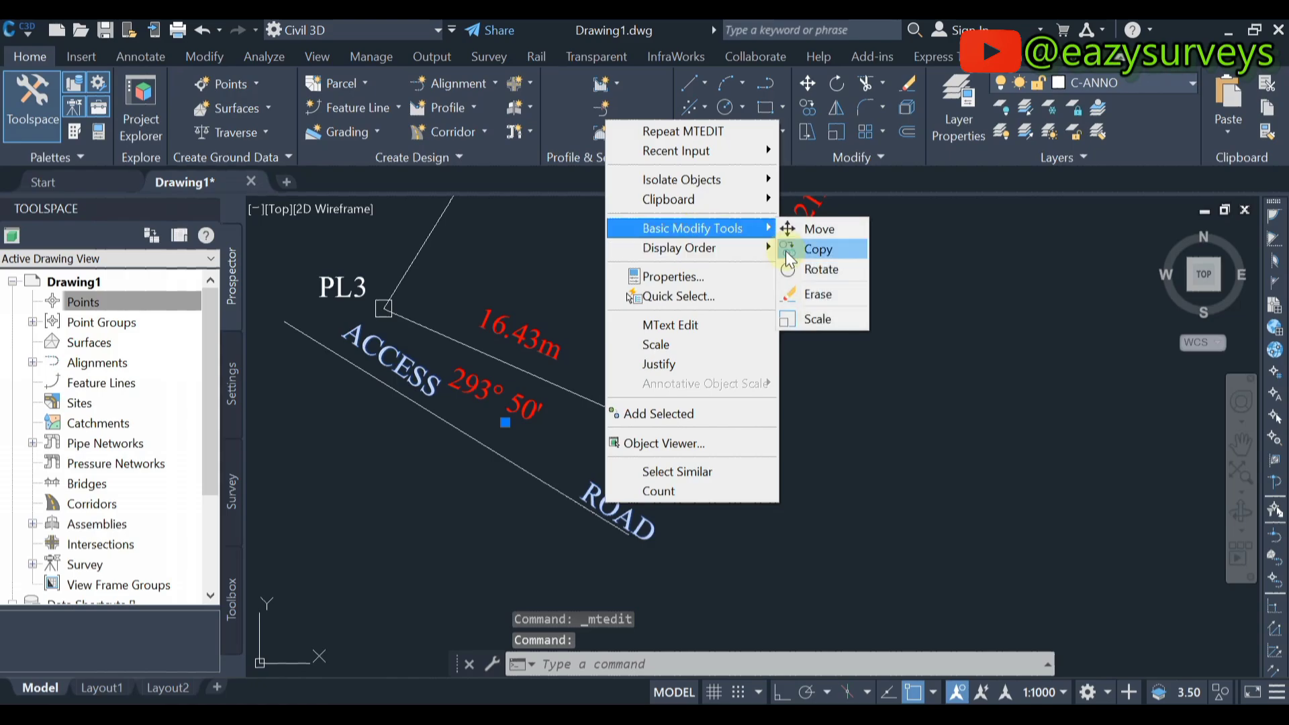
click(804, 272)
key(F3)
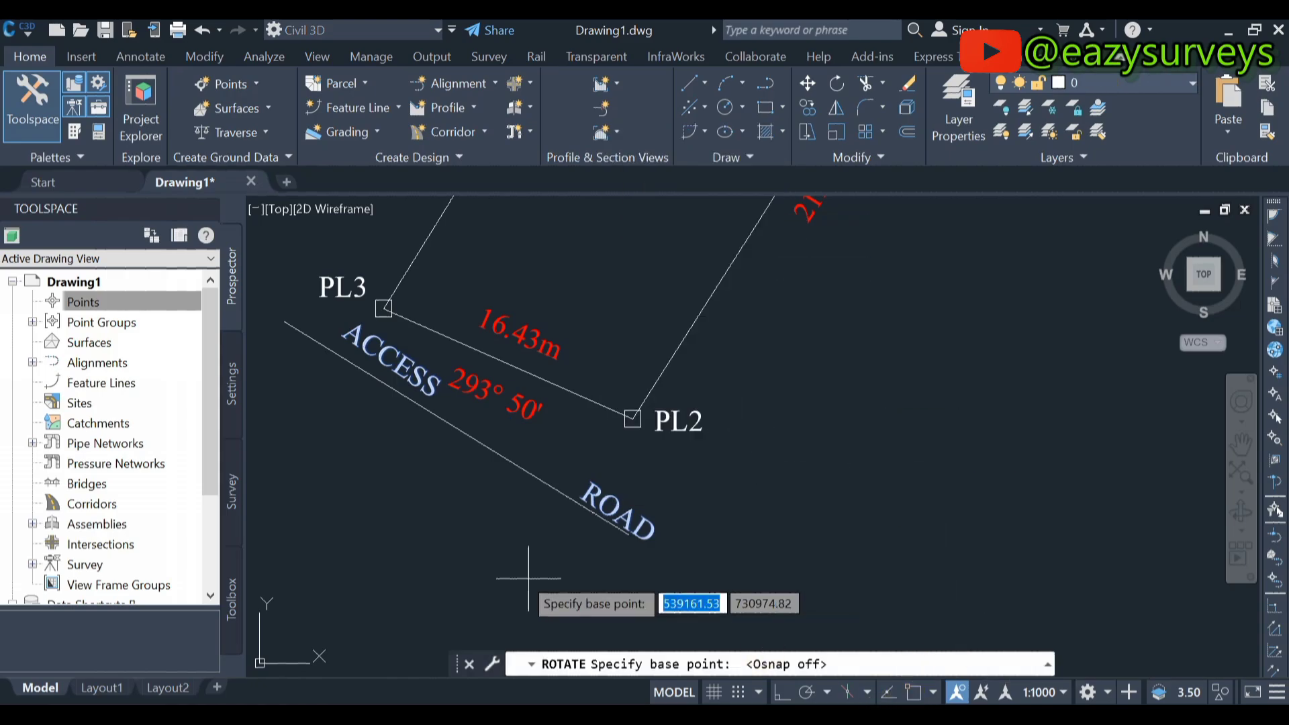
click(417, 537)
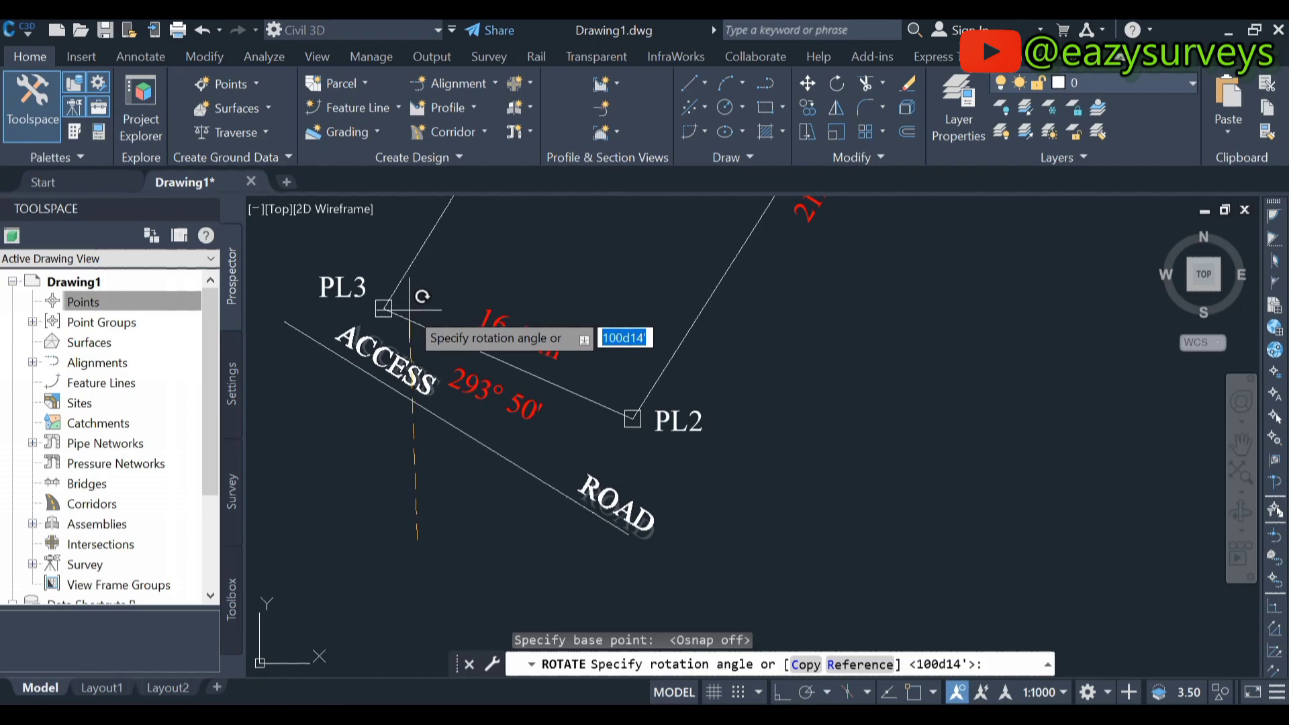
click(408, 309)
Move the ACCESS ROAD text slightly so it sits between the plot boundary and the road line
click(396, 354)
drag(395, 354, 383, 335)
scroll(468, 392, down, 2)
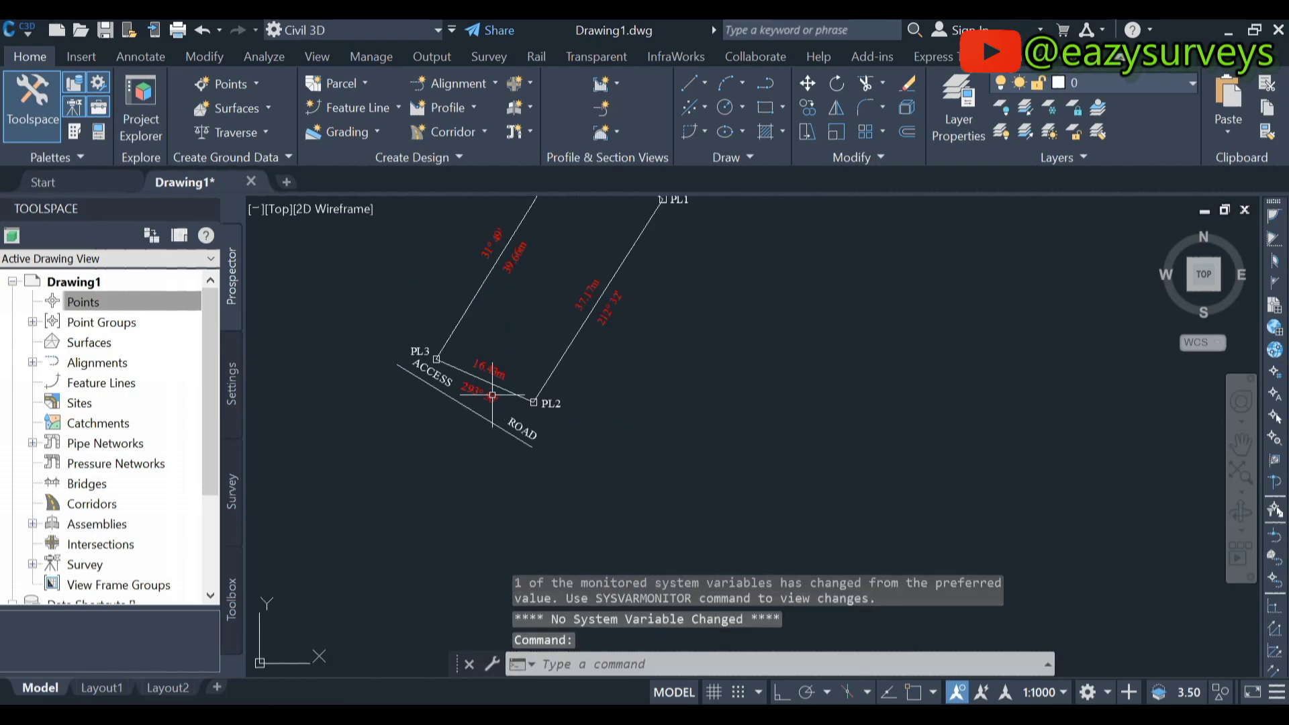
Delete some of the spaces between ACCESS and ROAD to narrow the gap around the bearing text
scroll(473, 400, up, 1)
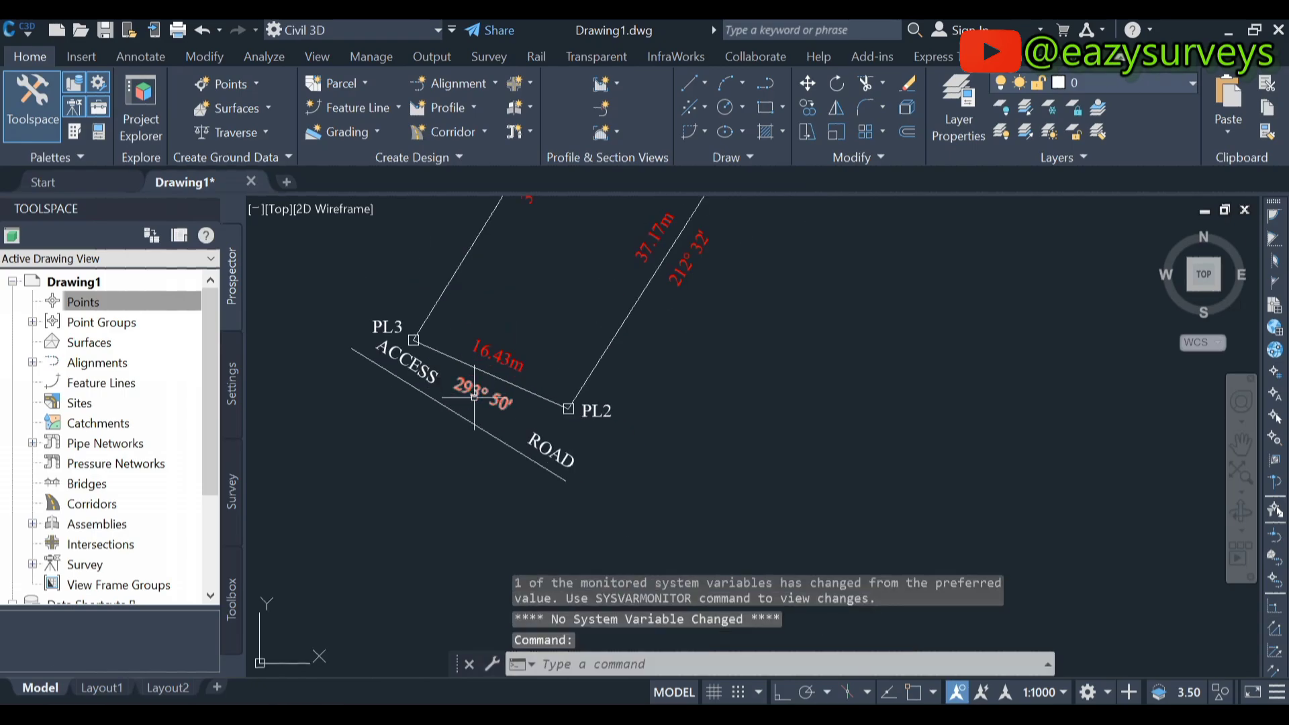
double_click(520, 433)
drag(517, 429, 498, 417)
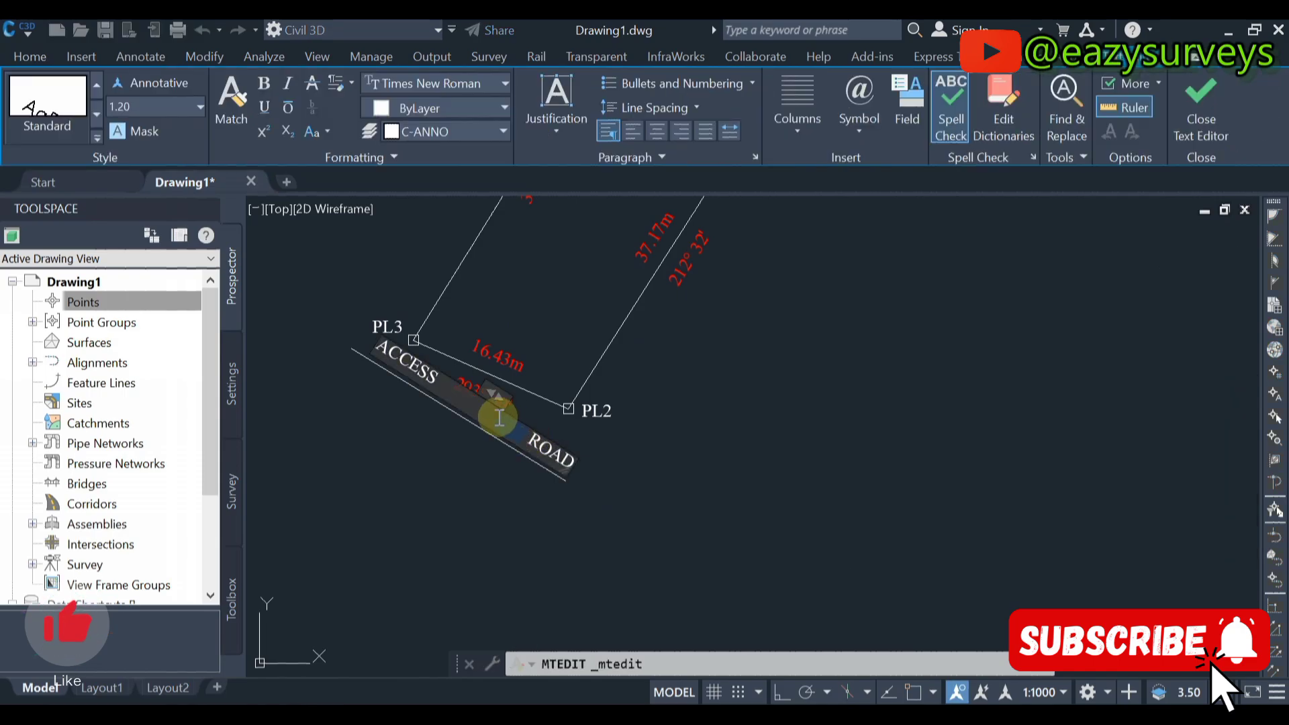
click(475, 497)
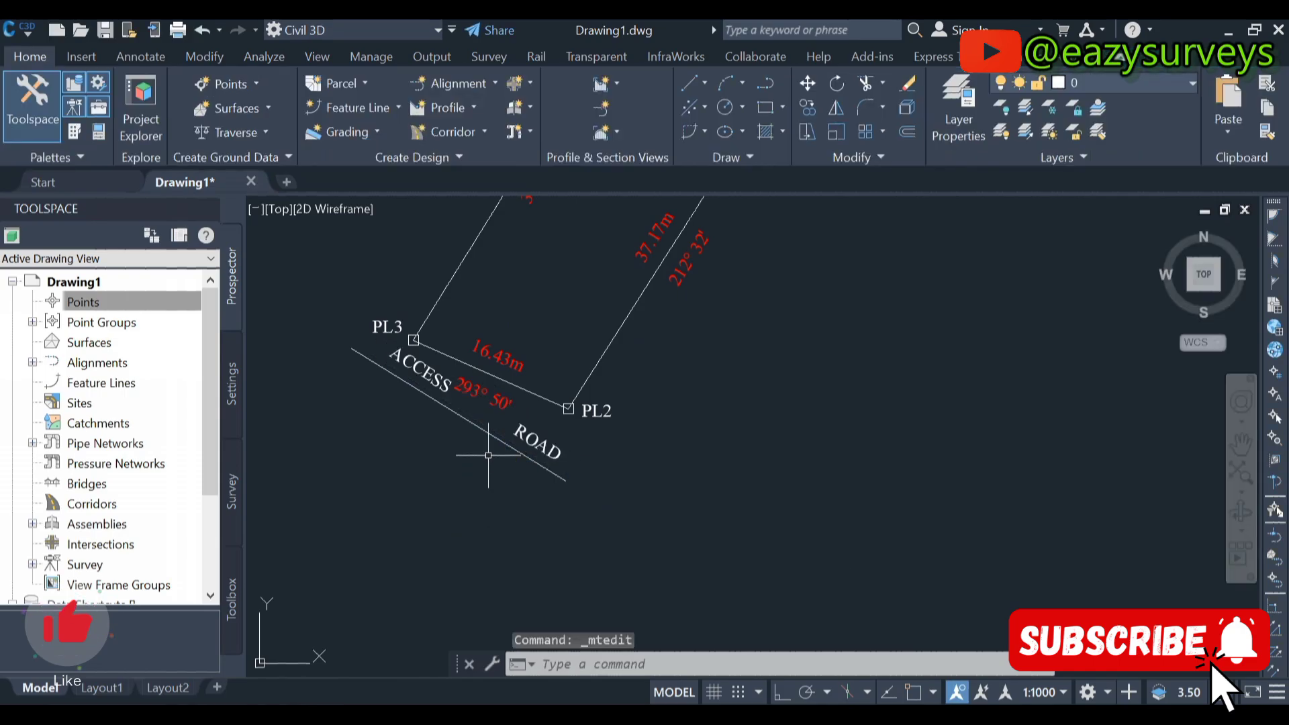
Change the linetype of the access road line to a dashed one
scroll(460, 437, down, 2)
scroll(448, 425, up, 4)
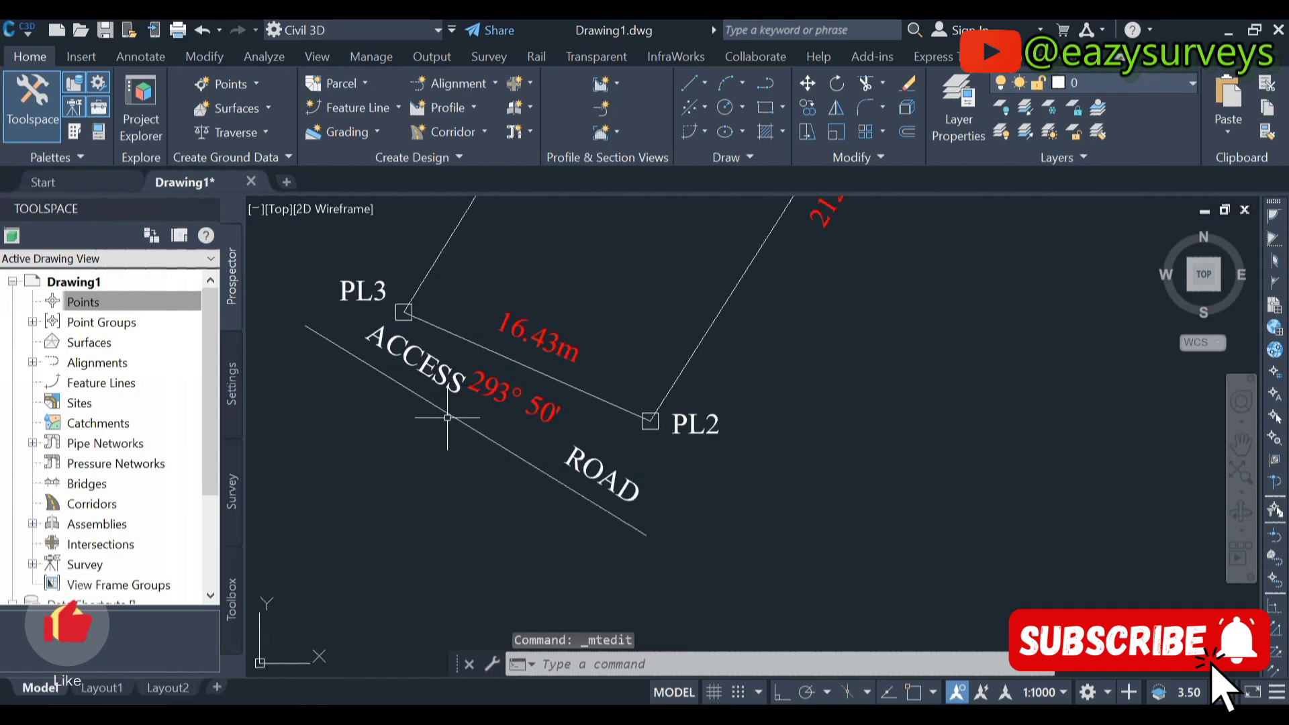
middle_drag(469, 426, 584, 473)
scroll(579, 477, up, 2)
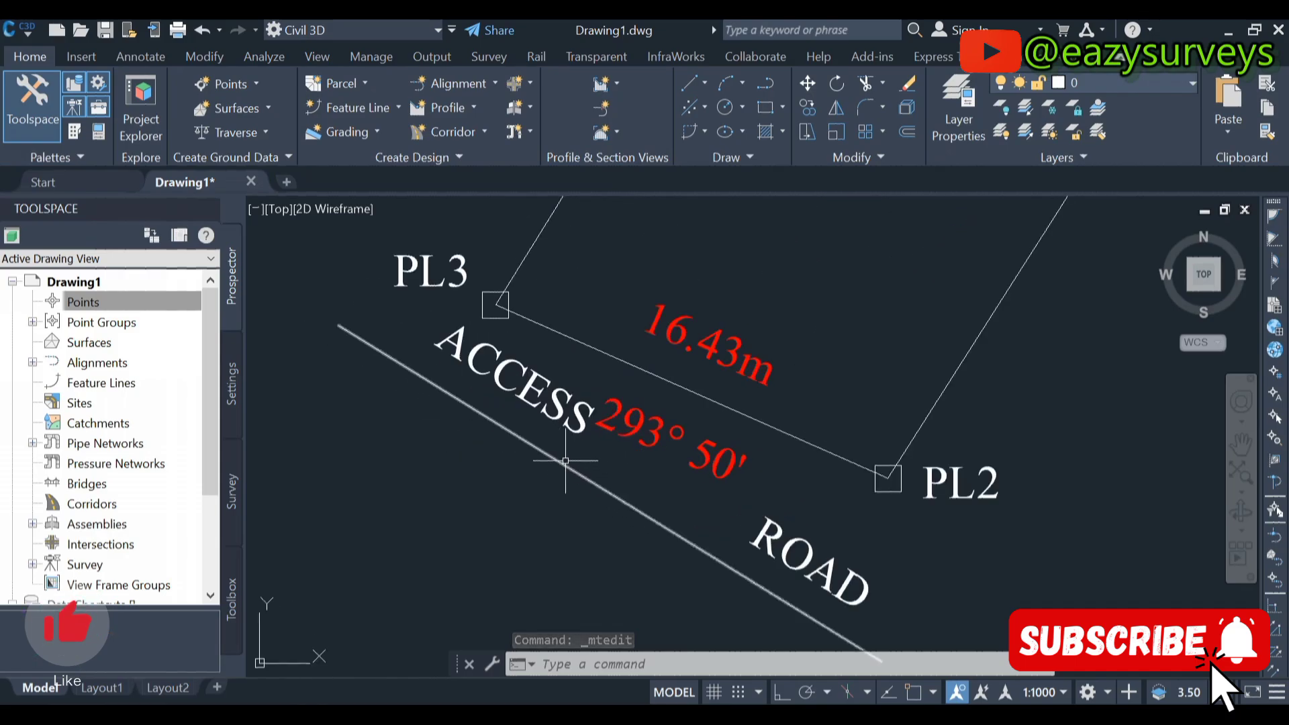
scroll(577, 445, down, 2)
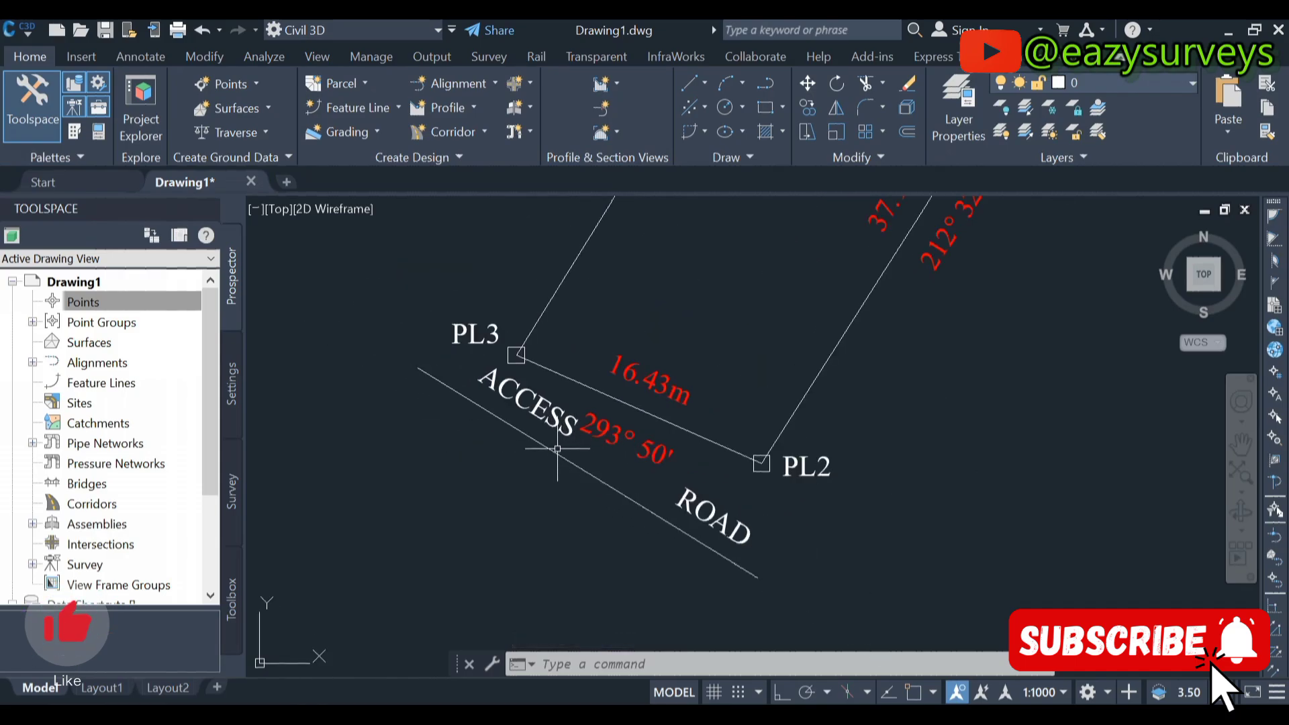
click(555, 453)
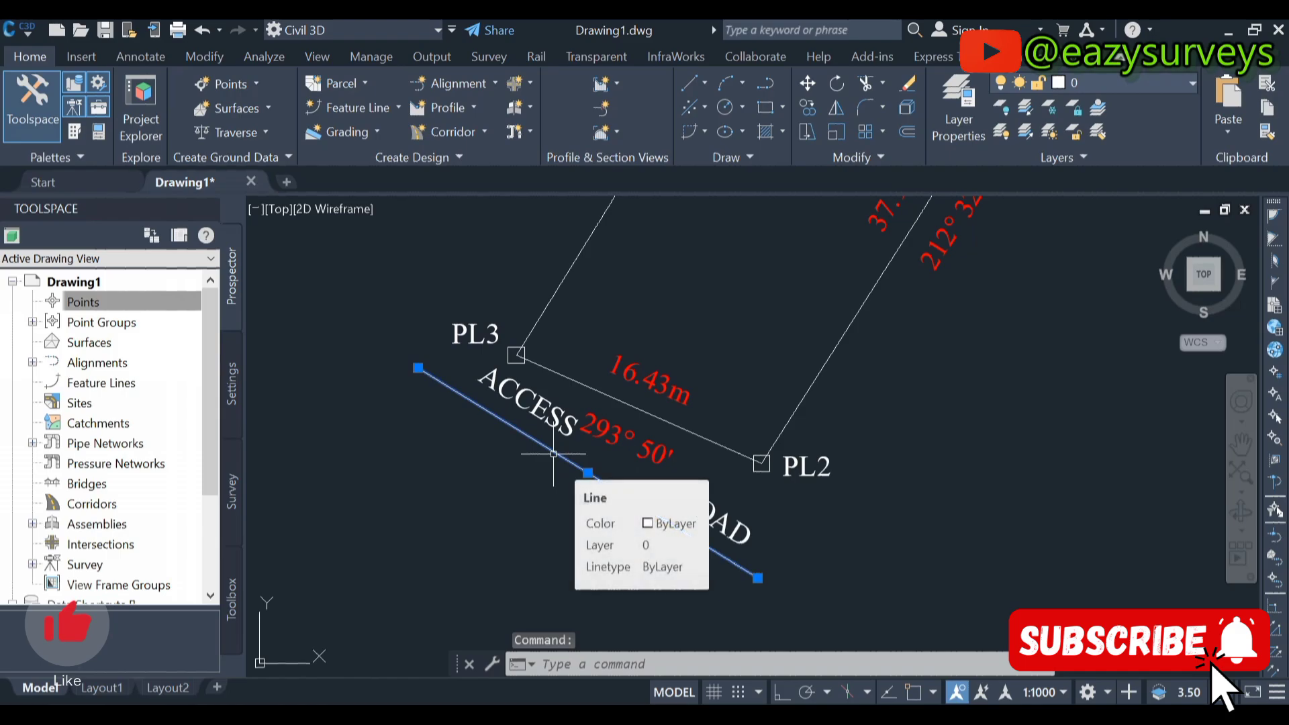
right_click(553, 454)
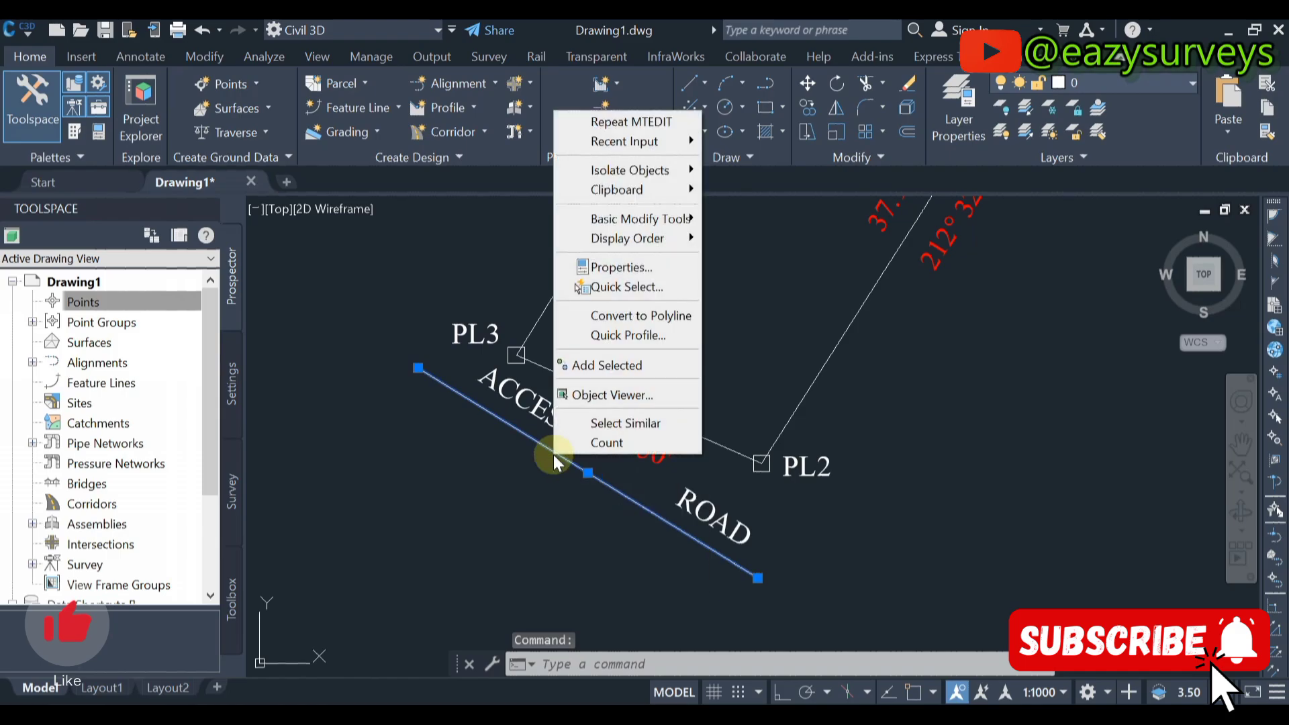
click(620, 268)
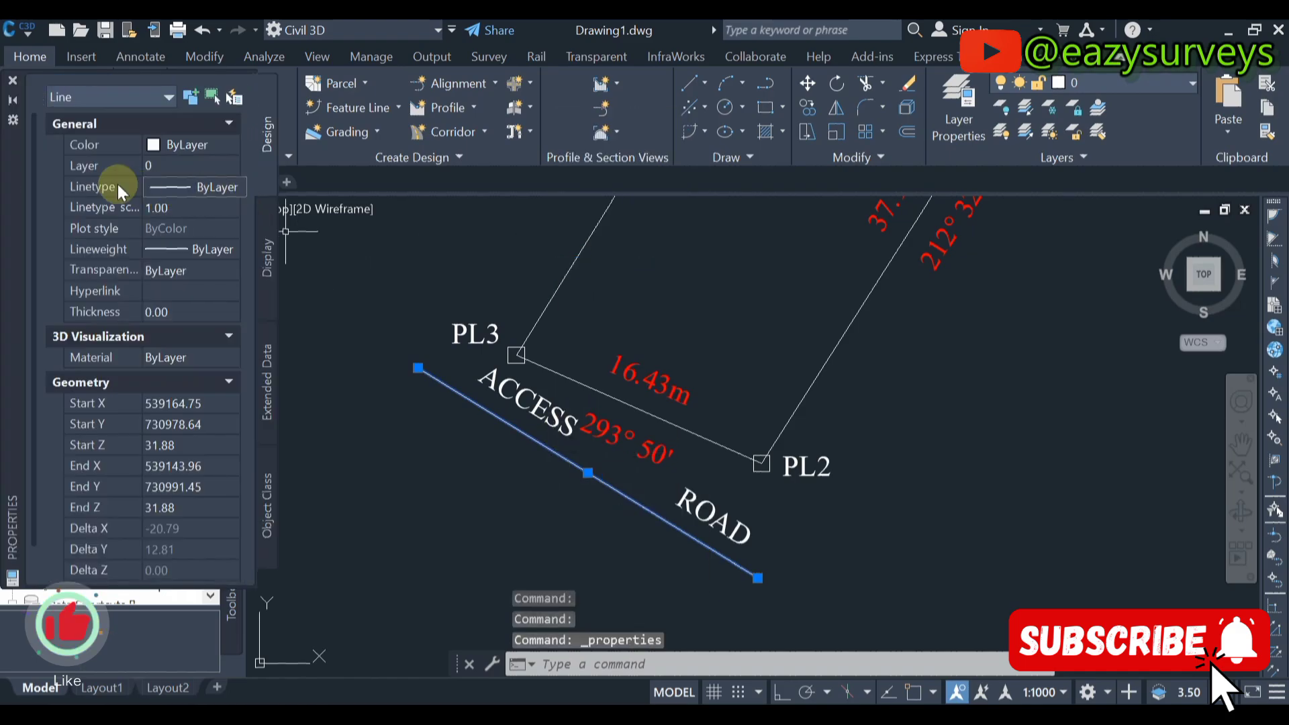
click(227, 190)
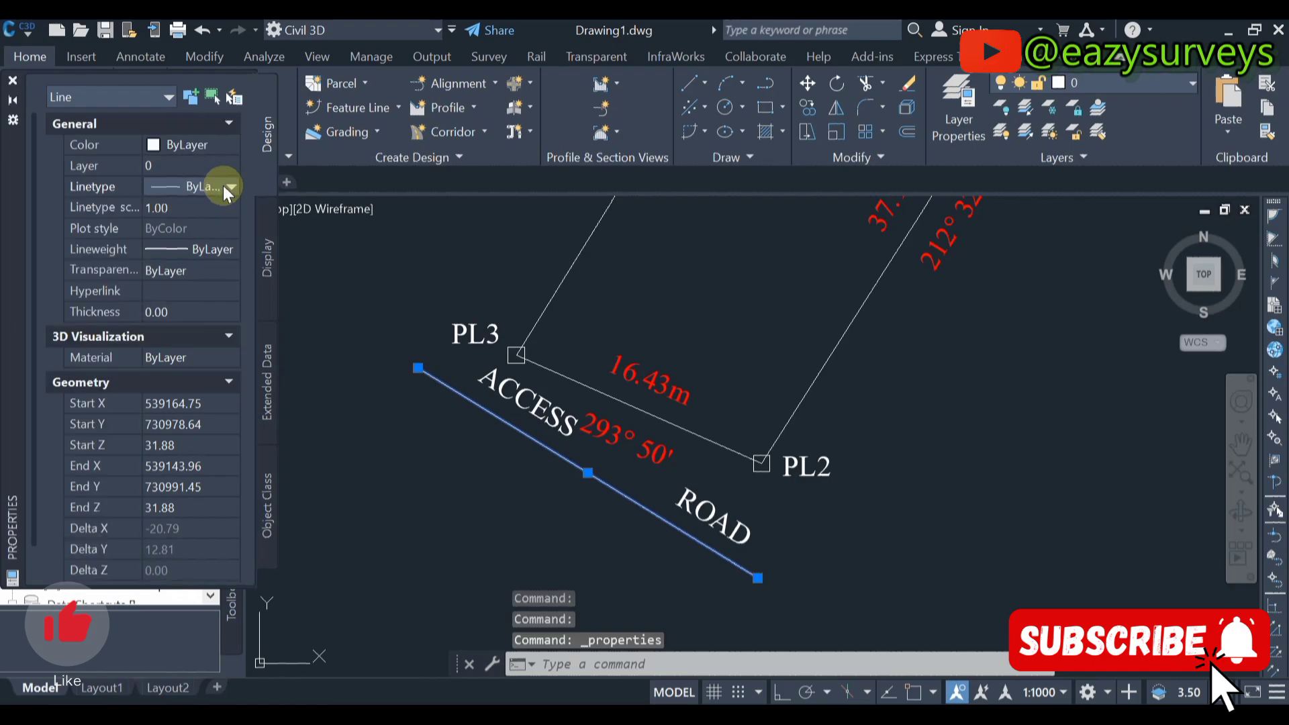
click(231, 186)
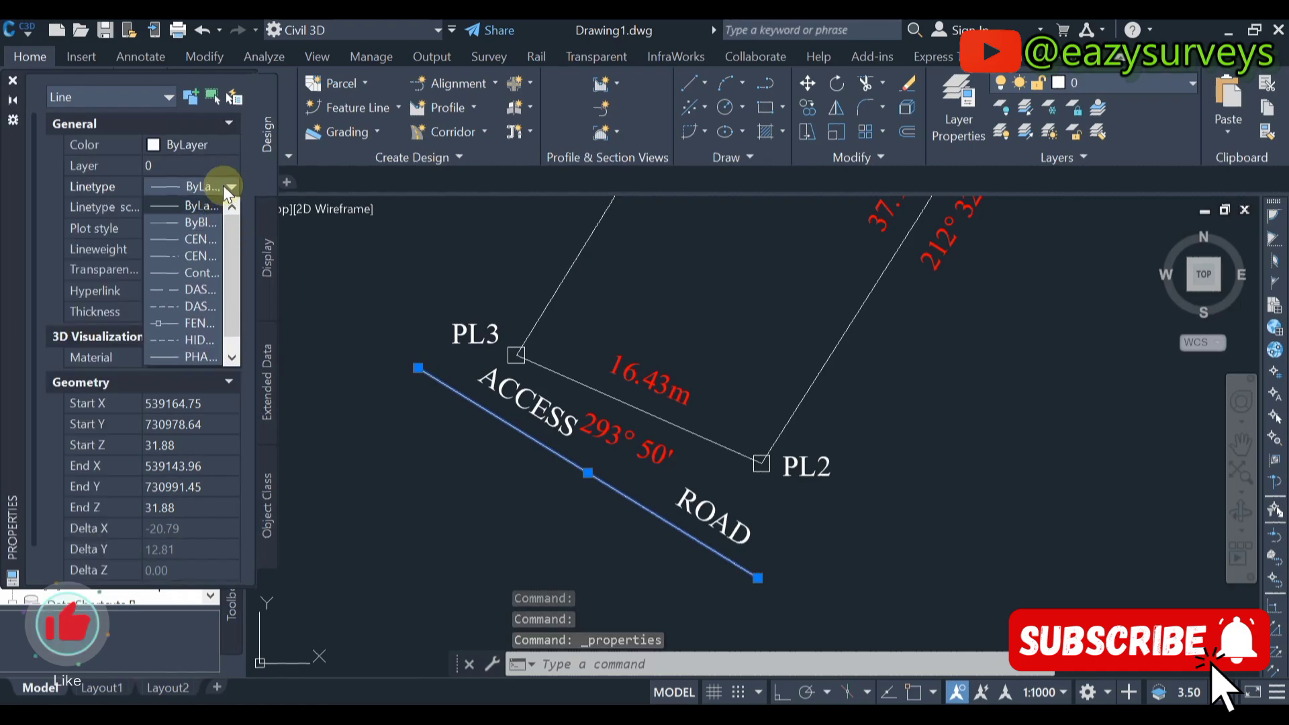
click(193, 295)
key(Escape)
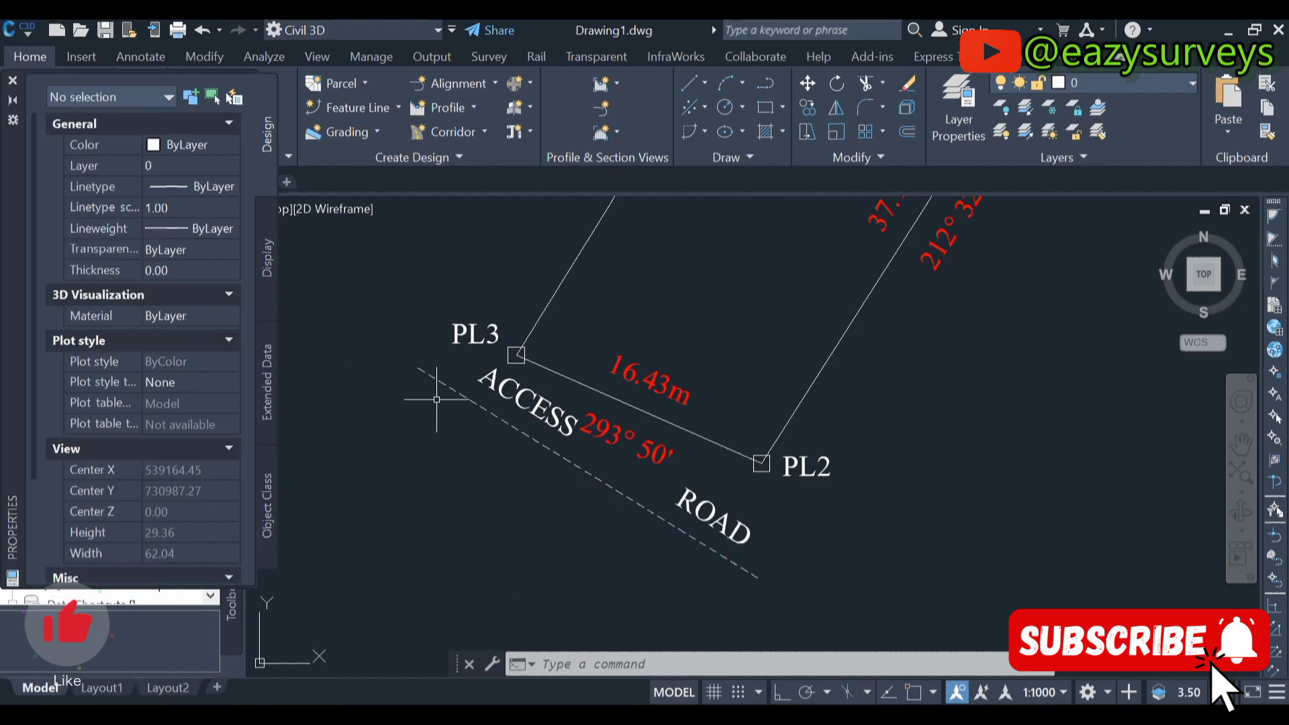
click(10, 82)
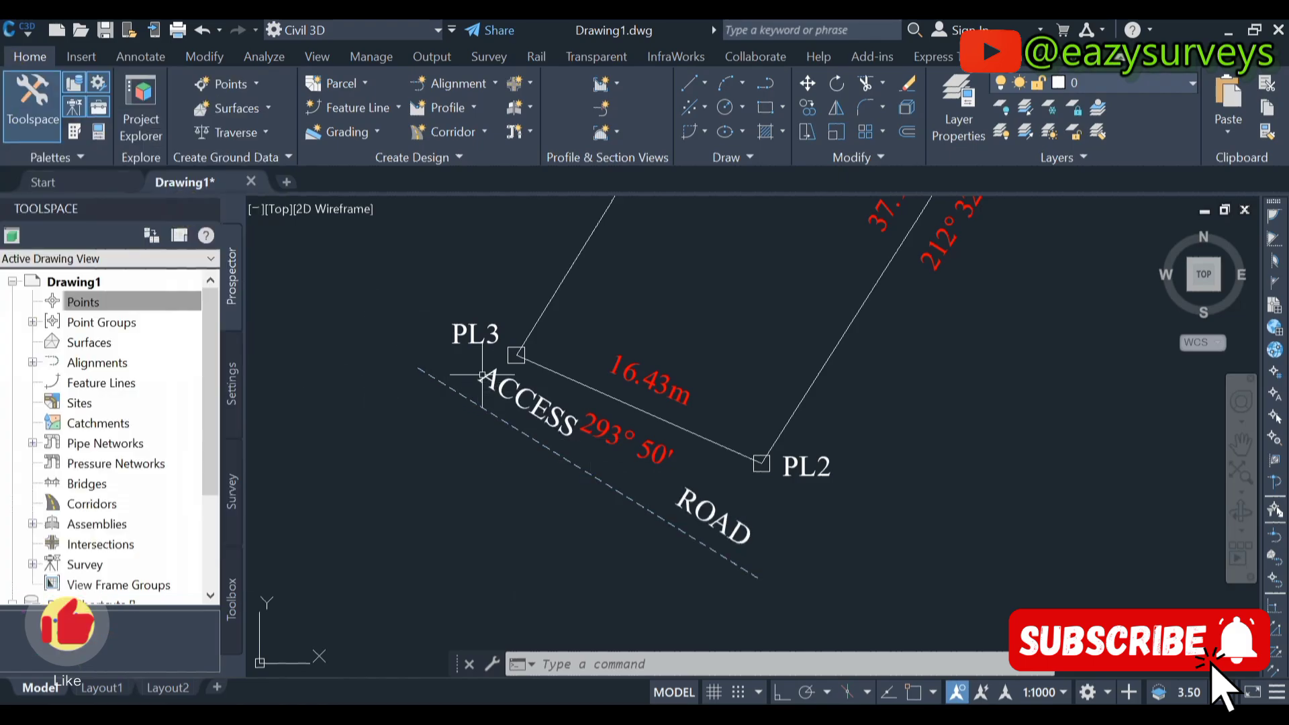
Switch to File Explorer and open the SURVEY TEMPLATE drawing from the YOUTUBE folder
scroll(564, 484, down, 4)
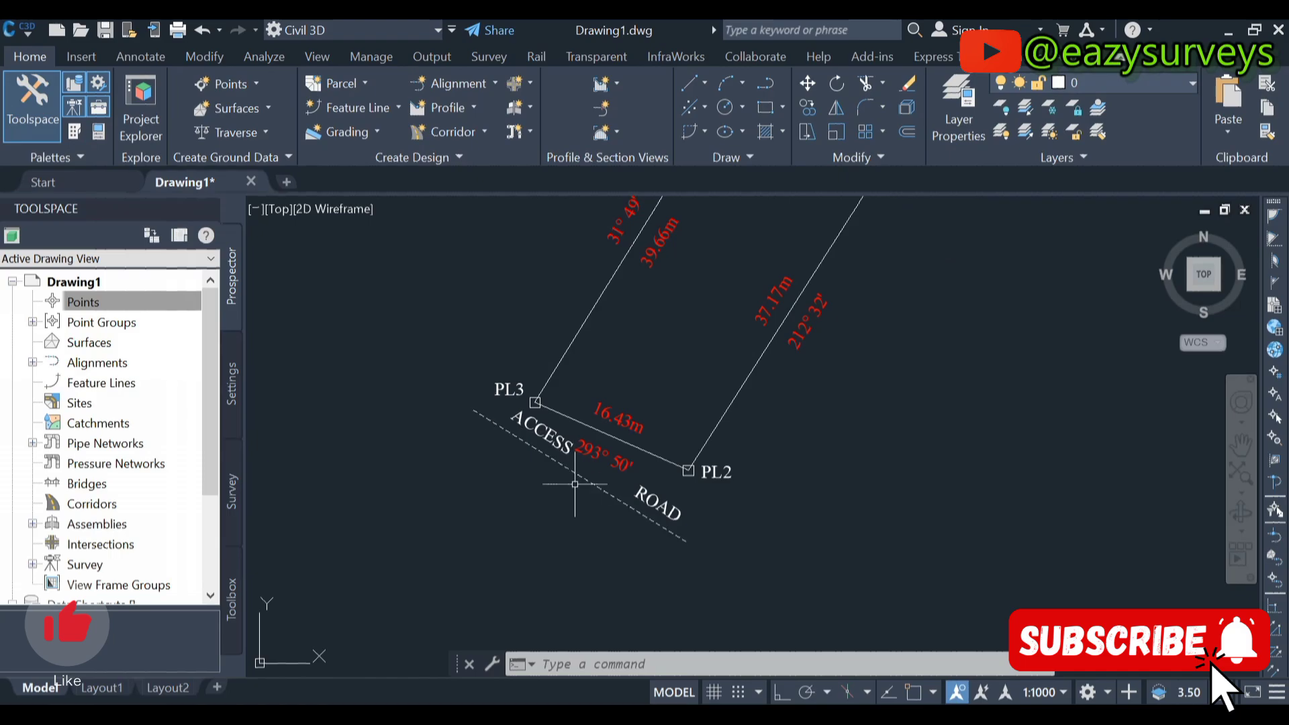
scroll(649, 453, down, 2)
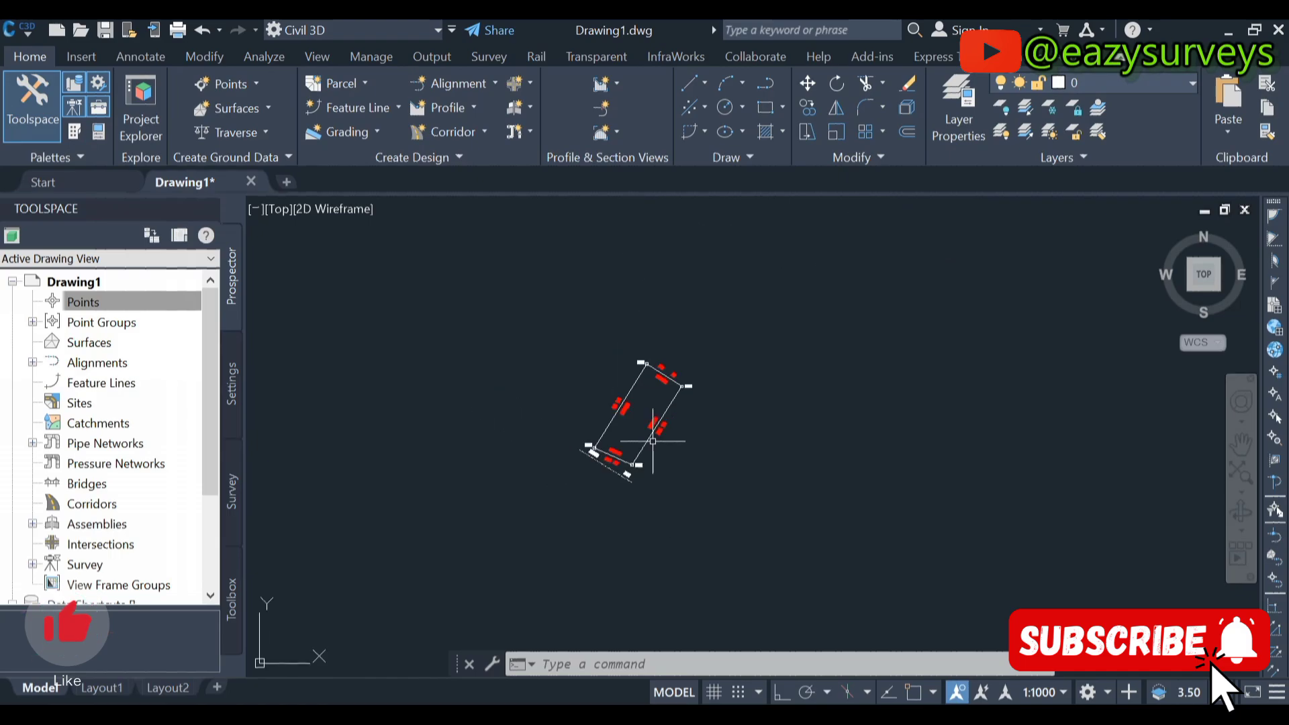
scroll(638, 378, up, 2)
scroll(685, 429, up, 2)
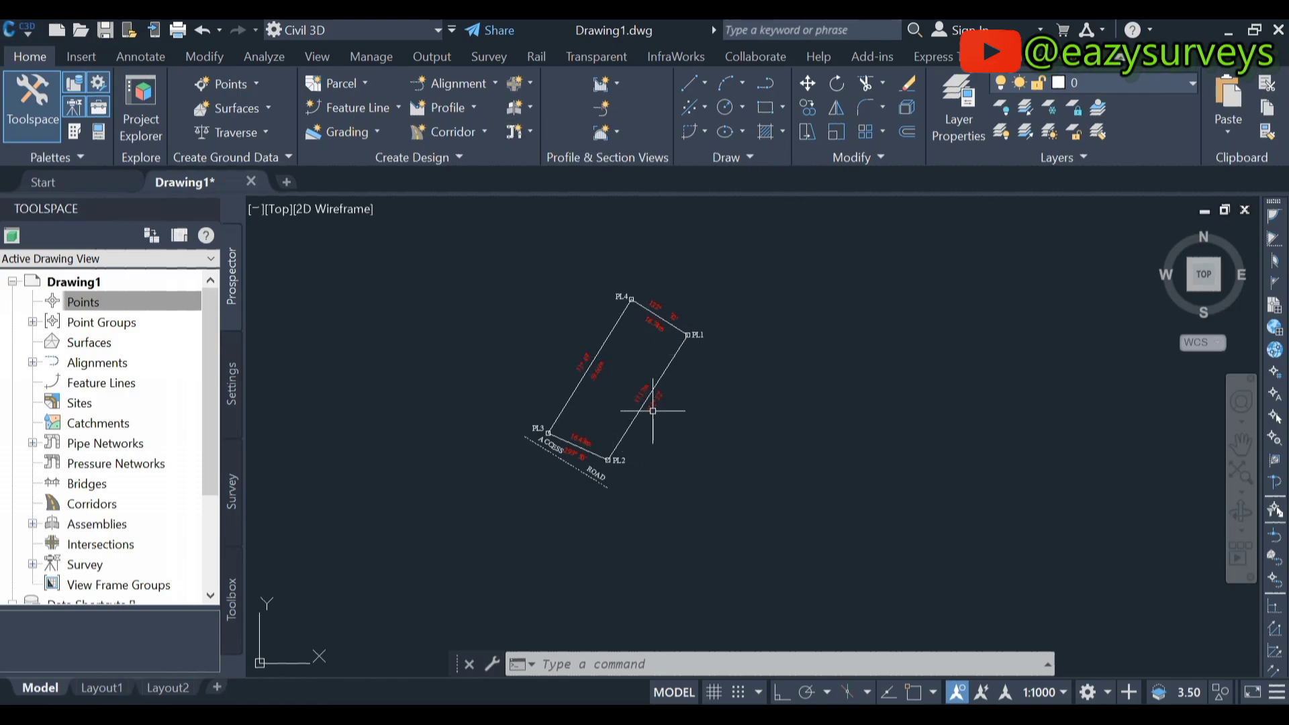
click(1242, 472)
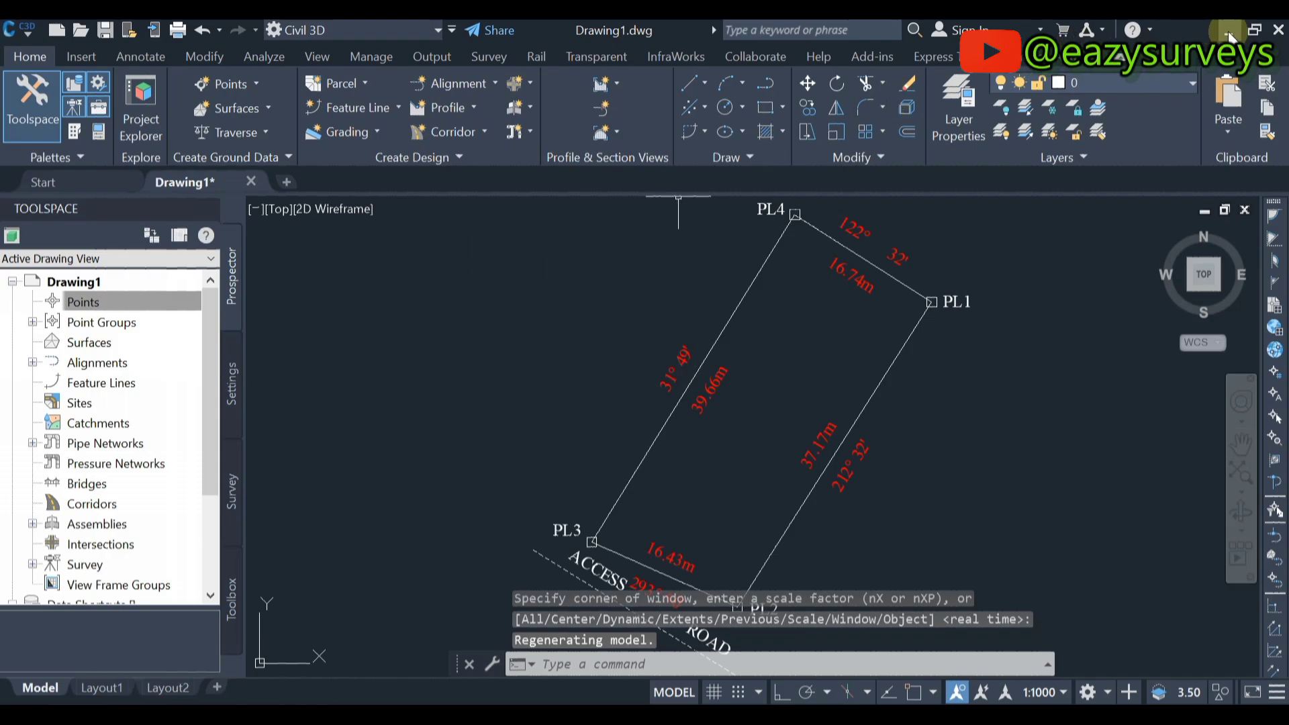
click(1229, 34)
double_click(493, 268)
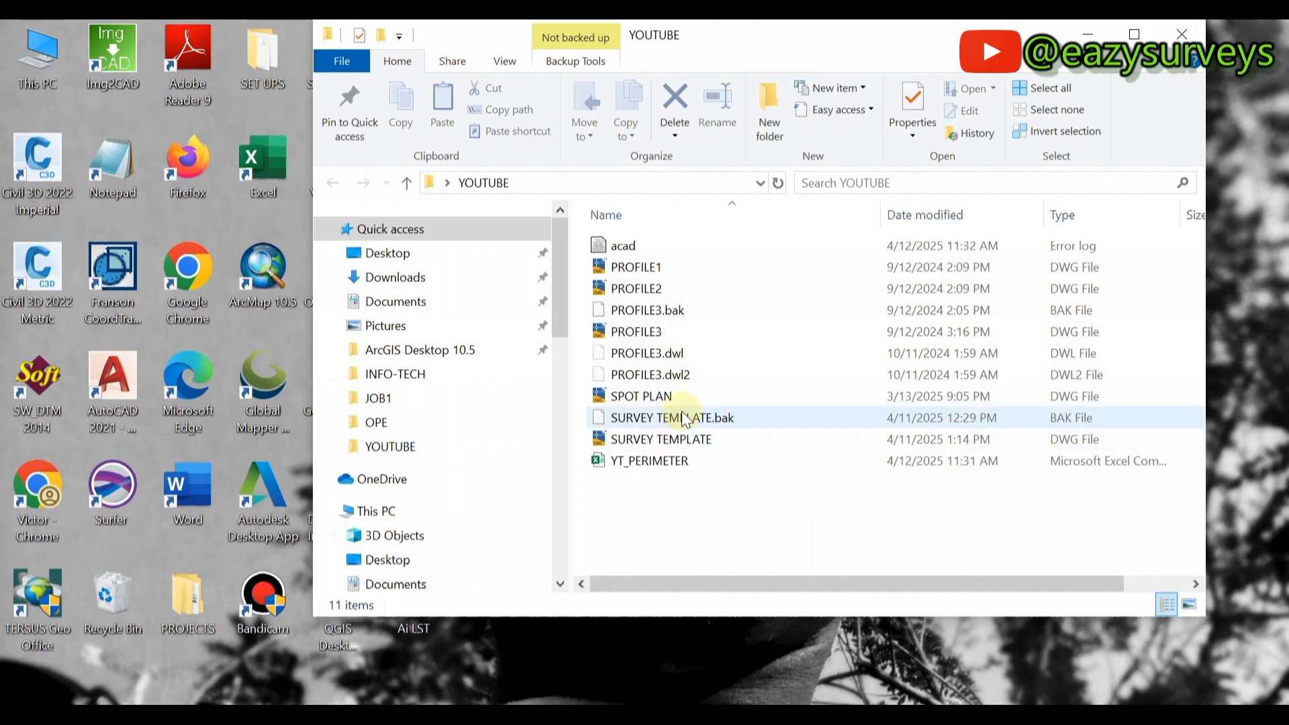
double_click(685, 440)
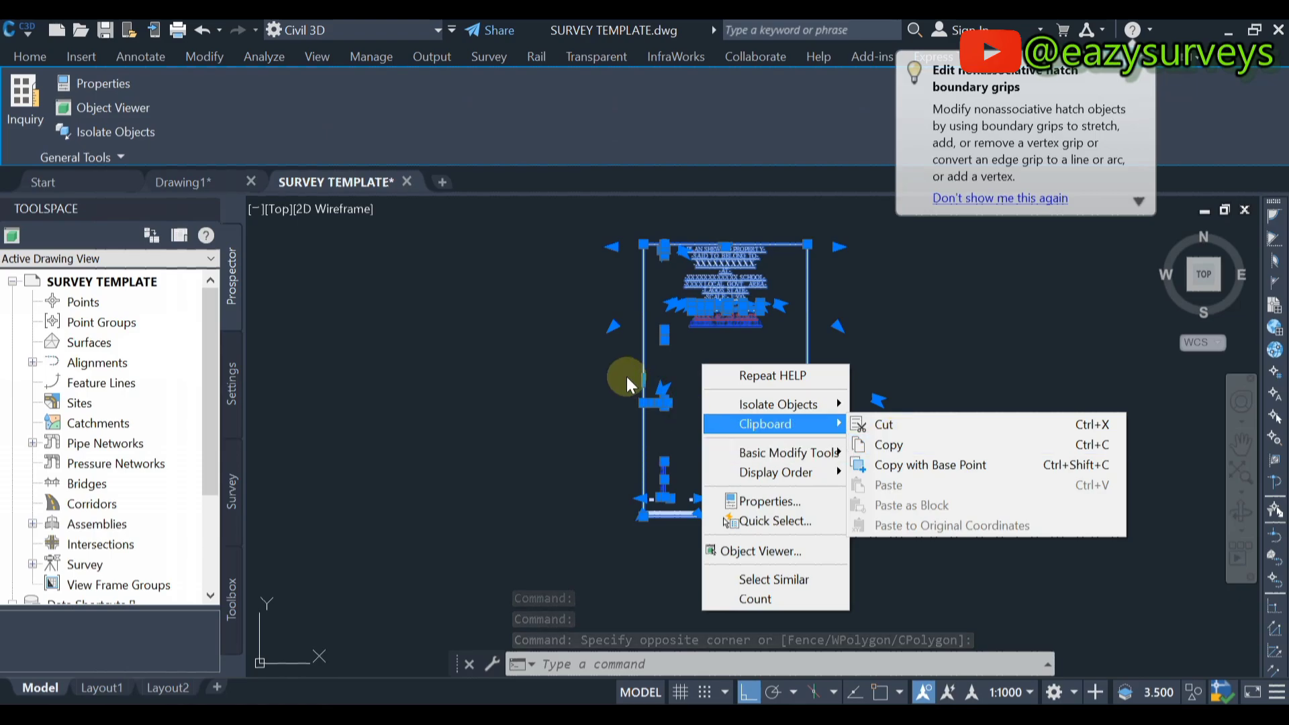
Copy the entire survey template, including its border, title text and scale bar, to the clipboard
click(595, 310)
key(Escape)
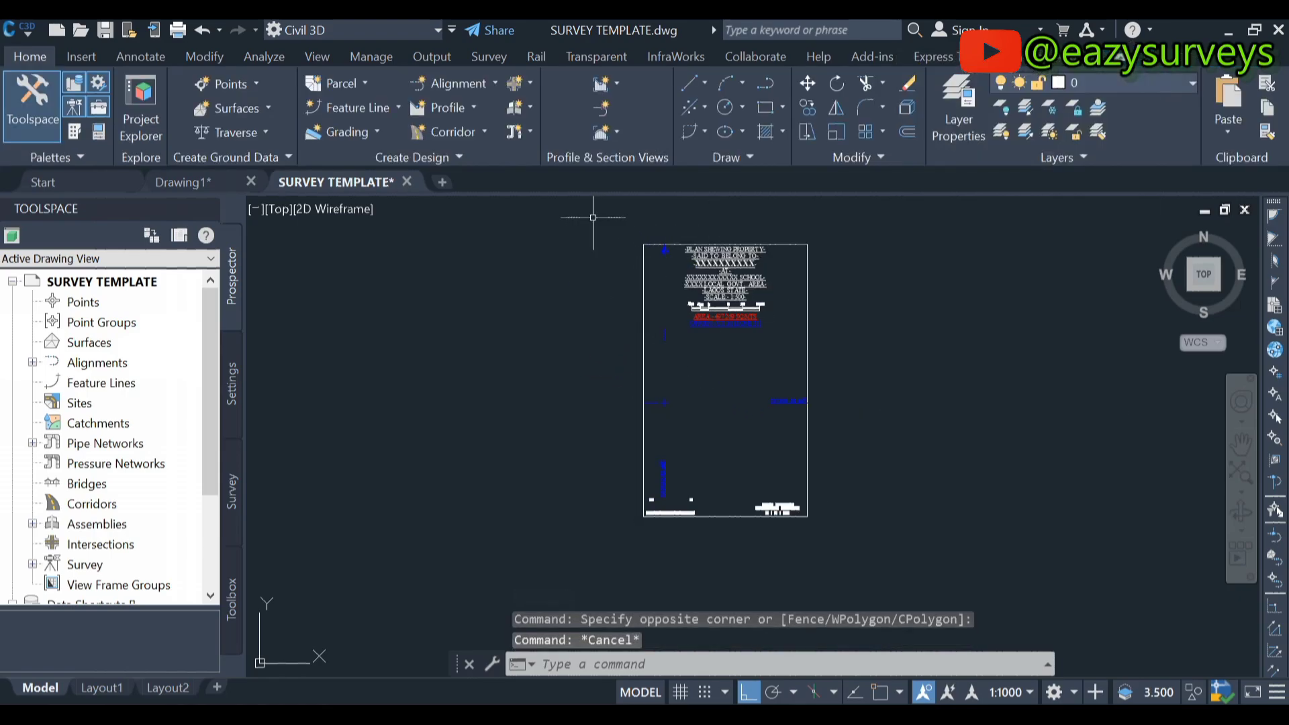
click(568, 199)
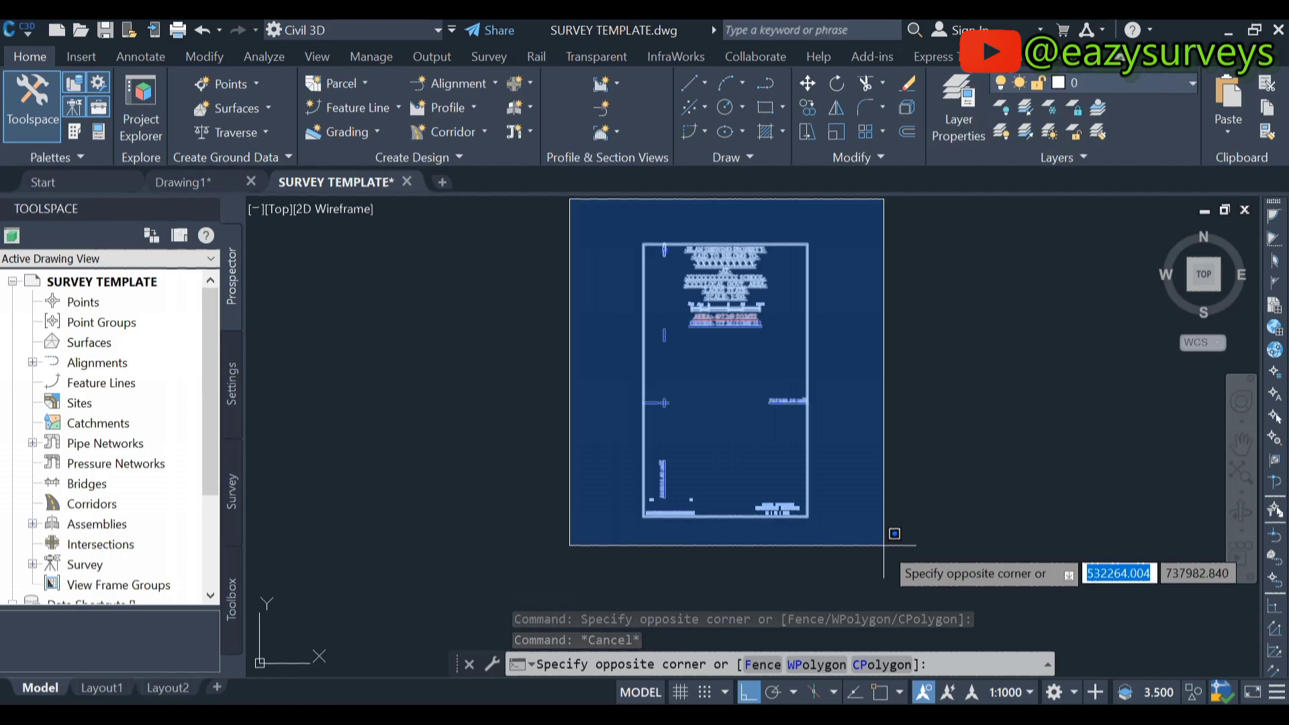
click(915, 551)
right_click(732, 352)
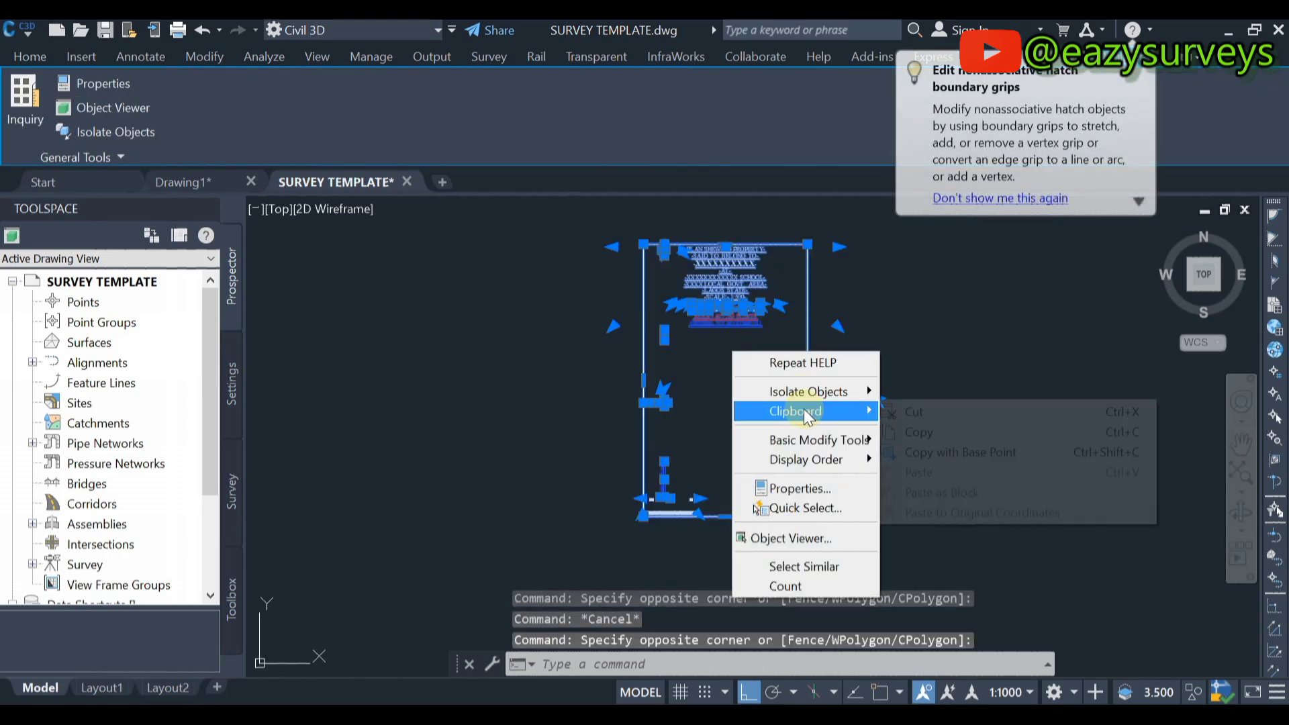
mouse_move(803, 409)
click(921, 433)
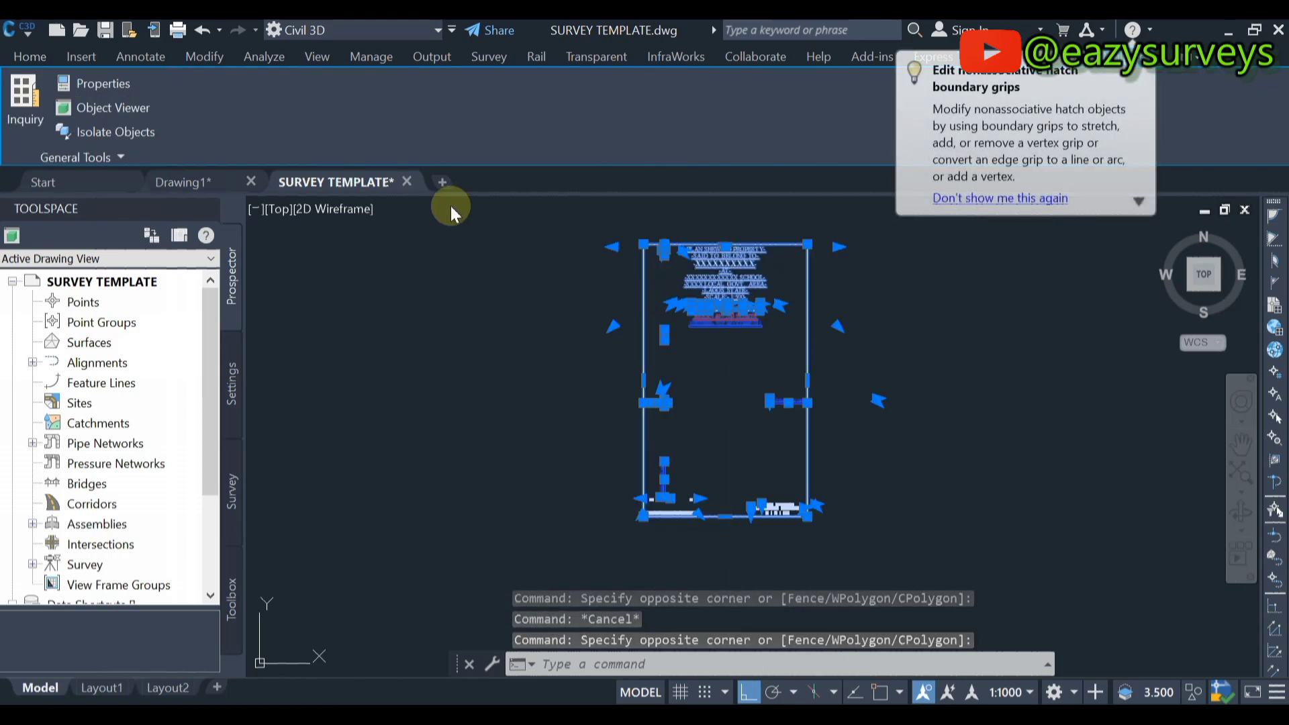
Paste the copied survey template into Drawing1, in the empty space east of the plot
click(200, 188)
scroll(591, 347, down, 5)
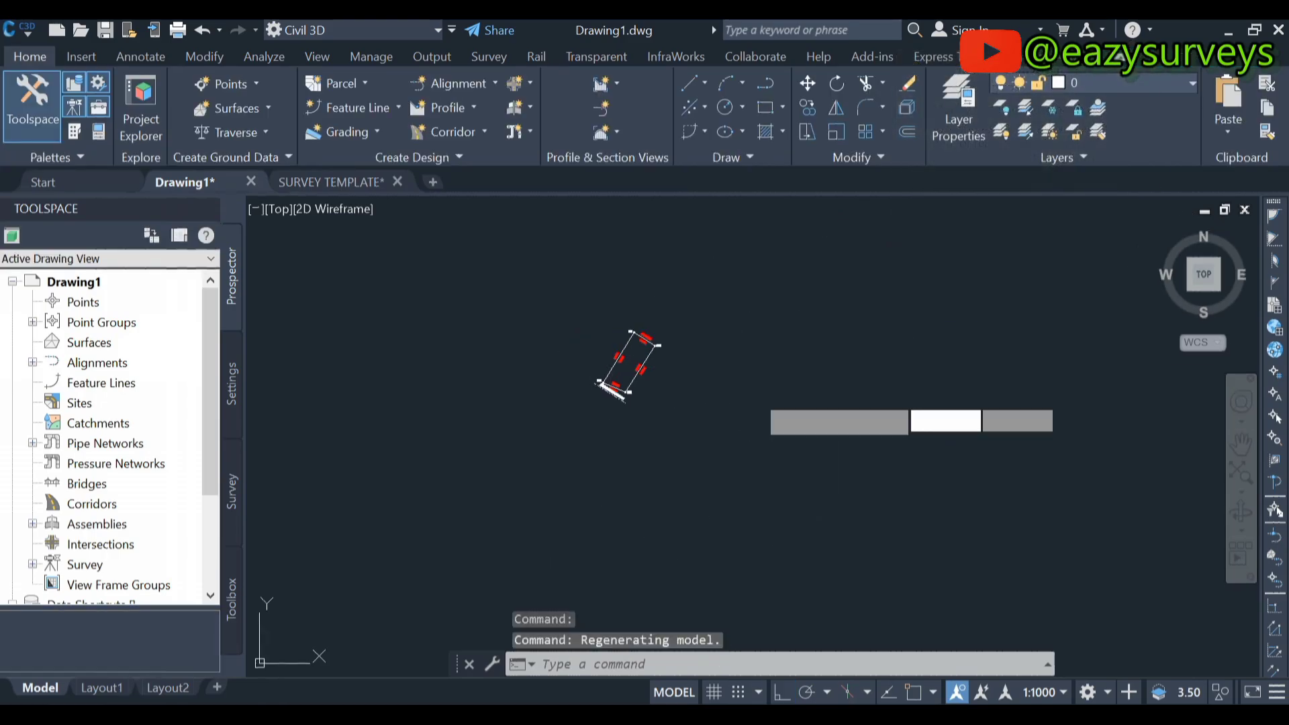
key(ctrl+v)
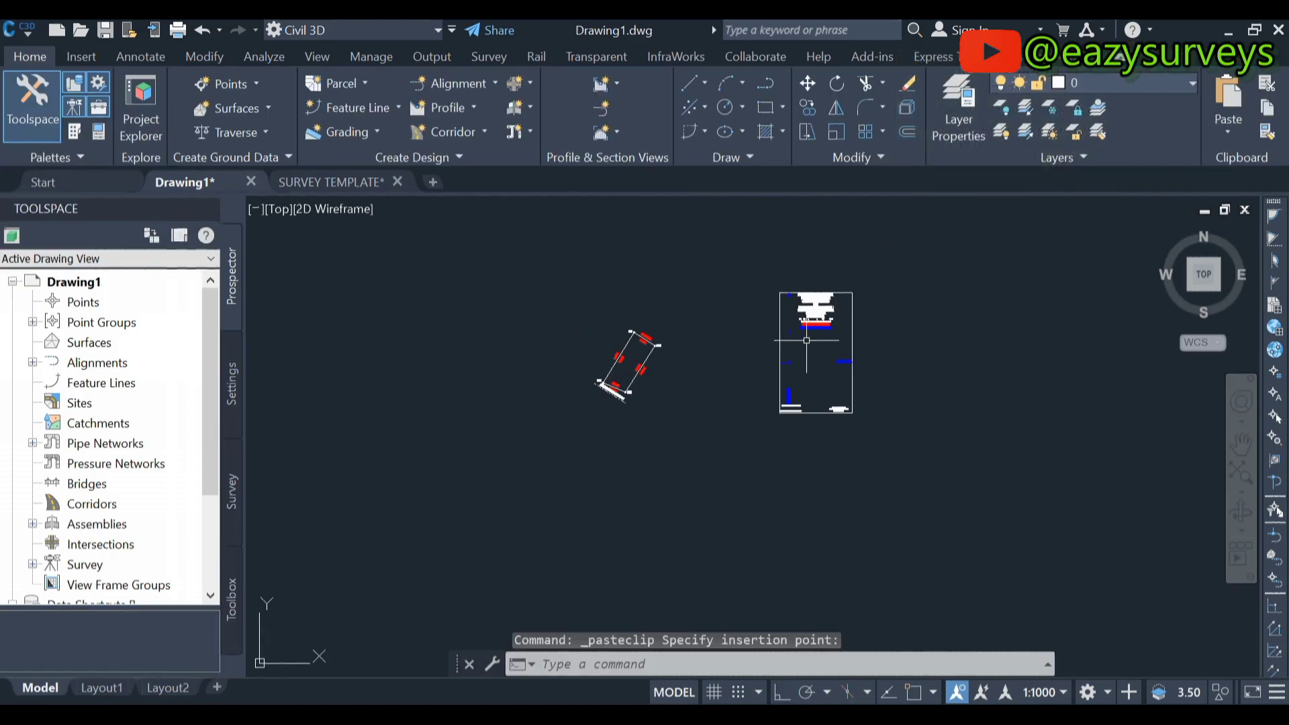
Examine the pasted template's title text and compare the size of its frame with the surveyed plot
scroll(806, 341, up, 10)
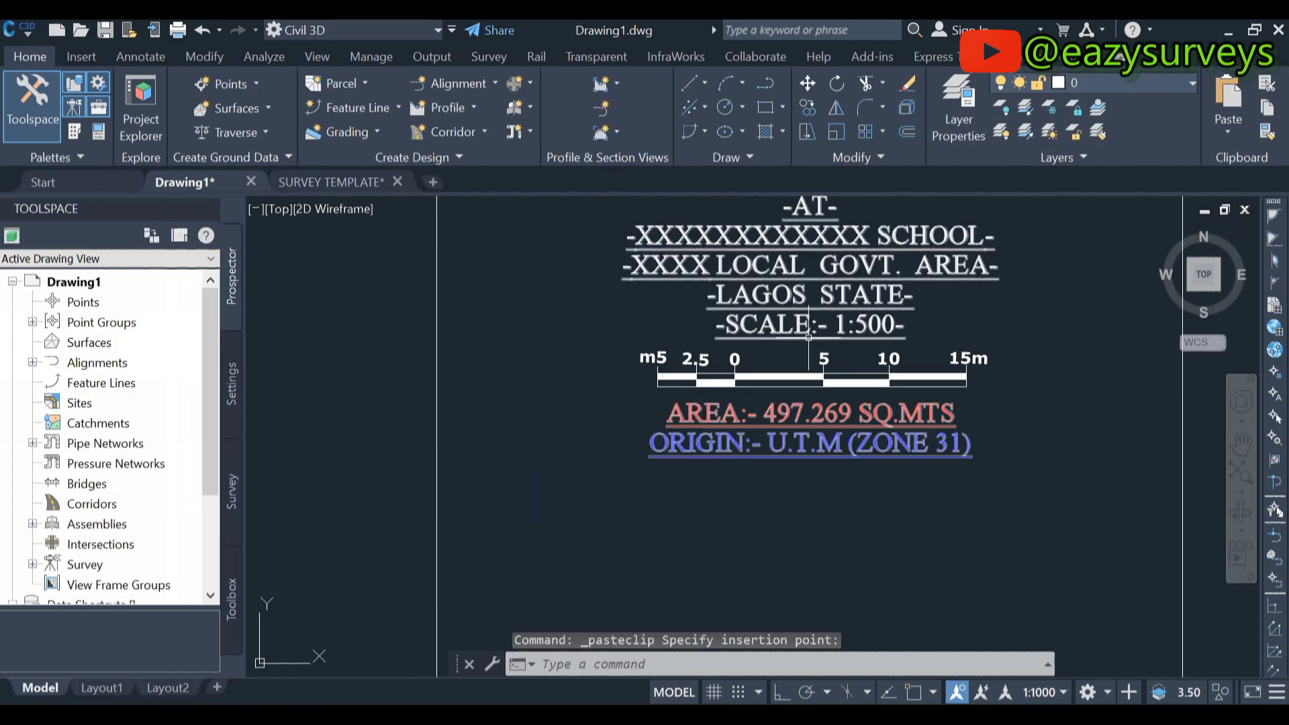
scroll(808, 338, down, 6)
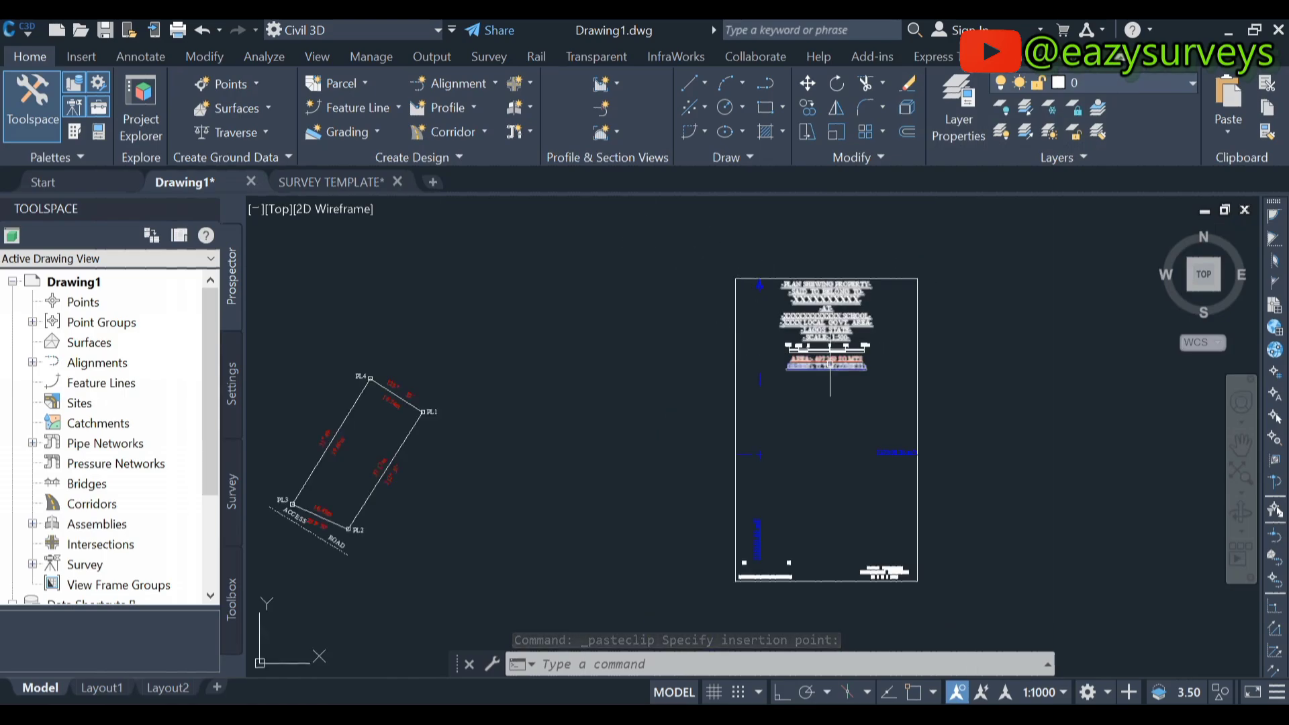
scroll(830, 364, down, 2)
scroll(516, 440, up, 3)
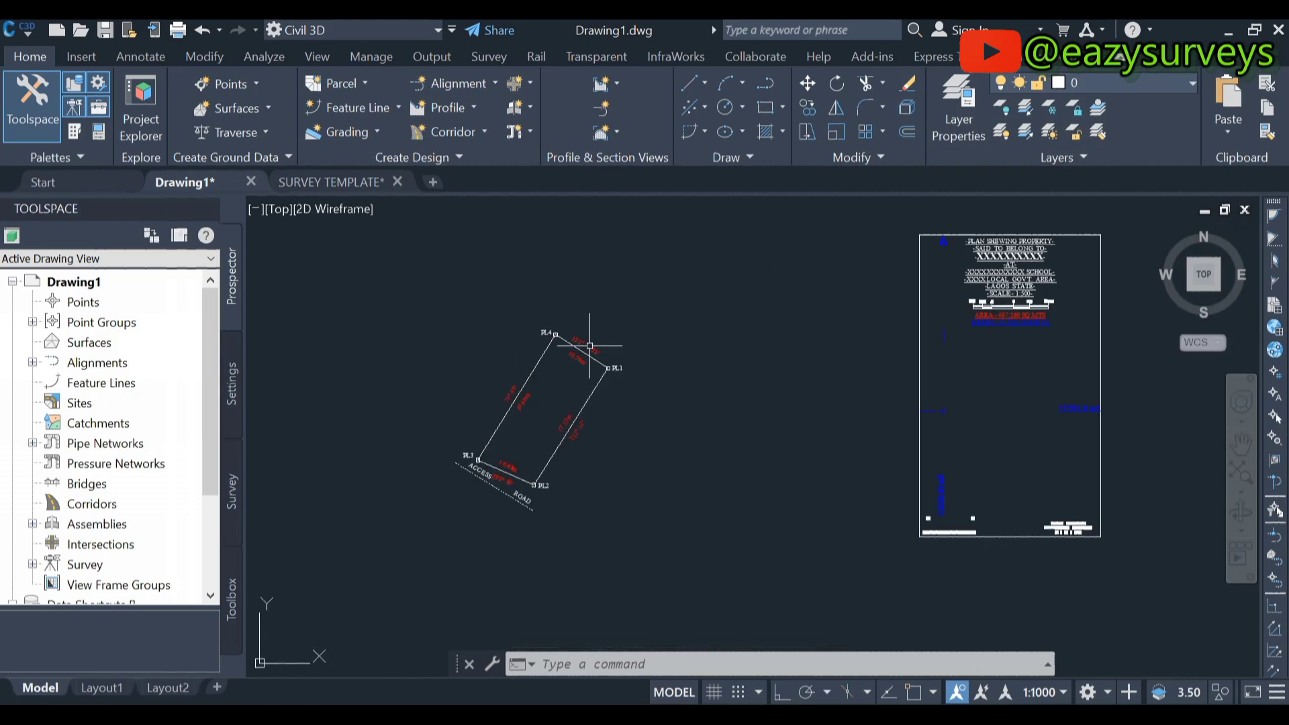
scroll(912, 402, down, 4)
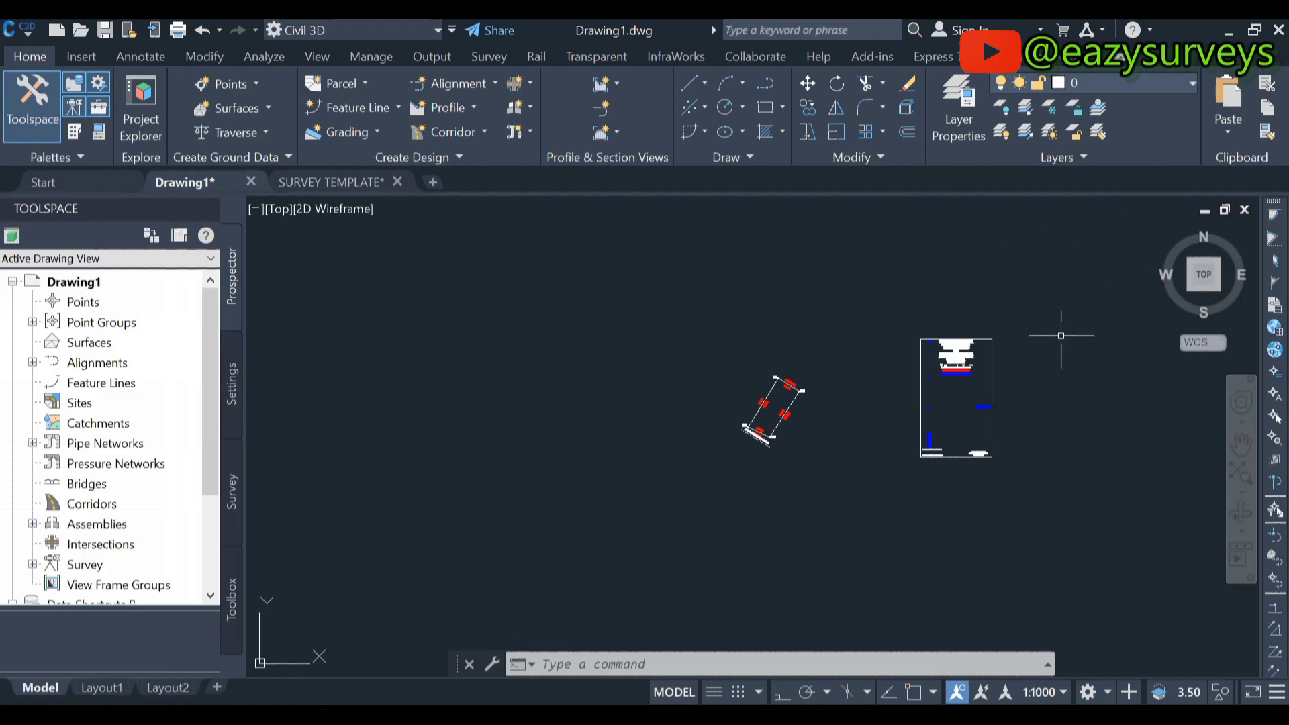
scroll(982, 399, up, 3)
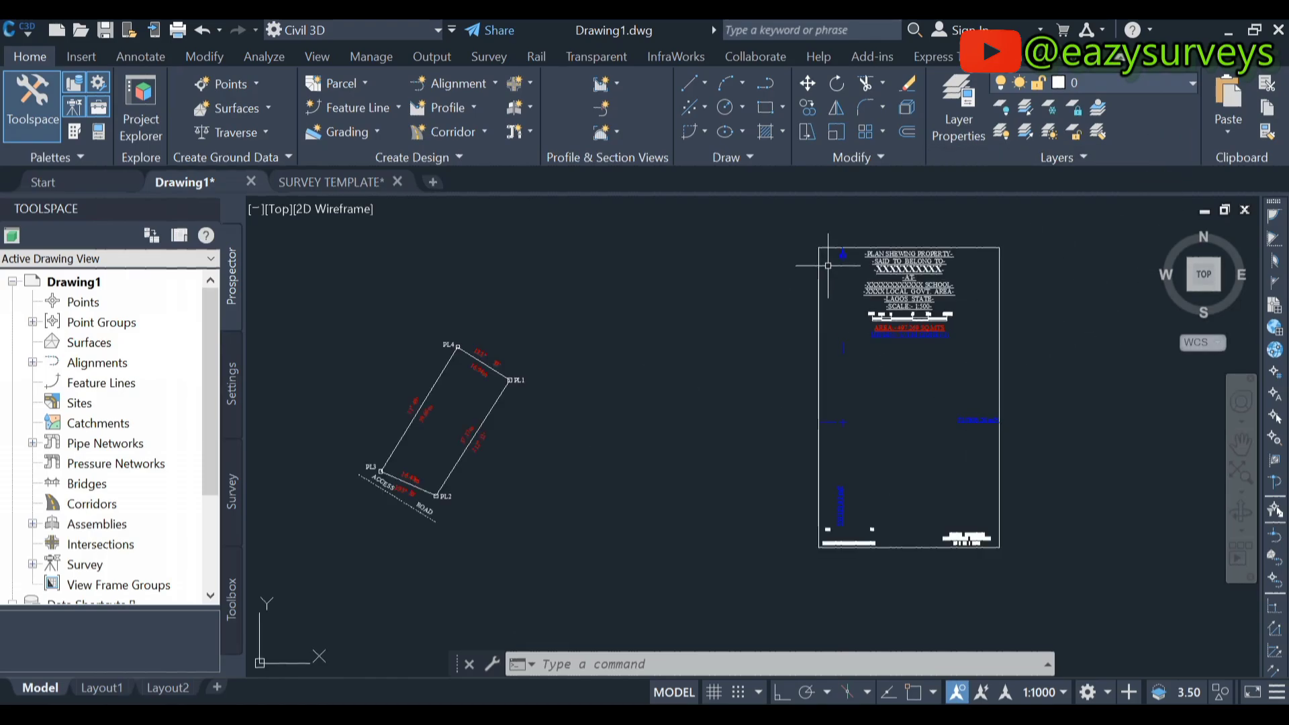
scroll(897, 409, down, 3)
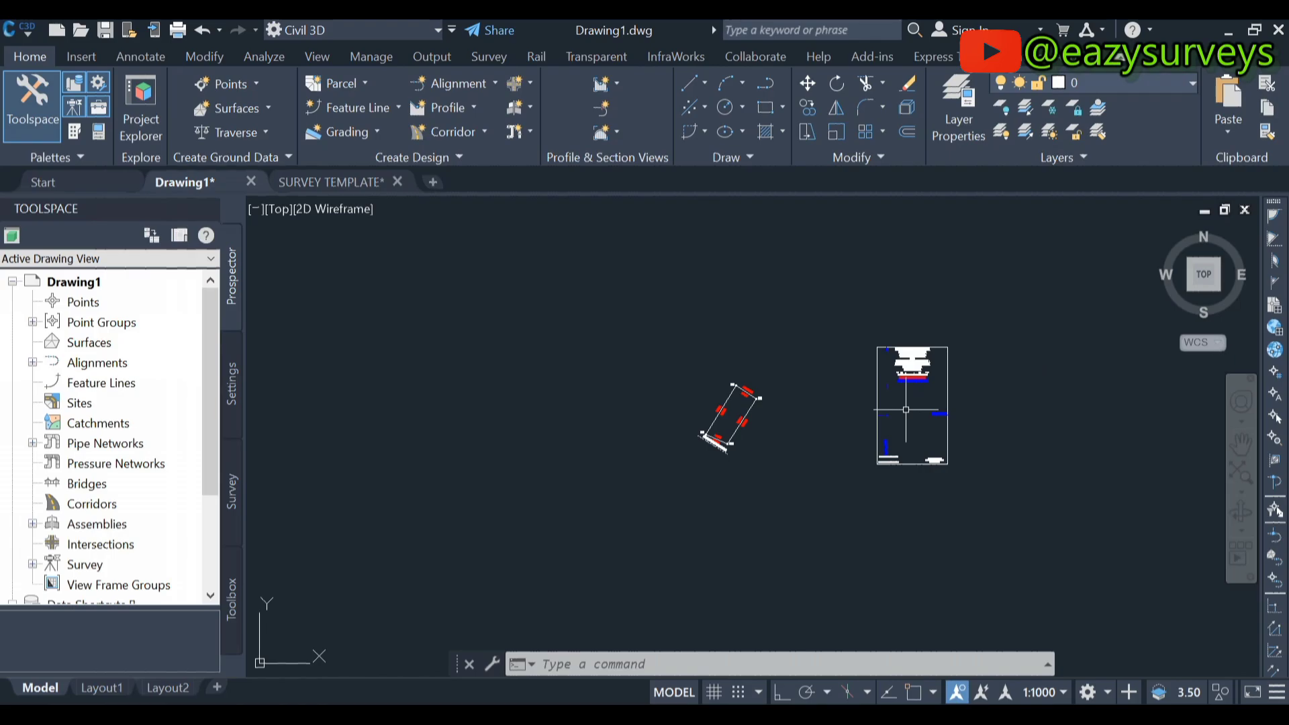
scroll(914, 378, up, 5)
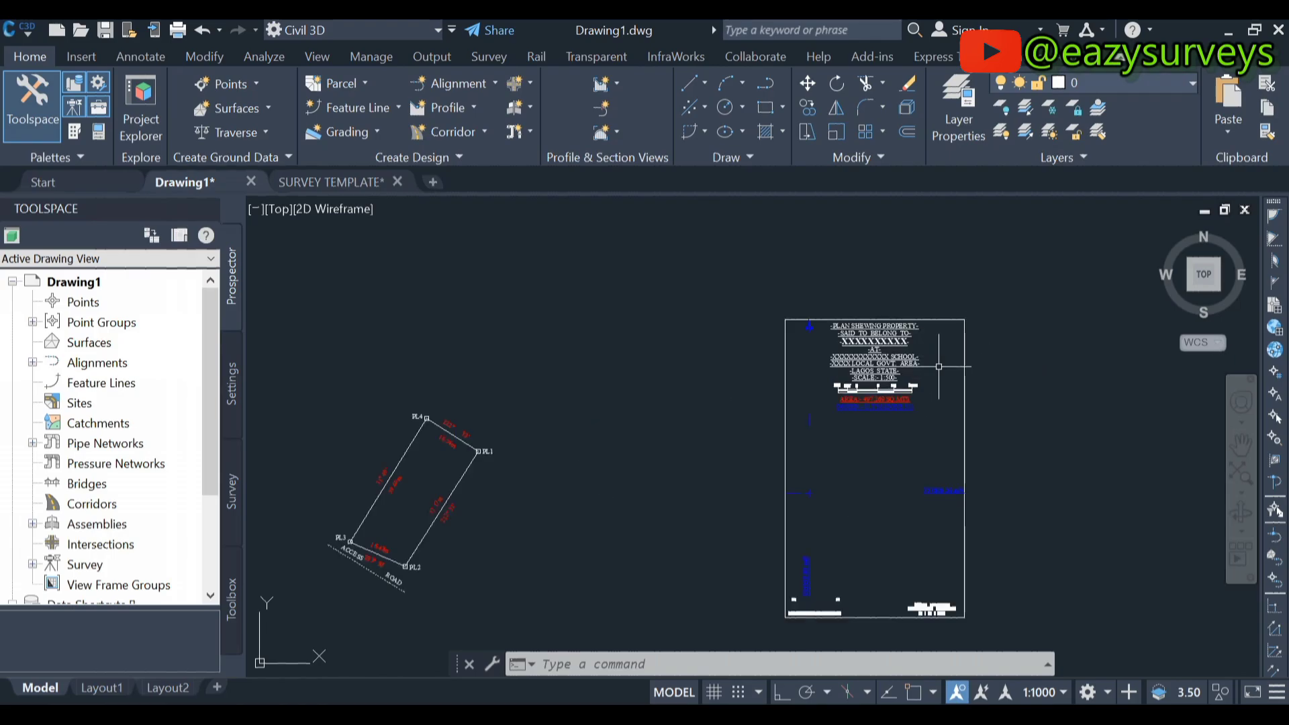
scroll(870, 403, down, 3)
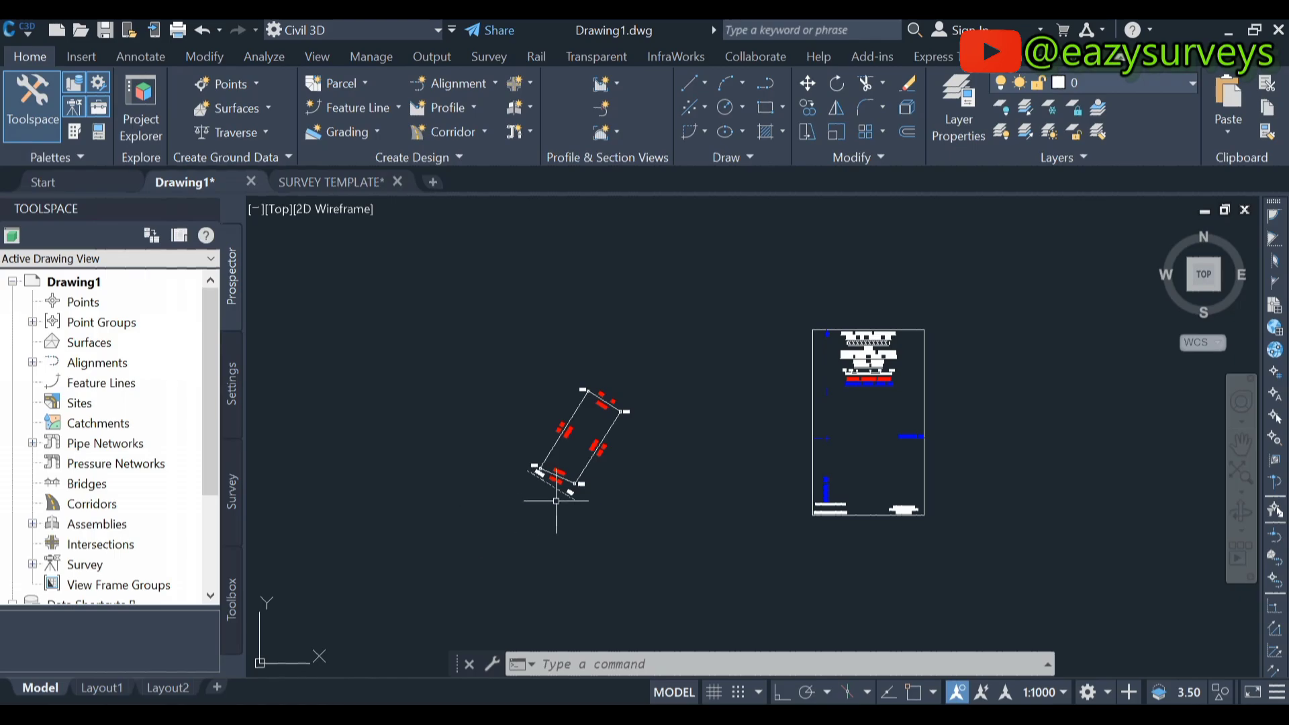
Move the whole pasted survey template onto the plot so its frame encloses the plot and access road
click(792, 300)
click(1011, 583)
right_click(1033, 438)
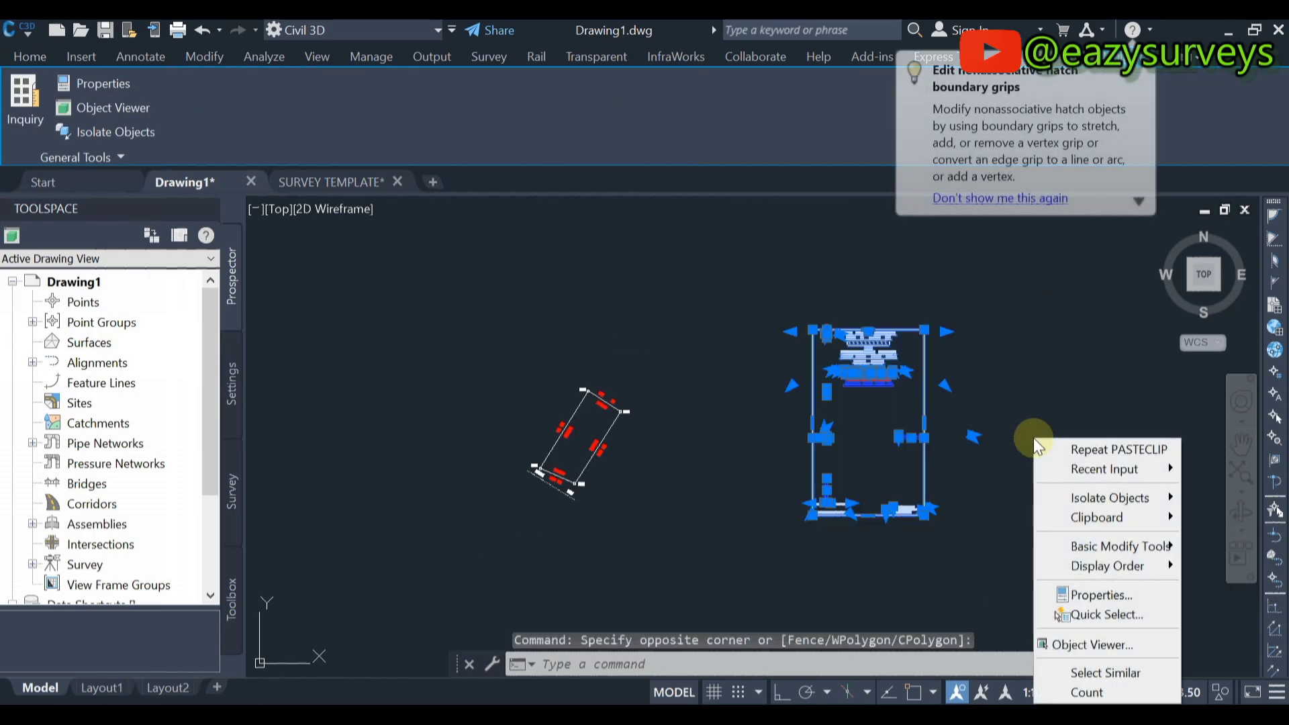
mouse_move(1127, 550)
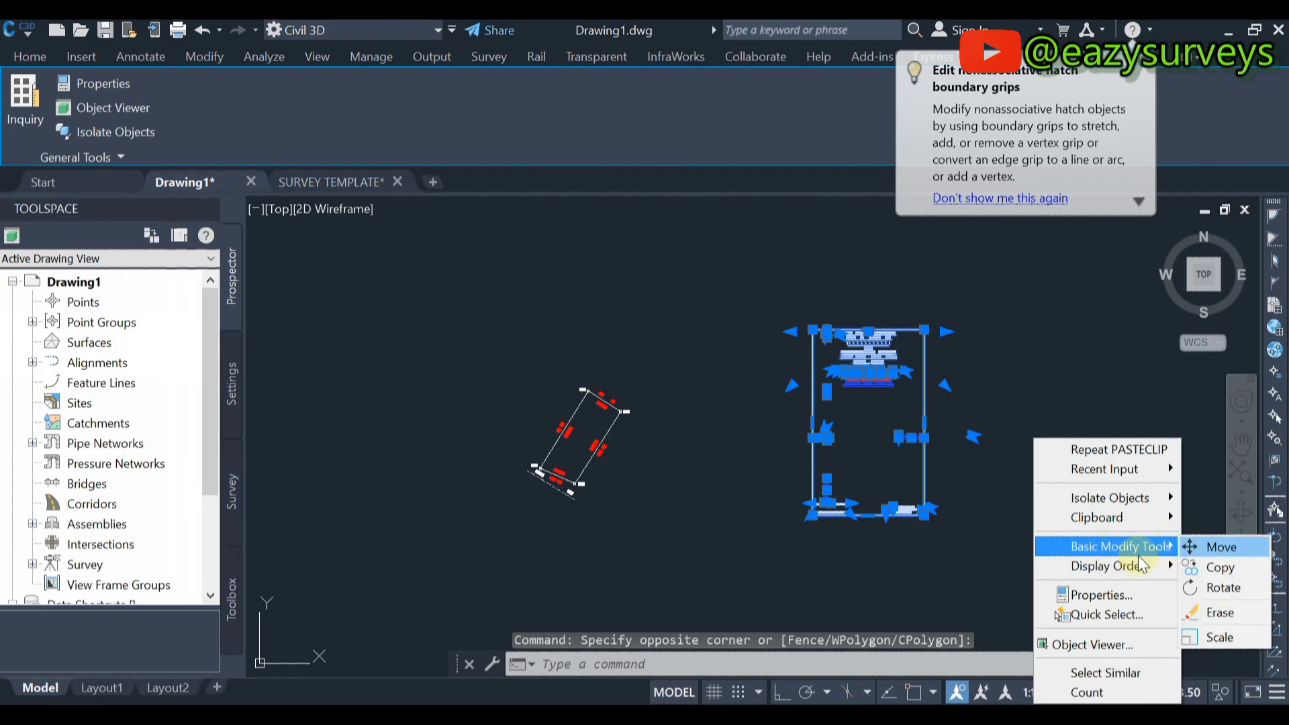
click(1239, 551)
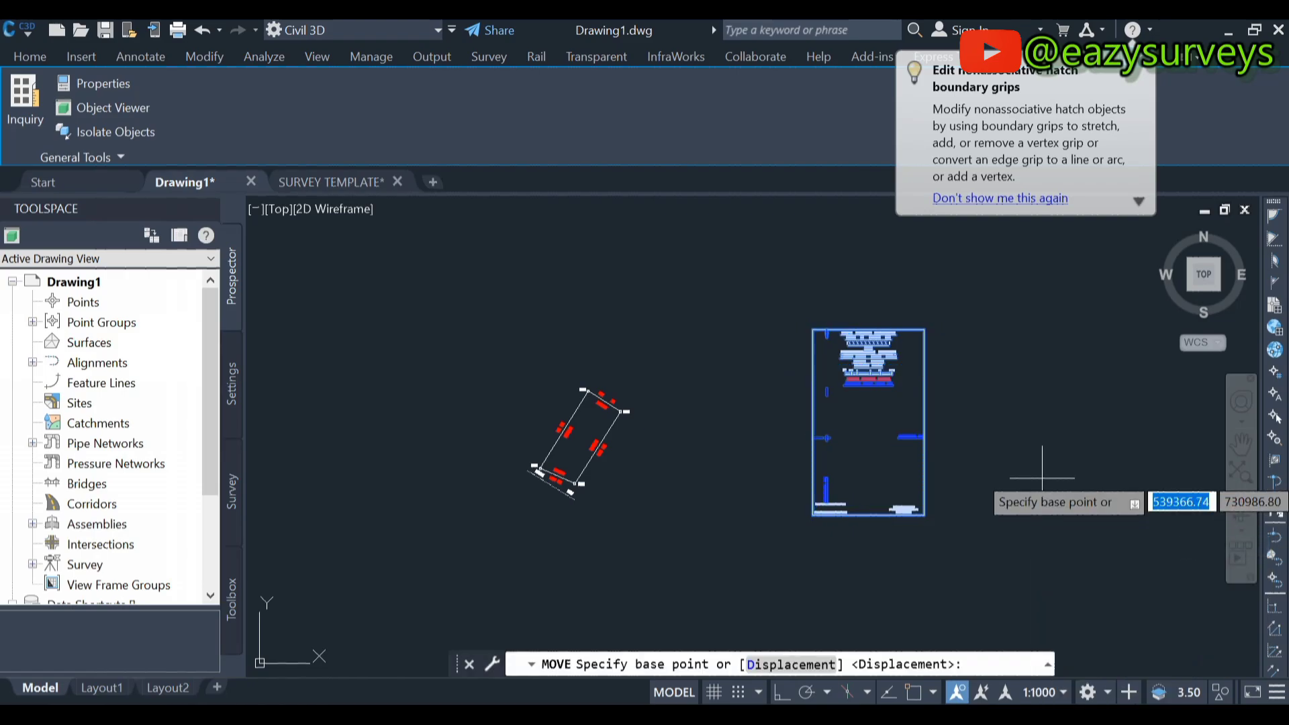
click(1122, 454)
scroll(852, 453, up, 2)
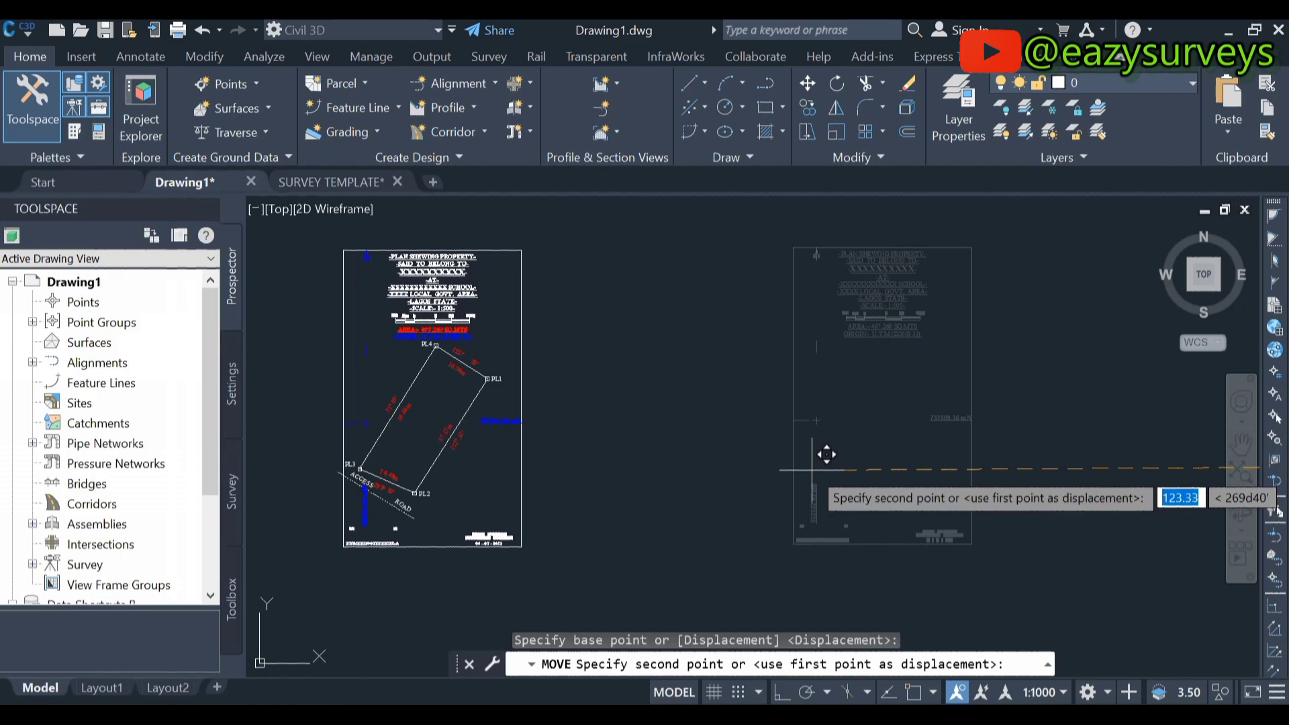
middle_drag(826, 452, 929, 441)
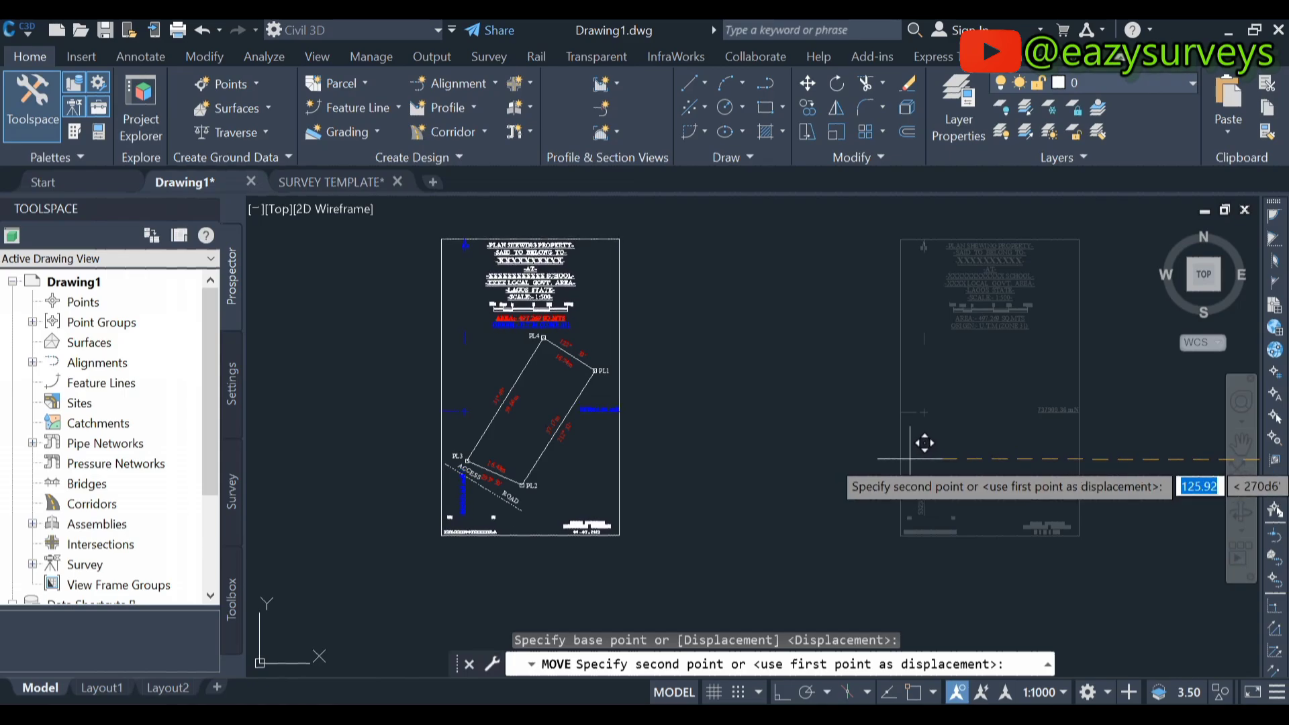
click(912, 460)
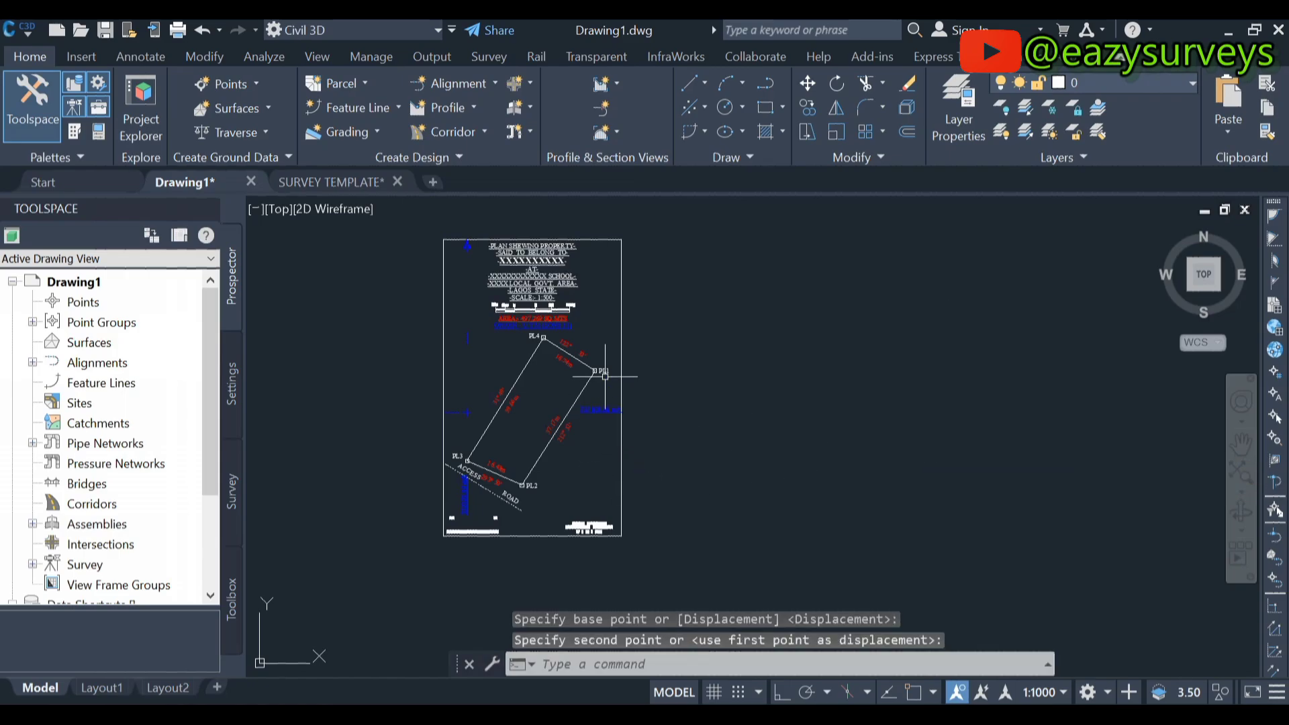
Examine how the template frame, title text and grid labels sit around the plot and its corner PL1
scroll(601, 373, up, 7)
scroll(576, 344, down, 8)
scroll(576, 345, up, 6)
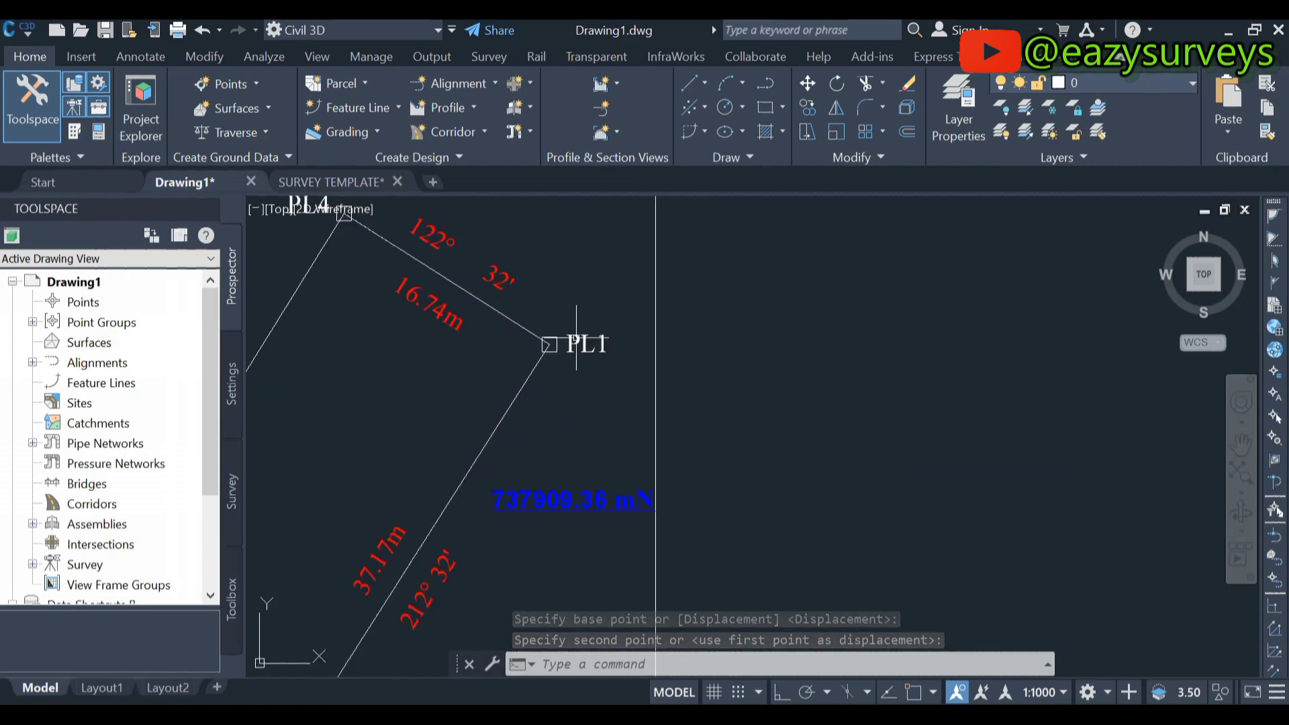
scroll(577, 345, down, 8)
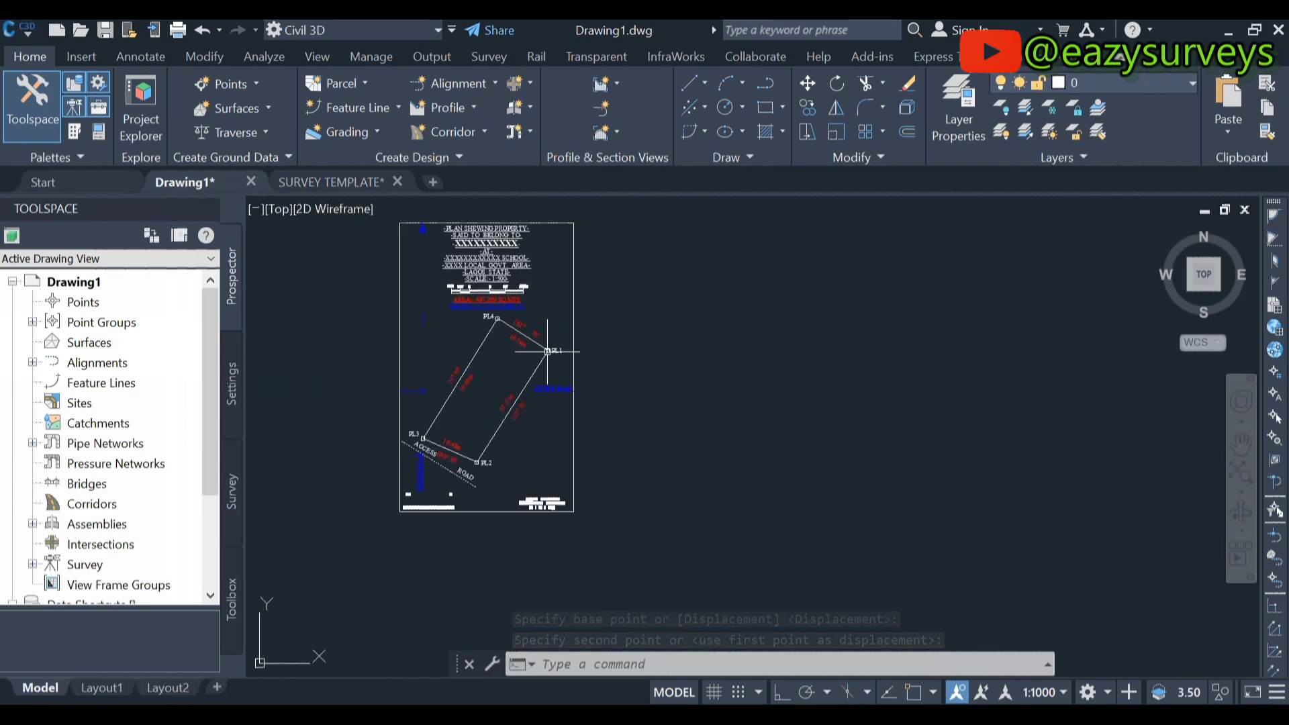
click(1243, 478)
scroll(864, 394, up, 2)
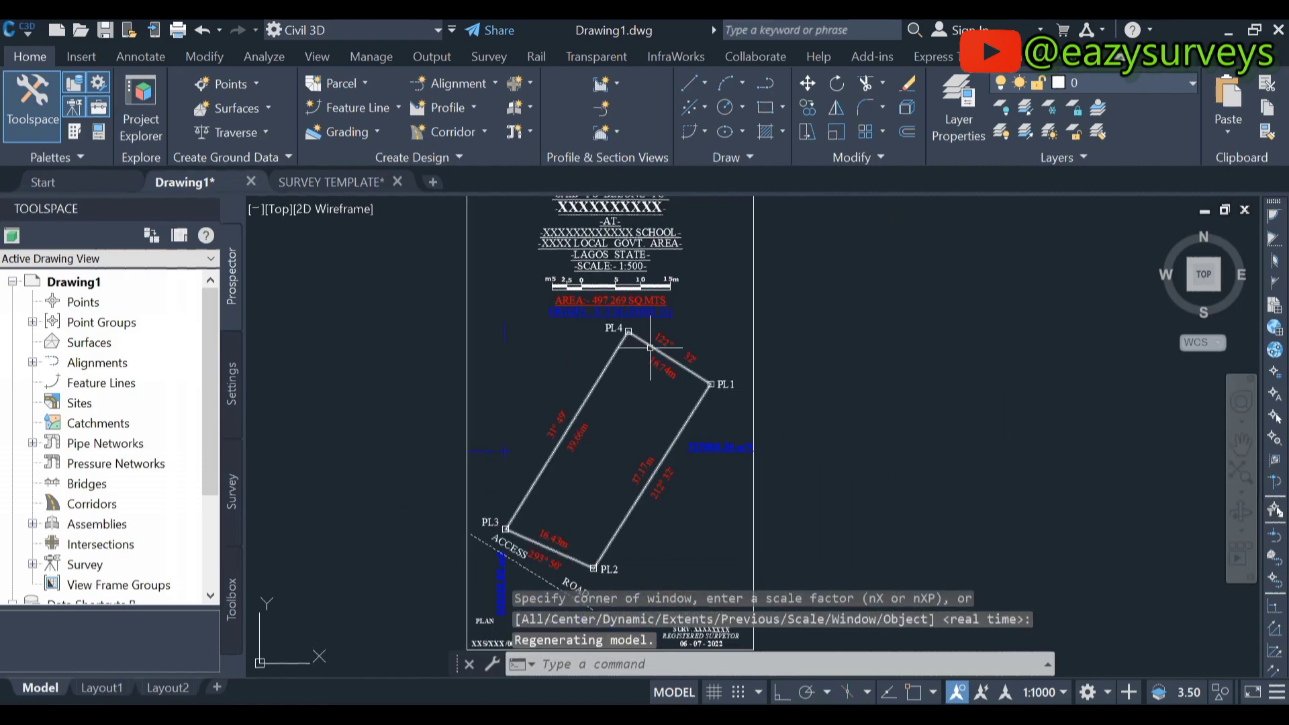
scroll(650, 348, down, 4)
scroll(597, 287, up, 6)
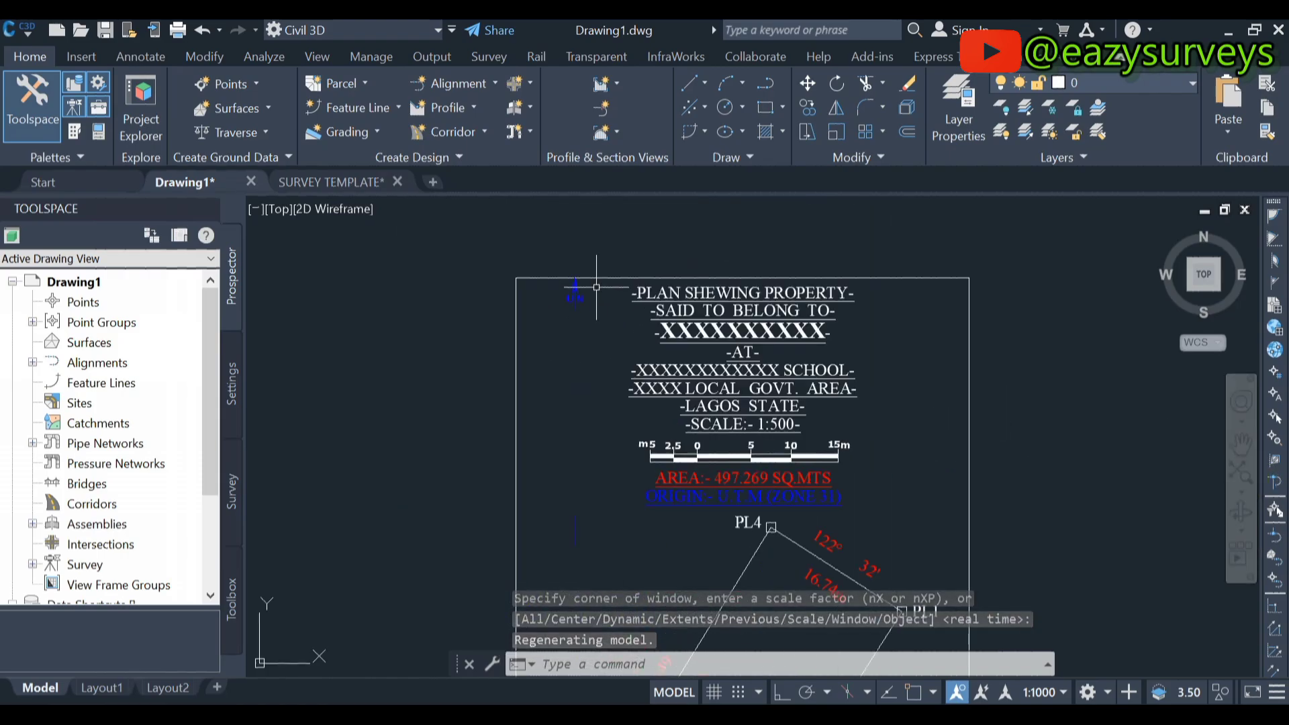
scroll(596, 287, up, 2)
scroll(587, 288, down, 5)
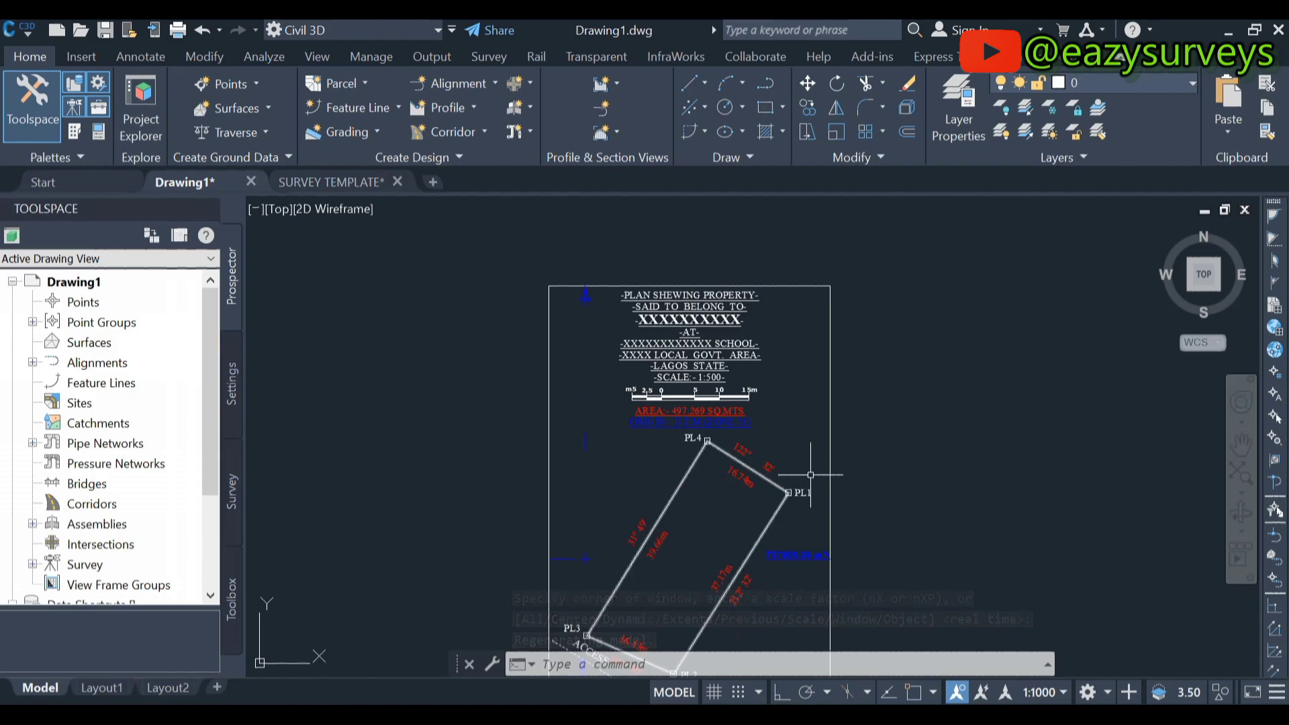
mouse_move(811, 474)
middle_down()
mouse_move(795, 416)
mouse_move(805, 390)
middle_up()
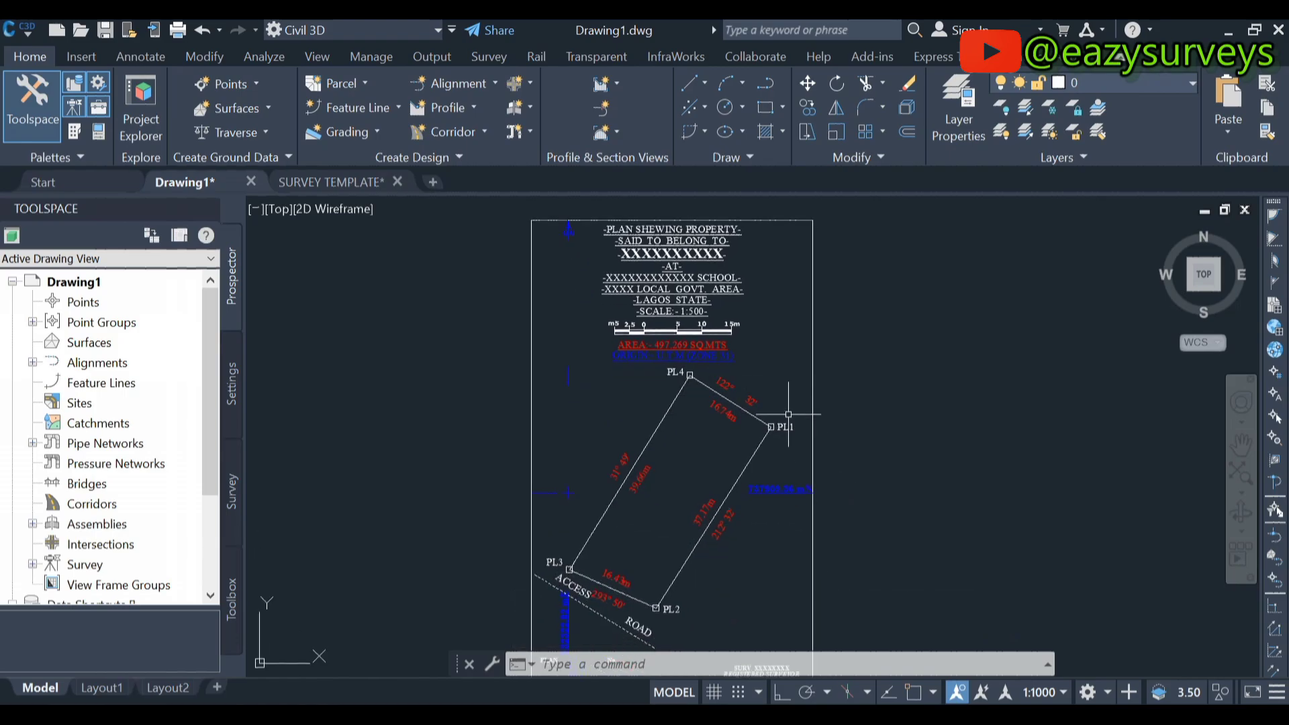
scroll(679, 254, up, 6)
scroll(692, 285, down, 10)
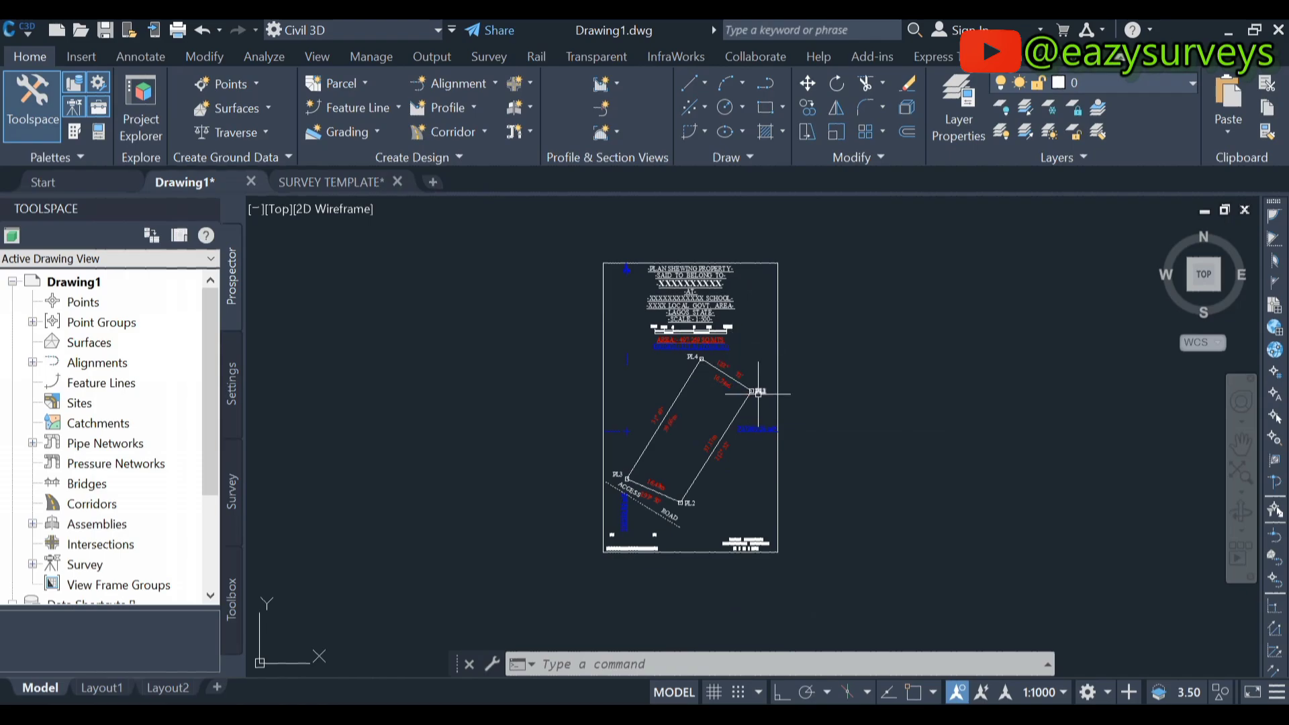
With Ortho and Osnap on, draw a vertical polyline through PL1 from the template's upper border down to just above the surveyor's text
click(766, 84)
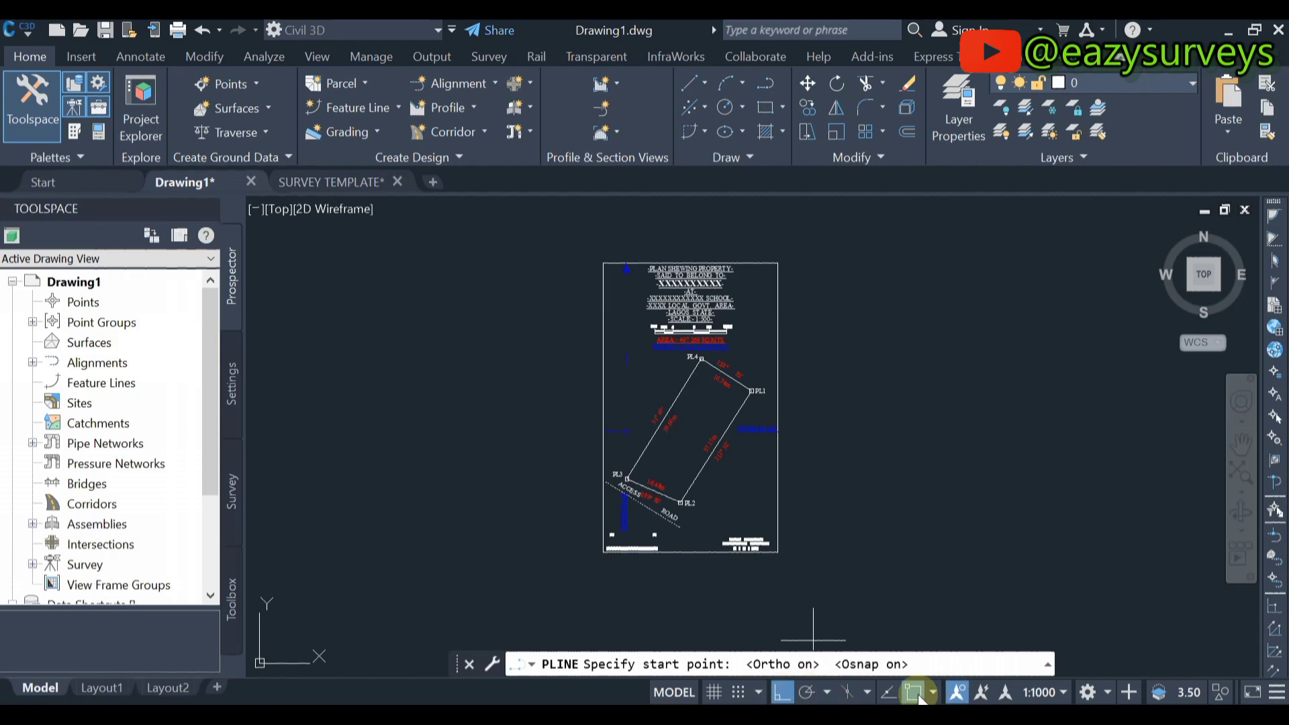
scroll(751, 394, up, 10)
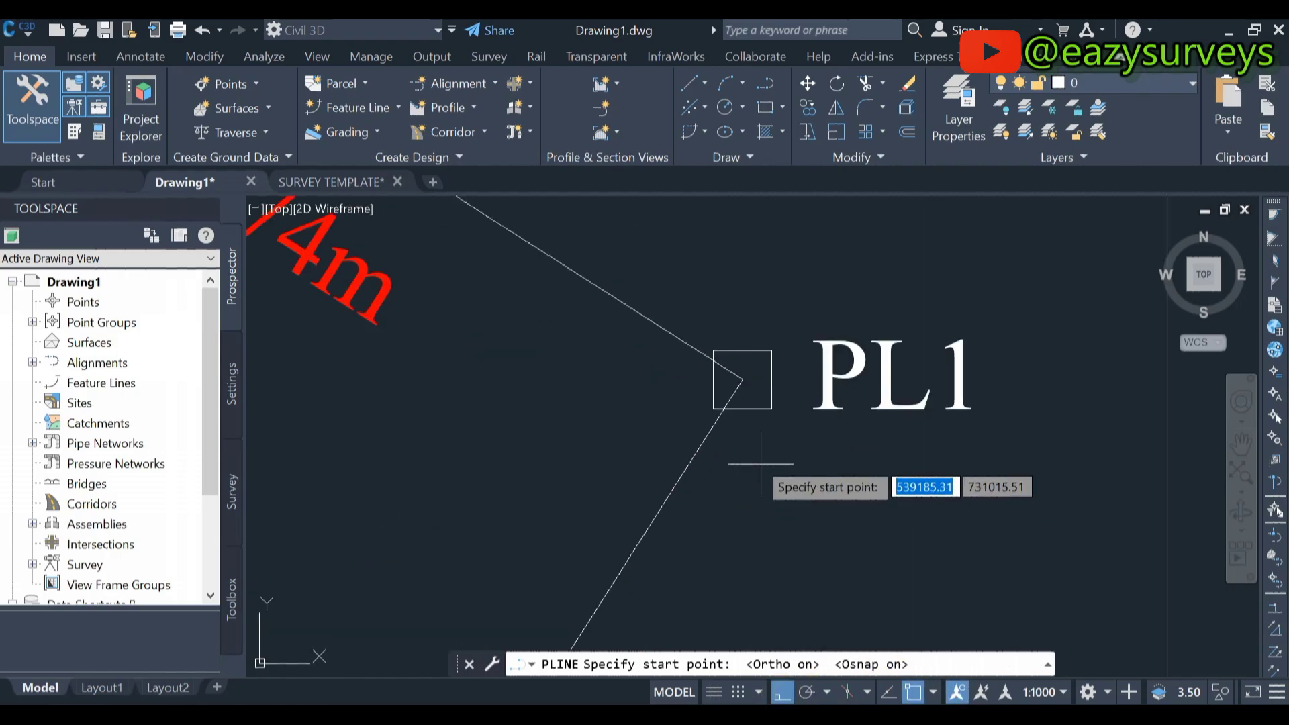
click(742, 377)
scroll(746, 403, down, 8)
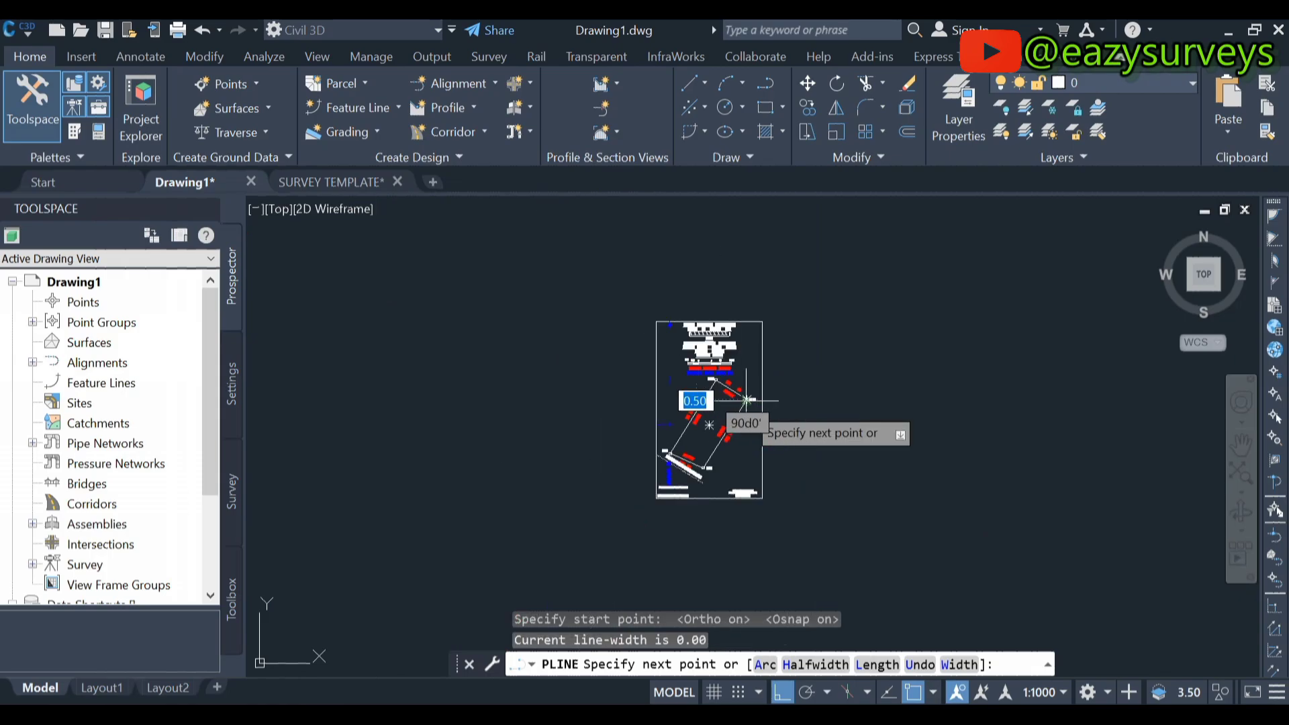
scroll(742, 322, up, 8)
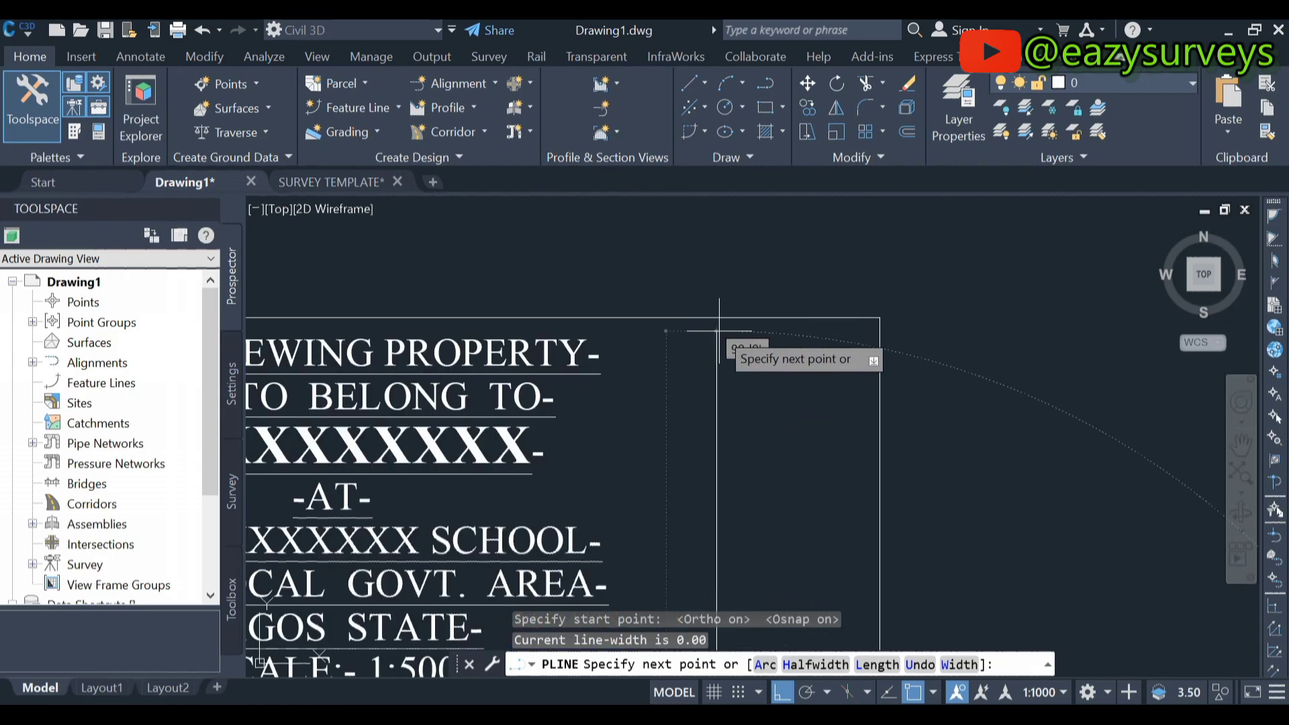
scroll(716, 309, up, 3)
click(709, 290)
scroll(712, 336, down, 10)
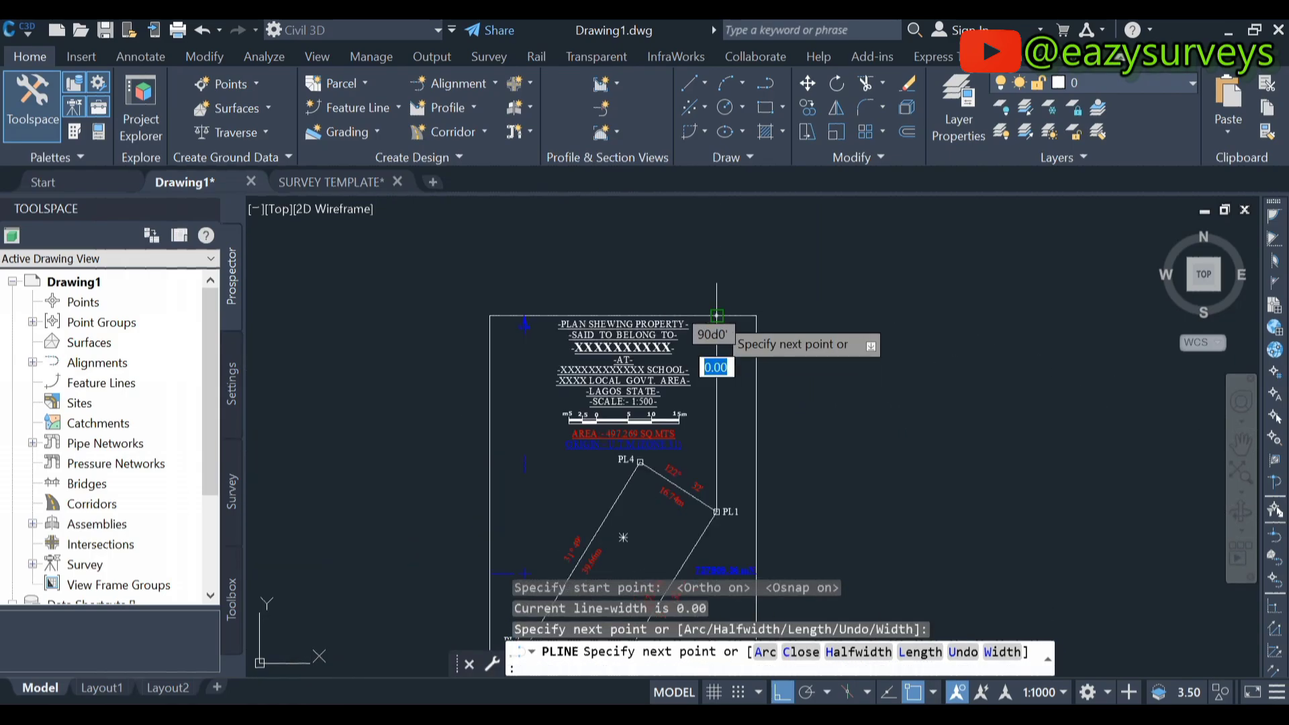
scroll(722, 493, up, 8)
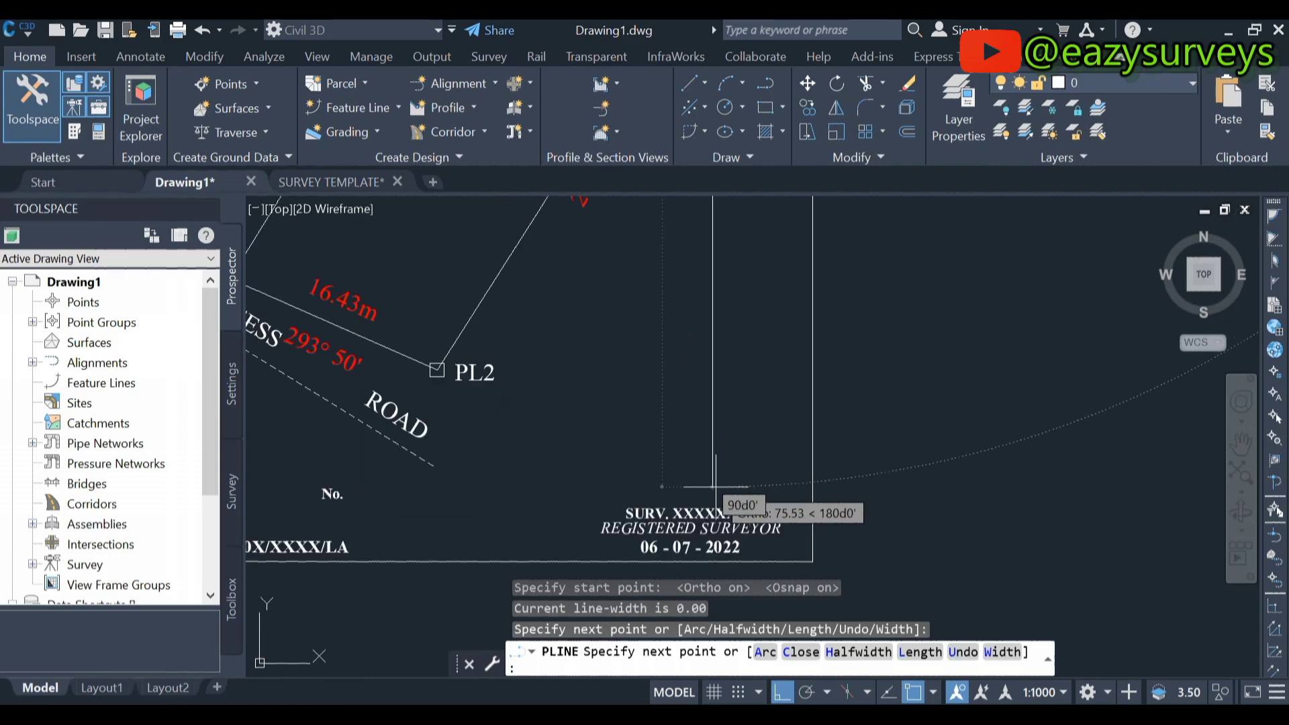
click(713, 488)
scroll(708, 497, down, 10)
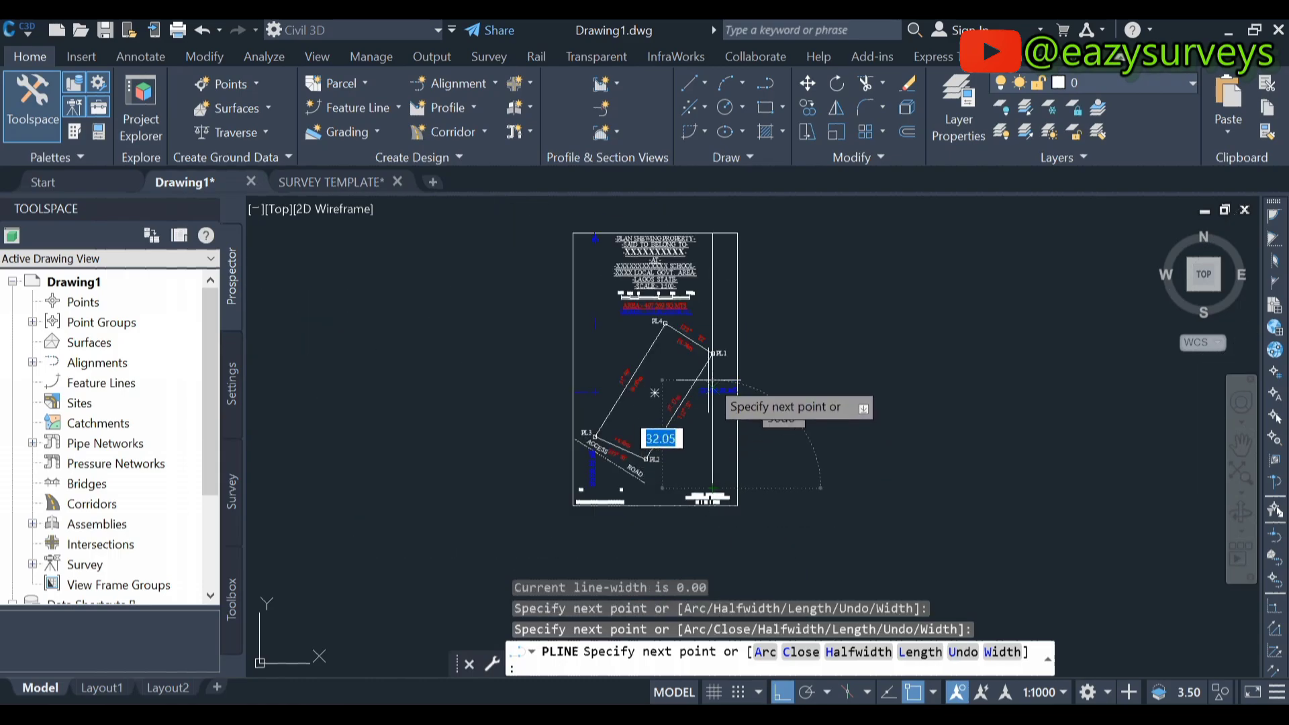
Continue the polyline horizontally through PL1 to the template's east and west borders, and finish it
scroll(714, 355, up, 8)
scroll(713, 354, up, 10)
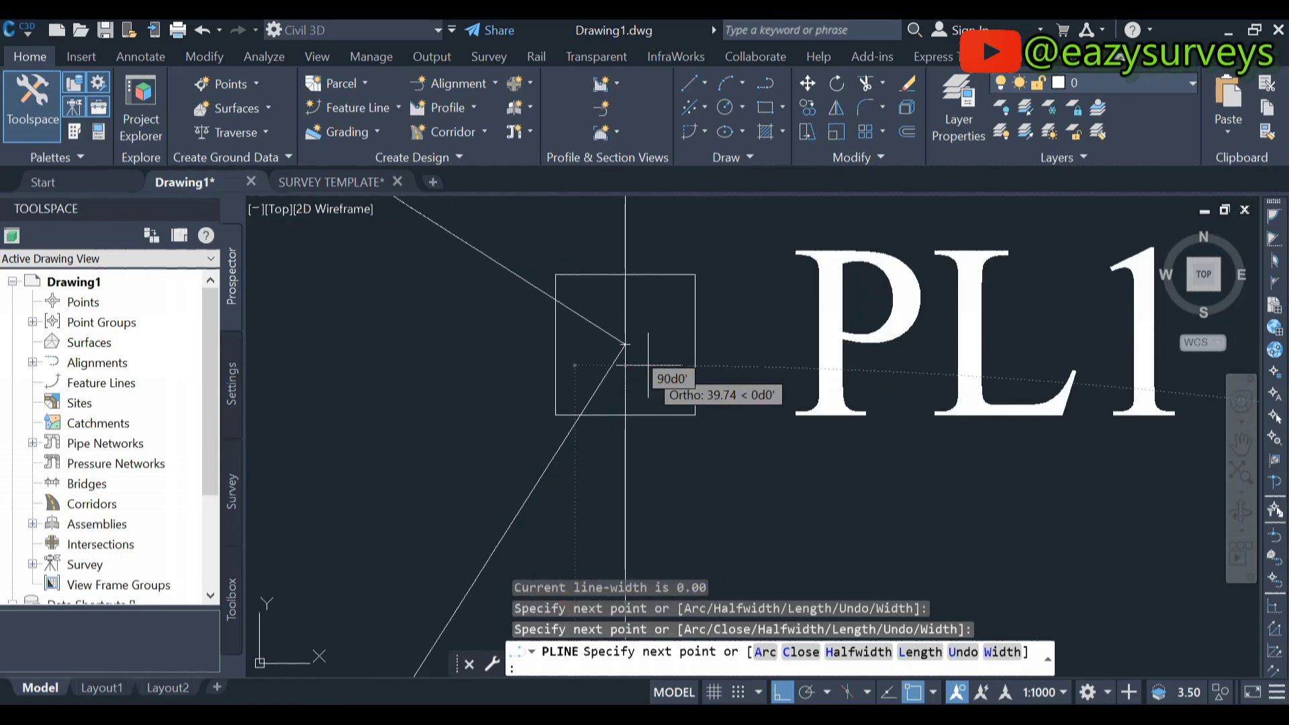
click(625, 344)
scroll(625, 345, down, 10)
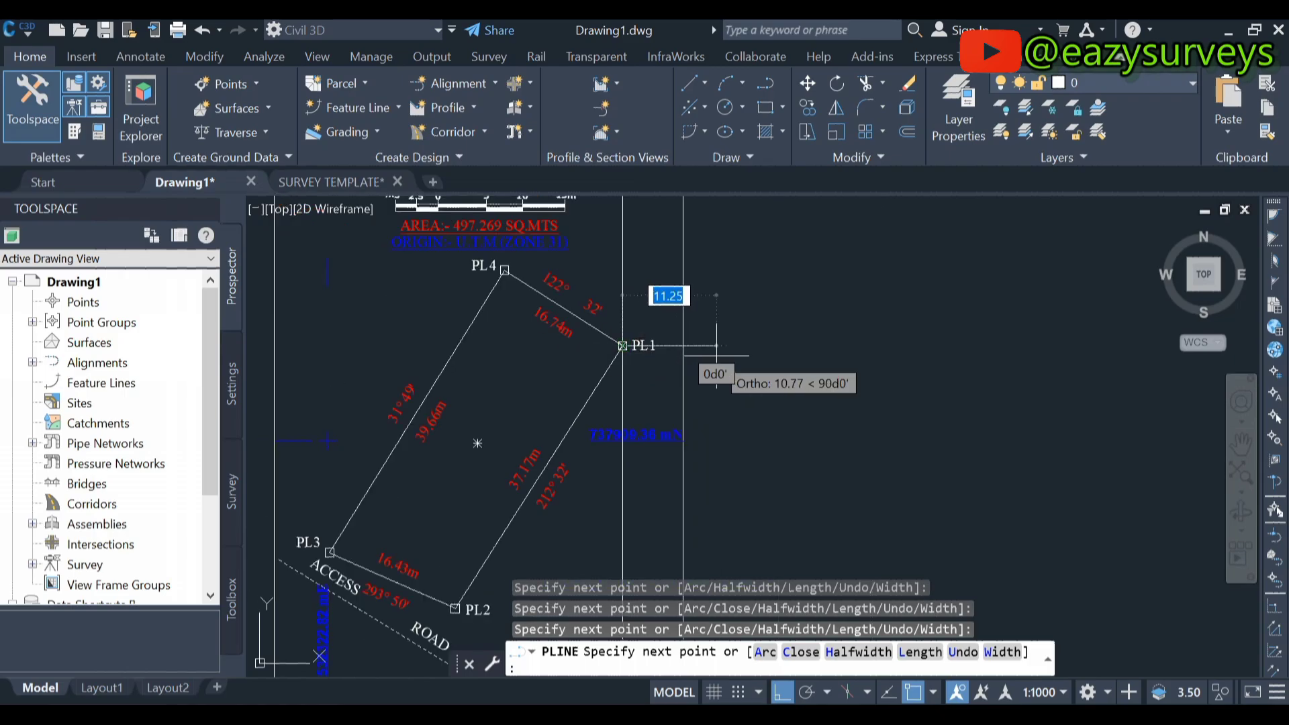
click(682, 346)
scroll(682, 350, down, 4)
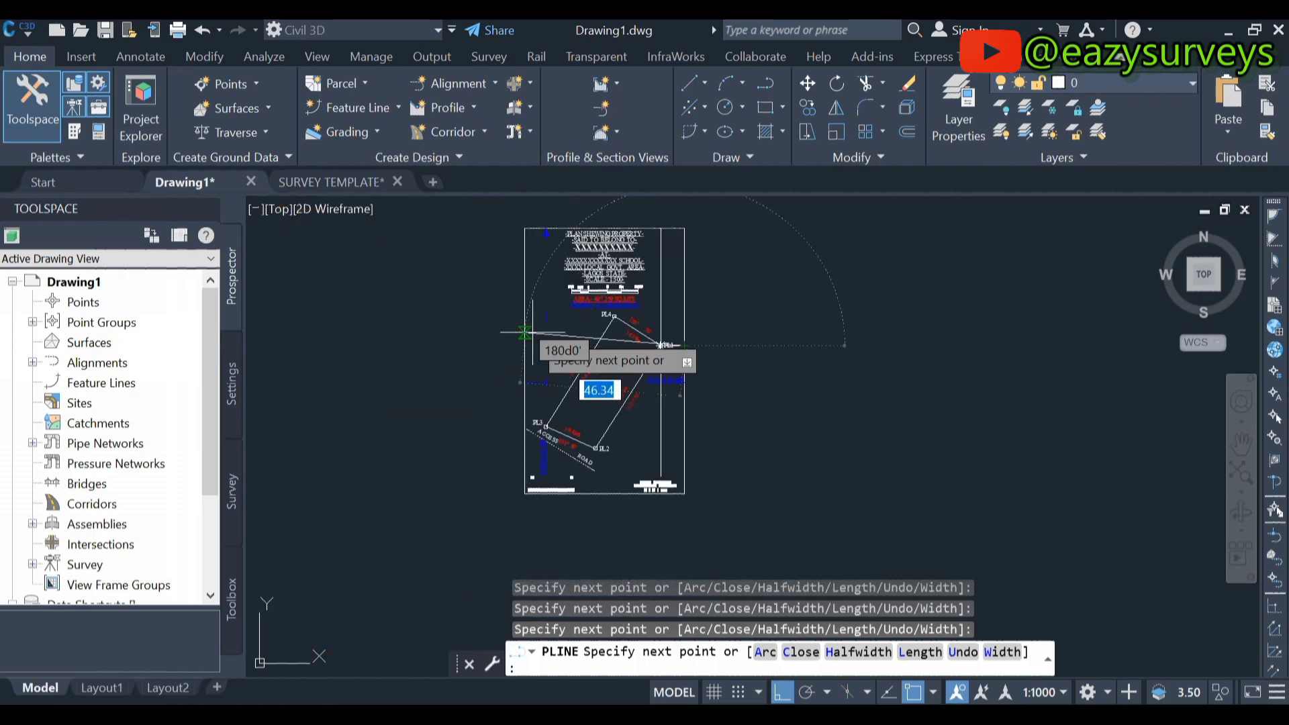
scroll(527, 346, up, 4)
scroll(527, 345, up, 4)
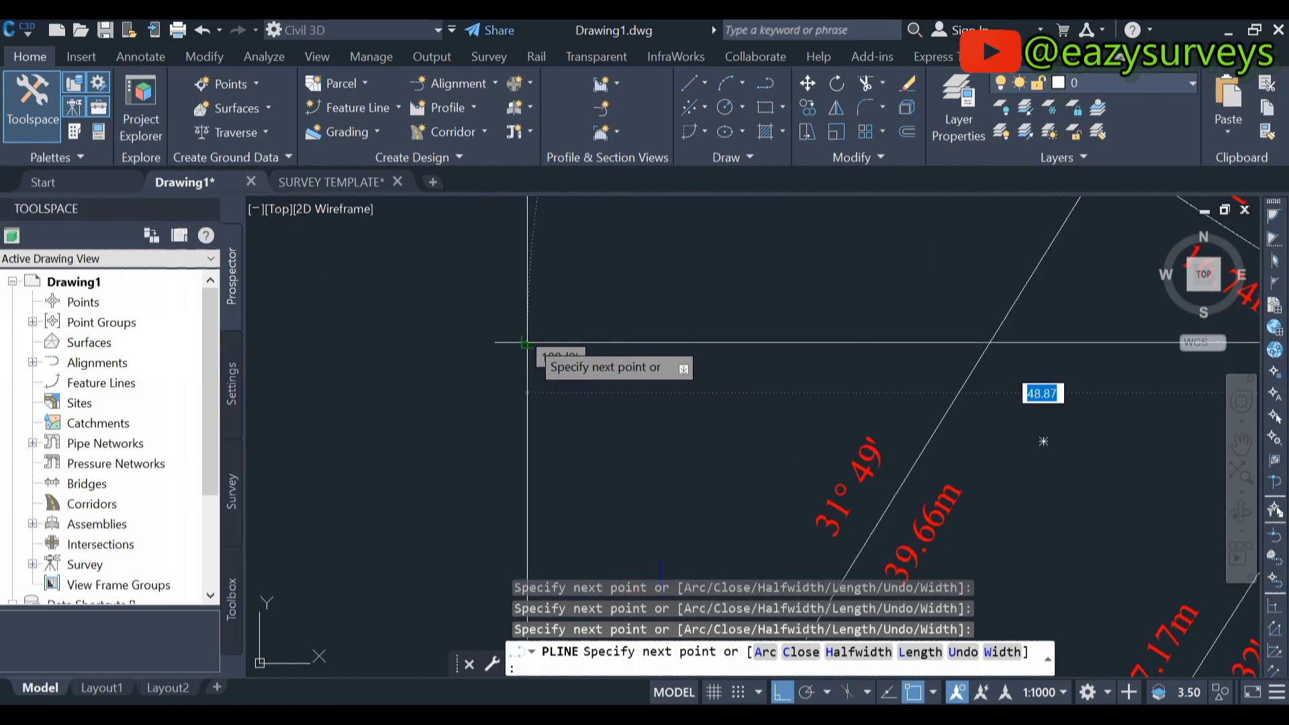
scroll(527, 342, down, 8)
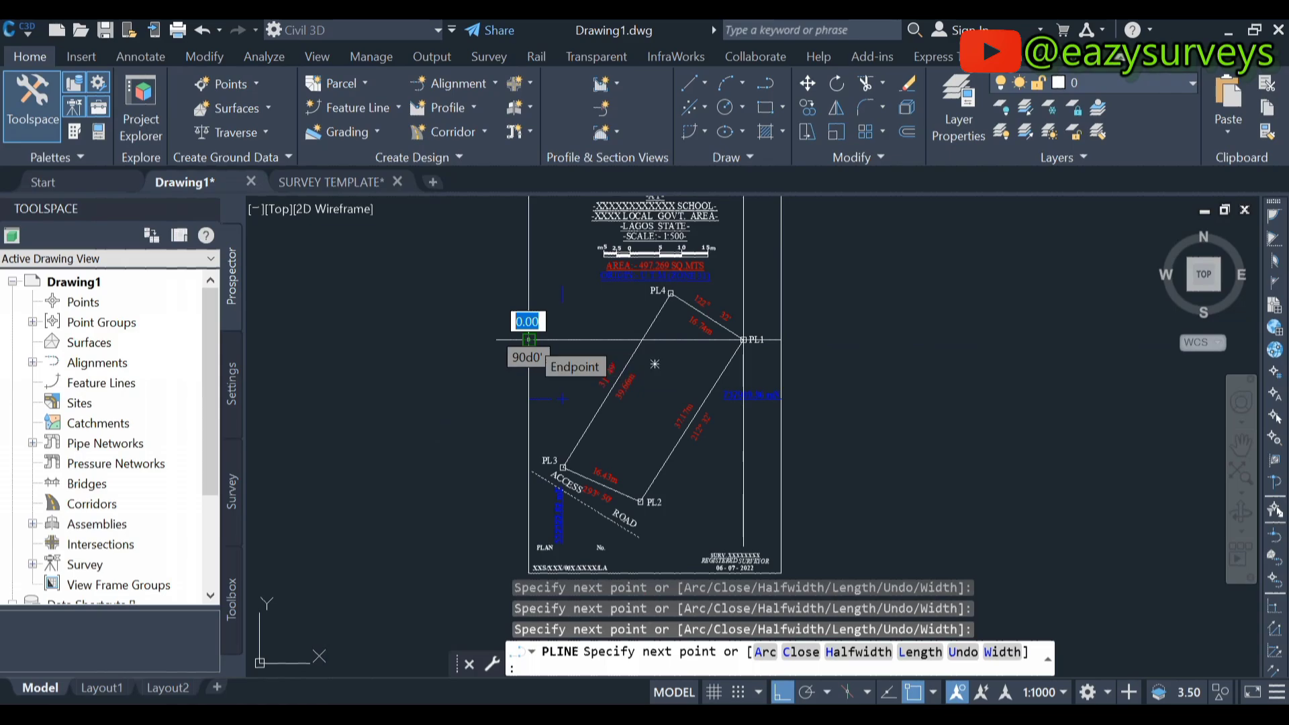
key(Return)
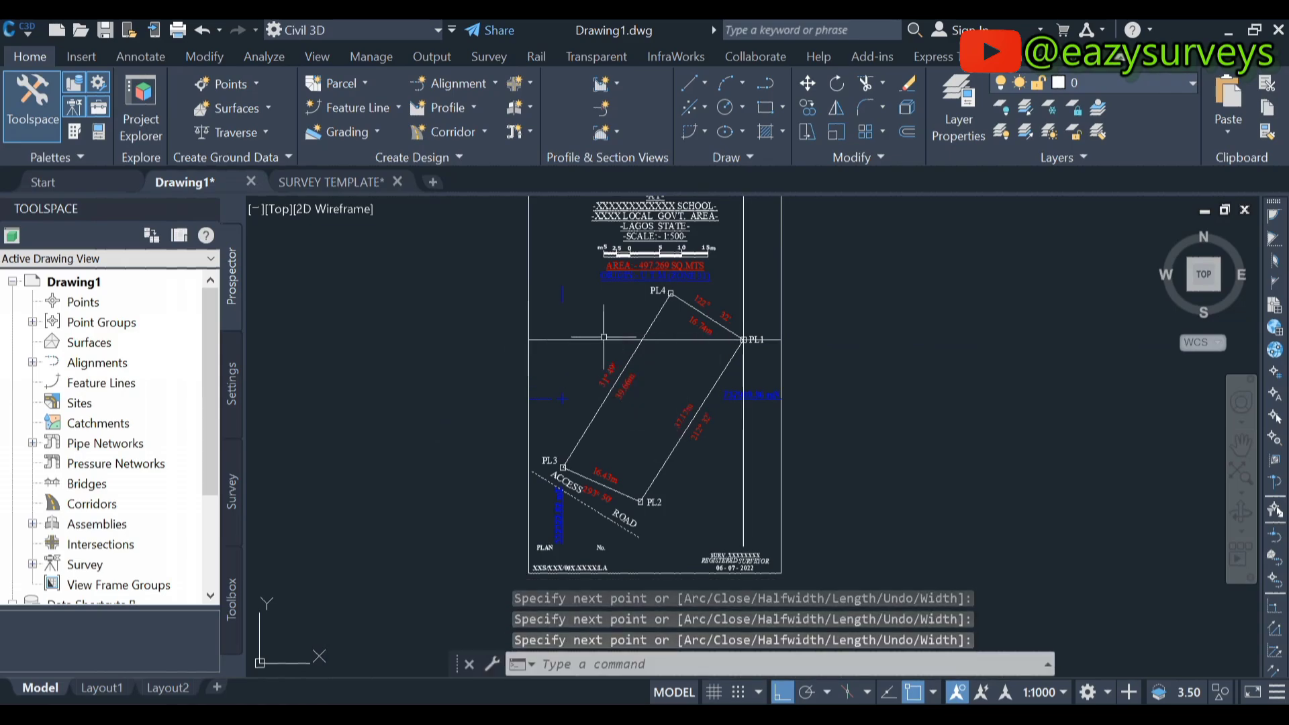
Move the blue UN north arrow by its tip to where the vertical line through PL1 meets the upper border
middle_drag(676, 329, 654, 577)
scroll(529, 402, up, 3)
scroll(577, 423, up, 3)
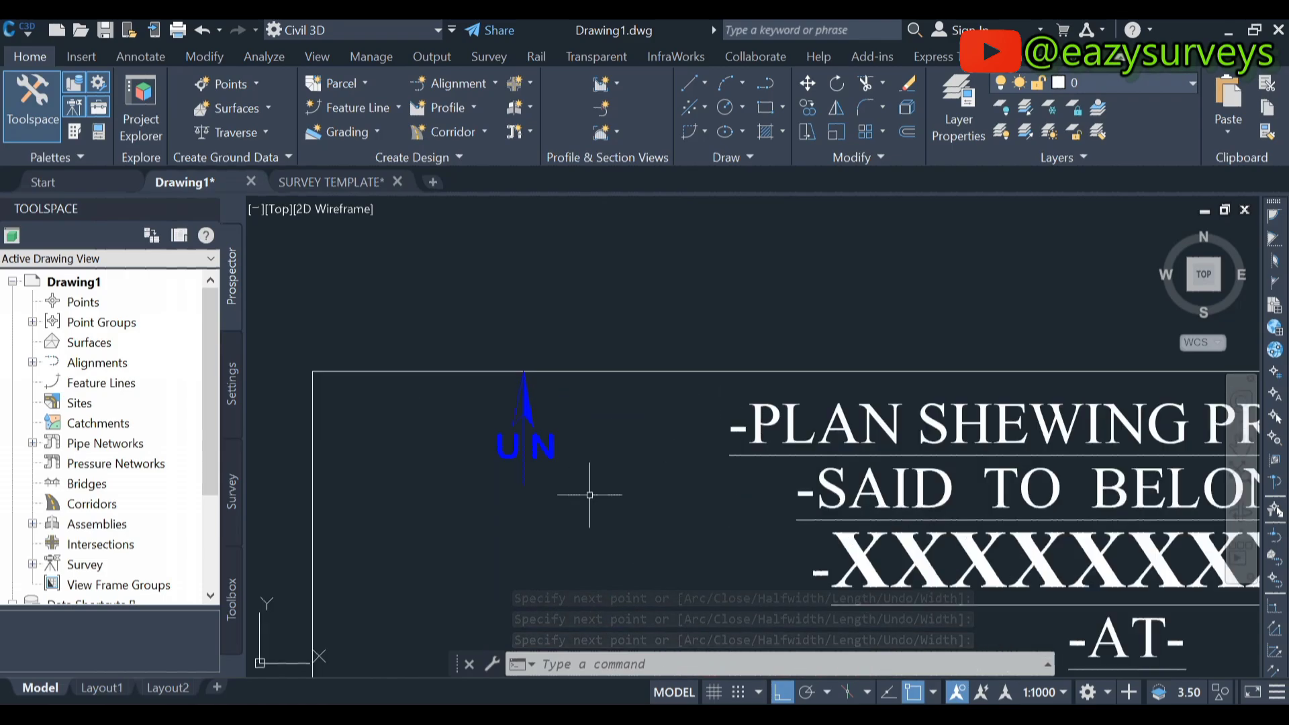
click(590, 495)
click(454, 360)
right_click(456, 396)
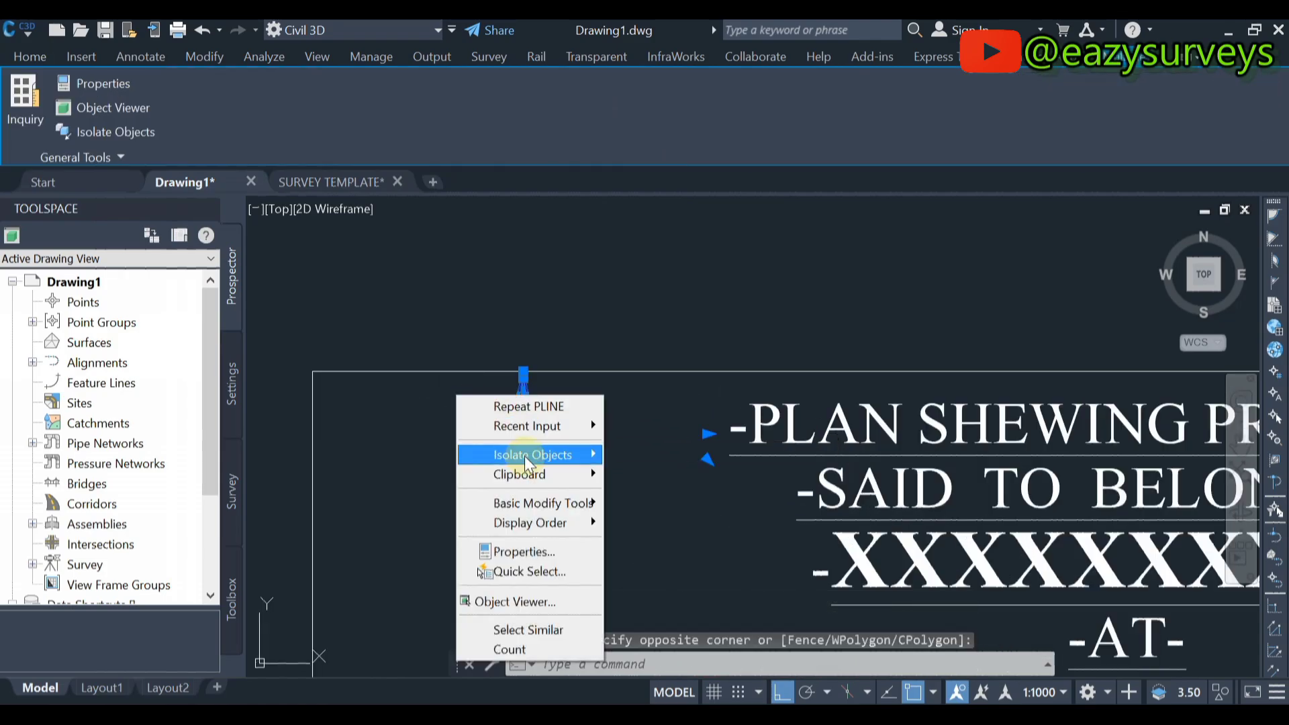
mouse_move(556, 505)
click(642, 505)
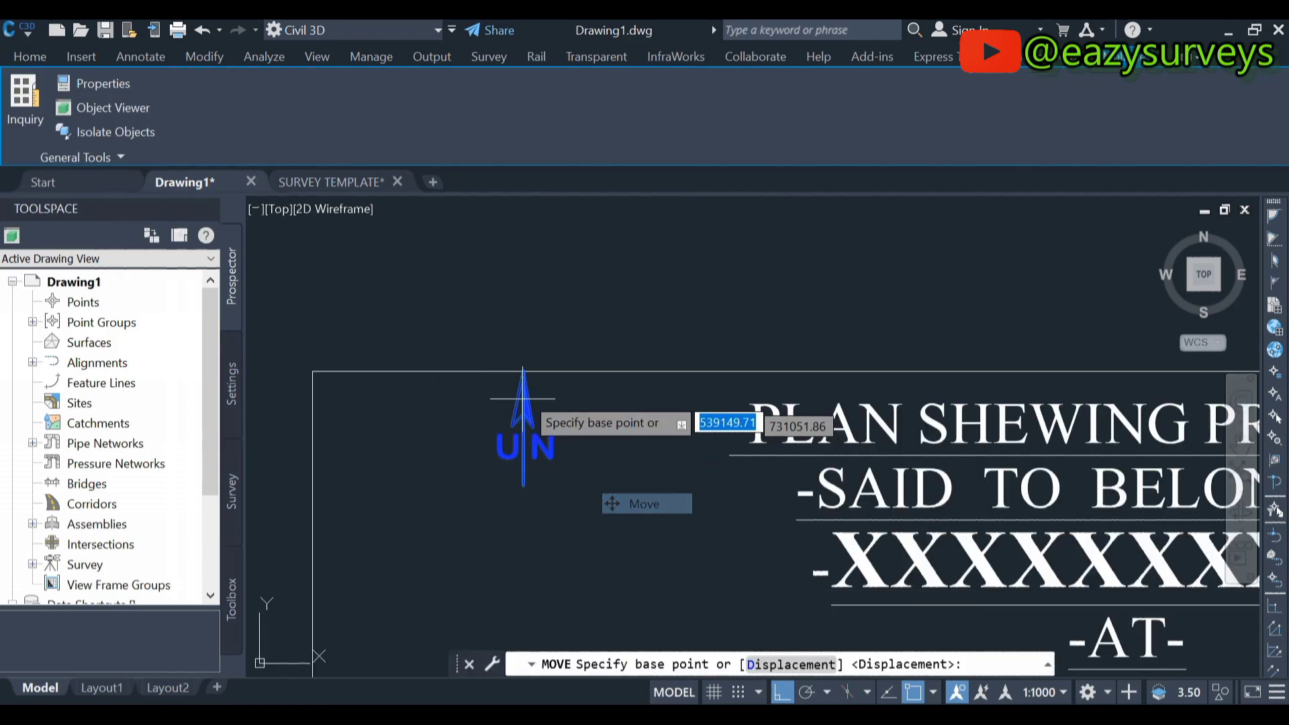
scroll(514, 386, up, 5)
click(504, 377)
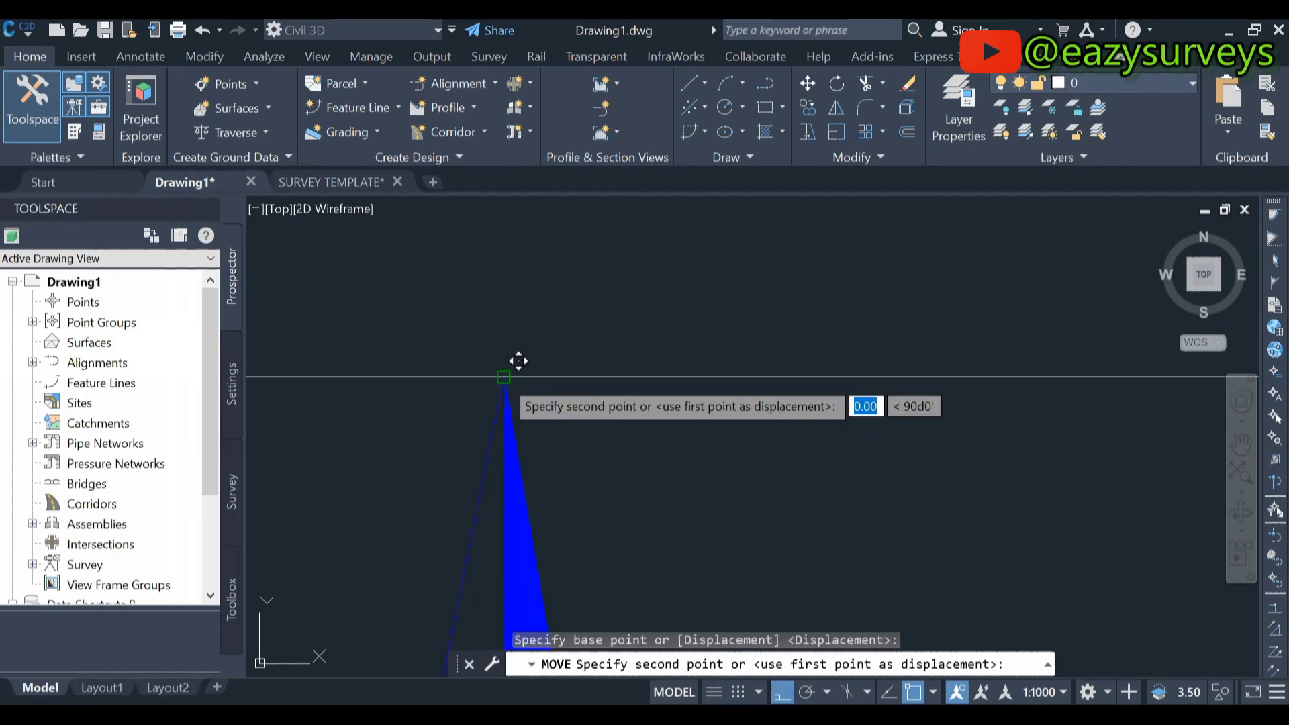
scroll(513, 367, down, 8)
scroll(745, 375, up, 10)
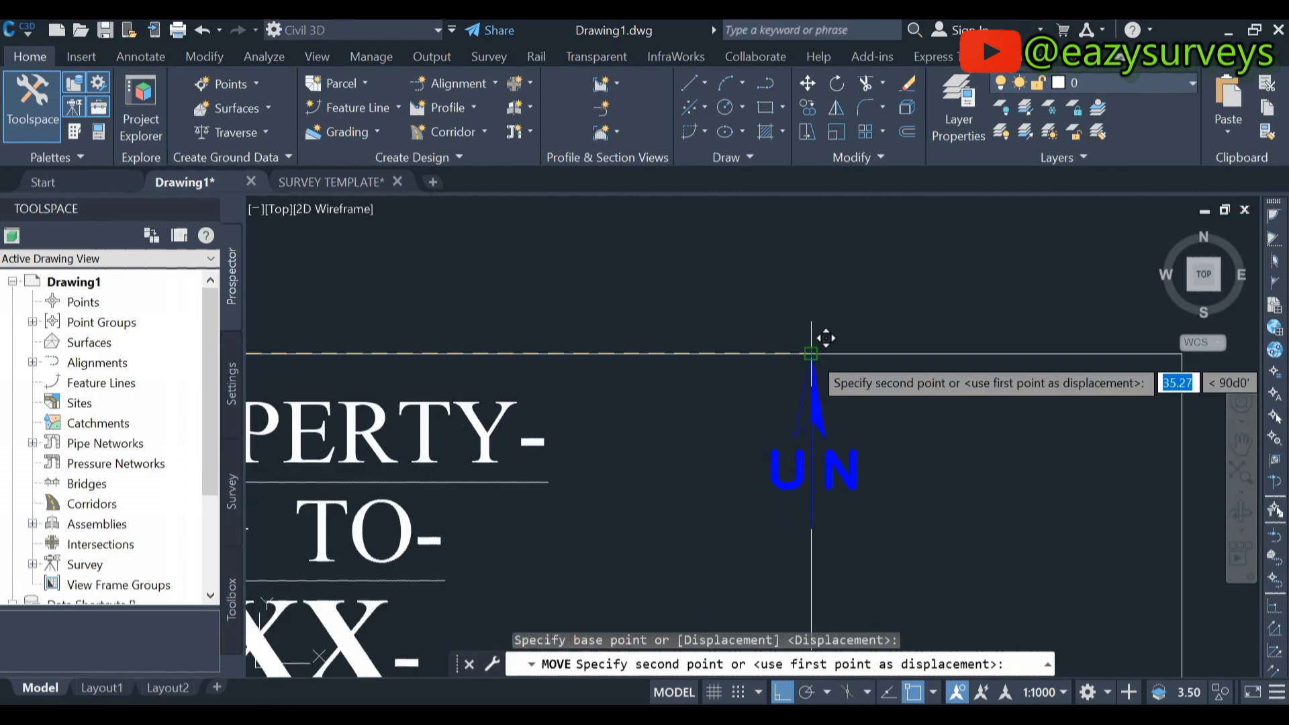
click(811, 354)
Move the short blue vertical tick by its upper end horizontally onto the vertical line through PL1
scroll(812, 354, down, 10)
scroll(755, 401, up, 8)
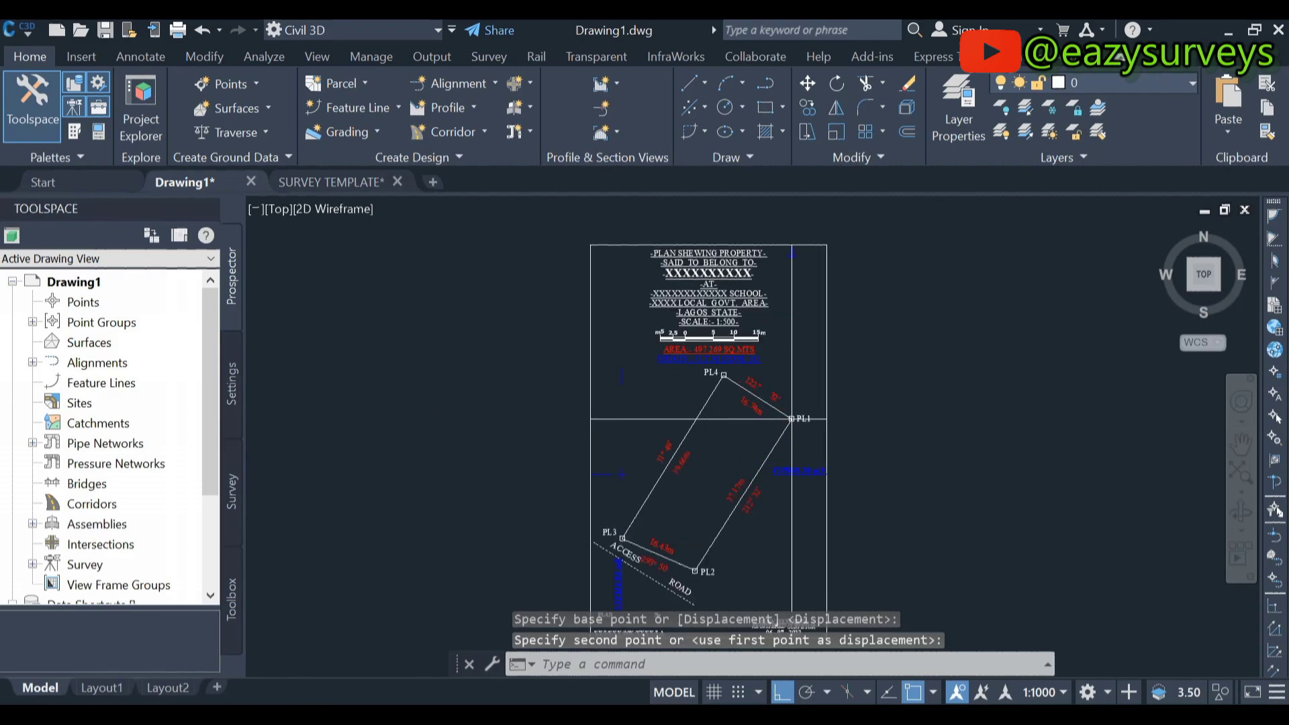
click(605, 446)
click(528, 426)
right_click(529, 425)
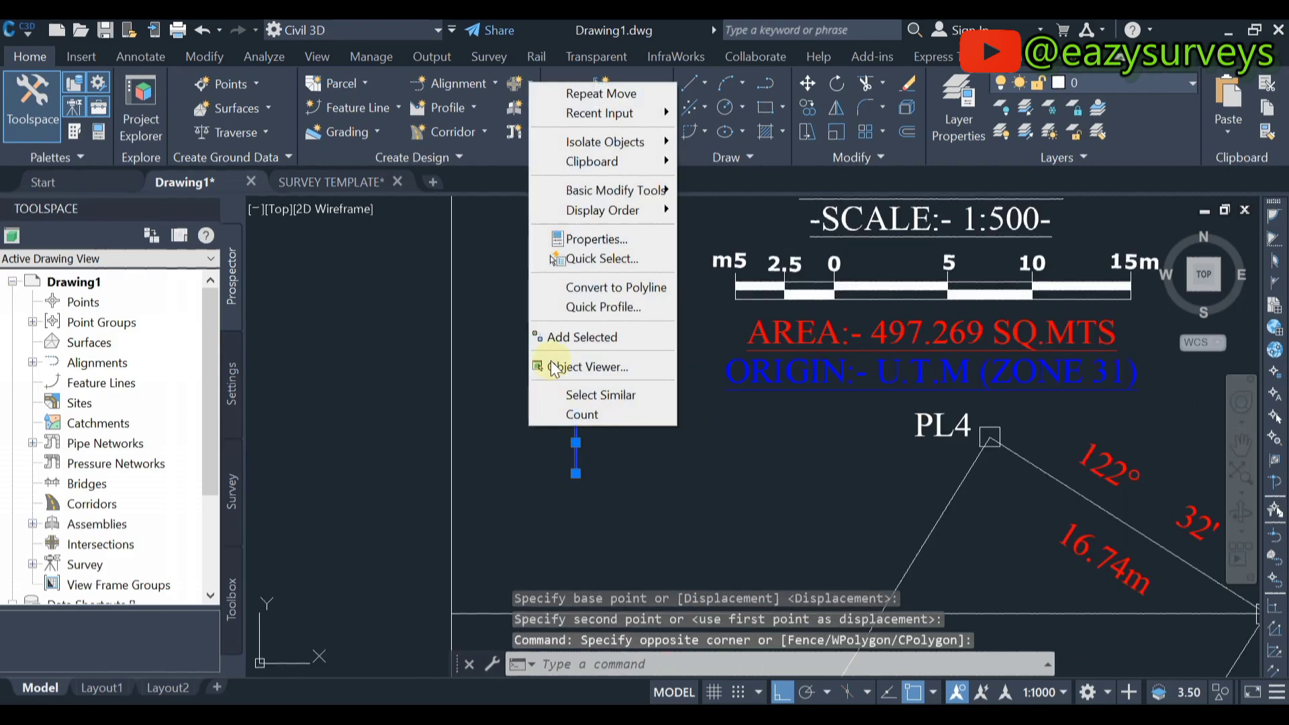
mouse_move(630, 190)
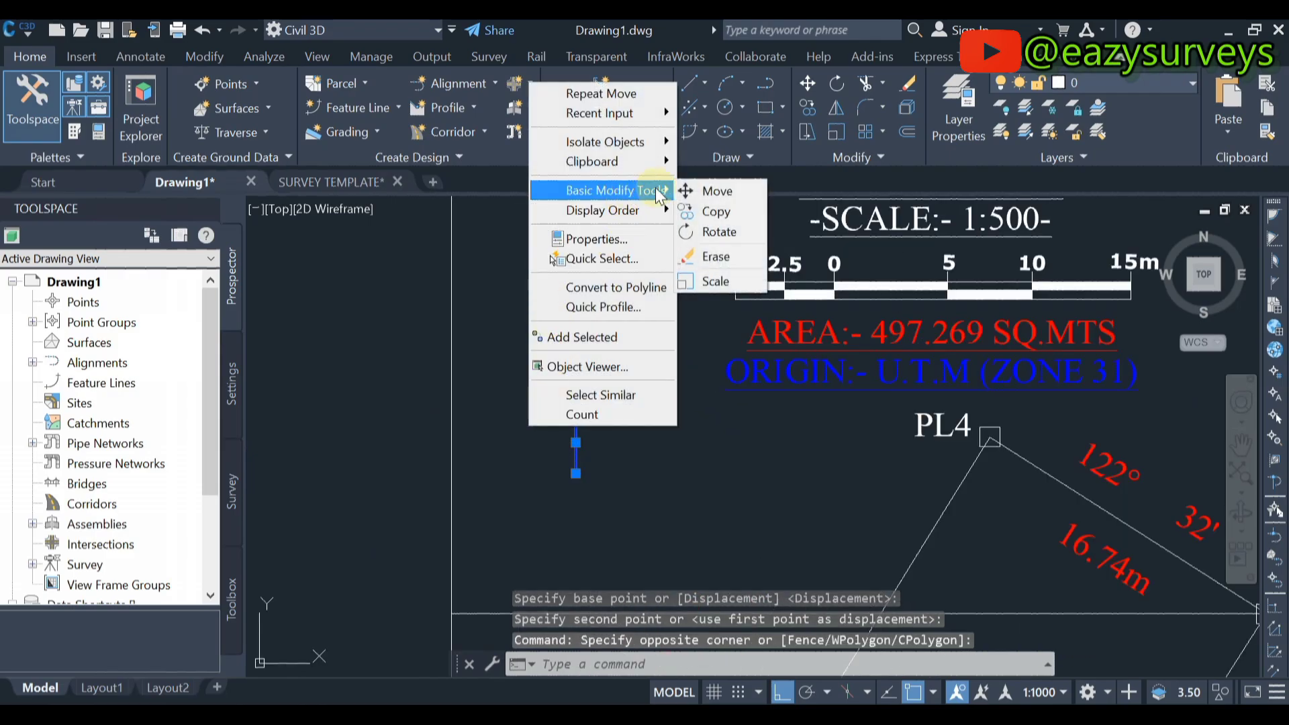
click(702, 188)
click(588, 397)
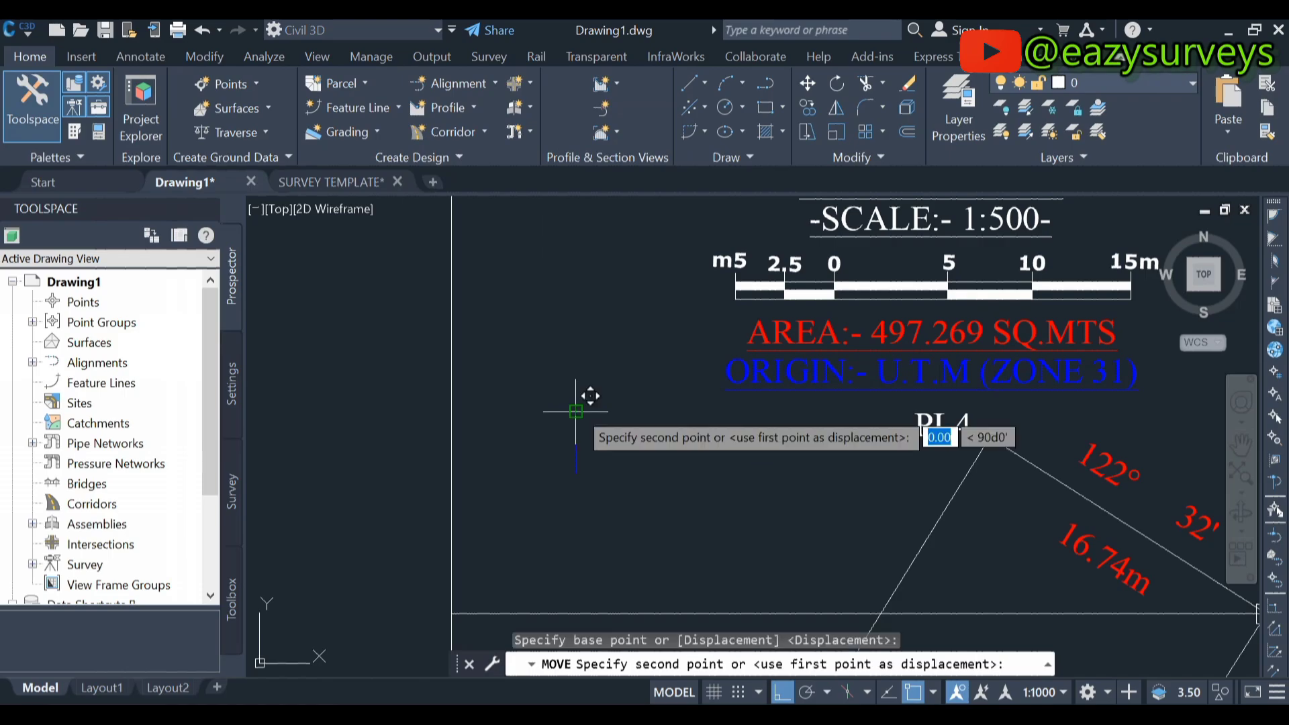
scroll(691, 396, down, 5)
scroll(697, 386, up, 5)
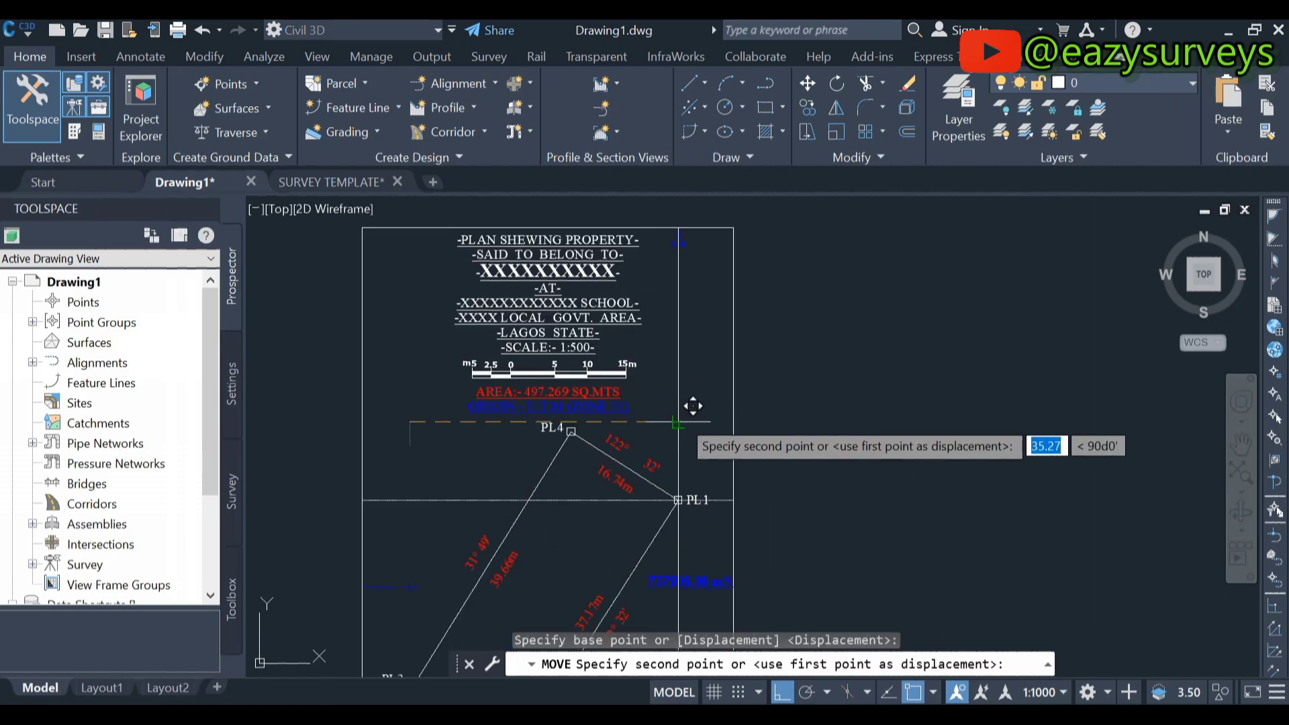
click(697, 405)
Move the 737909.36 mN label by the end of its underline up to where the horizontal line through PL1 meets the east border
scroll(696, 406, down, 5)
scroll(701, 470, up, 2)
scroll(693, 476, up, 2)
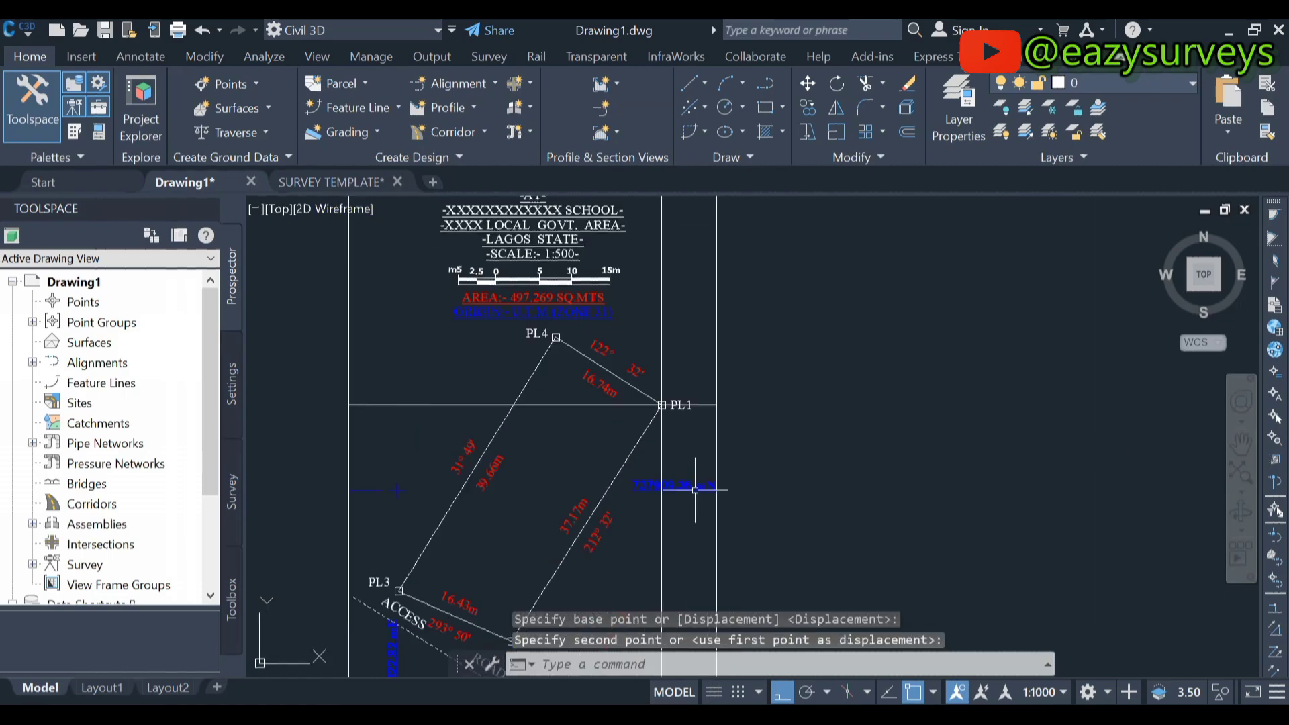
scroll(671, 416, up, 3)
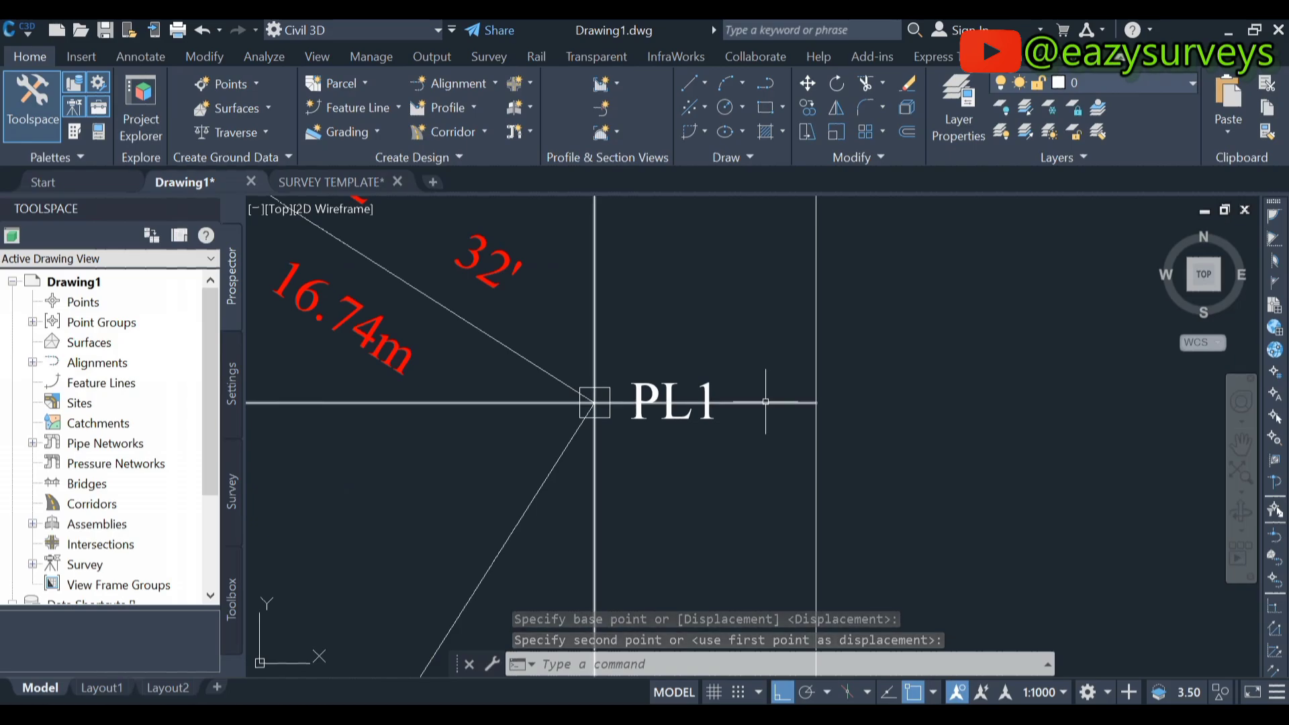
scroll(766, 401, down, 2)
scroll(766, 402, down, 2)
scroll(765, 510, up, 2)
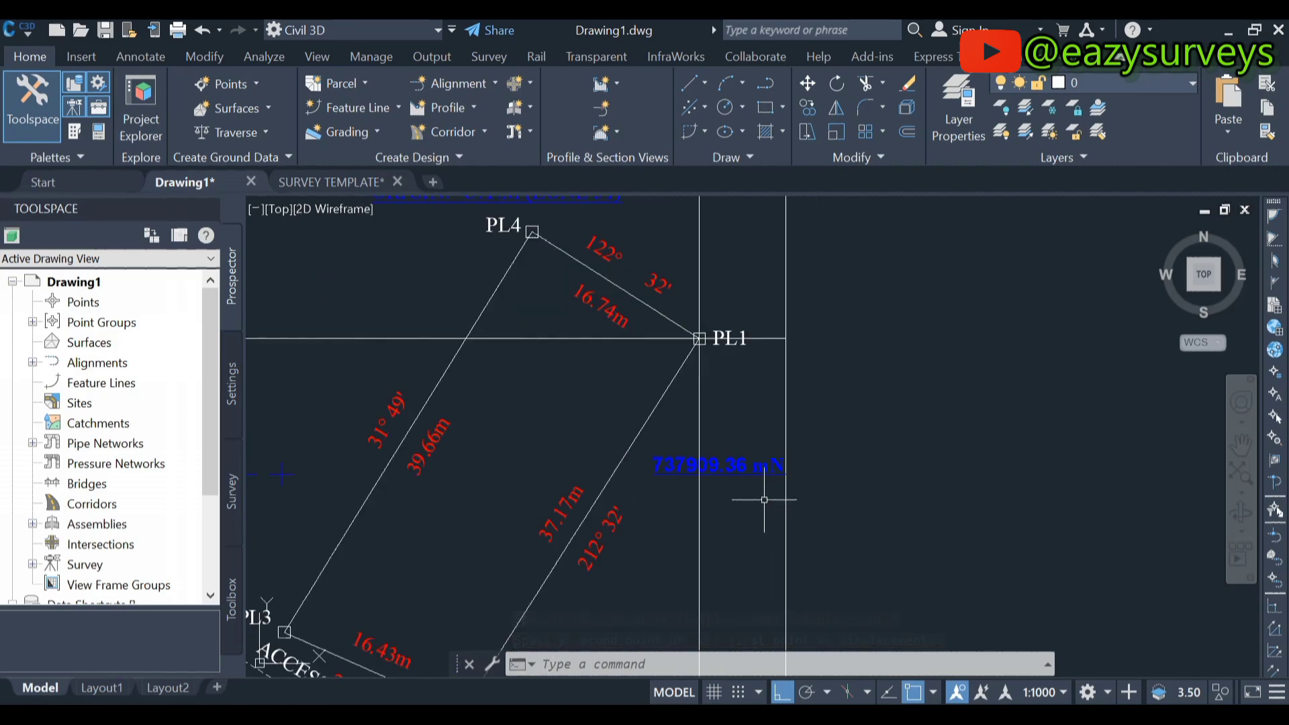
click(757, 470)
click(649, 448)
right_click(755, 426)
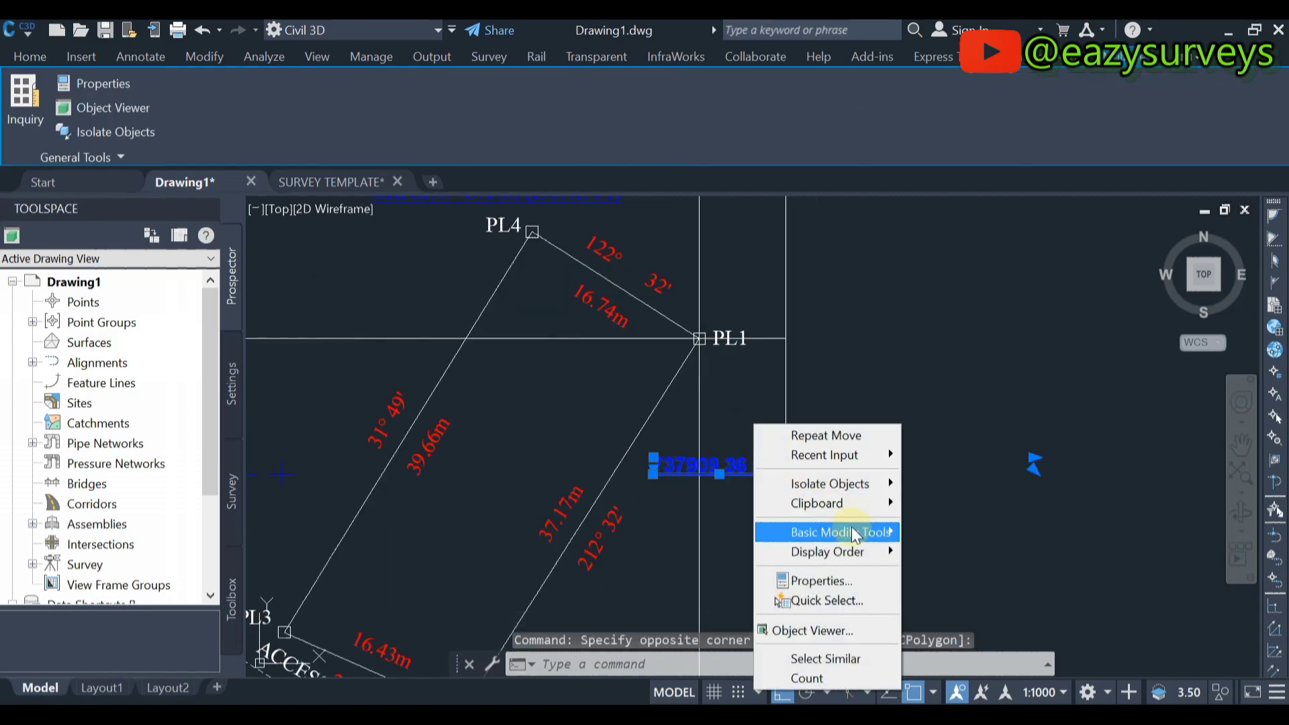
mouse_move(852, 532)
click(941, 532)
scroll(806, 482, up, 3)
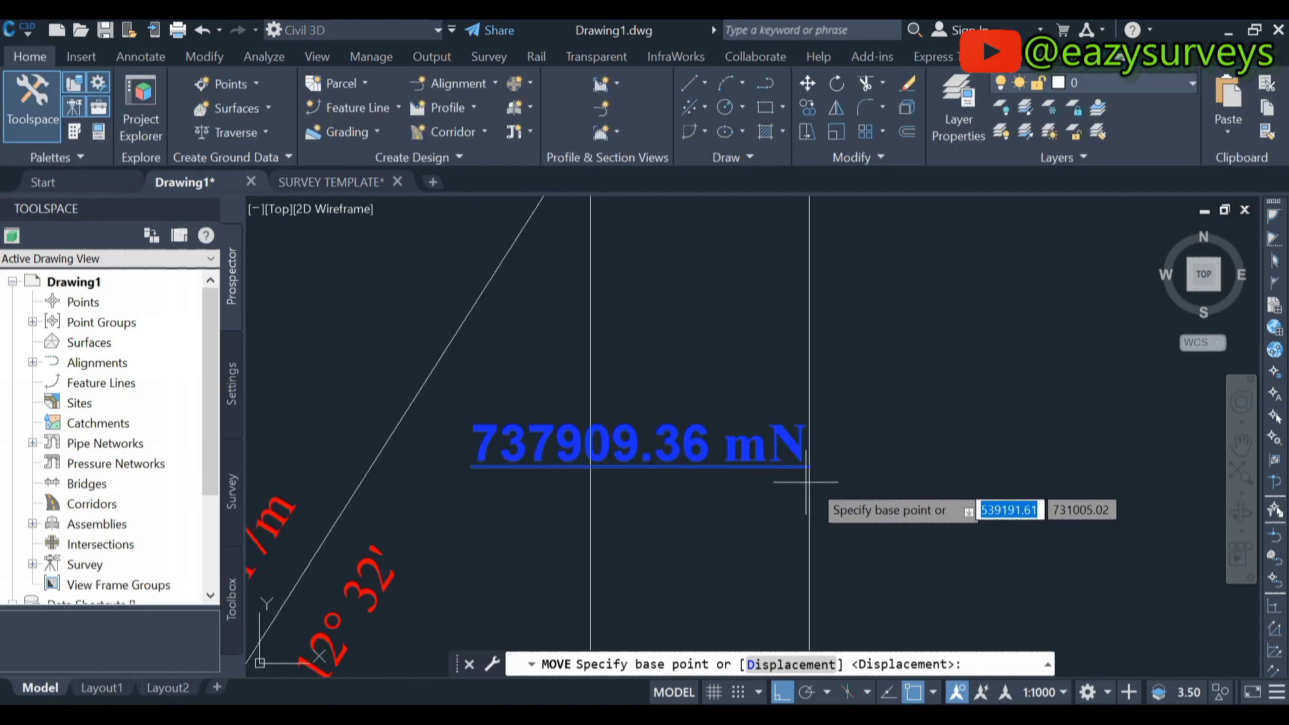
click(808, 465)
scroll(816, 456, down, 3)
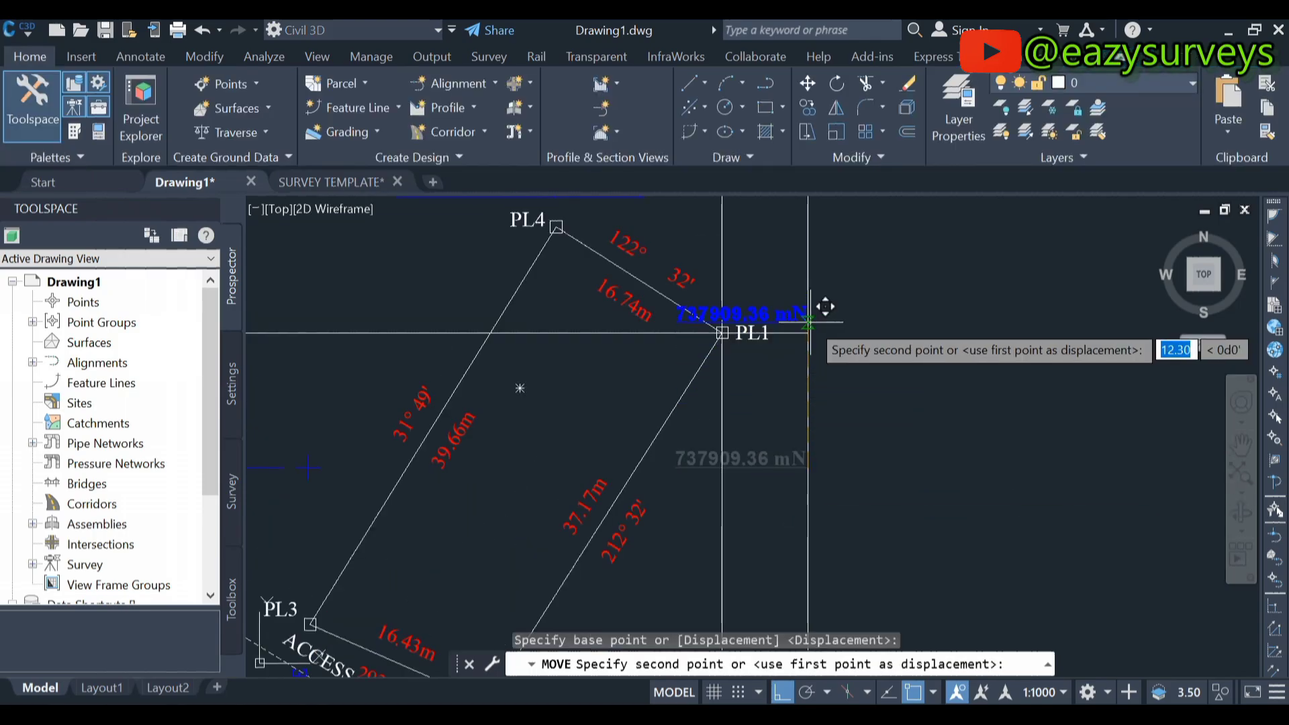
click(808, 333)
Move the short blue horizontal tick by its border end up the west border to the horizontal line through PL1
scroll(811, 350, down, 3)
scroll(601, 401, up, 5)
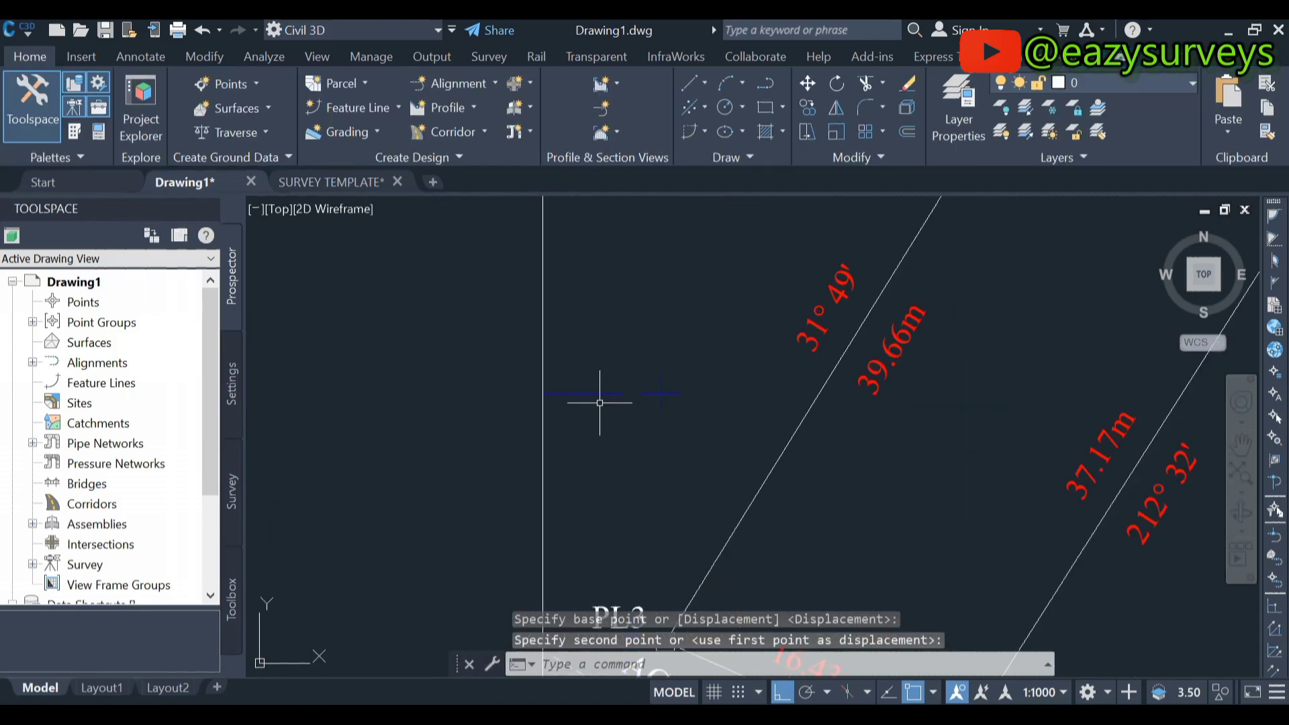
scroll(600, 403, up, 2)
click(590, 417)
click(575, 359)
right_click(574, 356)
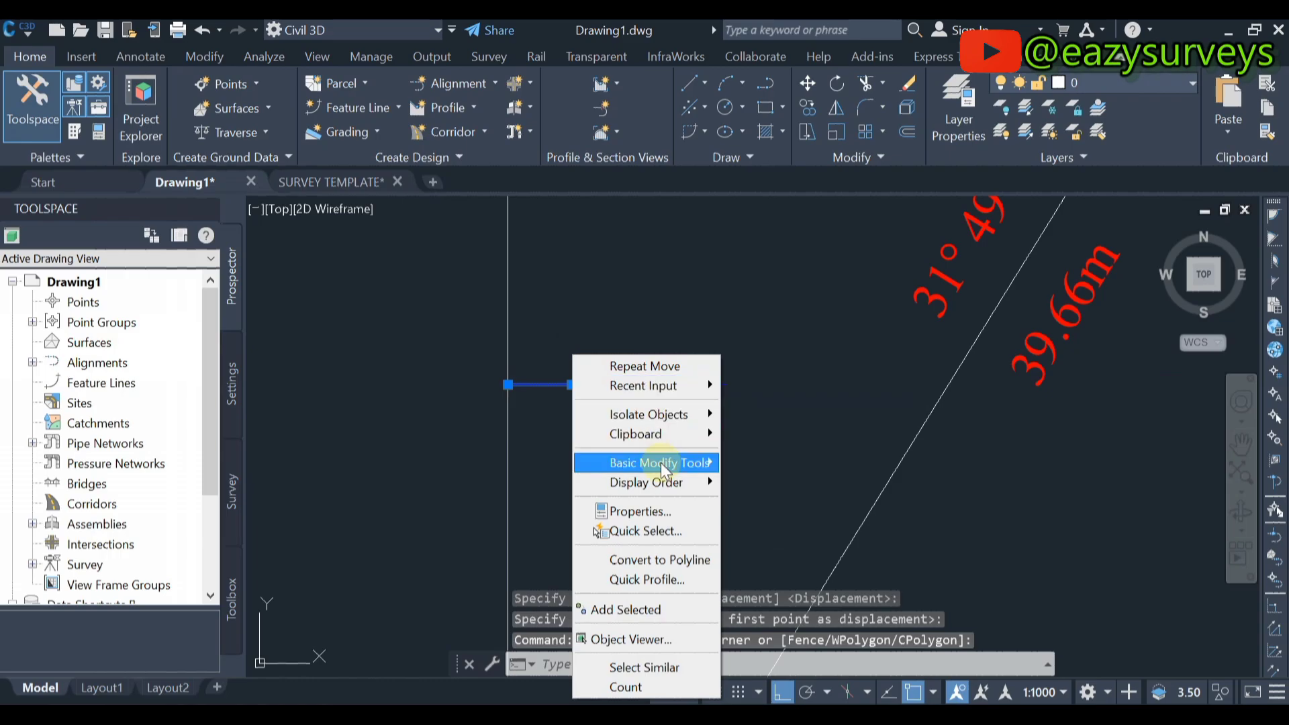
mouse_move(665, 470)
click(752, 463)
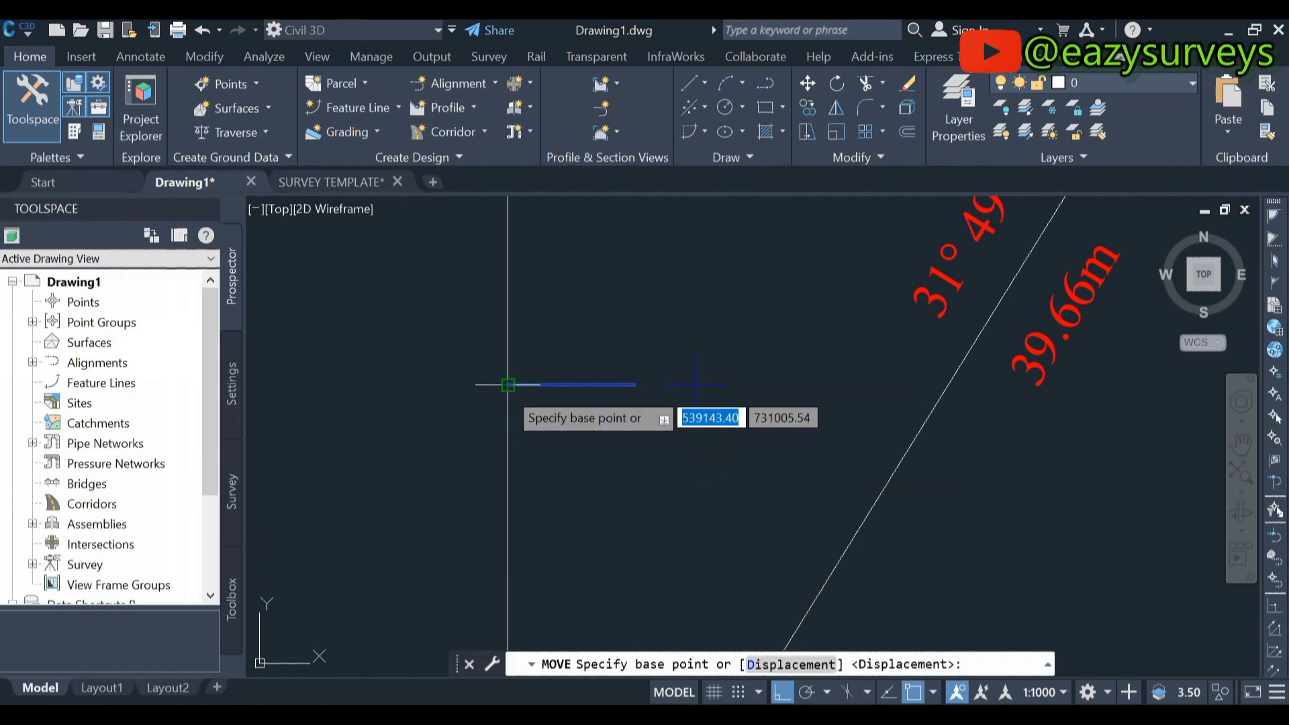
click(508, 384)
scroll(521, 374, down, 5)
scroll(522, 325, up, 5)
click(507, 354)
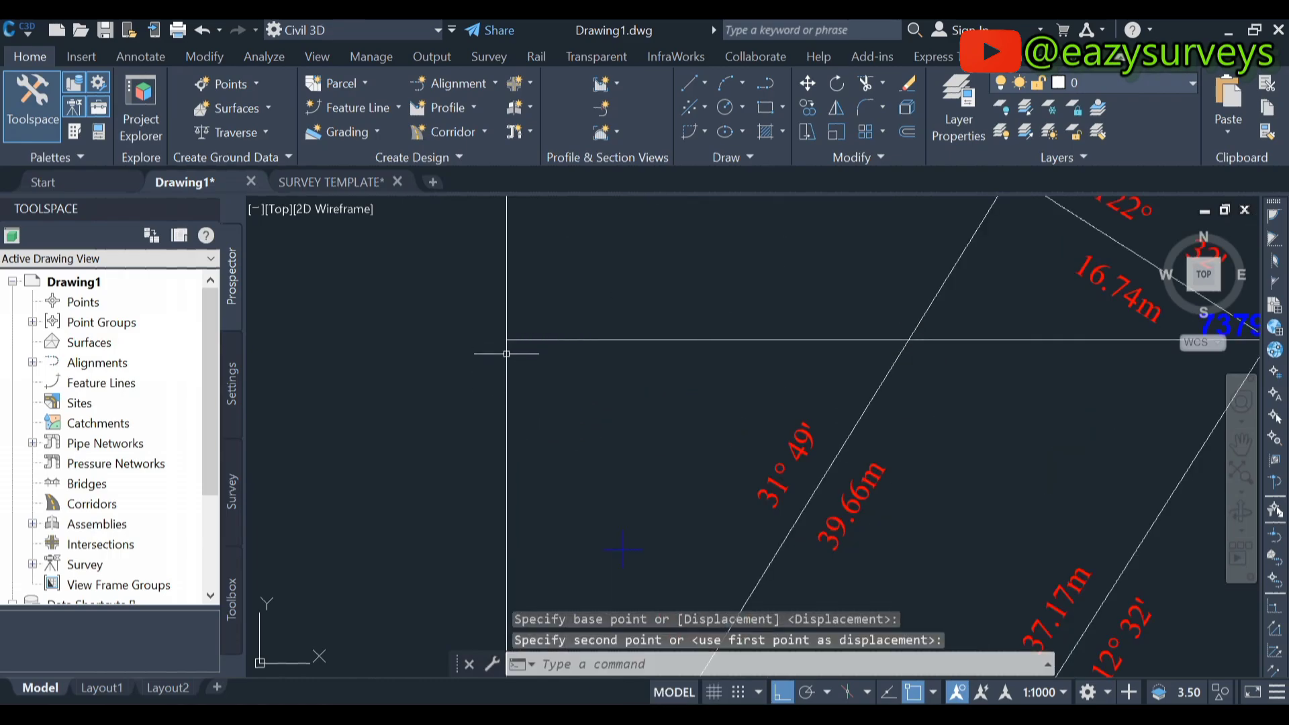
Move the 737909.36 mN label horizontally across to the west border, just above the horizontal line through PL1
scroll(739, 363, down, 5)
scroll(719, 361, up, 6)
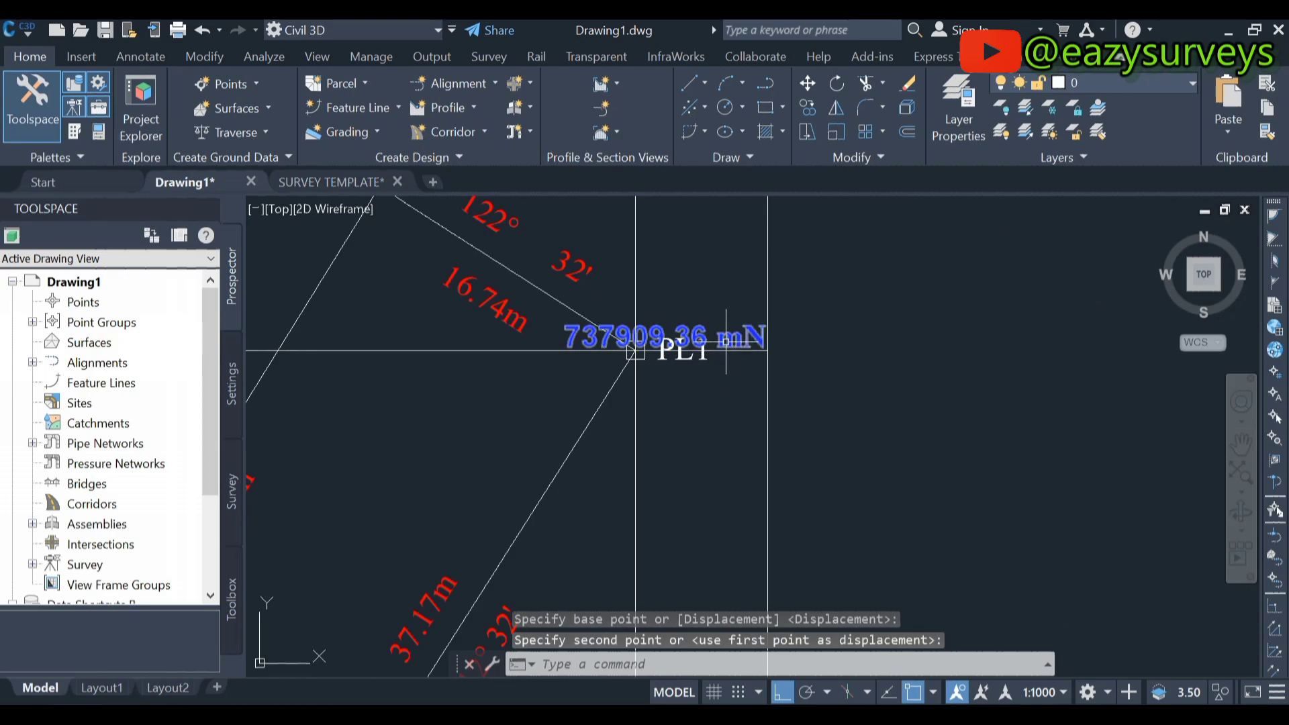
click(726, 341)
right_click(726, 342)
mouse_move(895, 431)
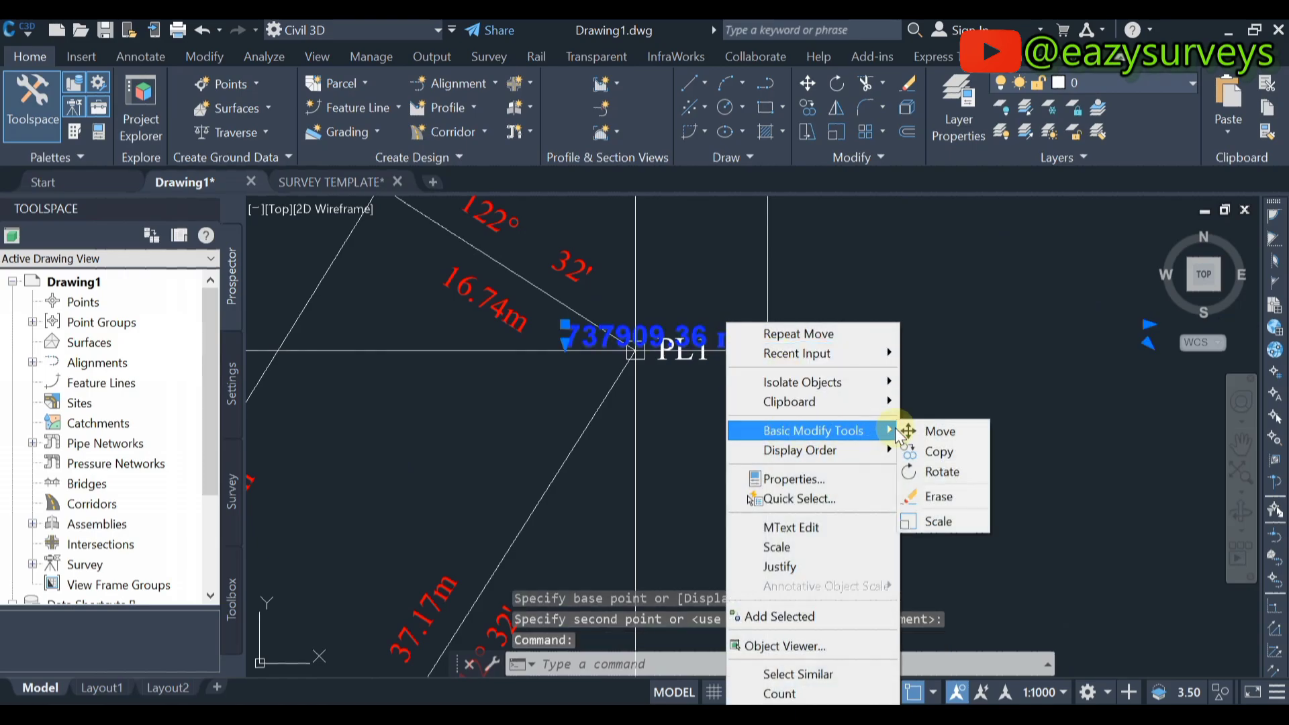
click(941, 431)
click(734, 397)
scroll(595, 396, down, 5)
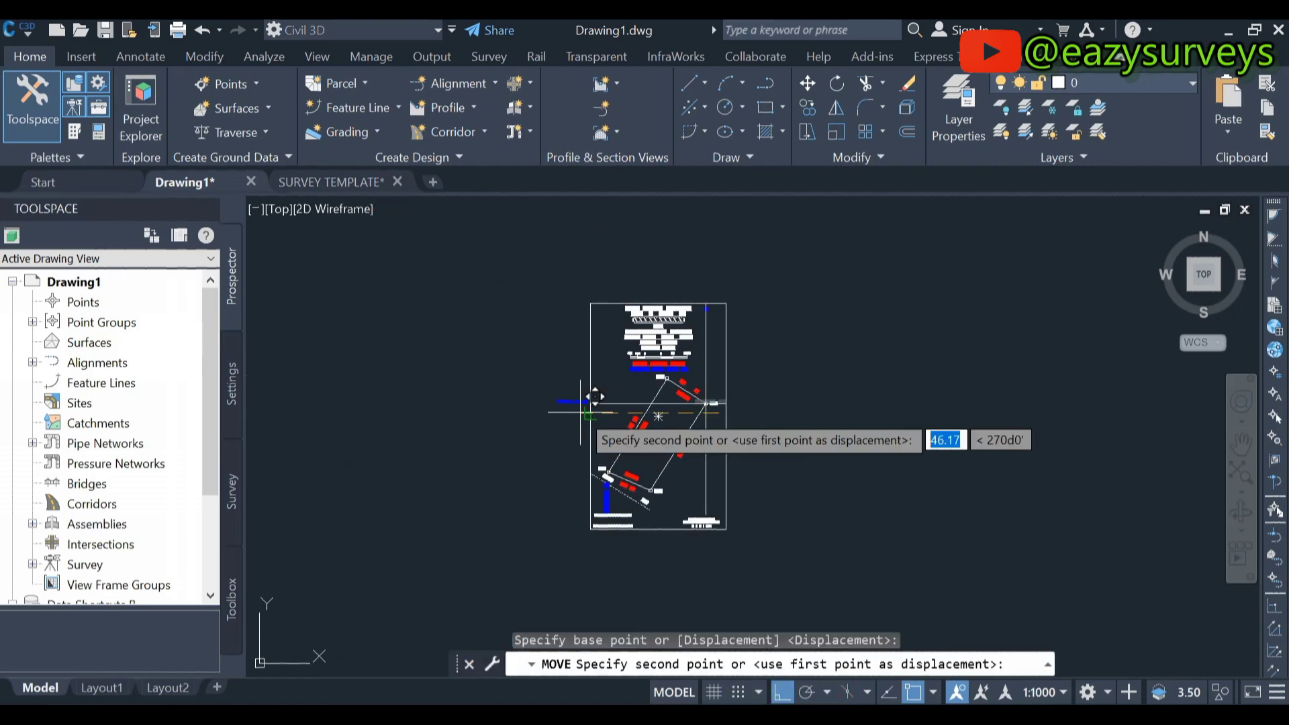
scroll(595, 396, up, 6)
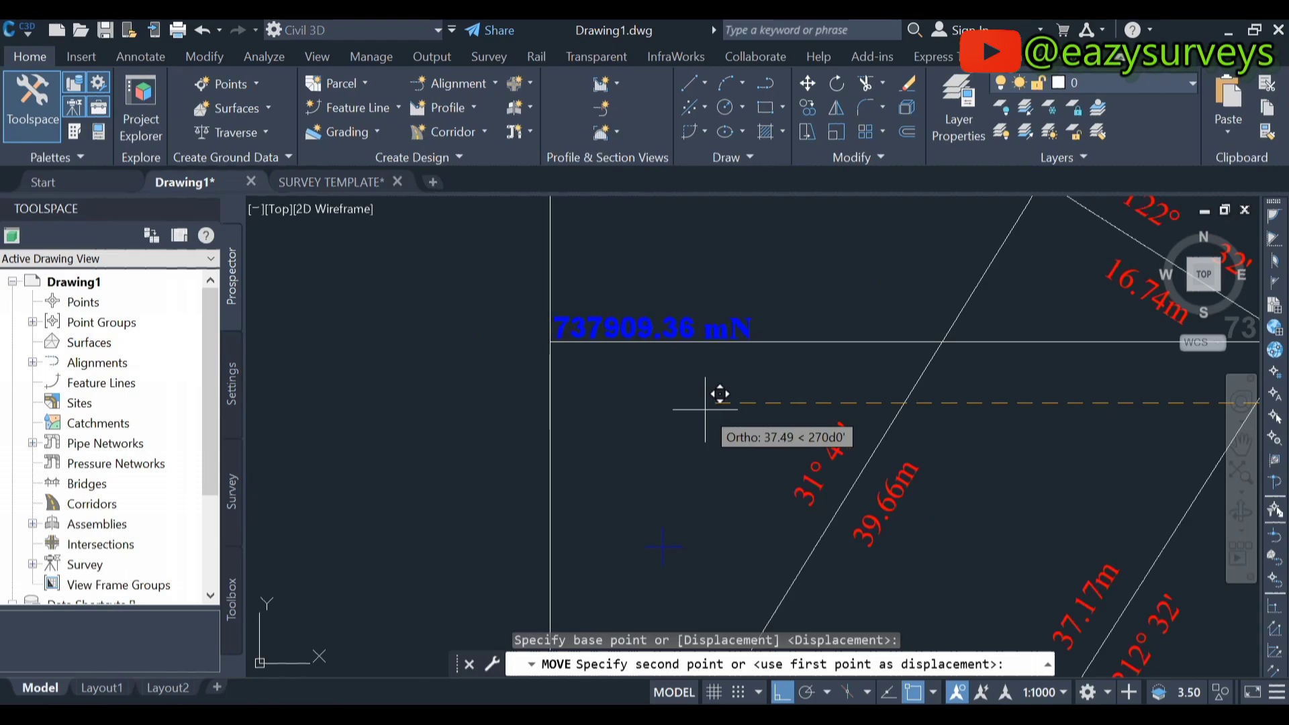
click(705, 409)
Move the vertical 532322.82 mE label by the end of its underline horizontally onto the vertical line through PL1
scroll(563, 412, down, 5)
scroll(747, 396, up, 5)
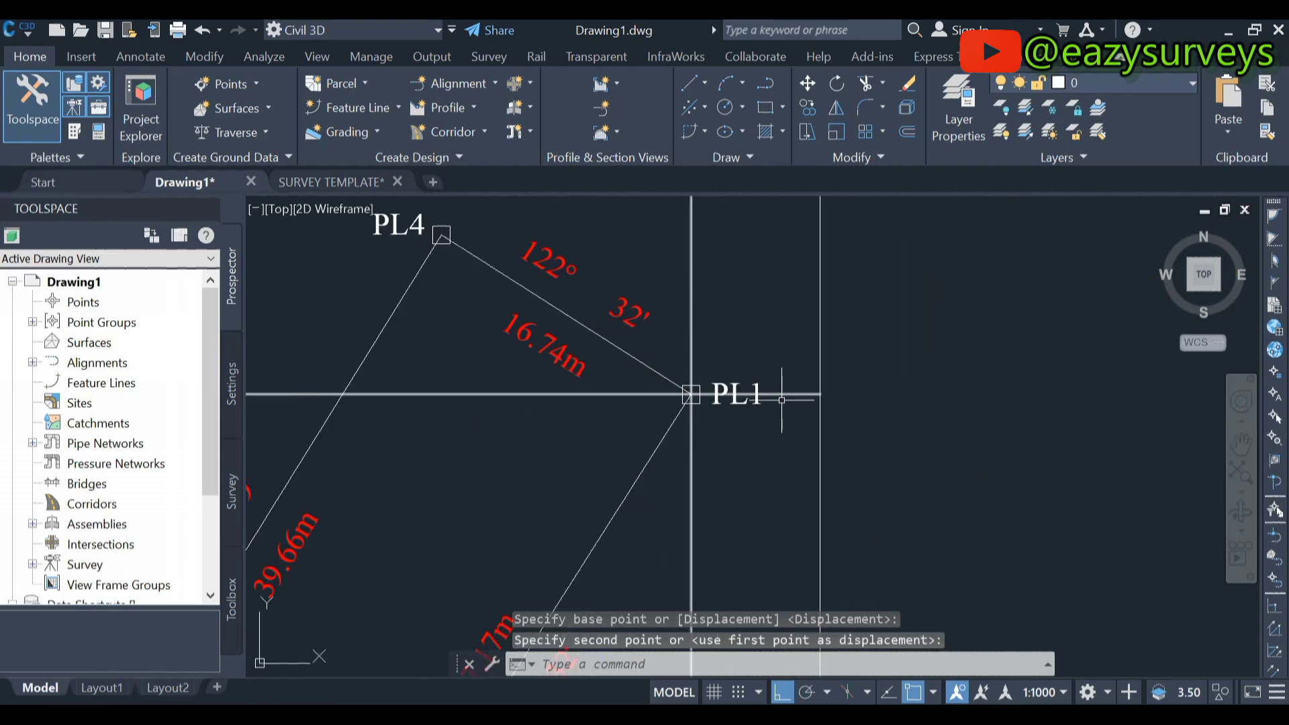
scroll(784, 395, down, 5)
scroll(614, 556, up, 8)
click(671, 446)
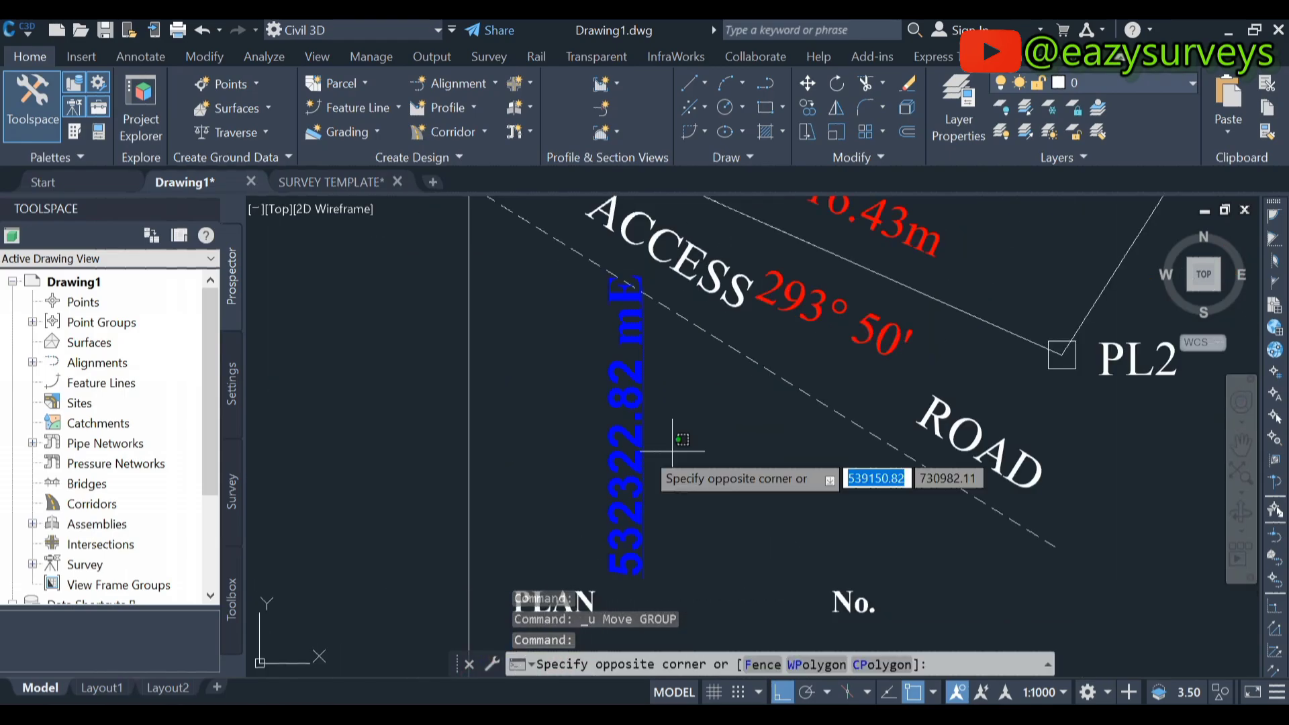
click(557, 420)
right_click(577, 323)
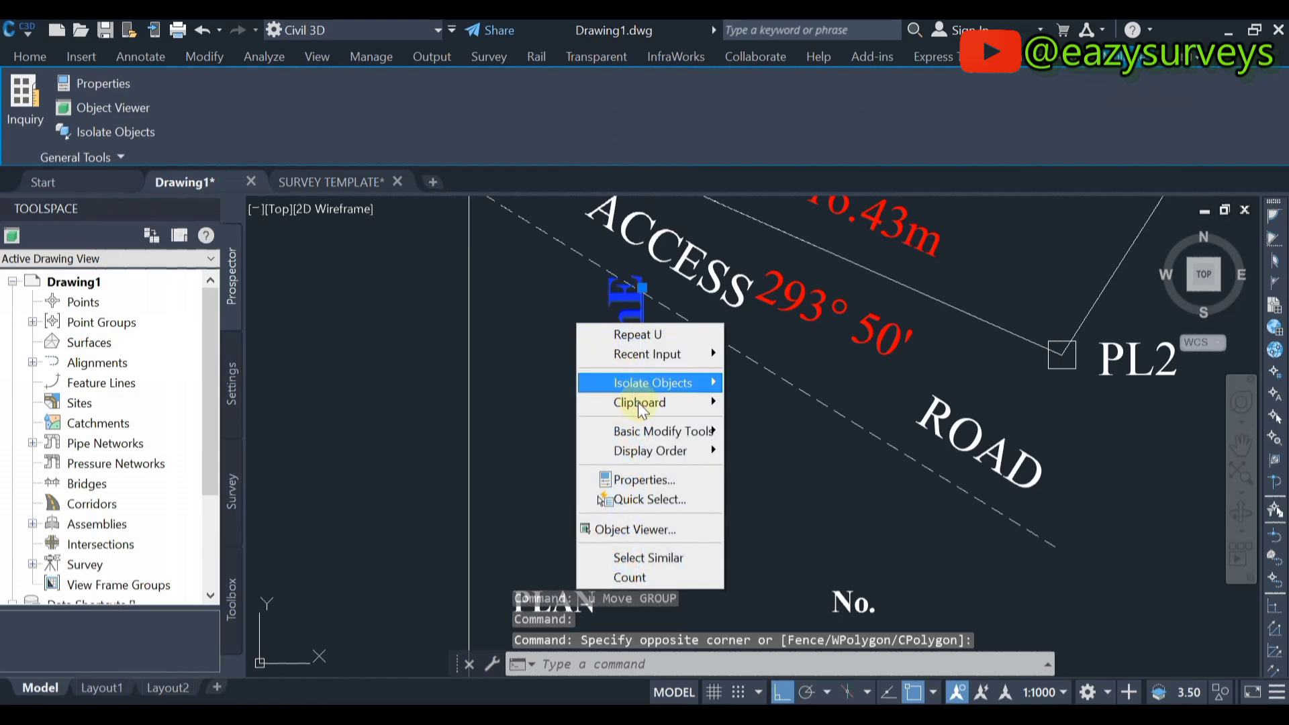
mouse_move(655, 434)
click(758, 436)
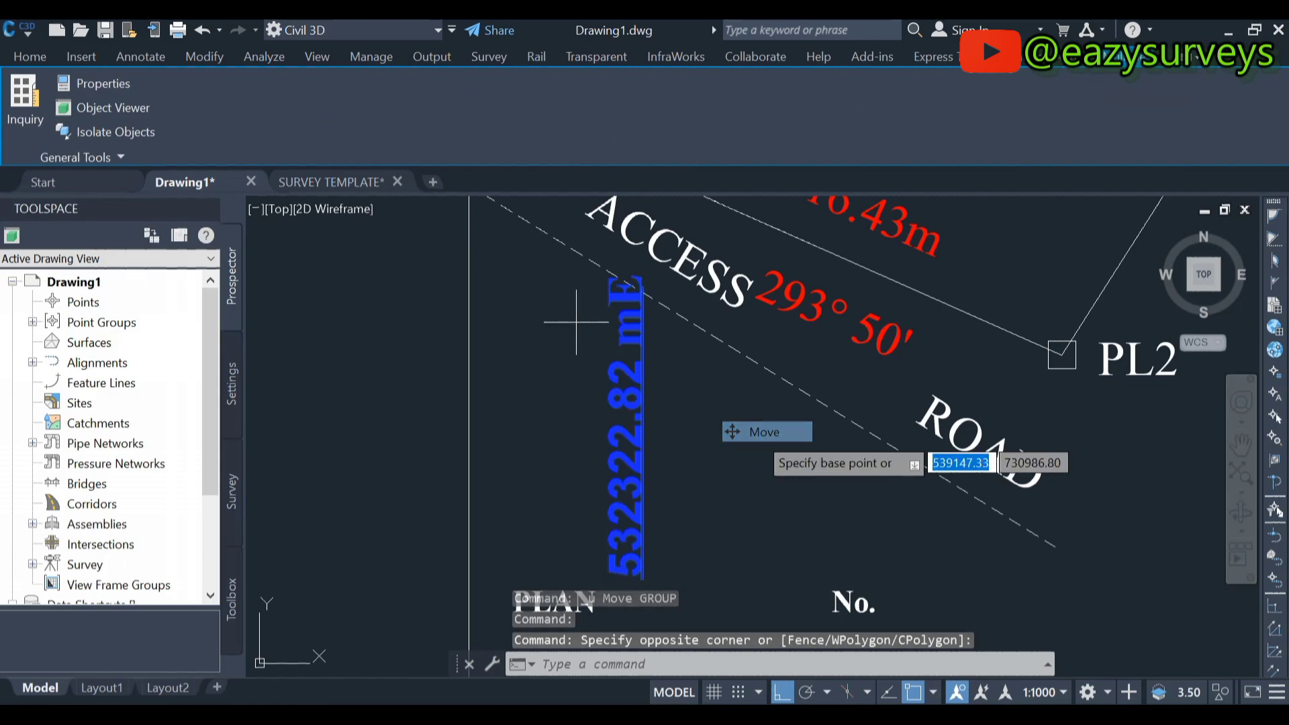
scroll(589, 319, up, 8)
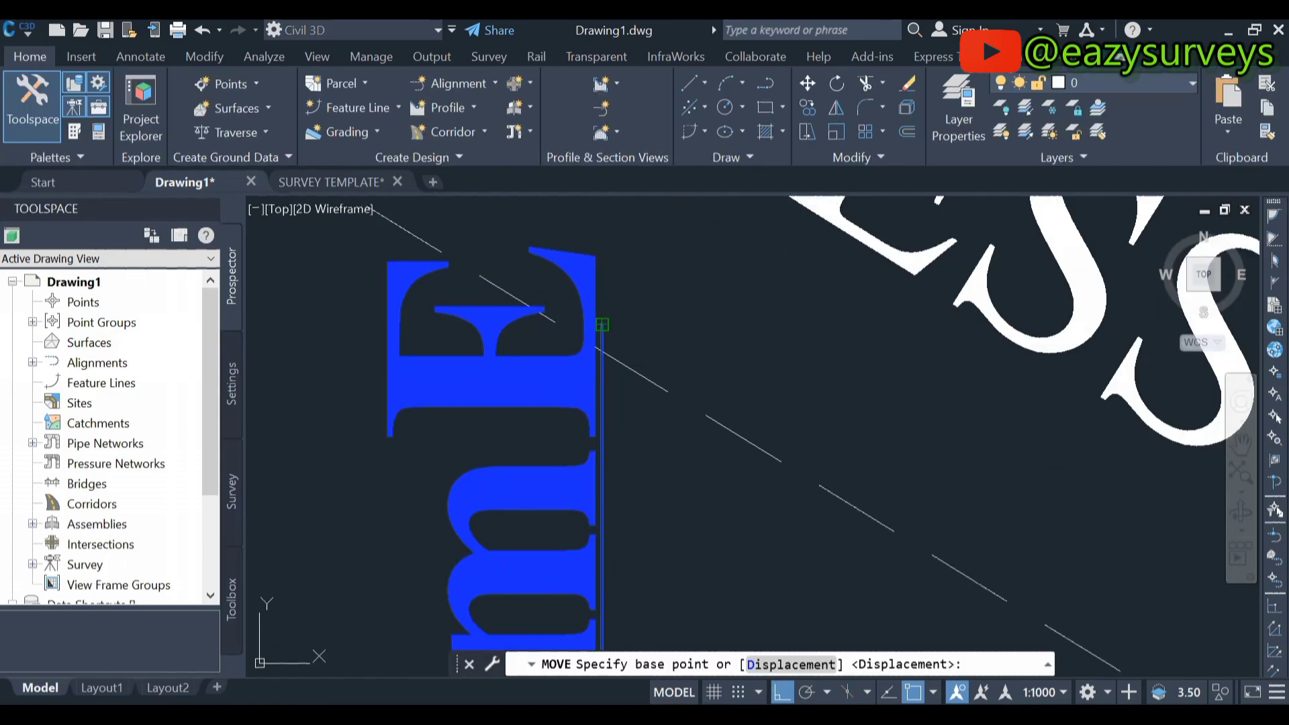
click(589, 319)
scroll(604, 313, down, 10)
scroll(674, 309, up, 8)
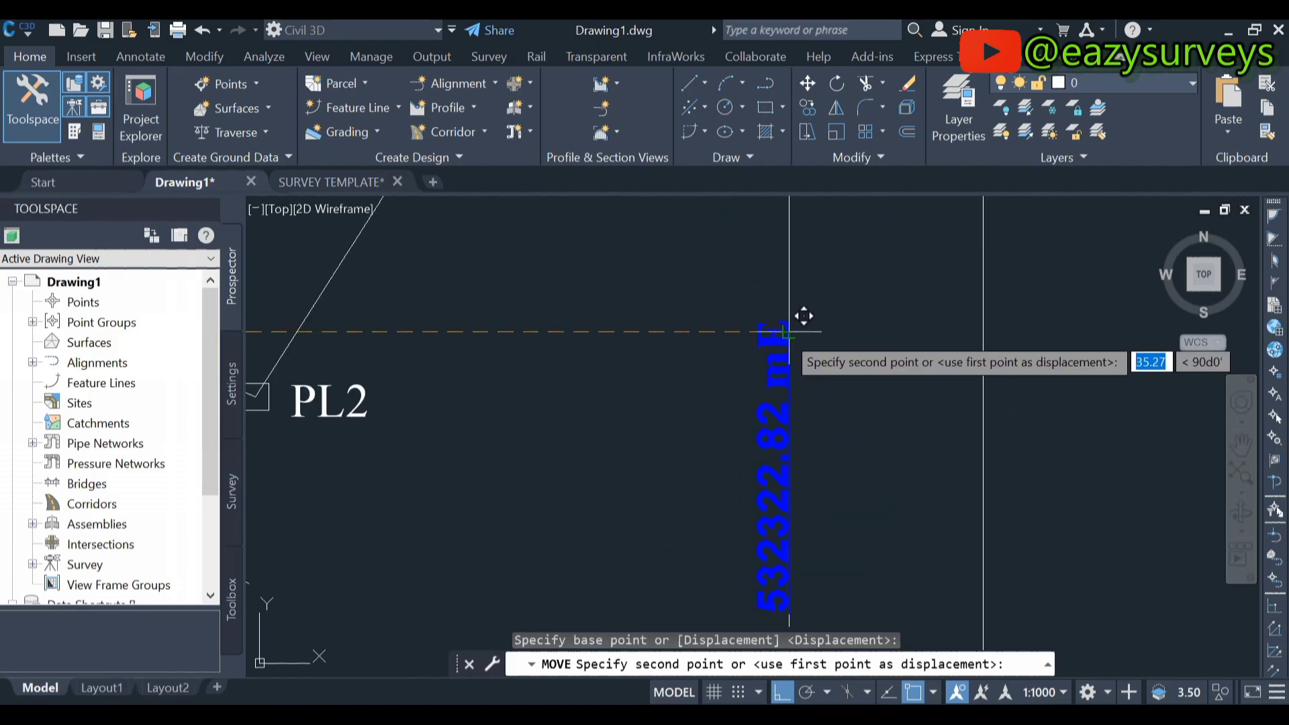
scroll(803, 317, up, 8)
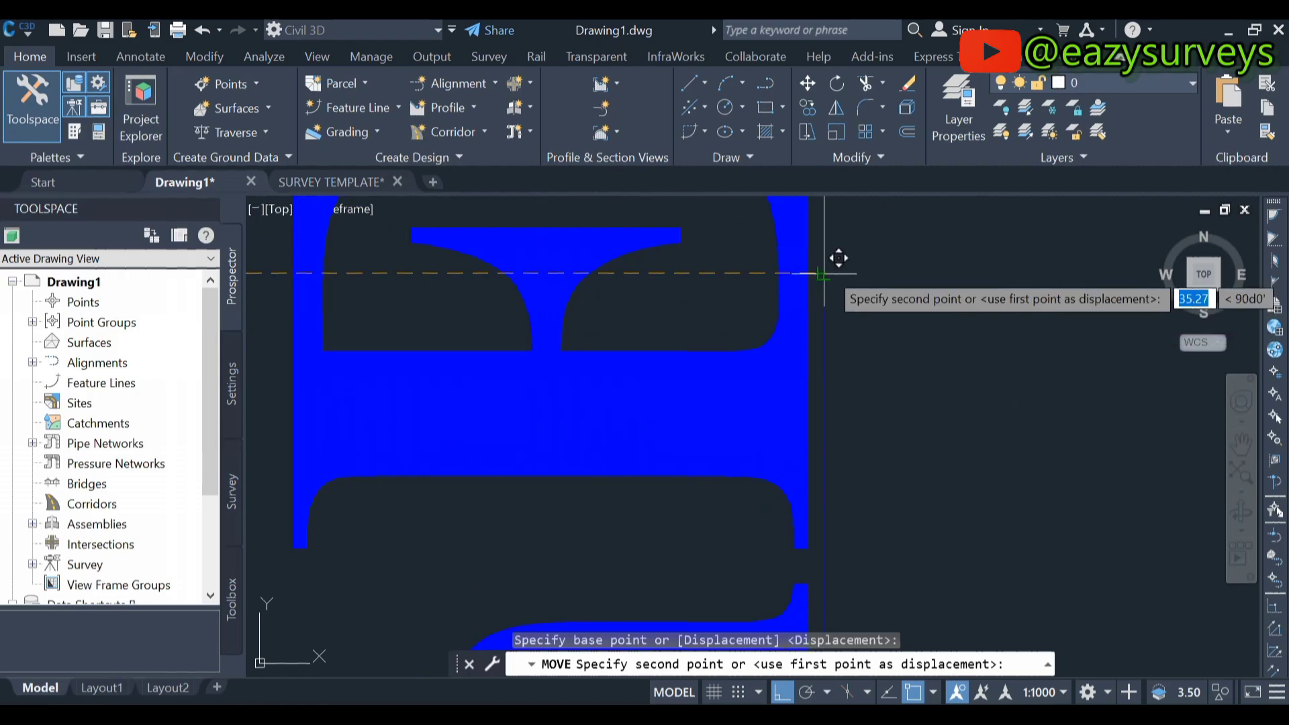
scroll(824, 272, up, 4)
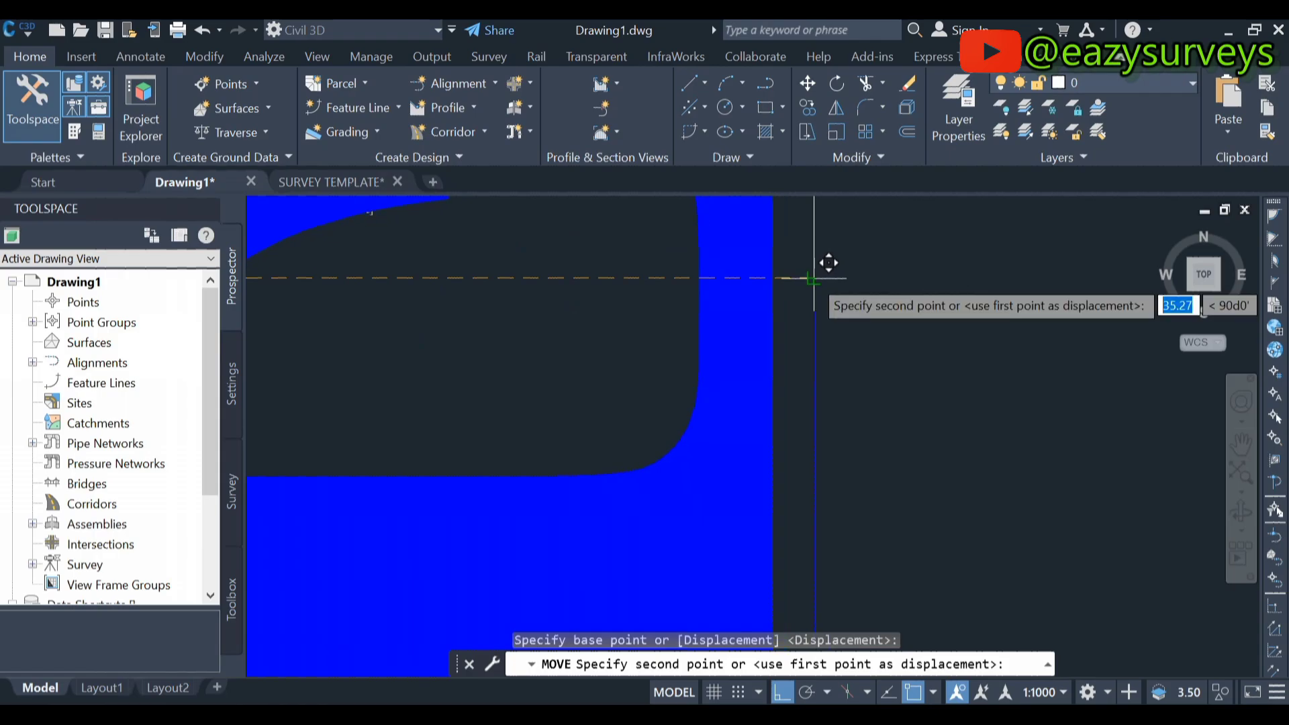
click(813, 277)
Move the small blue cross mark by its centre onto the plot corner at PL1, with Ortho turned off
scroll(806, 301, down, 15)
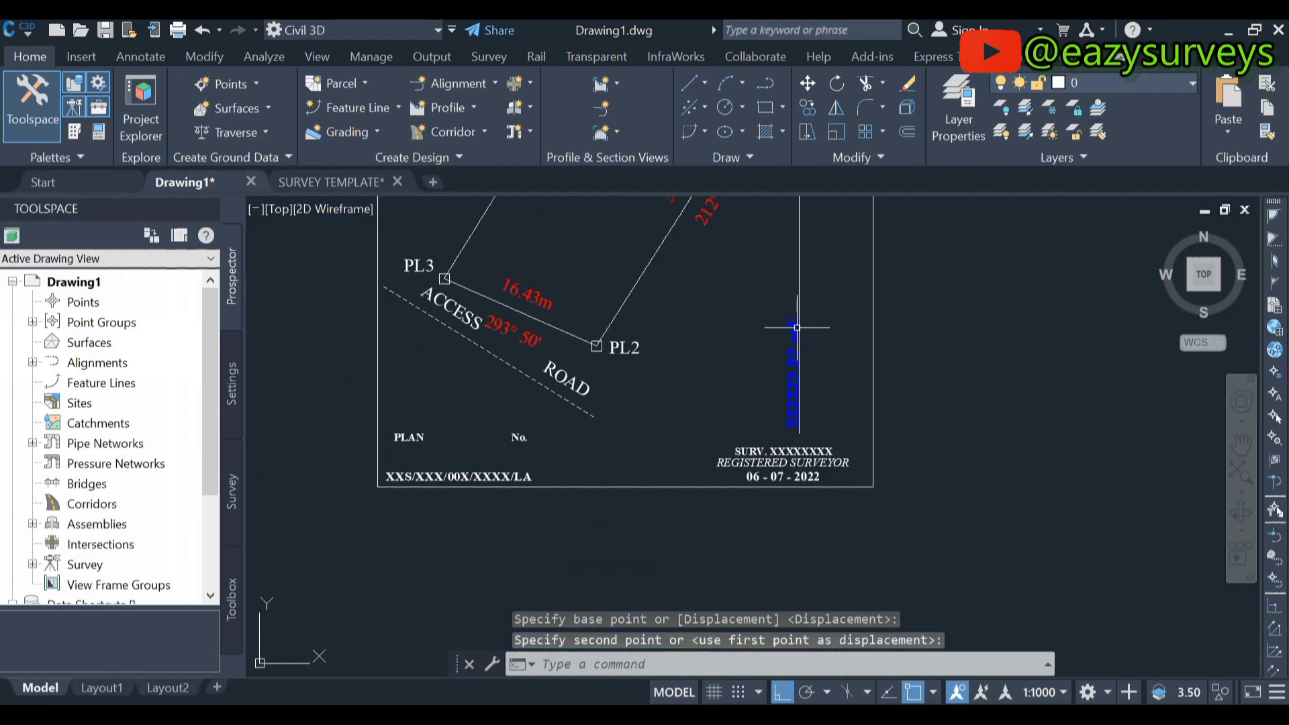
scroll(678, 264, up, 5)
scroll(678, 264, up, 3)
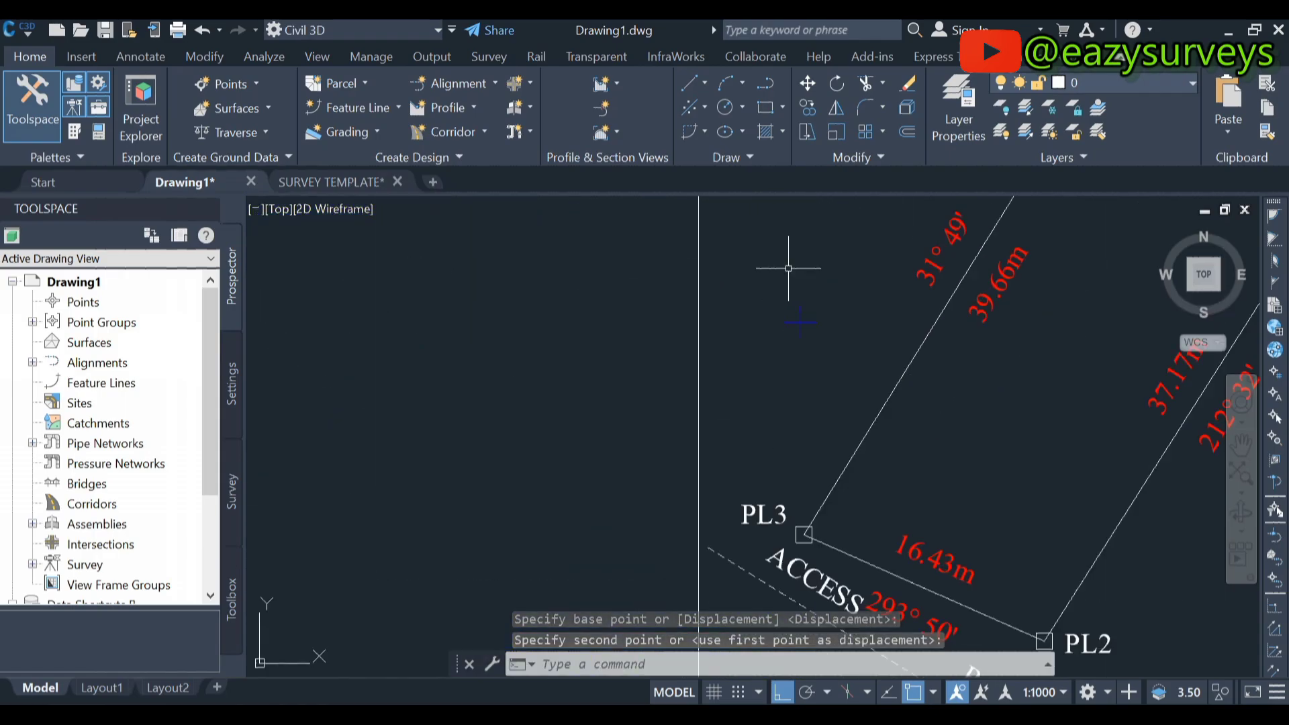
scroll(806, 336, up, 2)
click(923, 423)
click(728, 284)
right_click(727, 284)
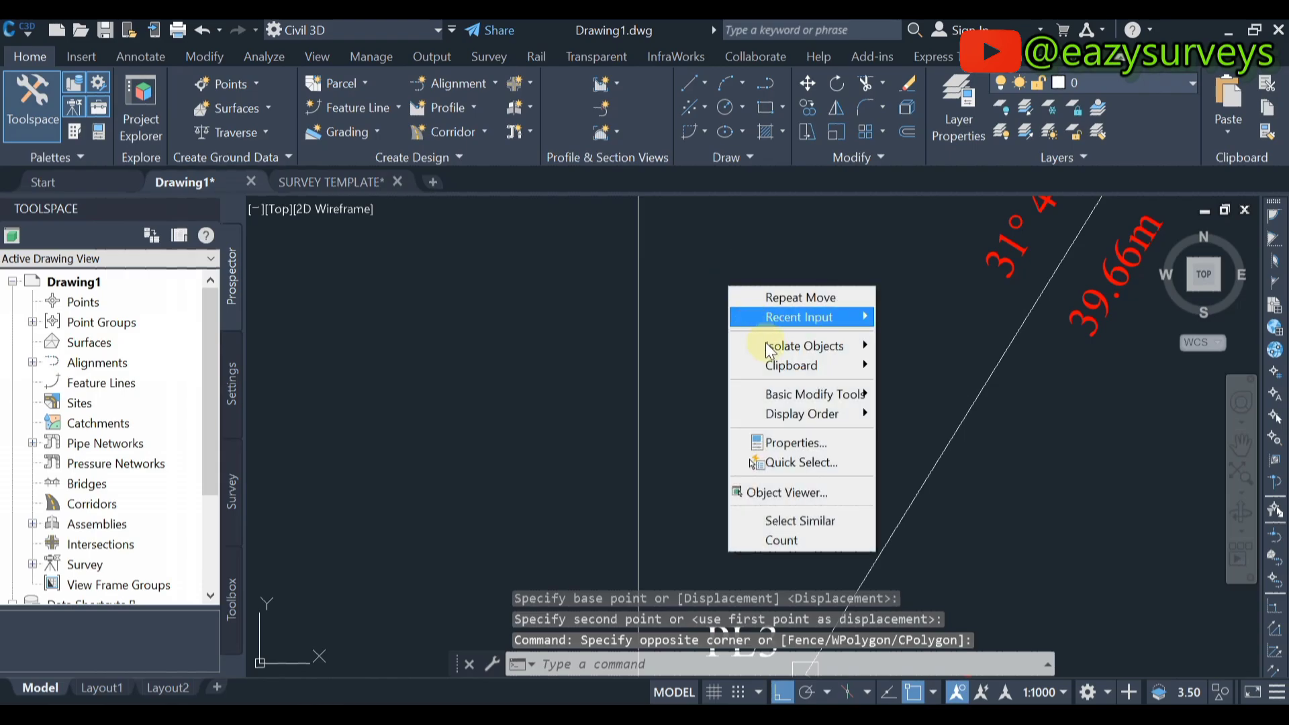
mouse_move(830, 389)
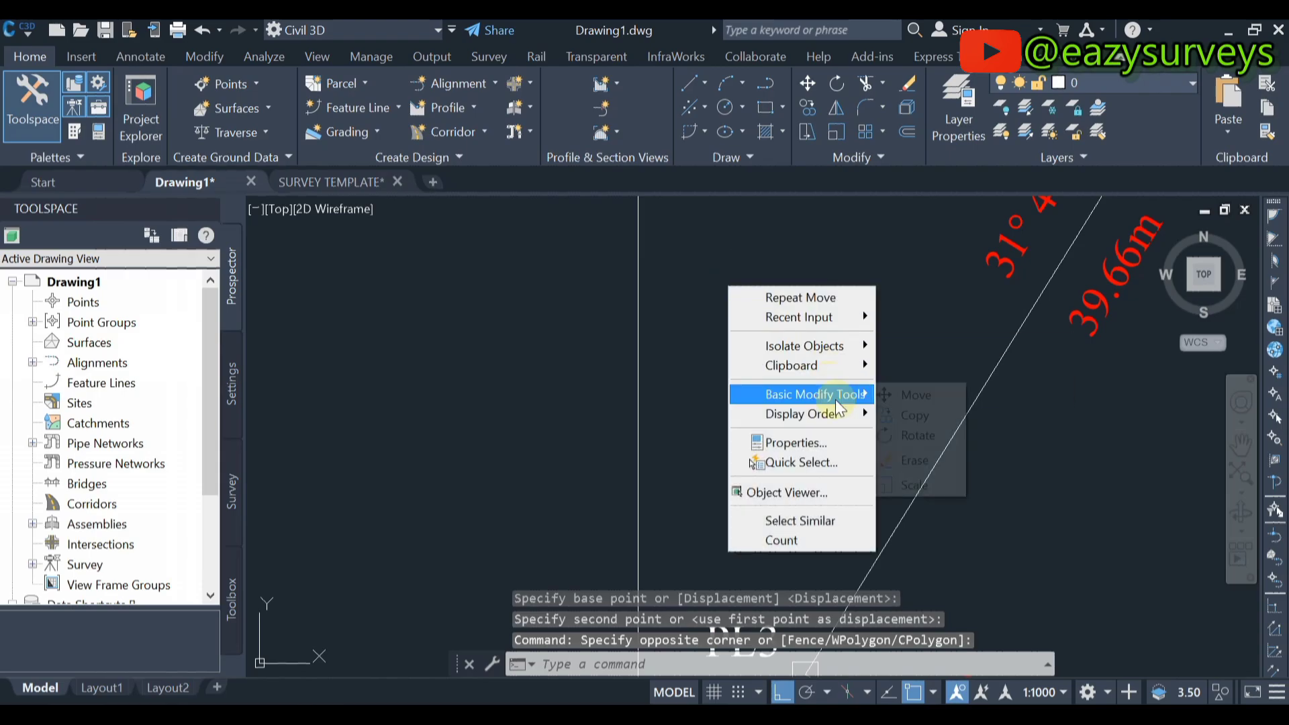
click(900, 398)
scroll(833, 376, up, 3)
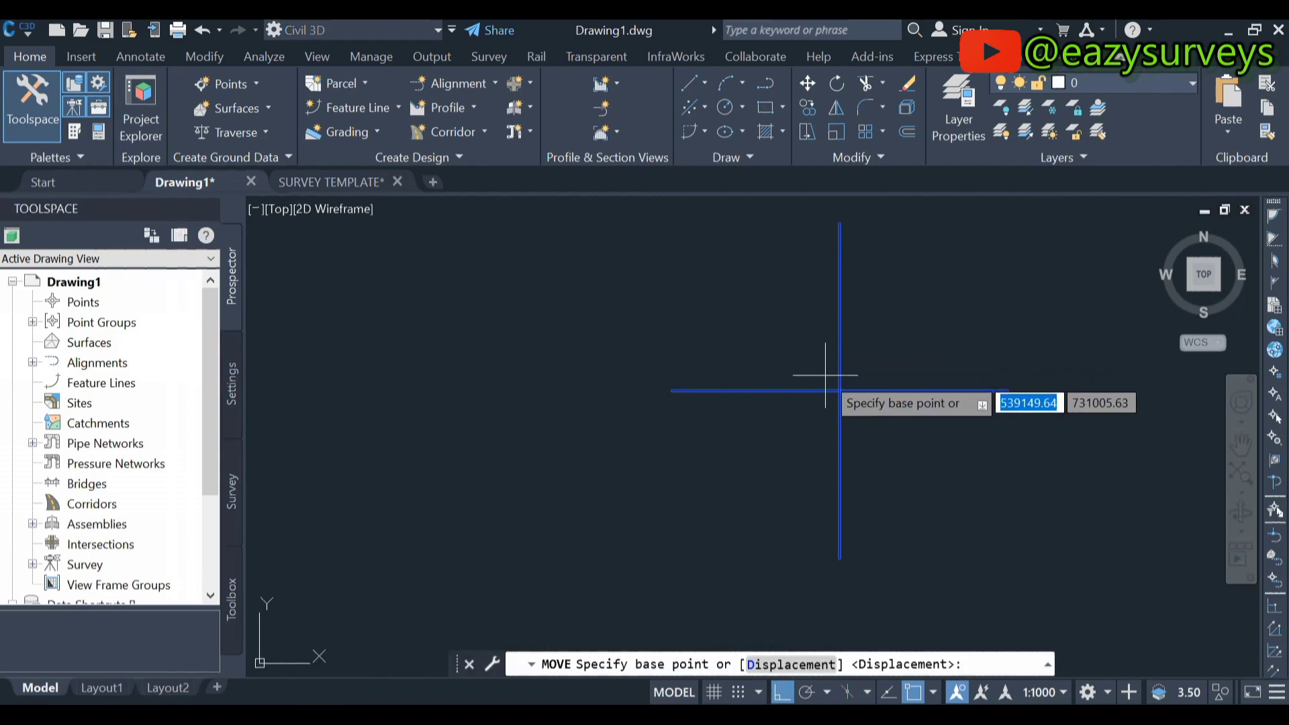
click(840, 390)
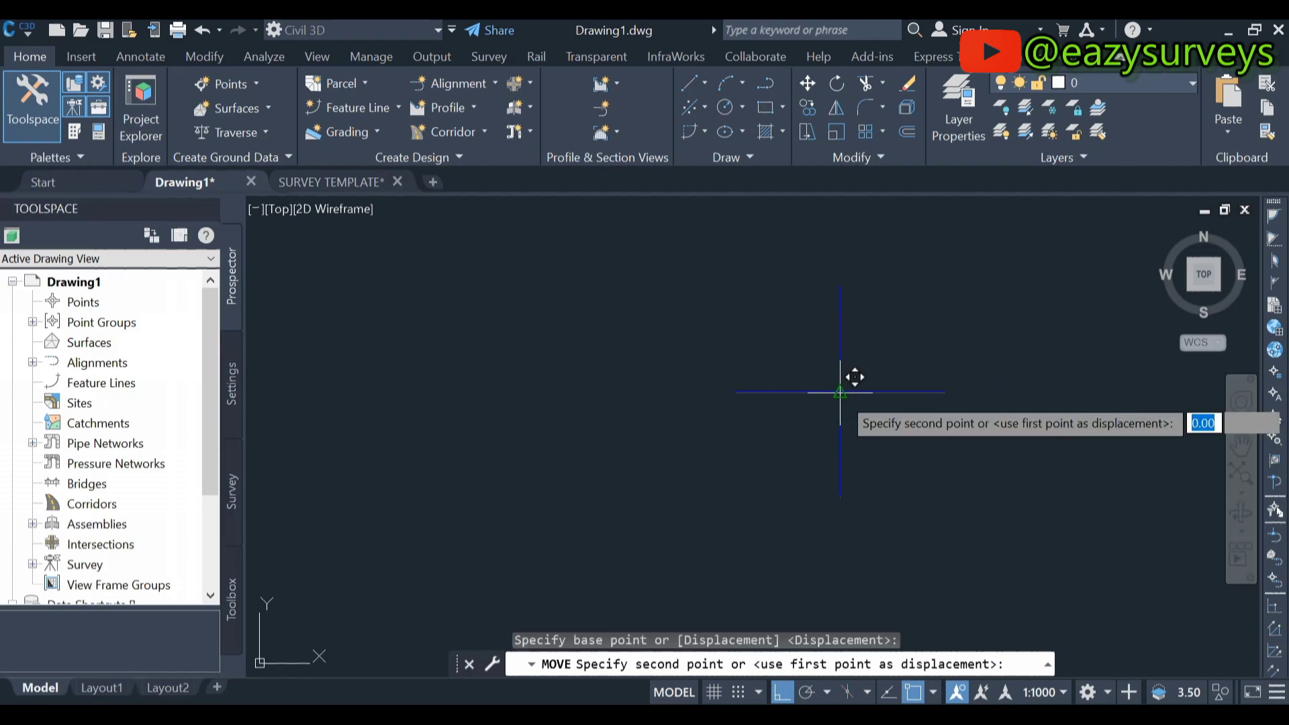
scroll(855, 377, down, 5)
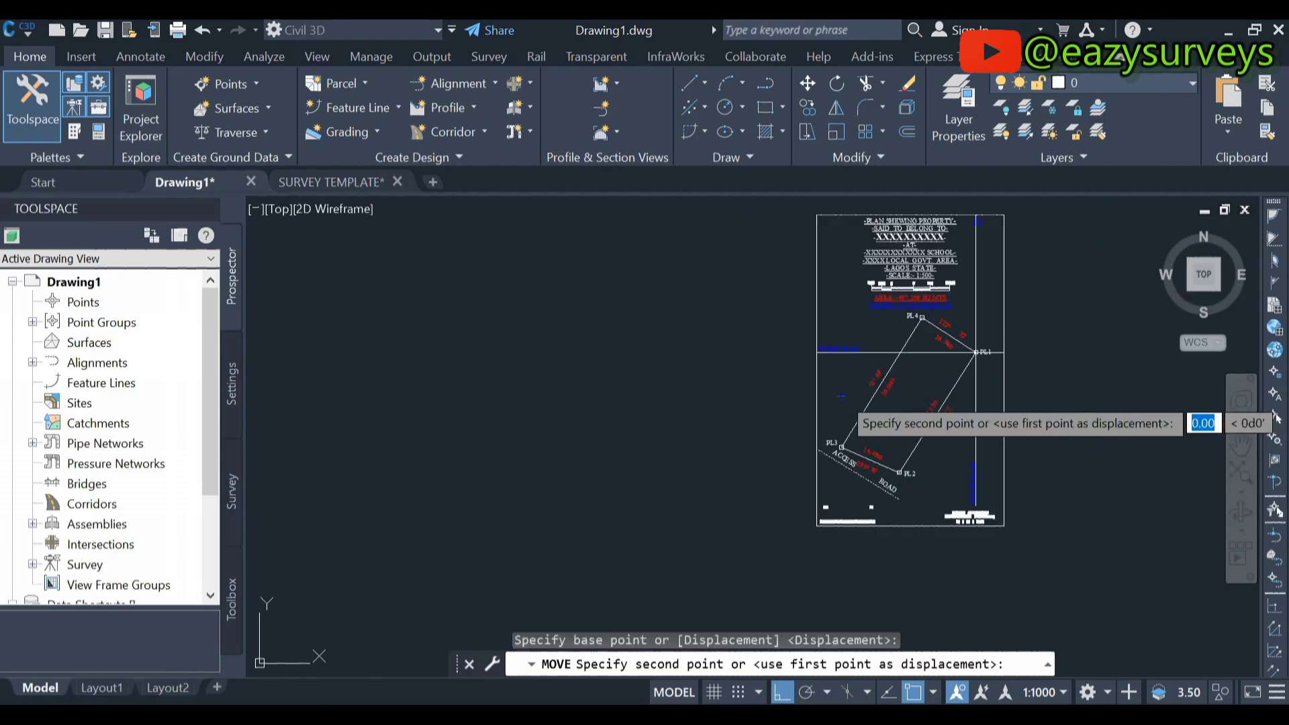
click(782, 693)
scroll(887, 350, up, 5)
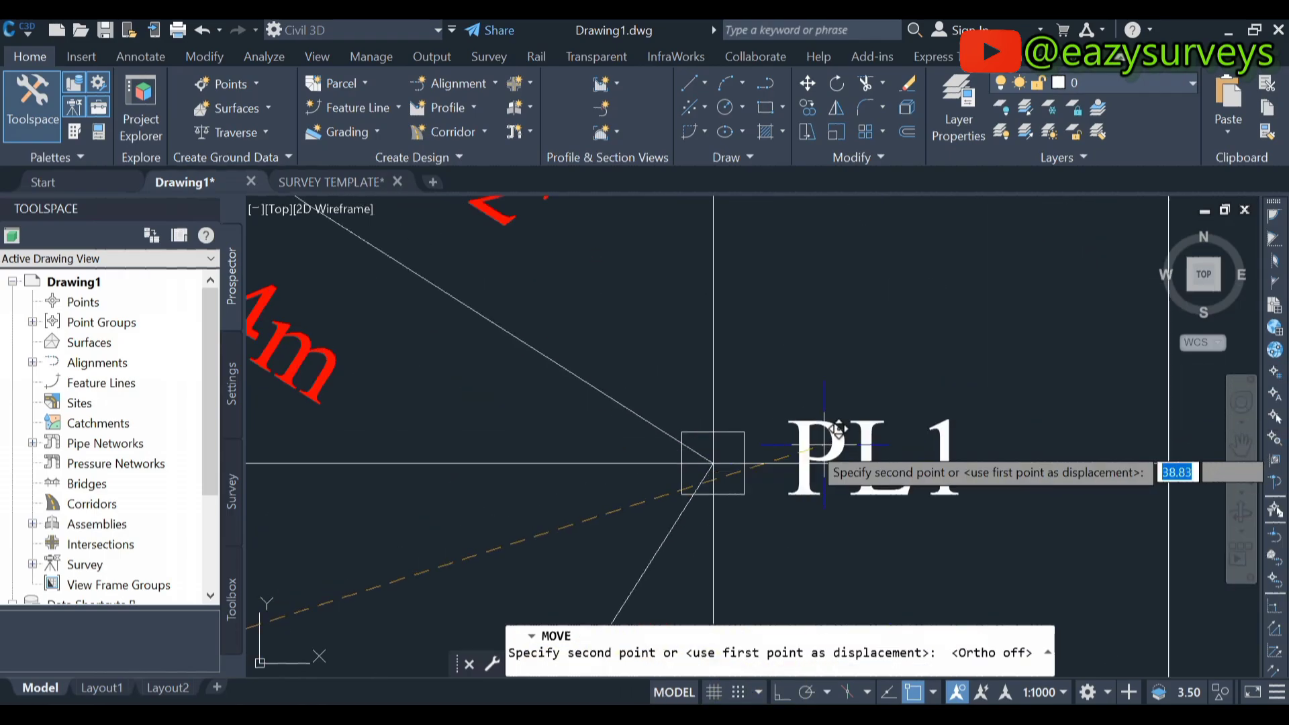
scroll(685, 454, up, 6)
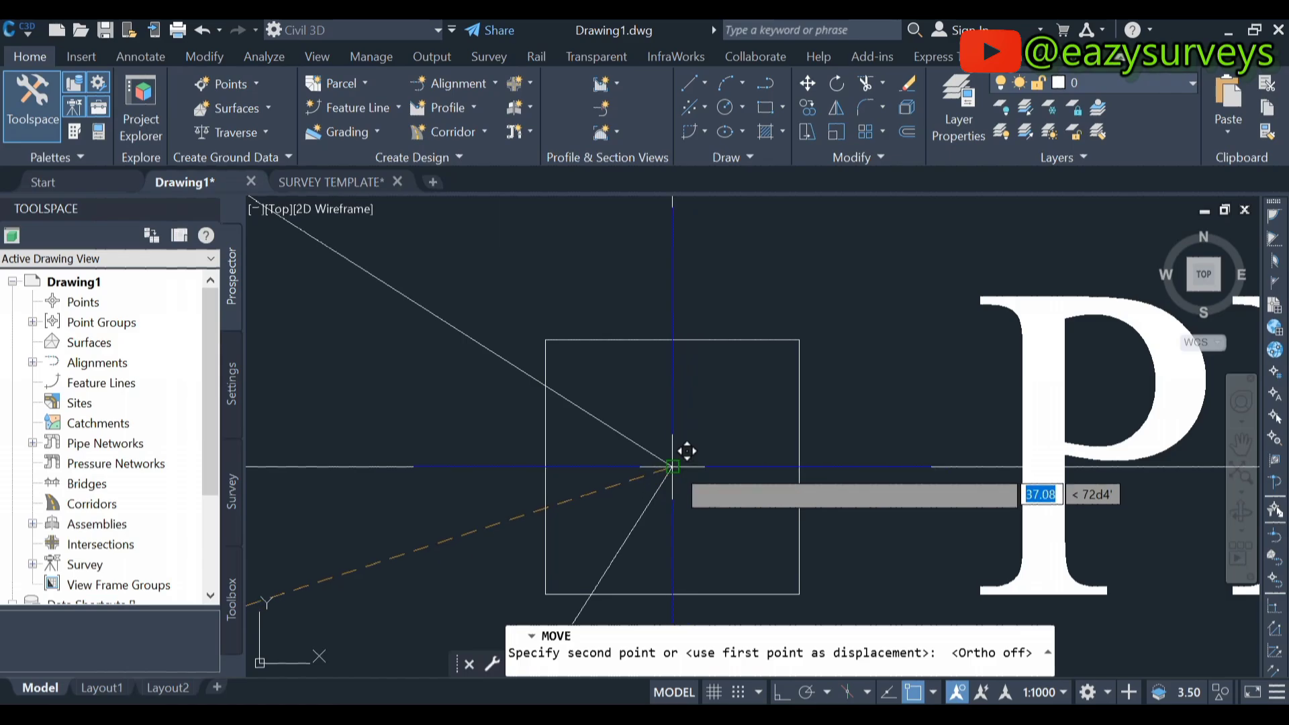
Delete the white horizontal and vertical guide lines that cross at PL1
scroll(675, 460, down, 8)
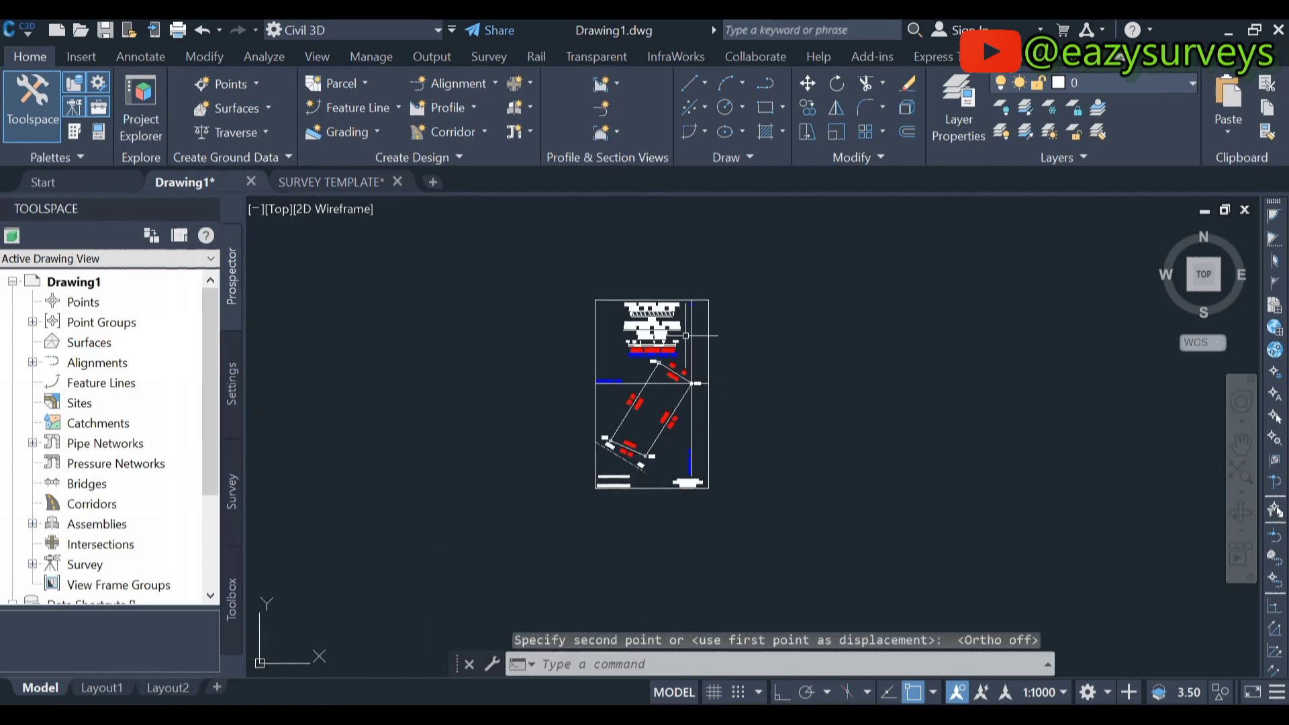
scroll(686, 335, up, 4)
scroll(702, 374, down, 2)
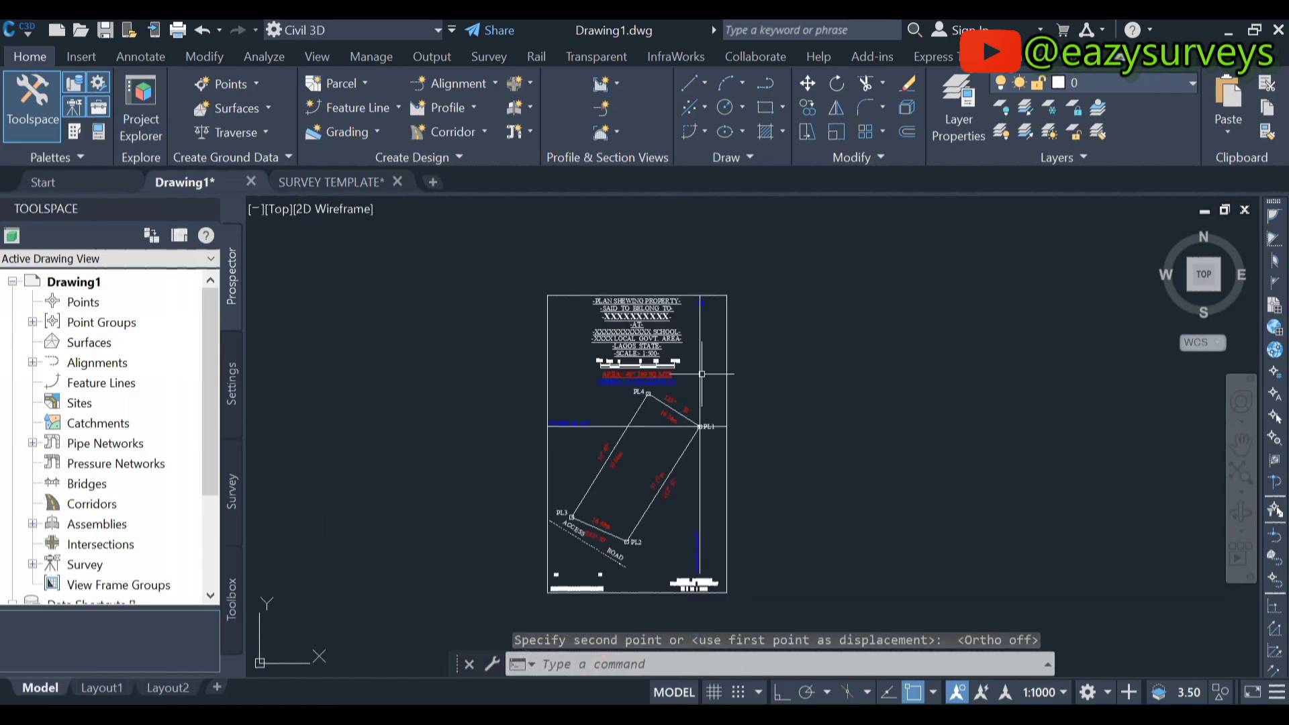
scroll(703, 388, up, 4)
click(707, 371)
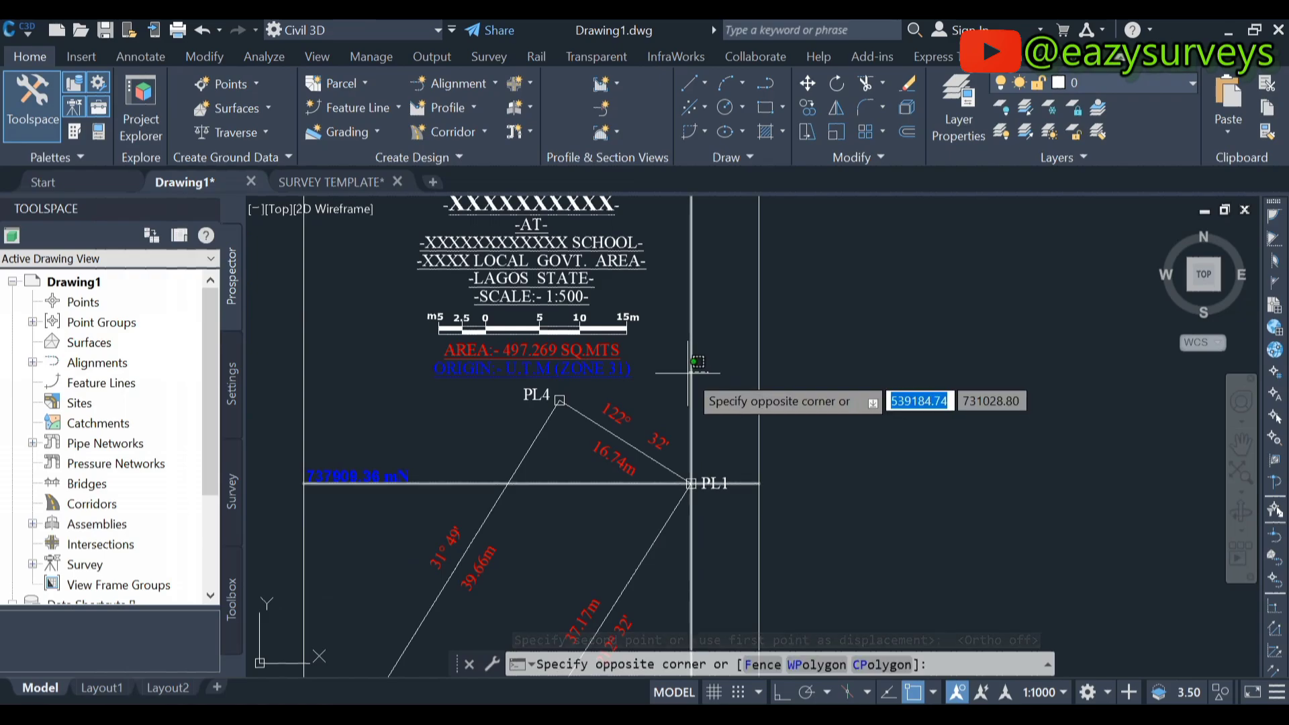
click(681, 399)
key(Delete)
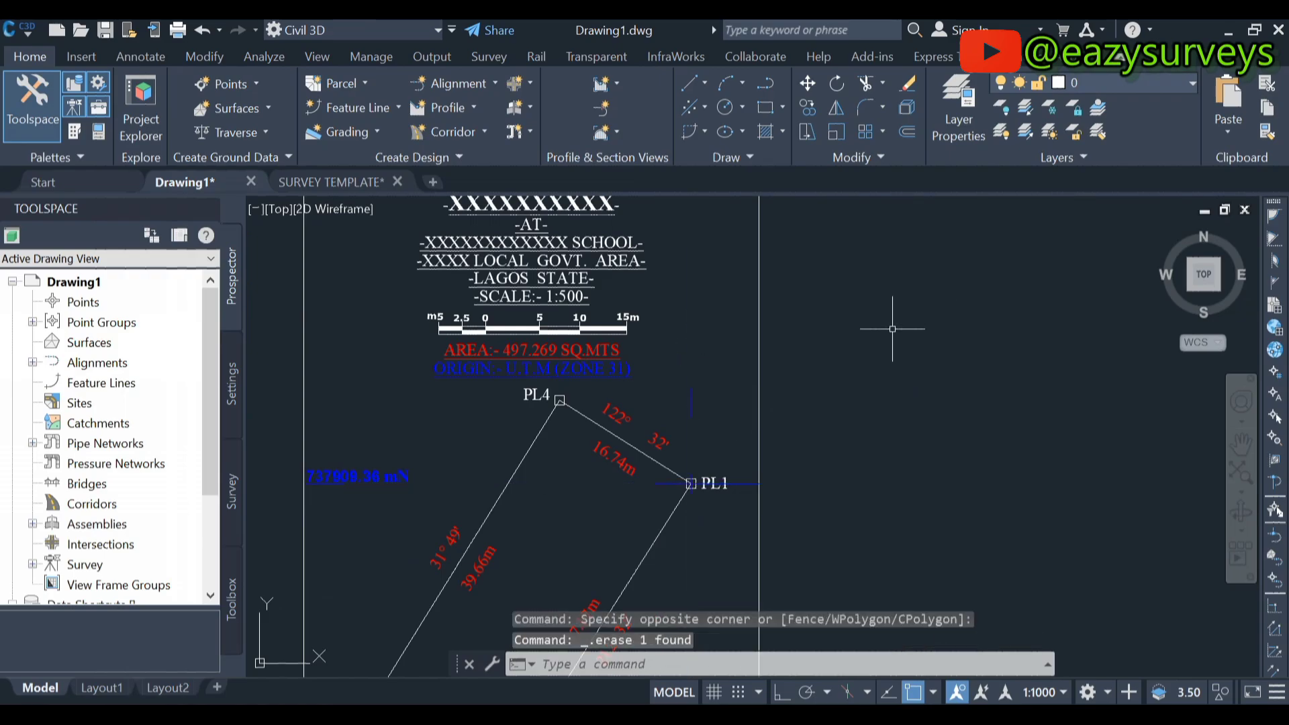
Move the PL1 label up so it sits clear above the blue horizontal tick beside the corner
scroll(871, 349, down, 4)
scroll(801, 417, up, 4)
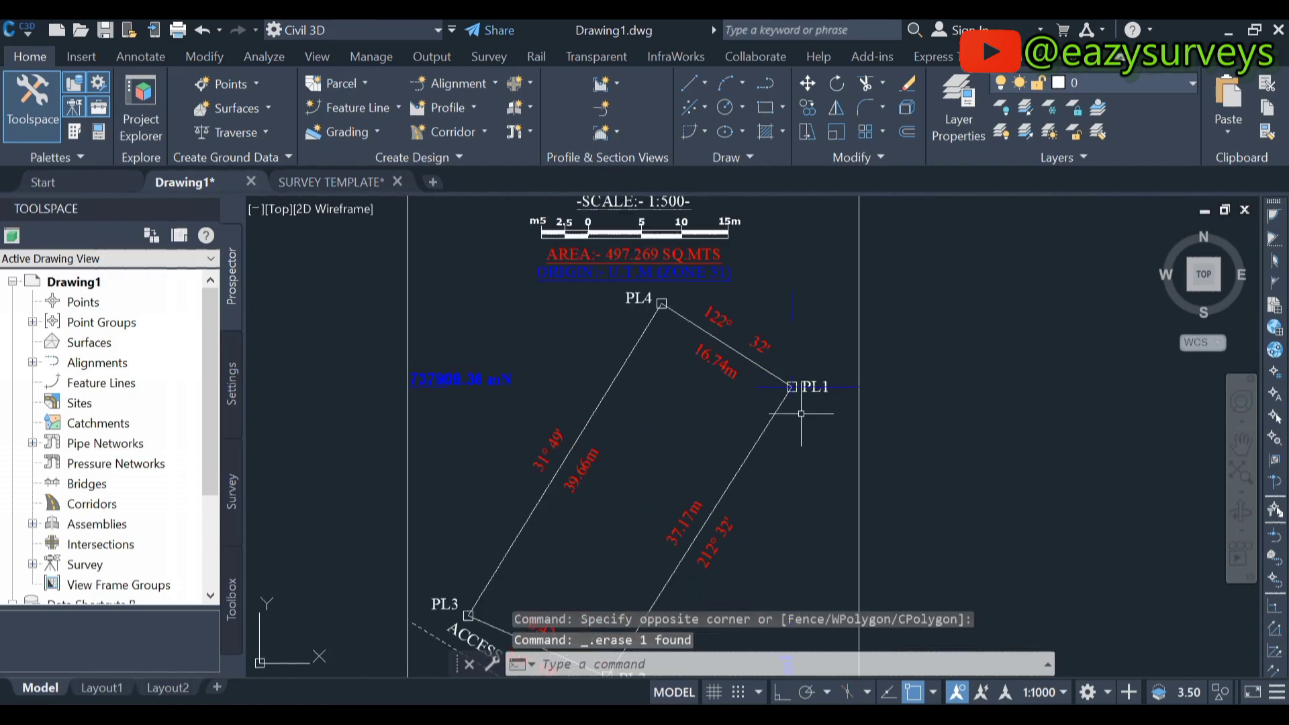
scroll(810, 396, up, 4)
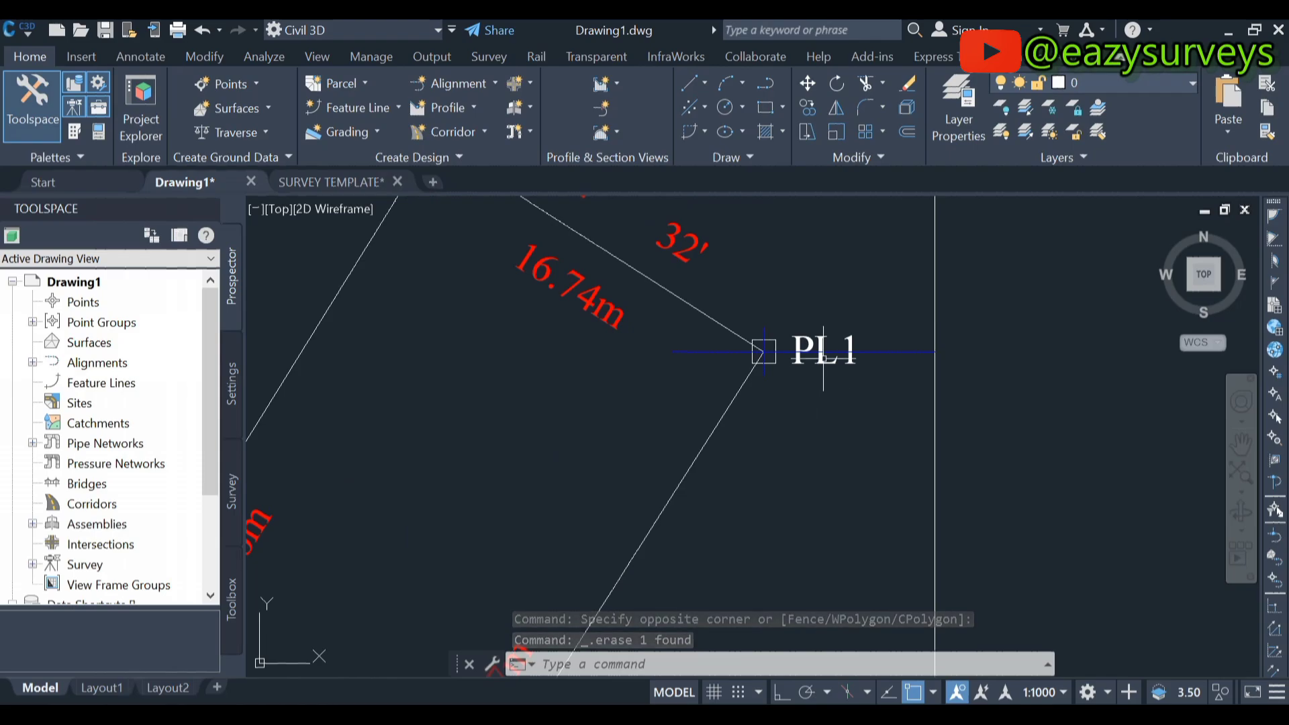
scroll(817, 336, up, 2)
click(818, 338)
drag(813, 334, 791, 276)
key(Escape)
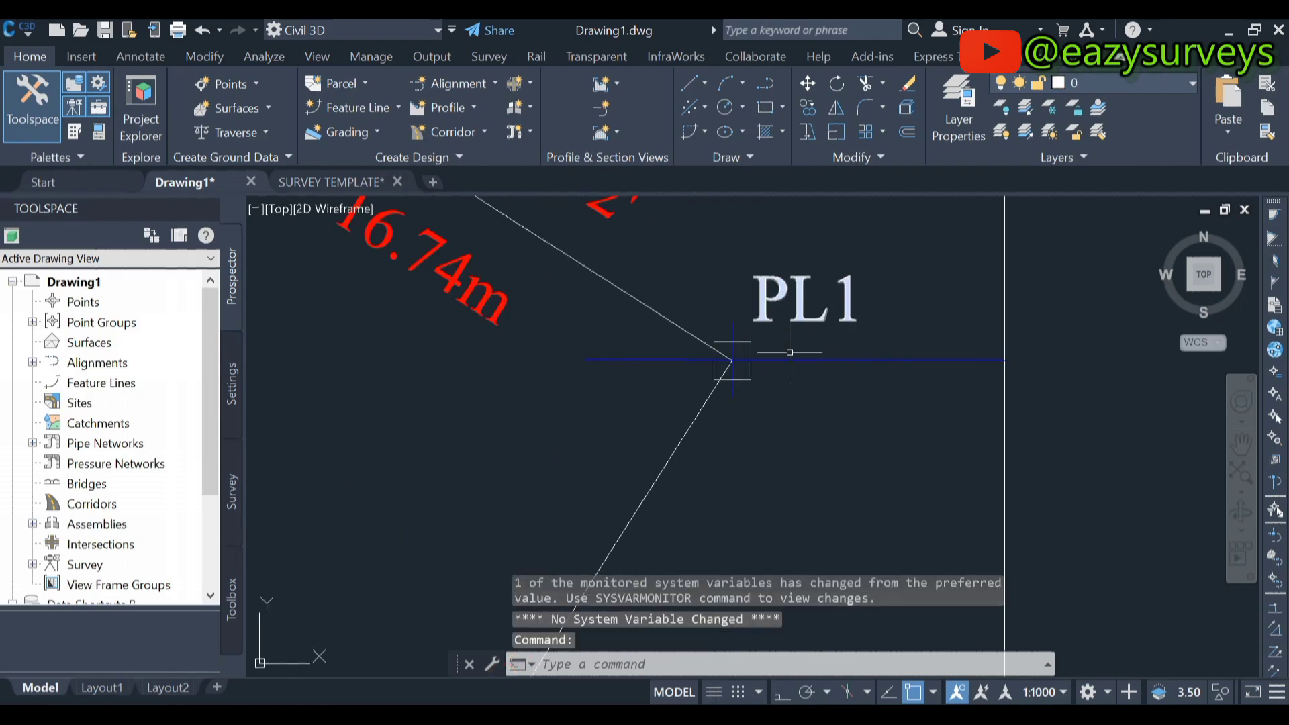
Shorten the blue horizontal tick on the east border so its inner end stops just east of the PL1 corner square
click(847, 361)
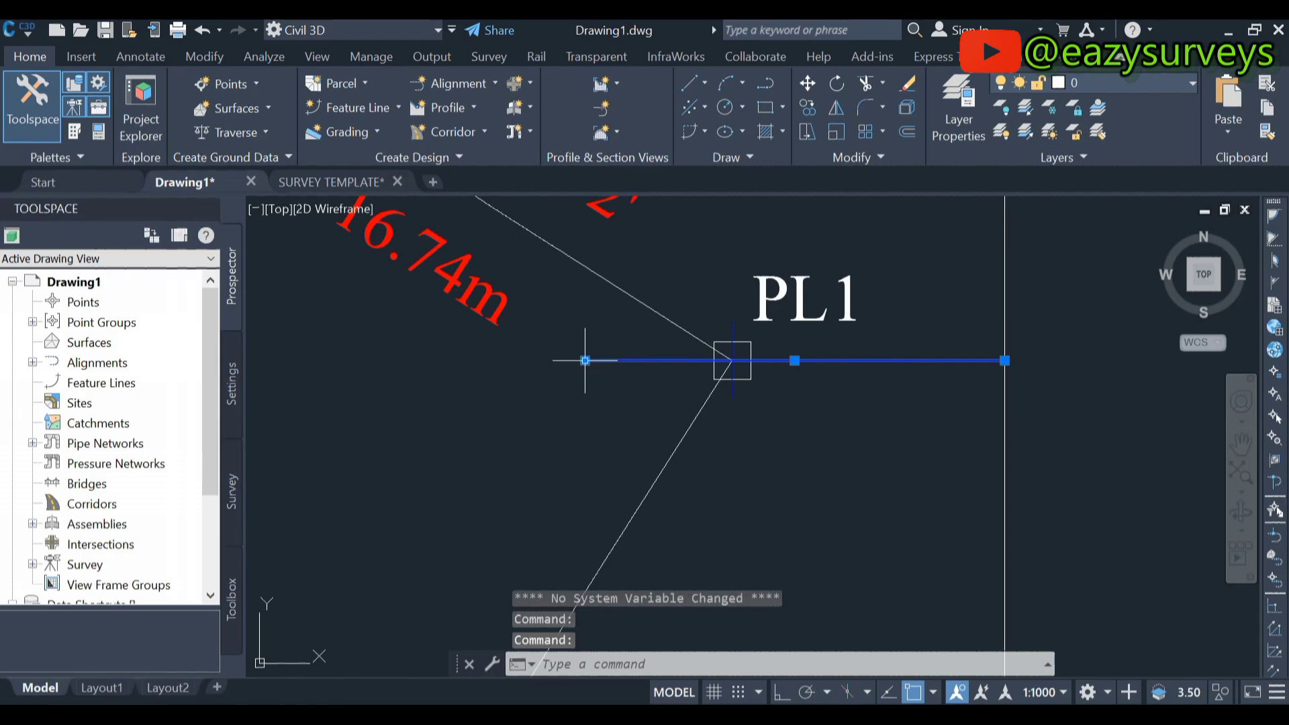
click(586, 361)
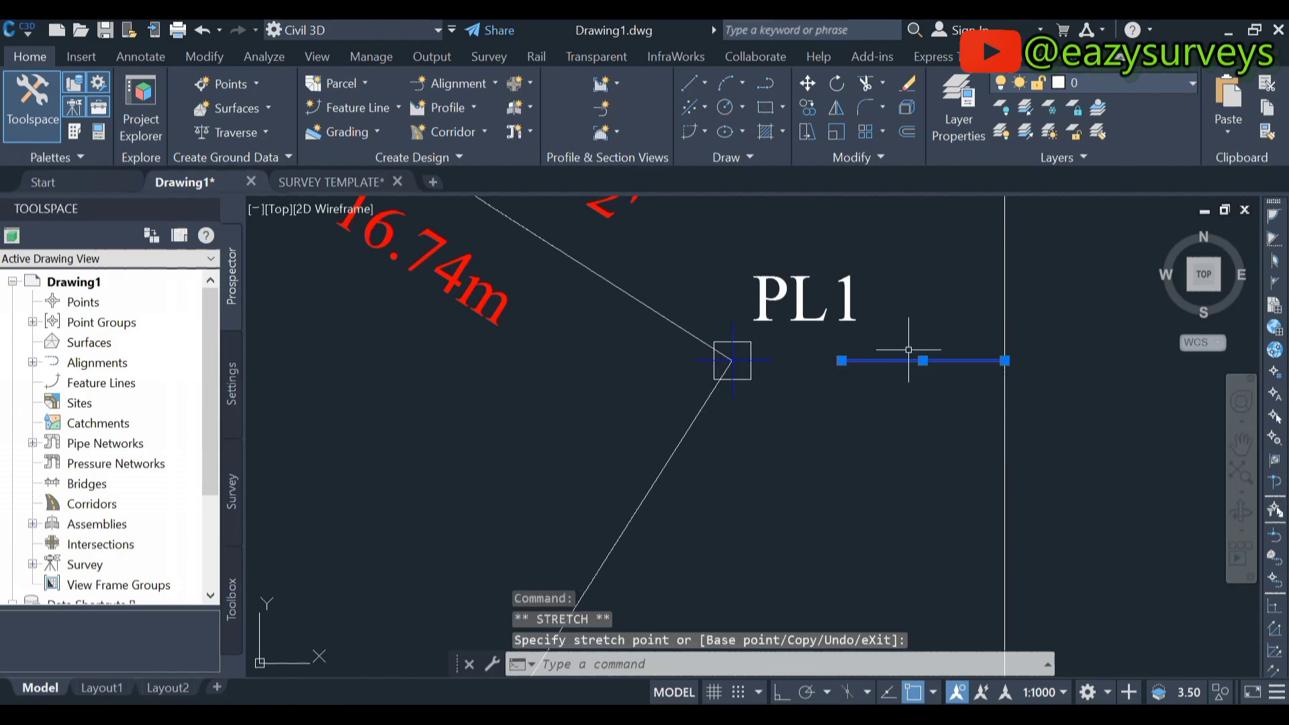
scroll(909, 350, down, 5)
scroll(639, 340, up, 6)
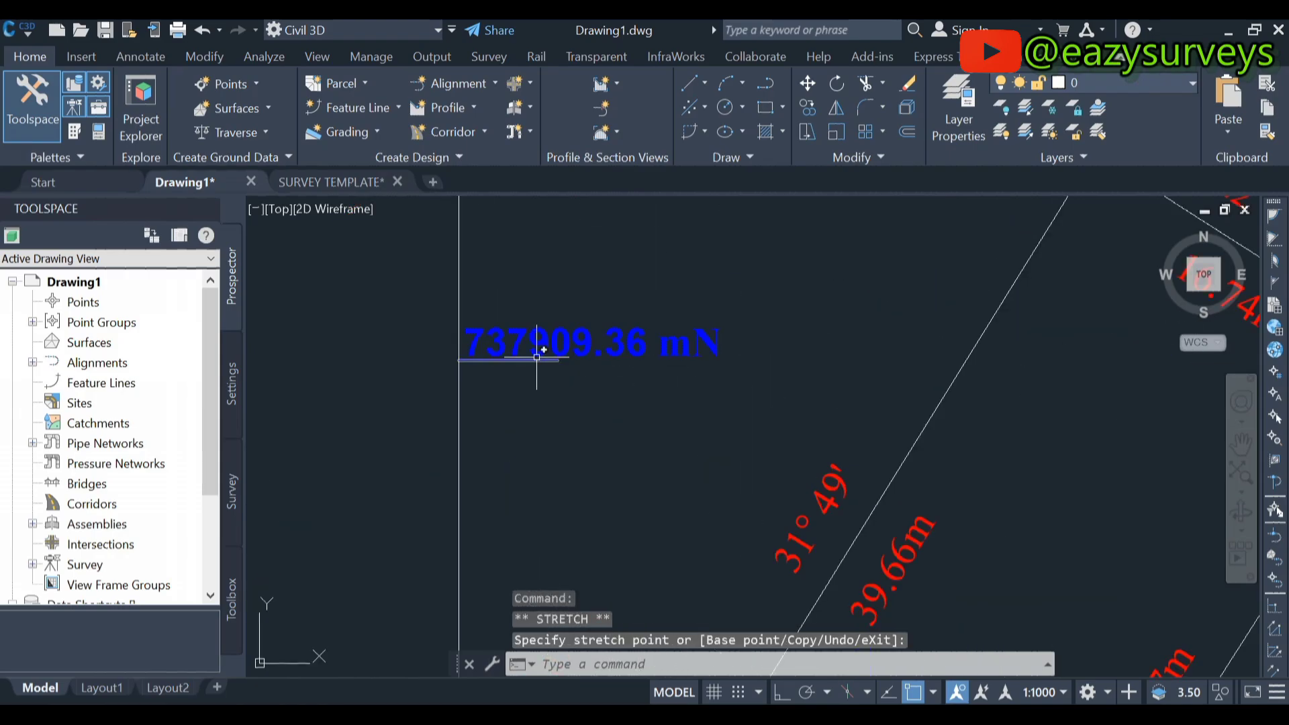
key(Escape)
Stretch the blue tick on the west border horizontally to about 11.62 long so it underlines the whole 737909.36 mN label, with object snap off
scroll(534, 351, up, 4)
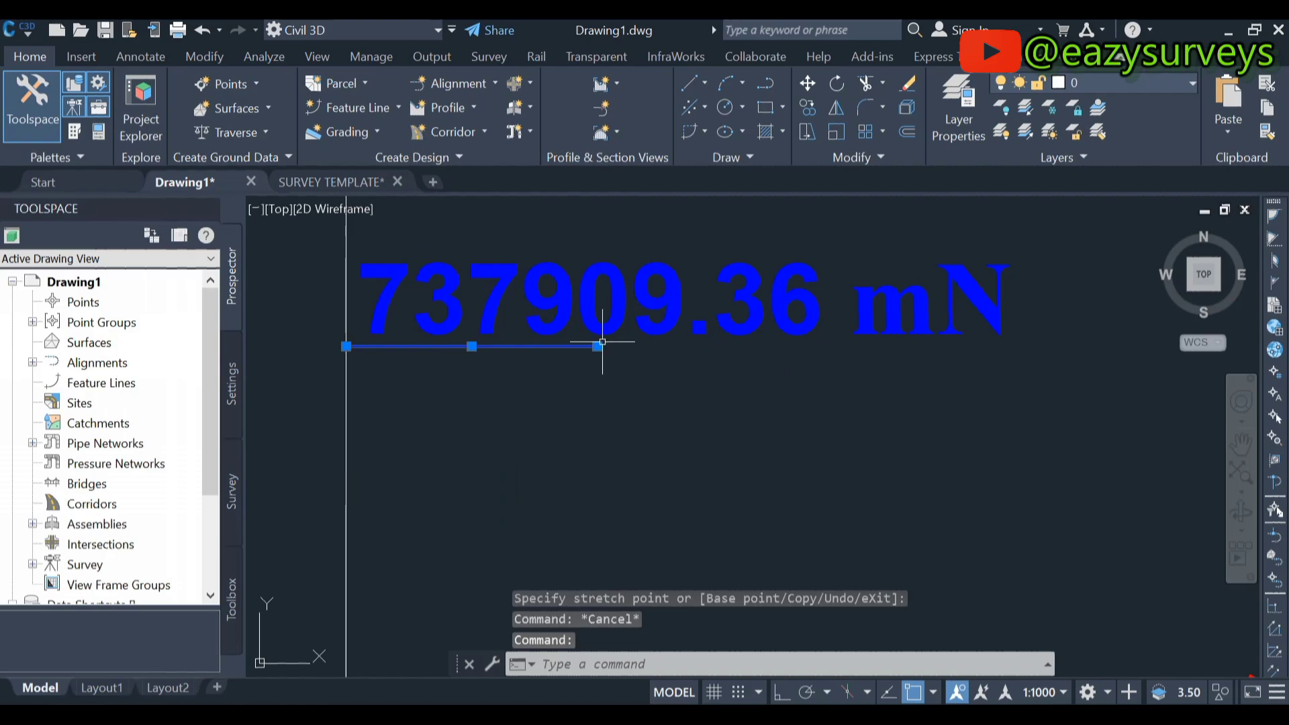
click(578, 346)
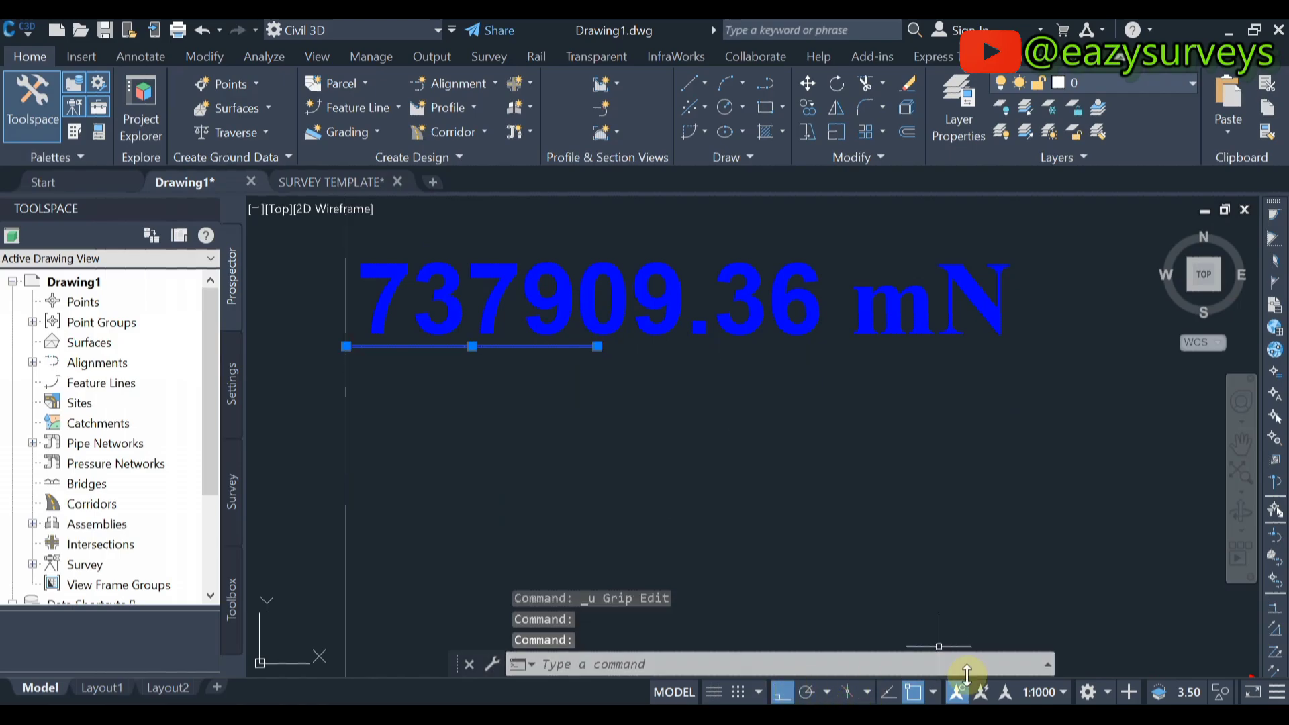
click(913, 693)
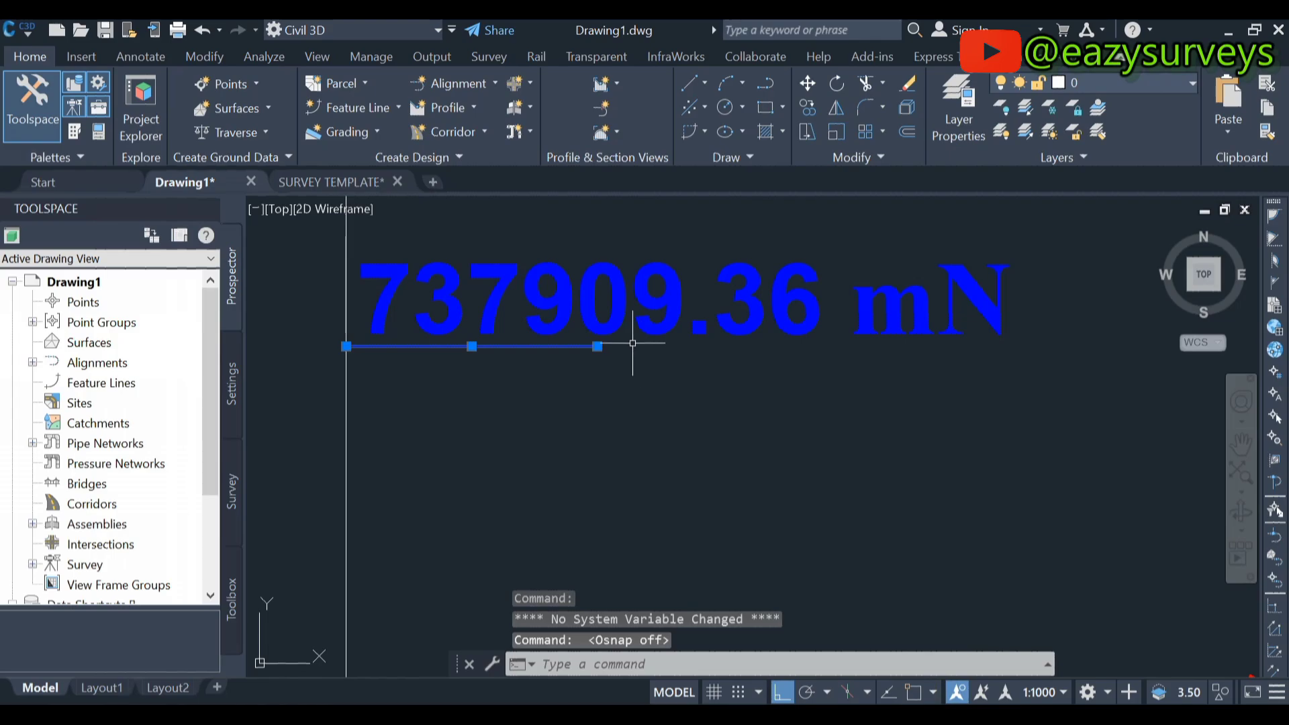
click(597, 346)
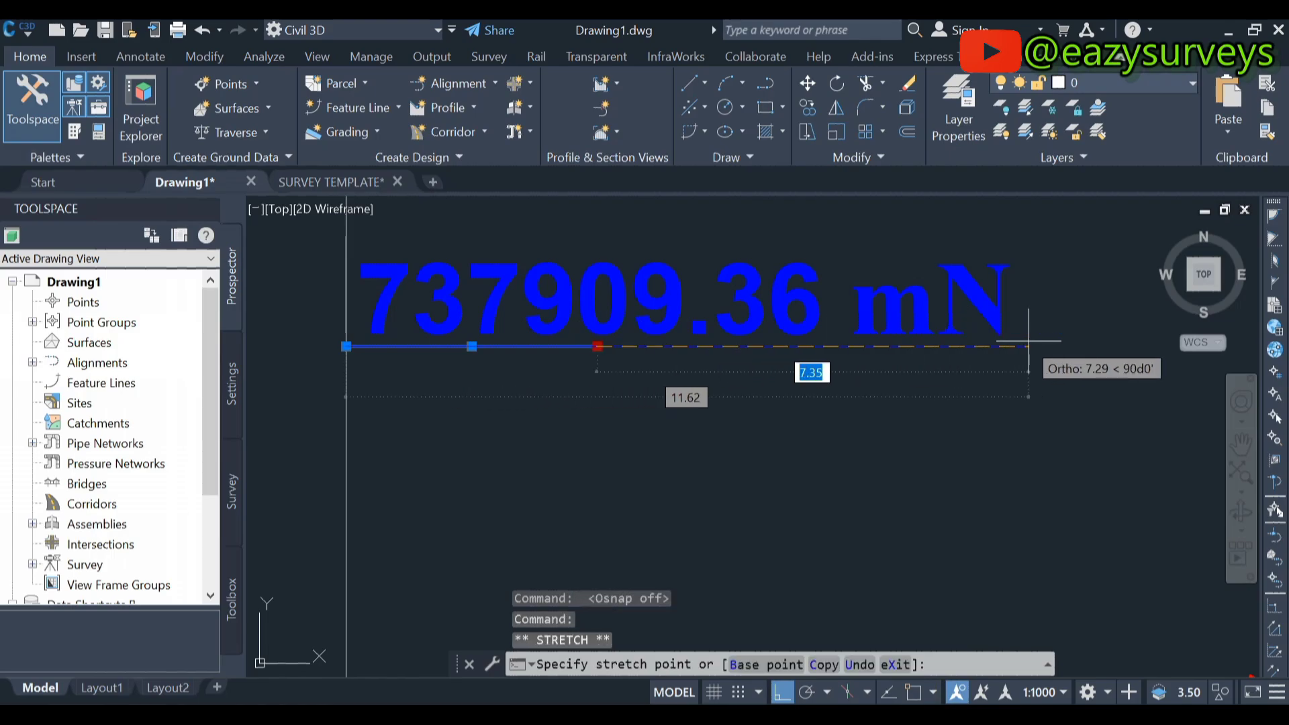
click(1028, 342)
key(Escape)
scroll(682, 376, down, 5)
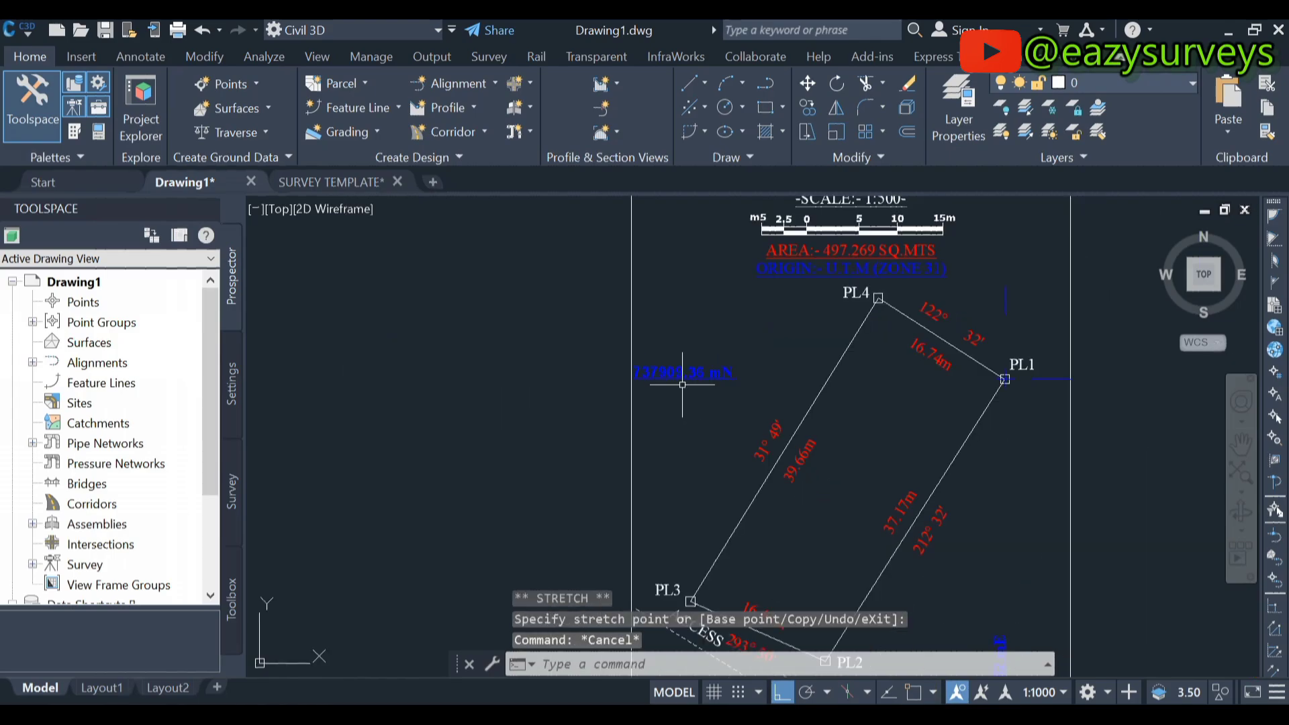
Examine the plan around corner PL1, its cross mark and the coordinate labels for correct alignment
scroll(679, 379, down, 5)
scroll(743, 410, up, 5)
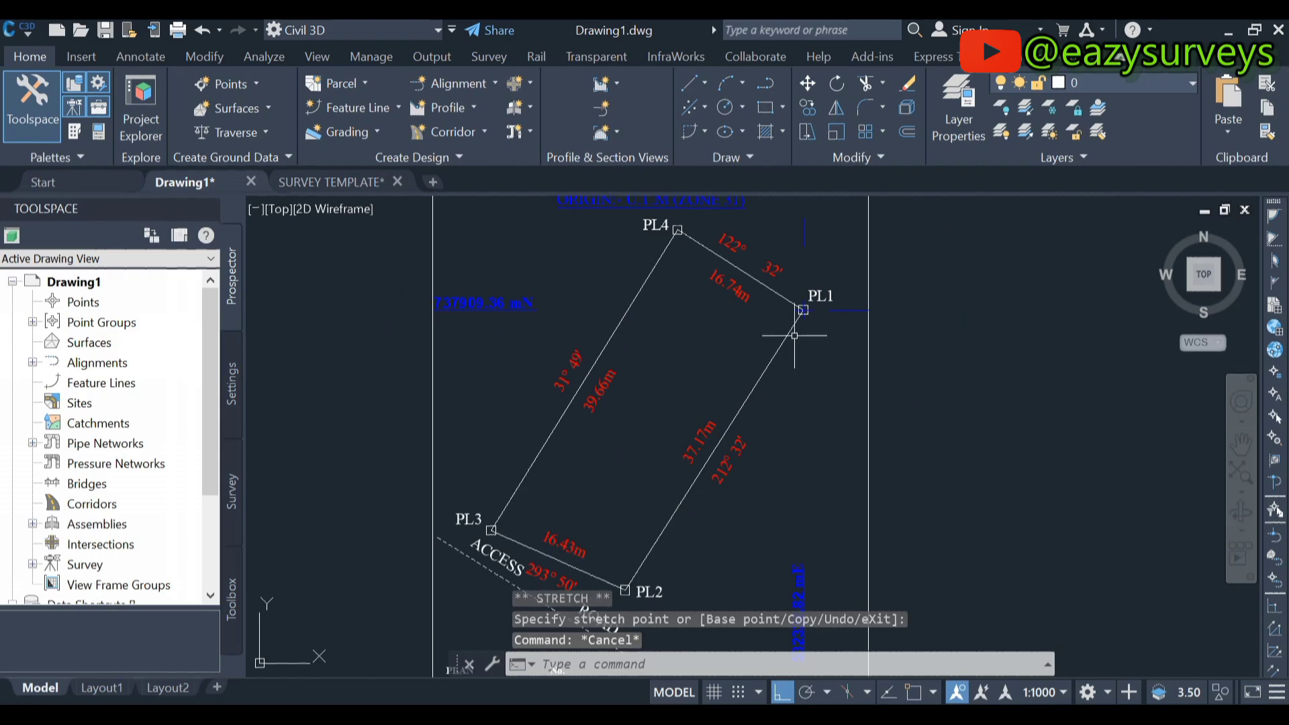
scroll(826, 304, up, 3)
scroll(765, 321, up, 3)
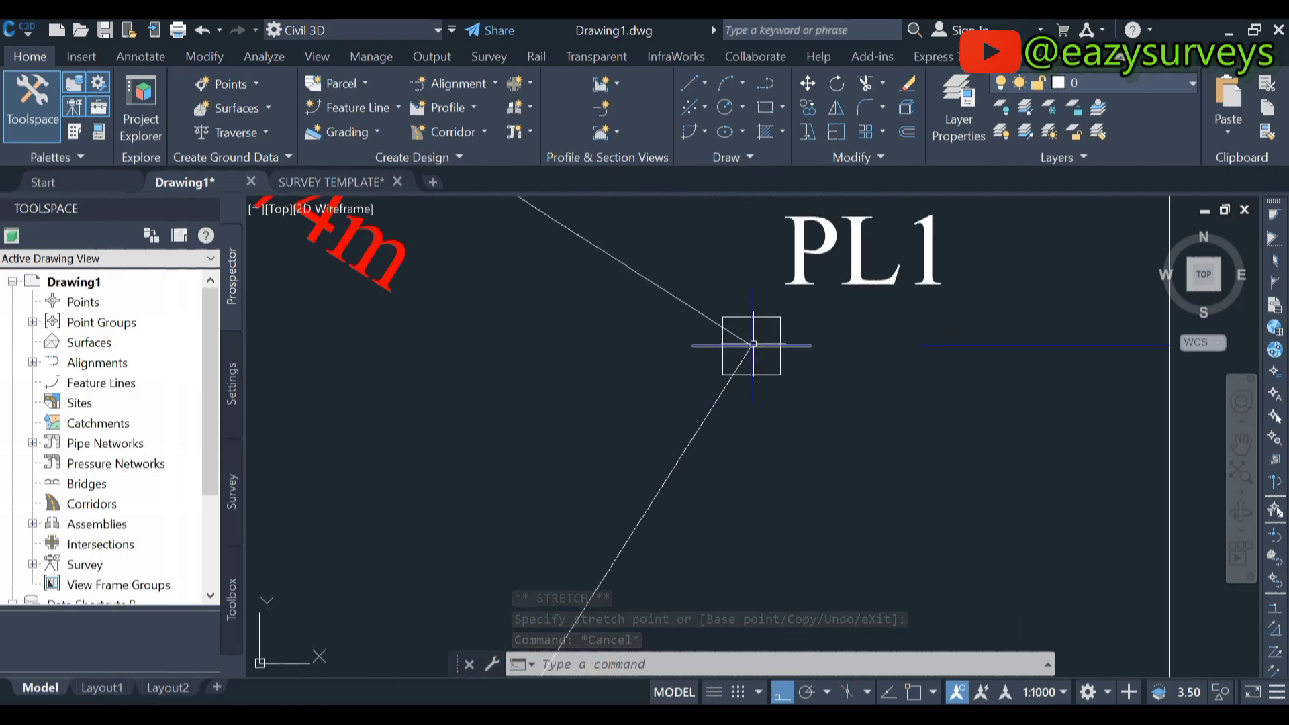
scroll(757, 352, down, 8)
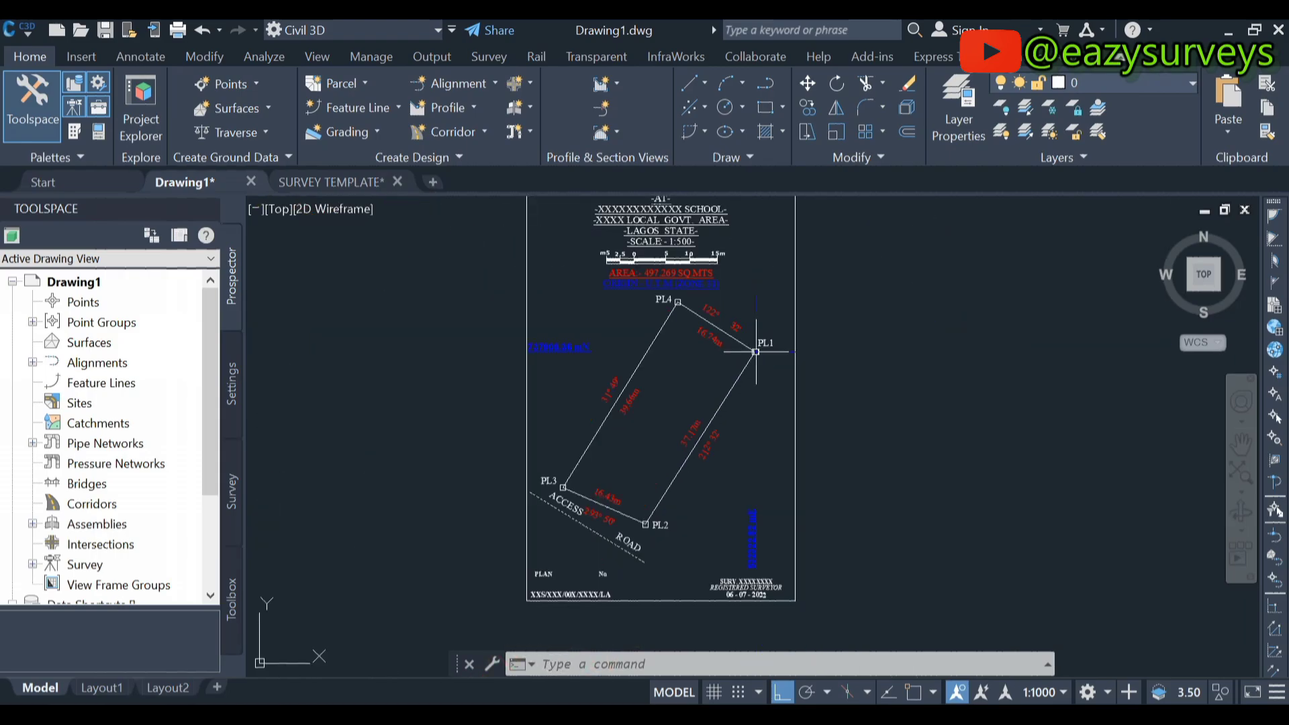
scroll(567, 373, up, 4)
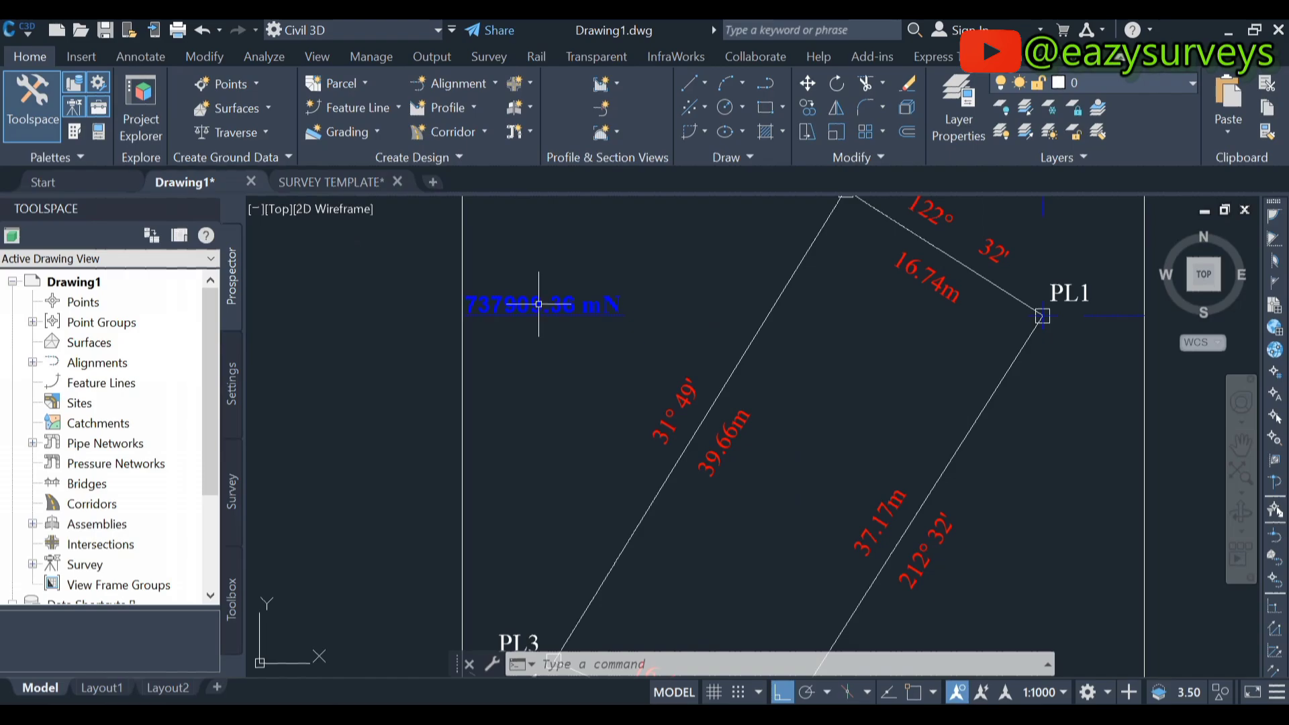
scroll(525, 303, down, 2)
scroll(521, 300, up, 3)
scroll(526, 300, down, 5)
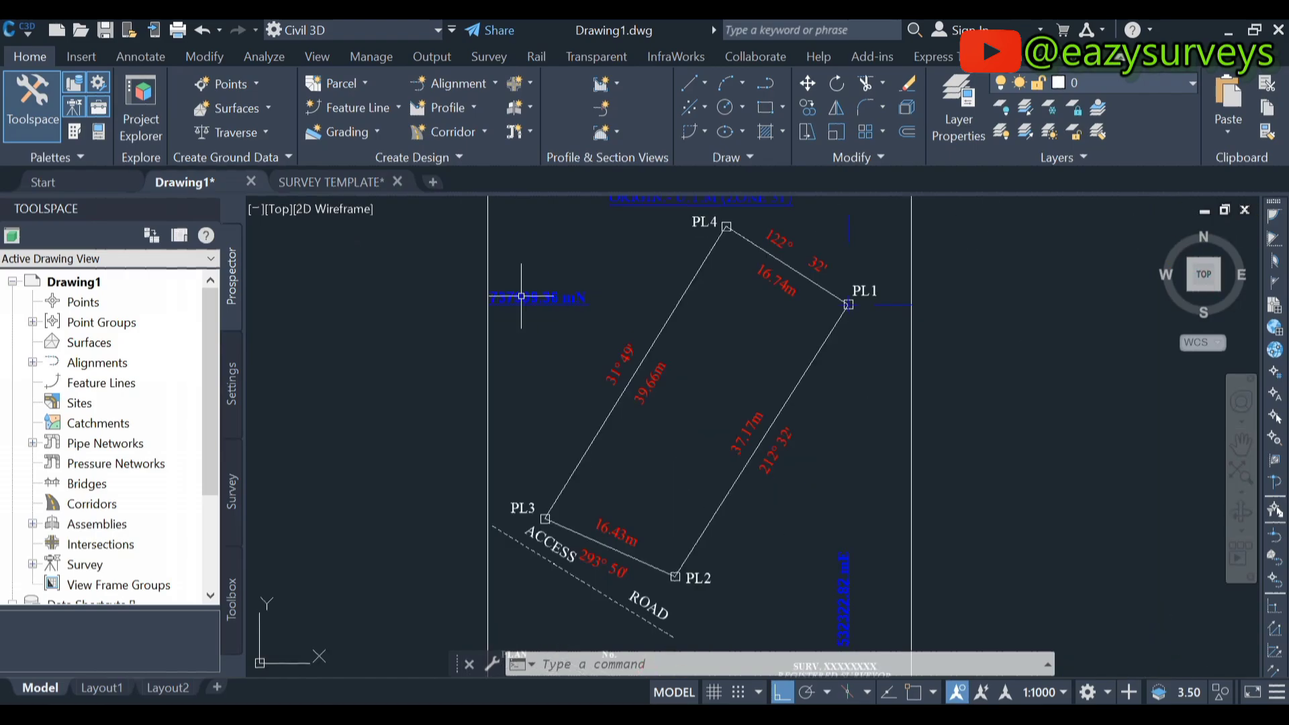
Query the coordinates of corner PL1 with the ID command, snapping to the corner with object snap on
scroll(727, 303, up, 8)
key(Escape)
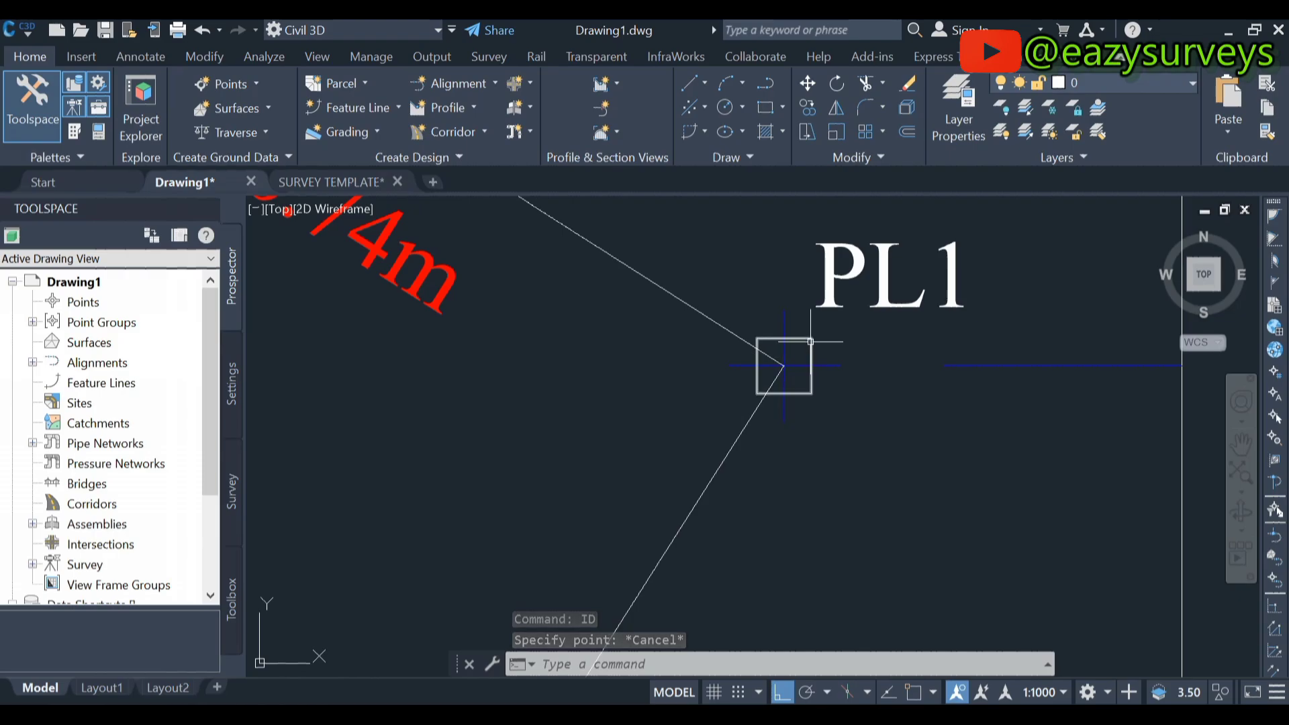
click(640, 660)
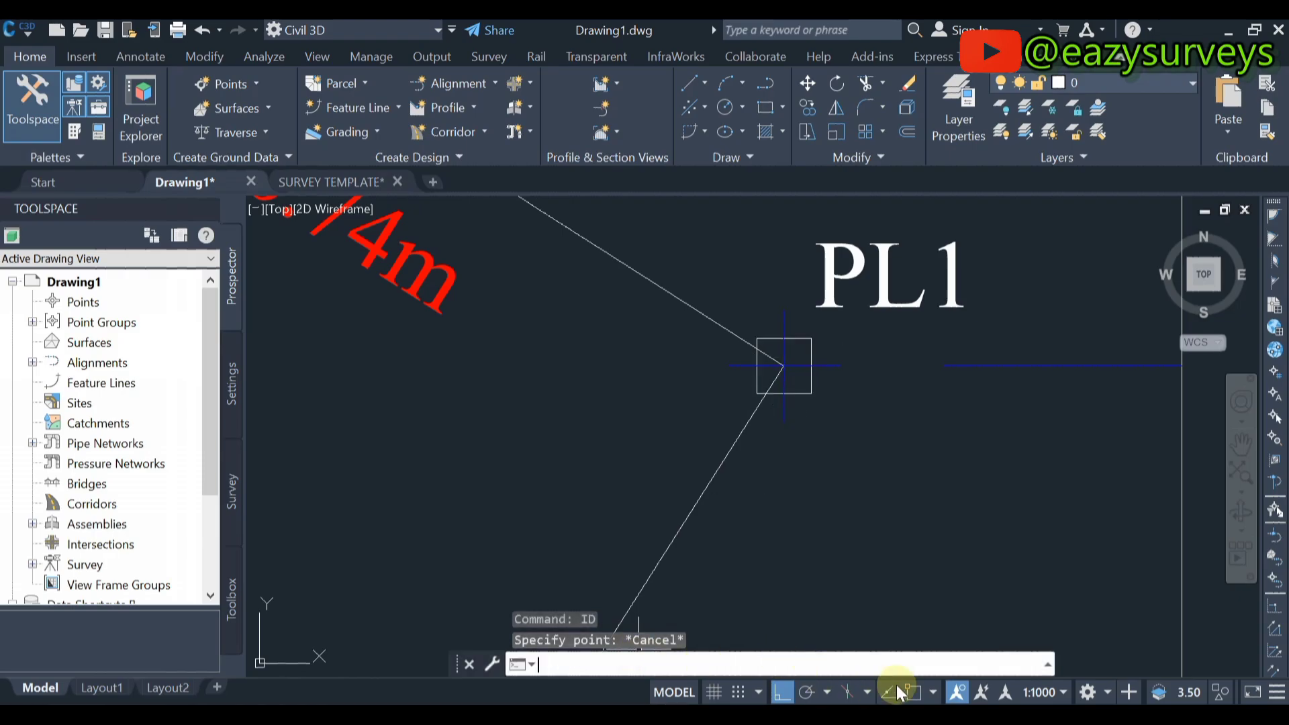
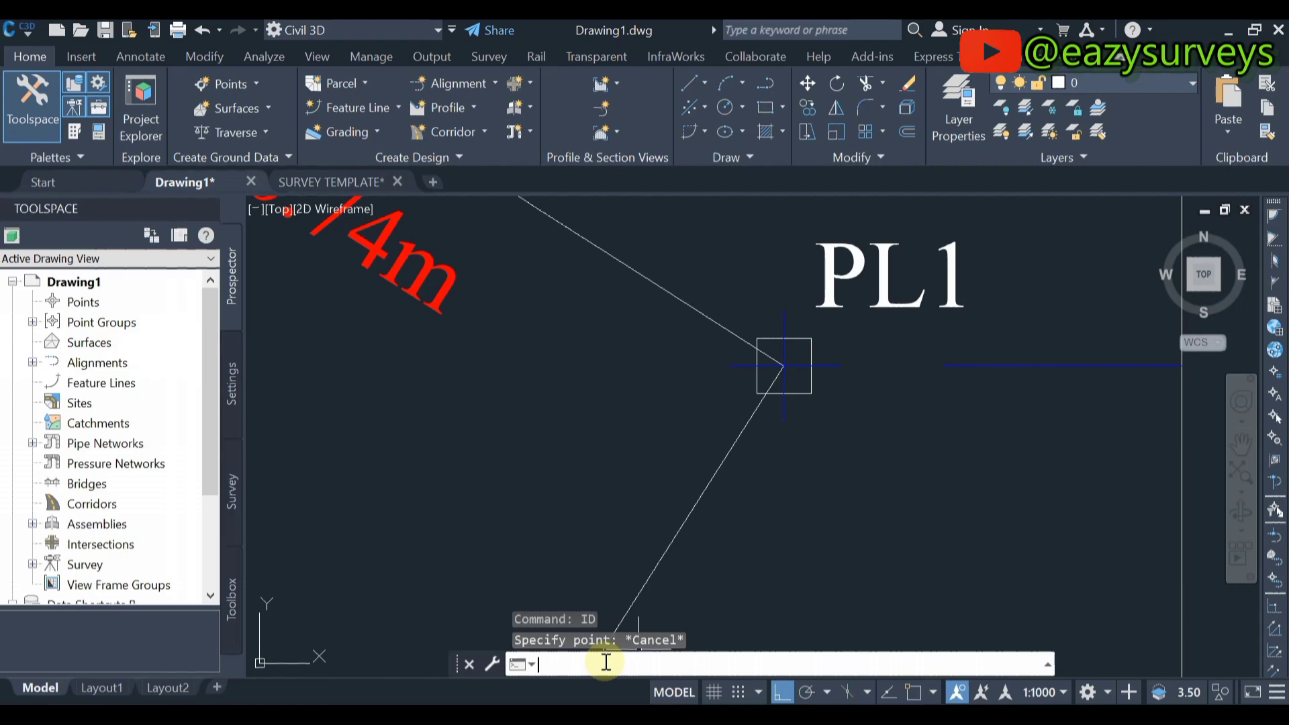
text(ID)
key(Return)
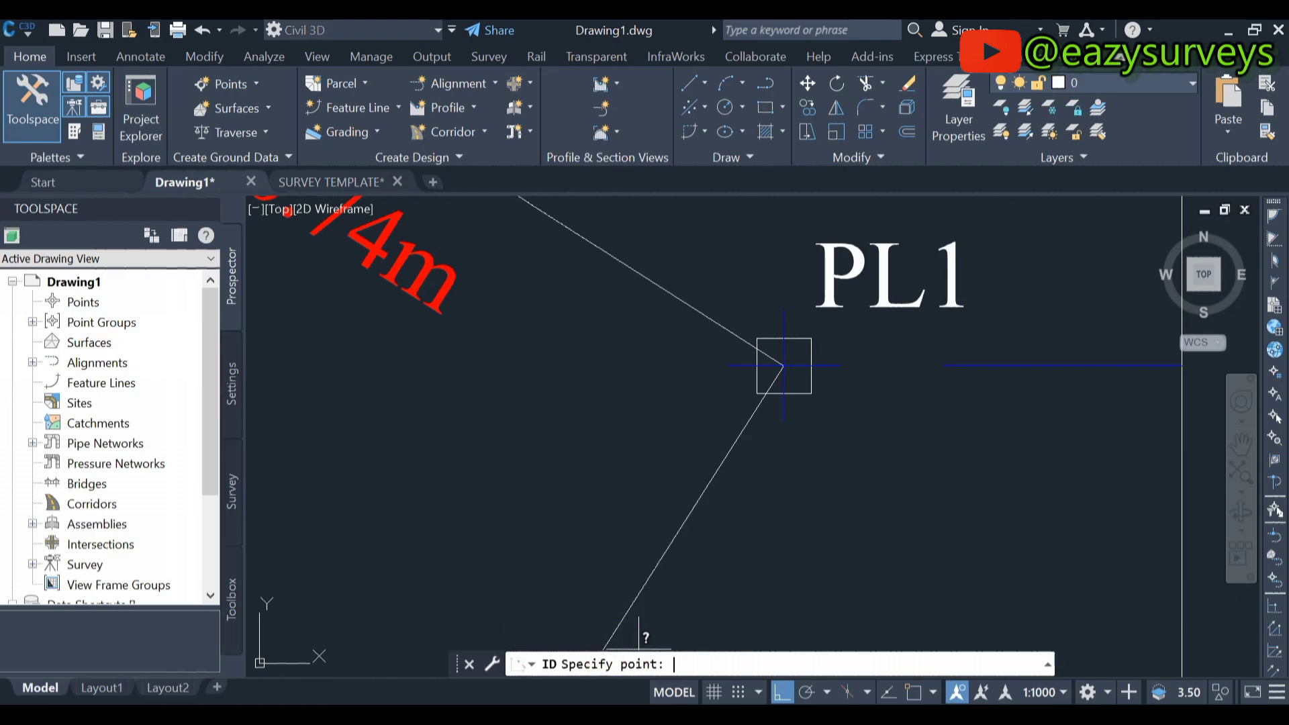
scroll(785, 369, up, 2)
scroll(784, 370, up, 1)
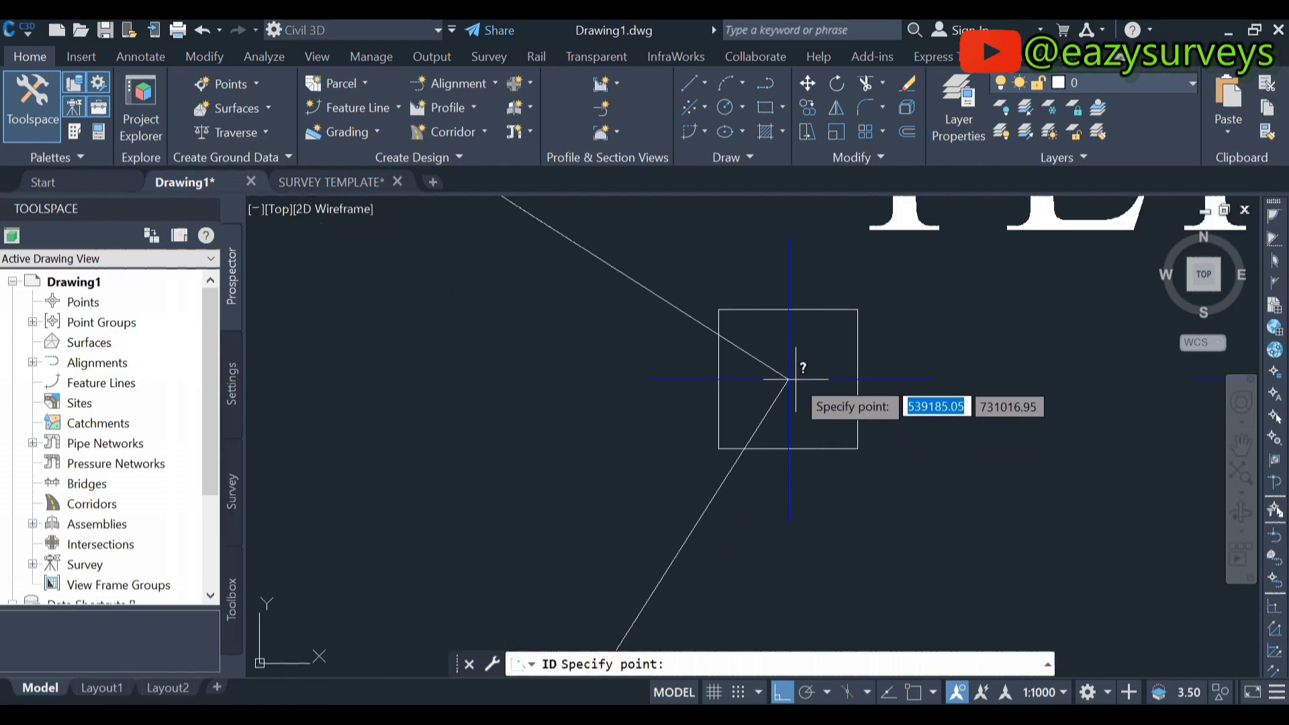
scroll(791, 369, up, 1)
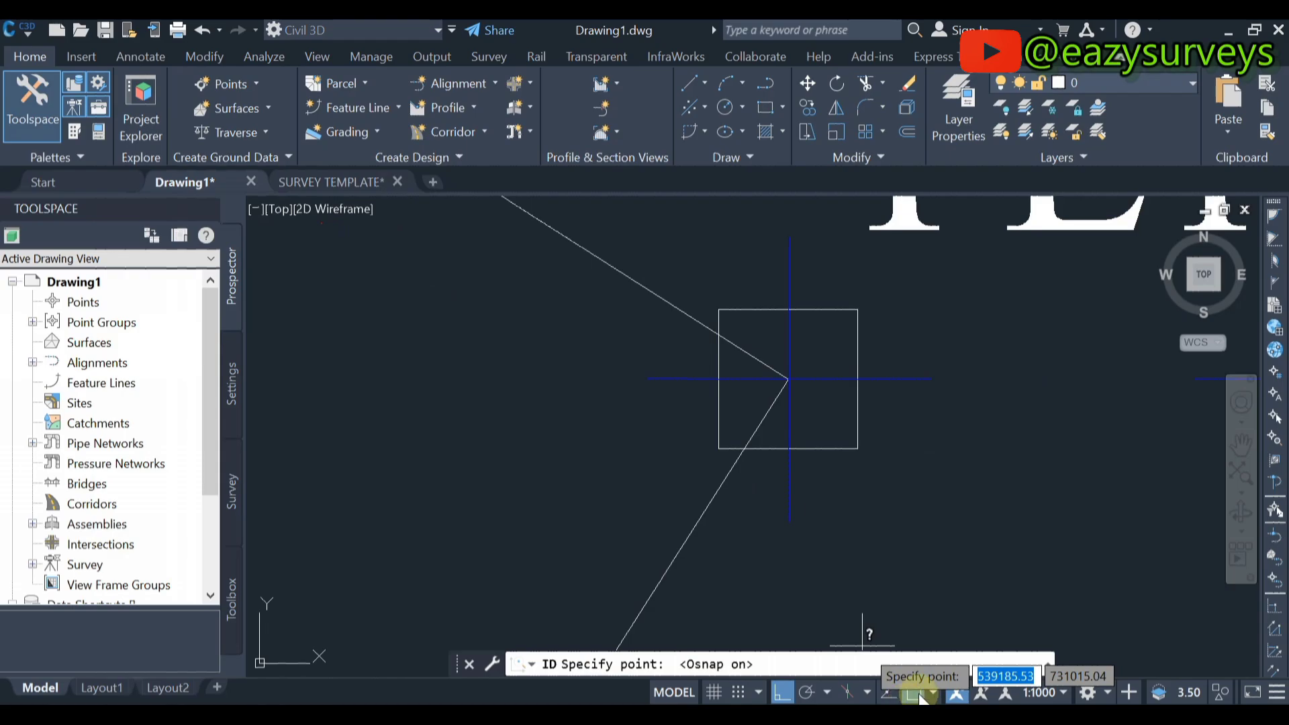
scroll(785, 378, up, 3)
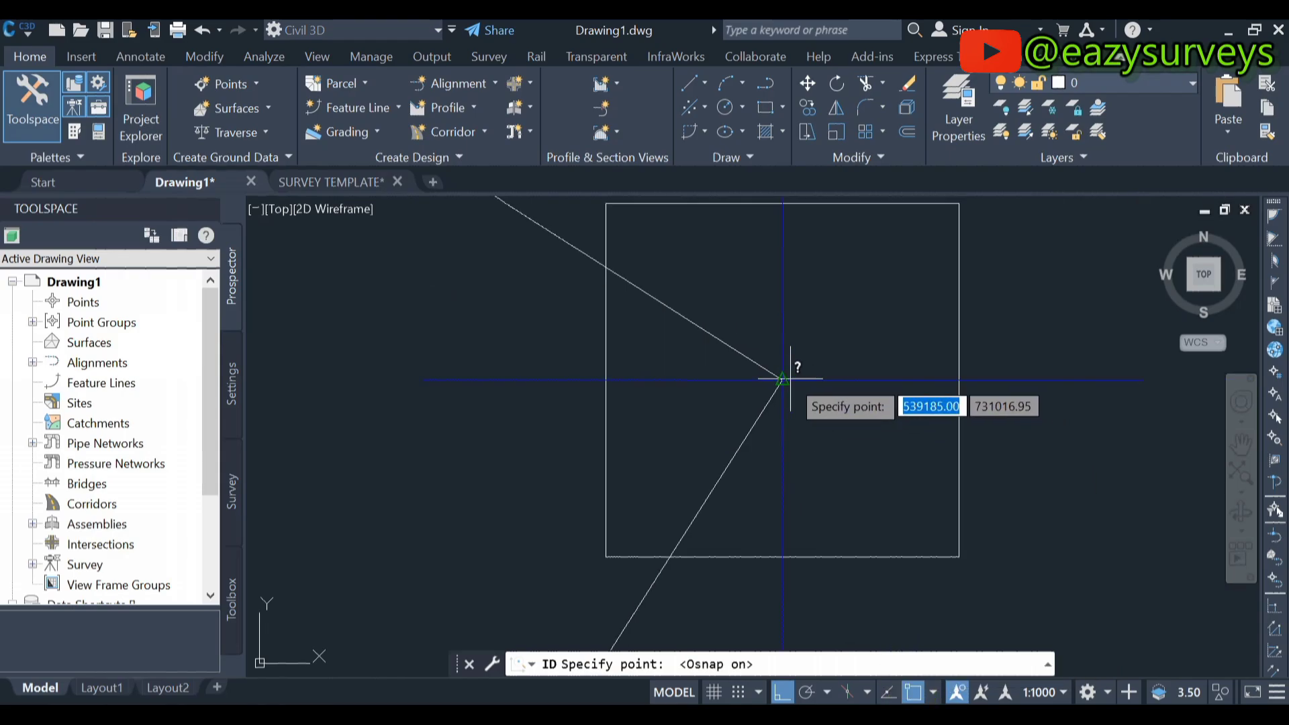
click(781, 380)
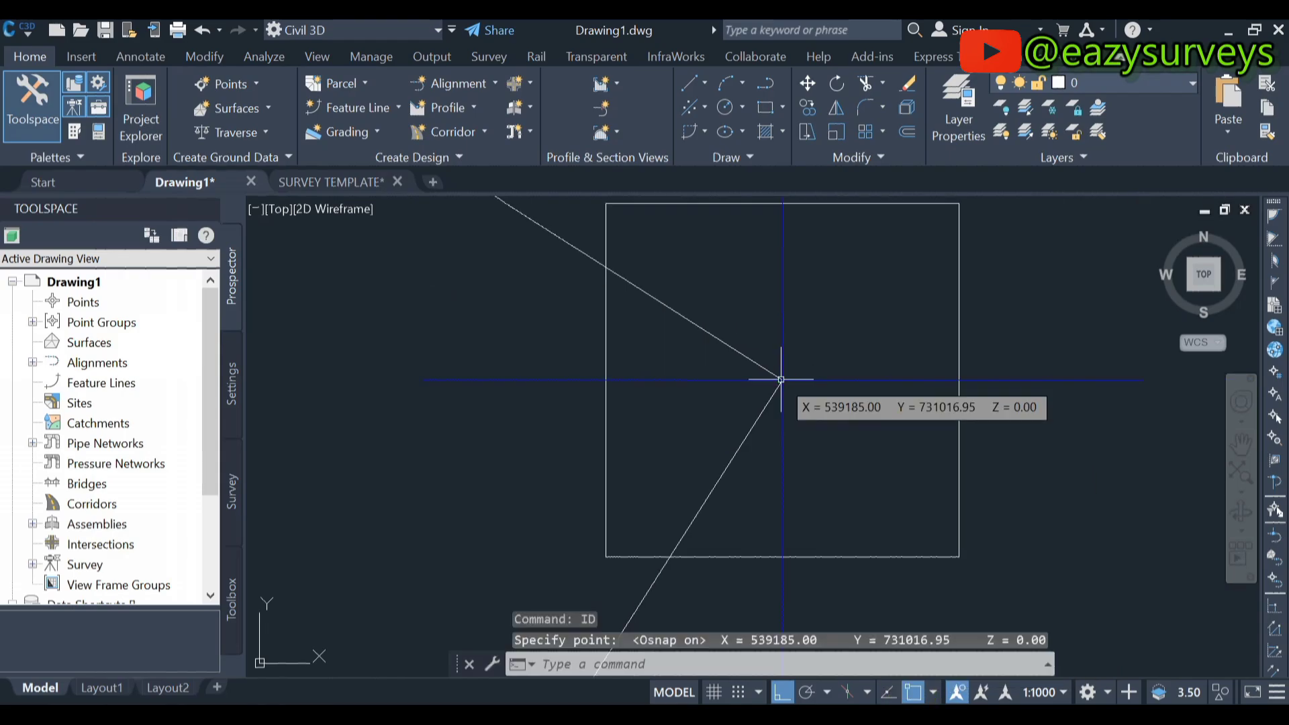
Copy PL1's queried X = 539185.00 and Y = 731016.95 from the command history and paste them as text east of the plan border
click(1047, 660)
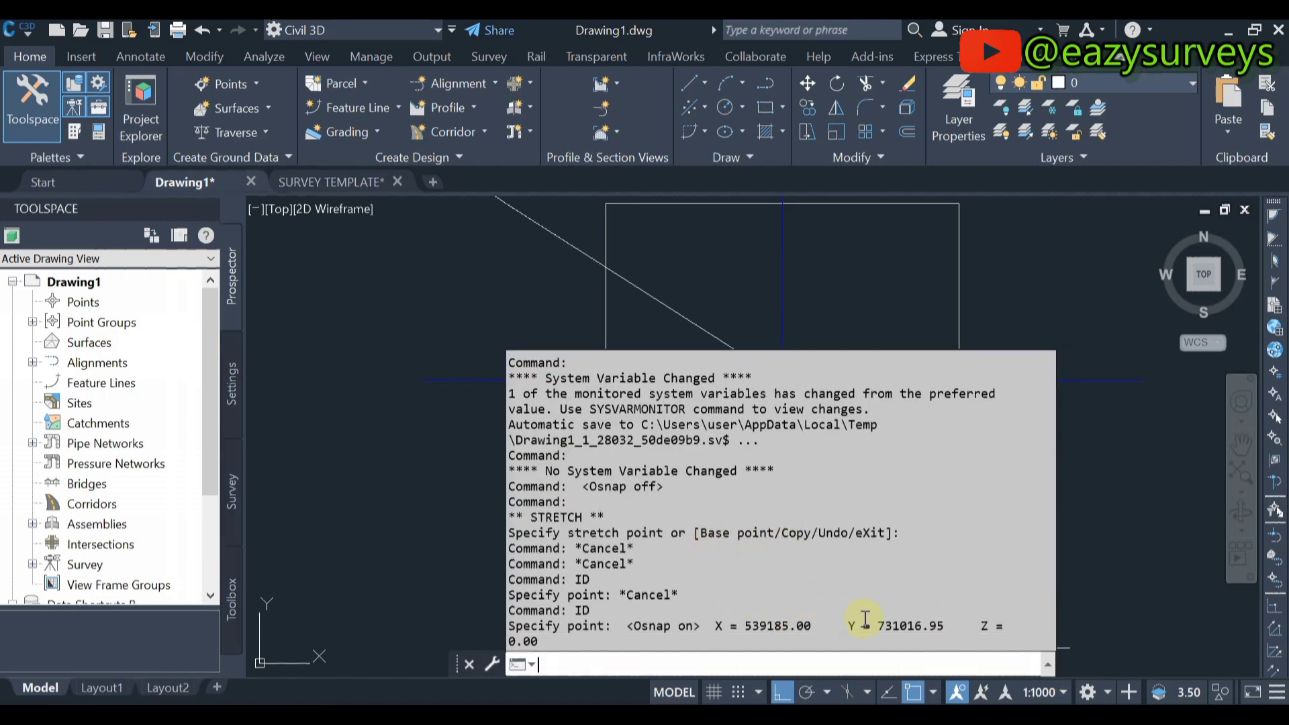
drag(960, 629, 832, 629)
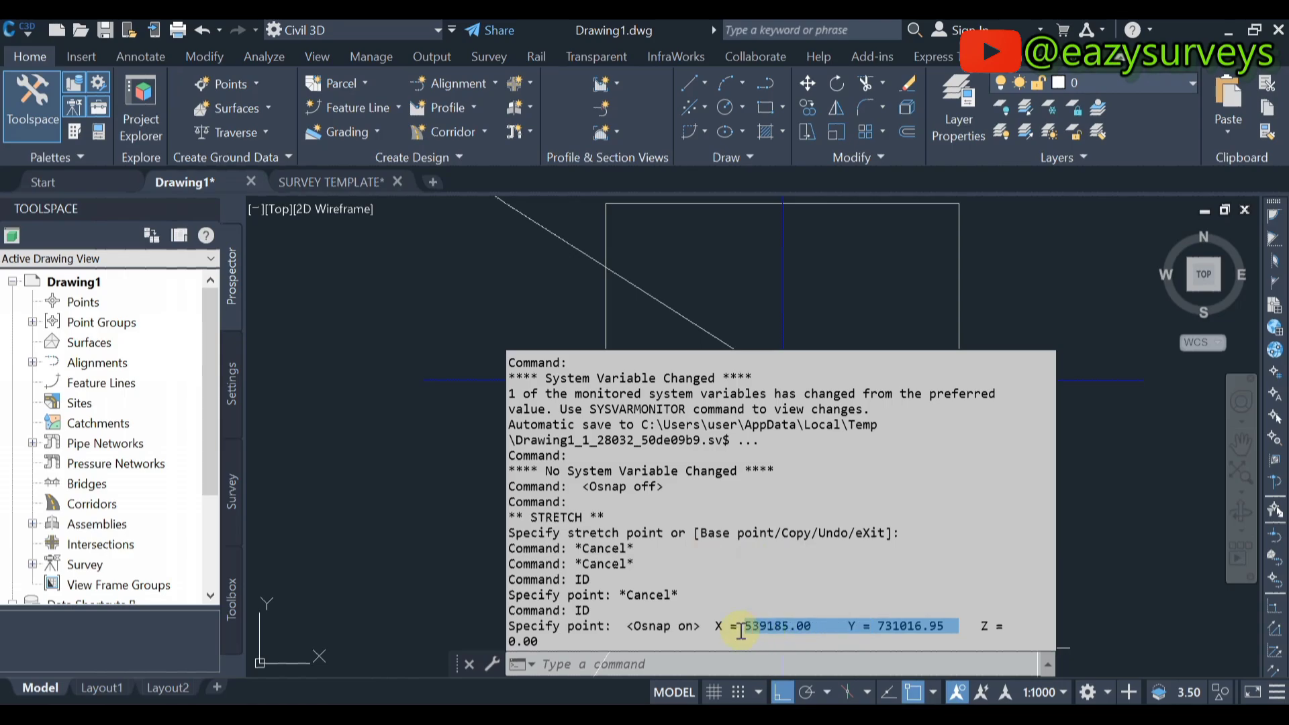
right_click(869, 626)
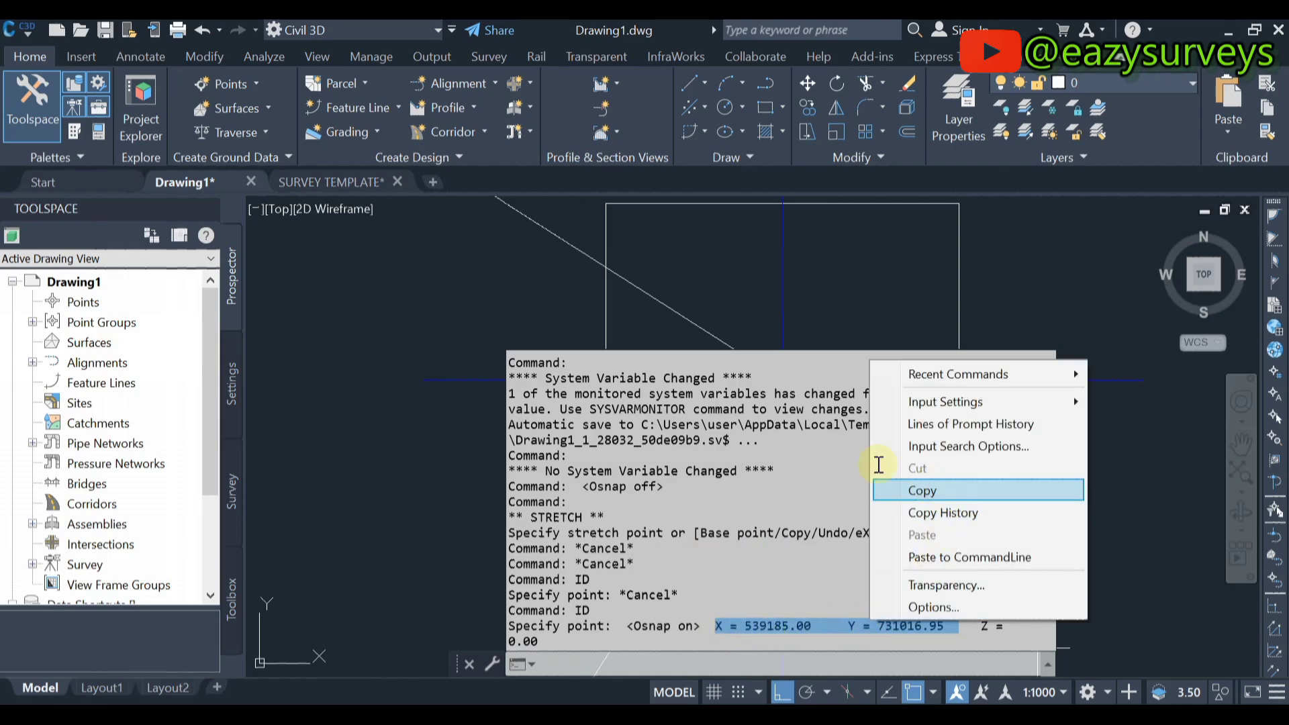
click(930, 489)
scroll(763, 360, up, 5)
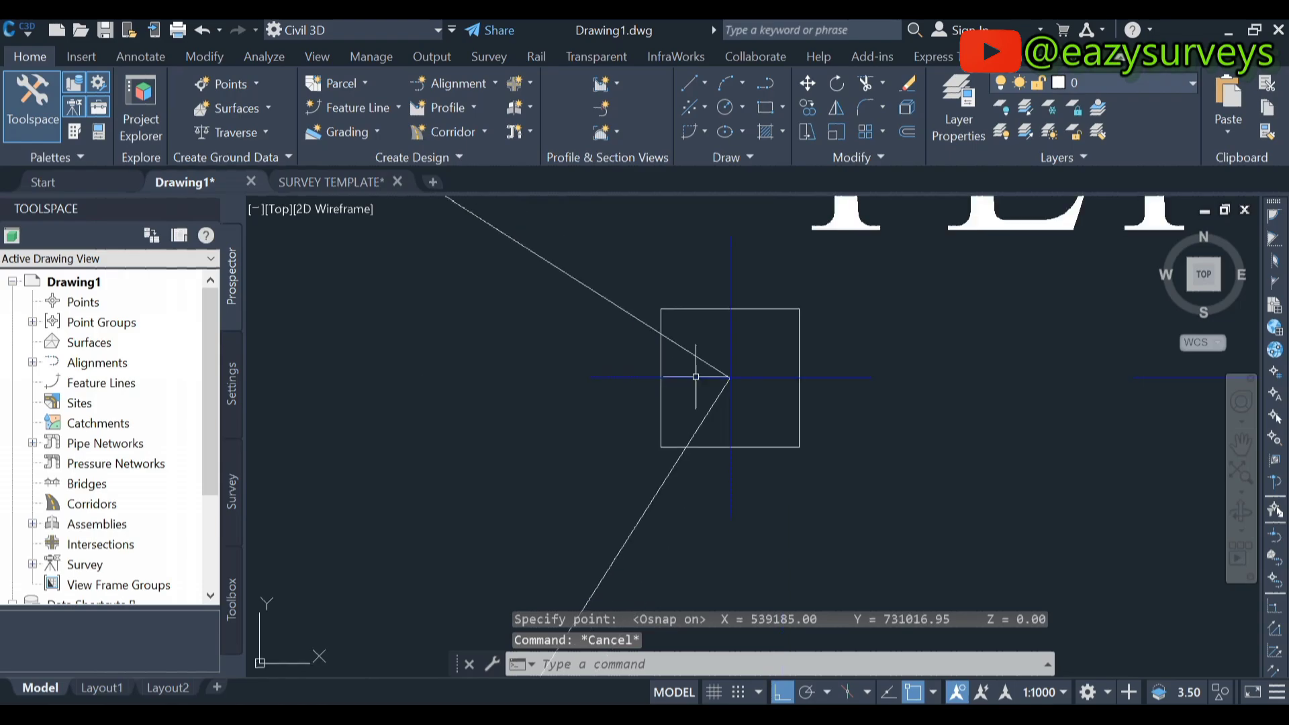
scroll(751, 412, down, 4)
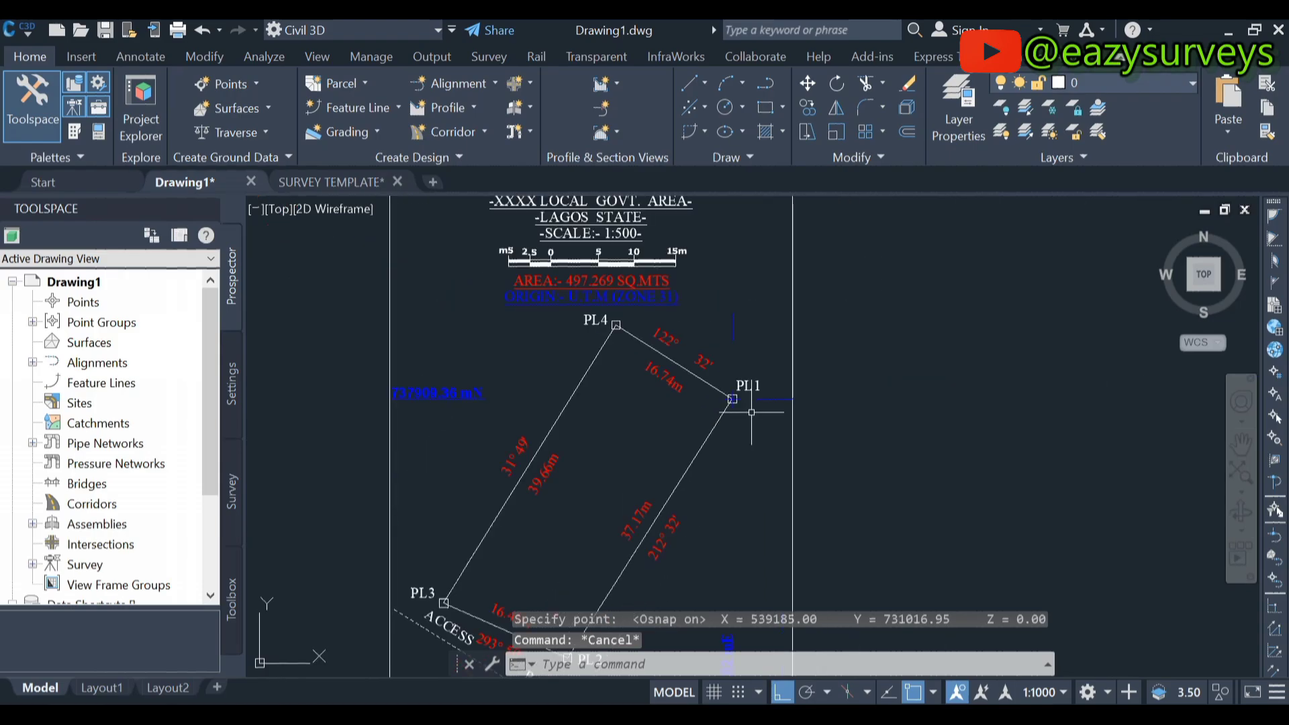
key(ctrl+v)
scroll(947, 422, up, 4)
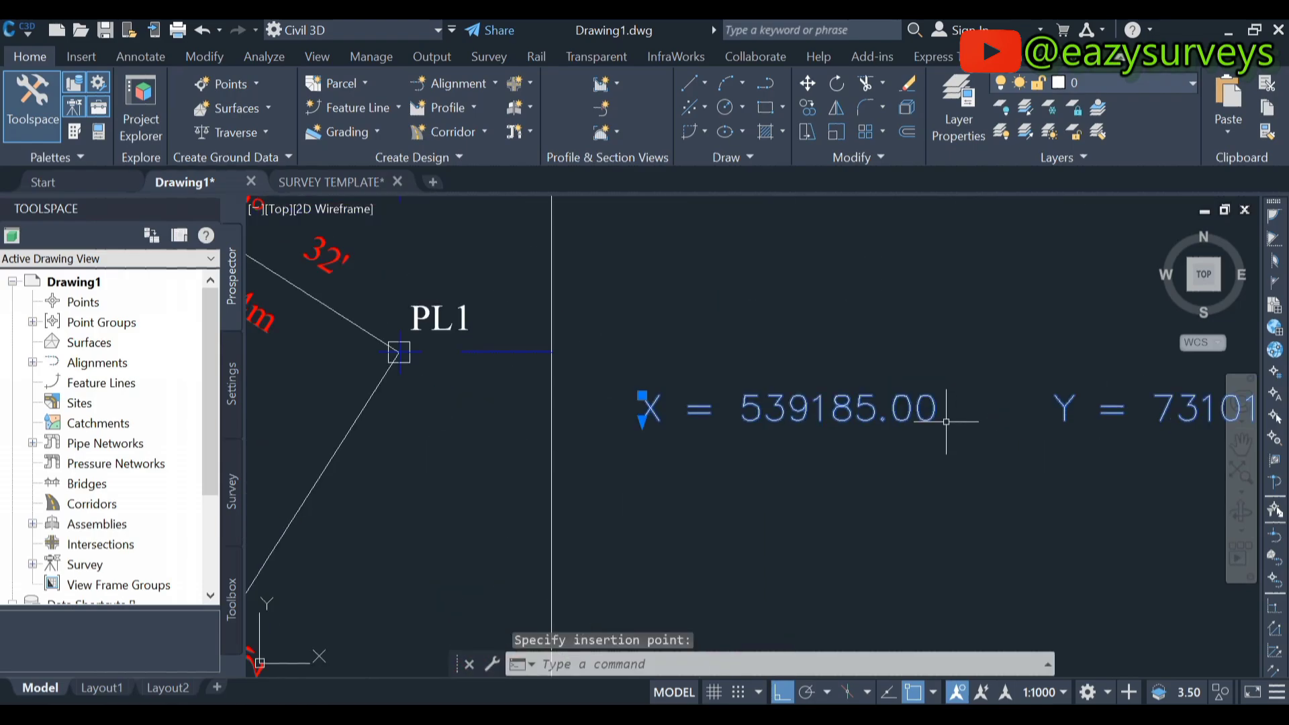
Copy the easting value 539185.00 out of the pasted coordinate text
click(928, 405)
double_click(947, 411)
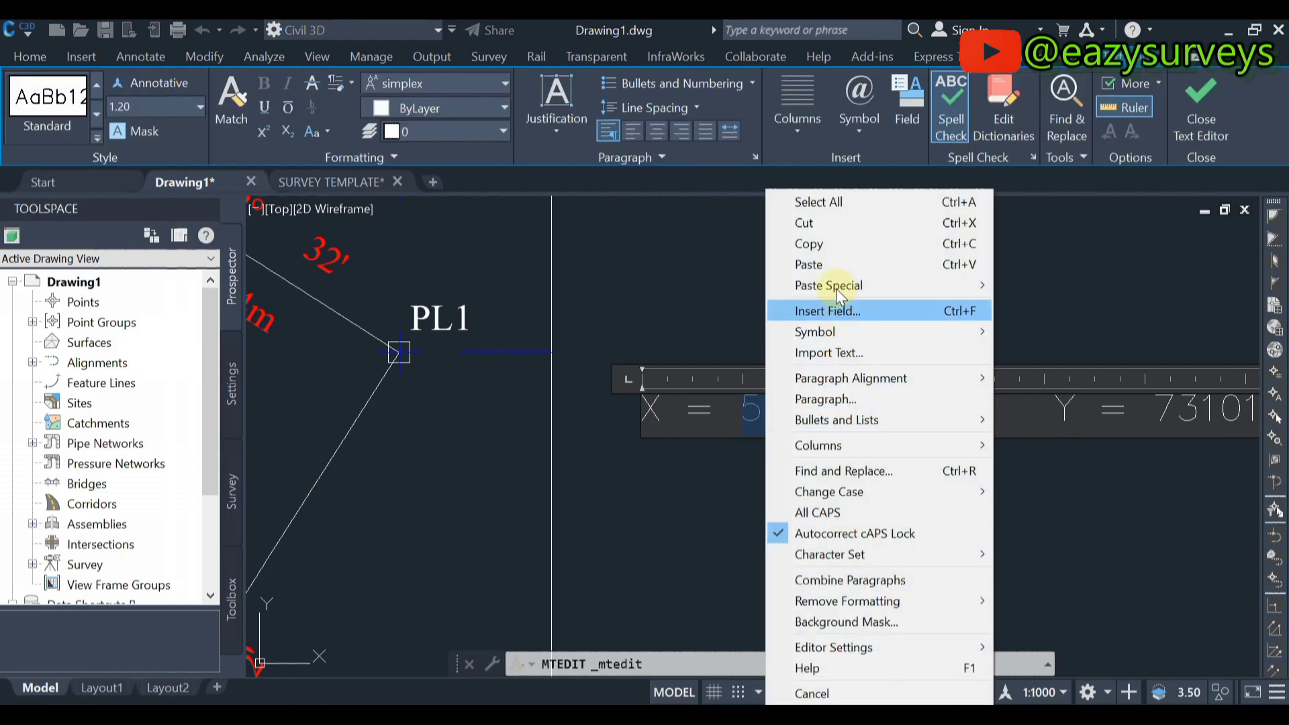
click(828, 243)
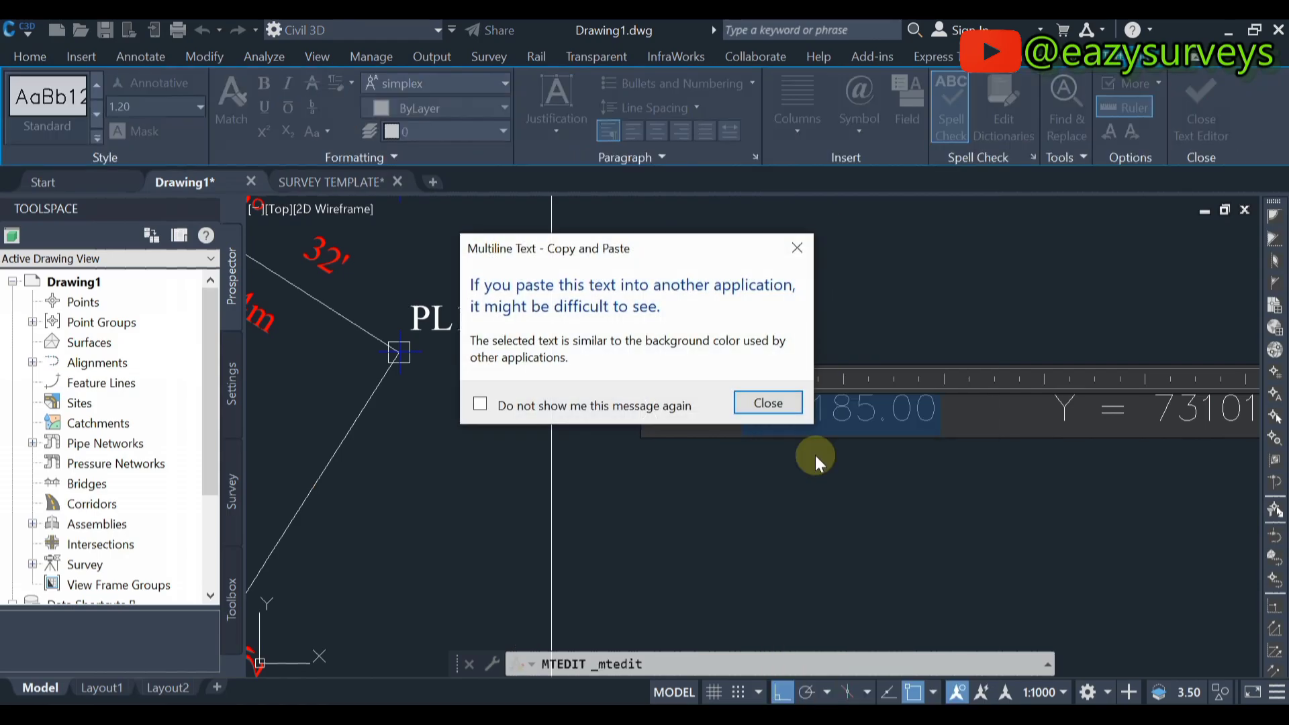
click(769, 404)
click(798, 500)
Replace the number in the vertical blue mE label above the surveyor's name with the copied easting 539185.00
scroll(754, 463, down, 5)
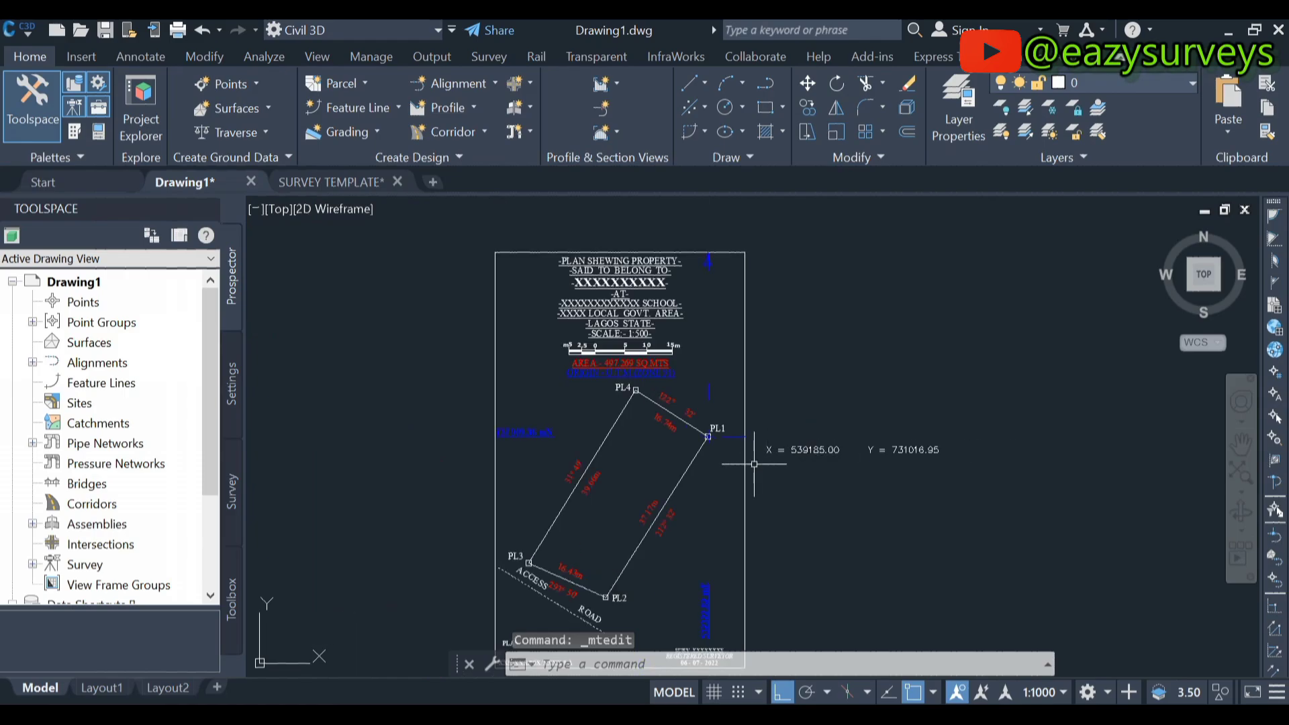
scroll(705, 596, up, 6)
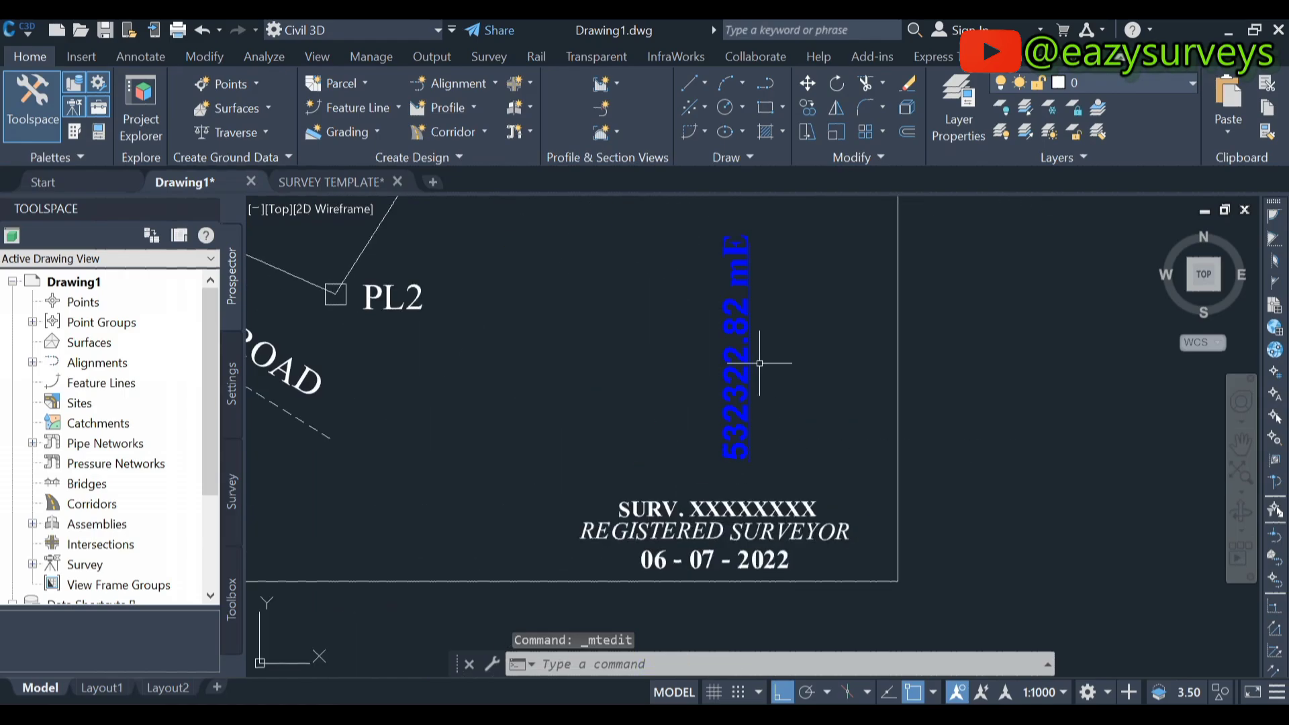
double_click(759, 362)
click(888, 474)
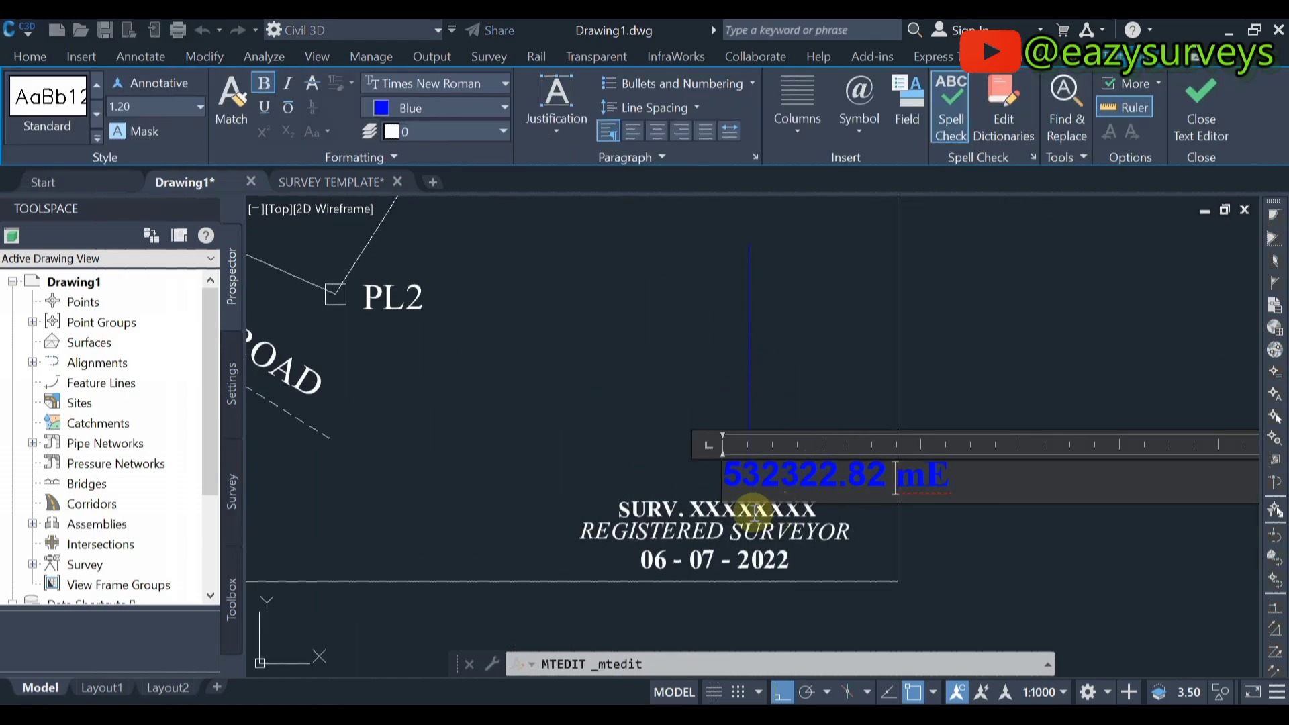
drag(754, 514, 708, 513)
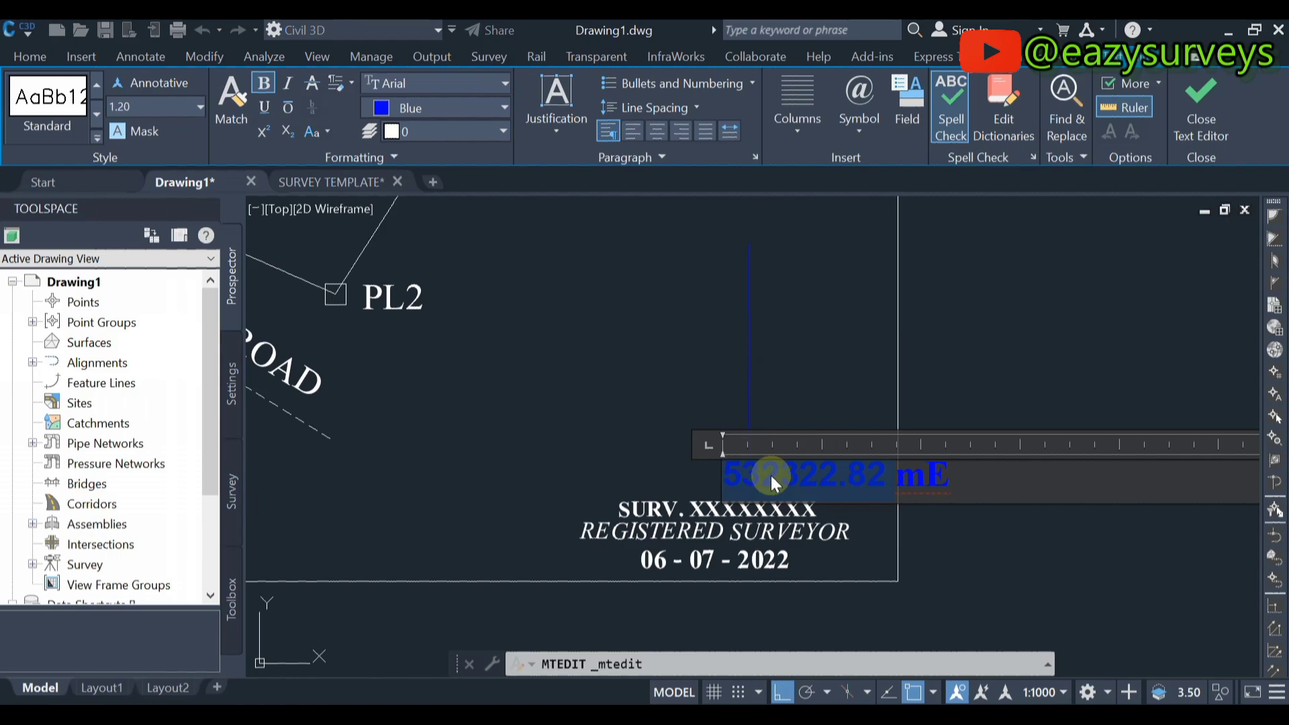
key(ctrl+v)
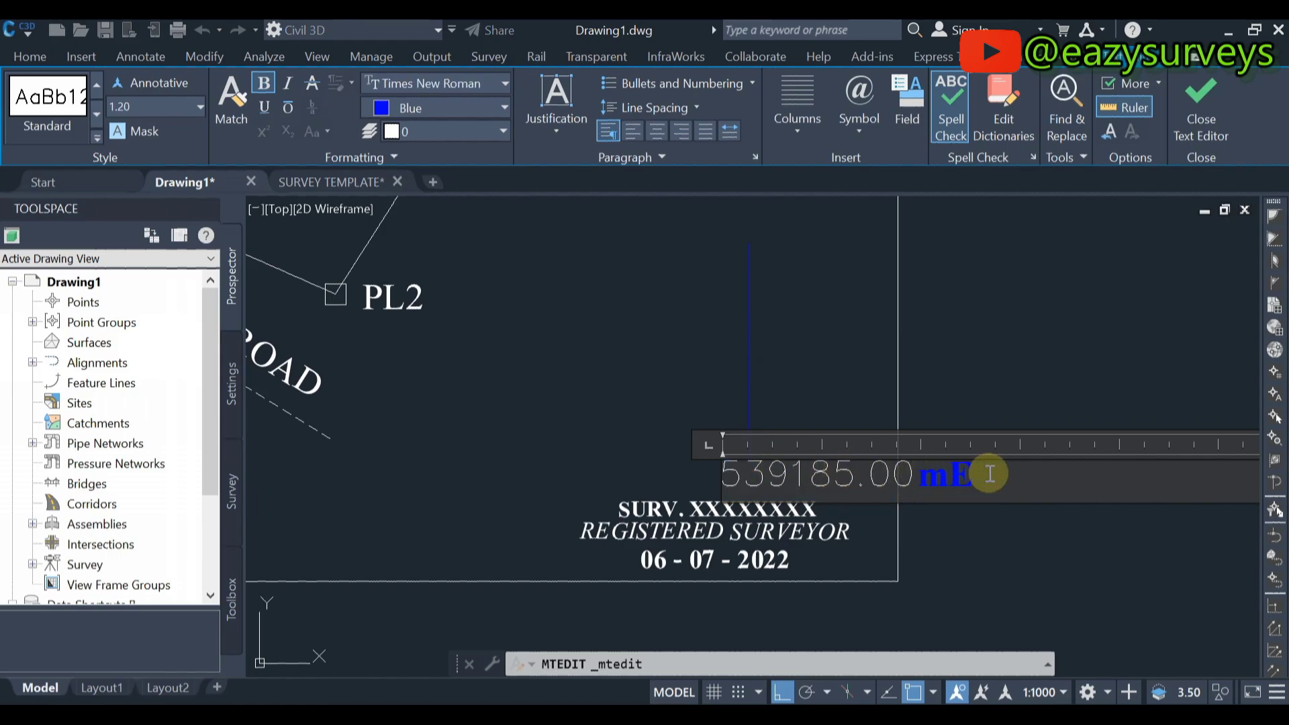
Format the whole easting label as bold blue Times New Roman, with a space before mE
drag(987, 470, 769, 489)
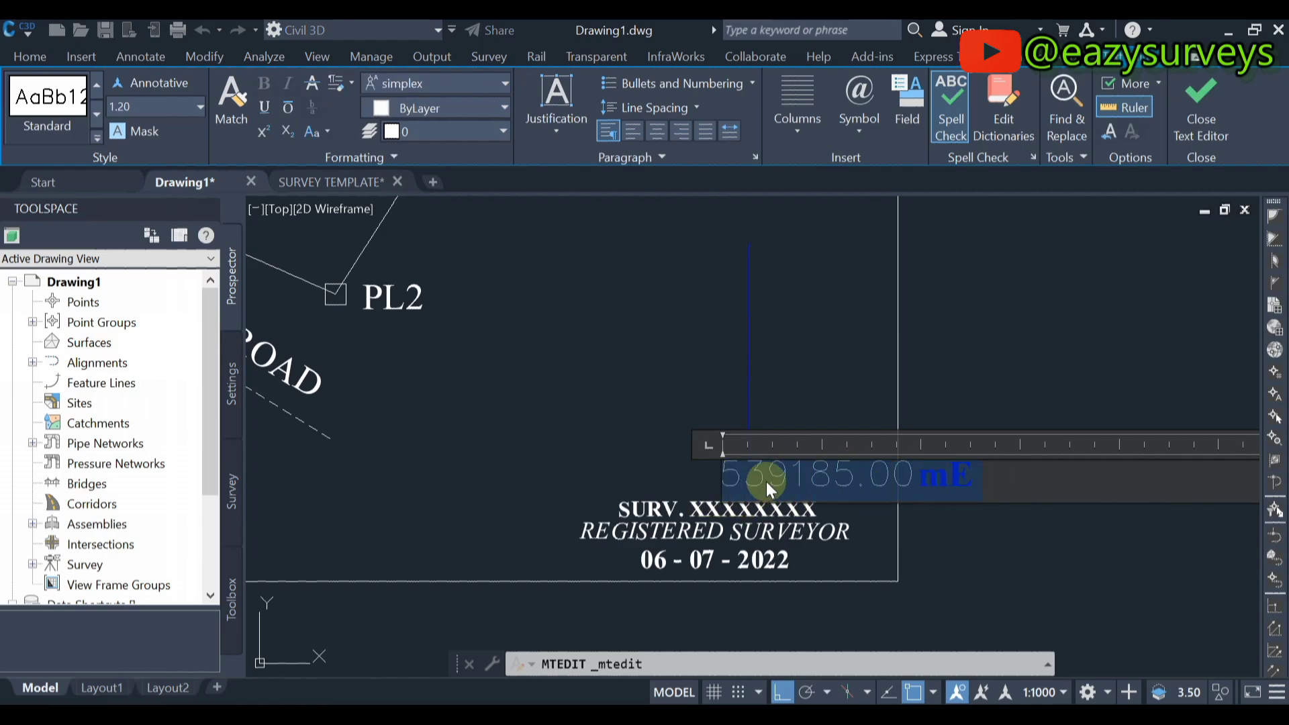
click(458, 78)
scroll(462, 112, down, 10)
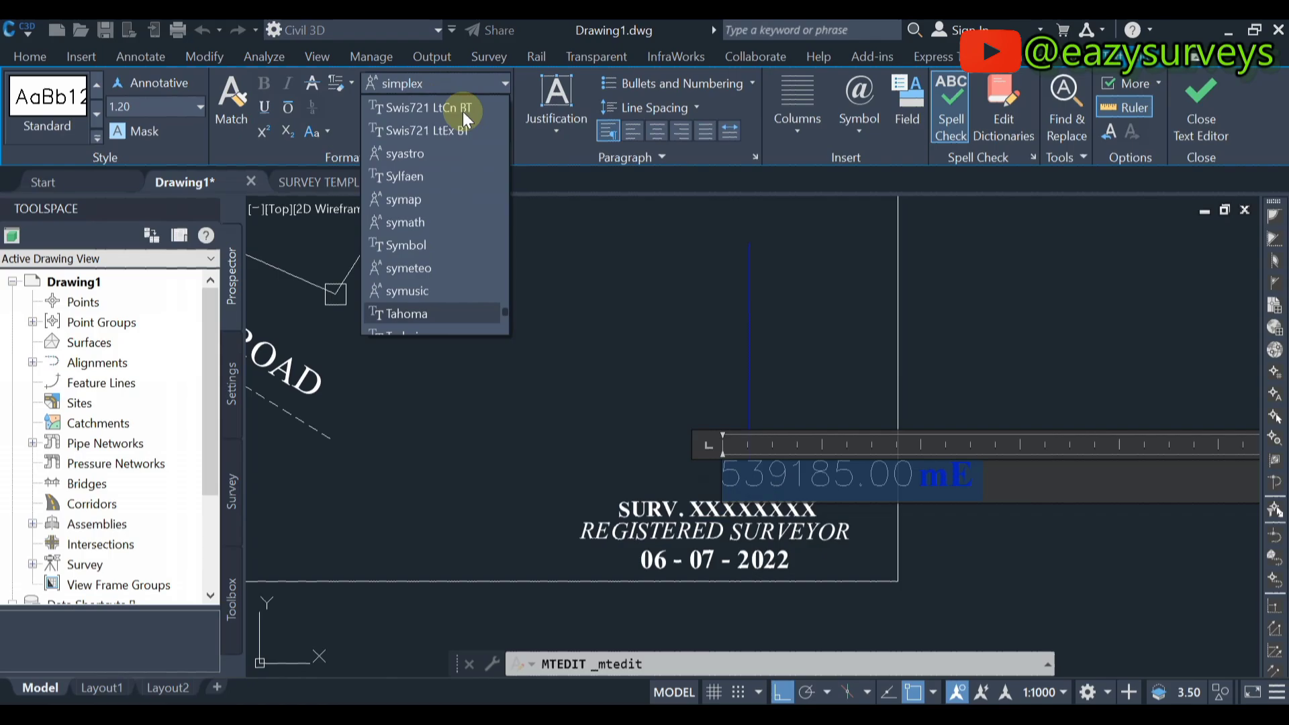
scroll(449, 253, down, 3)
click(446, 253)
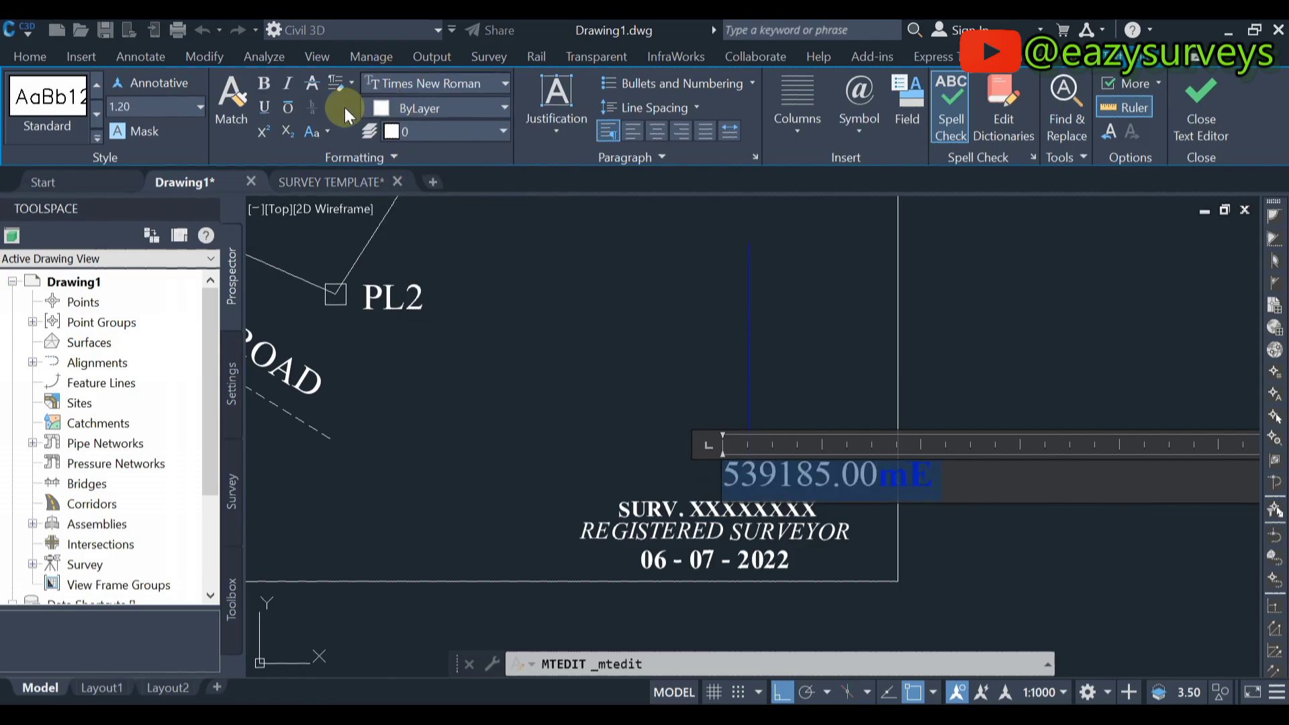
click(437, 107)
click(454, 315)
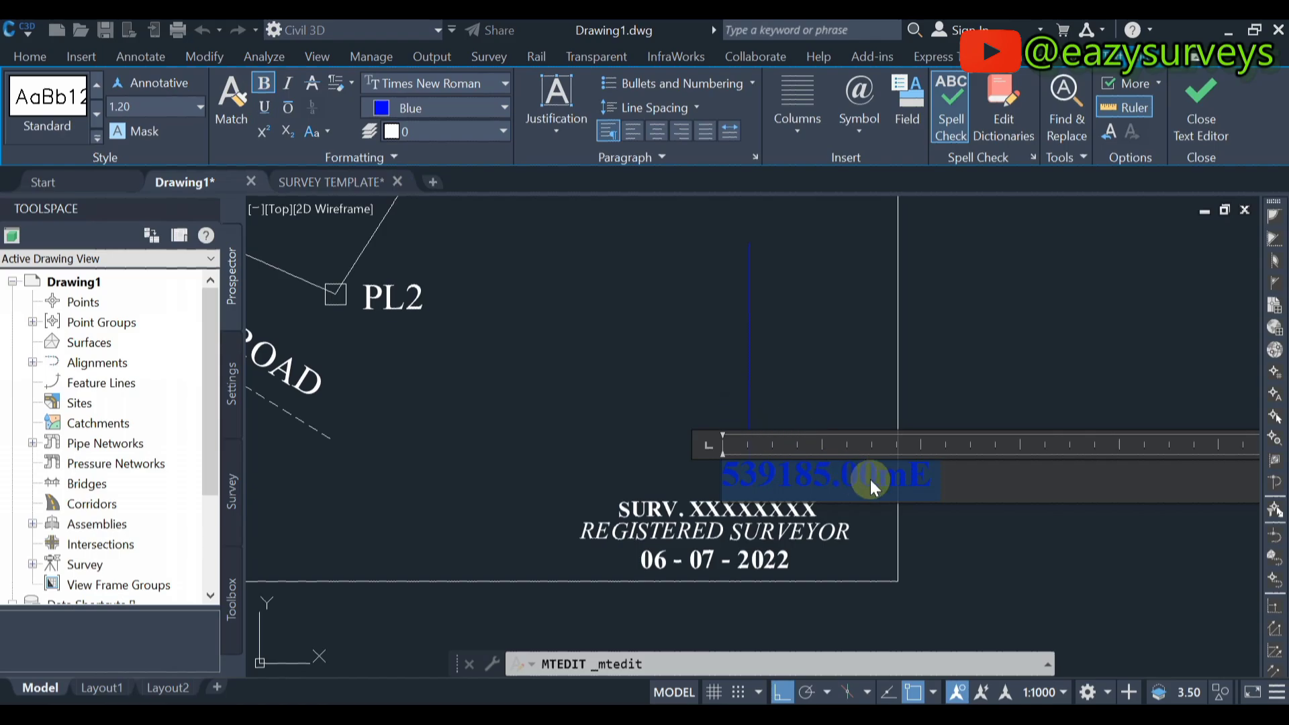
click(921, 476)
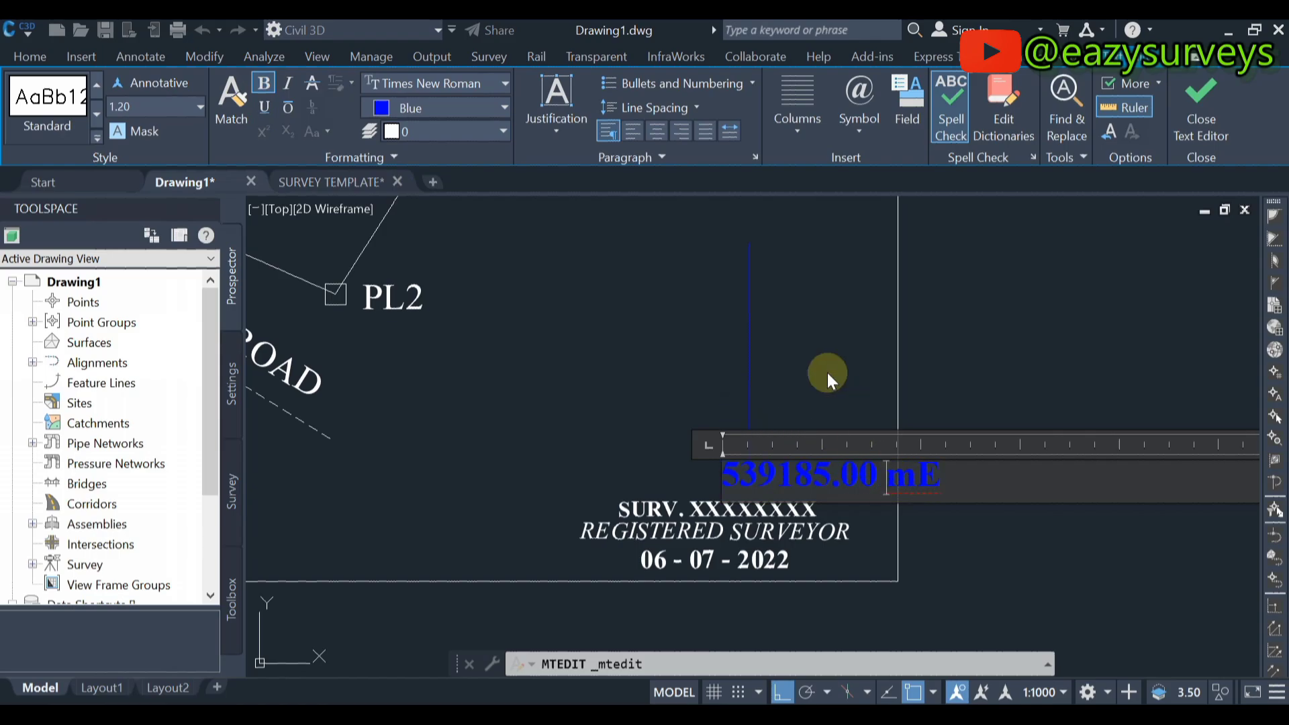
click(819, 326)
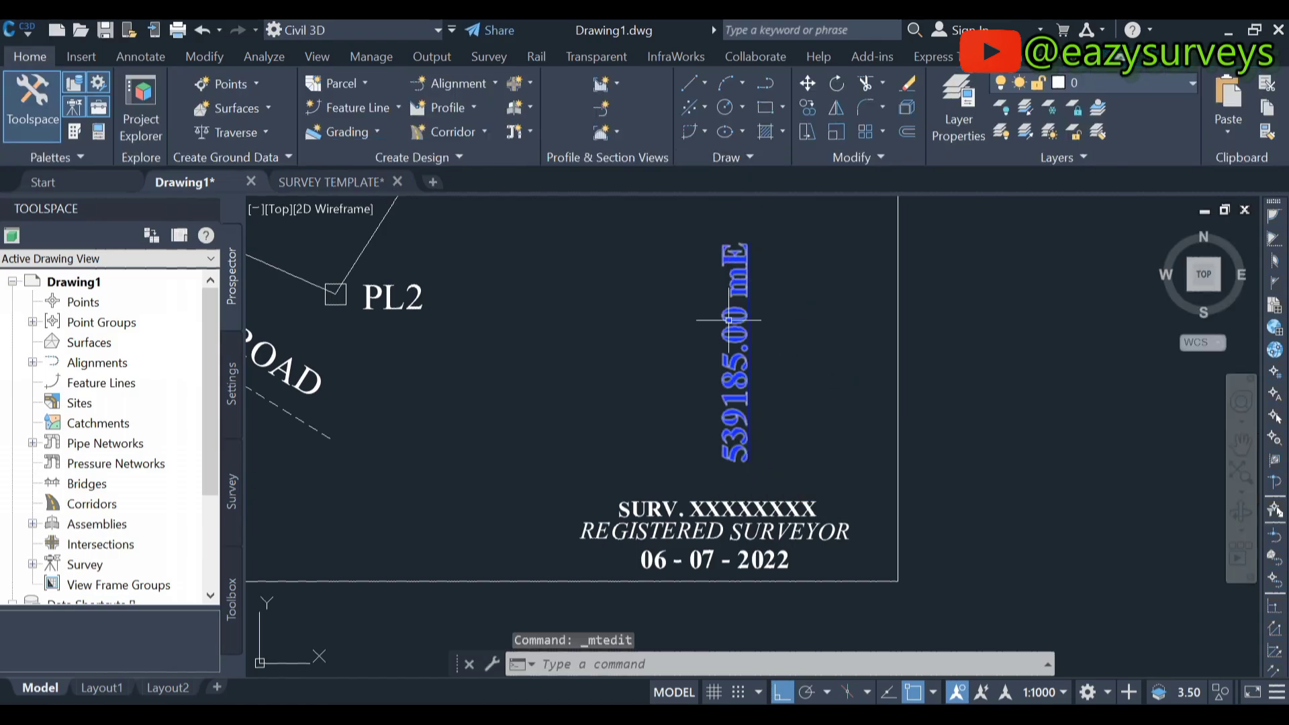
Copy the northing value 731016.95 out of the pasted coordinate text east of the plan
scroll(739, 397, down, 5)
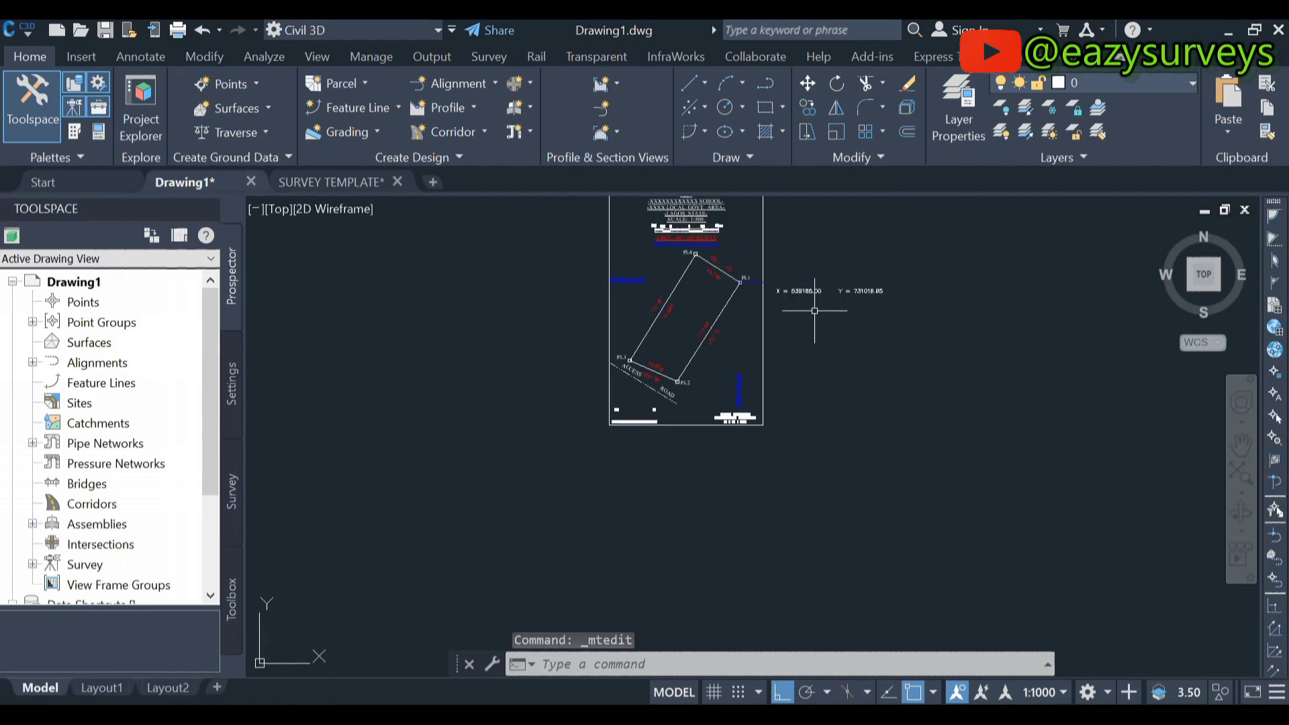
scroll(863, 273, up, 5)
click(929, 310)
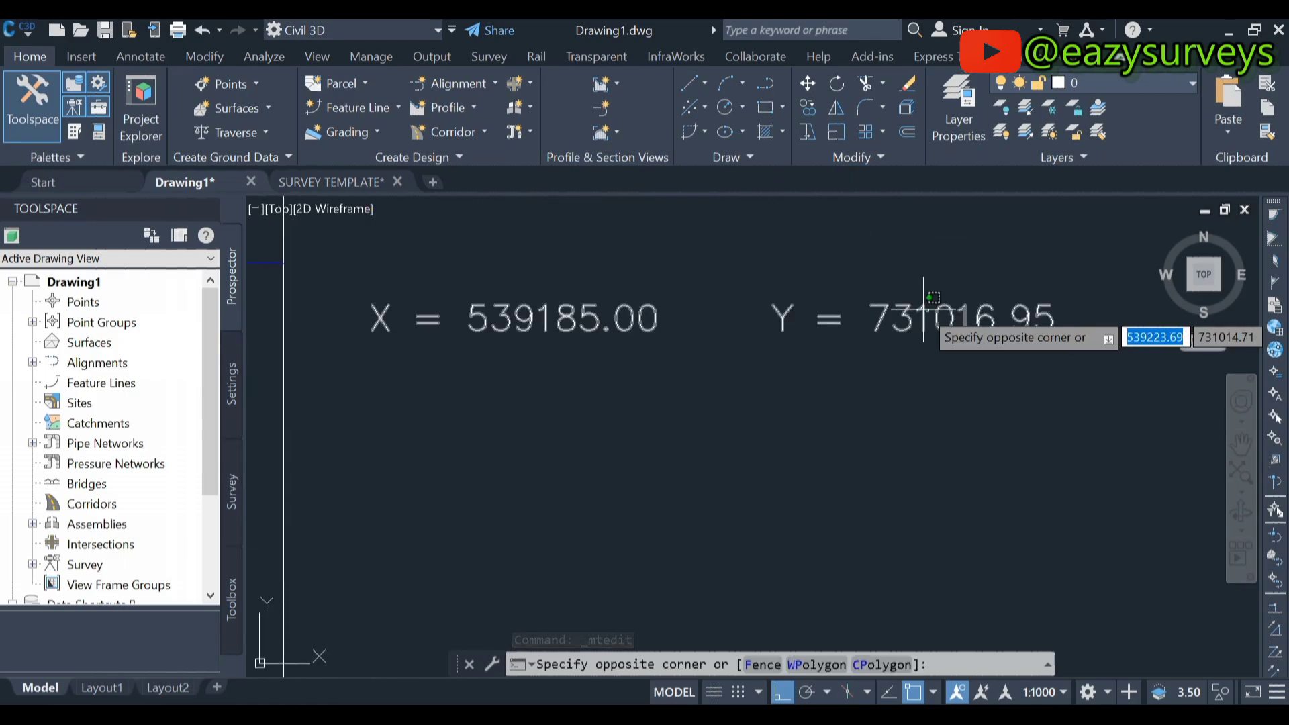
double_click(925, 303)
drag(1055, 318, 871, 337)
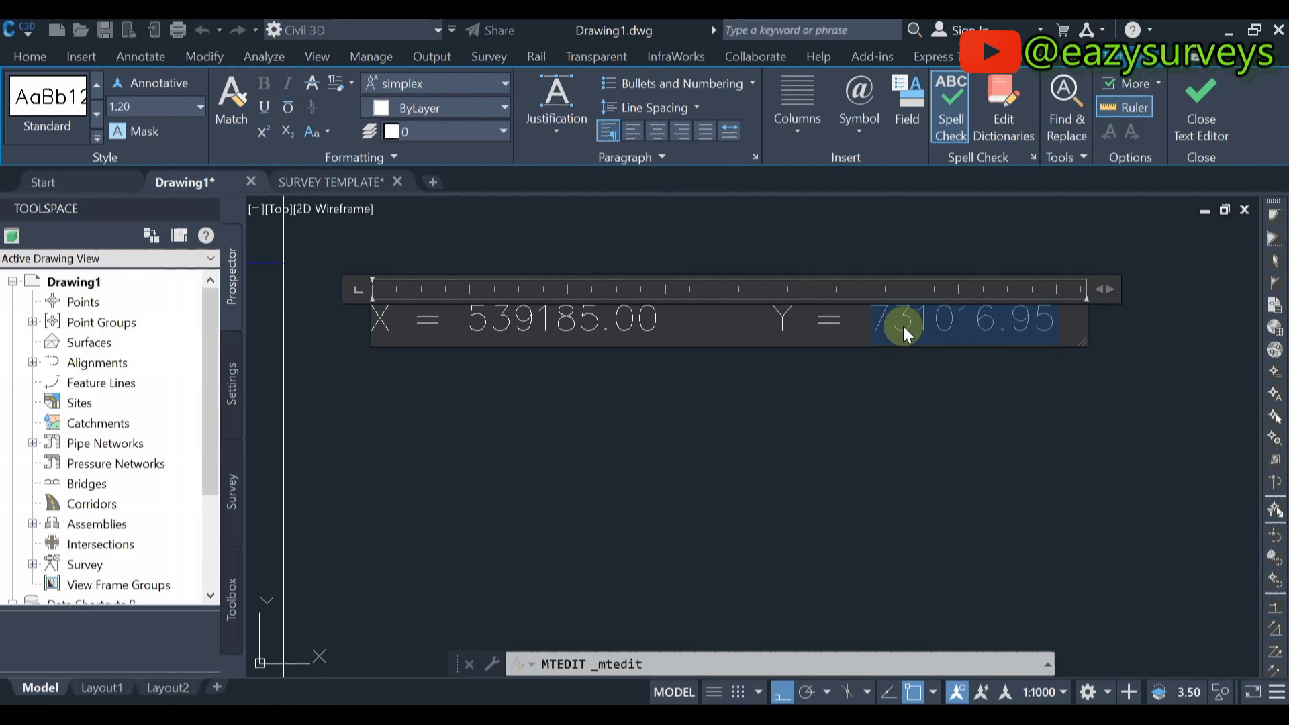
key(ctrl+c)
click(768, 403)
click(768, 434)
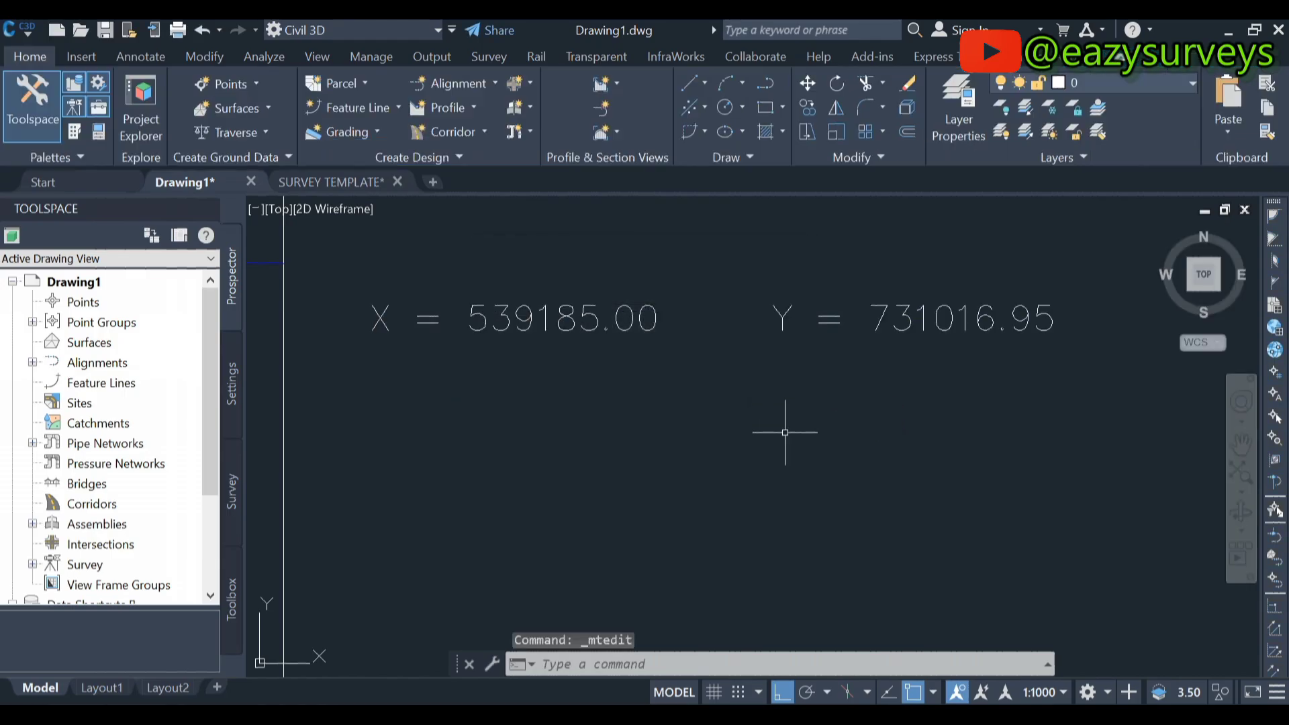
Replace the number in the blue mN label on the west border with the copied northing 731016.95
scroll(648, 433, down, 5)
scroll(449, 391, up, 5)
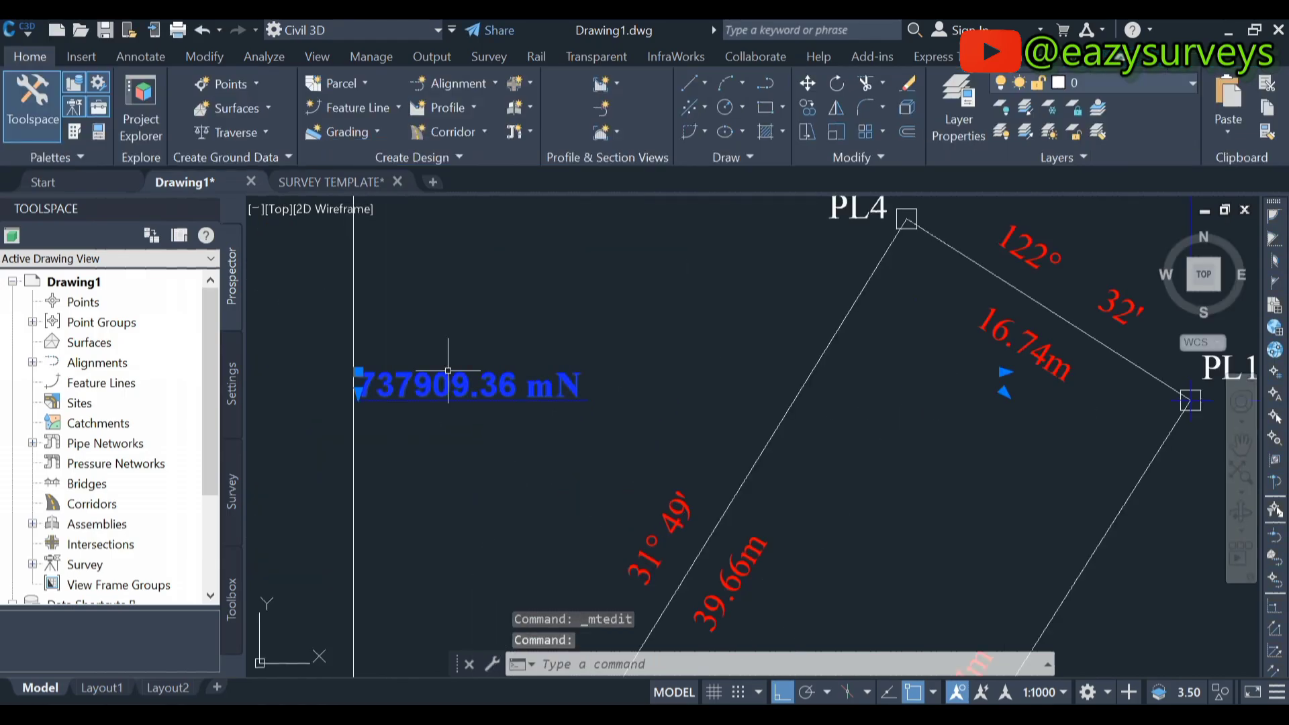
double_click(446, 376)
drag(528, 393, 349, 393)
key(ctrl+v)
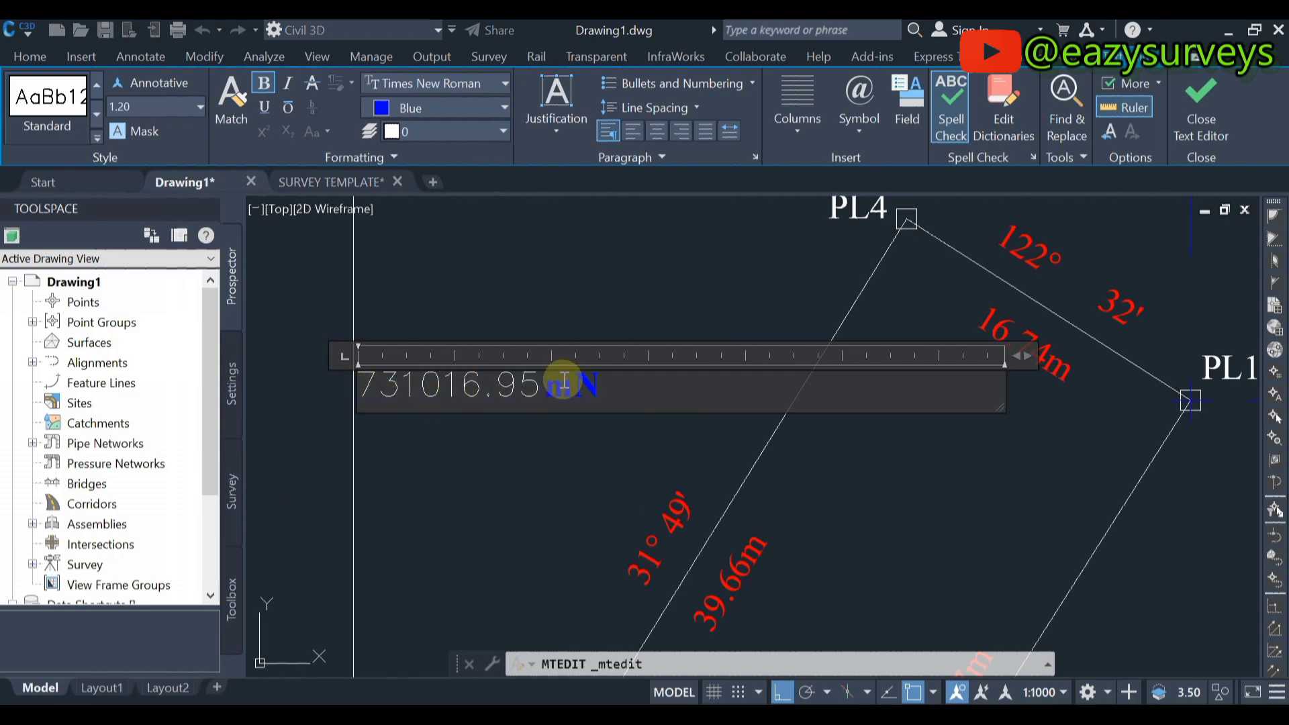
Format the whole northing label on the west border as bold blue Times New Roman, with a space before mN
drag(651, 389, 323, 340)
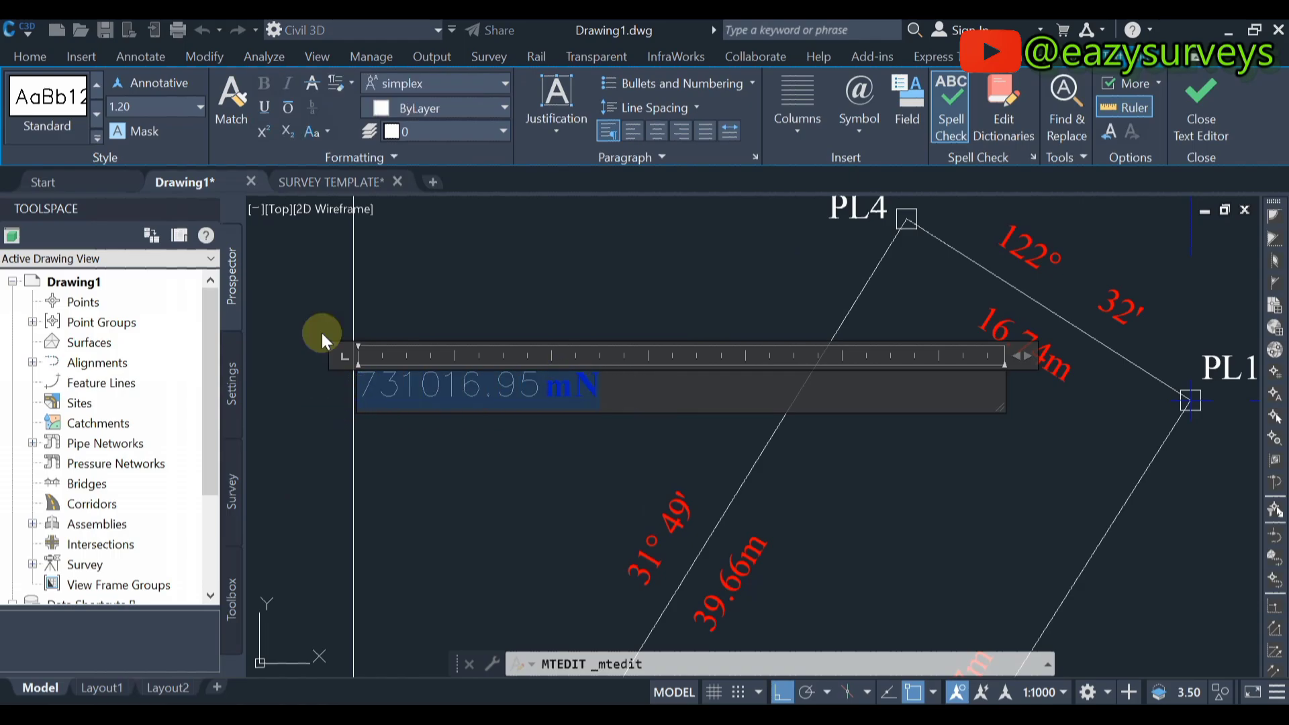
click(447, 87)
scroll(447, 87, down, 8)
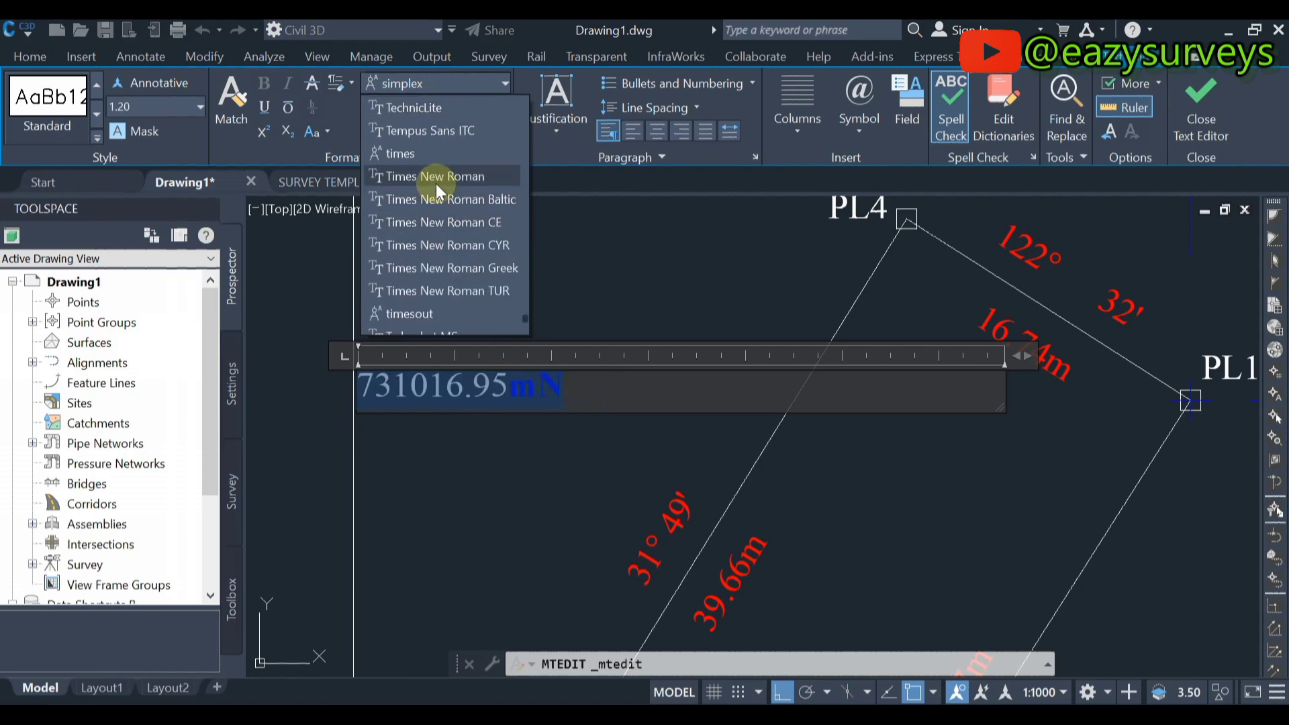
click(435, 176)
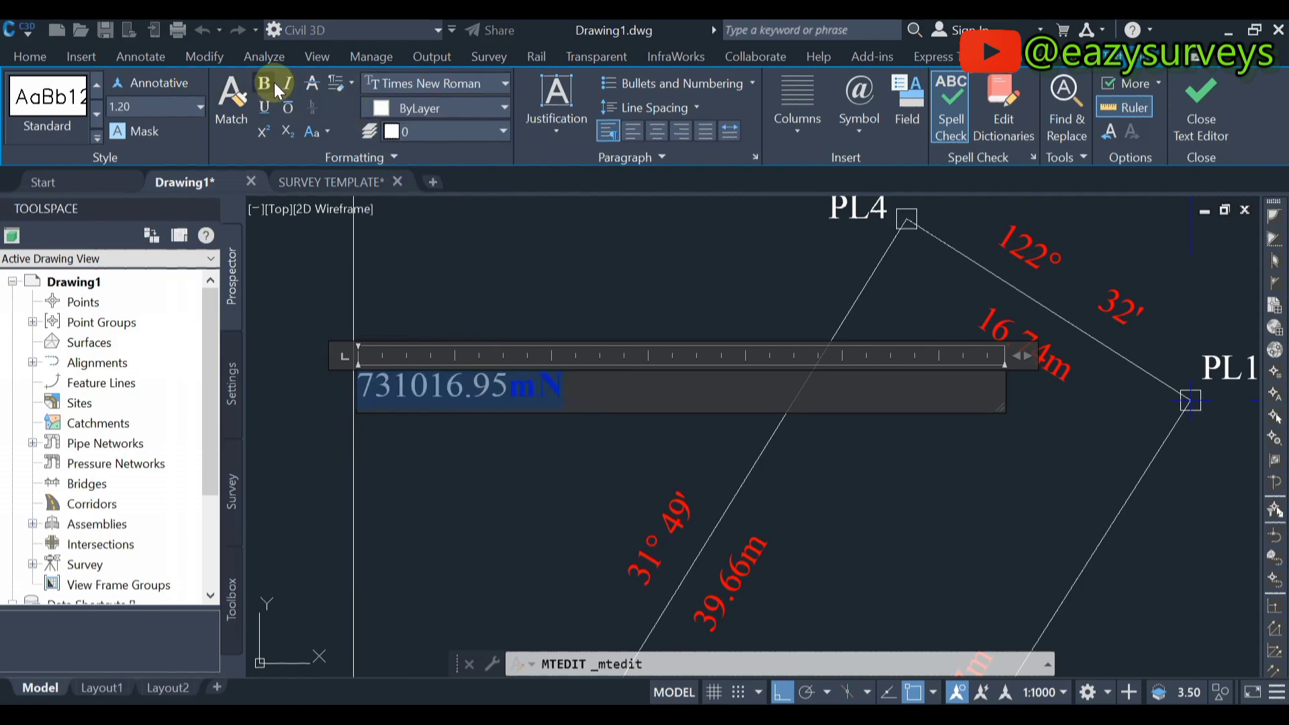
click(417, 108)
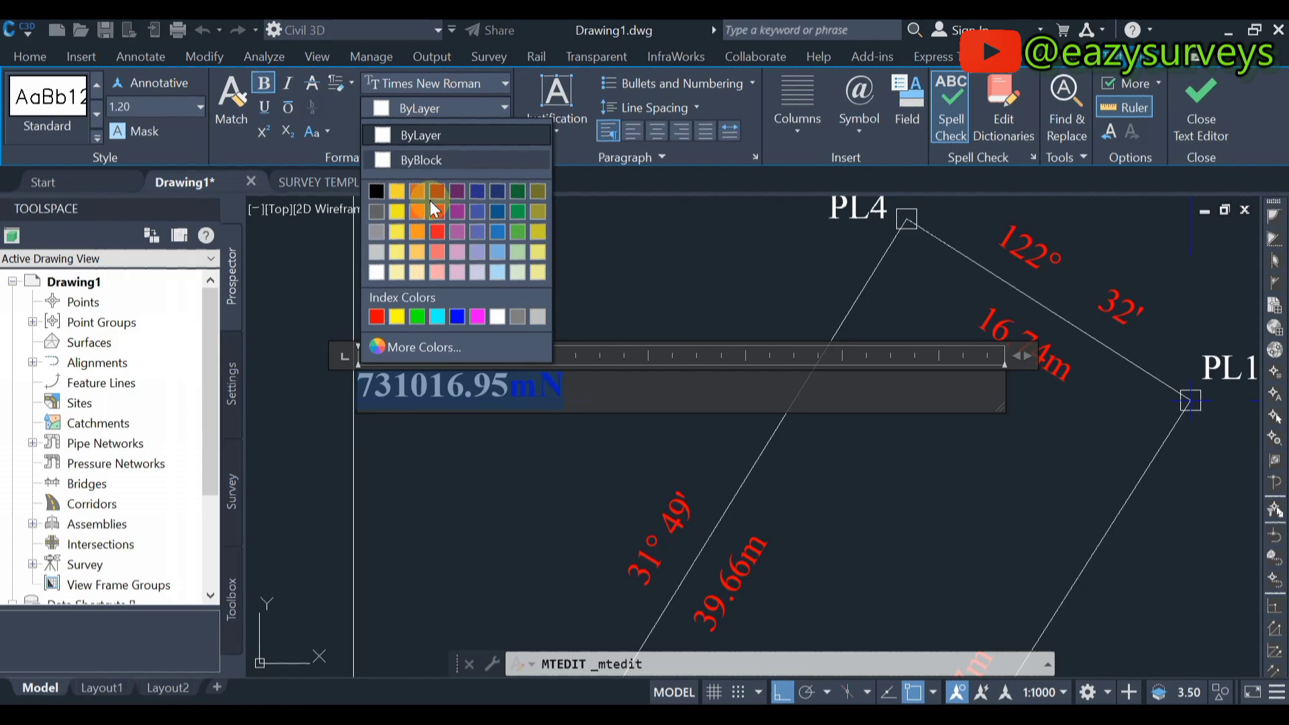
click(457, 317)
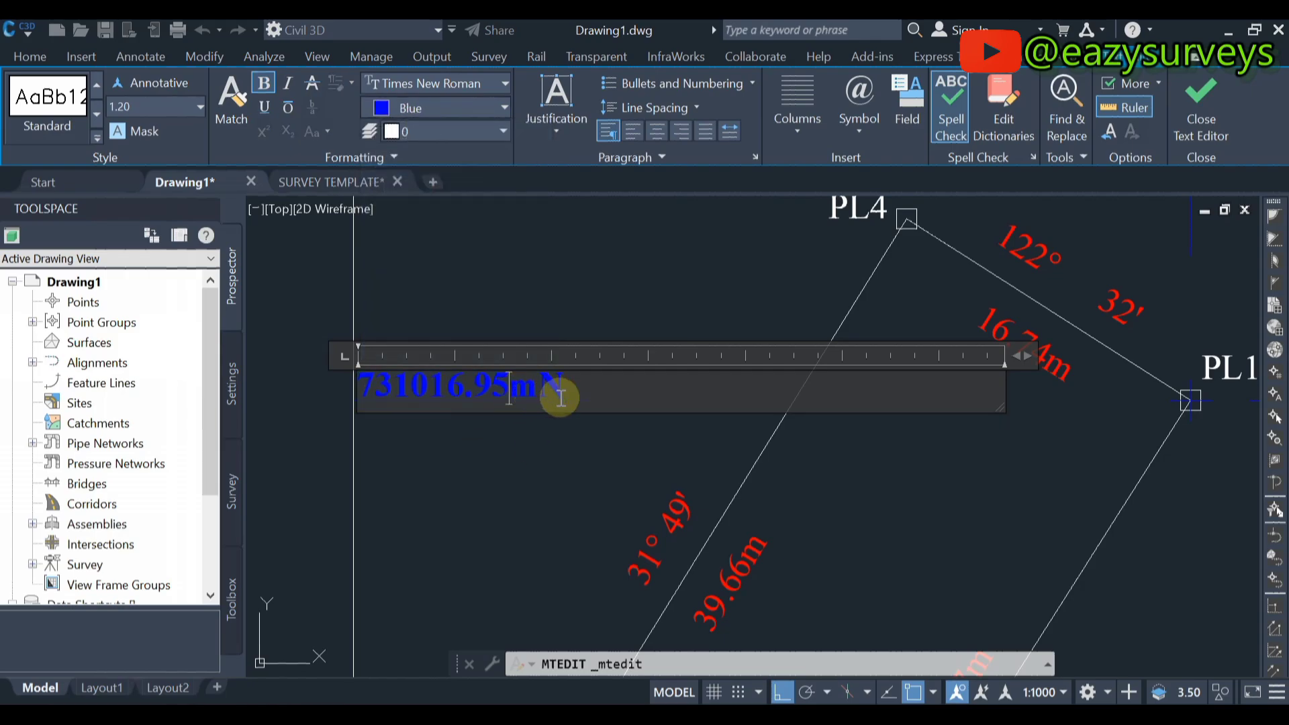
click(537, 500)
Examine the plan around corner PL1, comparing the ticks and blue coordinate labels with the pasted coordinate text
scroll(518, 439, down, 6)
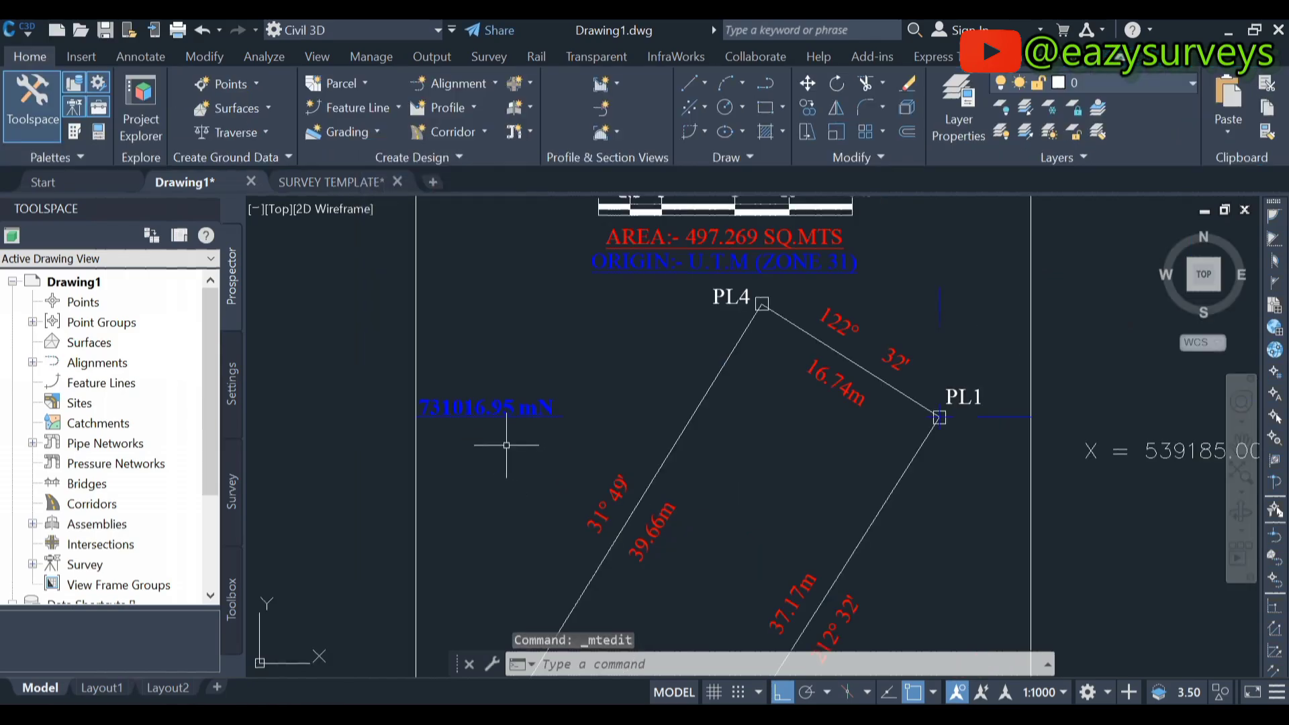
scroll(539, 451, down, 4)
scroll(602, 430, up, 6)
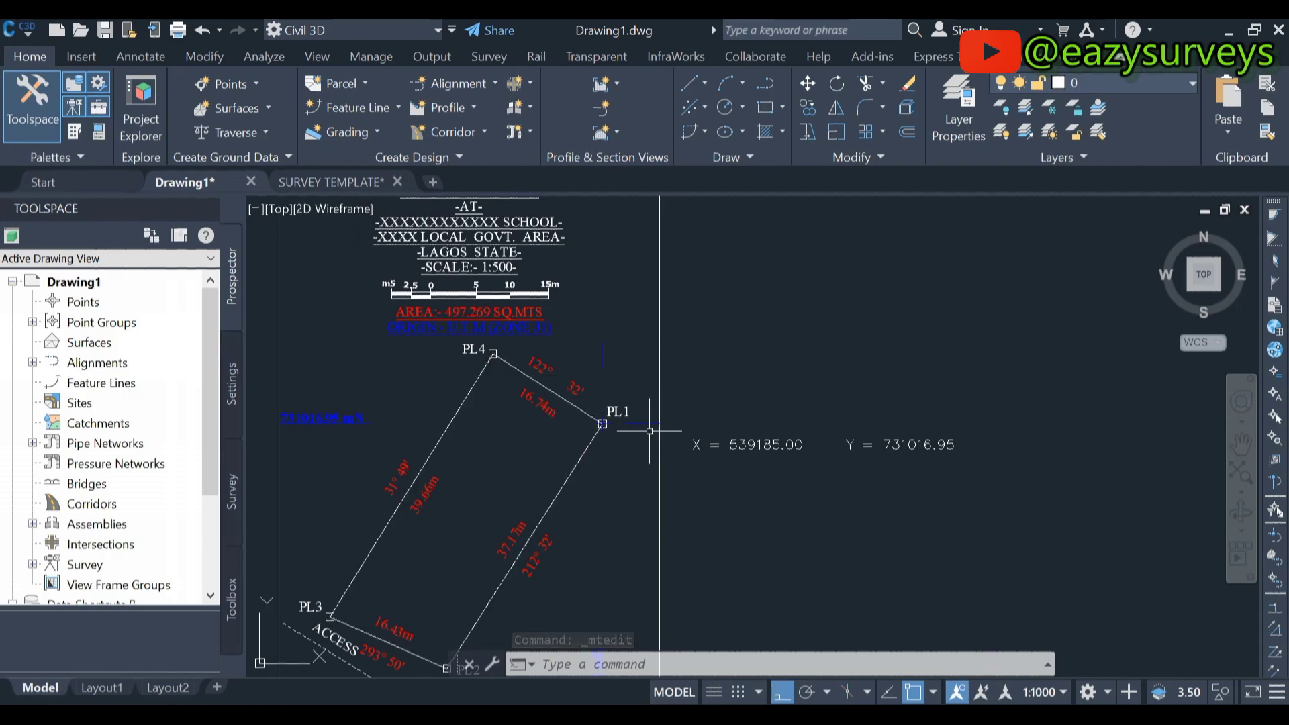
scroll(609, 429, up, 2)
scroll(610, 428, down, 4)
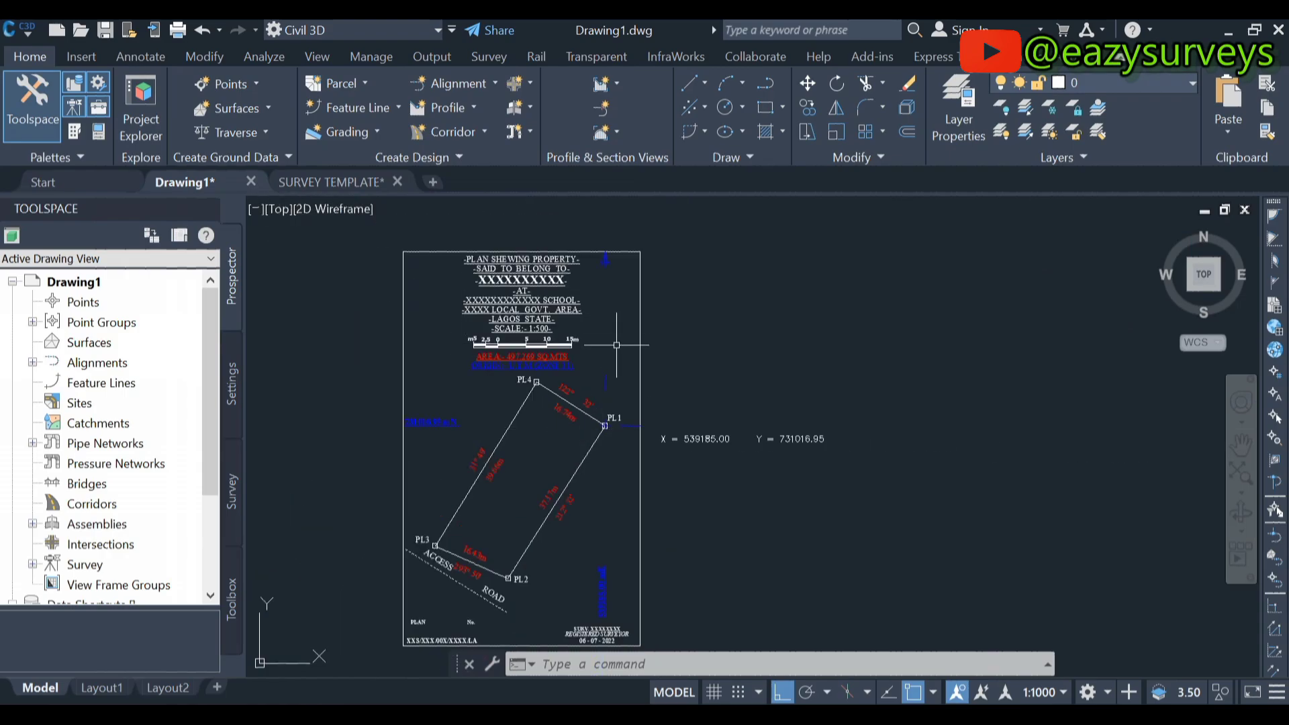
scroll(610, 429, up, 4)
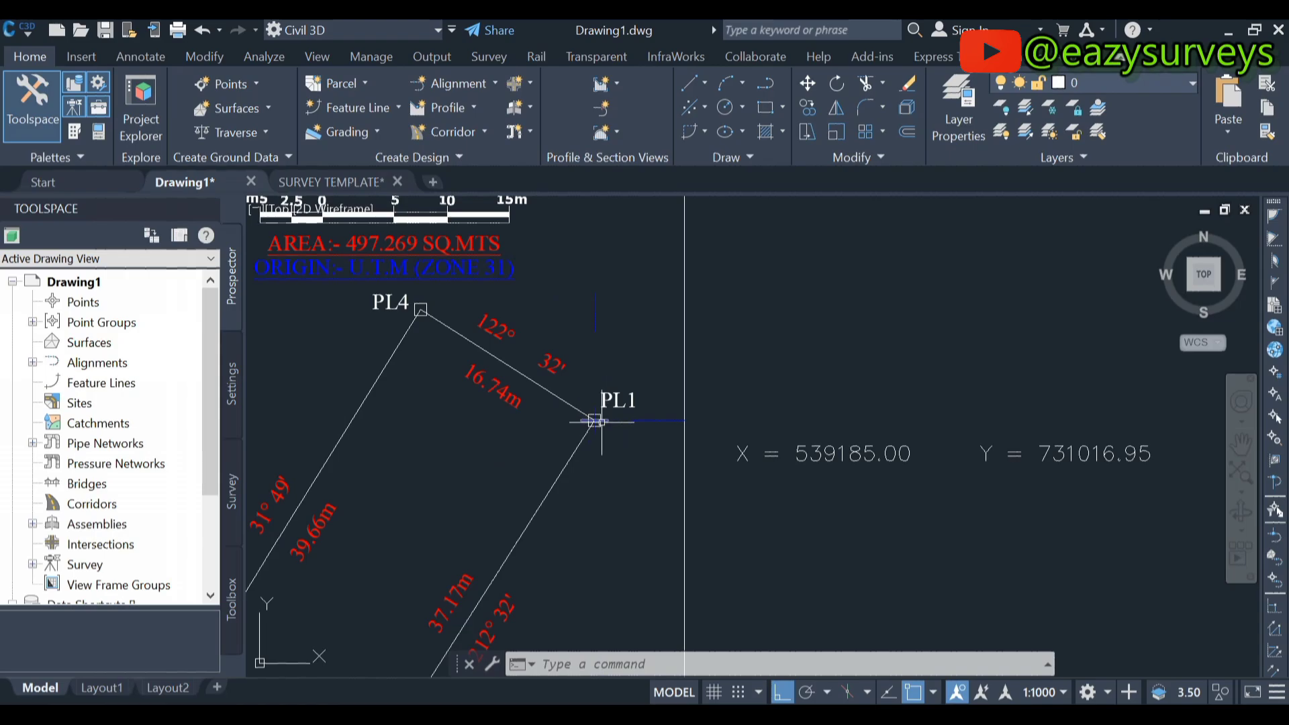
scroll(595, 421, down, 2)
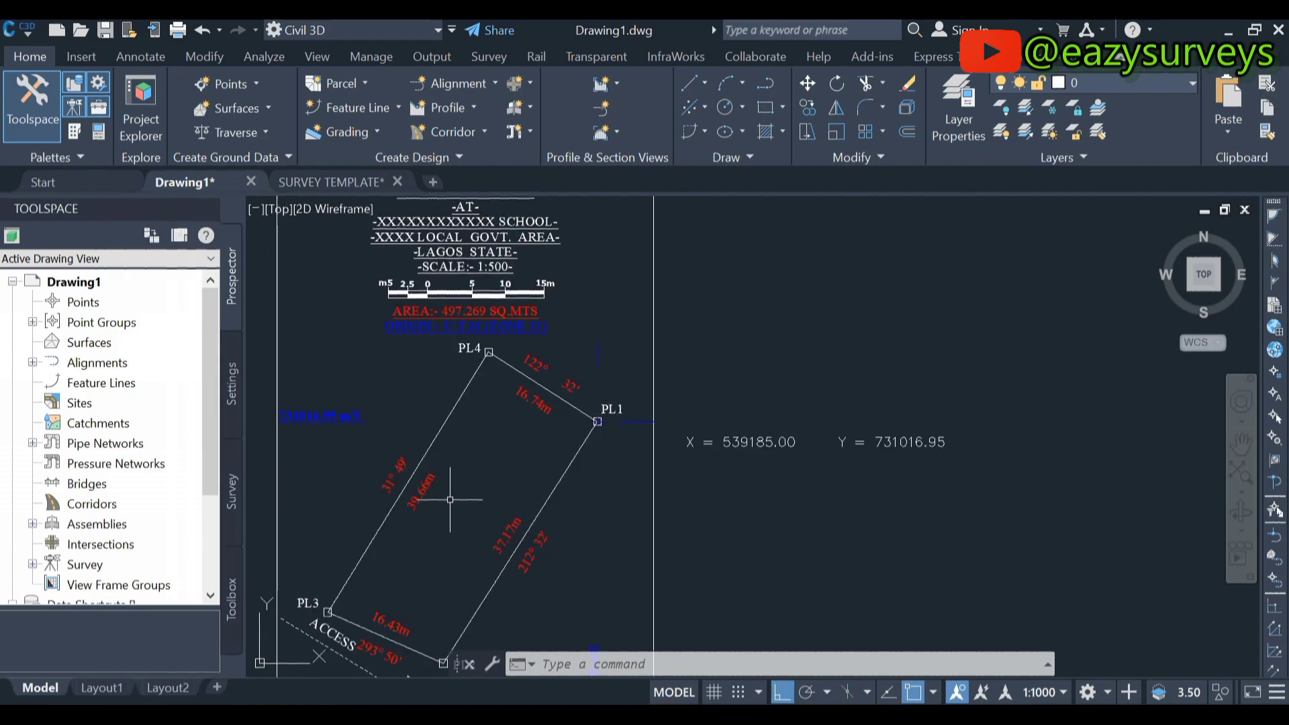
scroll(583, 463, down, 3)
scroll(530, 463, up, 5)
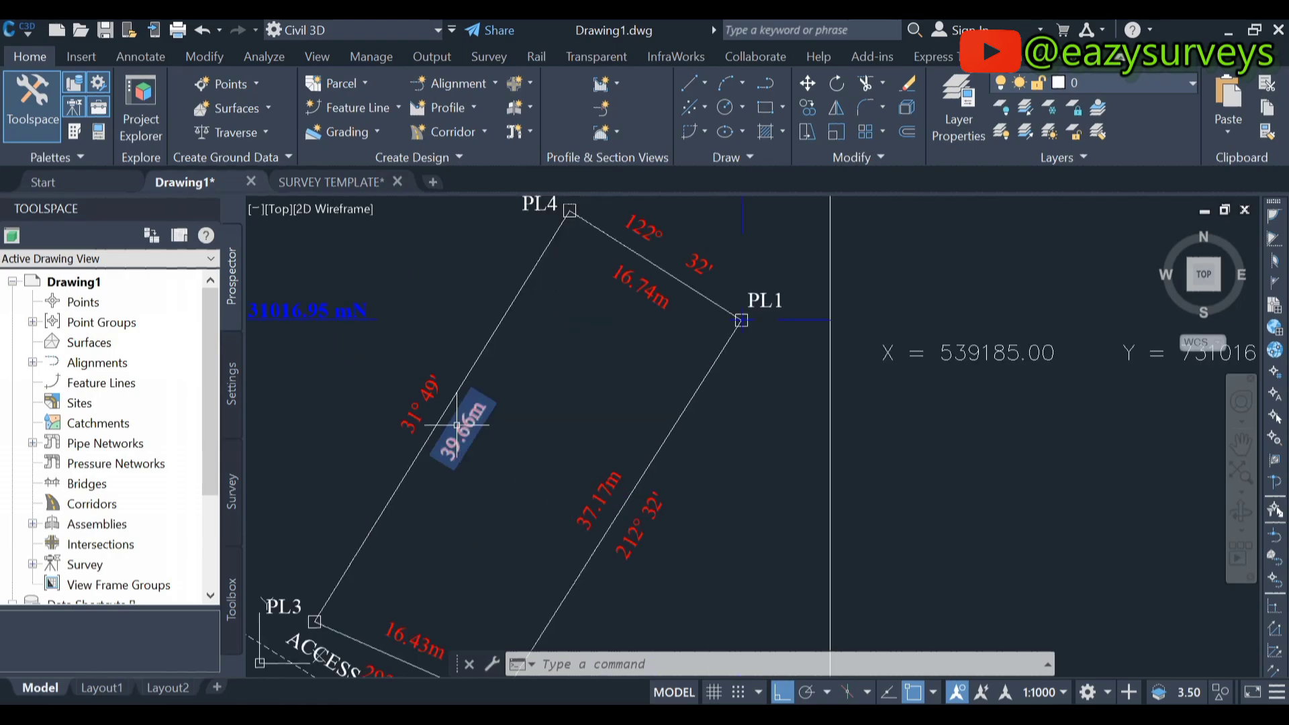
Delete the pasted X and Y coordinate text east of the plan
scroll(622, 422, down, 4)
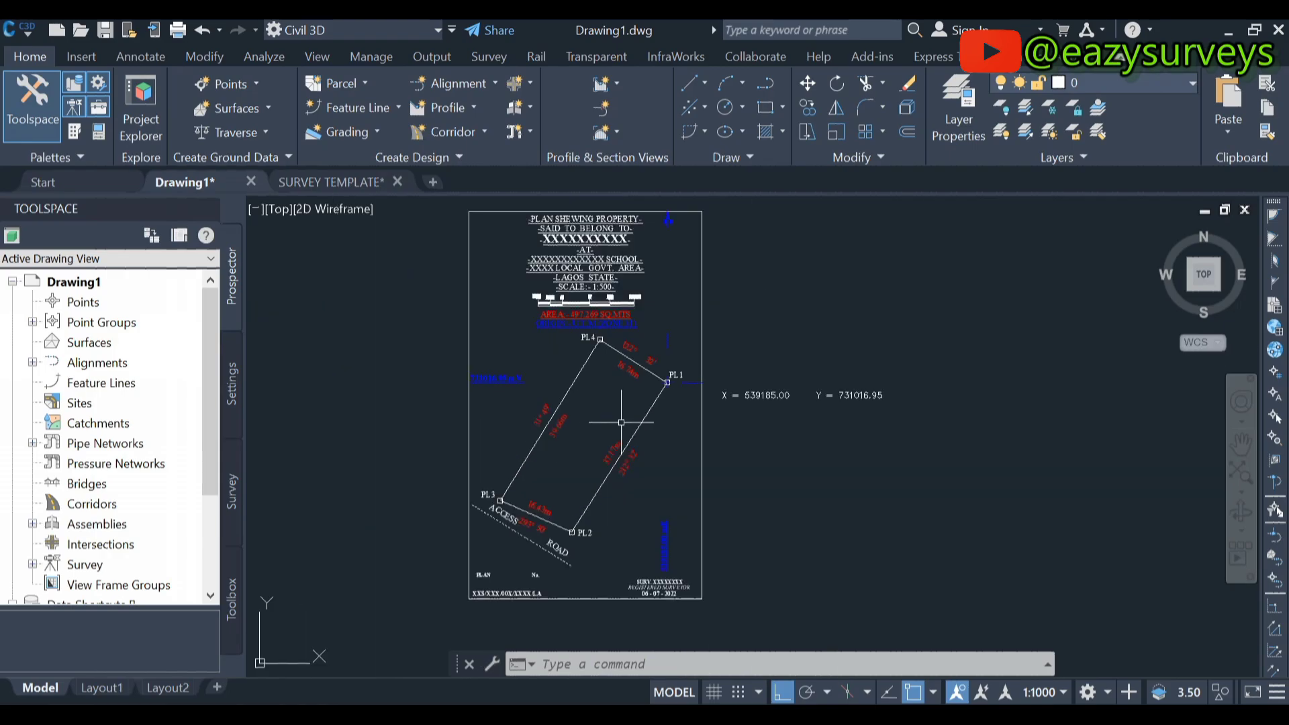
click(824, 397)
key(Delete)
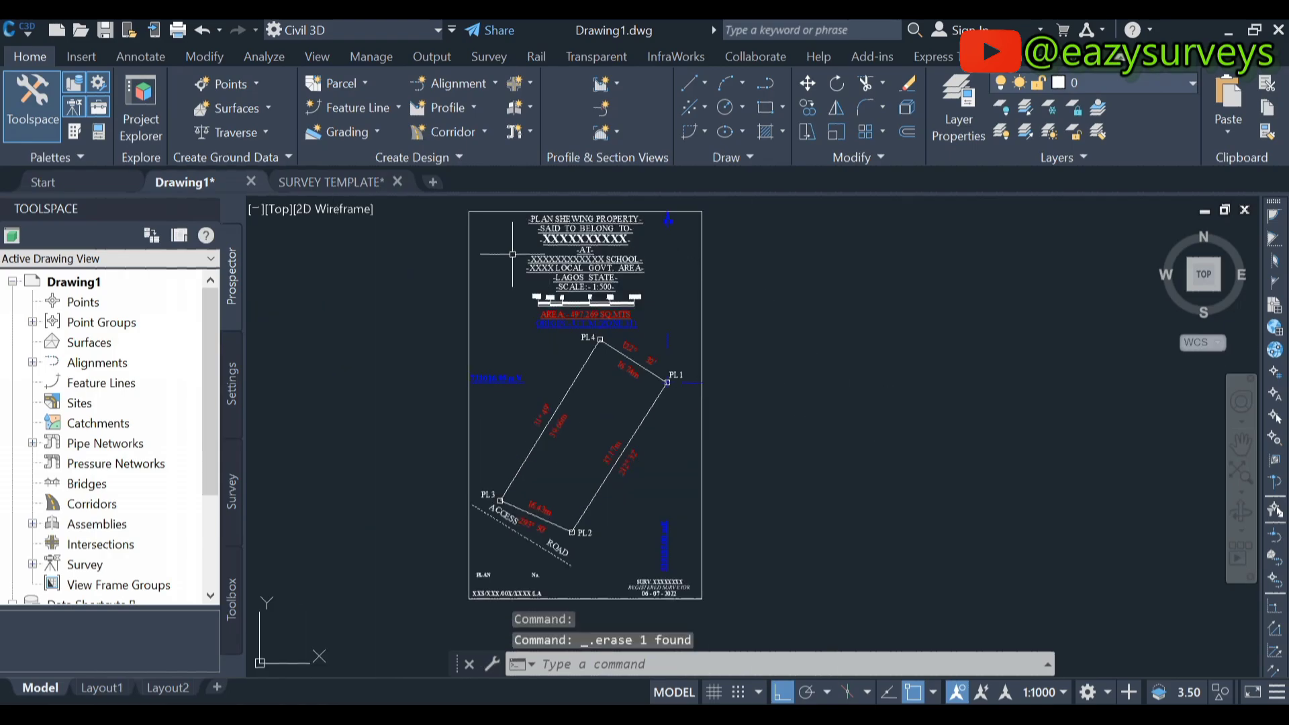
Open the plan's title text for editing, go through its owner, school, local government and scale lines, and close the editor
scroll(578, 221, up, 8)
click(641, 352)
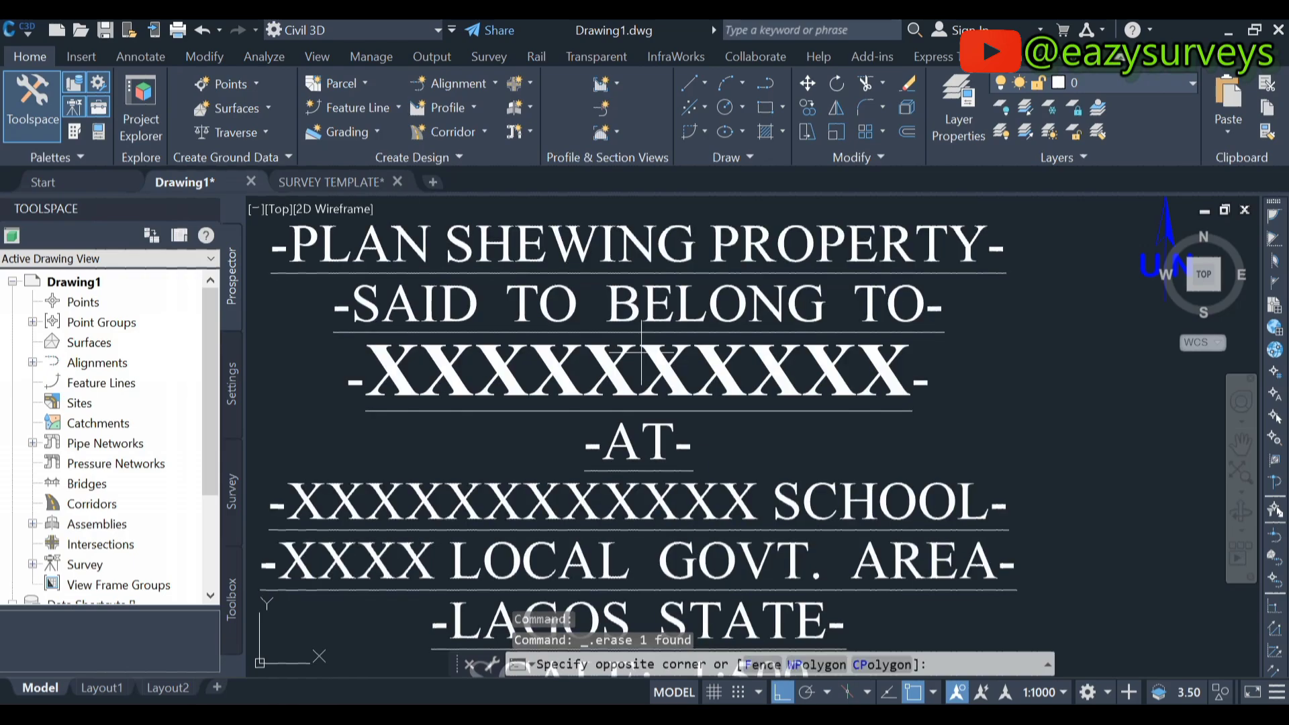
click(627, 348)
click(625, 352)
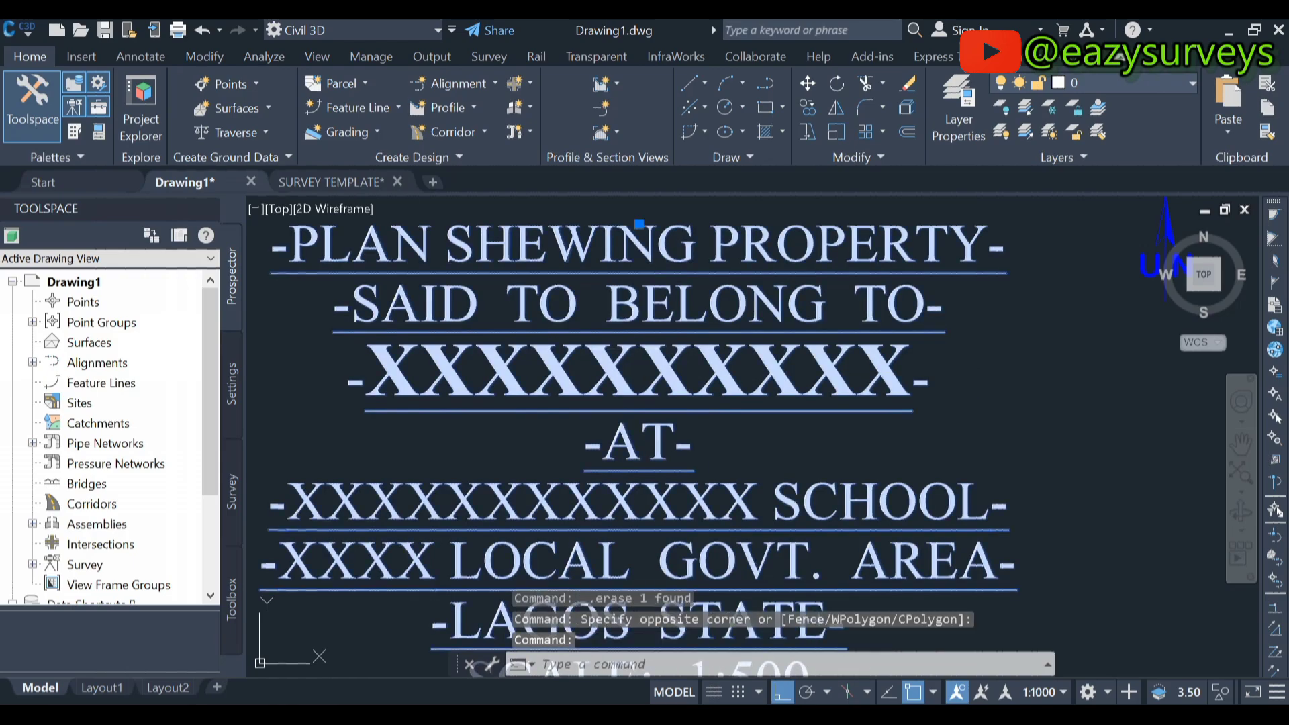
double_click(626, 352)
drag(920, 380, 436, 410)
click(636, 511)
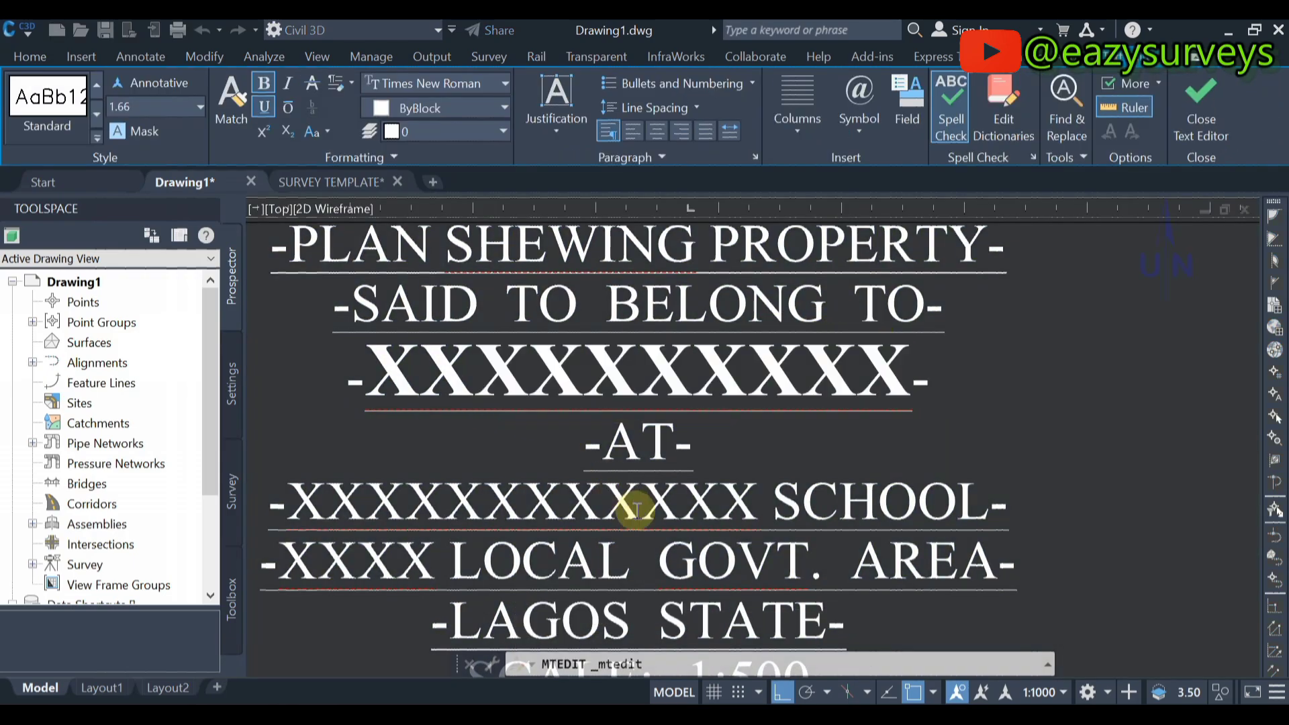
scroll(636, 510, down, 3)
scroll(772, 423, up, 3)
click(586, 447)
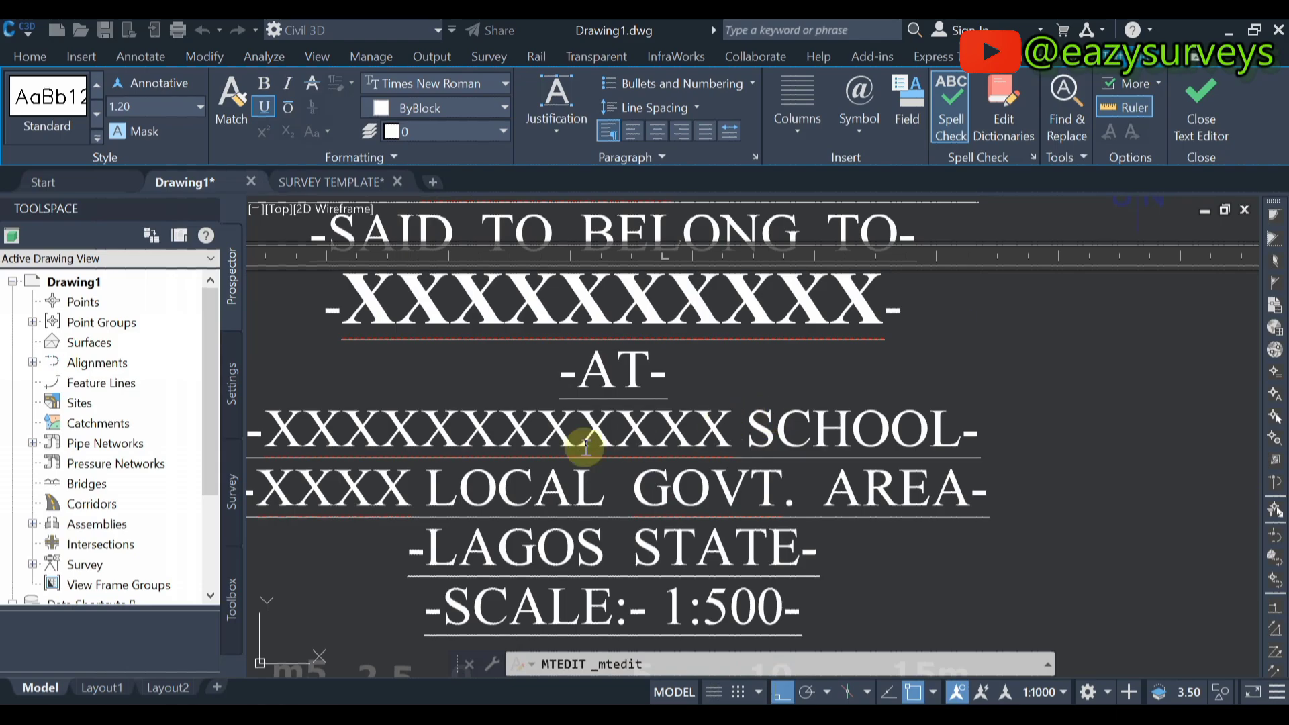
drag(586, 446, 427, 444)
scroll(536, 415, down, 3)
click(518, 454)
scroll(568, 442, down, 5)
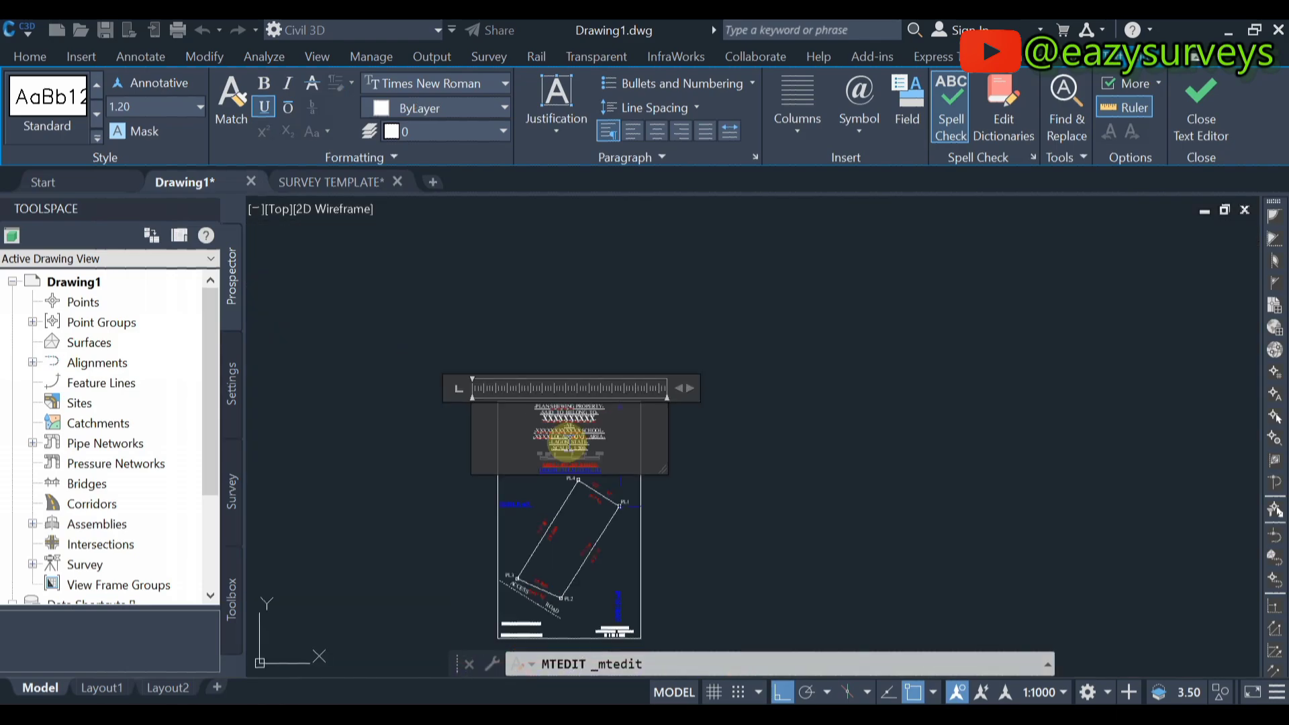
click(735, 494)
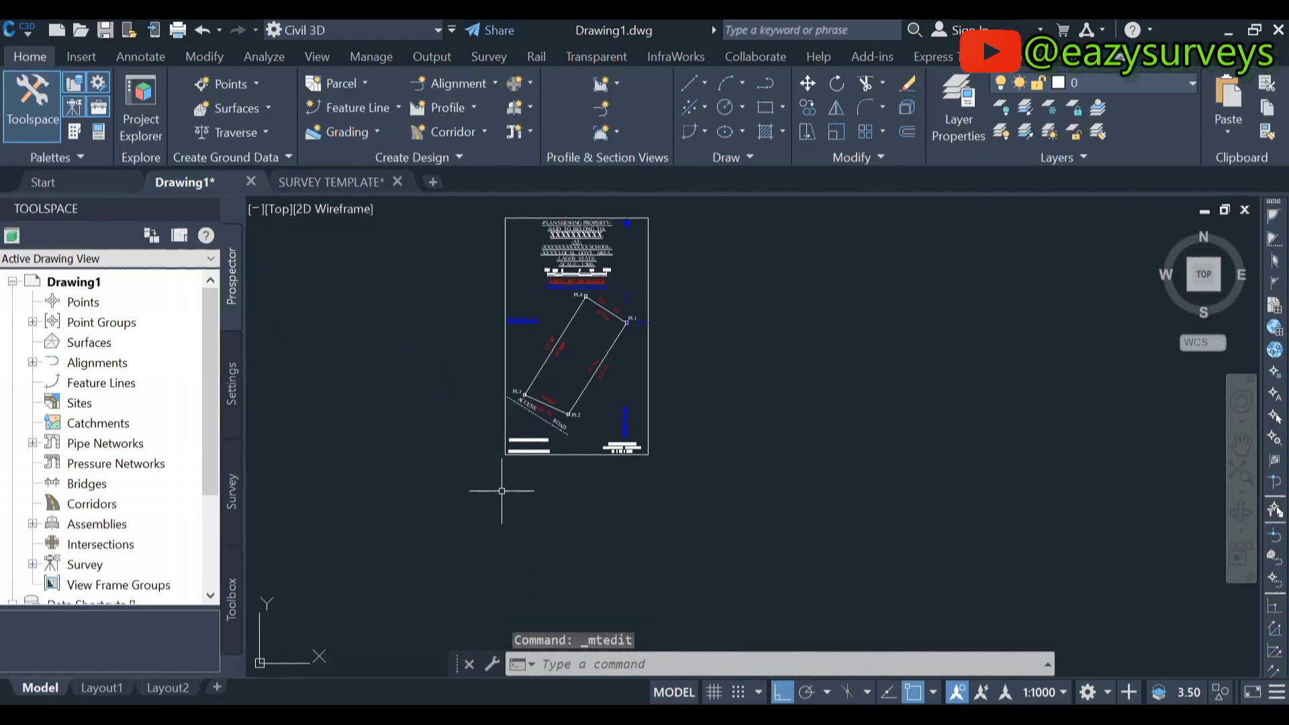
Examine the plan number and the surveyor's name and date along the plan's lower border, and bring the whole plan back into view
scroll(530, 419, up, 8)
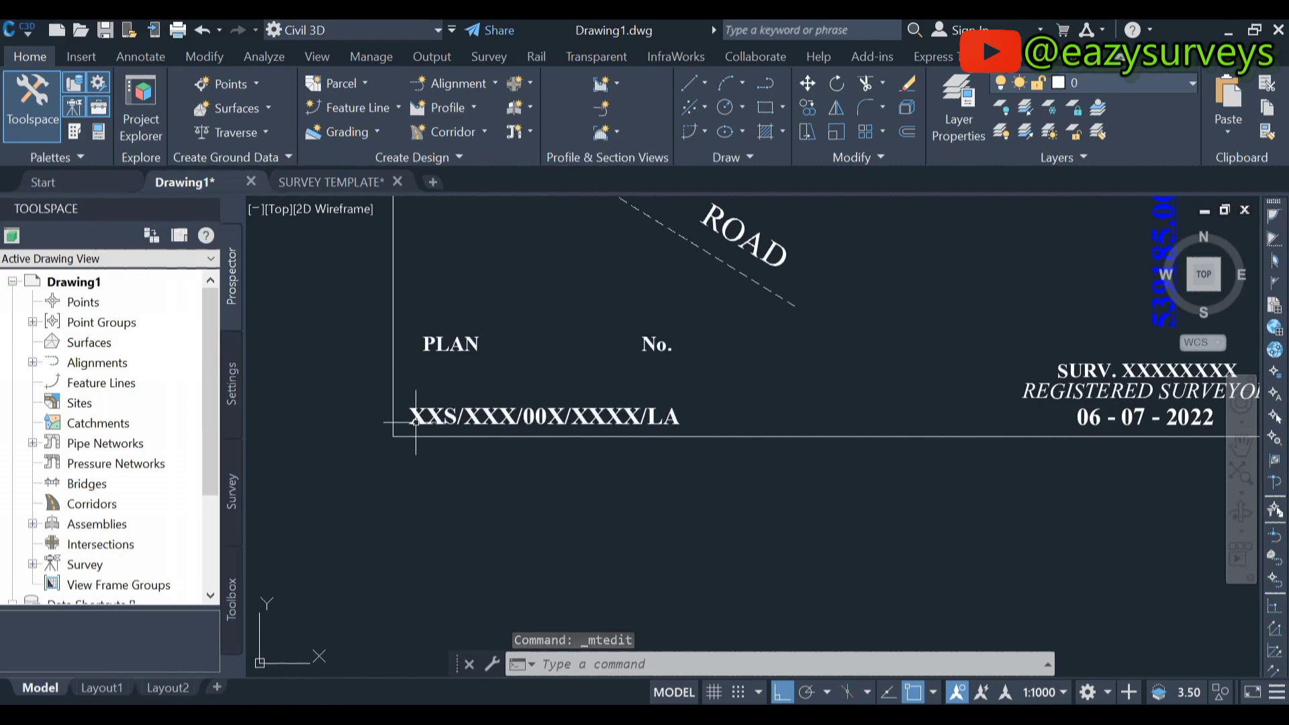
middle_drag(1194, 374, 940, 419)
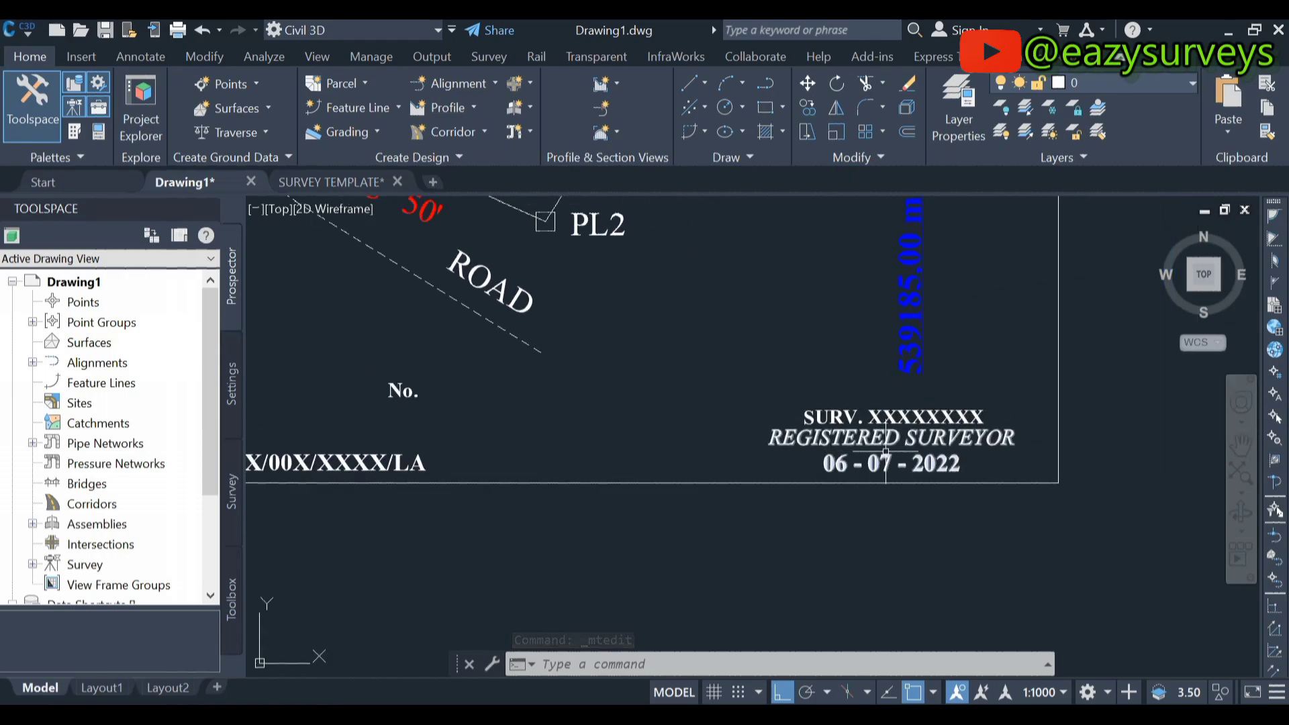
scroll(887, 453, down, 2)
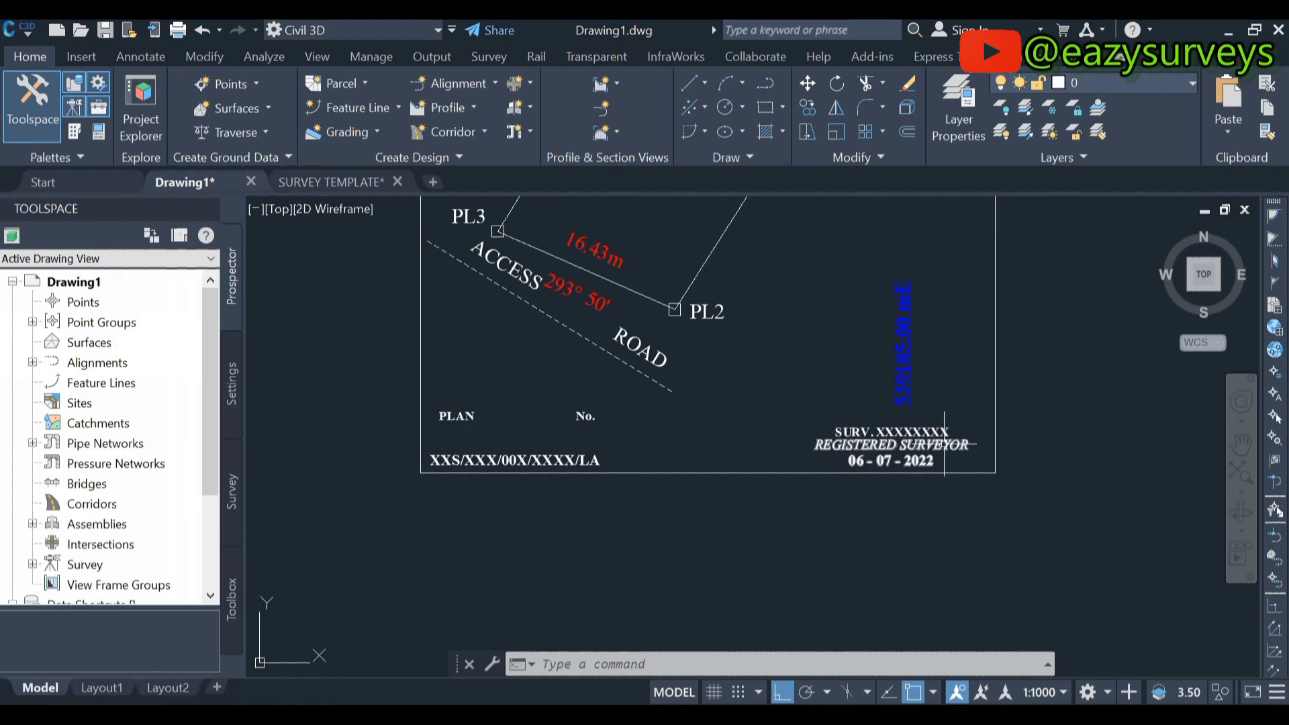
scroll(933, 440, down, 6)
click(1241, 475)
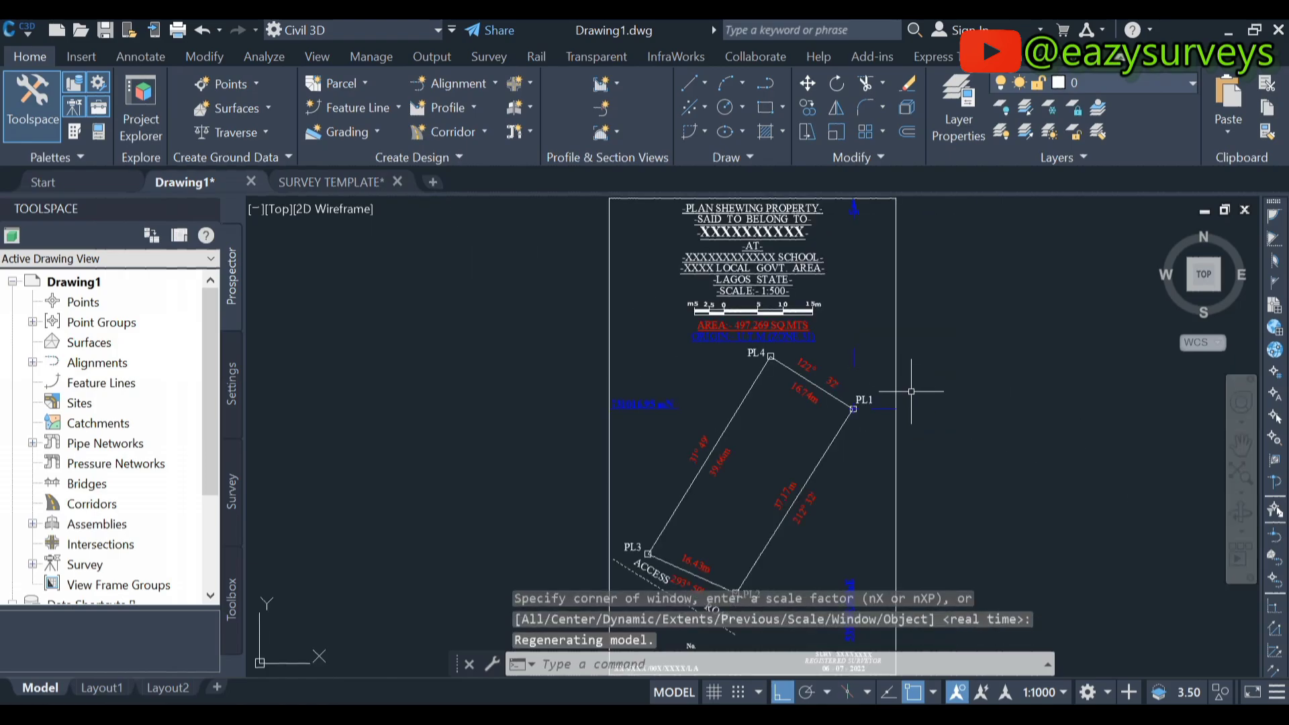